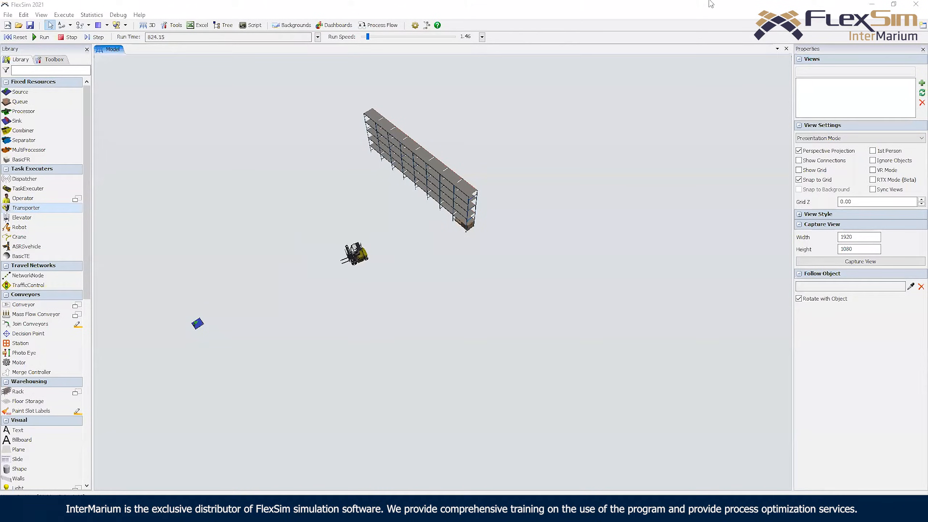
# Start a new model without saving the current one and add a rack to the empty floor
pyautogui.click(7, 25)
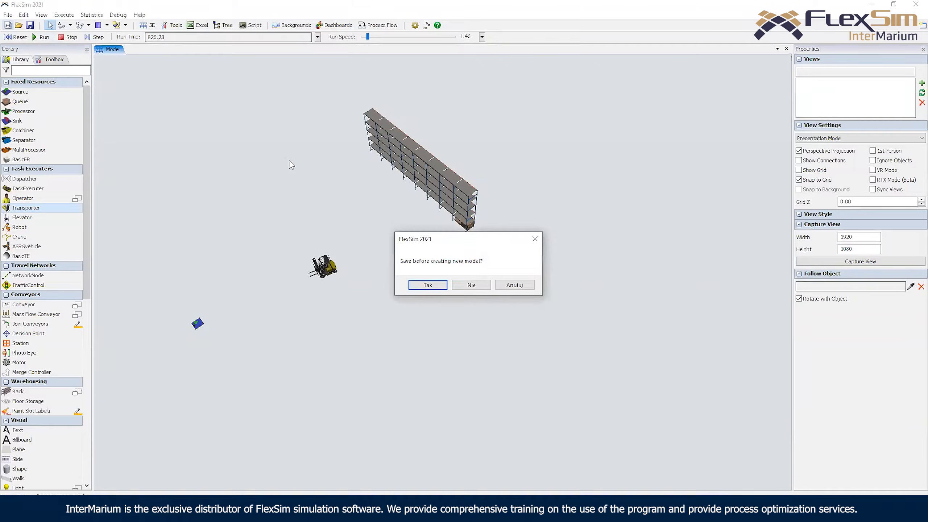
pyautogui.click(483, 286)
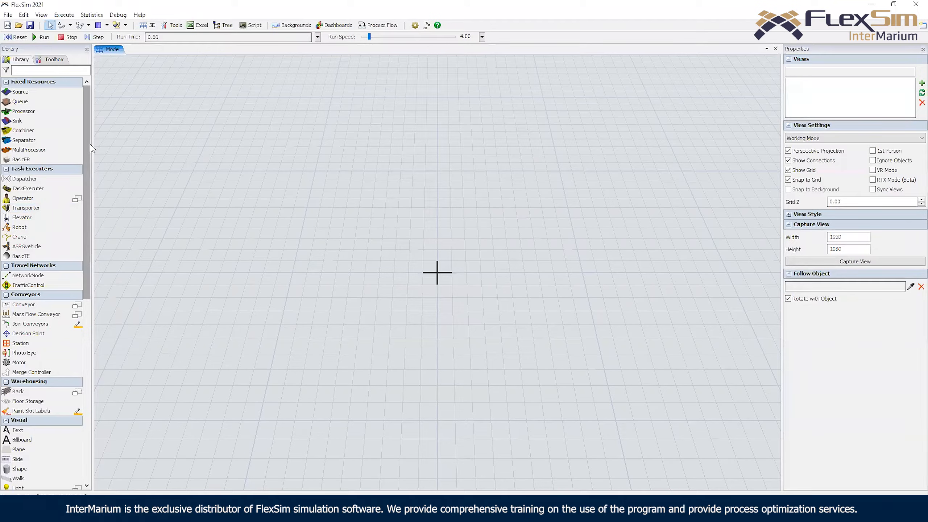
pyautogui.scroll(-4, 36, 306)
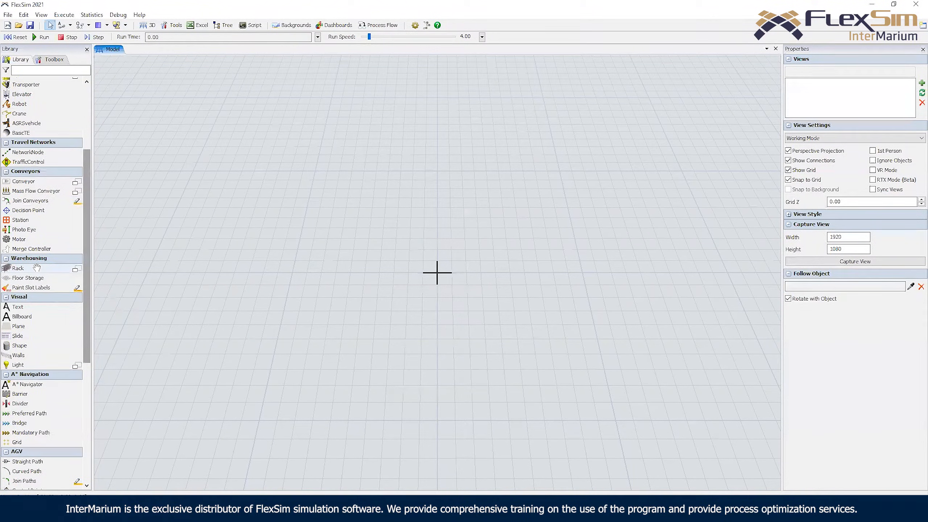
pyautogui.moveTo(44, 266)
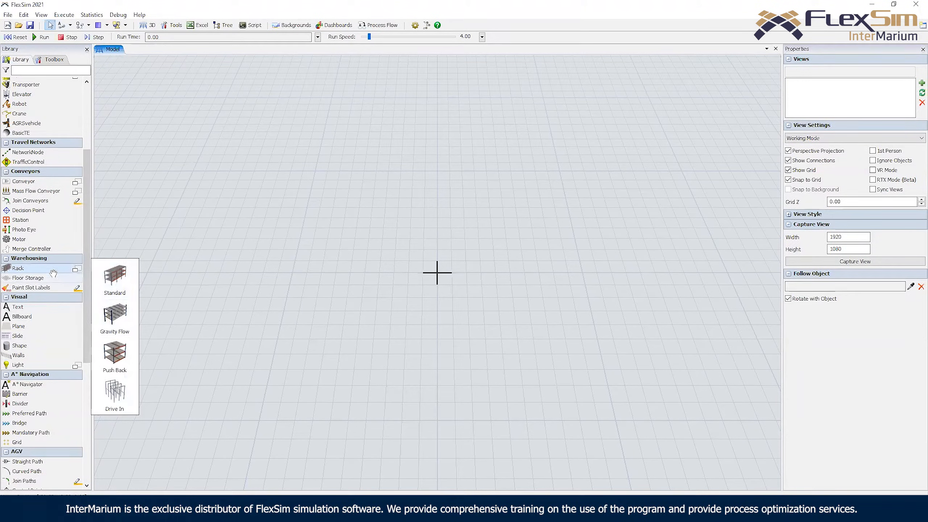
pyautogui.doubleClick(40, 269)
# Review the Visualizations, Items and Address Schemes settings of the Storage System
pyautogui.click(36, 55)
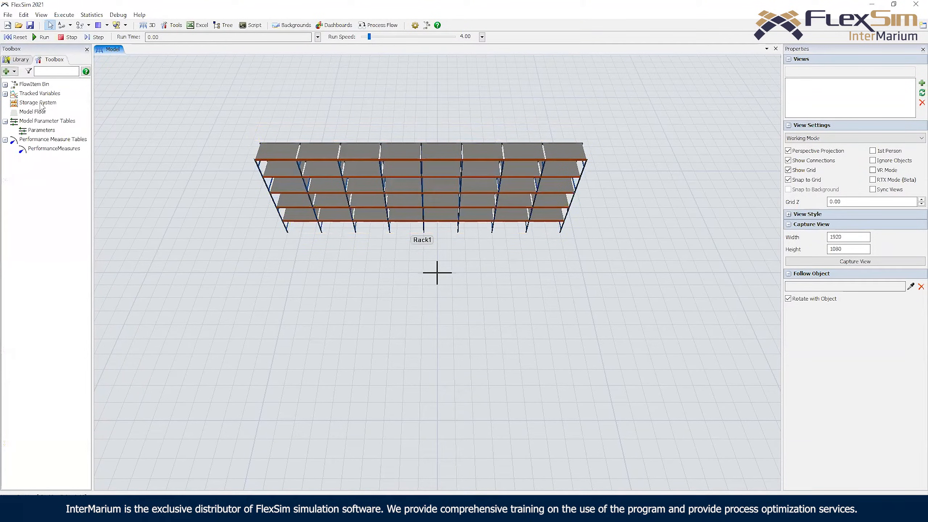
pyautogui.doubleClick(38, 103)
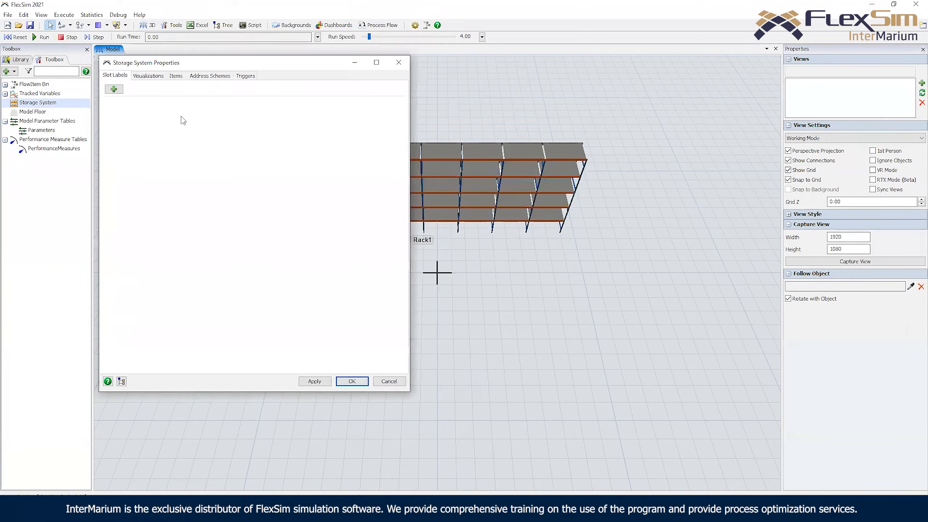
pyautogui.moveTo(172, 65); pyautogui.dragTo(635, 61)
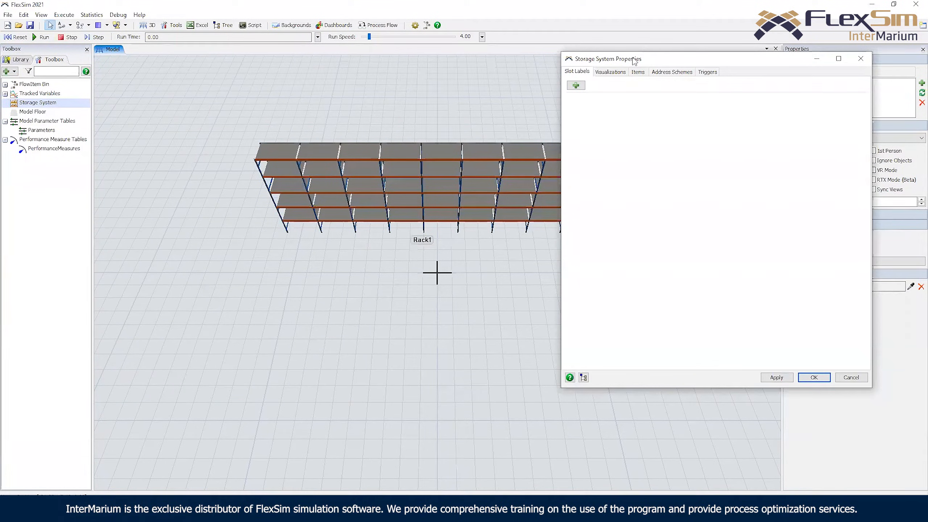
pyautogui.click(620, 72)
pyautogui.click(638, 72)
pyautogui.click(671, 72)
pyautogui.click(638, 72)
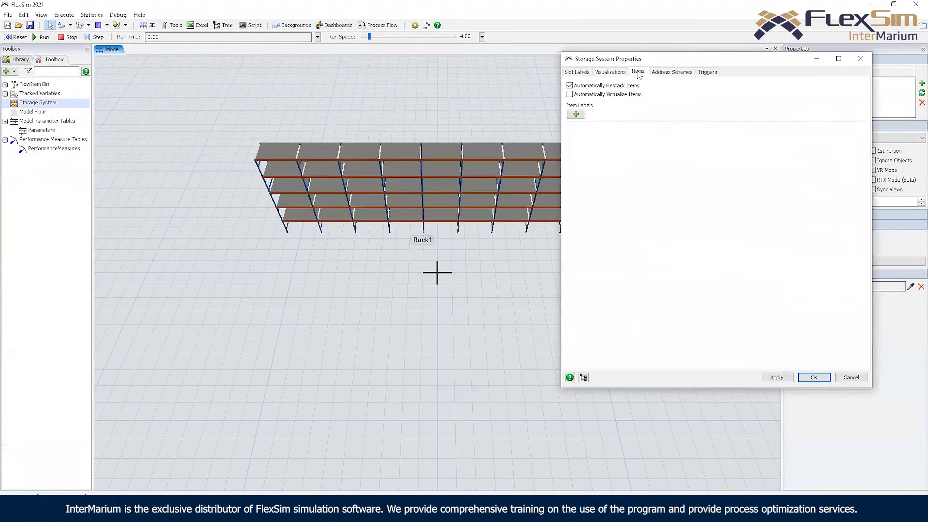
pyautogui.click(860, 59)
# Rotate the rack 90 degrees about Z and place it at about X 4.5, Y 5
pyautogui.click(565, 162)
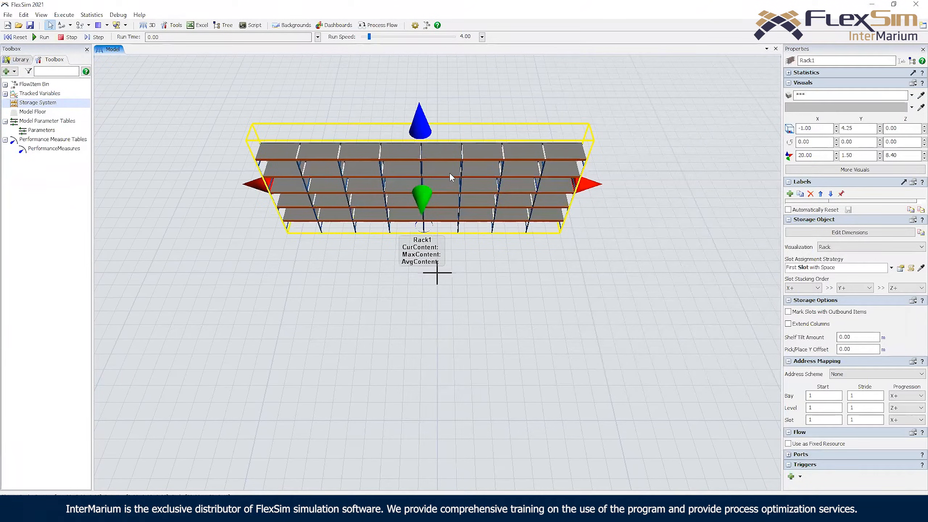
pyautogui.click(22, 38)
pyautogui.moveTo(419, 147); pyautogui.dragTo(514, 139)
pyautogui.moveTo(515, 124); pyautogui.dragTo(514, 166, button='right')
pyautogui.moveTo(393, 190); pyautogui.dragTo(457, 175)
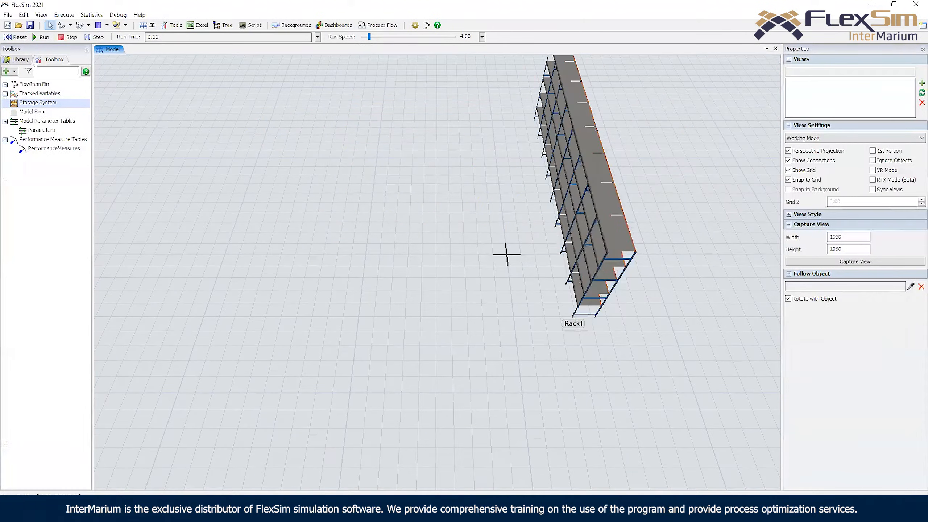
# Add a source, a queue at about X -24, Y 11, and a transporter between the queue and the rack
pyautogui.click(19, 59)
pyautogui.moveTo(87, 156); pyautogui.dragTo(88, 81)
pyautogui.moveTo(20, 92); pyautogui.dragTo(142, 138)
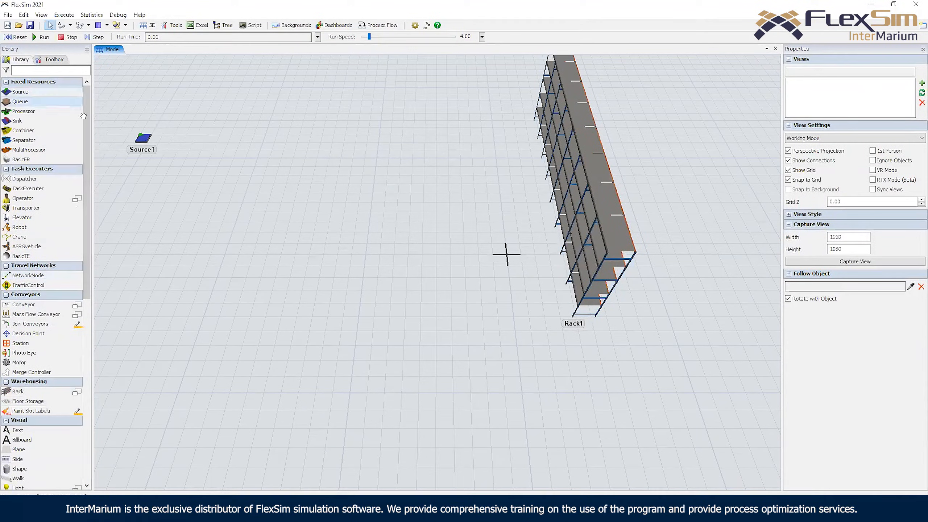
pyautogui.moveTo(20, 102); pyautogui.dragTo(212, 150)
pyautogui.moveTo(26, 207); pyautogui.dragTo(292, 200)
# Connect the source to the queue and the queue to the rack, and link the transporter to the queue's center port
pyautogui.moveTo(148, 144); pyautogui.dragTo(212, 150)
pyautogui.moveTo(212, 150); pyautogui.dragTo(570, 156)
pyautogui.moveTo(503, 147); pyautogui.dragTo(501, 140, button='right')
pyautogui.press('s')
pyautogui.moveTo(292, 204); pyautogui.dragTo(213, 141)
pyautogui.moveTo(248, 164); pyautogui.dragTo(263, 166, button='right')
pyautogui.click(278, 202)
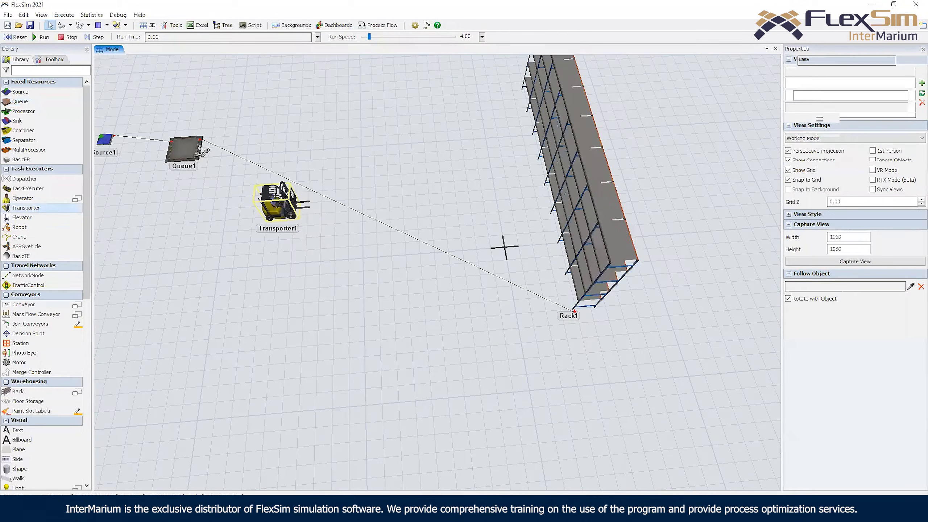
# Enable Use Transport on the queue's output
pyautogui.moveTo(262, 124); pyautogui.dragTo(280, 170)
pyautogui.click(206, 185)
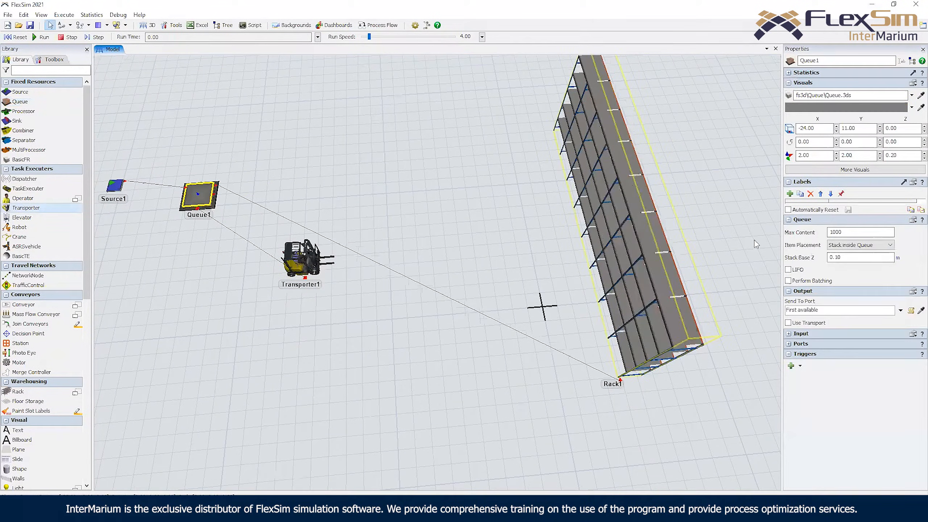
pyautogui.click(789, 323)
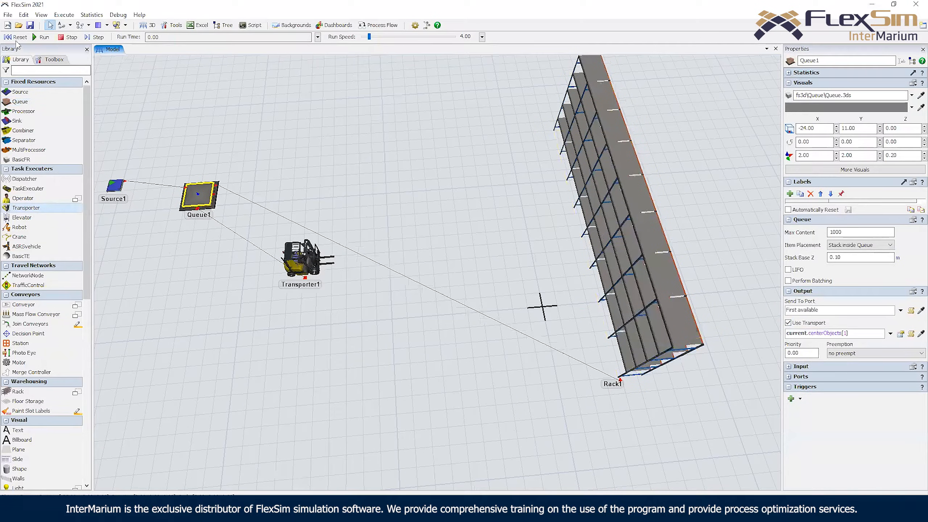
# Run the simulation, slow the run speed to 1.00 to watch the transporter load the rack, and reset the model
pyautogui.click(37, 38)
pyautogui.moveTo(377, 40); pyautogui.dragTo(368, 37)
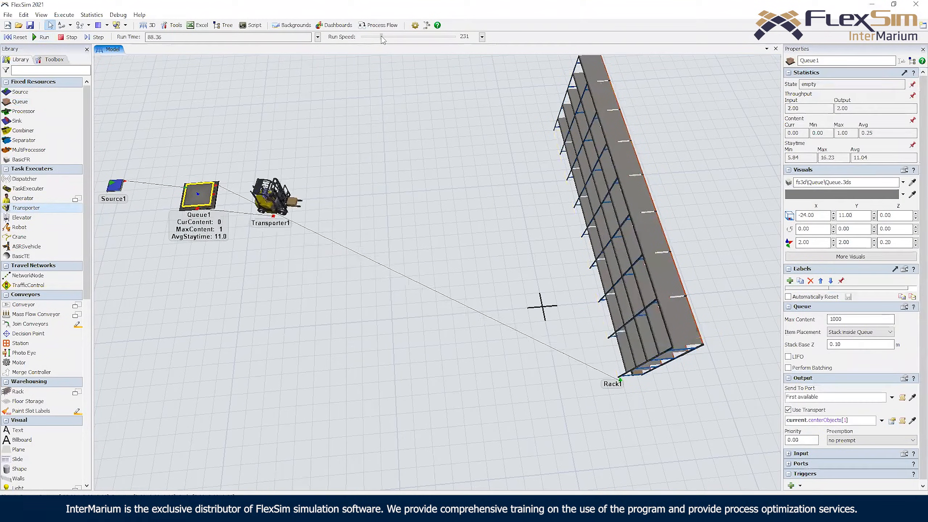
pyautogui.click(262, 278)
pyautogui.moveTo(259, 274); pyautogui.dragTo(270, 262, button='right')
pyautogui.moveTo(348, 184); pyautogui.dragTo(380, 184, button='right')
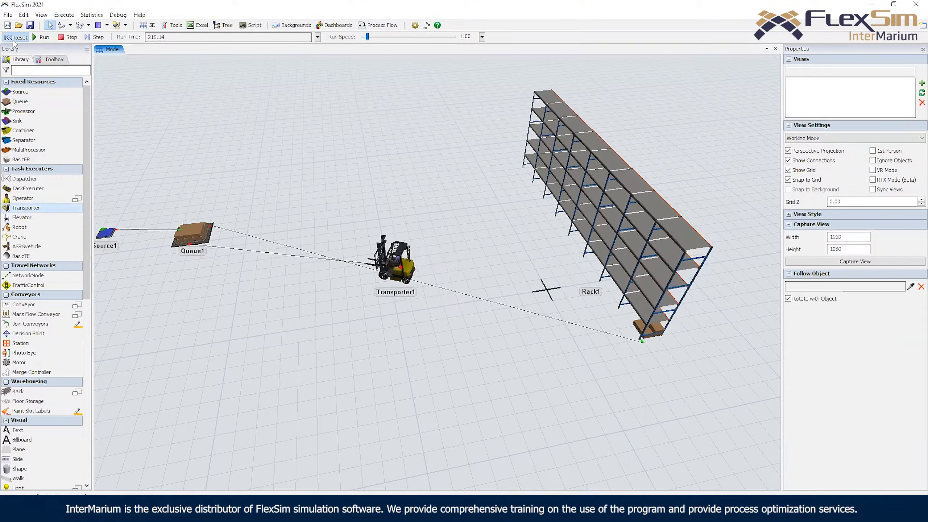
pyautogui.click(14, 37)
# Edit the rack's dimensions so that the slots in bay 5, levels 1 and 2, are not storable
pyautogui.moveTo(572, 190); pyautogui.dragTo(426, 181, button='right')
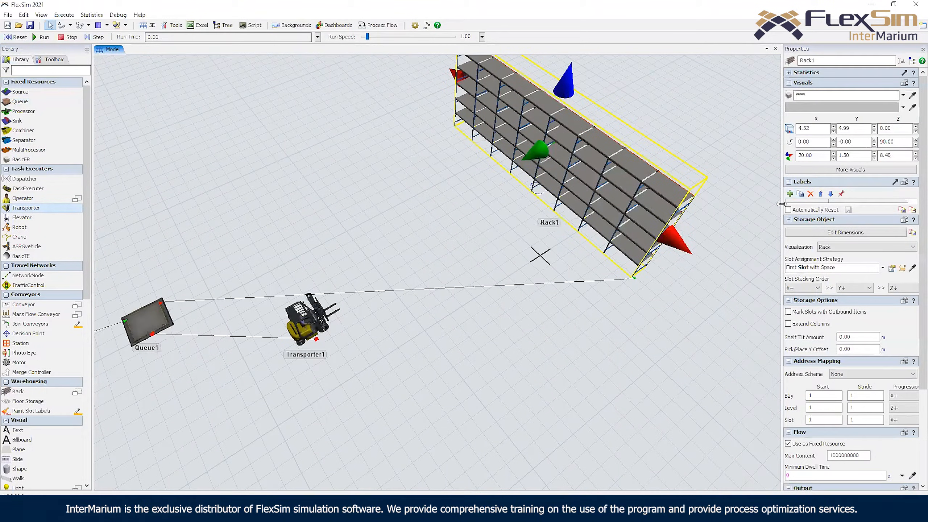
pyautogui.moveTo(779, 204); pyautogui.dragTo(743, 204)
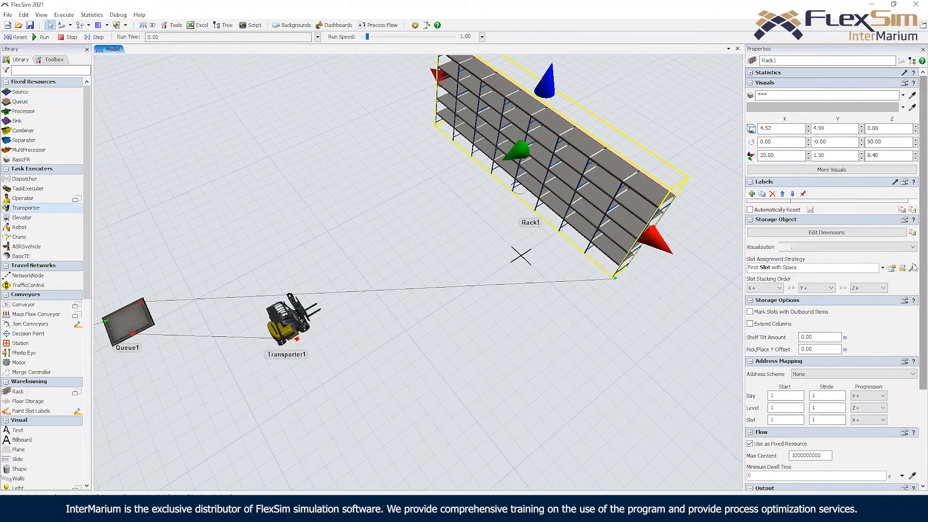
pyautogui.click(830, 234)
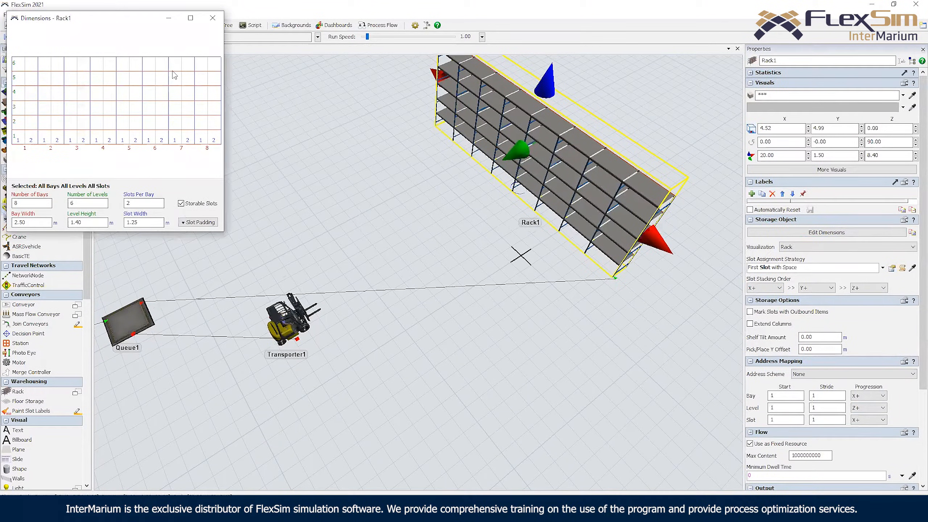
pyautogui.moveTo(20, 63); pyautogui.dragTo(213, 142)
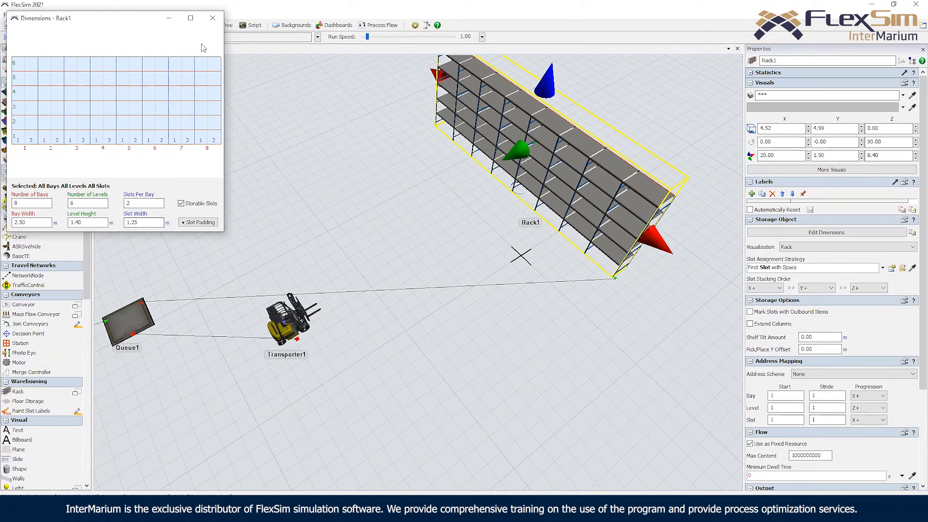
pyautogui.click(136, 142)
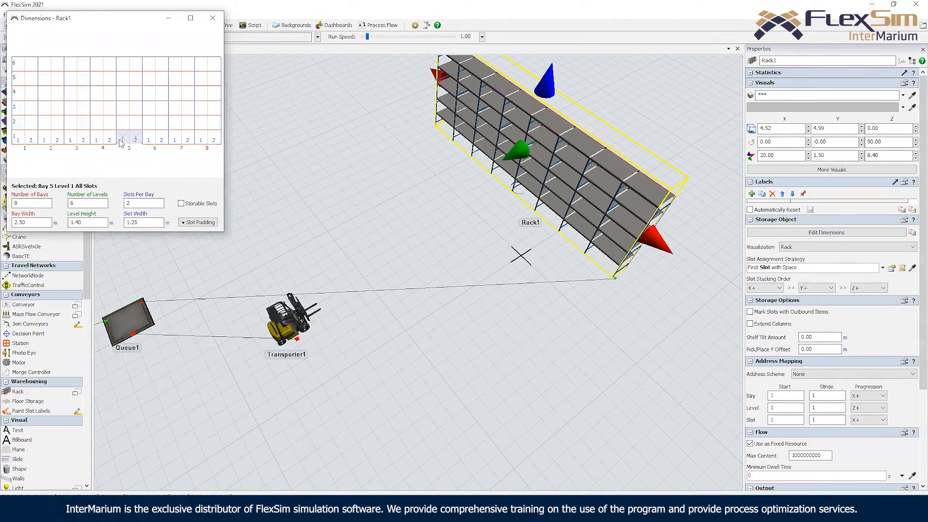
pyautogui.moveTo(129, 134); pyautogui.dragTo(129, 123)
pyautogui.click(192, 207)
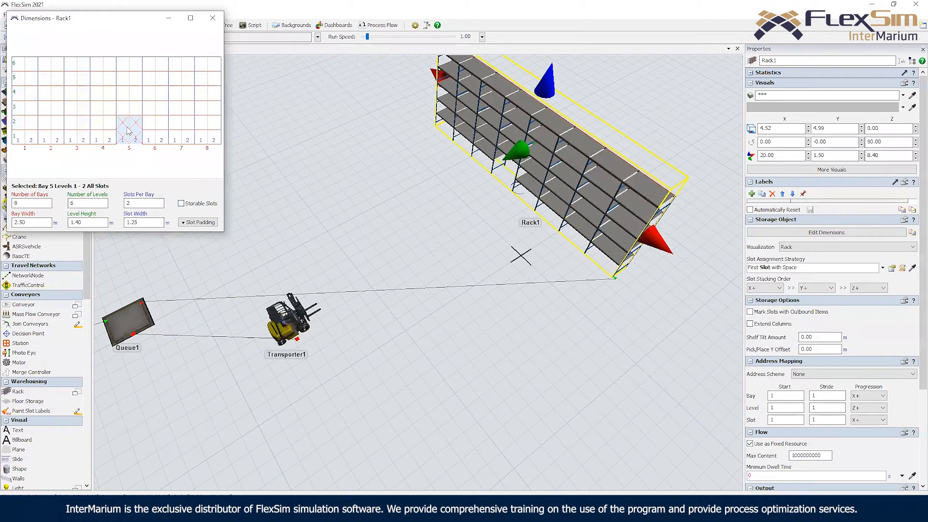
pyautogui.moveTo(414, 216); pyautogui.dragTo(240, 57, button='right')
pyautogui.click(215, 22)
# Stretch the rack to about 25 m long, 1.58 m deep and 9.8 m high
pyautogui.moveTo(526, 232); pyautogui.dragTo(457, 148)
pyautogui.click(494, 148)
pyautogui.moveTo(520, 227); pyautogui.dragTo(544, 294)
pyautogui.moveTo(456, 256); pyautogui.dragTo(476, 253, button='right')
pyautogui.moveTo(392, 149); pyautogui.dragTo(315, 198, button='right')
pyautogui.moveTo(314, 198); pyautogui.dragTo(342, 263)
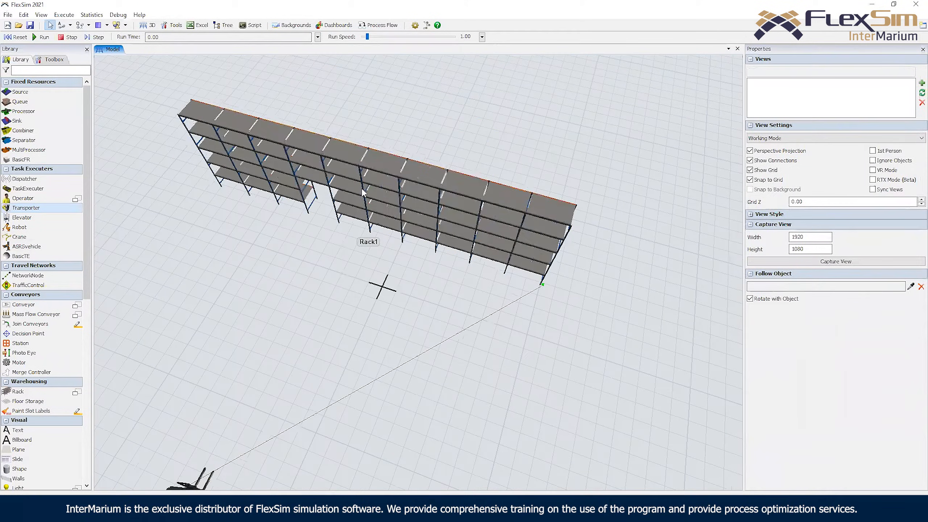
pyautogui.click(363, 182)
pyautogui.moveTo(367, 170); pyautogui.dragTo(373, 143)
pyautogui.moveTo(371, 214)
pyautogui.mouseDown()
pyautogui.moveTo(378, 200)
pyautogui.moveTo(374, 216)
pyautogui.mouseUp()
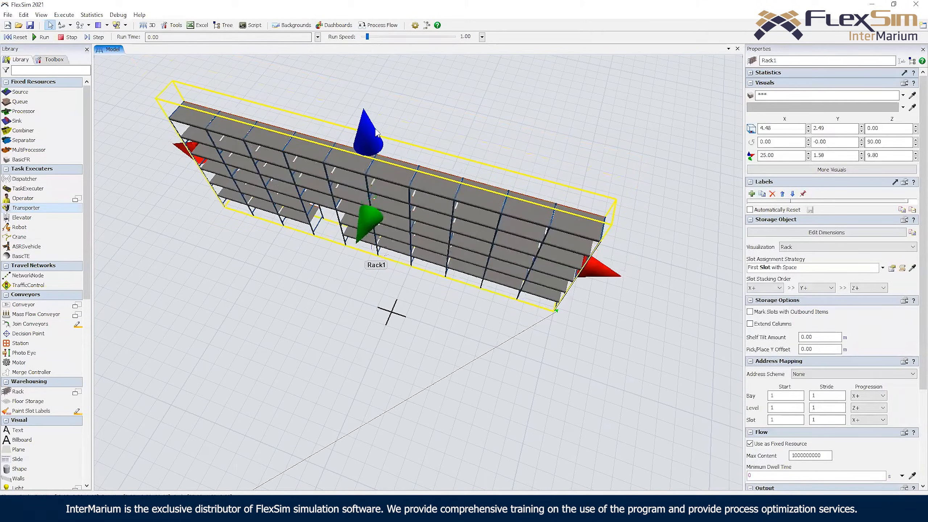
# Examine the enlarged rack and its floor-level opening from several angles
pyautogui.moveTo(360, 291); pyautogui.dragTo(338, 280, button='right')
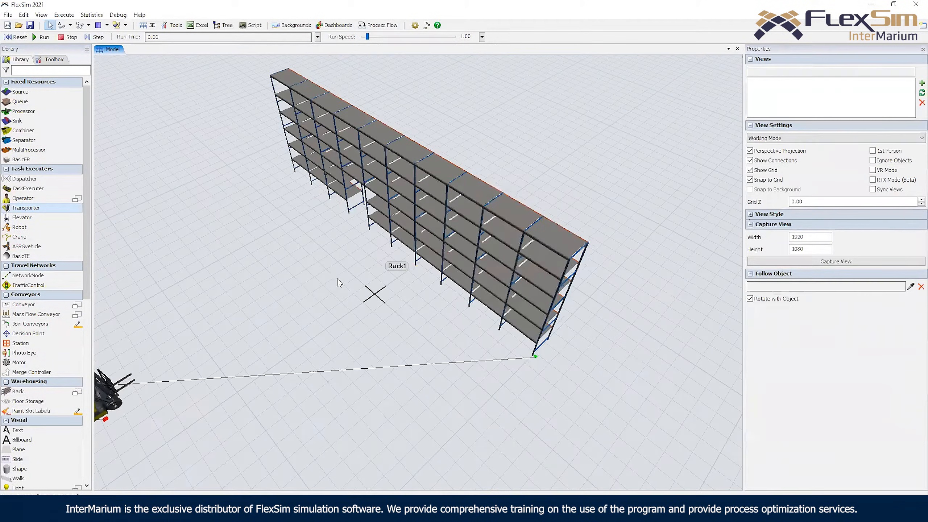
pyautogui.moveTo(383, 253); pyautogui.dragTo(349, 266, button='right')
pyautogui.moveTo(299, 233); pyautogui.dragTo(293, 226, button='right')
pyautogui.moveTo(293, 227); pyautogui.dragTo(404, 201)
pyautogui.click(580, 210)
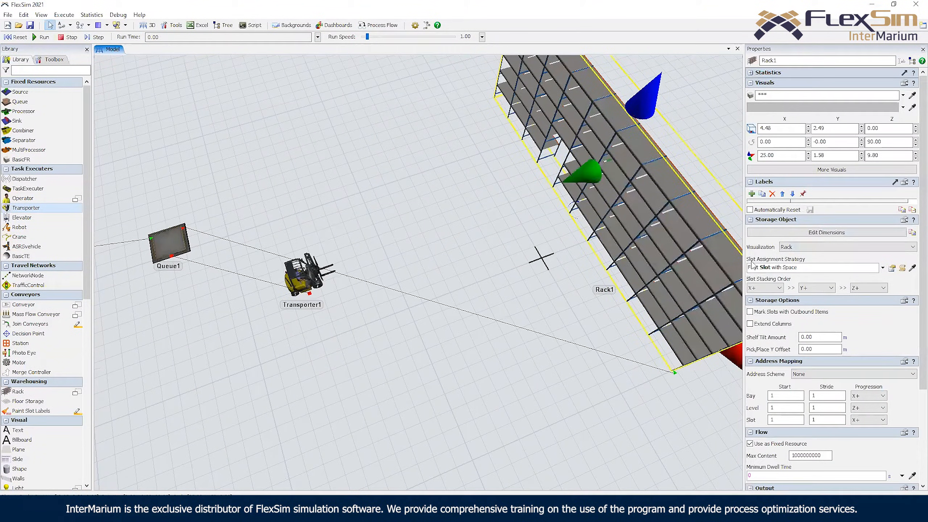
pyautogui.moveTo(532, 261); pyautogui.dragTo(577, 270, button='right')
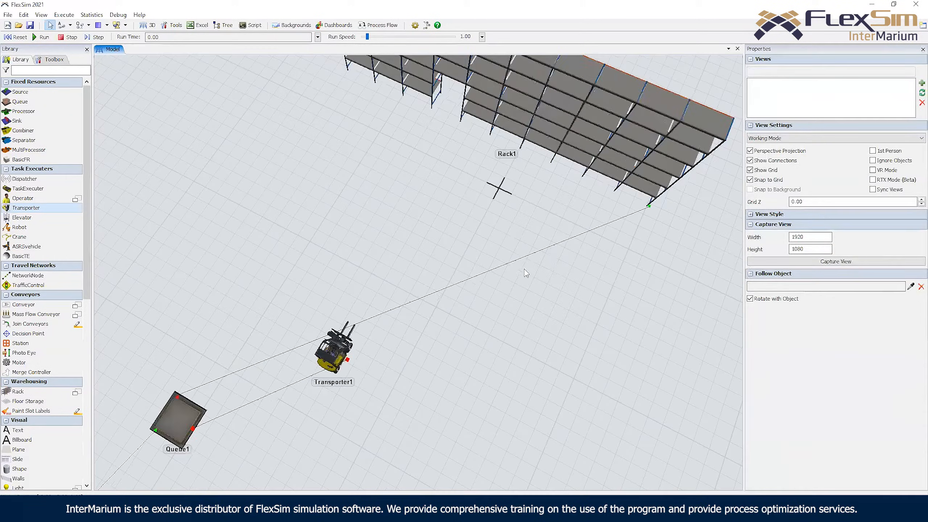
pyautogui.moveTo(524, 268); pyautogui.dragTo(581, 366)
pyautogui.scroll(3, 441, 208)
pyautogui.moveTo(442, 207); pyautogui.dragTo(454, 185, button='right')
pyautogui.scroll(3, 422, 222)
pyautogui.click(462, 252)
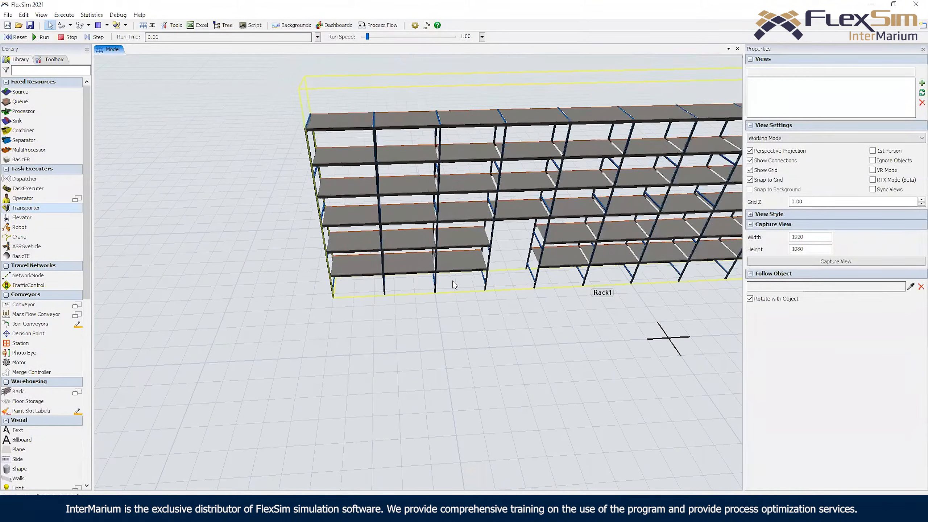
# Review the rack's bay, level and slot dimensions and compare them with its shelves in the model
pyautogui.click(810, 234)
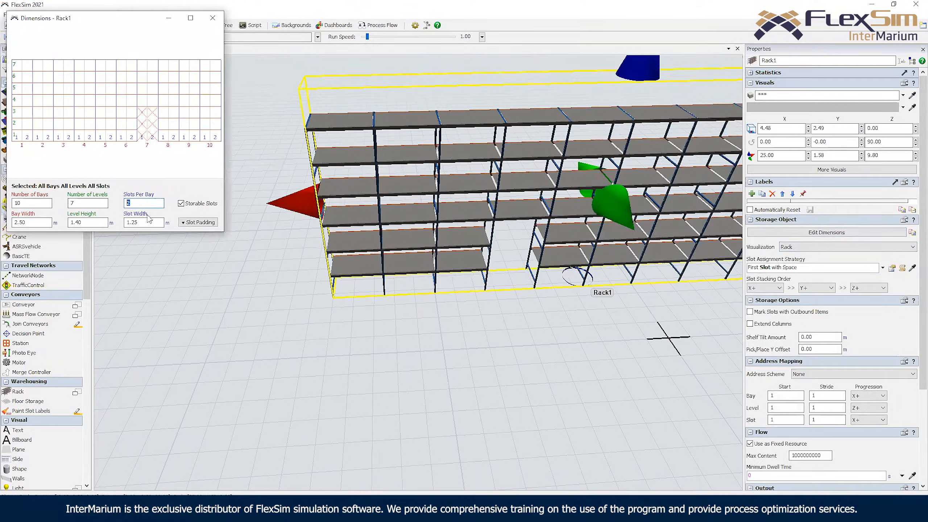
pyautogui.click(307, 329)
pyautogui.scroll(5, 377, 280)
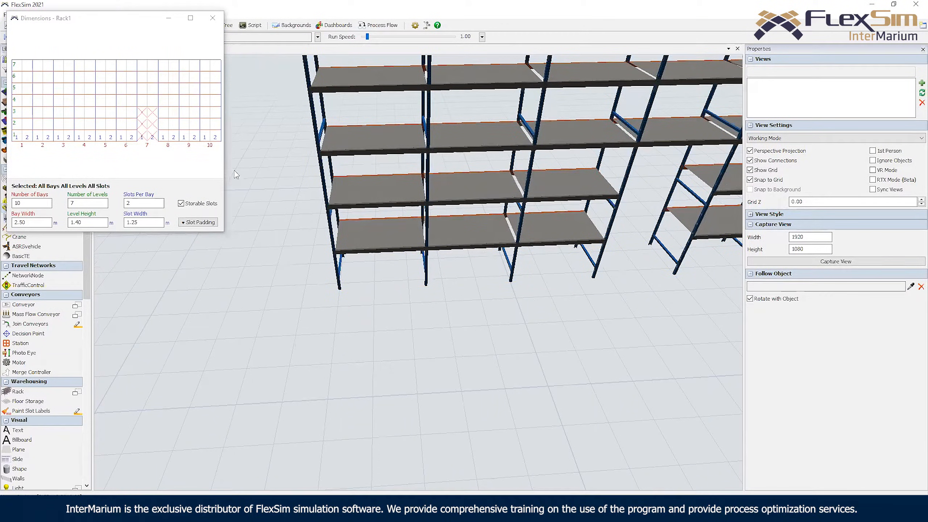
pyautogui.click(212, 18)
pyautogui.moveTo(429, 300); pyautogui.dragTo(411, 306, button='right')
pyautogui.scroll(-5, 406, 311)
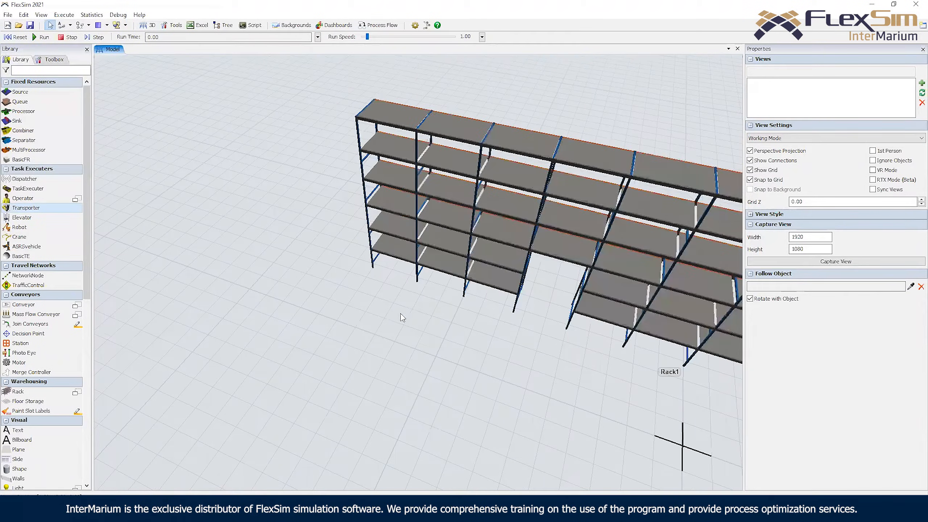
pyautogui.moveTo(362, 306); pyautogui.dragTo(317, 287)
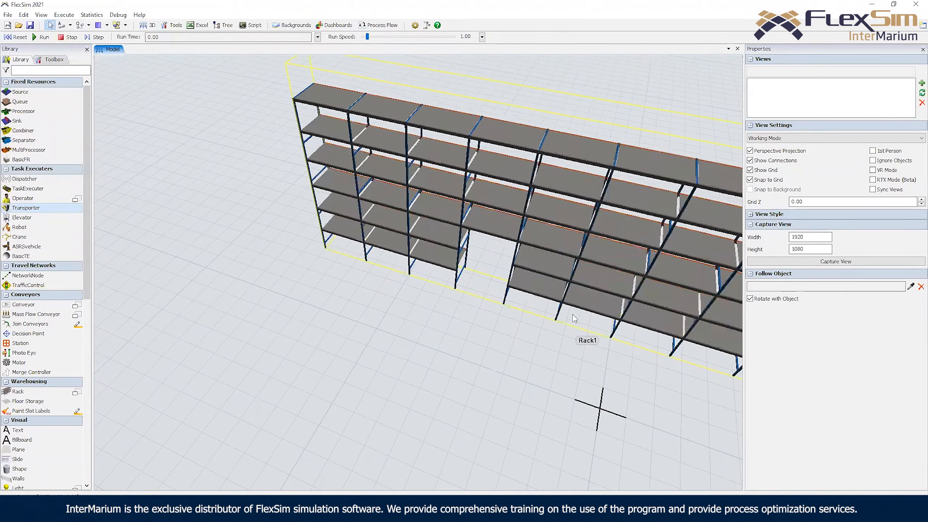
pyautogui.moveTo(367, 328); pyautogui.dragTo(352, 297)
# Add a slot label named product to the Storage System
pyautogui.click(53, 59)
pyautogui.click(38, 102)
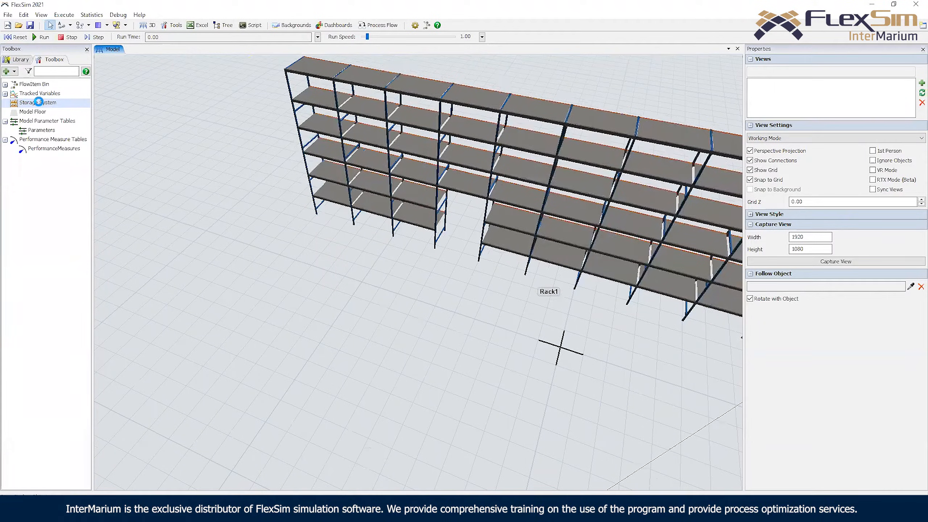
pyautogui.doubleClick(39, 102)
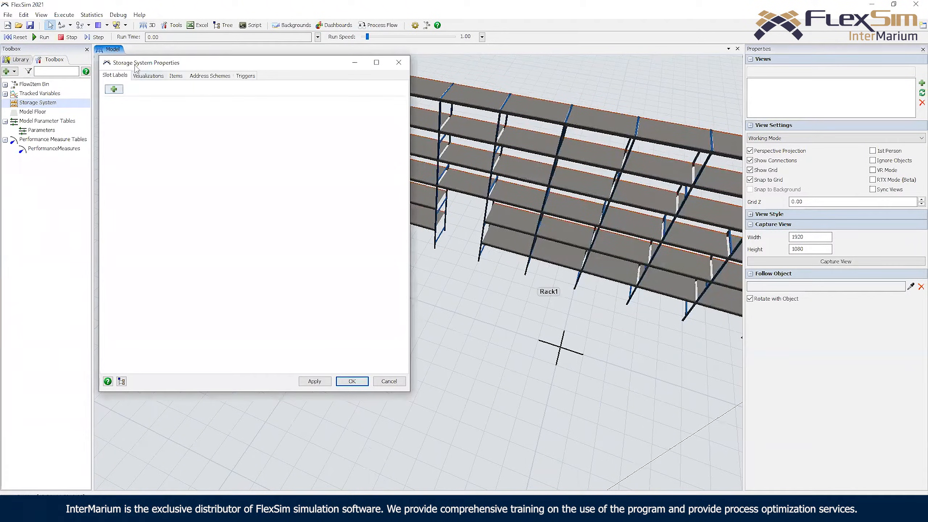
pyautogui.click(113, 89)
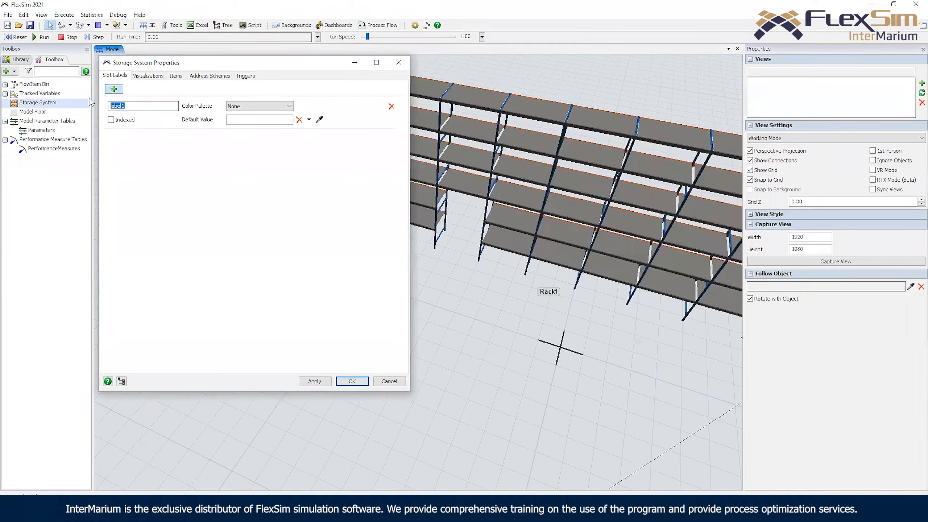
pyautogui.write('p')
pyautogui.click(352, 381)
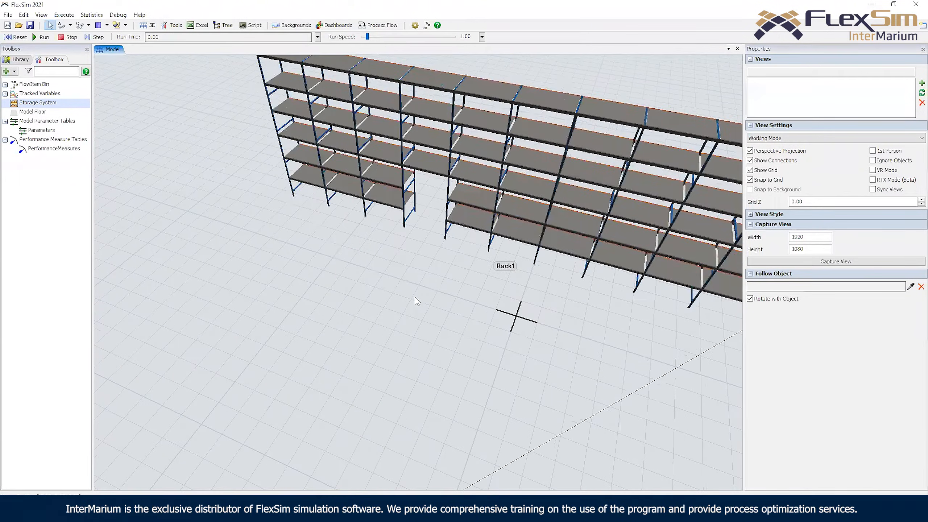
pyautogui.moveTo(434, 281); pyautogui.dragTo(417, 273)
# Activate the slot label painter and choose the product label for painting individual slots
pyautogui.click(20, 59)
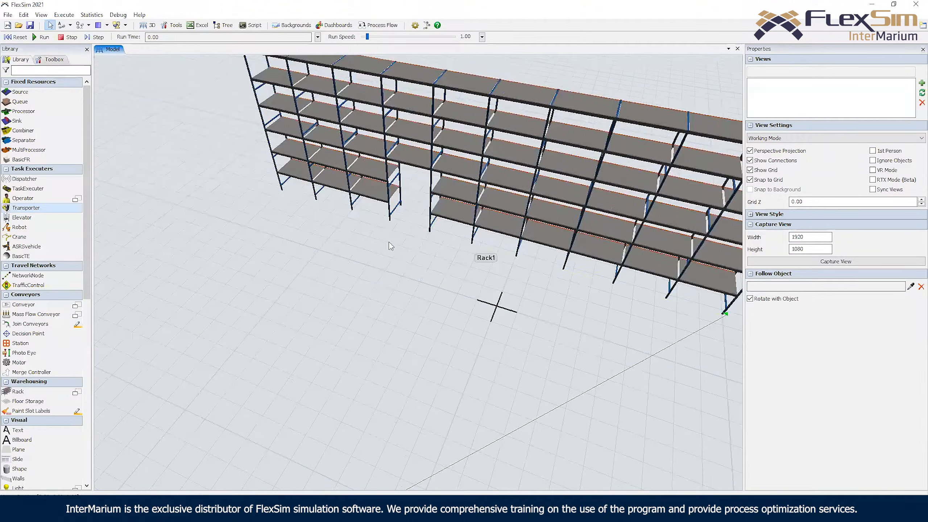
pyautogui.moveTo(368, 296); pyautogui.dragTo(369, 300)
pyautogui.moveTo(369, 300); pyautogui.dragTo(380, 292, button='right')
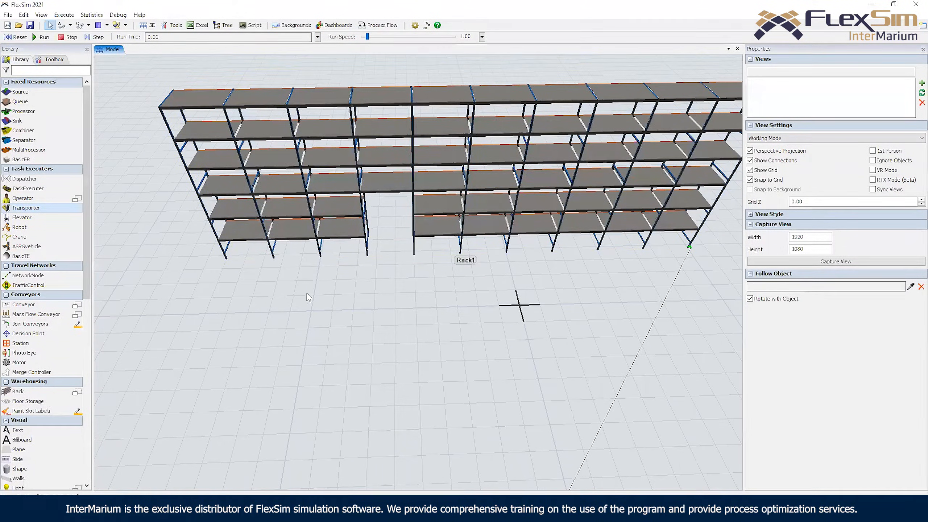
pyautogui.scroll(-2, 91, 243)
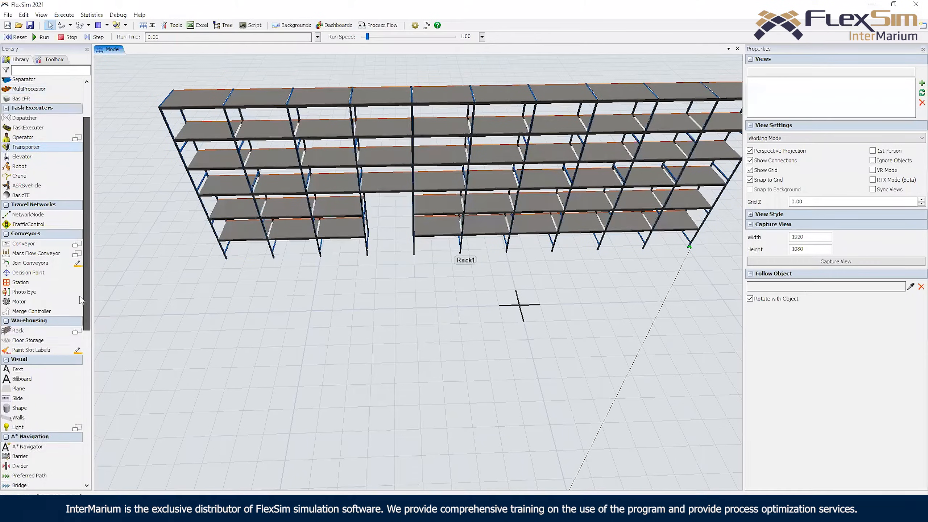
pyautogui.click(51, 353)
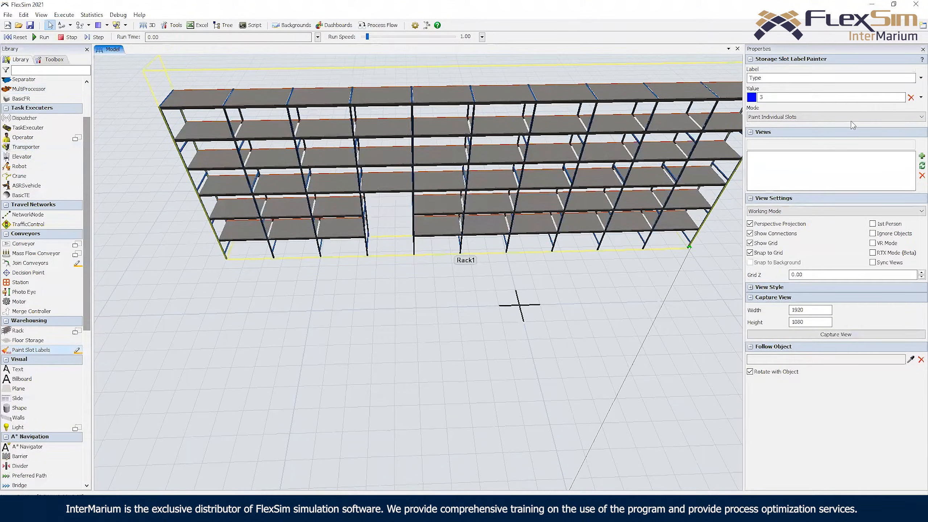
pyautogui.click(915, 78)
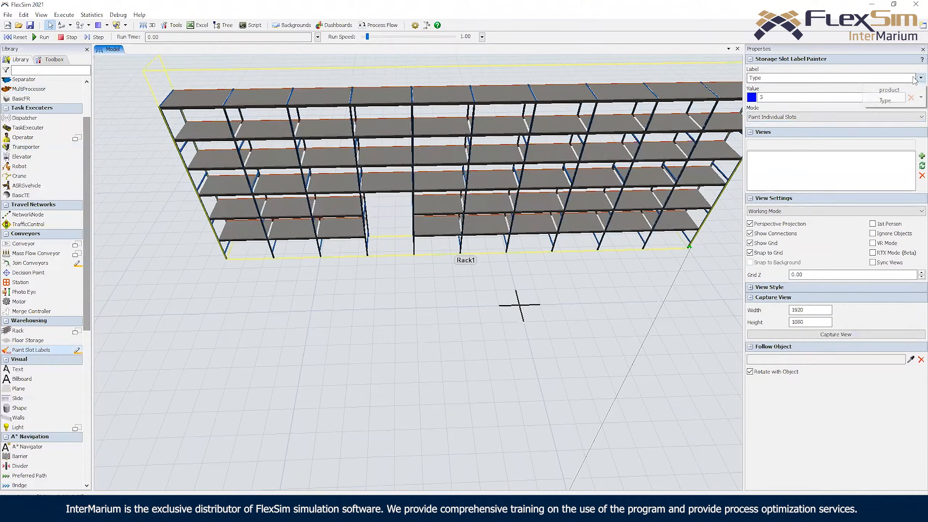
pyautogui.click(891, 89)
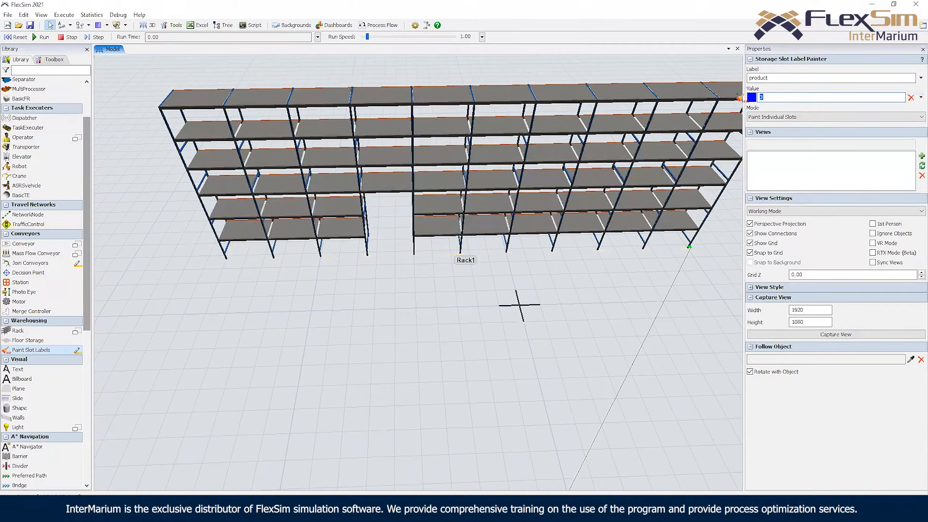
# Paint three separate floor-level rack slots with different product values, using 2 just past the opening and 3 farther along
pyautogui.click(234, 254)
pyautogui.write('2')
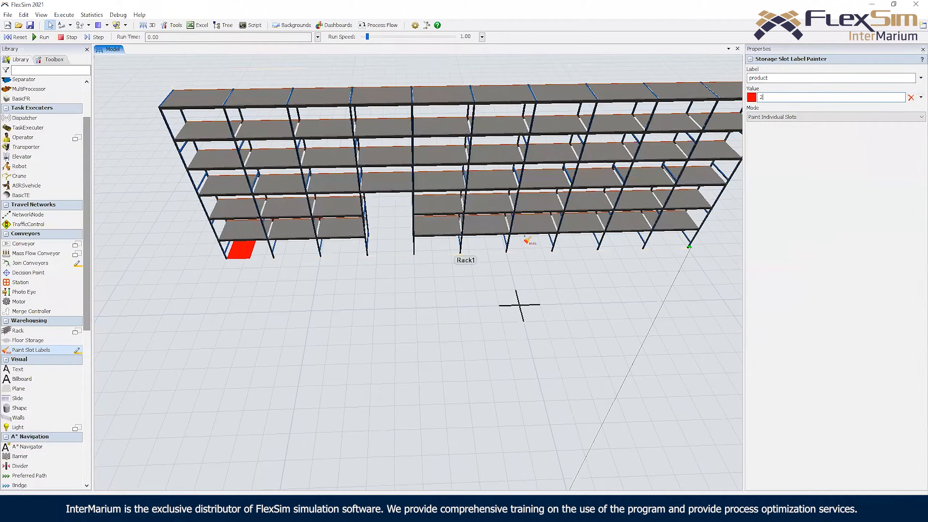
pyautogui.click(425, 245)
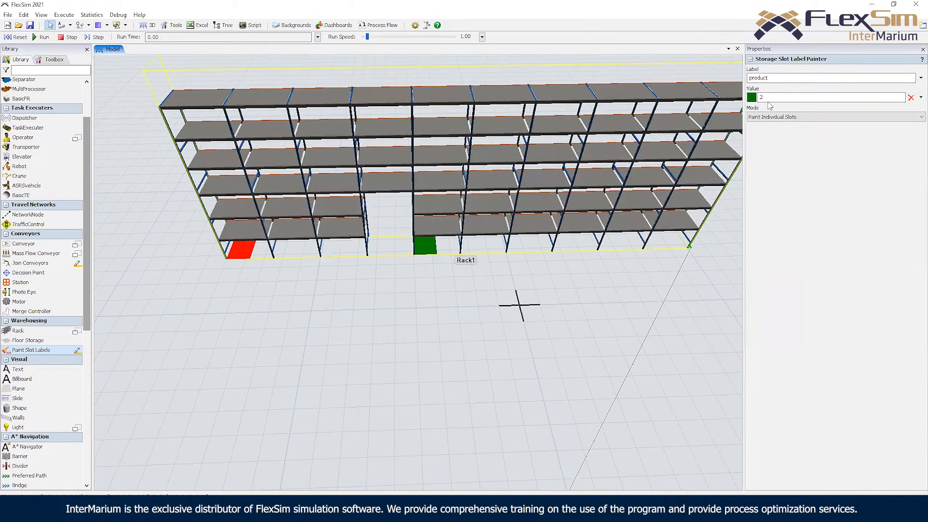
pyautogui.click(568, 246)
pyautogui.moveTo(534, 305)
pyautogui.mouseDown(button='right')
pyautogui.moveTo(515, 289)
pyautogui.moveTo(562, 287)
pyautogui.mouseUp(button='right')
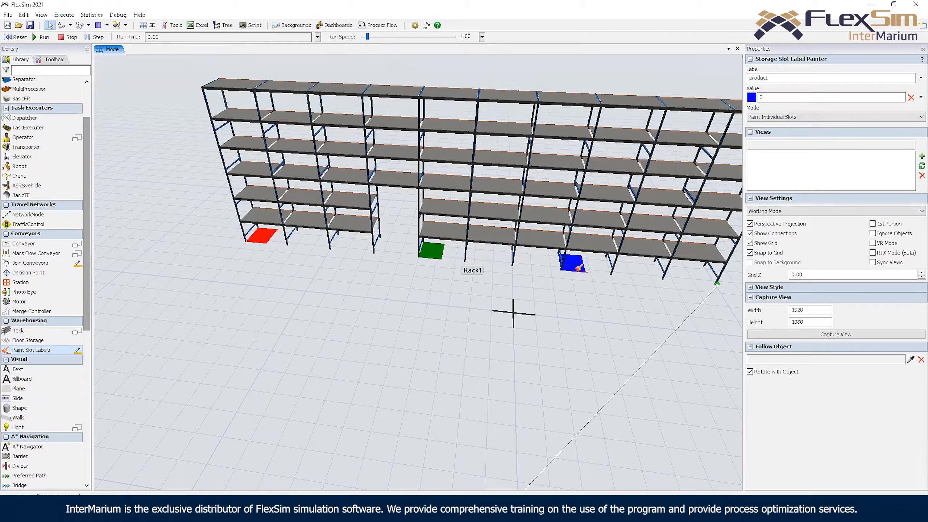
pyautogui.press('Escape')
# Examine the rack's available slot assignment strategies
pyautogui.moveTo(443, 321); pyautogui.dragTo(391, 331, button='right')
pyautogui.moveTo(429, 275); pyautogui.dragTo(390, 294, button='right')
pyautogui.moveTo(390, 294); pyautogui.dragTo(453, 269)
pyautogui.moveTo(264, 186); pyautogui.dragTo(312, 116)
pyautogui.moveTo(346, 123); pyautogui.dragTo(376, 151, button='right')
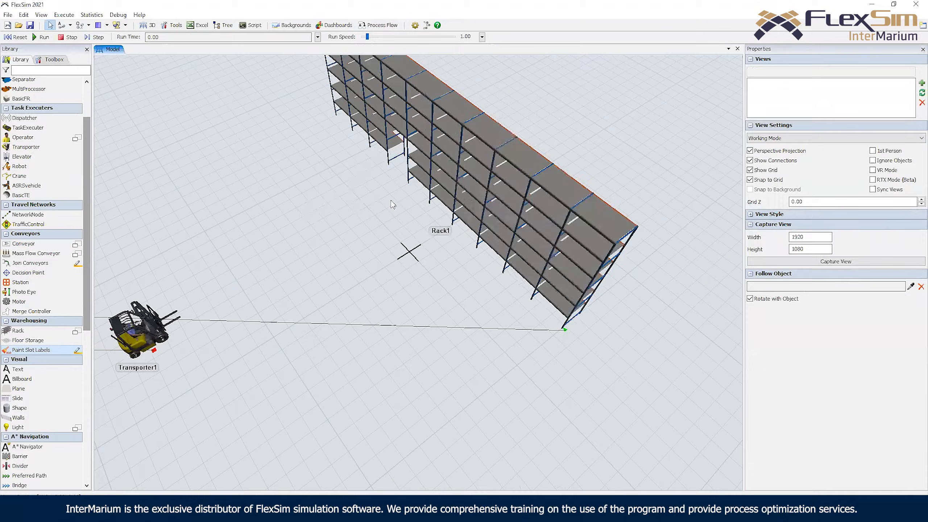
pyautogui.moveTo(392, 205); pyautogui.dragTo(416, 203)
pyautogui.click(590, 161)
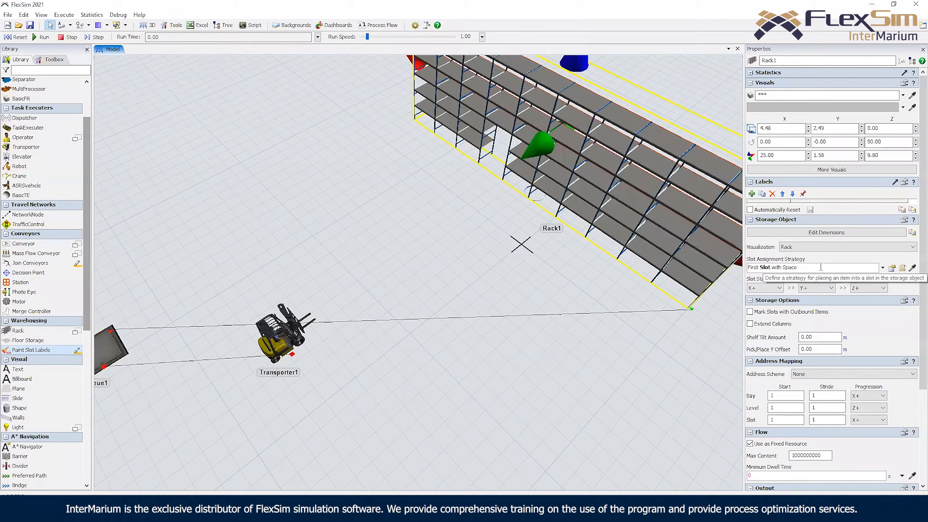
pyautogui.click(882, 268)
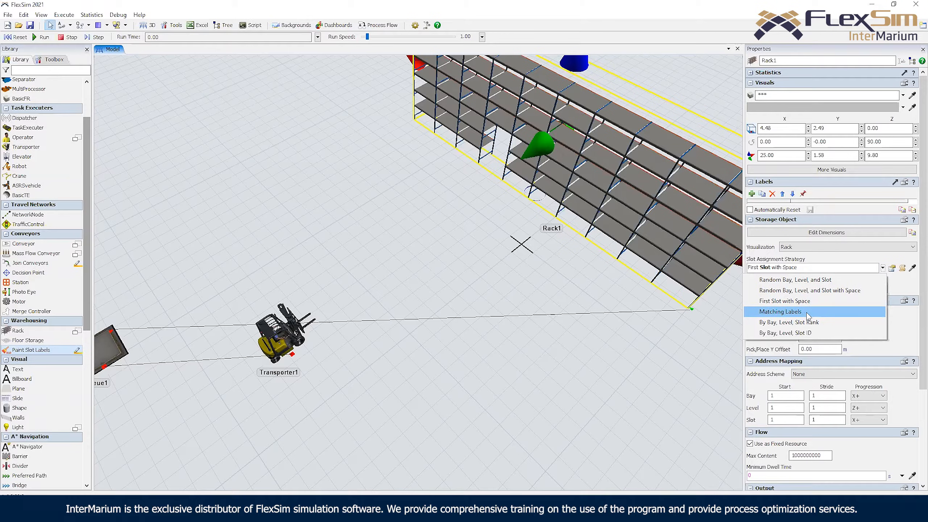
pyautogui.click(352, 231)
# Add an On Creation trigger to the source that sets the item's label and color
pyautogui.moveTo(352, 230); pyautogui.dragTo(469, 198)
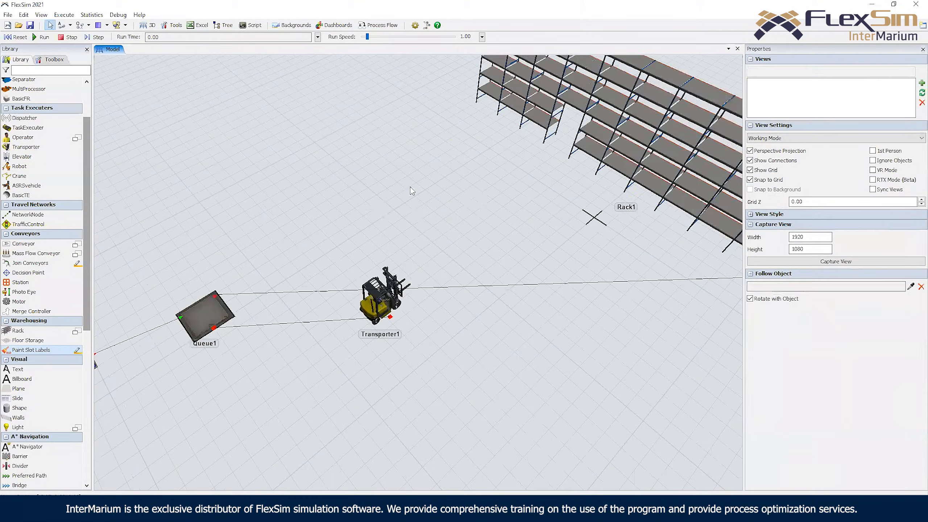
pyautogui.moveTo(411, 187); pyautogui.dragTo(359, 215, button='right')
pyautogui.moveTo(280, 216); pyautogui.dragTo(334, 196)
pyautogui.click(222, 240)
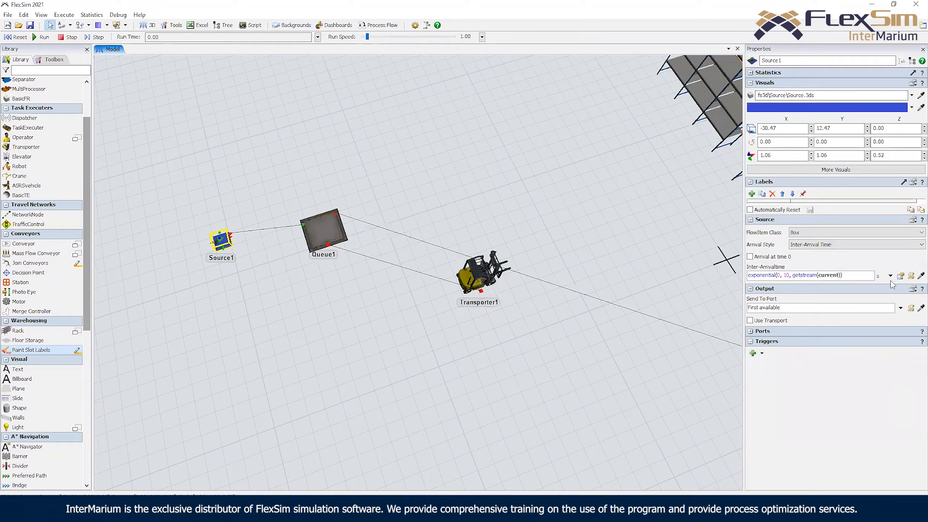
pyautogui.click(763, 353)
pyautogui.click(777, 365)
pyautogui.click(892, 372)
pyautogui.moveTo(824, 388)
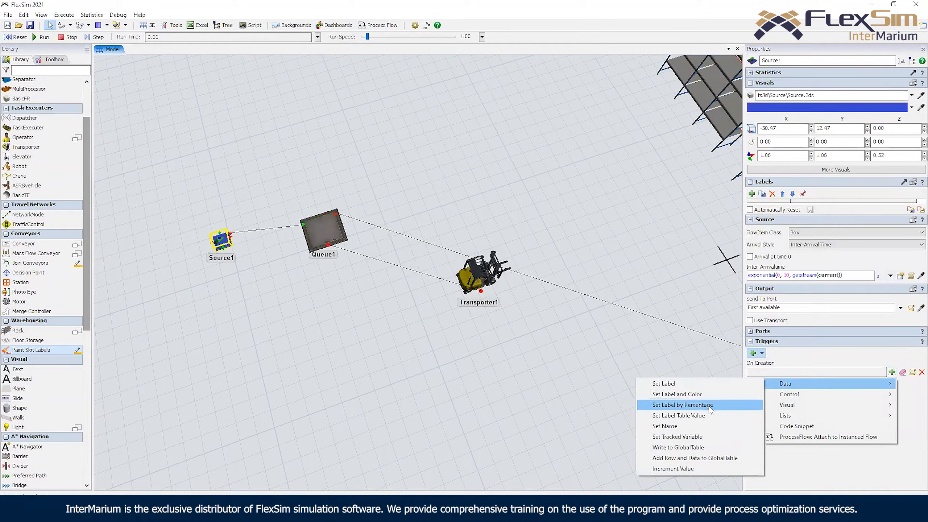
pyautogui.click(693, 397)
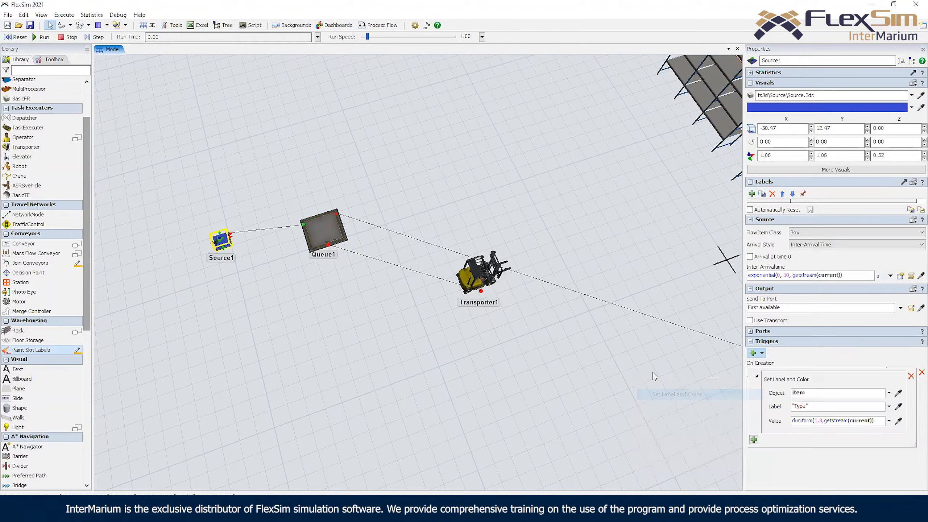
# Name the label in the source's creation trigger product
pyautogui.doubleClick(812, 404)
pyautogui.write('product')
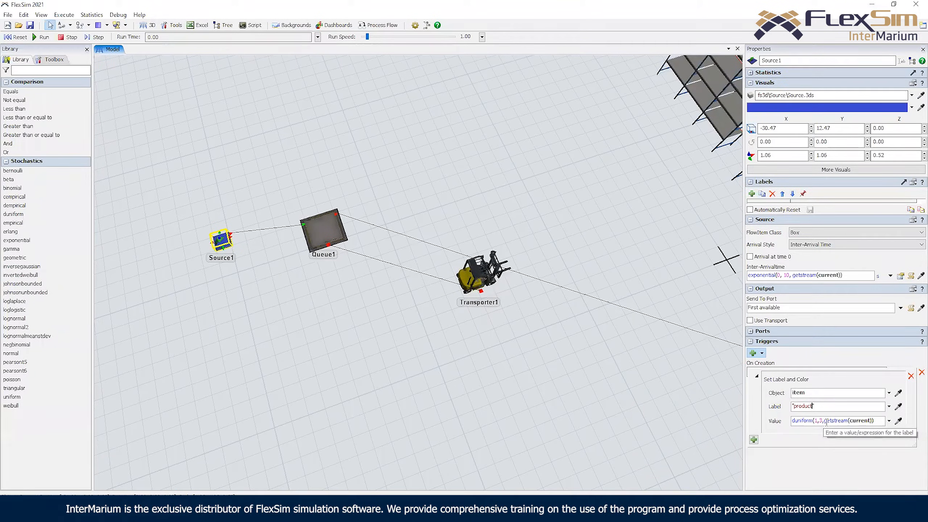
pyautogui.click(456, 165)
# Run the simulation at a speed of about 16, check where the transporter stores the boxes, and reset the model
pyautogui.click(42, 37)
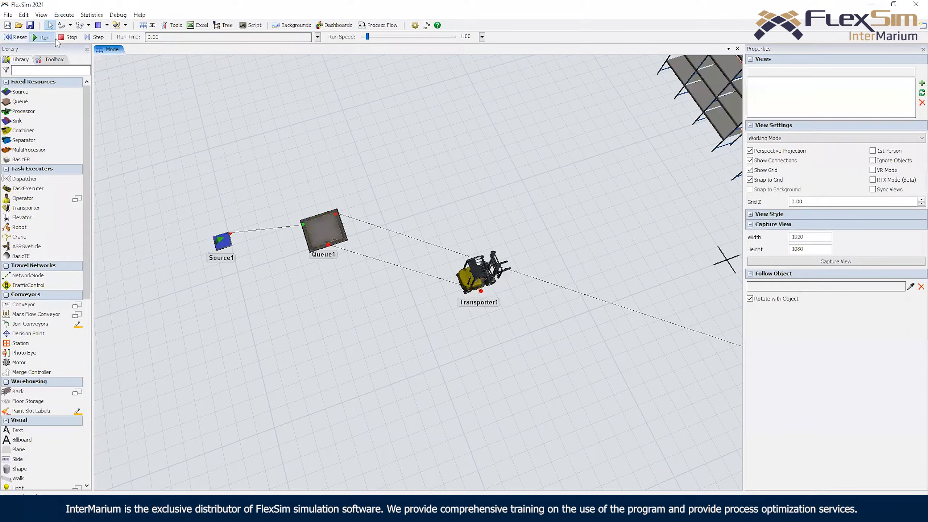
pyautogui.click(379, 37)
pyautogui.moveTo(378, 37); pyautogui.dragTo(369, 38)
pyautogui.moveTo(378, 147); pyautogui.dragTo(407, 54, button='right')
pyautogui.click(381, 37)
pyautogui.moveTo(381, 37); pyautogui.dragTo(372, 37)
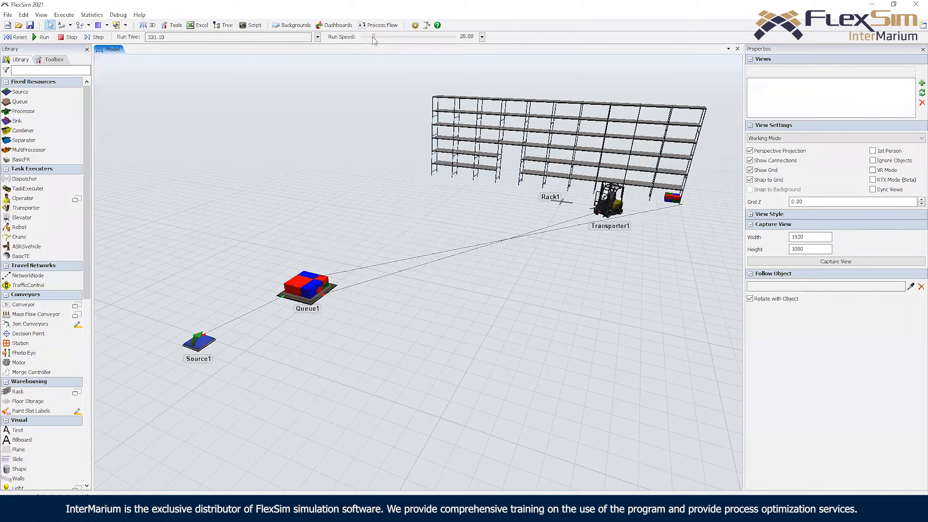
pyautogui.moveTo(482, 205); pyautogui.dragTo(418, 182, button='right')
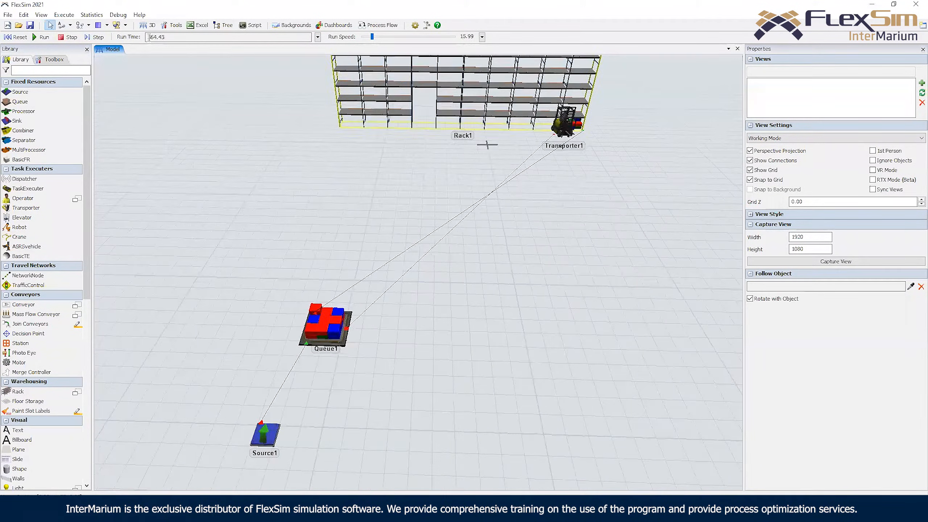
pyautogui.scroll(2, 419, 183)
pyautogui.click(488, 117)
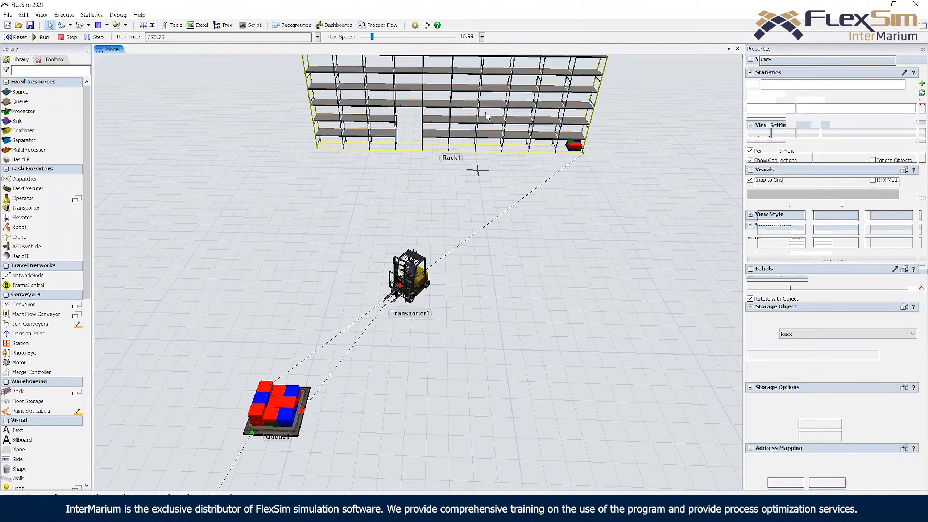
pyautogui.click(20, 38)
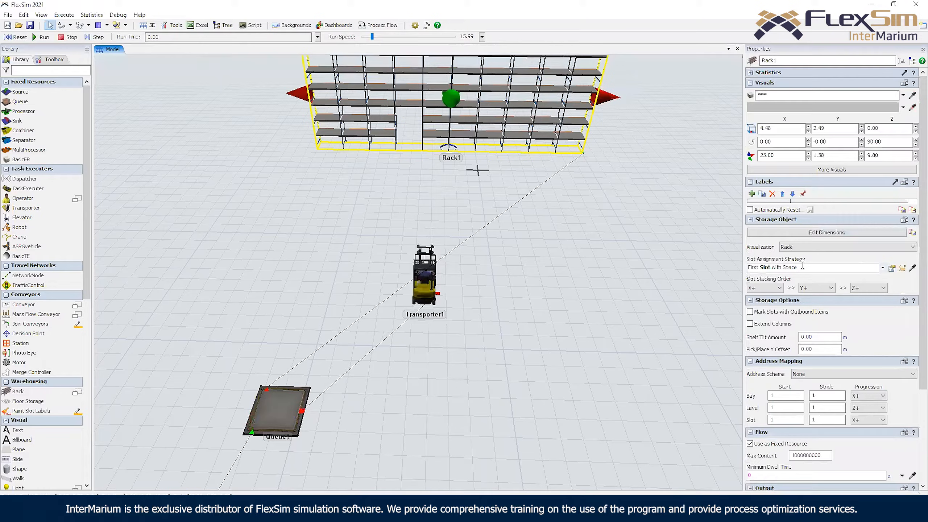
# Set the rack's slot assignment strategy to Matching Labels and use the product label for the slot side of the condition
pyautogui.click(882, 268)
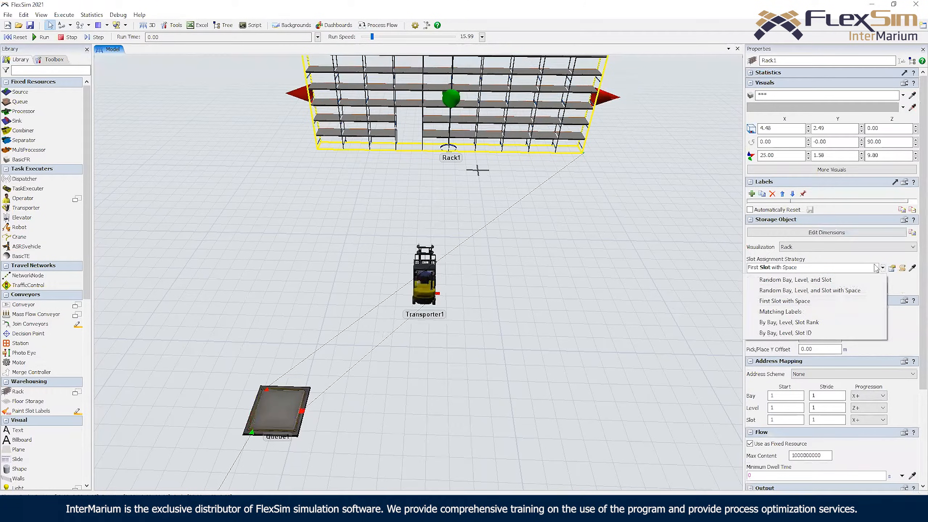
pyautogui.click(788, 314)
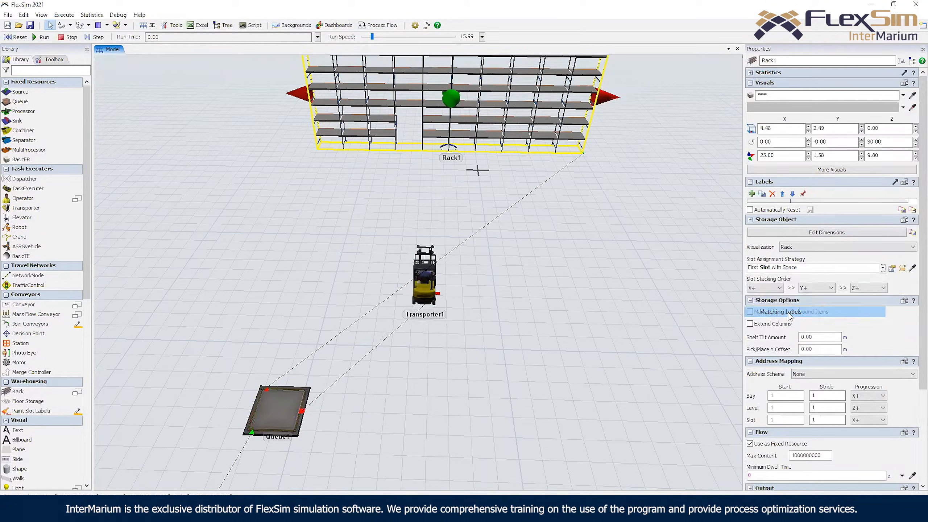
pyautogui.doubleClick(784, 281)
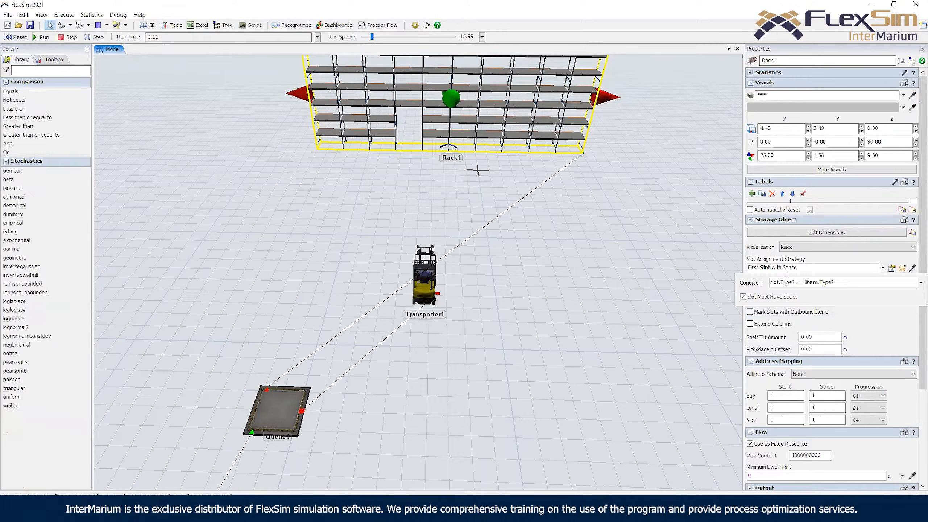
pyautogui.write('product')
# Check the slot label's name in the Storage System properties
pyautogui.click(54, 60)
pyautogui.doubleClick(41, 102)
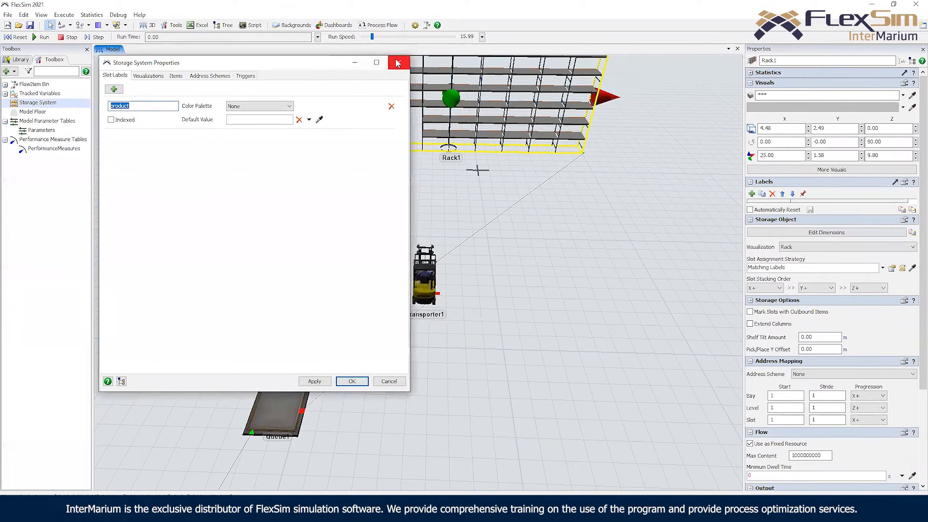
pyautogui.click(399, 62)
# Complete the rack's Matching Labels condition as slot.product? == item.product?
pyautogui.click(892, 269)
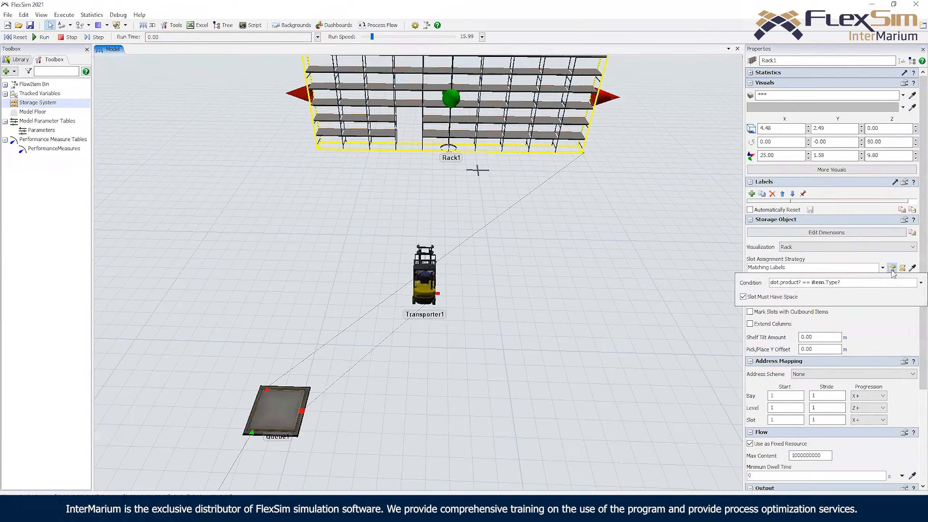
pyautogui.doubleClick(832, 282)
pyautogui.write('product')
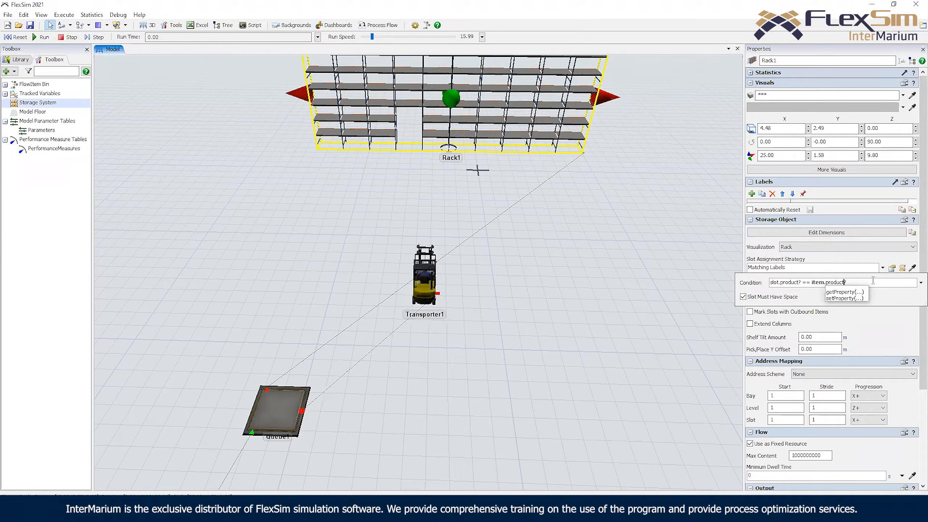
pyautogui.click(495, 195)
# Run the simulation fast to see how boxes are sorted into the painted slots, and slow the run speed to 1.00
pyautogui.moveTo(372, 37); pyautogui.dragTo(377, 40)
pyautogui.click(41, 37)
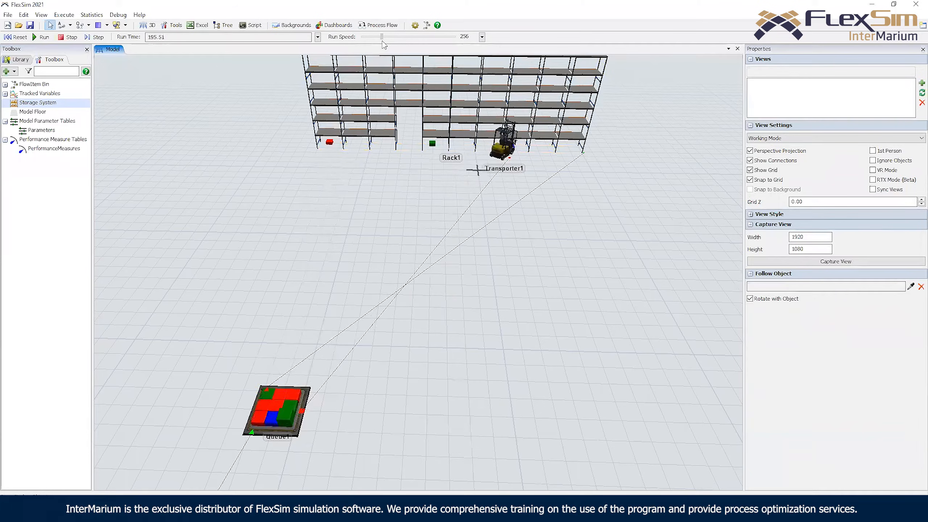
pyautogui.moveTo(413, 227); pyautogui.dragTo(330, 328, button='right')
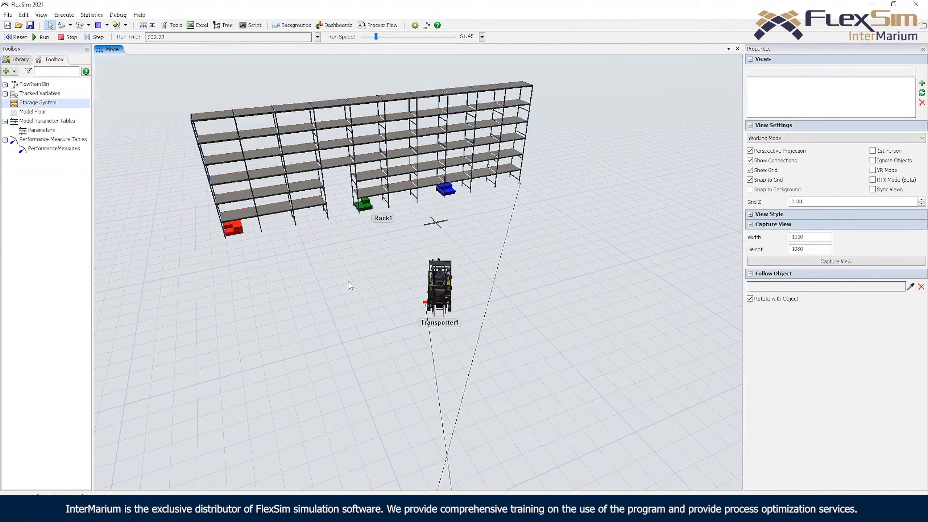
pyautogui.moveTo(377, 37); pyautogui.dragTo(368, 37)
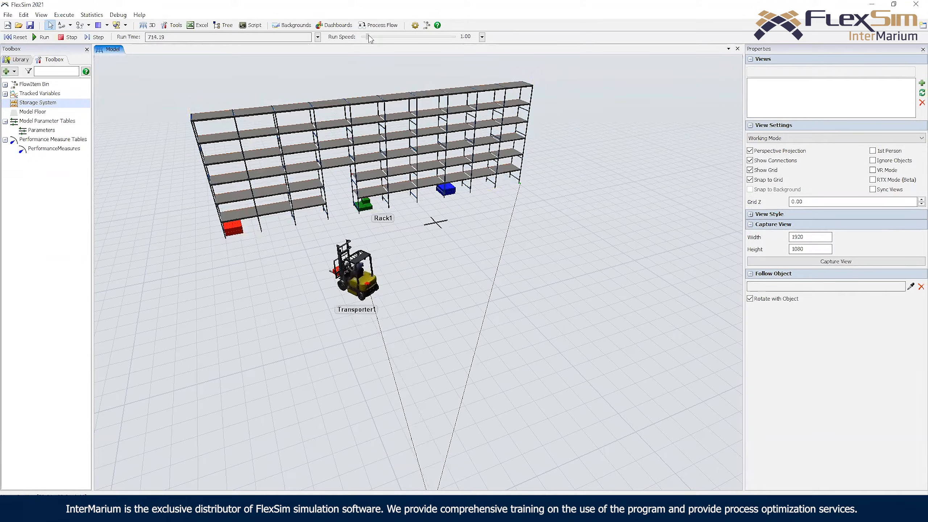
# Raise the run speed to 342, lower it to 80.99 while watching the forklift load the rack, and stop the simulation
pyautogui.moveTo(367, 36); pyautogui.dragTo(384, 37)
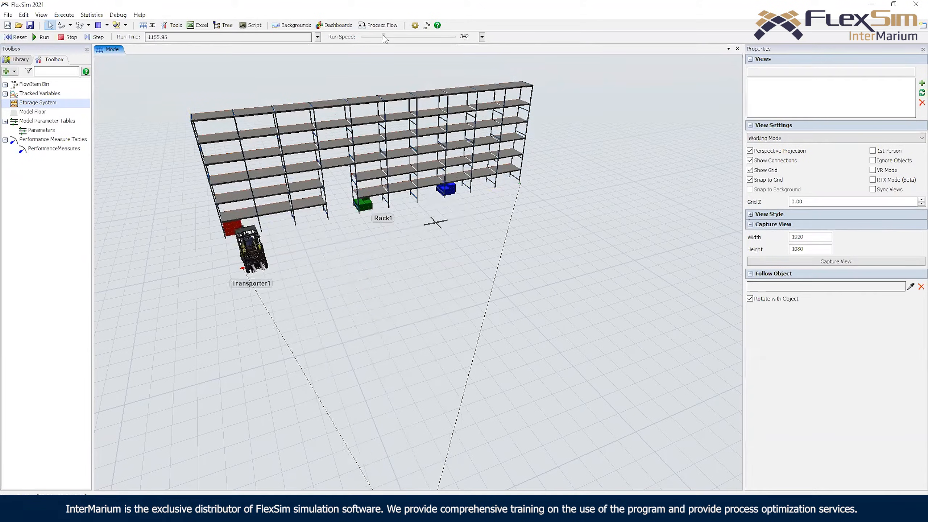
pyautogui.moveTo(384, 36); pyautogui.dragTo(377, 36)
pyautogui.moveTo(503, 241); pyautogui.dragTo(441, 243, button='right')
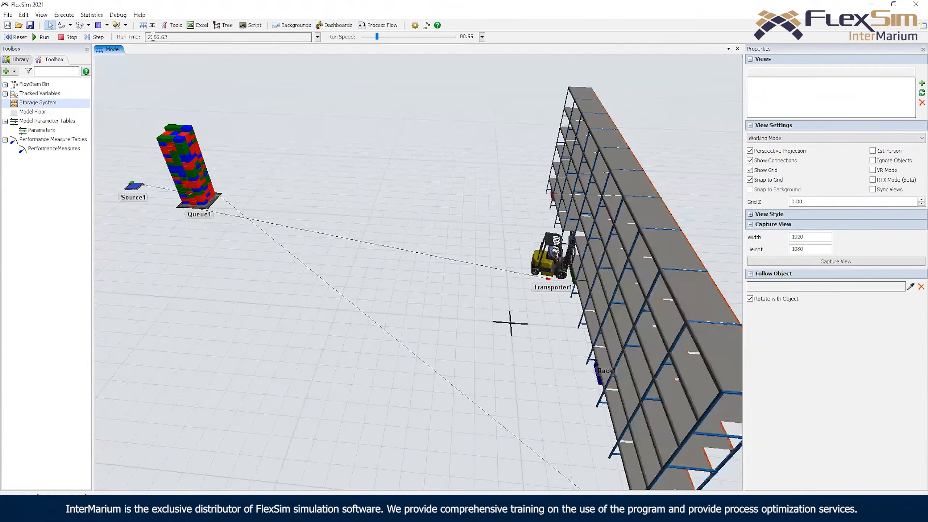
pyautogui.click(69, 37)
pyautogui.moveTo(386, 218); pyautogui.dragTo(475, 185, button='right')
pyautogui.moveTo(485, 178); pyautogui.dragTo(467, 230)
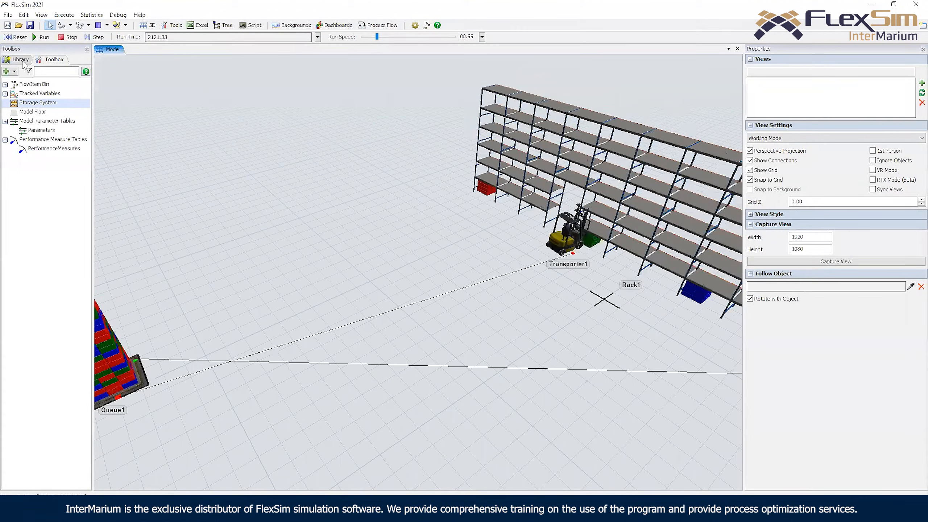
# Display the slot label colours with Paint Slot Labels and examine how the boxes fill the painted floor-level slots
pyautogui.click(23, 60)
pyautogui.click(36, 412)
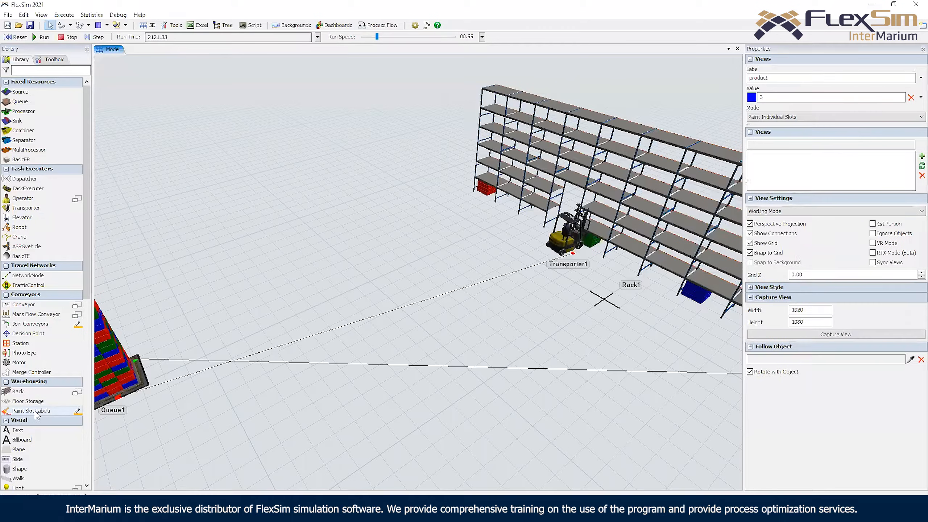
pyautogui.moveTo(494, 230); pyautogui.dragTo(497, 244, button='right')
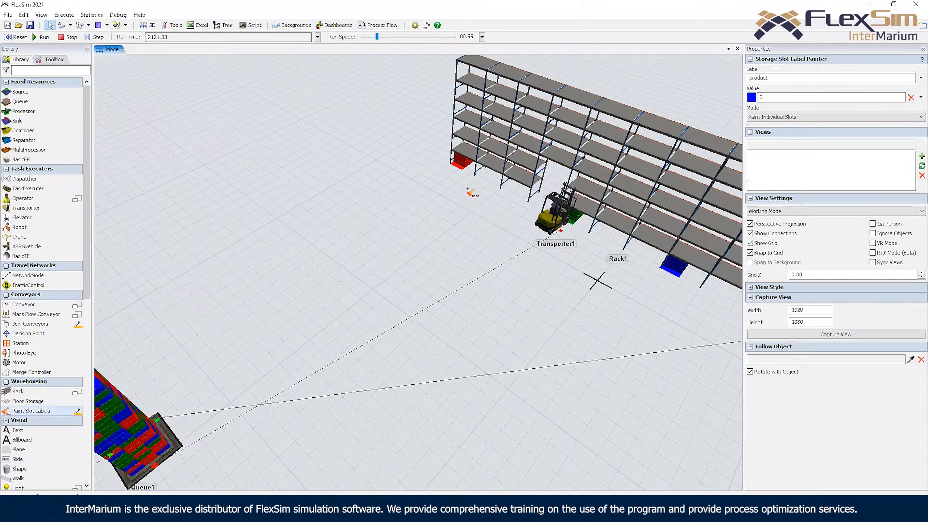
pyautogui.scroll(6, 466, 174)
pyautogui.scroll(-5, 454, 159)
pyautogui.moveTo(487, 223); pyautogui.dragTo(347, 197)
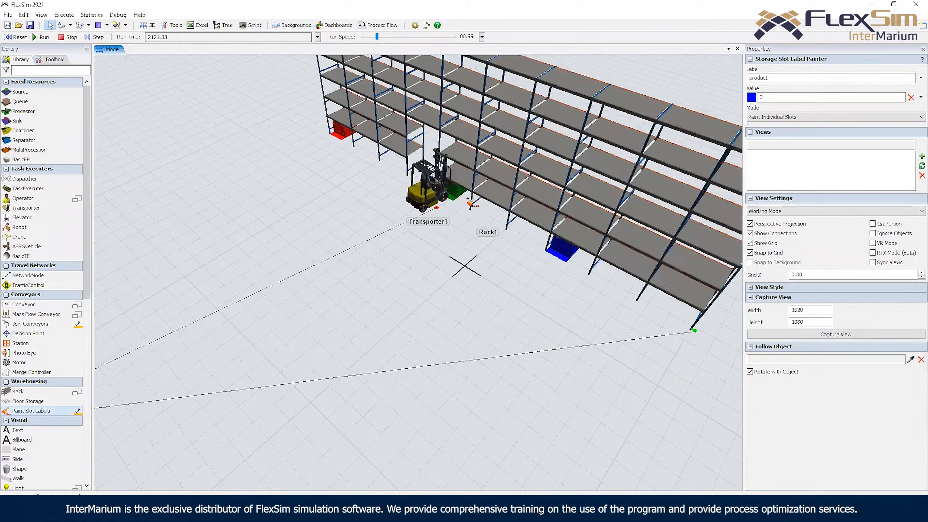
pyautogui.scroll(4, 470, 204)
pyautogui.scroll(-5, 381, 191)
pyautogui.scroll(7, 468, 274)
pyautogui.scroll(-4, 471, 259)
pyautogui.rightClick(400, 273)
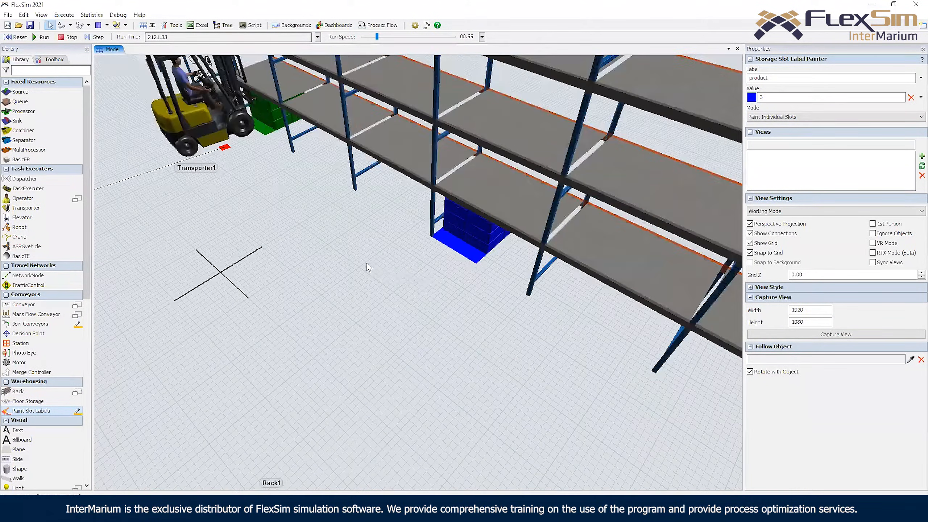
pyautogui.moveTo(367, 262); pyautogui.dragTo(356, 262, button='right')
pyautogui.scroll(-2, 356, 261)
pyautogui.scroll(-1, 360, 257)
pyautogui.scroll(-3, 361, 260)
# Turn off Slot Must Have Space in the rack's Matching Labels strategy and rerun the model from the start at high speed
pyautogui.click(433, 208)
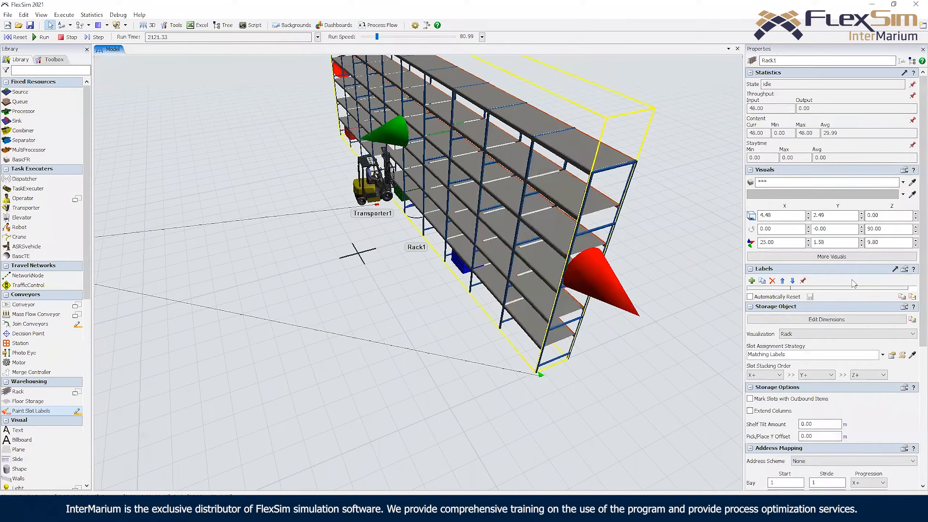
pyautogui.click(892, 355)
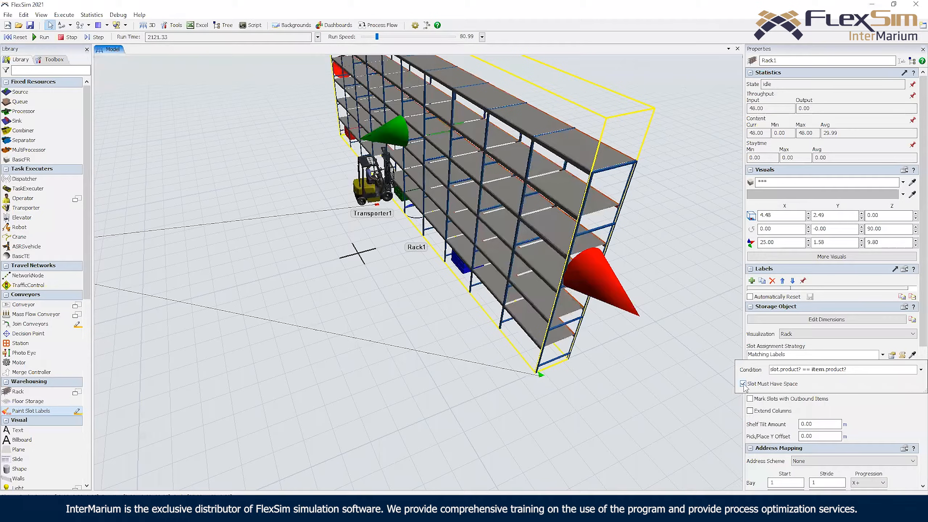
pyautogui.click(106, 133)
pyautogui.click(16, 37)
pyautogui.click(42, 37)
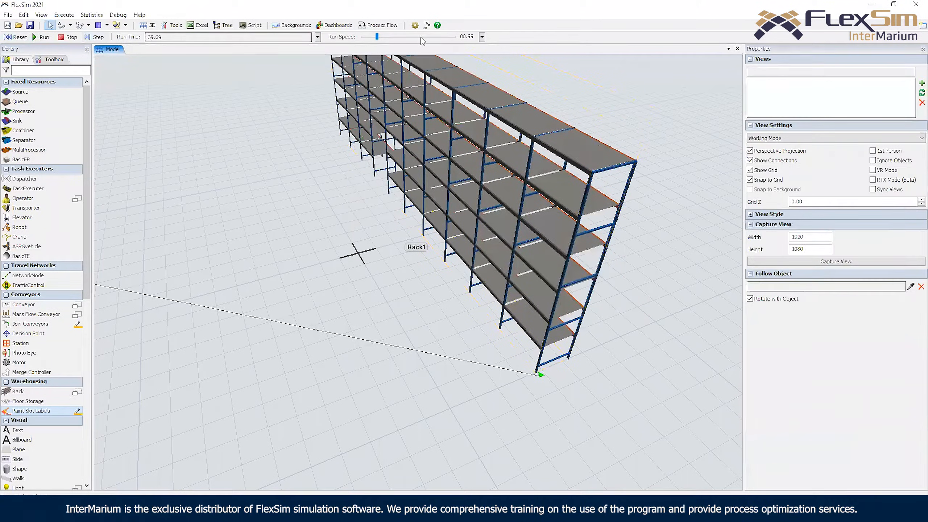
pyautogui.click(401, 36)
pyautogui.moveTo(400, 36); pyautogui.dragTo(398, 40)
pyautogui.scroll(-10, 367, 266)
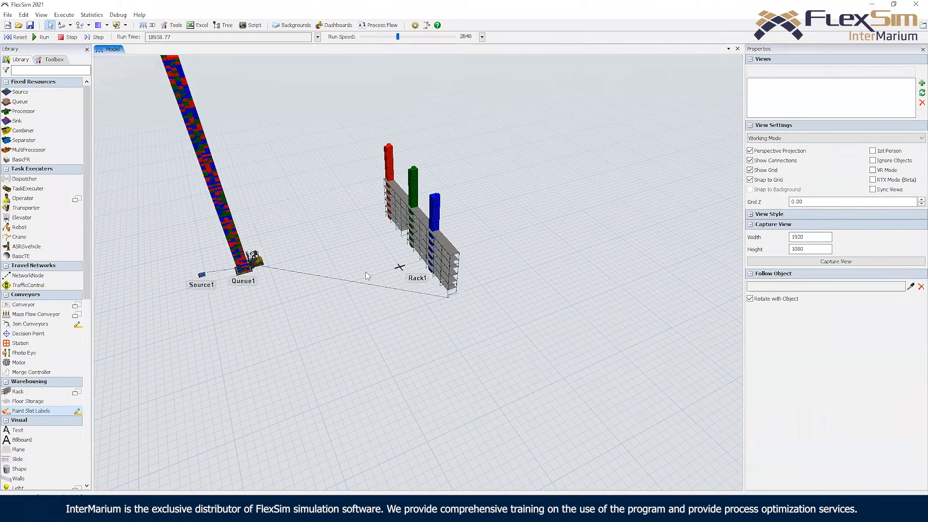
# Reset the model and turn Slot Must Have Space back on in the rack's Matching Labels strategy
pyautogui.click(16, 37)
pyautogui.click(424, 242)
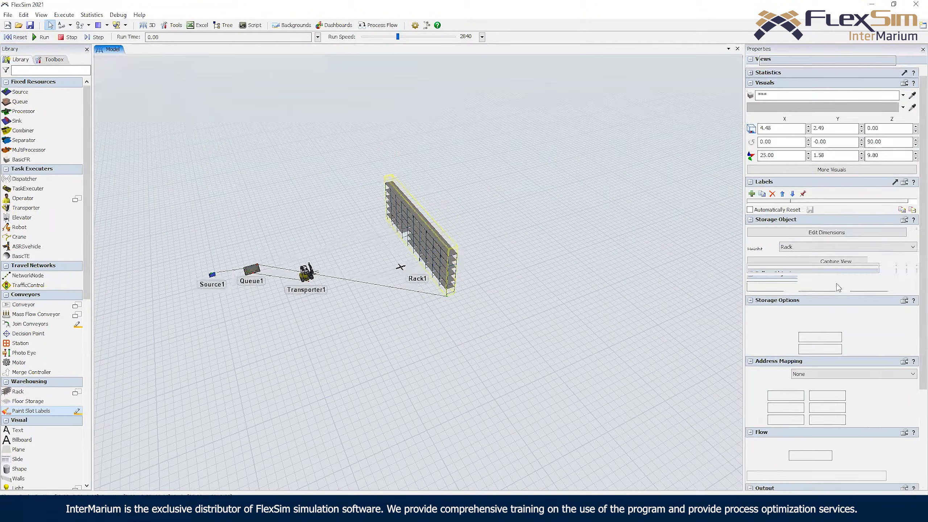
pyautogui.moveTo(803, 267)
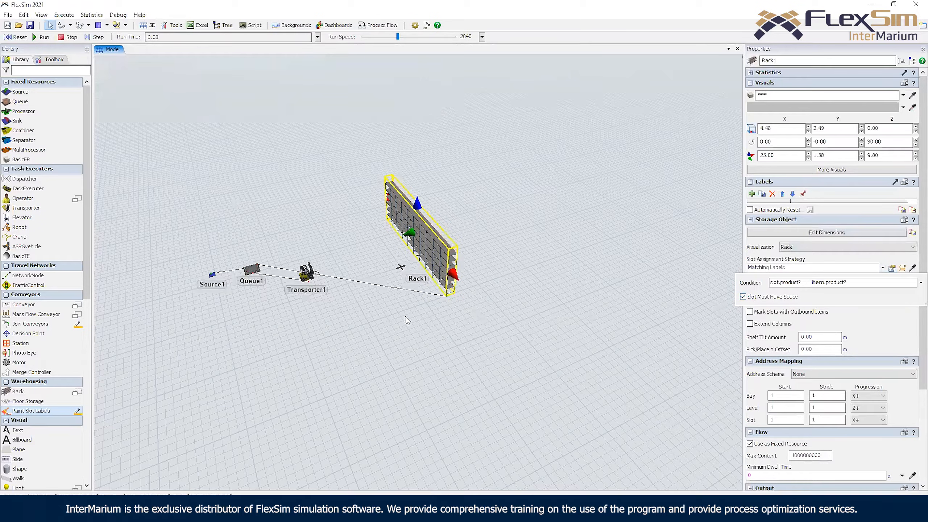
pyautogui.click(407, 321)
# Run the model to check how many boxes the painted slots accept, and slow the run speed to 0.13
pyautogui.scroll(-1, 411, 324)
pyautogui.click(40, 38)
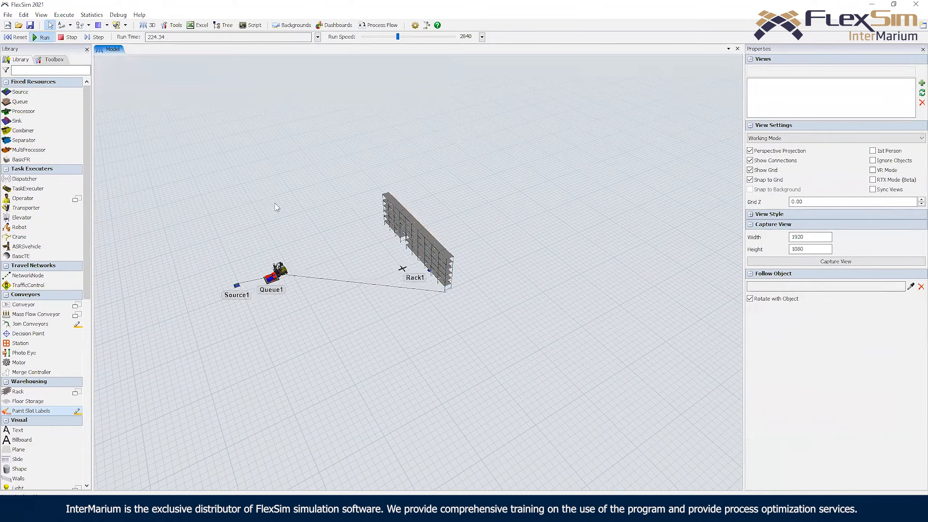
pyautogui.moveTo(286, 221); pyautogui.dragTo(306, 269, button='right')
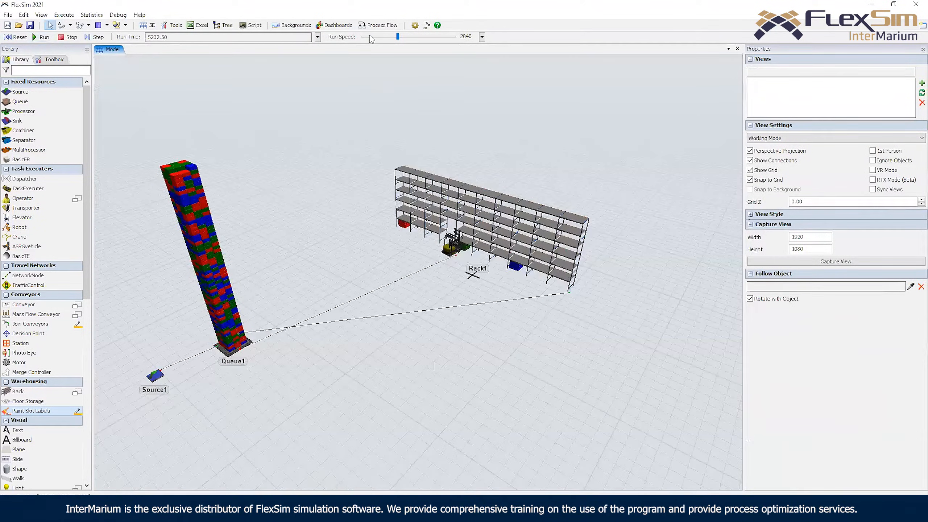
pyautogui.moveTo(370, 37); pyautogui.dragTo(365, 37)
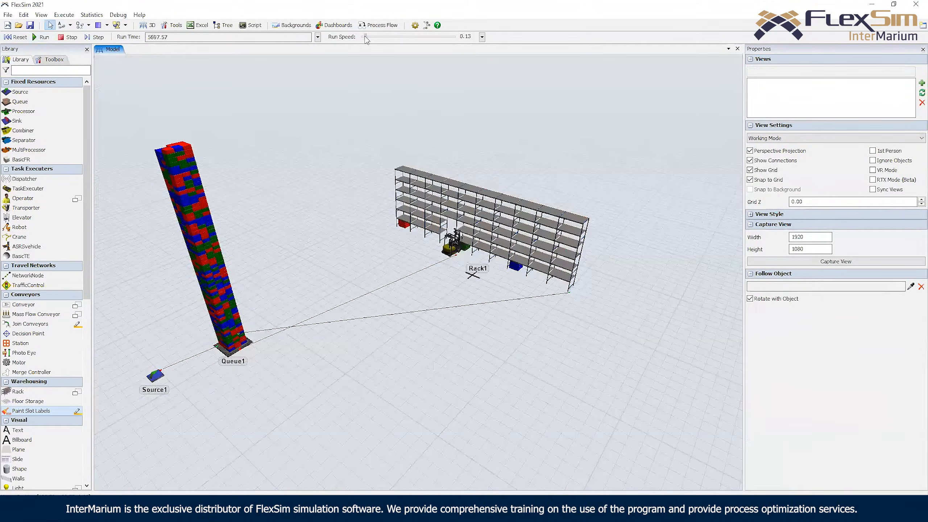
pyautogui.moveTo(524, 313); pyautogui.dragTo(493, 303)
pyautogui.scroll(5, 493, 303)
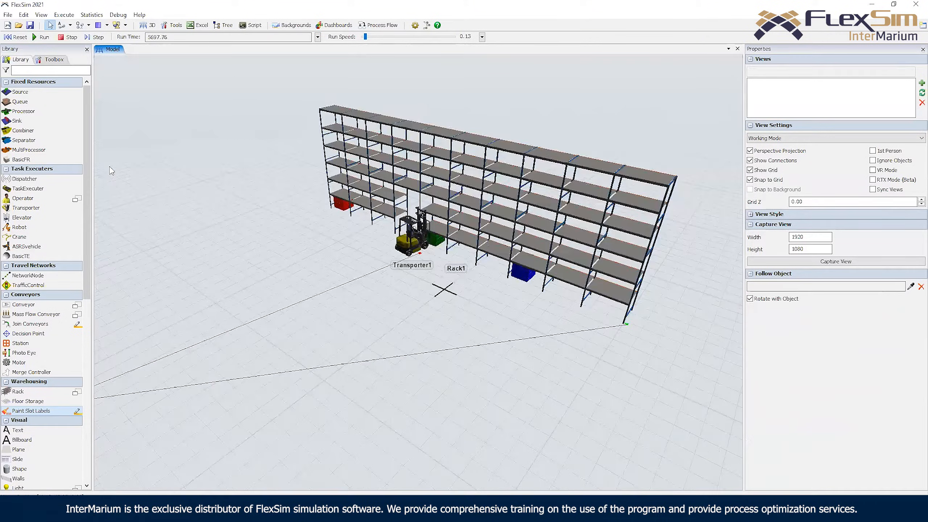
# Set the slot label painter to Paint All Slots in Same Bay and paint the blue slot's whole bay with product value 3
pyautogui.click(49, 60)
pyautogui.click(18, 59)
pyautogui.click(50, 412)
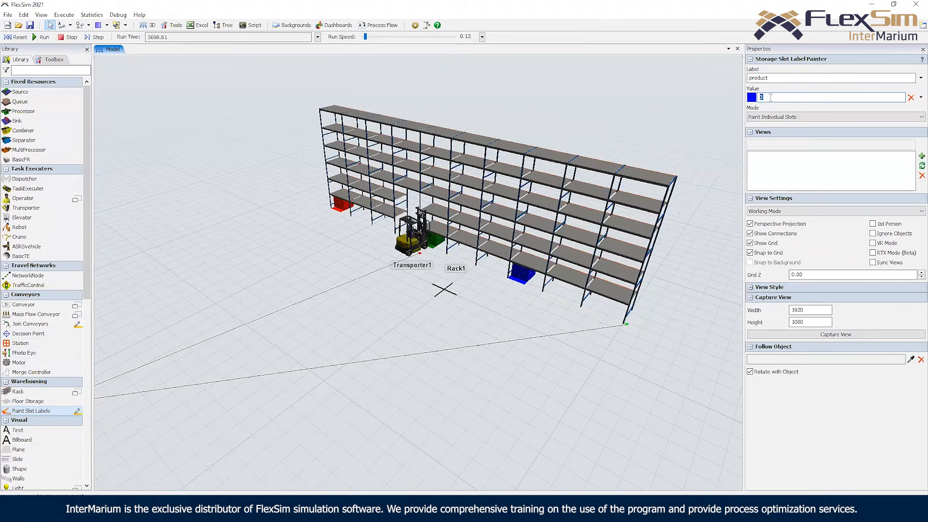
pyautogui.click(777, 116)
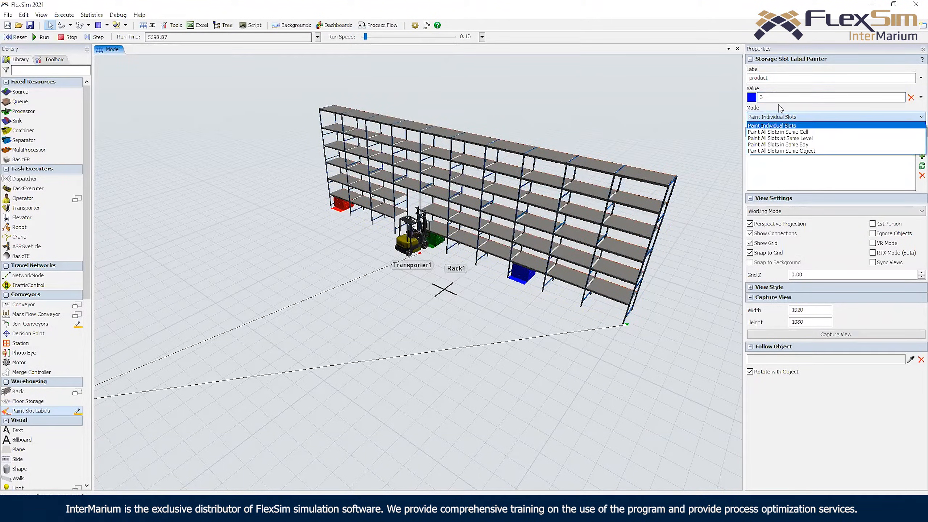
pyautogui.click(819, 146)
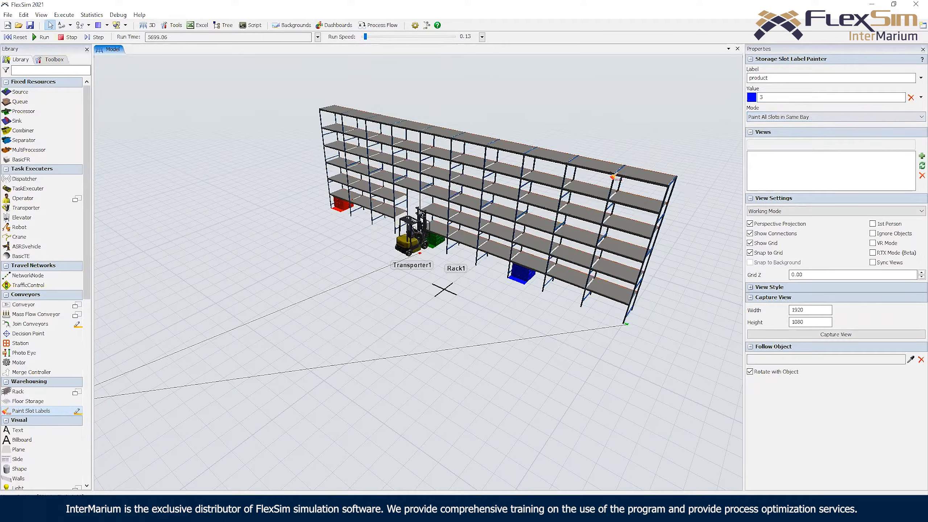
pyautogui.click(554, 160)
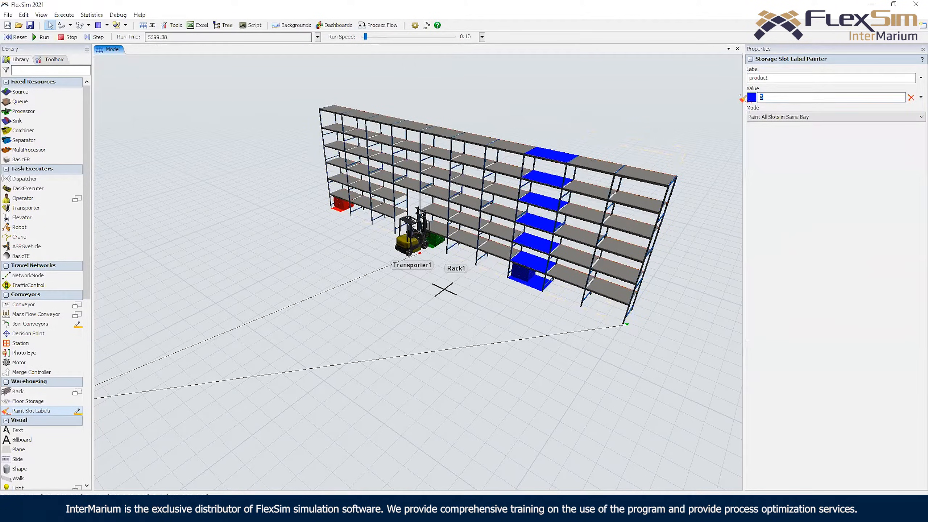
# Paint the green slot's whole bay with product value 2 and the red slot's end bay with product value 1
pyautogui.write('2')
pyautogui.click(451, 138)
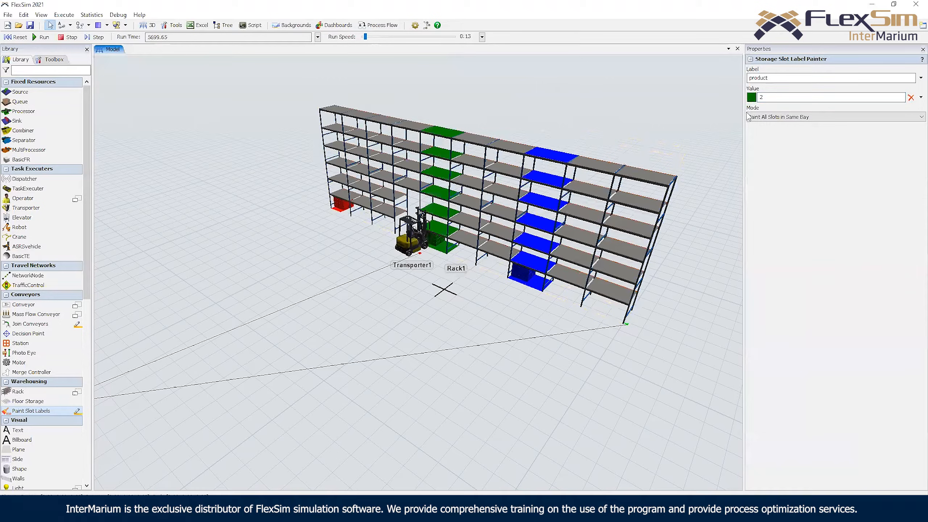
pyautogui.write('1')
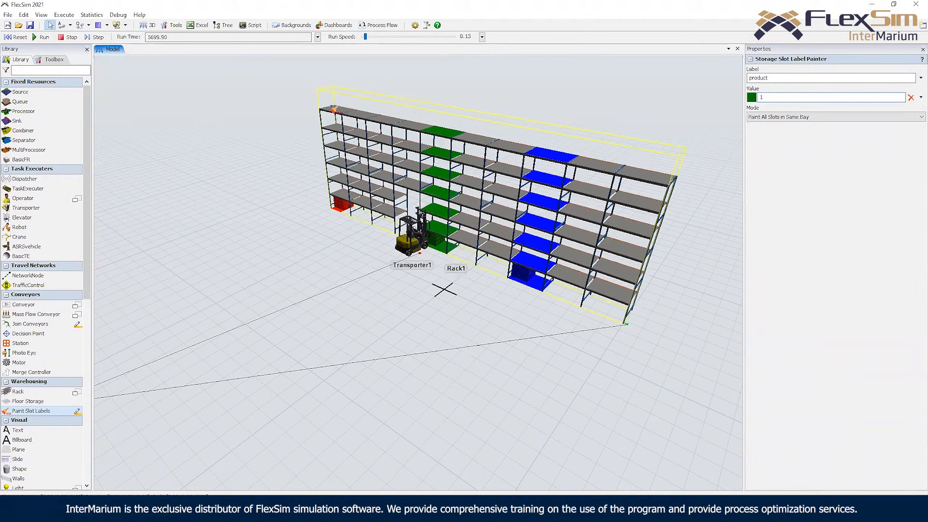
pyautogui.click(335, 109)
pyautogui.moveTo(321, 243); pyautogui.dragTo(371, 235, button='right')
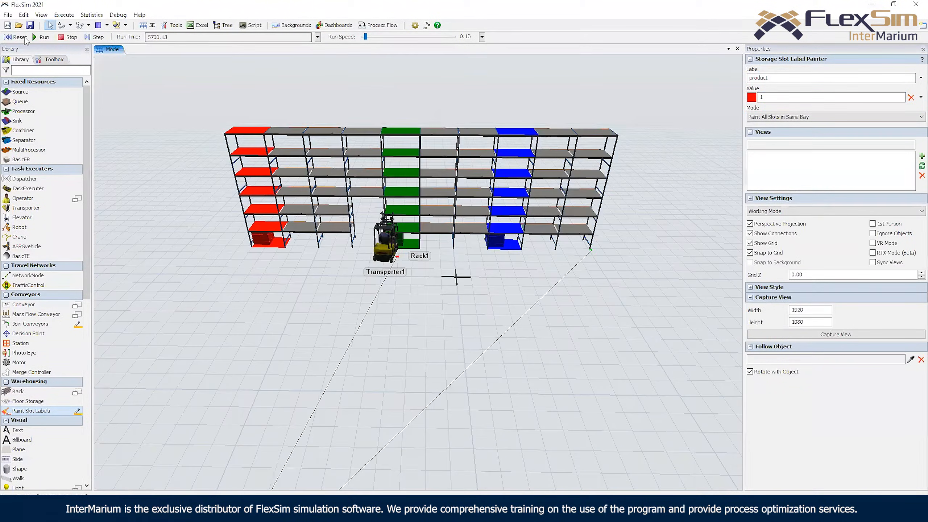
# Reset and run the model at speed 2998 to watch the painted bays fill, and lower the run speed to 45.71
pyautogui.click(18, 37)
pyautogui.click(42, 37)
pyautogui.moveTo(365, 37); pyautogui.dragTo(399, 41)
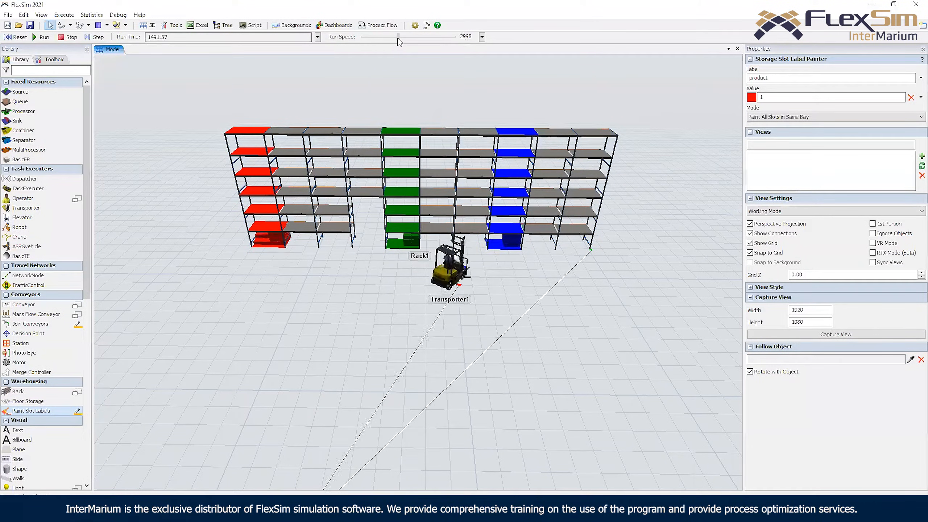
pyautogui.moveTo(395, 303); pyautogui.dragTo(367, 222, button='right')
pyautogui.moveTo(398, 37); pyautogui.dragTo(375, 36)
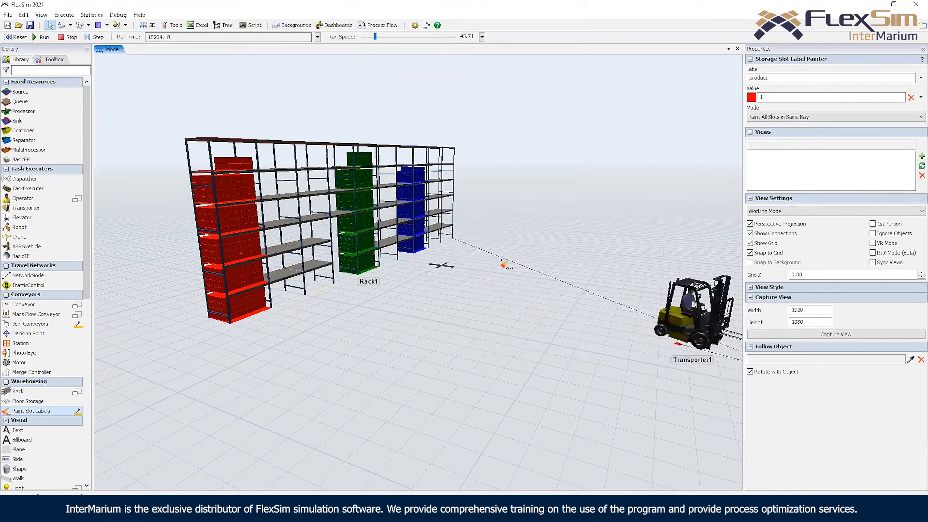
pyautogui.rightClick(532, 222)
pyautogui.moveTo(532, 222); pyautogui.dragTo(496, 221, button='right')
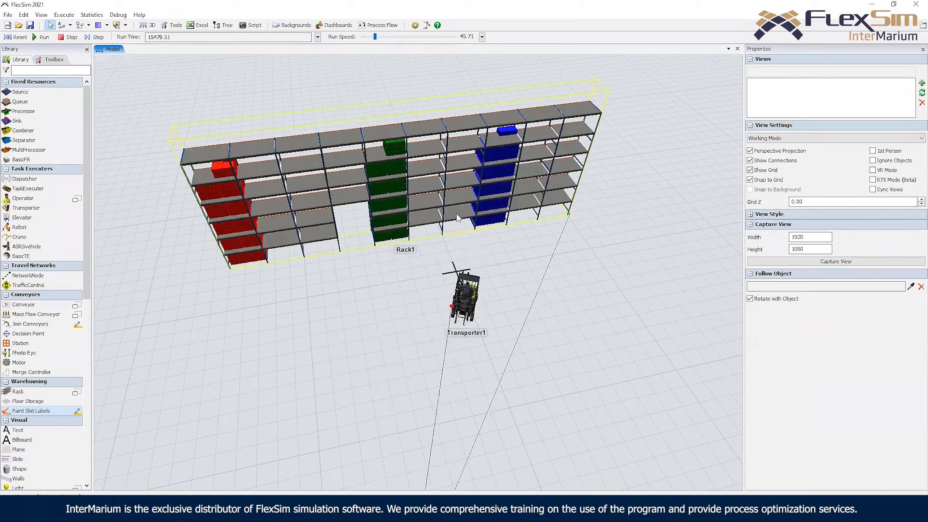
# Slow the run speed to 0.24 and to 0.0001 while examining the filled bays of the rack
pyautogui.moveTo(375, 37); pyautogui.dragTo(366, 38)
pyautogui.moveTo(433, 288); pyautogui.dragTo(286, 280, button='right')
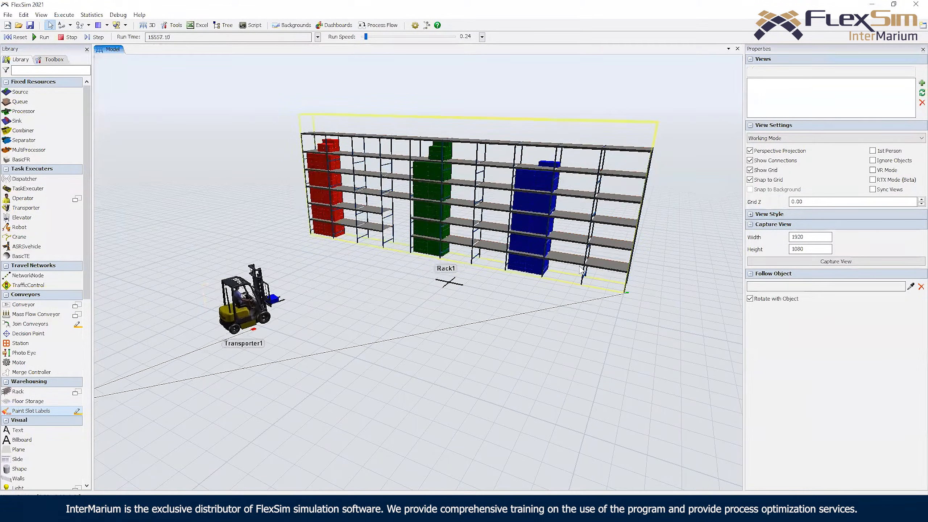
pyautogui.moveTo(373, 277); pyautogui.dragTo(365, 291, button='right')
pyautogui.moveTo(366, 37); pyautogui.dragTo(360, 37)
pyautogui.moveTo(258, 150); pyautogui.dragTo(322, 123)
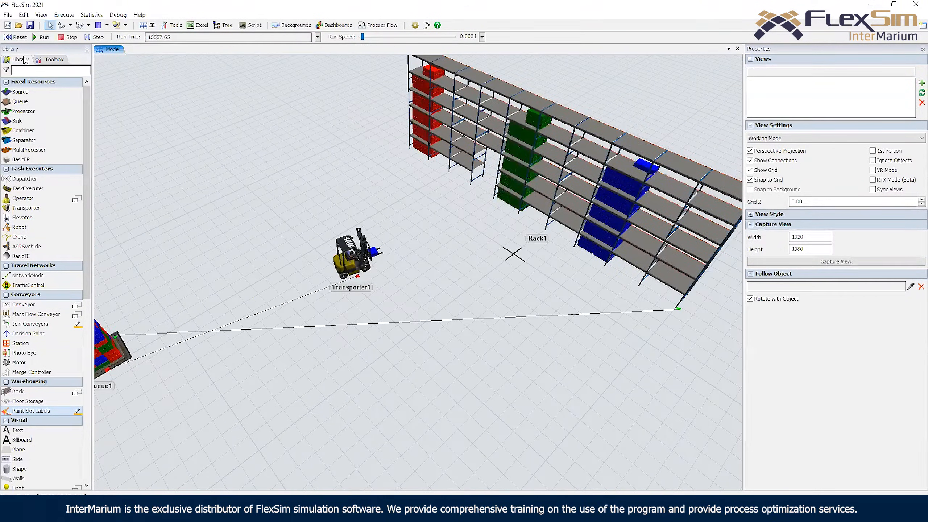
# Reset the model and add a Floor Storage object at X -7, Y 24
pyautogui.click(15, 37)
pyautogui.moveTo(28, 401); pyautogui.dragTo(181, 151)
pyautogui.moveTo(282, 259); pyautogui.dragTo(311, 267)
pyautogui.moveTo(316, 285); pyautogui.dragTo(307, 282, button='right')
pyautogui.scroll(1, 261, 301)
pyautogui.scroll(-1, 261, 300)
pyautogui.moveTo(261, 300); pyautogui.dragTo(590, 231)
pyautogui.scroll(-3, 474, 262)
# Disconnect the queue from the rack and connect it to the floor storage instead
pyautogui.moveTo(474, 261); pyautogui.dragTo(322, 295)
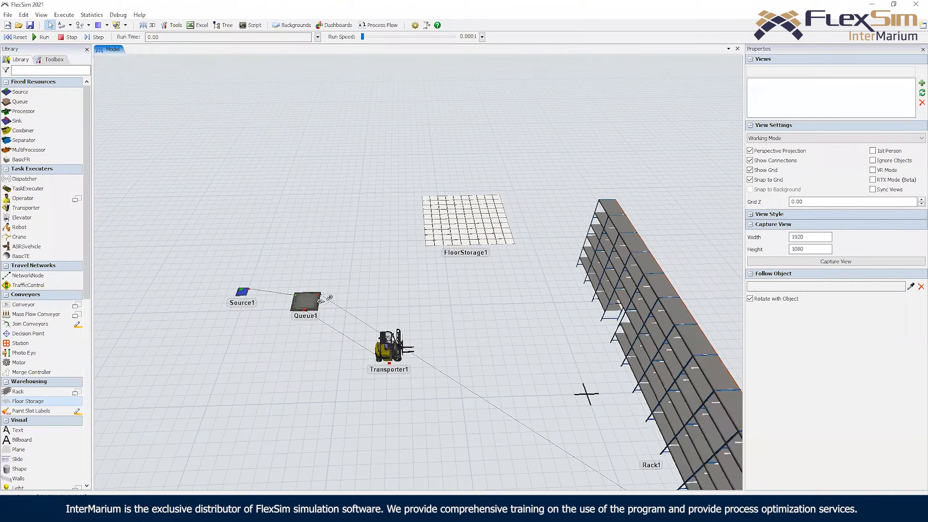
pyautogui.click(317, 299)
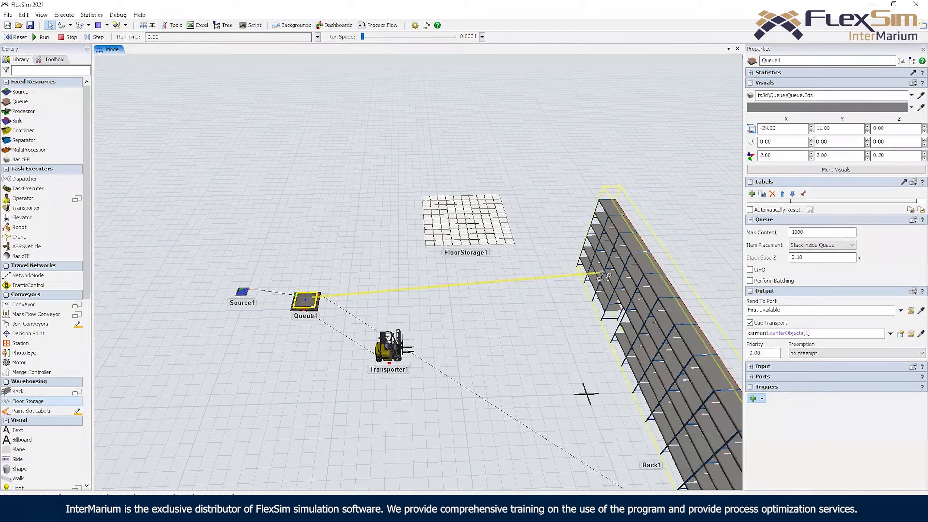
pyautogui.click(470, 216)
# Set the floor storage's slot assignment strategy to Matching Labels with the condition slot.product? == item.product?
pyautogui.click(883, 268)
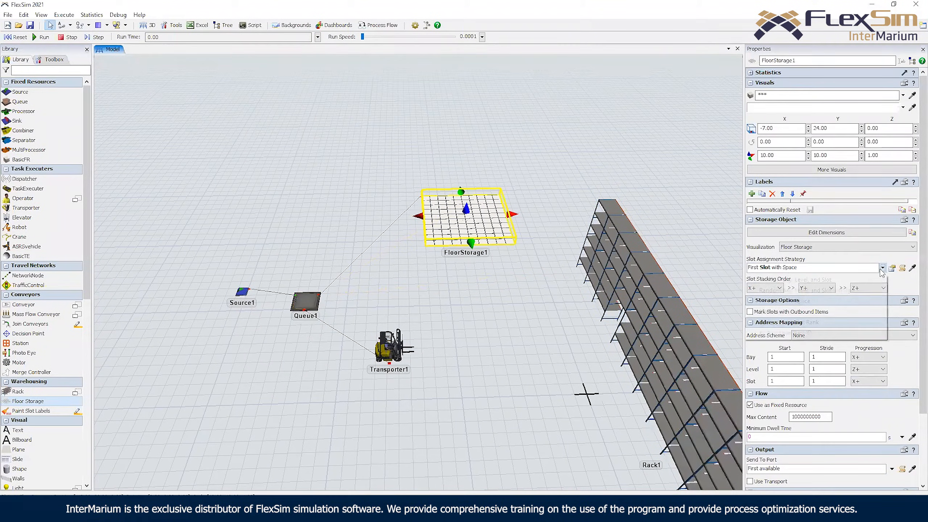
pyautogui.click(783, 286)
pyautogui.click(783, 286)
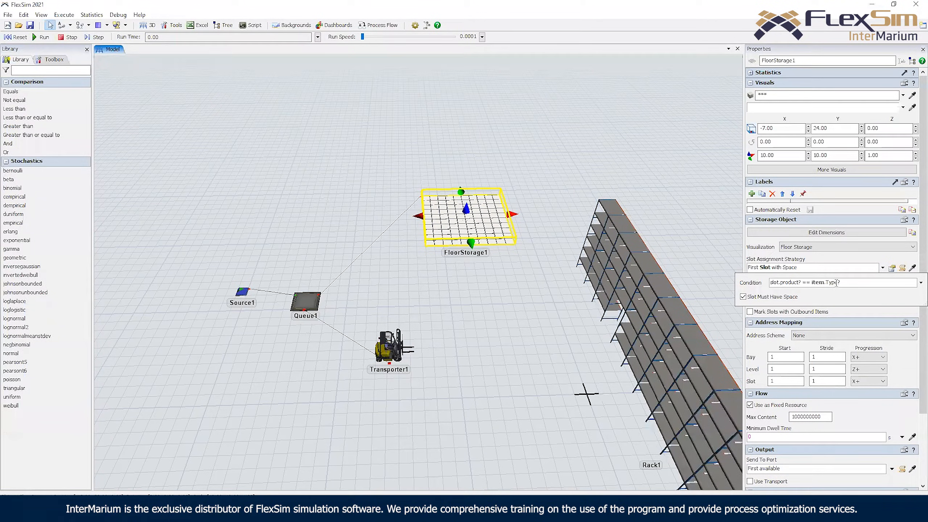
pyautogui.write('product')
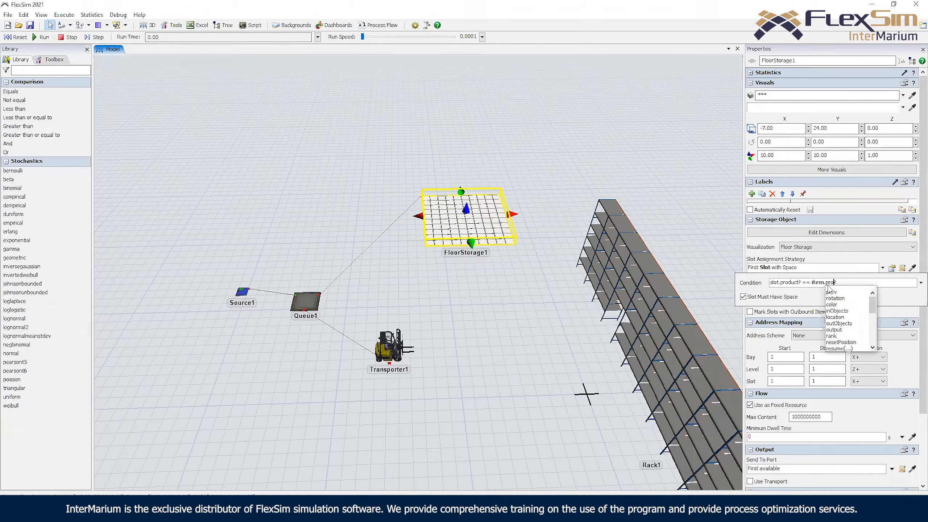
pyautogui.click(530, 121)
pyautogui.moveTo(491, 268); pyautogui.dragTo(478, 251, button='right')
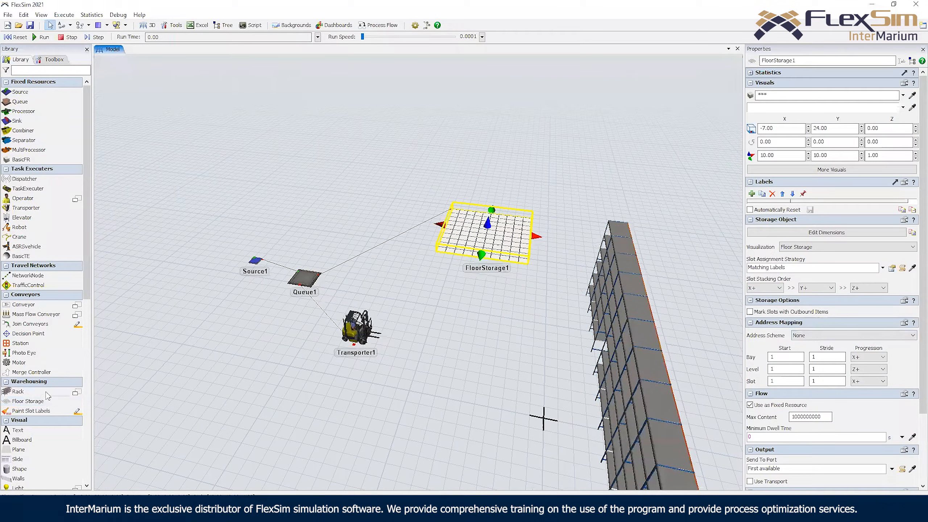
# Paint the floor storage's first three bays with product values 1, 2 and 3, covering all slots in the same bay
pyautogui.click(32, 411)
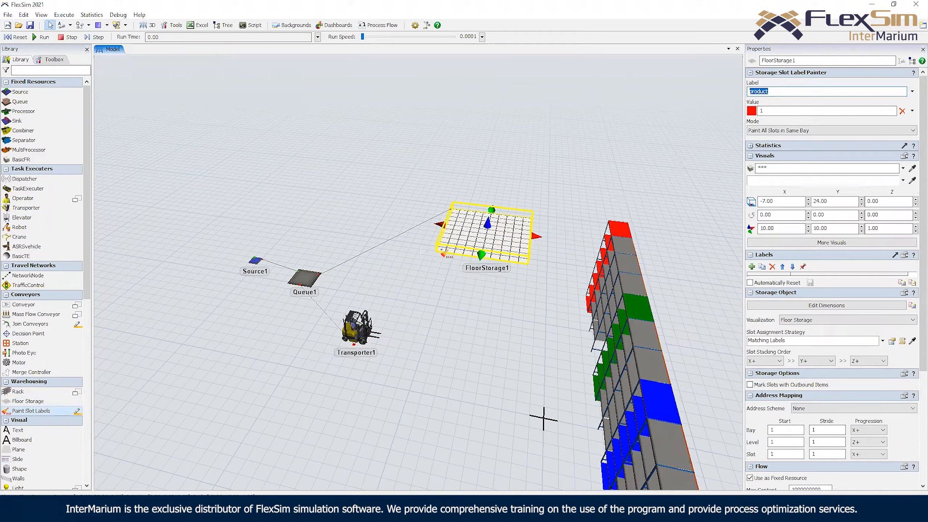
pyautogui.click(443, 254)
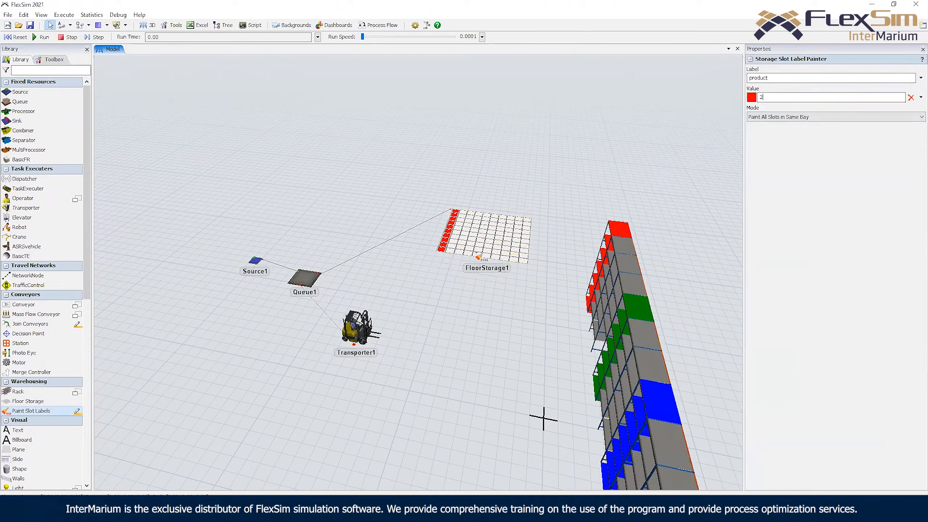
pyautogui.write('2')
pyautogui.click(455, 258)
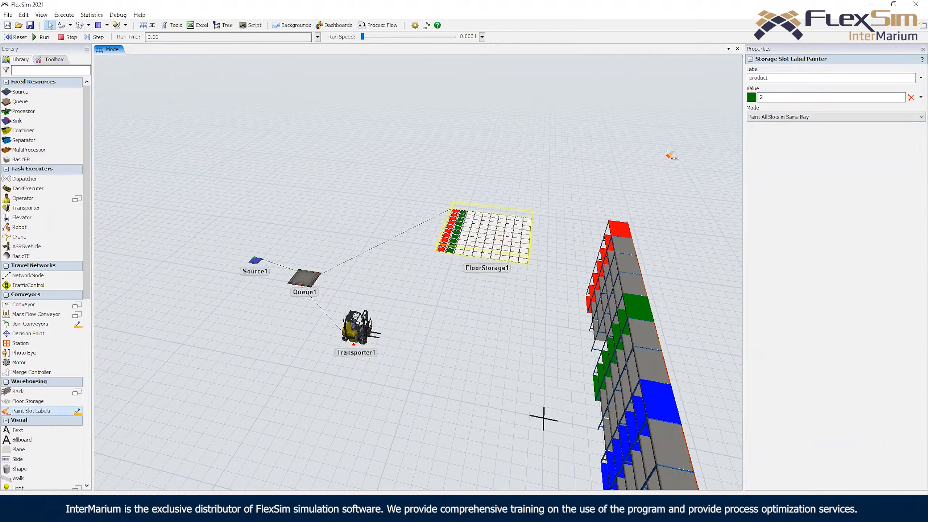
pyautogui.click(465, 258)
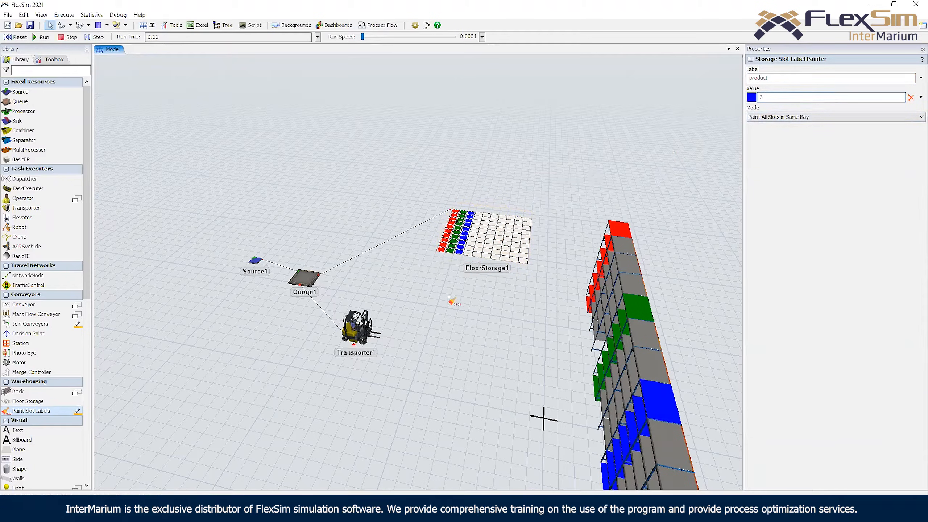
# Reset and run the model at speed 134, slowing it to 0.41 while examining how boxes fill the painted floor bays
pyautogui.moveTo(451, 305); pyautogui.dragTo(431, 293, button='right')
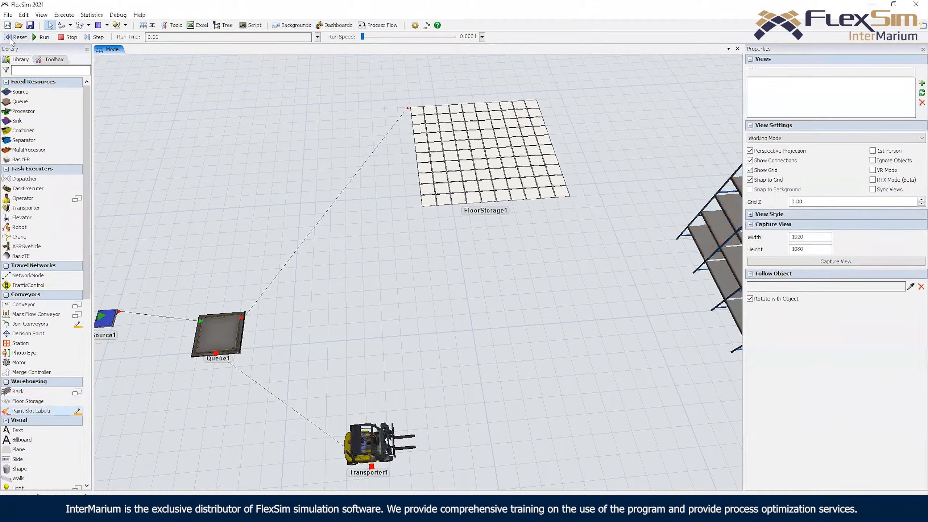
pyautogui.click(11, 39)
pyautogui.moveTo(381, 43); pyautogui.dragTo(379, 42)
pyautogui.moveTo(495, 258); pyautogui.dragTo(458, 247, button='right')
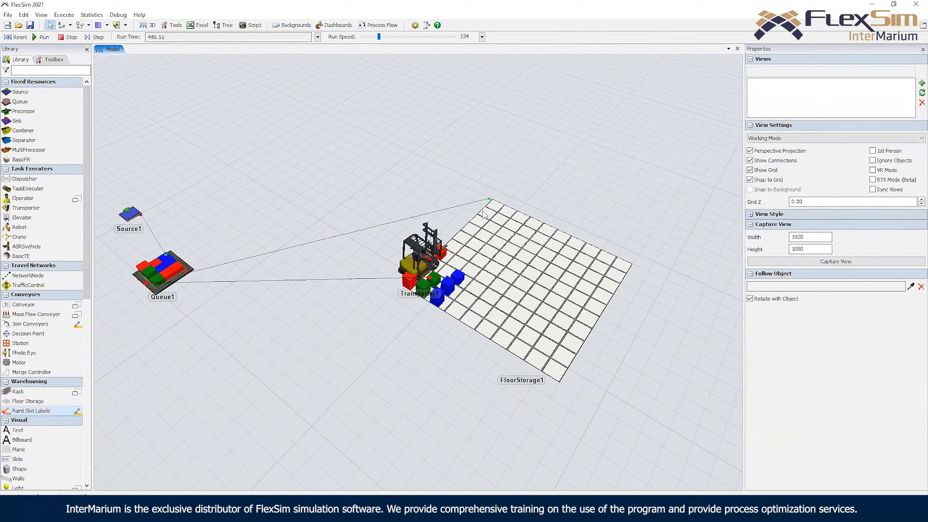
pyautogui.moveTo(379, 37); pyautogui.dragTo(371, 37)
pyautogui.moveTo(585, 172); pyautogui.dragTo(571, 238, button='right')
pyautogui.moveTo(370, 37); pyautogui.dragTo(366, 37)
pyautogui.moveTo(406, 96); pyautogui.dragTo(453, 111, button='right')
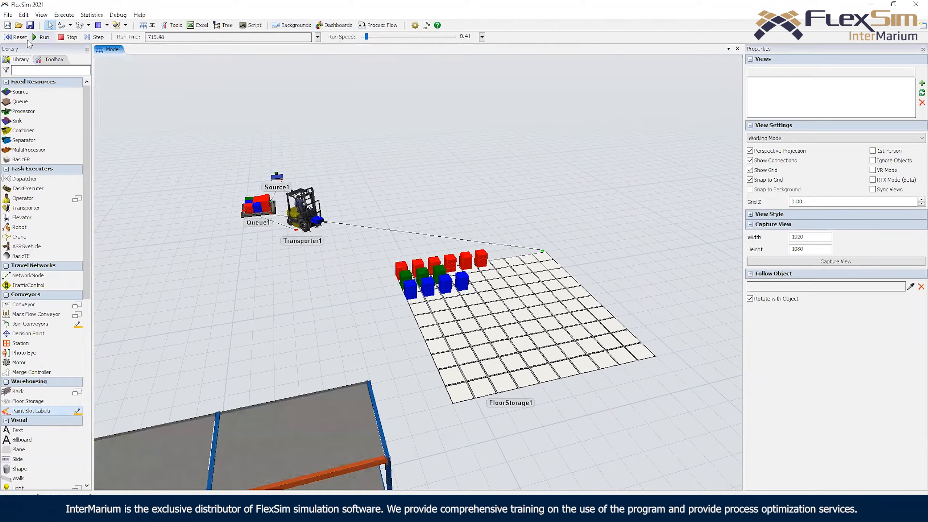
# Reset the model and raise the floor storage's height to 7.00
pyautogui.click(16, 37)
pyautogui.click(516, 304)
pyautogui.moveTo(516, 303); pyautogui.dragTo(533, 178)
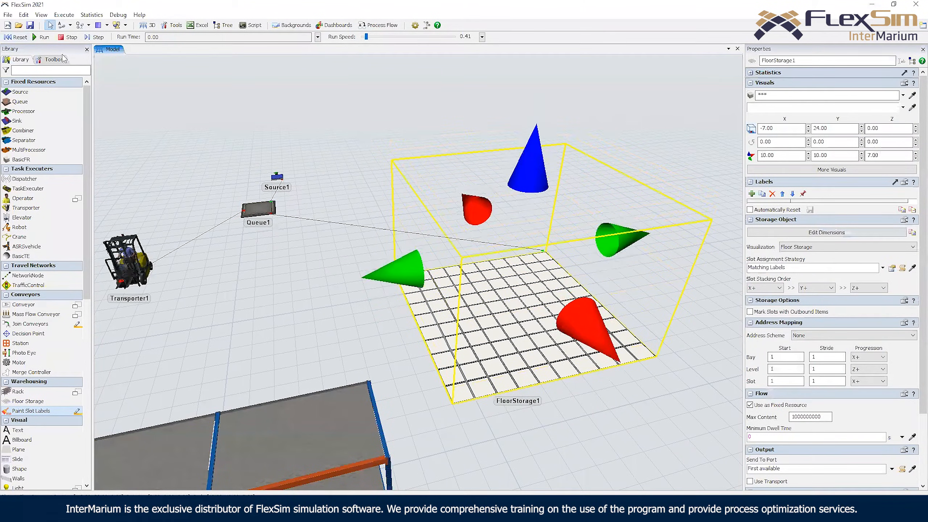
# Run the model at speeds up to 1575, slowing to 0.0255 while examining how boxes stack in the taller floor storage
pyautogui.click(41, 37)
pyautogui.moveTo(372, 39); pyautogui.dragTo(392, 38)
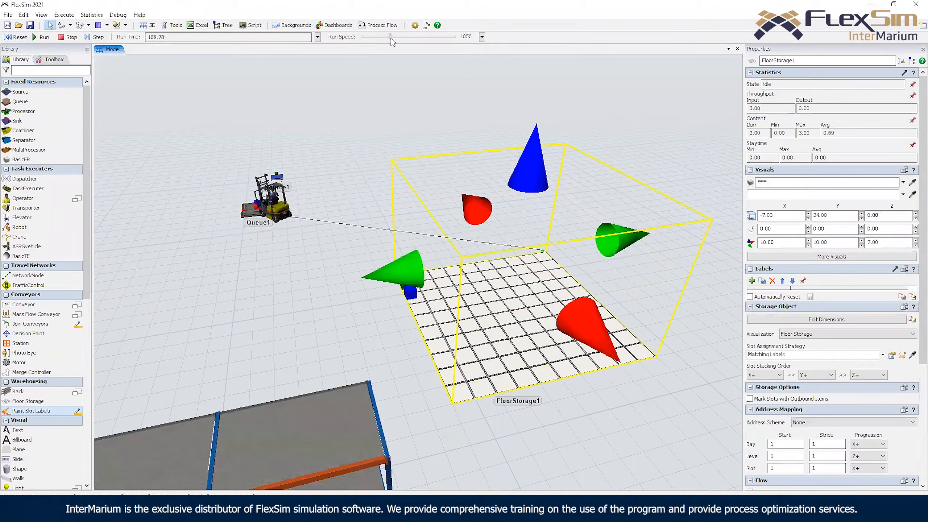
pyautogui.click(480, 133)
pyautogui.moveTo(481, 132); pyautogui.dragTo(449, 119, button='right')
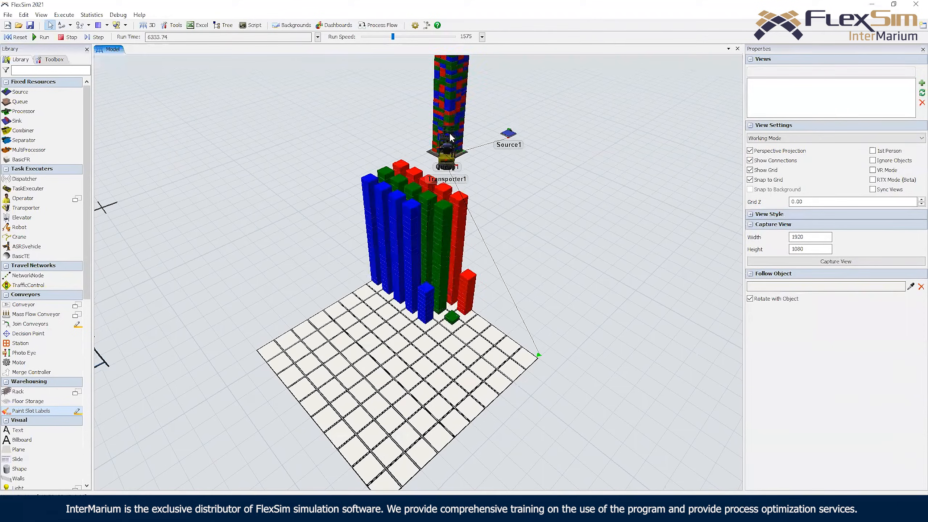
pyautogui.moveTo(393, 37); pyautogui.dragTo(374, 42)
pyautogui.moveTo(533, 204); pyautogui.dragTo(503, 209, button='right')
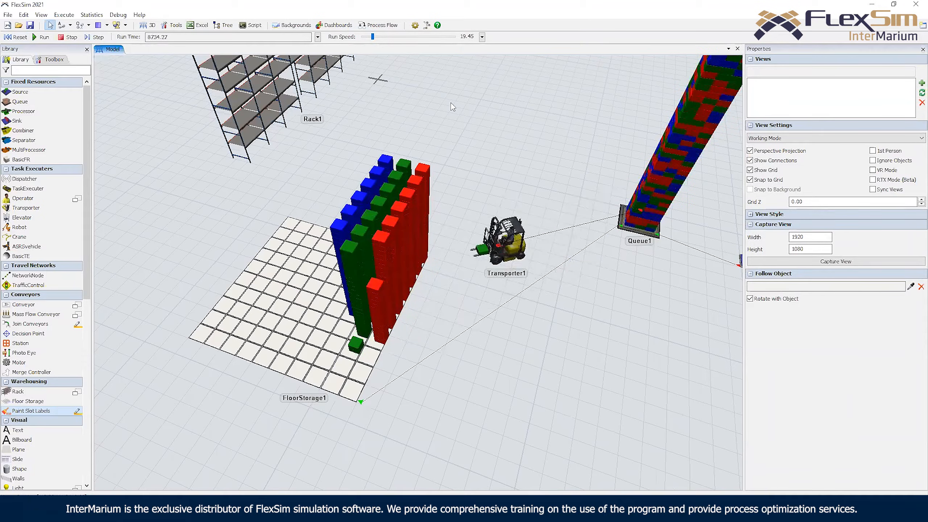
pyautogui.moveTo(373, 37); pyautogui.dragTo(365, 36)
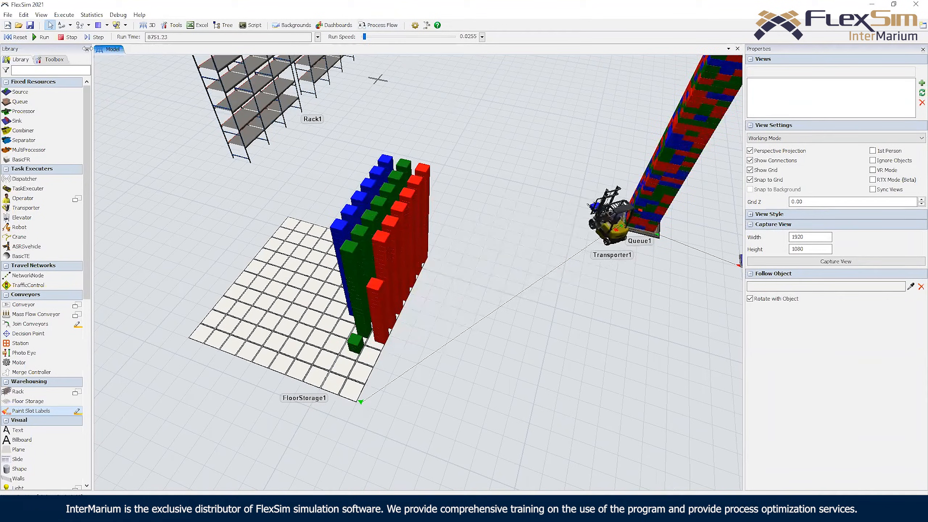
# Reset the model and create a new one without saving the current model
pyautogui.click(12, 38)
pyautogui.moveTo(360, 164); pyautogui.dragTo(377, 227)
pyautogui.moveTo(303, 327); pyautogui.dragTo(324, 431)
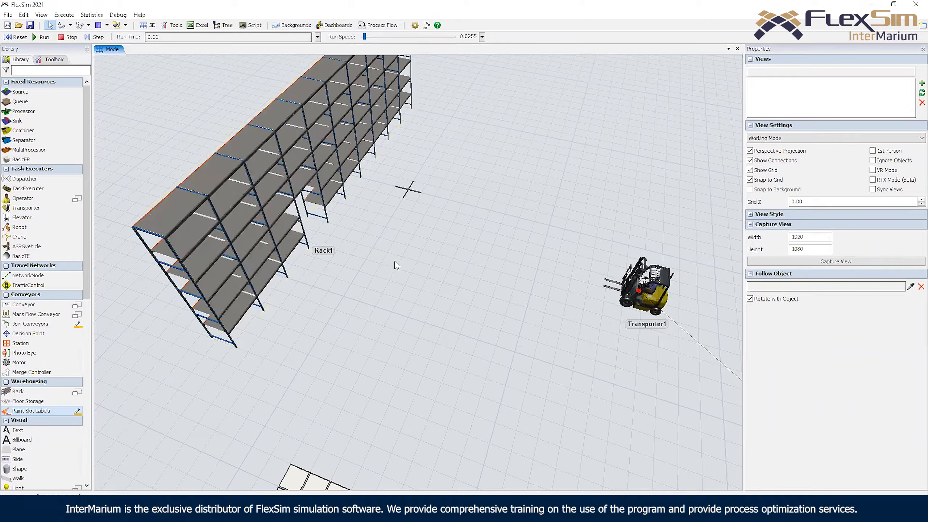
pyautogui.moveTo(394, 261); pyautogui.dragTo(264, 253, button='right')
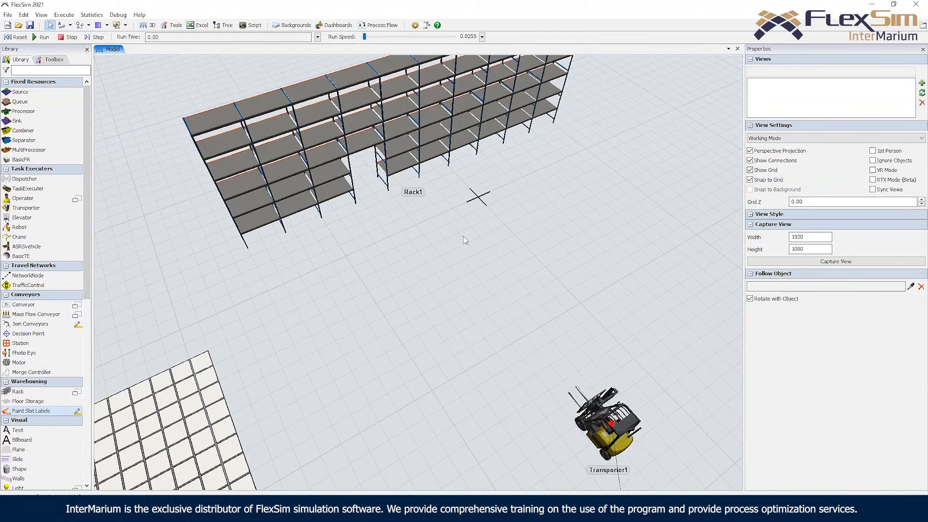
pyautogui.scroll(-5, 463, 276)
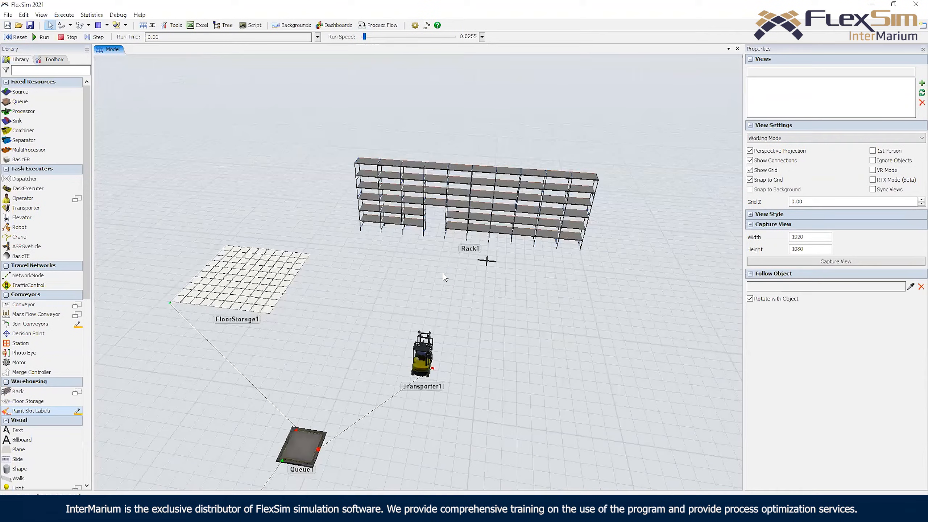
pyautogui.moveTo(446, 277); pyautogui.dragTo(249, 77, button='right')
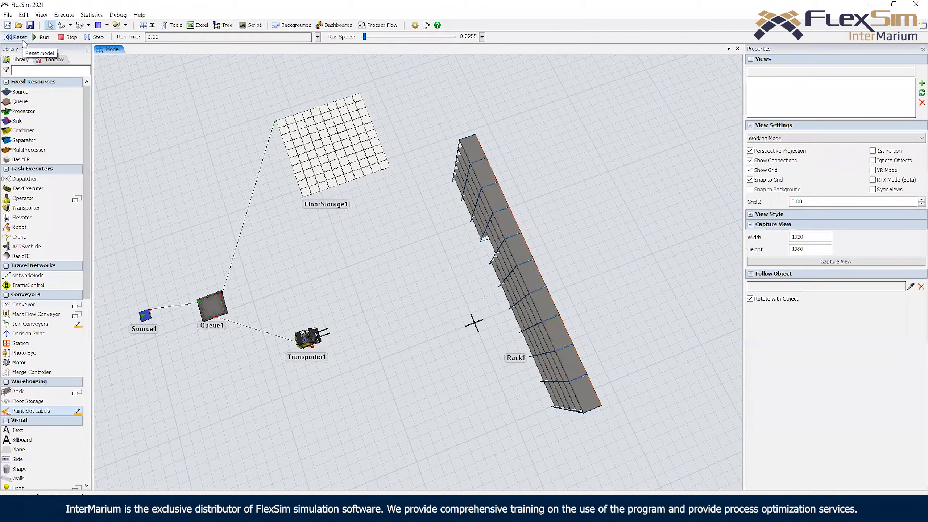
pyautogui.click(7, 26)
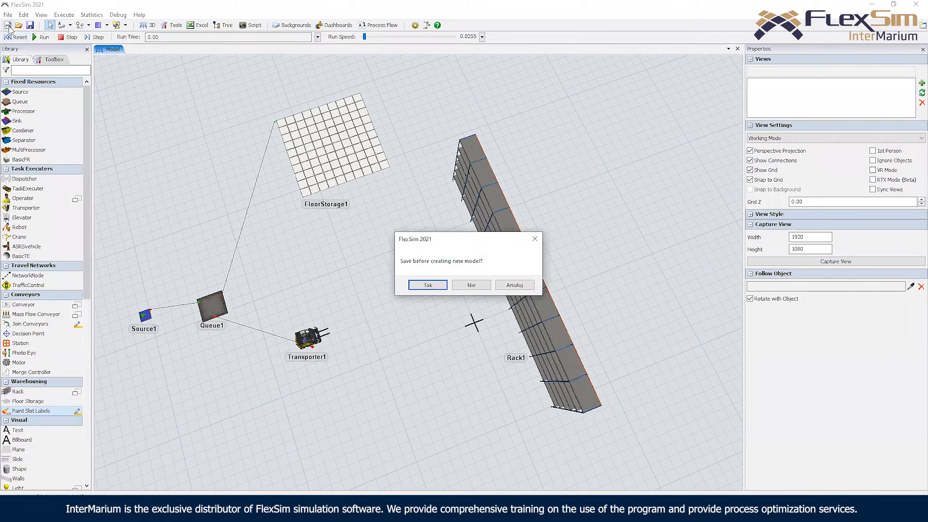
pyautogui.click(471, 285)
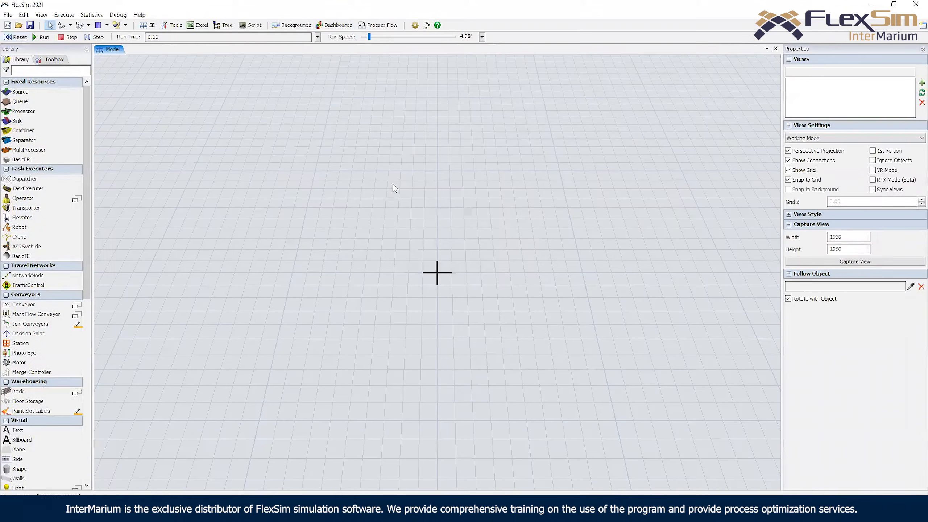
# Add a Source and place a Queue beside it at X -7, Y 7
pyautogui.moveTo(43, 94); pyautogui.dragTo(264, 193)
pyautogui.moveTo(310, 164); pyautogui.dragTo(311, 185, button='right')
pyautogui.moveTo(20, 101); pyautogui.dragTo(312, 176)
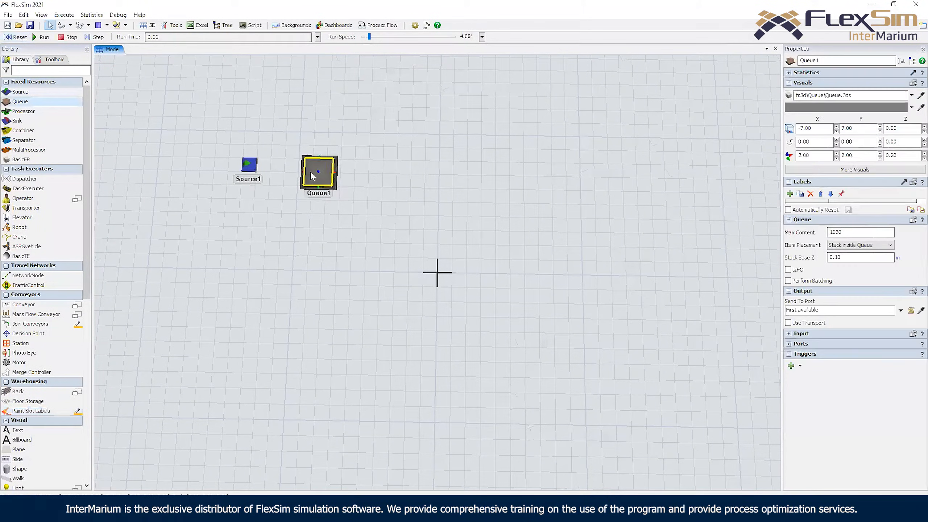
pyautogui.moveTo(347, 141); pyautogui.dragTo(315, 172)
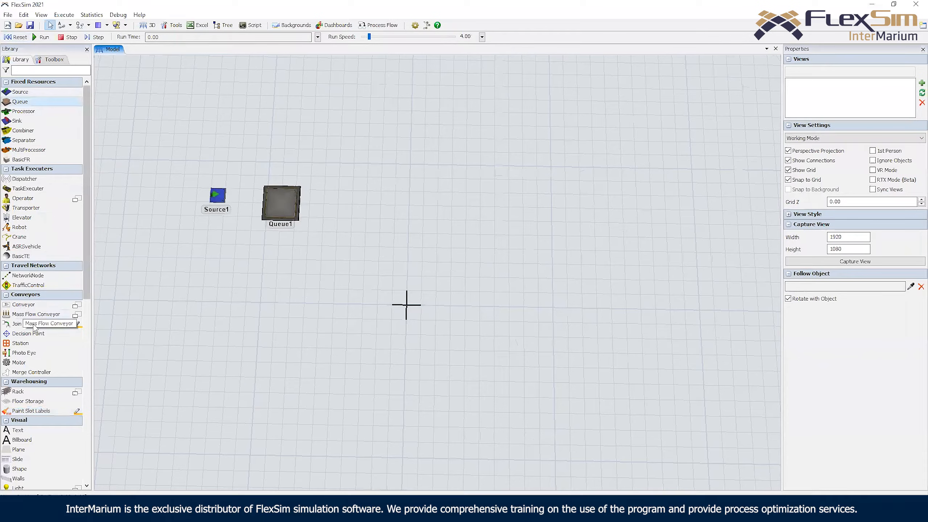
# Add a Rack at X 14, Y 10.80 and paste a copy parallel to it as a second row
pyautogui.moveTo(25, 391); pyautogui.dragTo(520, 145)
pyautogui.hotkey('ctrl', 'c')
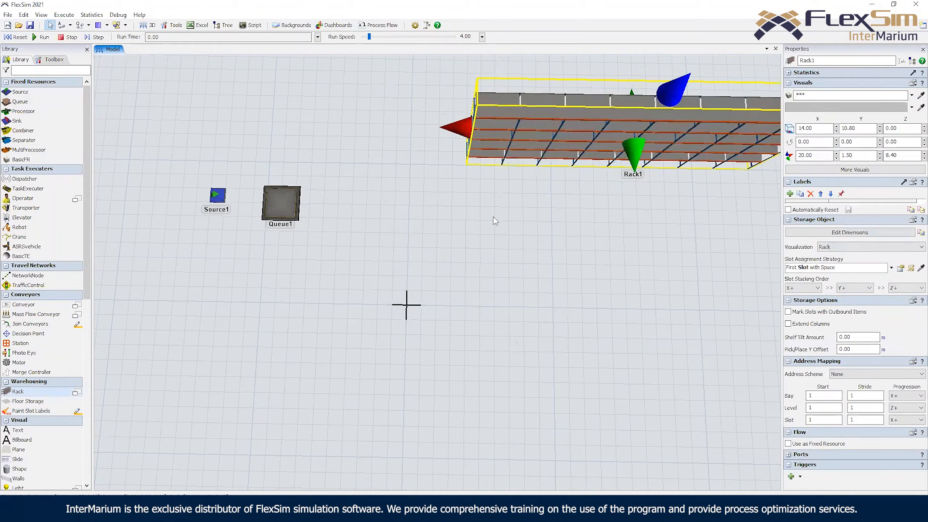
pyautogui.click(493, 216)
pyautogui.hotkey('ctrl', 'v')
pyautogui.moveTo(535, 221); pyautogui.dragTo(517, 217)
# Paste two more rack copies and align them with the existing ones to form four parallel rows
pyautogui.click(521, 256)
pyautogui.hotkey('ctrl', 'v')
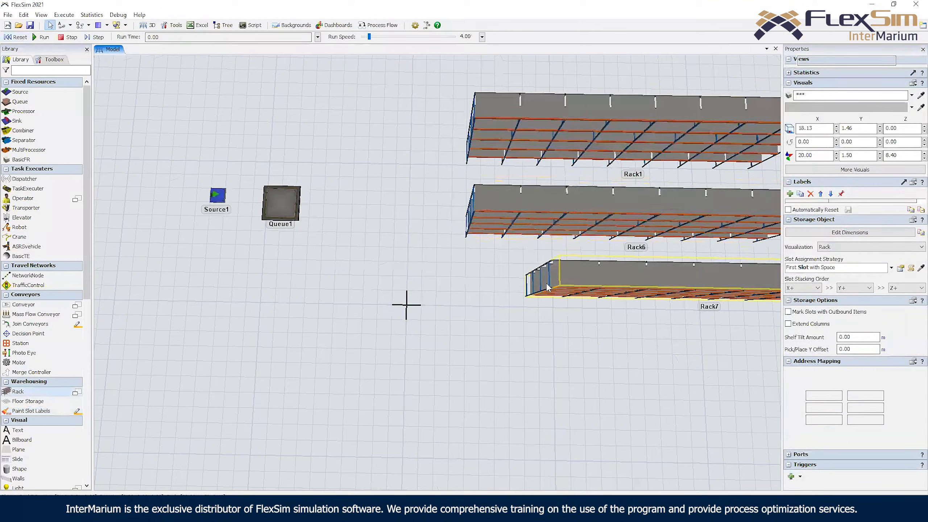
pyautogui.moveTo(572, 283); pyautogui.dragTo(512, 286)
pyautogui.click(518, 338)
pyautogui.hotkey('ctrl', 'v')
pyautogui.moveTo(568, 359); pyautogui.dragTo(509, 358)
pyautogui.click(470, 343)
# Connect the source to the queue
pyautogui.moveTo(469, 341); pyautogui.dragTo(508, 312, button='right')
pyautogui.moveTo(490, 344); pyautogui.dragTo(300, 173, button='right')
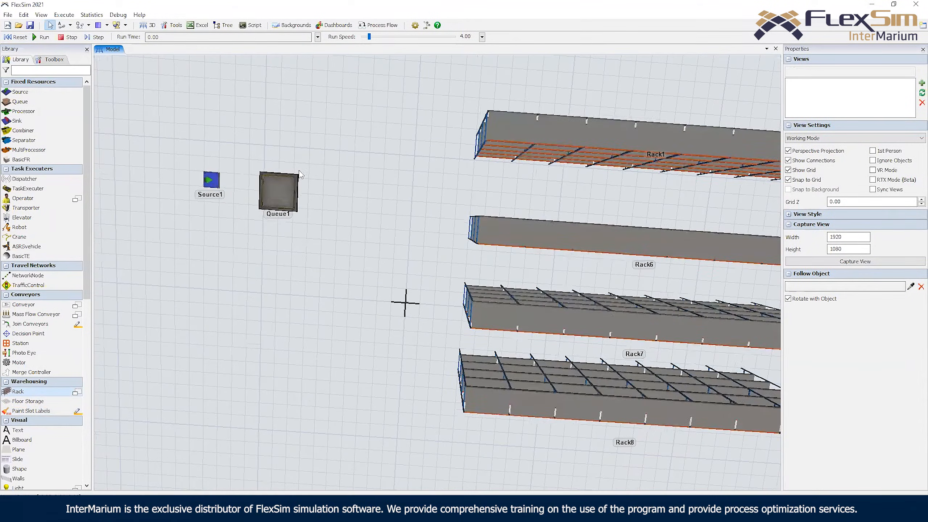
pyautogui.moveTo(216, 178); pyautogui.dragTo(314, 133)
# Add an On Creation trigger to the source that sets the item's Type label and color from a duniform distribution
pyautogui.click(255, 148)
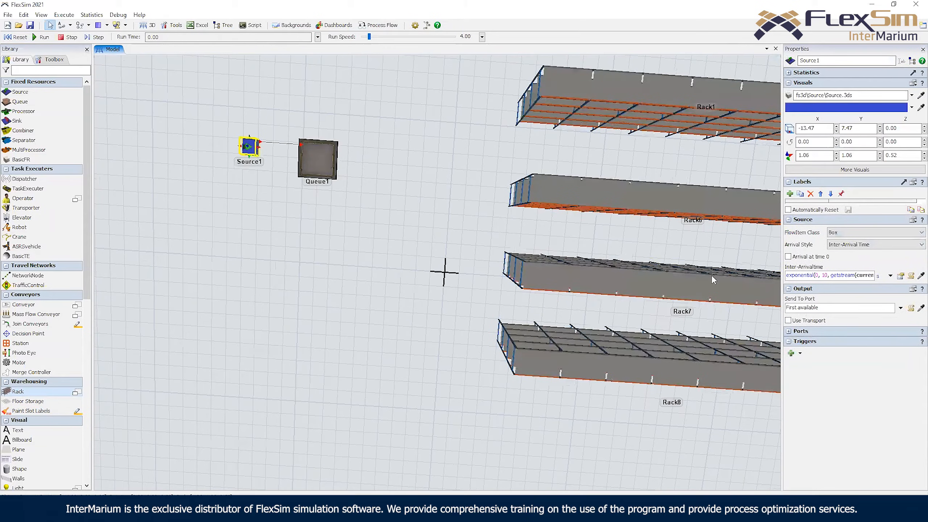
pyautogui.click(901, 308)
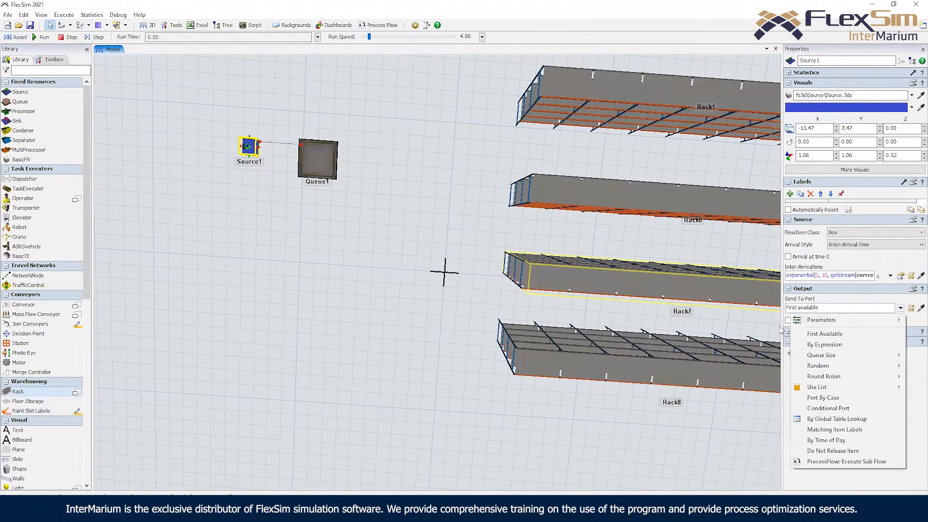
pyautogui.click(900, 308)
pyautogui.click(794, 353)
pyautogui.click(825, 365)
pyautogui.click(891, 372)
pyautogui.moveTo(804, 384)
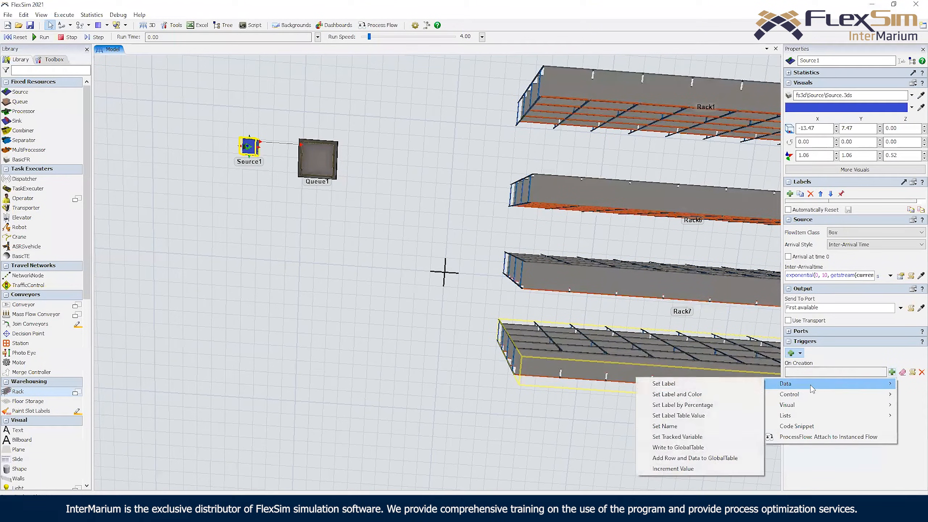
pyautogui.click(677, 394)
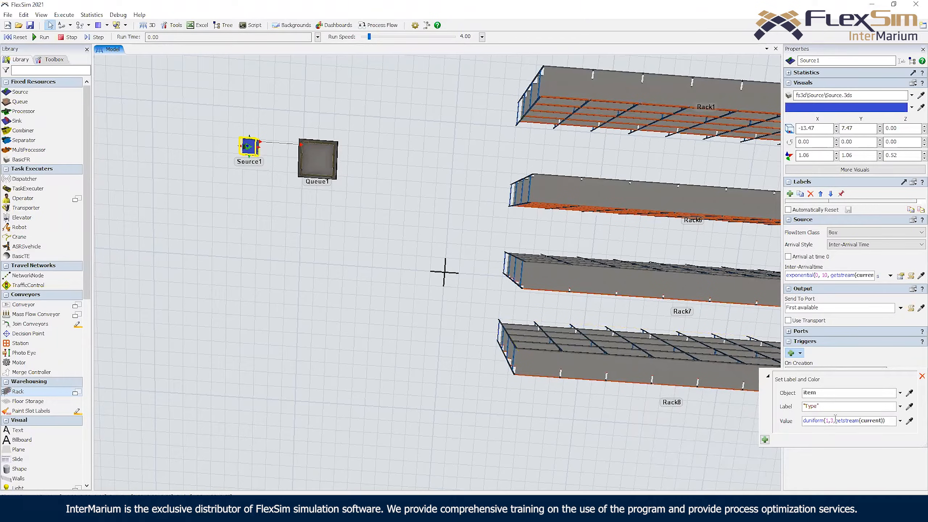
pyautogui.click(834, 420)
pyautogui.click(237, 181)
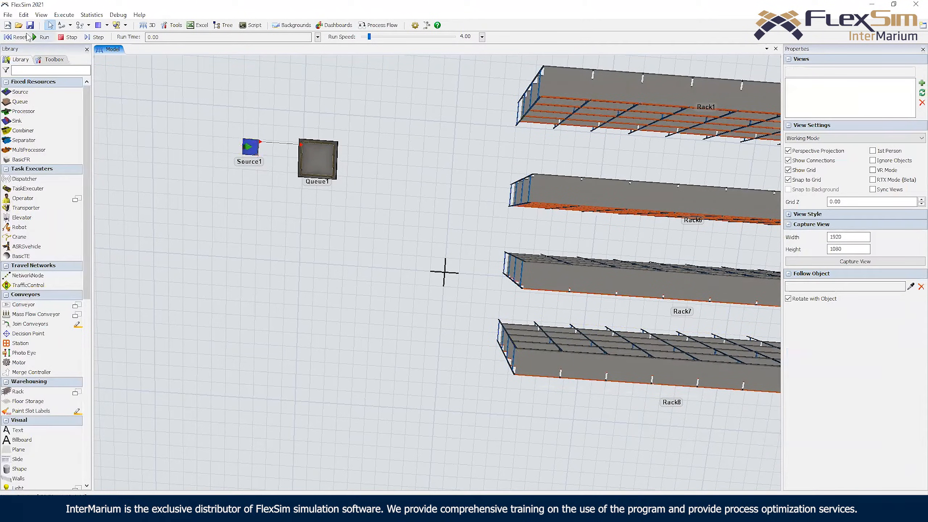
# Run the model to check the box colors, add a Transporter between the queue and racks, slow the speed to 0.41, and reset
pyautogui.click(41, 37)
pyautogui.moveTo(369, 37); pyautogui.dragTo(391, 37)
pyautogui.moveTo(398, 133); pyautogui.dragTo(394, 51, button='right')
pyautogui.moveTo(376, 38); pyautogui.dragTo(366, 37)
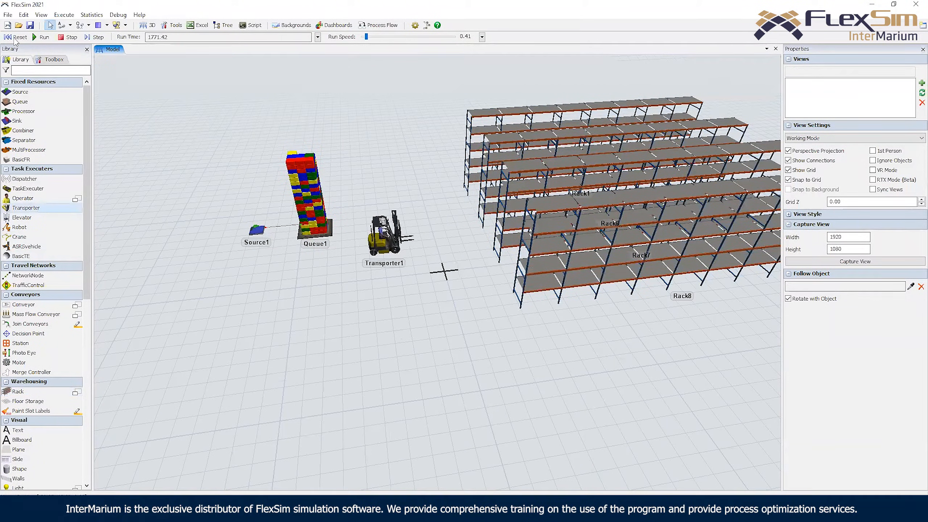
pyautogui.click(15, 37)
# Activate slot label painting and add a slot label named product to the Storage System
pyautogui.moveTo(394, 203); pyautogui.dragTo(308, 193, button='right')
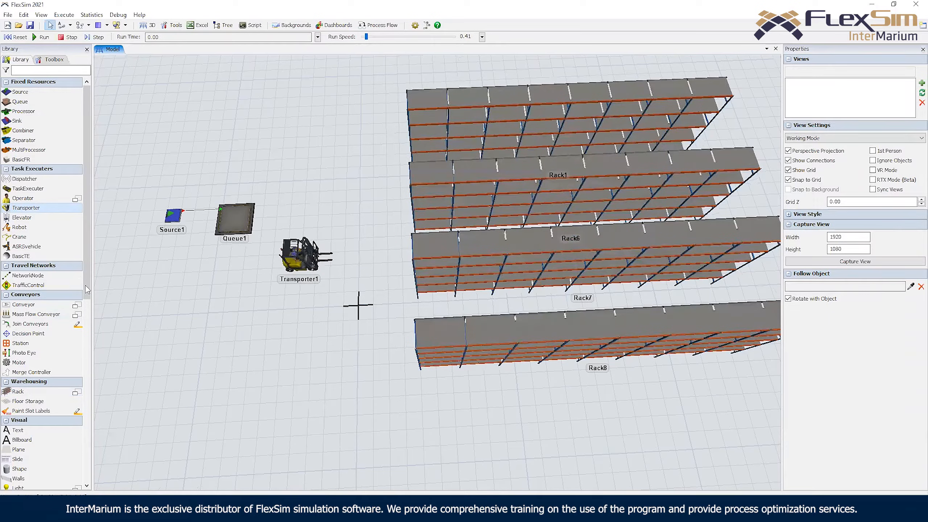
pyautogui.click(32, 410)
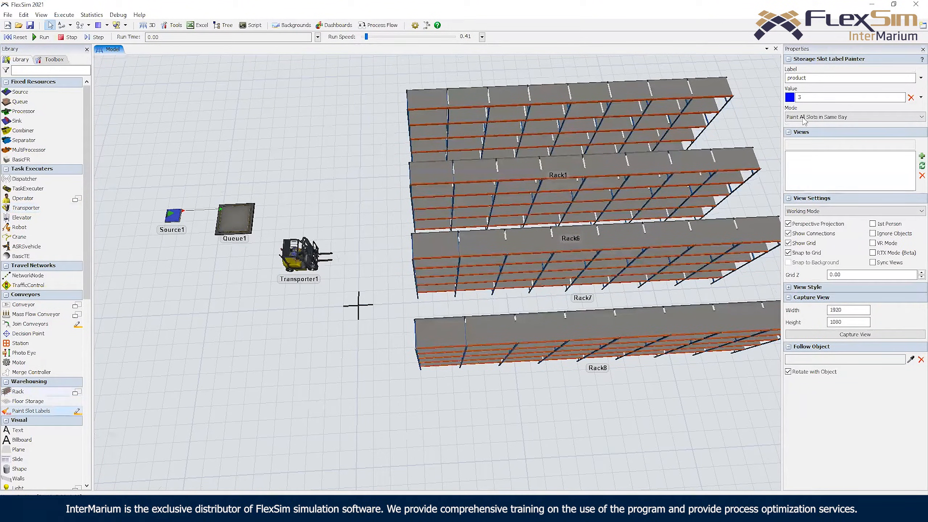
pyautogui.click(49, 60)
pyautogui.doubleClick(29, 103)
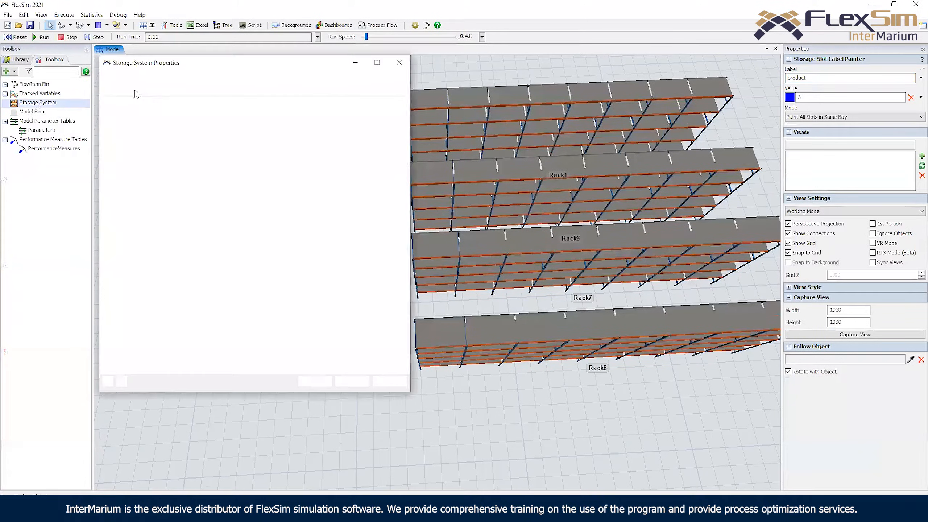
pyautogui.click(114, 89)
pyautogui.moveTo(128, 105); pyautogui.dragTo(91, 101)
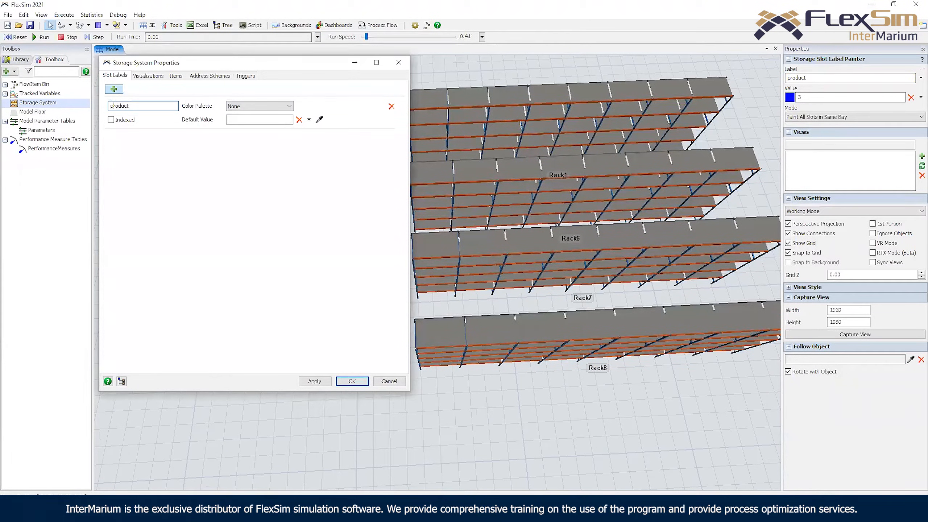
pyautogui.click(359, 379)
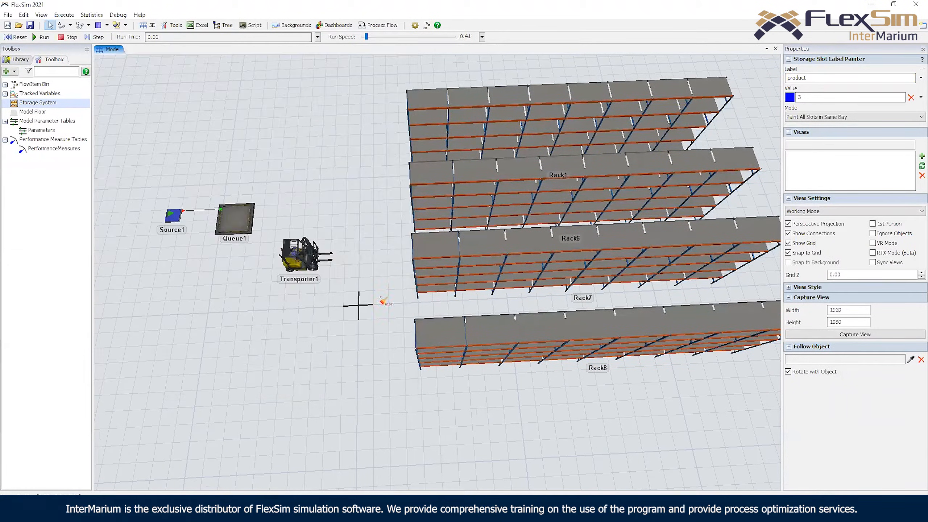
# In Paint All Slots in Same Bay mode, paint the first bay of Rack1, Rack6, Rack7 and Rack8 with product values 1, 2, 3 and 4
pyautogui.click(827, 118)
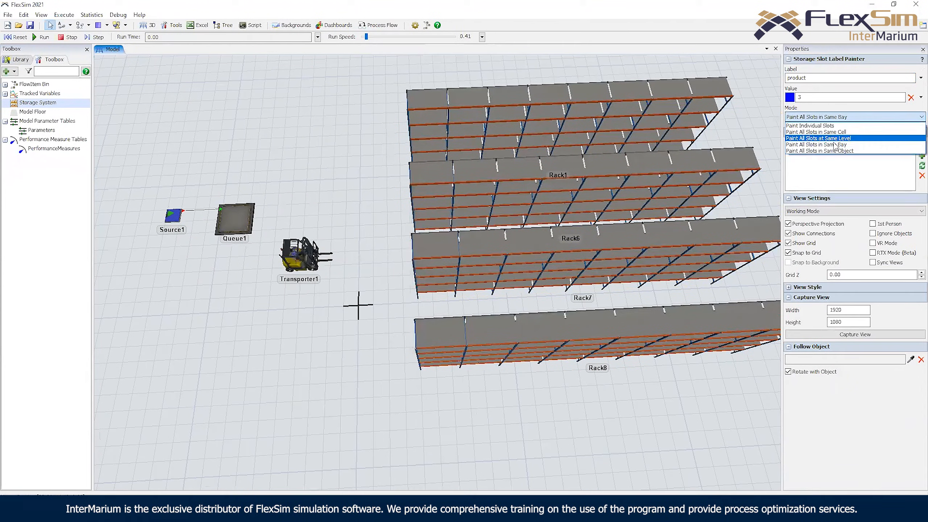
pyautogui.click(805, 105)
pyautogui.press('BackSpace')
pyautogui.write('1')
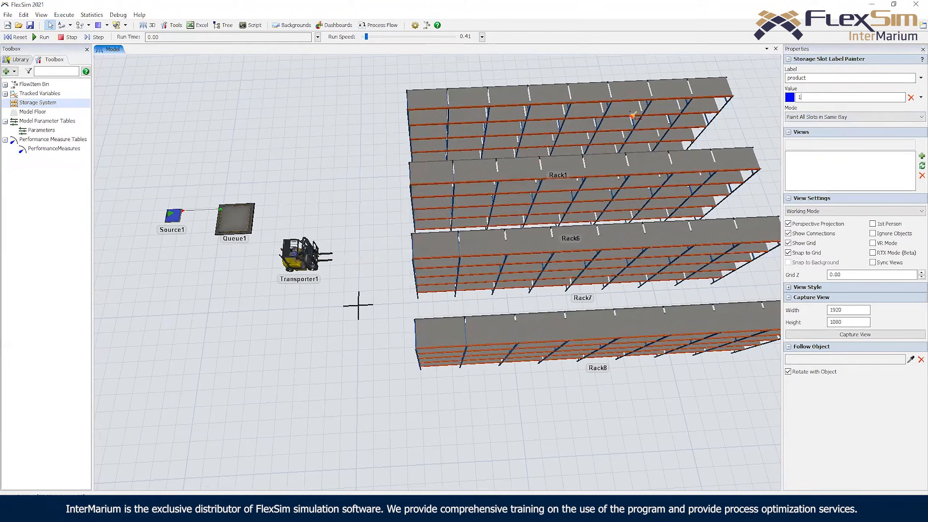
pyautogui.click(431, 103)
pyautogui.write('2')
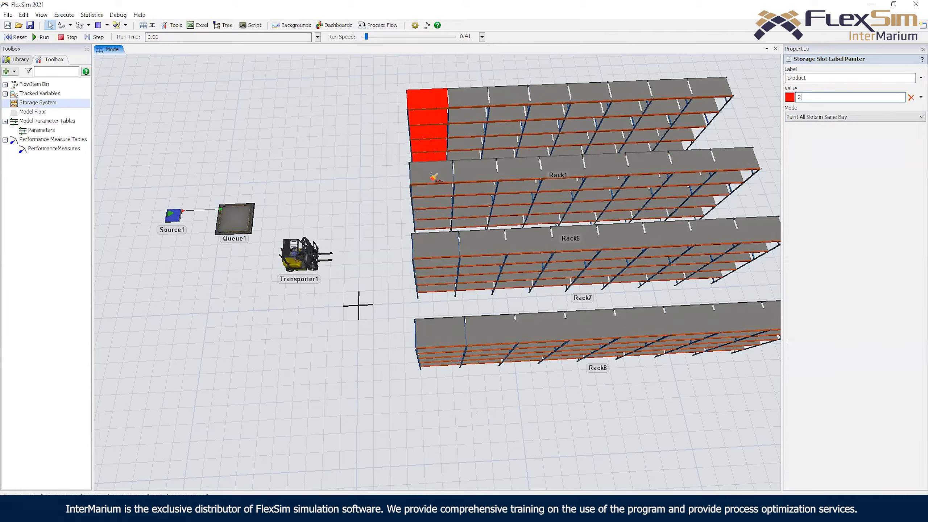
pyautogui.click(436, 178)
pyautogui.write('3')
pyautogui.click(456, 242)
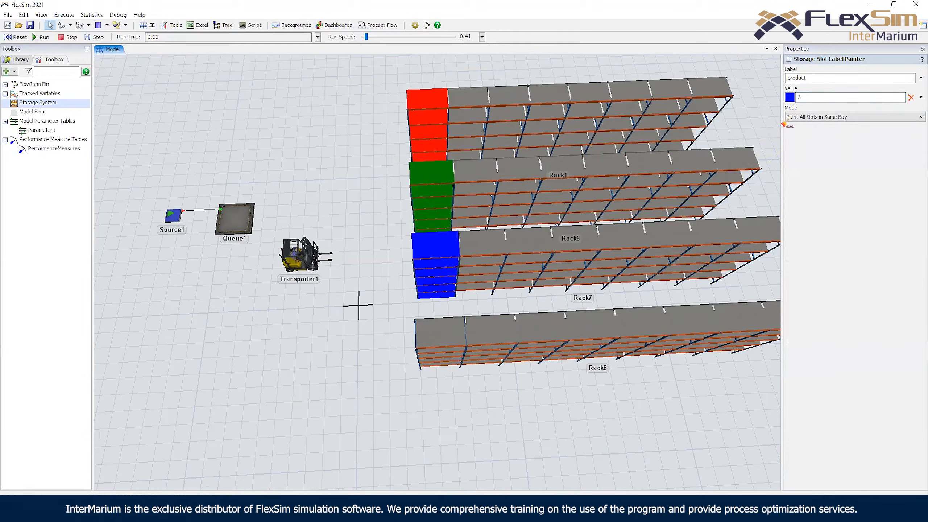
pyautogui.write('4')
pyautogui.click(456, 345)
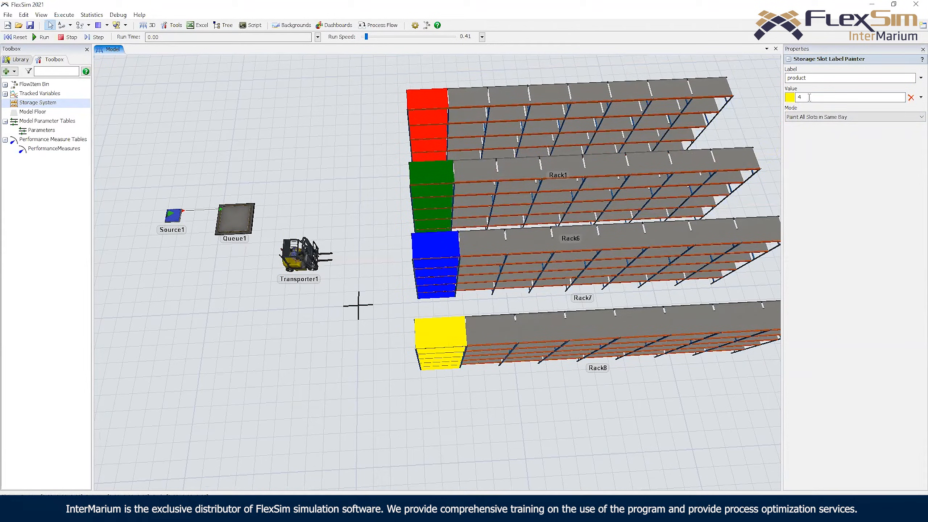
# Paint the remaining bays of Rack1, starting from the second, with product values 2, 3, 4, 1, 2, 3 and 4
pyautogui.write('2')
pyautogui.click(474, 99)
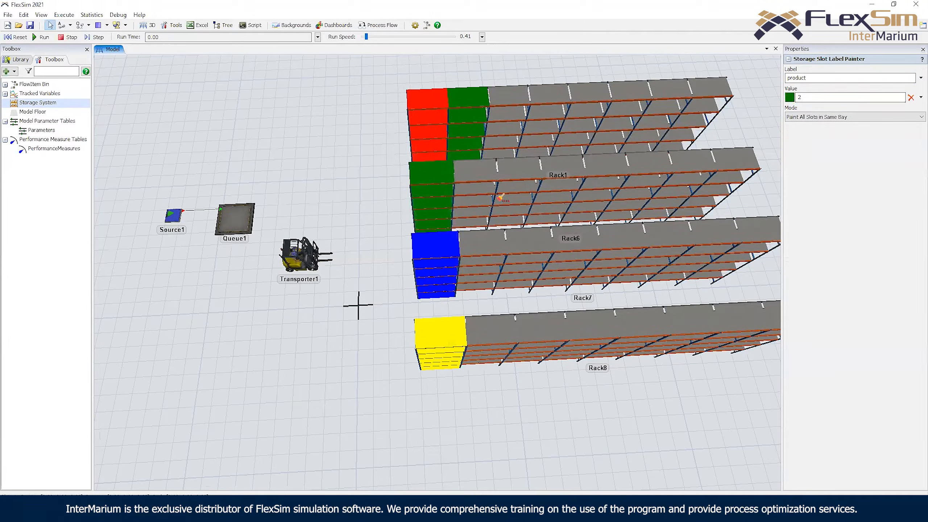
pyautogui.click(807, 116)
pyautogui.click(822, 125)
pyautogui.click(522, 104)
pyautogui.click(602, 91)
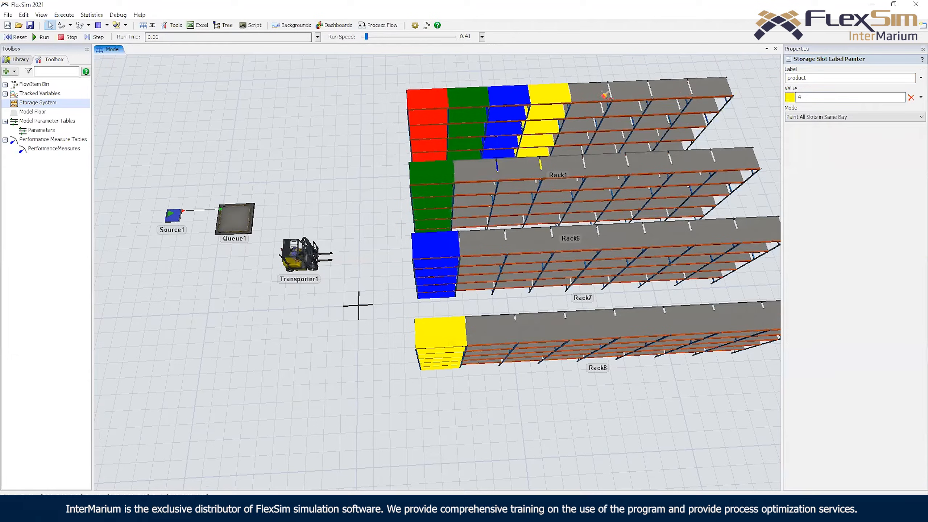
pyautogui.write('1')
pyautogui.click(601, 92)
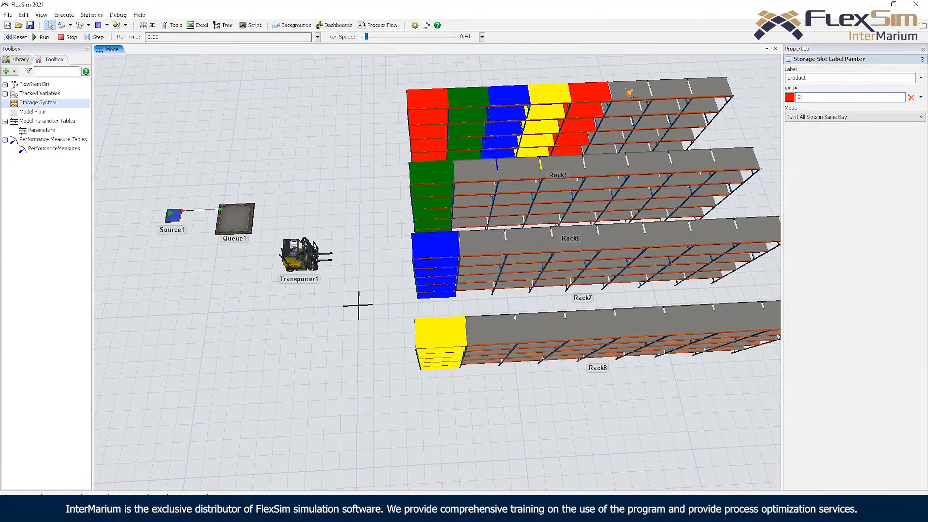
pyautogui.click(627, 90)
pyautogui.click(660, 91)
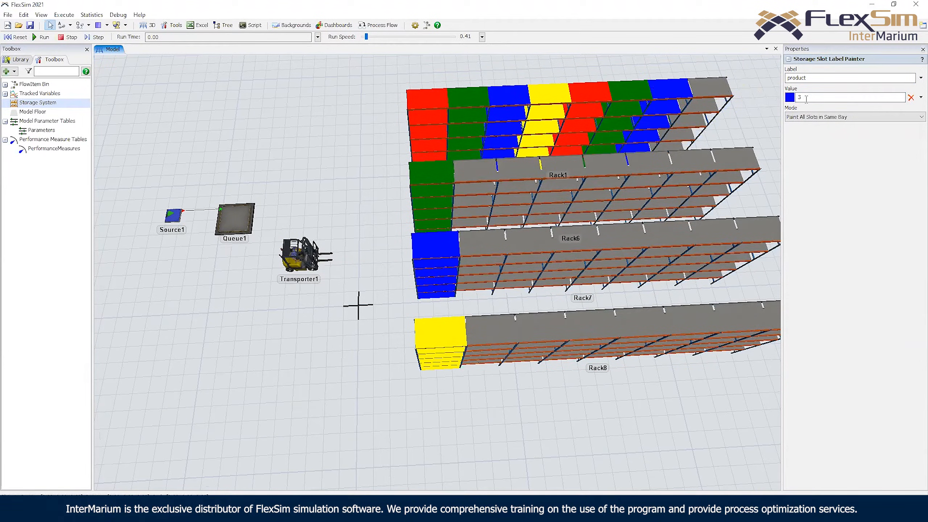
pyautogui.click(701, 88)
# Paint the remaining bays of Rack6, starting from the second, with product values 3, 4, 1, 2, 3, 4 and 1
pyautogui.moveTo(476, 76)
pyautogui.mouseDown(button='right')
pyautogui.moveTo(397, 91)
pyautogui.moveTo(431, 92)
pyautogui.mouseUp(button='right')
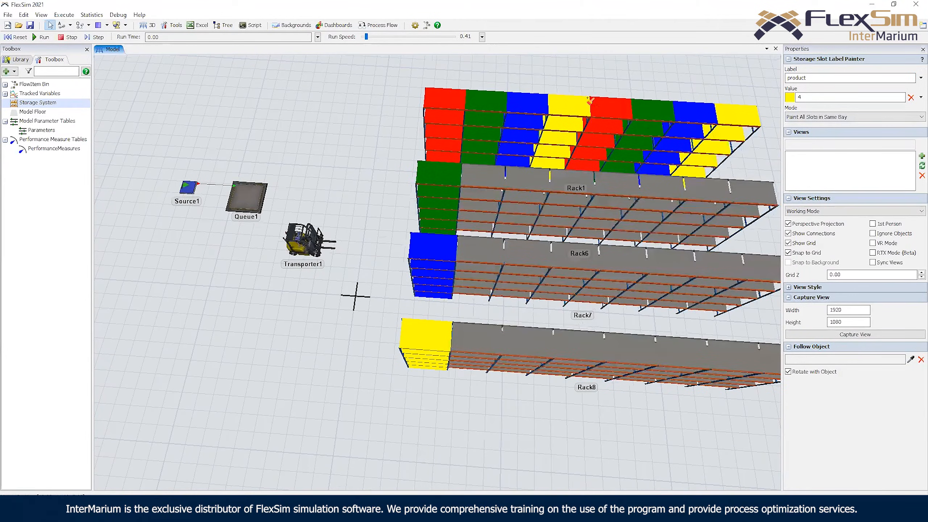
pyautogui.doubleClick(803, 98)
pyautogui.write('3')
pyautogui.click(491, 183)
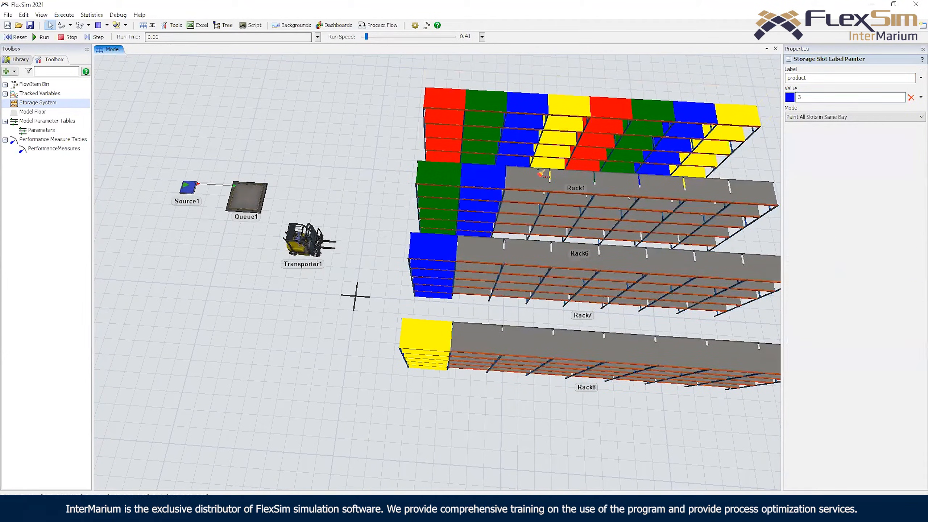
pyautogui.click(534, 186)
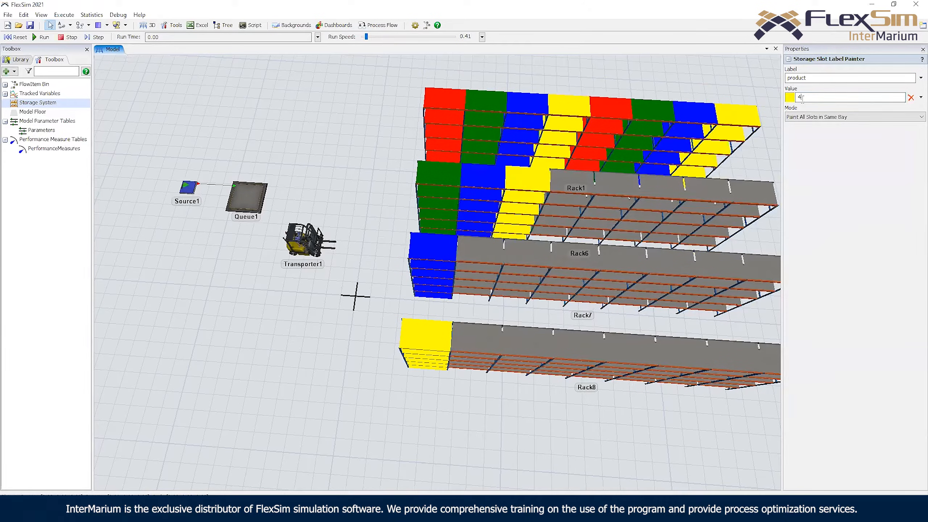
pyautogui.click(585, 173)
pyautogui.doubleClick(804, 97)
pyautogui.write('2')
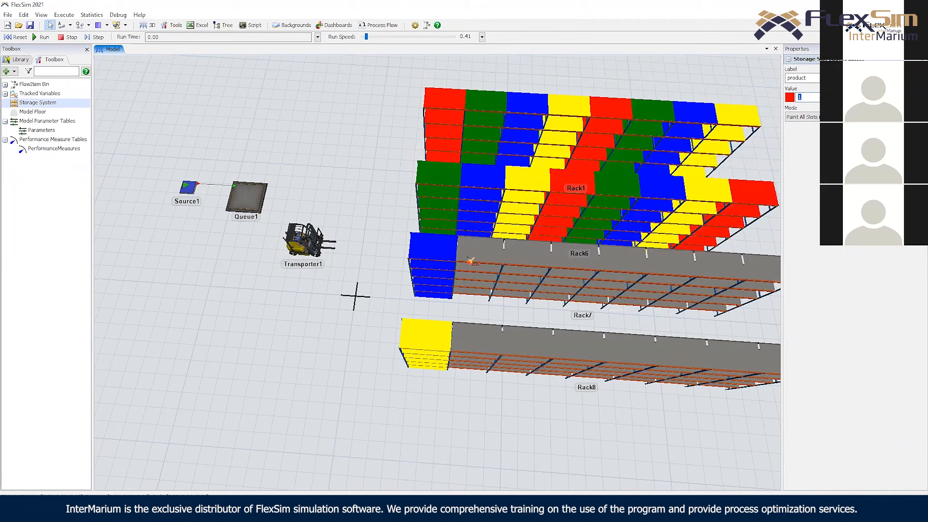
# Paint the remaining bays of Rack7, starting from the second, with product values 4, 1, 2, 3, 4, 1 and 2
pyautogui.click(473, 263)
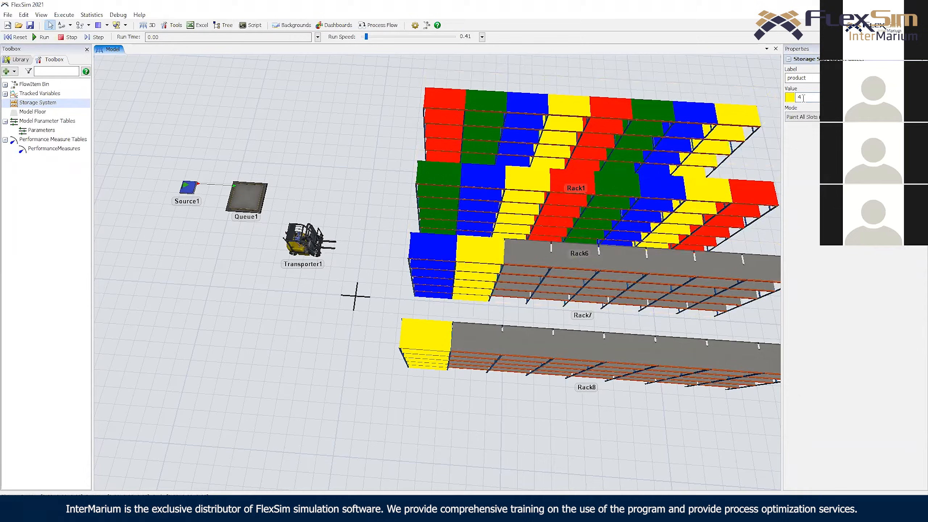
pyautogui.click(534, 255)
pyautogui.doubleClick(800, 98)
pyautogui.write('2')
pyautogui.click(581, 257)
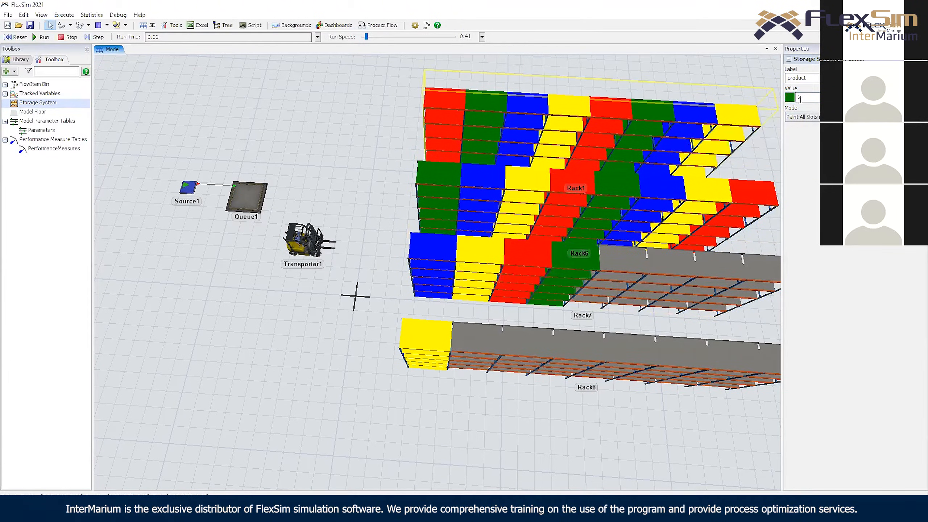
pyautogui.write('3')
pyautogui.click(618, 261)
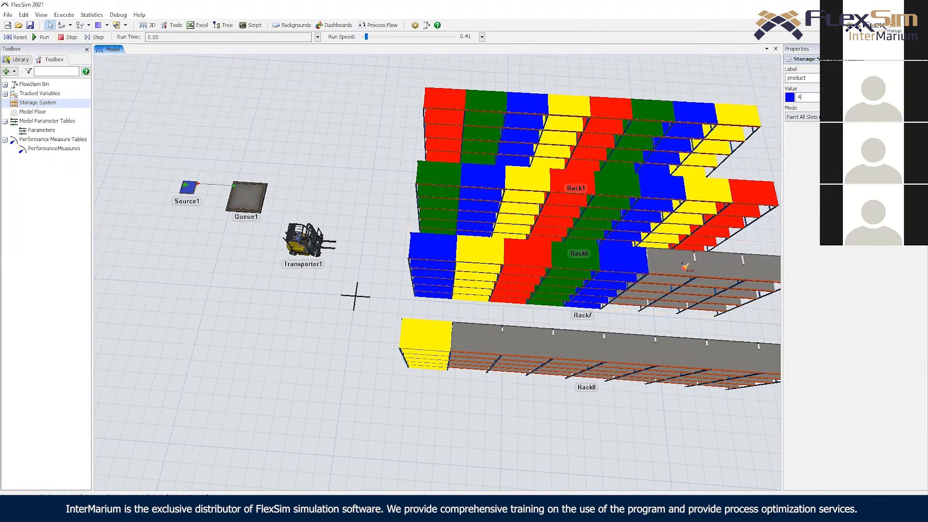
pyautogui.click(683, 263)
pyautogui.doubleClick(802, 97)
pyautogui.write('1')
pyautogui.click(719, 265)
pyautogui.doubleClick(806, 98)
pyautogui.write('2')
pyautogui.click(760, 269)
# Paint the remaining bays of Rack8, starting from the second, with product values 1, 2, 3, 4, 1, 2 and 3
pyautogui.moveTo(572, 427); pyautogui.dragTo(550, 383)
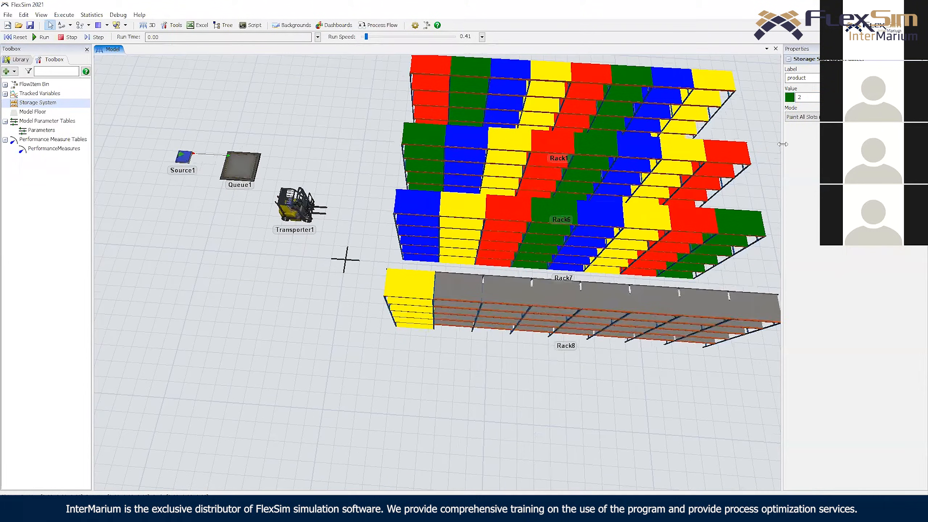
pyautogui.click(470, 264)
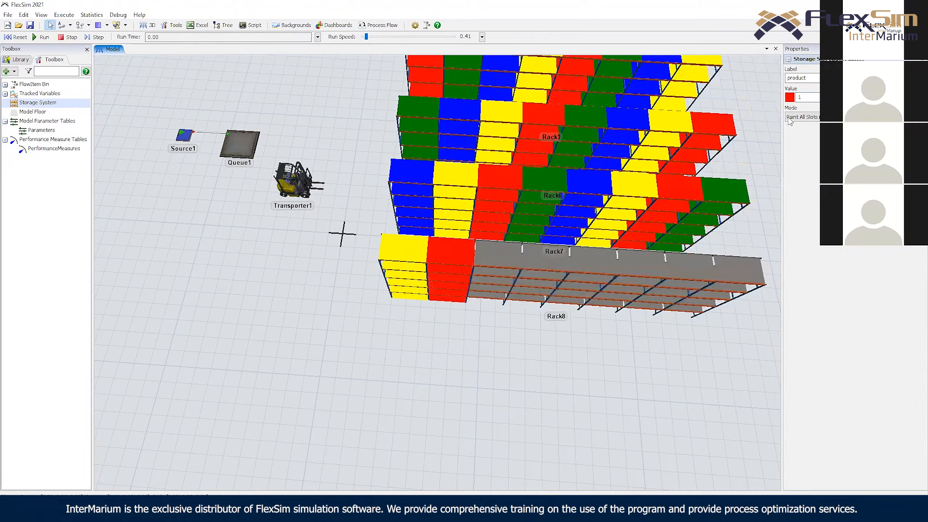
pyautogui.write('2')
pyautogui.click(507, 262)
pyautogui.doubleClick(803, 98)
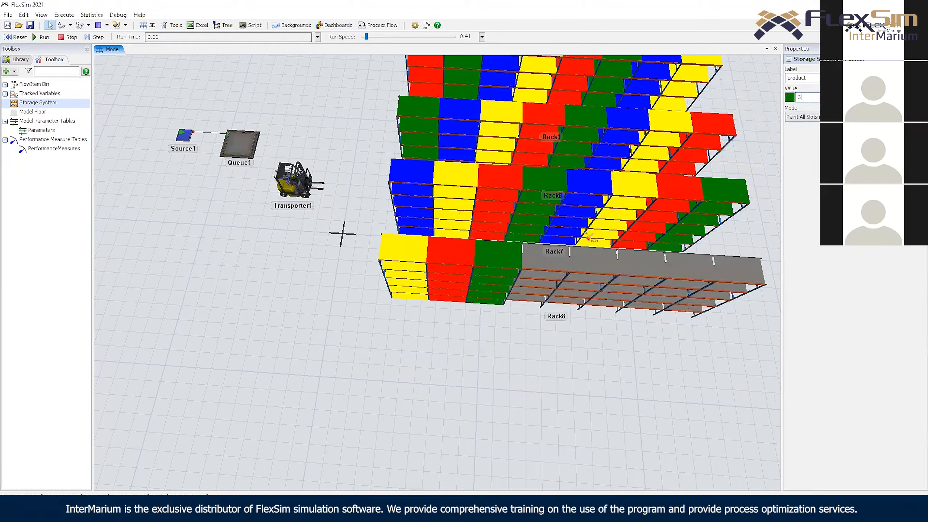
pyautogui.write('3')
pyautogui.click(548, 257)
pyautogui.write('4')
pyautogui.click(592, 260)
pyautogui.doubleClick(814, 98)
pyautogui.write('1')
pyautogui.click(649, 261)
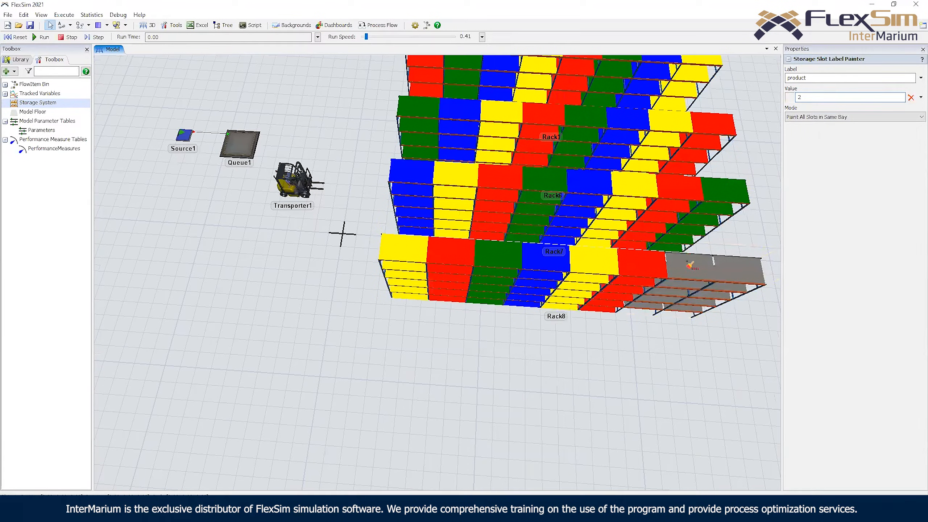
pyautogui.click(693, 260)
pyautogui.doubleClick(804, 98)
pyautogui.write('3')
pyautogui.click(738, 265)
# Exit slot label painting and return to the normal model view
pyautogui.moveTo(537, 367); pyautogui.dragTo(576, 364, button='right')
pyautogui.moveTo(467, 356); pyautogui.dragTo(379, 378, button='right')
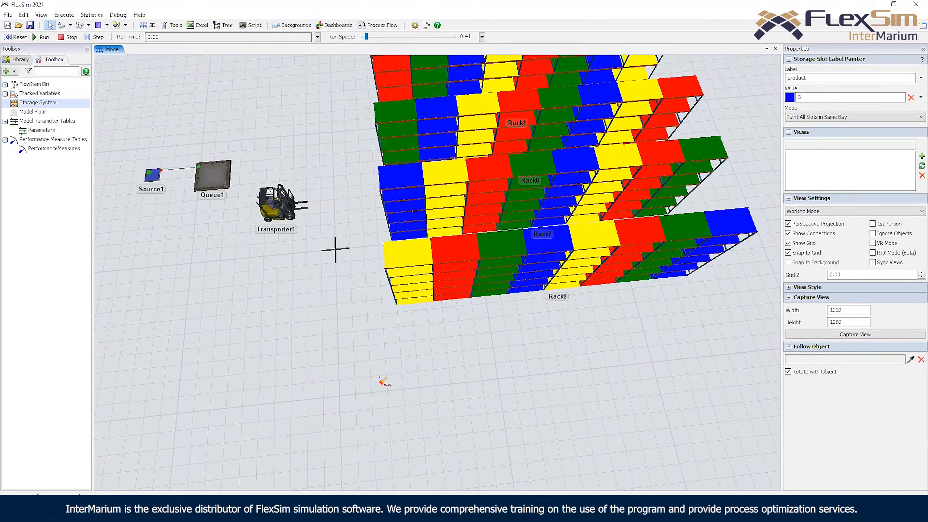
pyautogui.press('Escape')
pyautogui.scroll(-6, 311, 315)
pyautogui.rightClick(370, 197)
pyautogui.click(364, 180)
pyautogui.scroll(5, 379, 171)
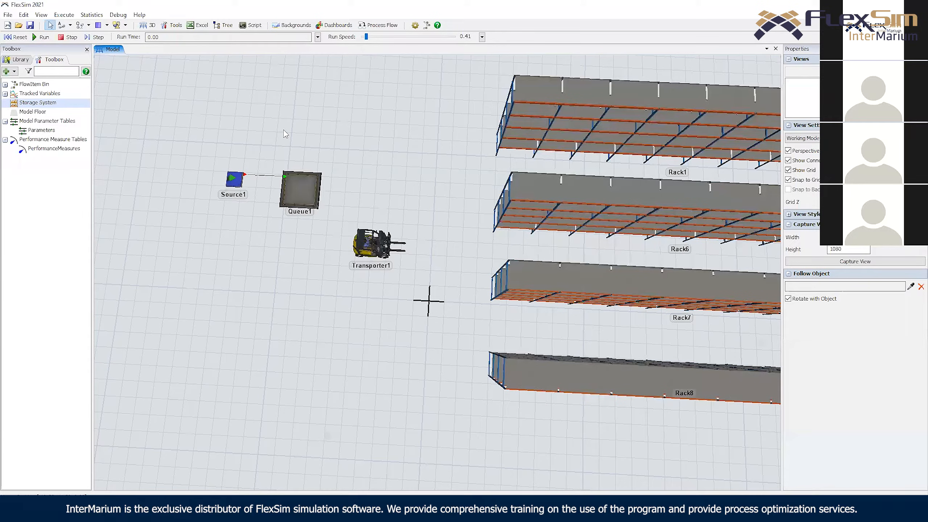
# Create a new process flow and add an Event-Triggered Source to it
pyautogui.click(378, 25)
pyautogui.click(387, 36)
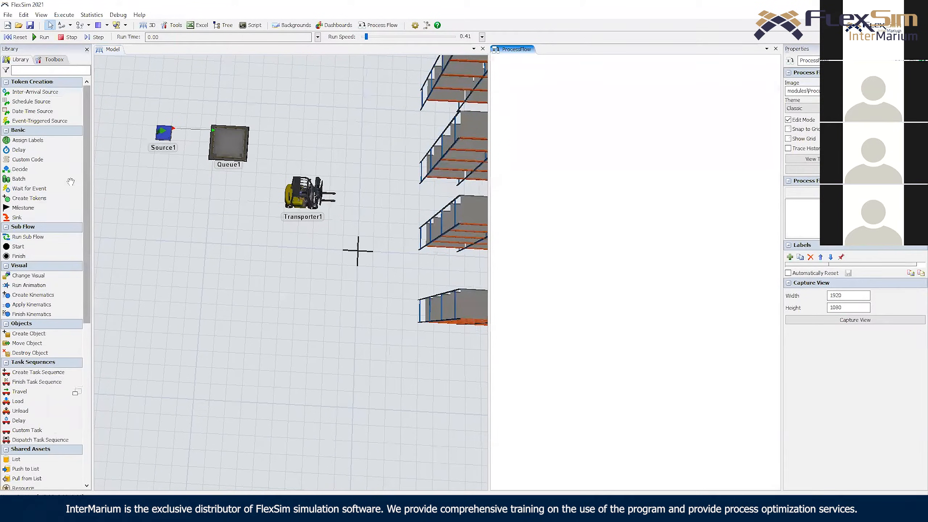
pyautogui.moveTo(36, 121); pyautogui.dragTo(528, 94)
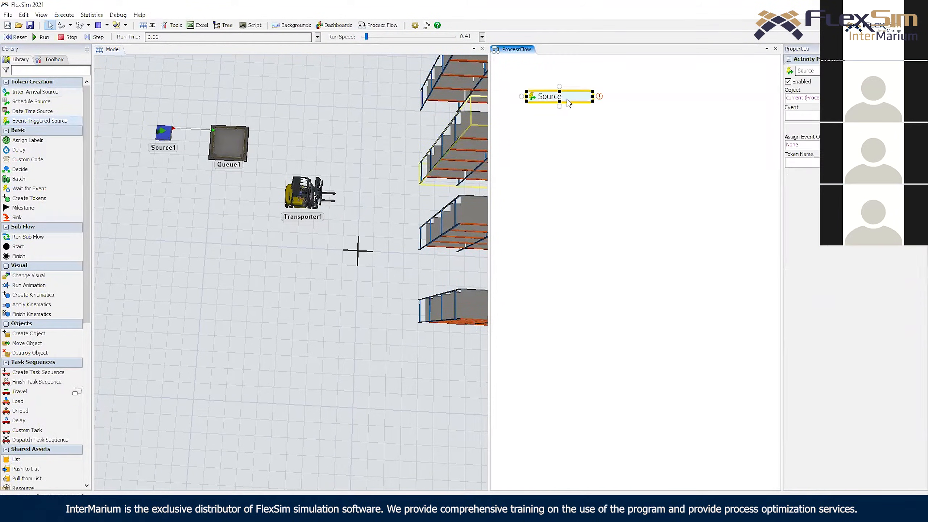
# Make the Event-Triggered Source listen to Queue1's On Entry event and assign the entering item to the label box
pyautogui.click(240, 139)
pyautogui.click(274, 157)
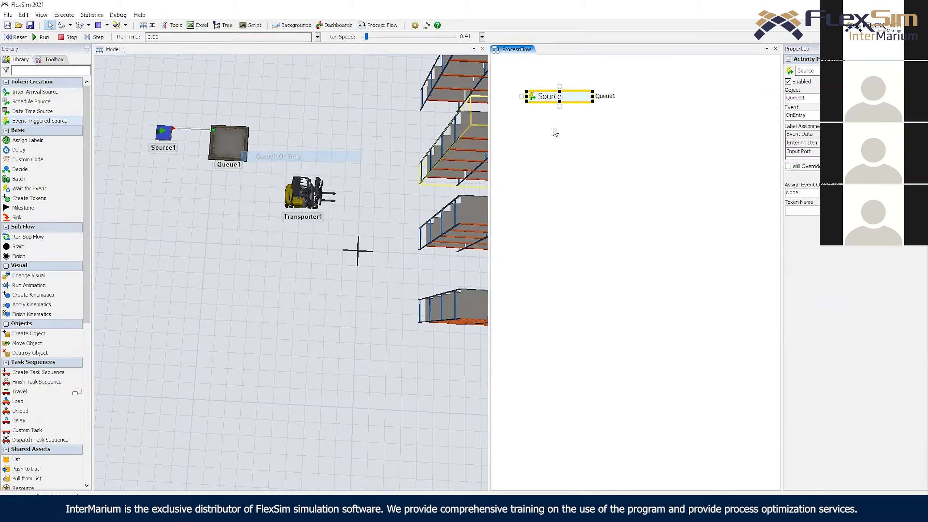
pyautogui.click(844, 143)
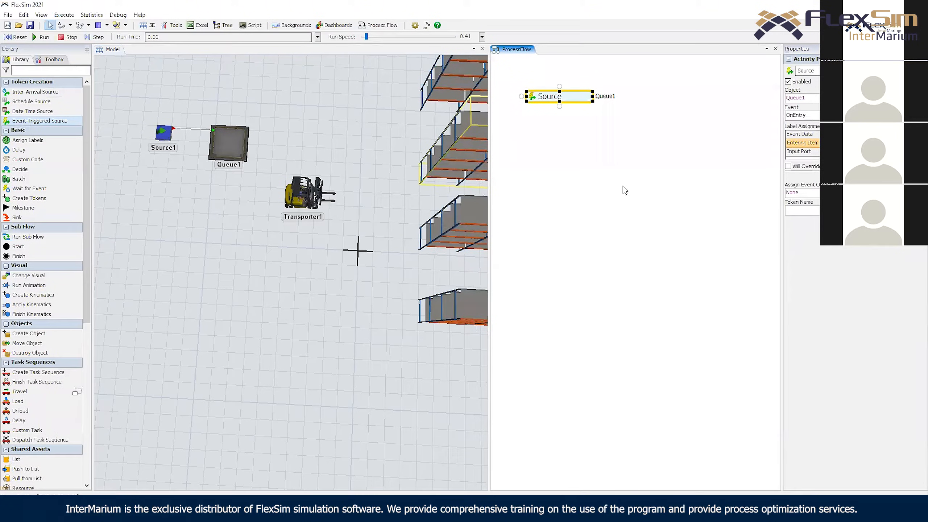
pyautogui.click(583, 136)
# Add a Resource named forklift to the process flow and reference it to Transporter1
pyautogui.doubleClick(549, 123)
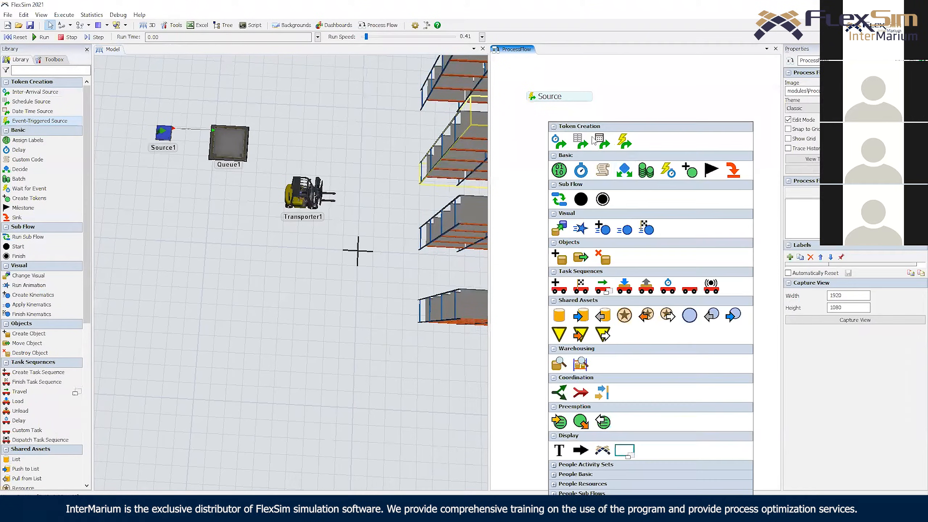
pyautogui.moveTo(624, 315); pyautogui.dragTo(642, 122)
pyautogui.write('forklift')
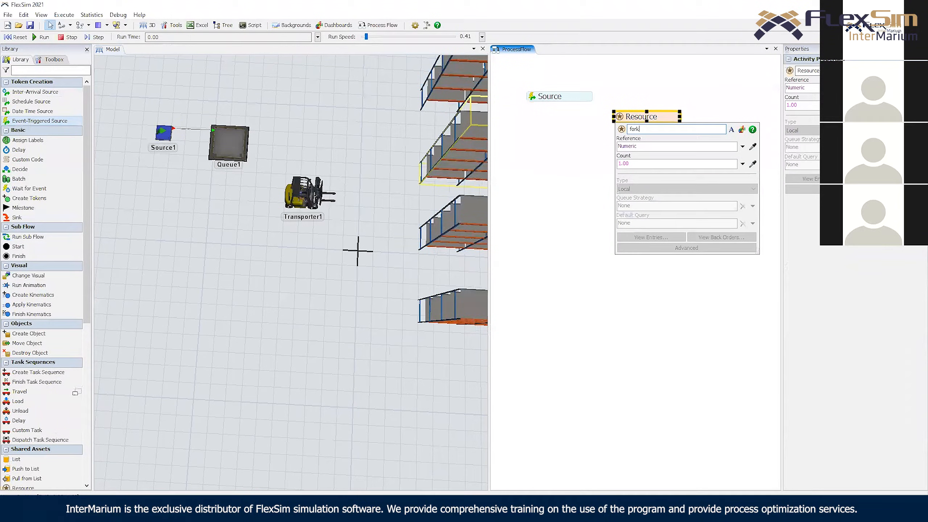
pyautogui.click(754, 147)
pyautogui.click(316, 198)
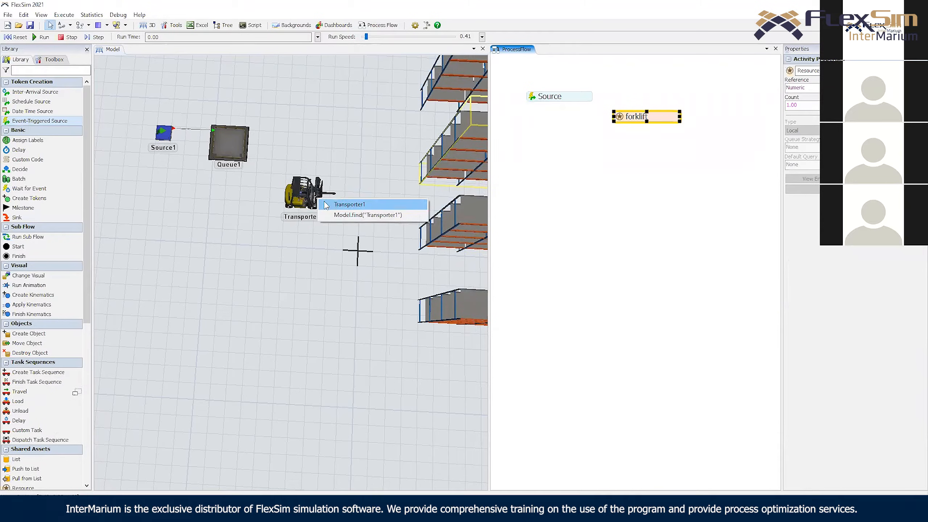
pyautogui.click(327, 205)
pyautogui.click(552, 142)
# Add an Acquire activity below the Source, linked to the forklift resource, and assign the acquired resource to token.forklift
pyautogui.doubleClick(544, 131)
pyautogui.click(629, 315)
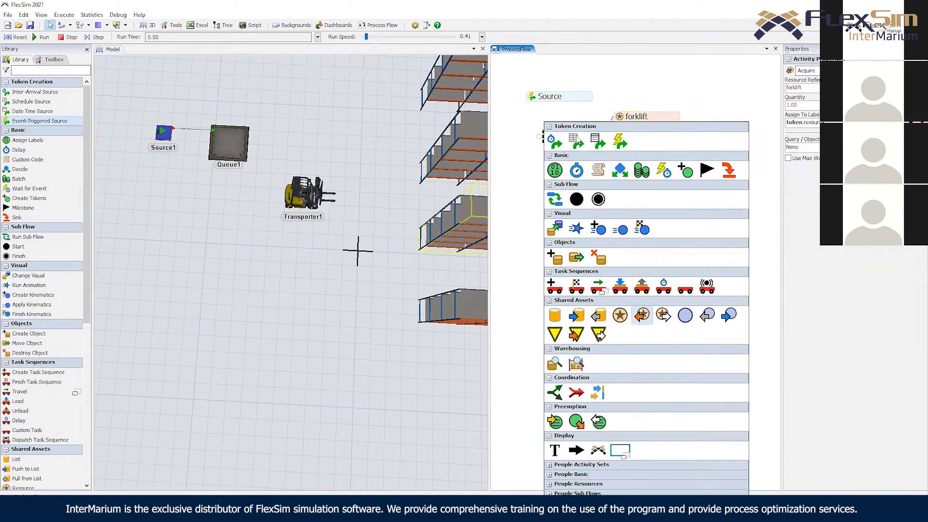
pyautogui.moveTo(582, 132); pyautogui.dragTo(569, 109)
pyautogui.moveTo(643, 118); pyautogui.dragTo(644, 106)
pyautogui.click(542, 110)
pyautogui.click(577, 170)
pyautogui.write('token.for')
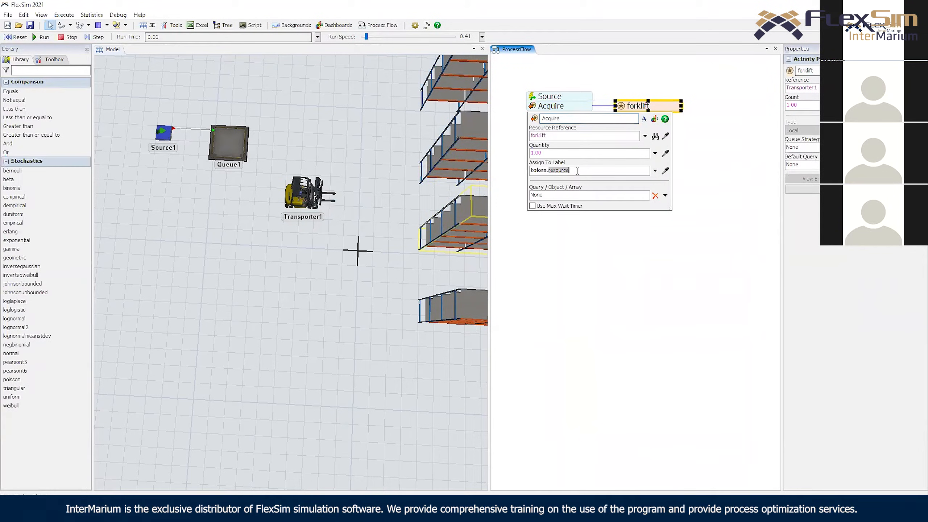
pyautogui.write('k')
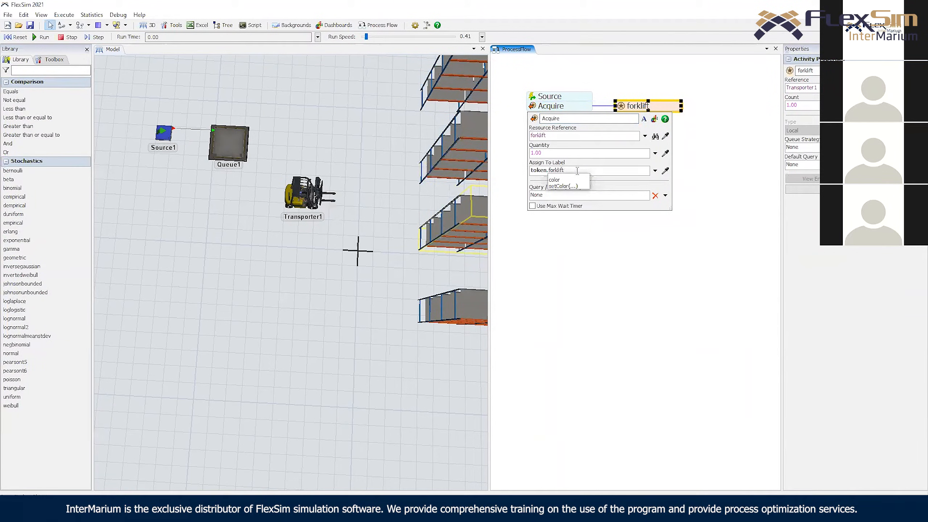
pyautogui.write('lift')
pyautogui.click(586, 243)
# Run the model, lower the run speed to 0 to inspect the token's labels at the Acquire activity, and reset the model
pyautogui.click(43, 37)
pyautogui.moveTo(365, 37)
pyautogui.mouseDown()
pyautogui.moveTo(381, 43)
pyautogui.moveTo(361, 42)
pyautogui.mouseUp()
pyautogui.click(587, 106)
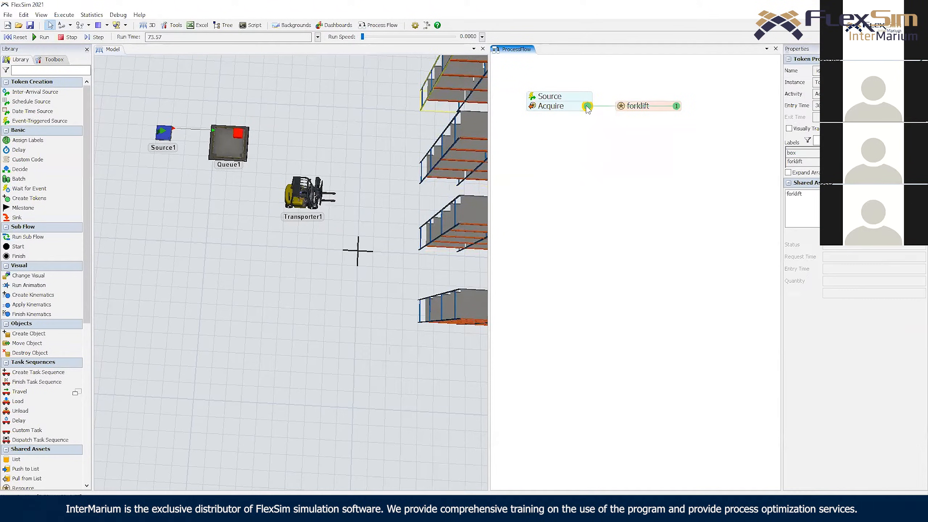
pyautogui.click(163, 132)
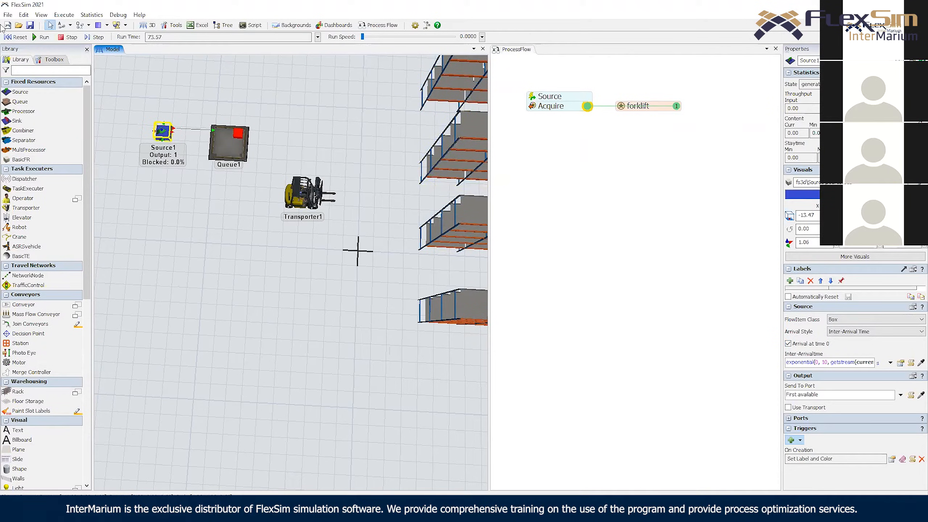
pyautogui.click(16, 37)
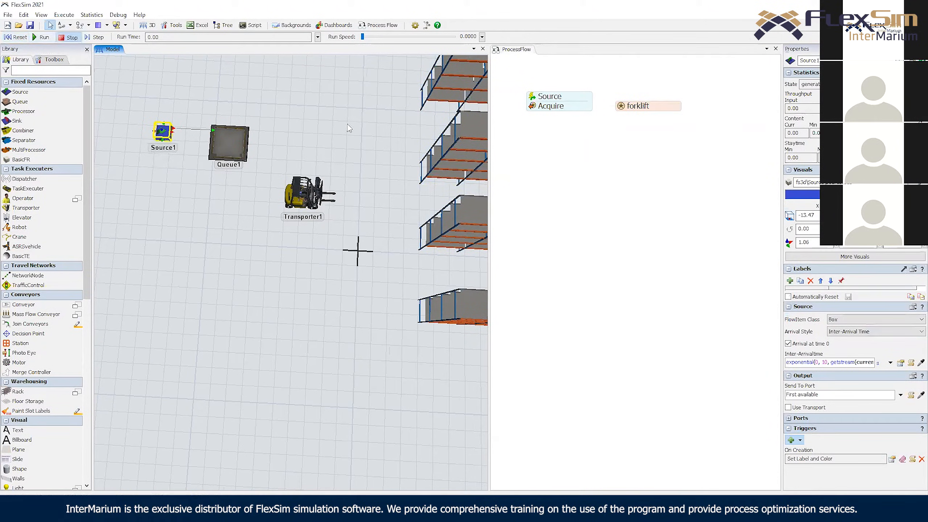
# Add a Travel To Object activity to the process flow and attach it directly below Acquire
pyautogui.moveTo(641, 115); pyautogui.dragTo(650, 115)
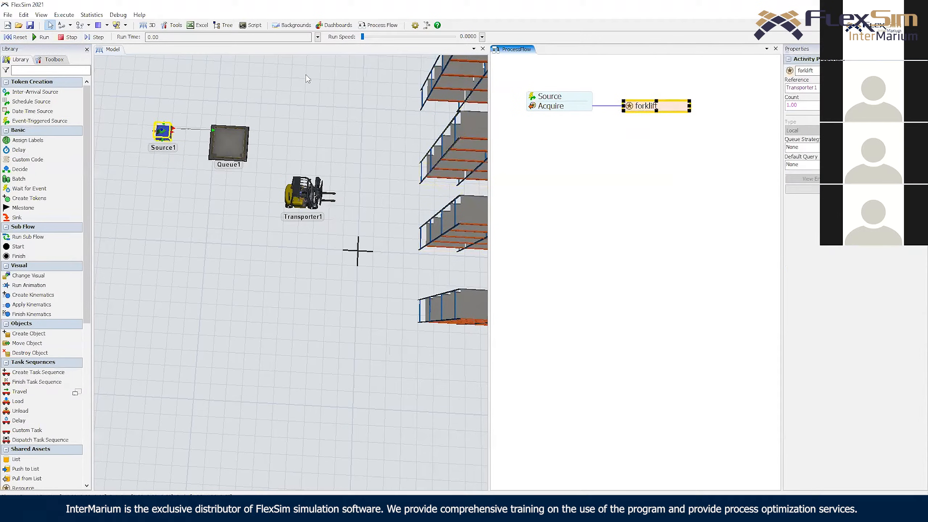
pyautogui.click(552, 142)
pyautogui.moveTo(536, 138); pyautogui.dragTo(538, 137)
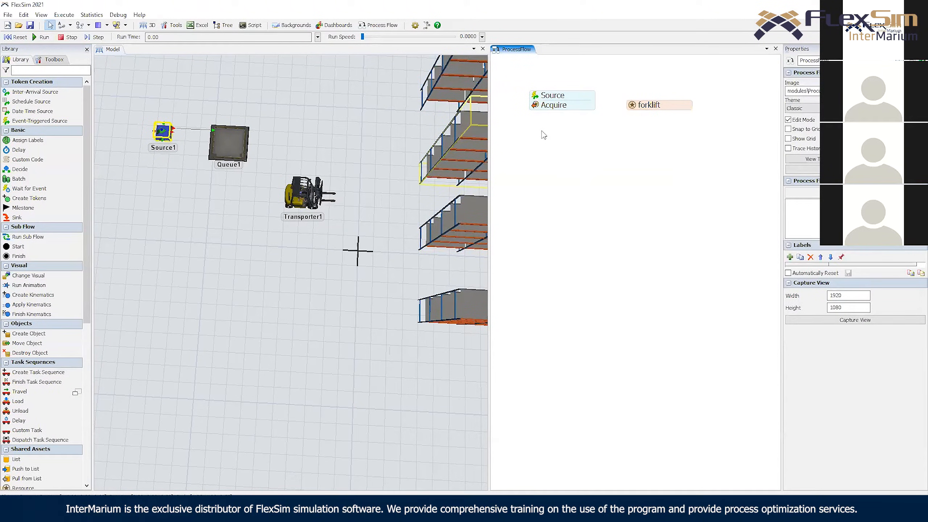
pyautogui.doubleClick(544, 134)
pyautogui.click(594, 291)
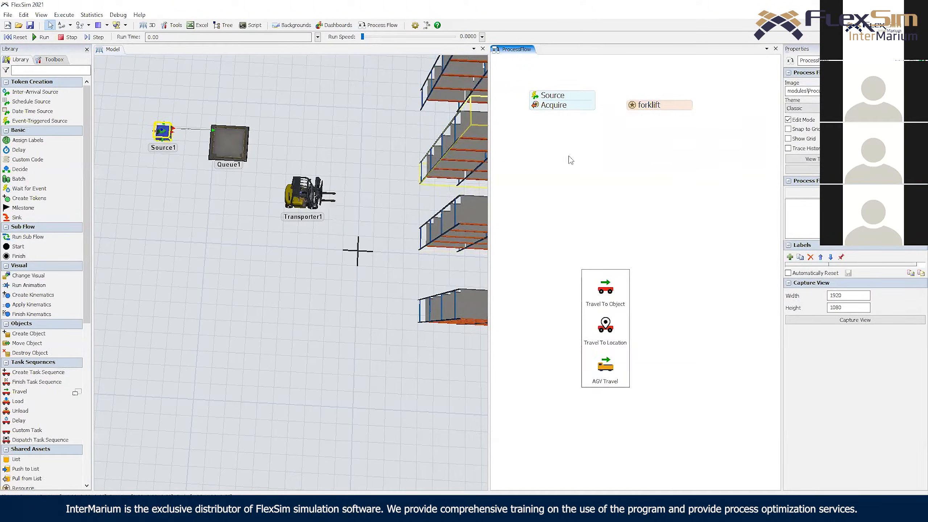
pyautogui.click(602, 273)
pyautogui.moveTo(571, 141); pyautogui.dragTo(561, 120)
# Set the Travel activity's executer to token.forklift and its destination to Queue1
pyautogui.doubleClick(556, 114)
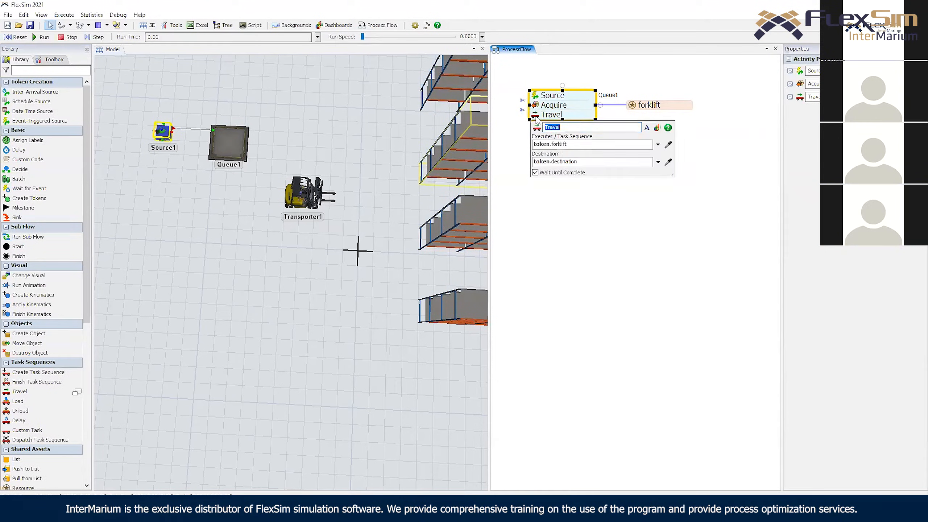
pyautogui.click(666, 163)
pyautogui.click(225, 128)
pyautogui.click(241, 136)
pyautogui.click(542, 165)
# Add a Load activity to the process flow and attach it directly below Travel
pyautogui.doubleClick(542, 164)
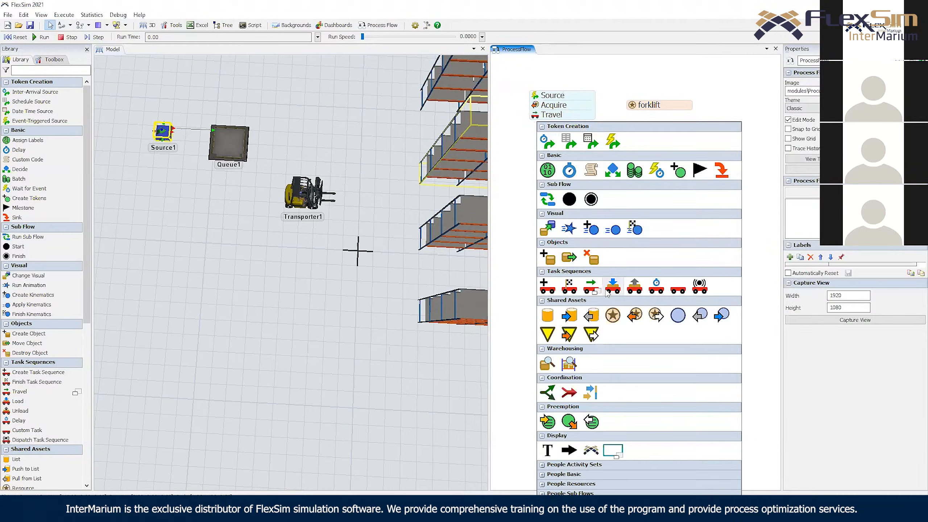
pyautogui.click(592, 287)
pyautogui.doubleClick(574, 182)
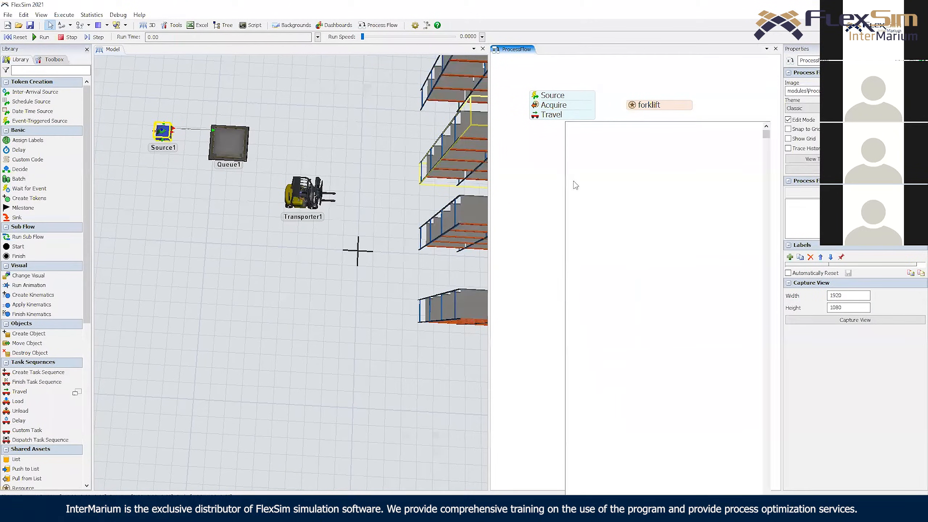
pyautogui.click(641, 286)
pyautogui.moveTo(570, 172); pyautogui.dragTo(541, 124)
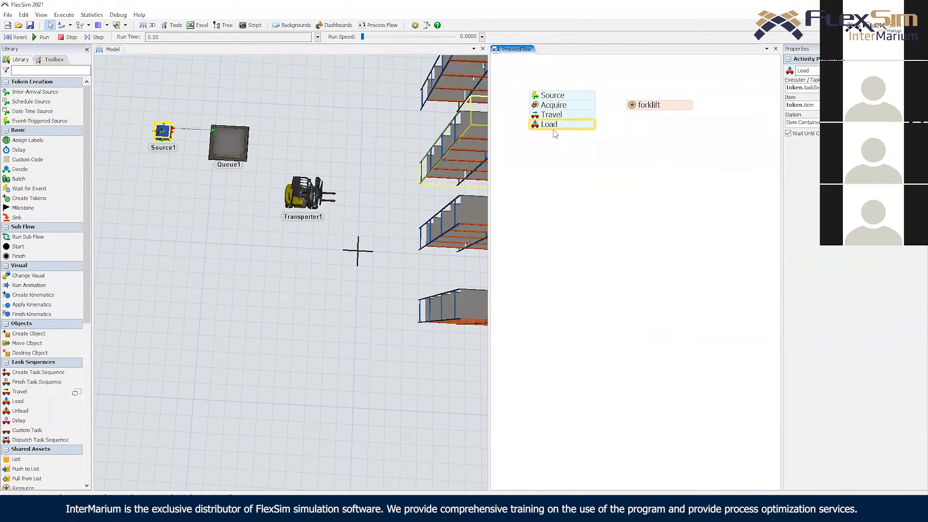
# Set the Load activity's executer to token.forklift and its item to token.box
pyautogui.click(658, 154)
pyautogui.moveTo(643, 188)
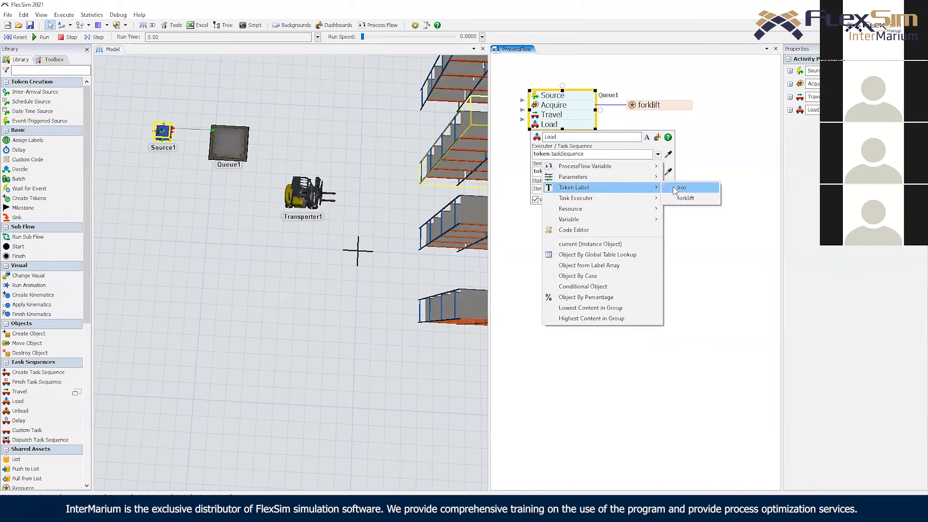
pyautogui.click(687, 197)
pyautogui.click(658, 172)
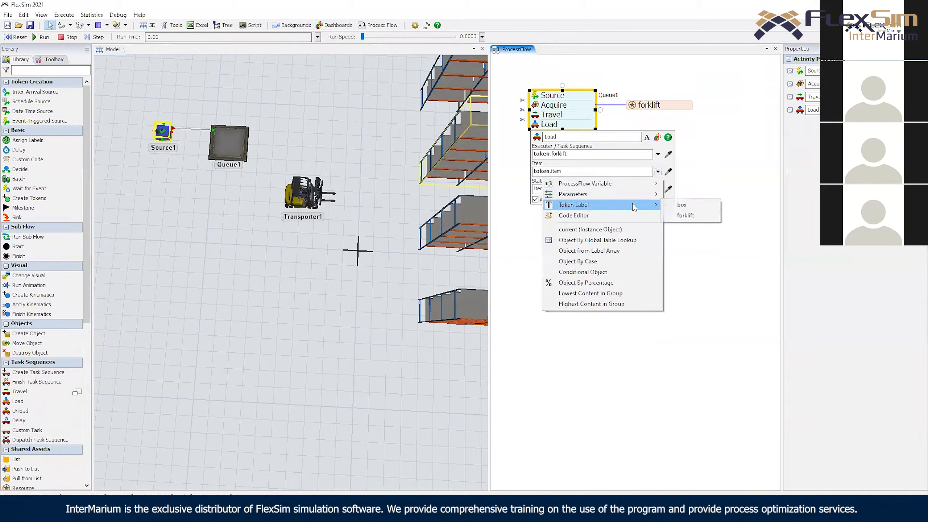
pyautogui.click(680, 203)
pyautogui.click(692, 171)
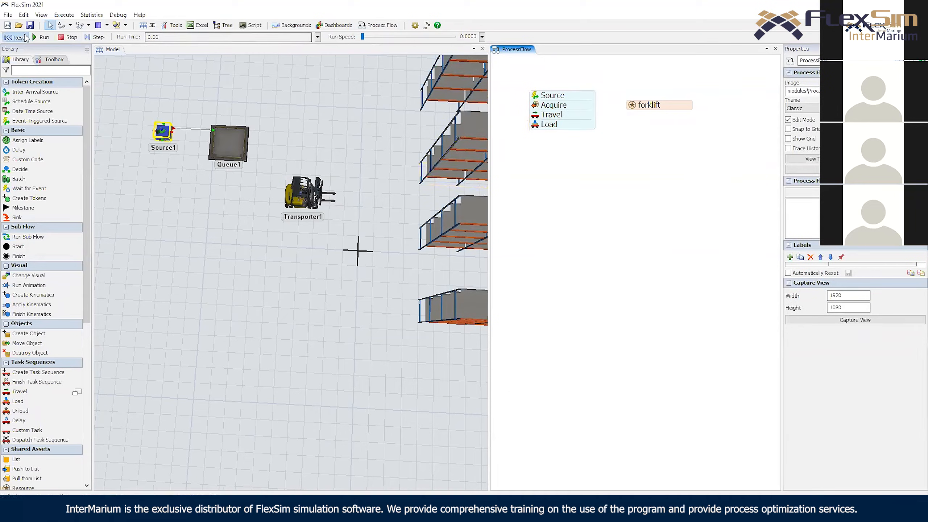
# Run the model at a speed of about 0.0081, watch the forklift reach Queue1, and inspect the red box's labels
pyautogui.moveTo(363, 37); pyautogui.dragTo(362, 46)
pyautogui.moveTo(330, 155); pyautogui.dragTo(324, 208, button='right')
pyautogui.moveTo(292, 237); pyautogui.dragTo(295, 247, button='right')
pyautogui.moveTo(295, 248); pyautogui.dragTo(428, 277)
pyautogui.moveTo(428, 278); pyautogui.dragTo(358, 259, button='right')
pyautogui.moveTo(358, 259); pyautogui.dragTo(266, 230)
pyautogui.moveTo(268, 233); pyautogui.dragTo(237, 237, button='right')
pyautogui.moveTo(238, 238); pyautogui.dragTo(307, 205)
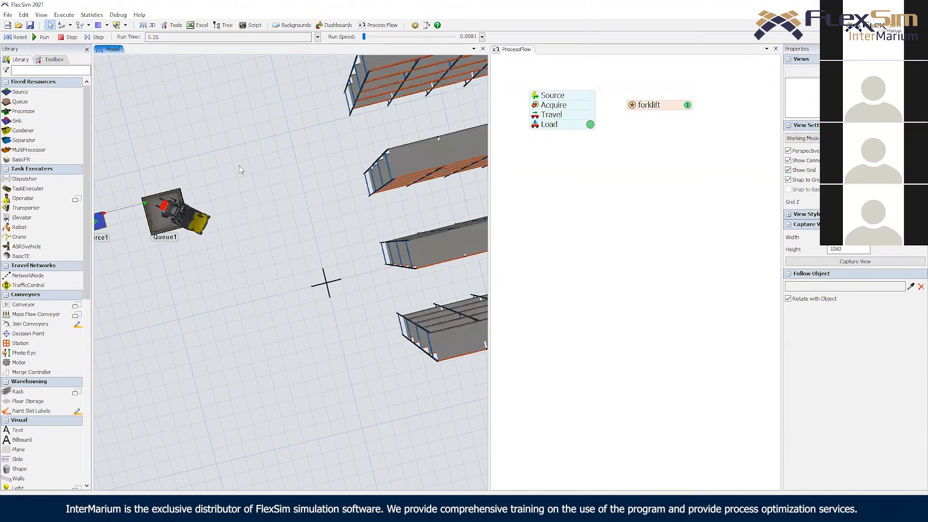
pyautogui.click(165, 209)
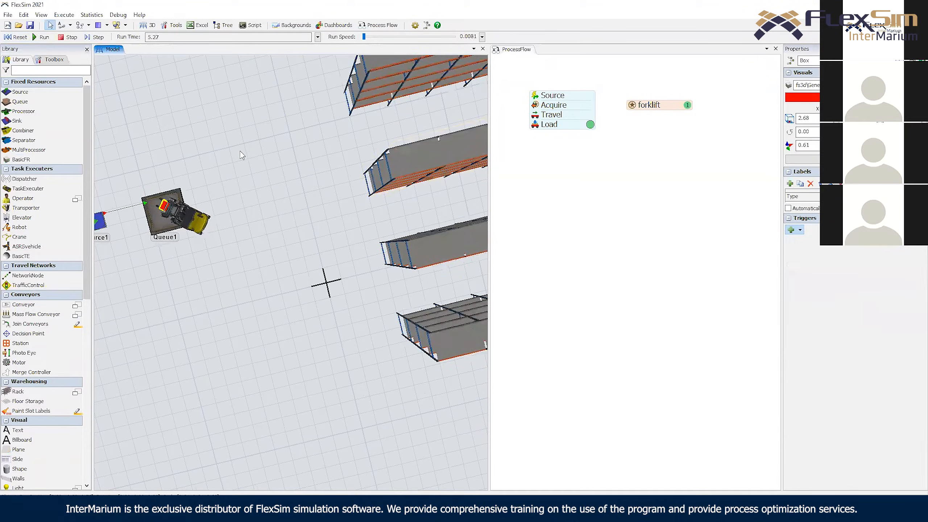
# Show the painted slot labels on the four racks and examine how the product values are distributed
pyautogui.click(64, 60)
pyautogui.click(20, 61)
pyautogui.click(41, 61)
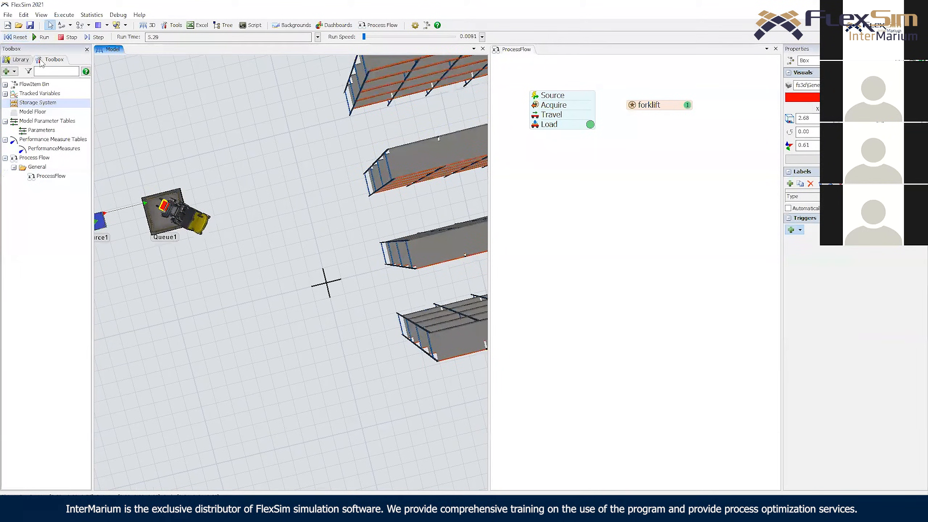
pyautogui.click(272, 158)
pyautogui.scroll(-5, 272, 158)
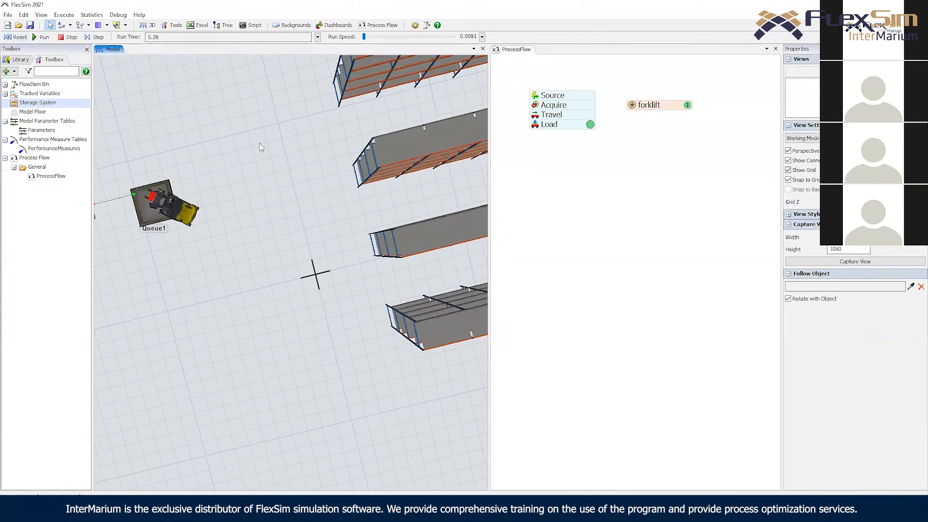
pyautogui.click(15, 61)
pyautogui.click(30, 411)
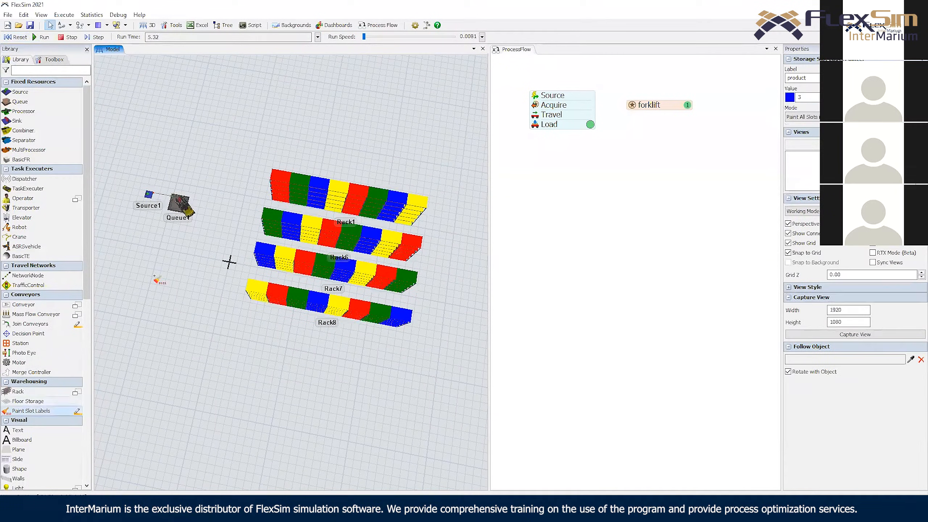
pyautogui.moveTo(229, 261)
pyautogui.mouseDown(button='right')
pyautogui.moveTo(228, 284)
pyautogui.moveTo(280, 332)
pyautogui.moveTo(259, 321)
pyautogui.moveTo(228, 272)
pyautogui.mouseUp(button='right')
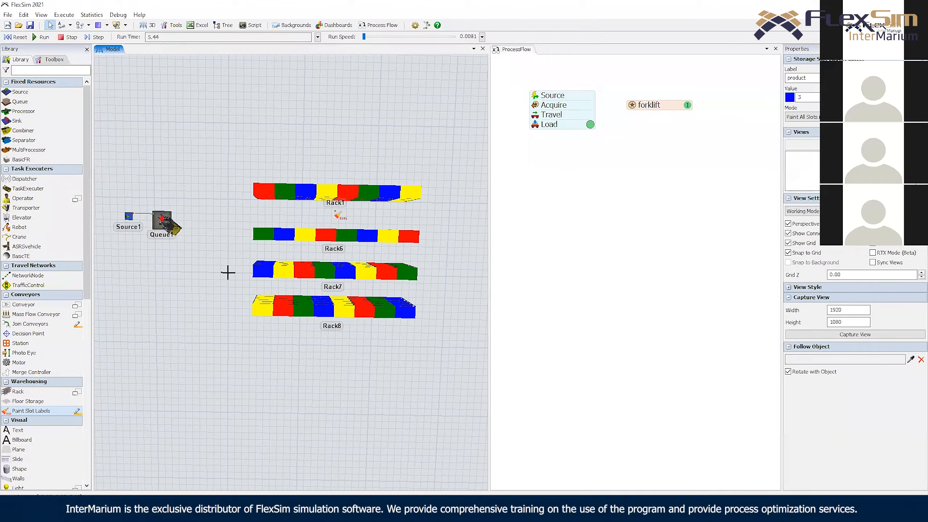
pyautogui.click(628, 154)
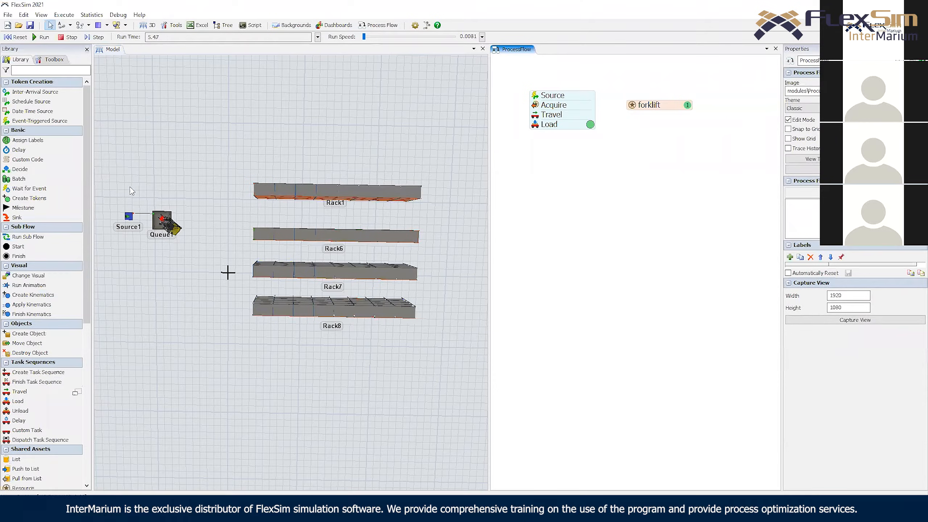
# Add a Find Slot activity below the Load block, reset the model, and connect Load to Find Slot
pyautogui.moveTo(88, 186); pyautogui.dragTo(91, 315)
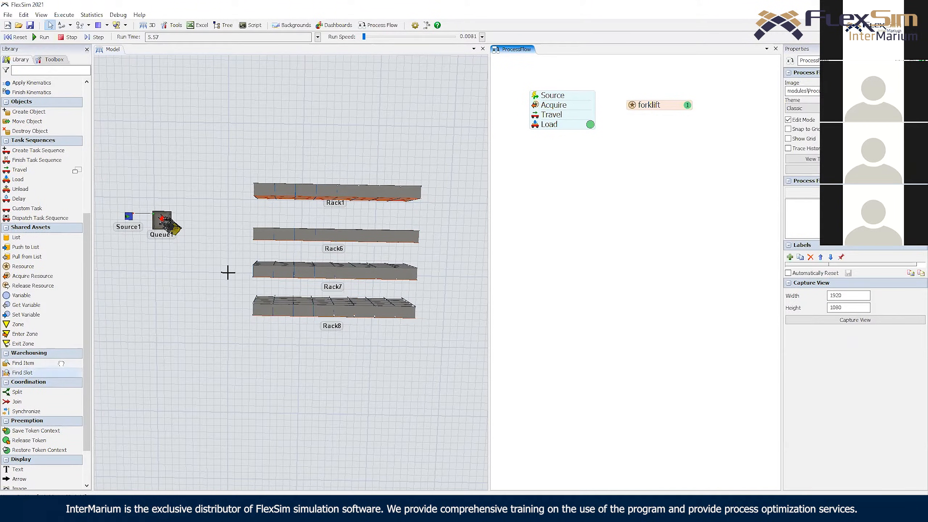
pyautogui.moveTo(538, 191); pyautogui.dragTo(563, 151)
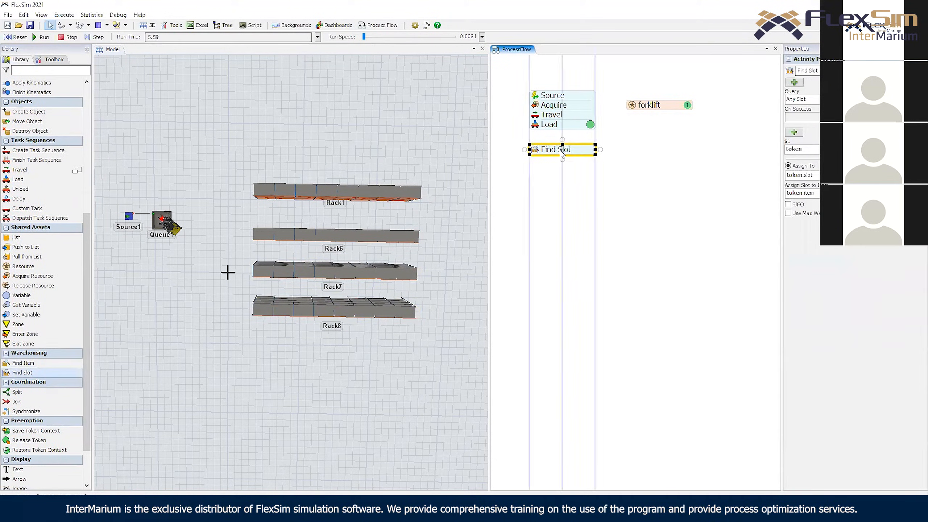
pyautogui.click(18, 37)
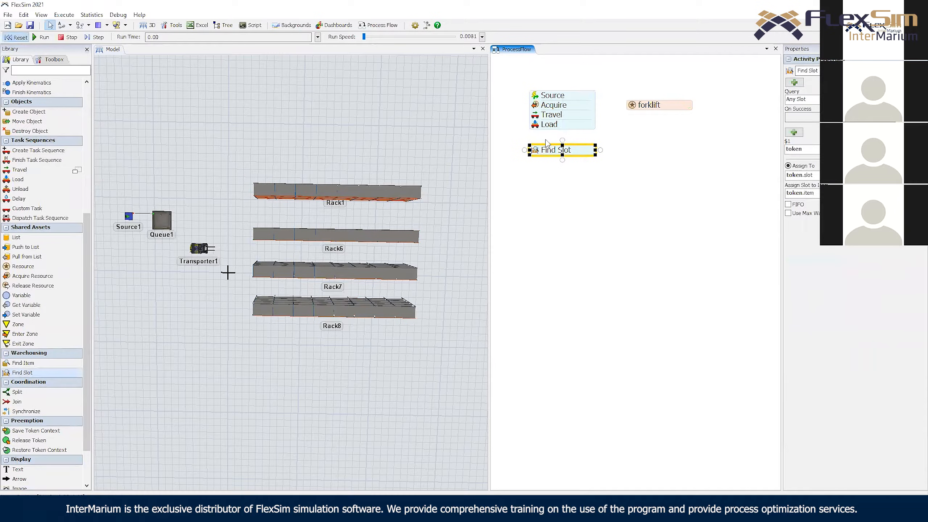
pyautogui.click(563, 128)
pyautogui.click(564, 146)
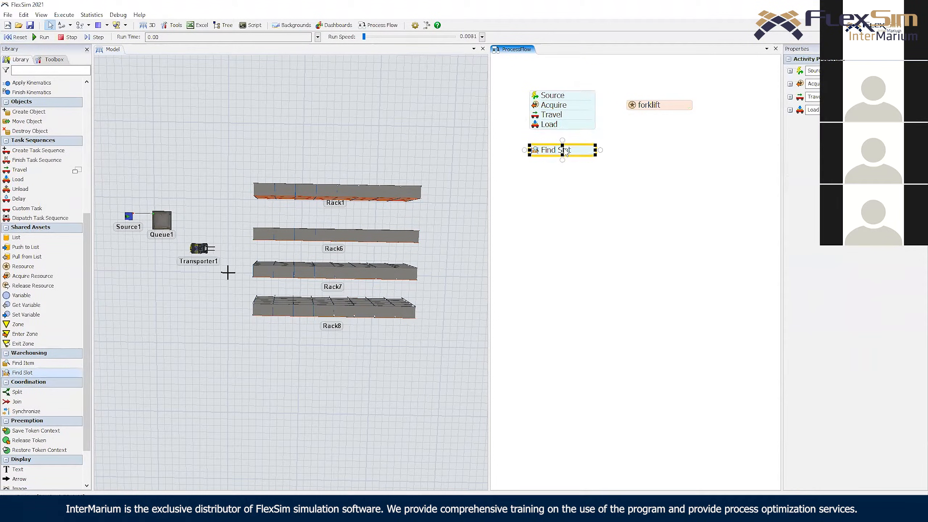
pyautogui.click(563, 128)
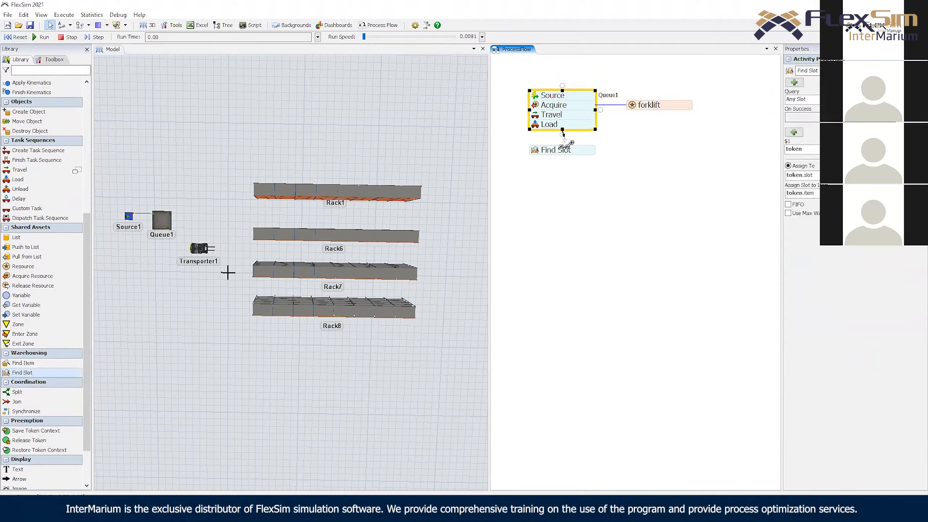
# Give the Find Slot query a WHERE filter based on the product slot label
pyautogui.doubleClick(535, 150)
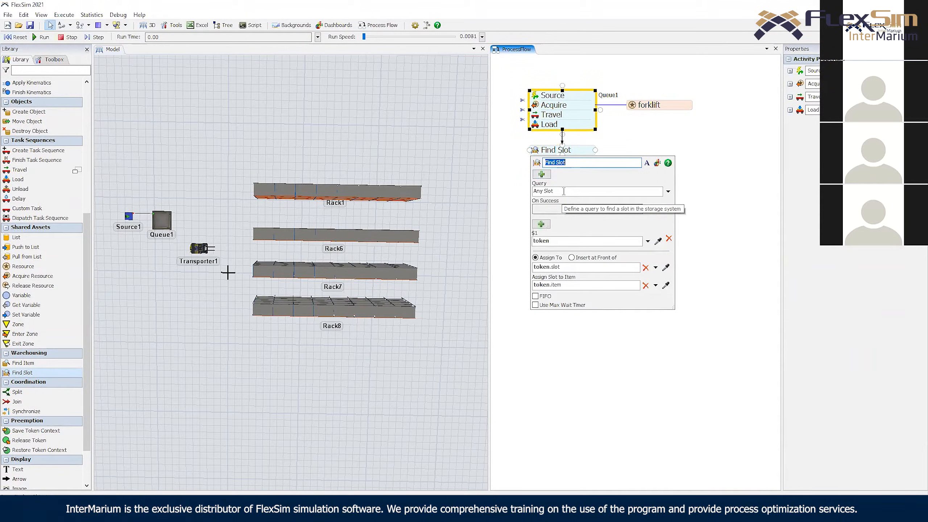
pyautogui.click(668, 191)
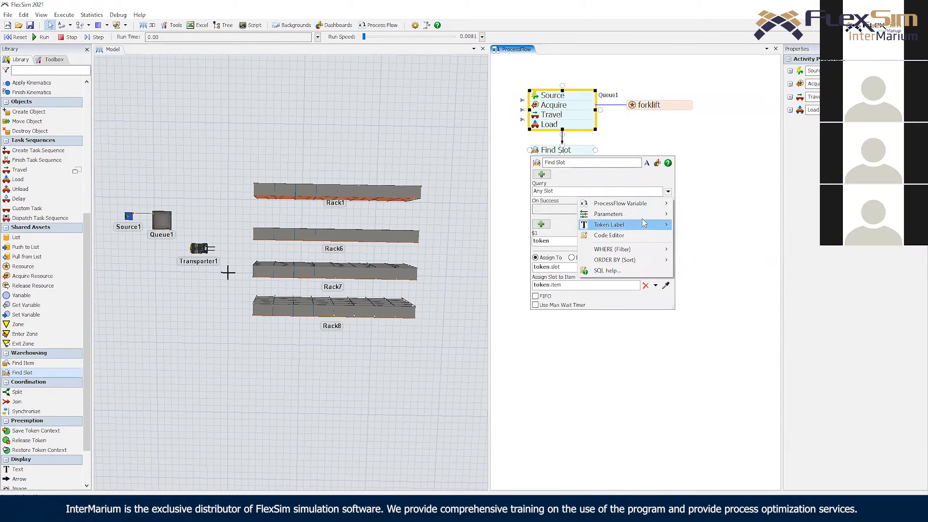
pyautogui.moveTo(640, 250)
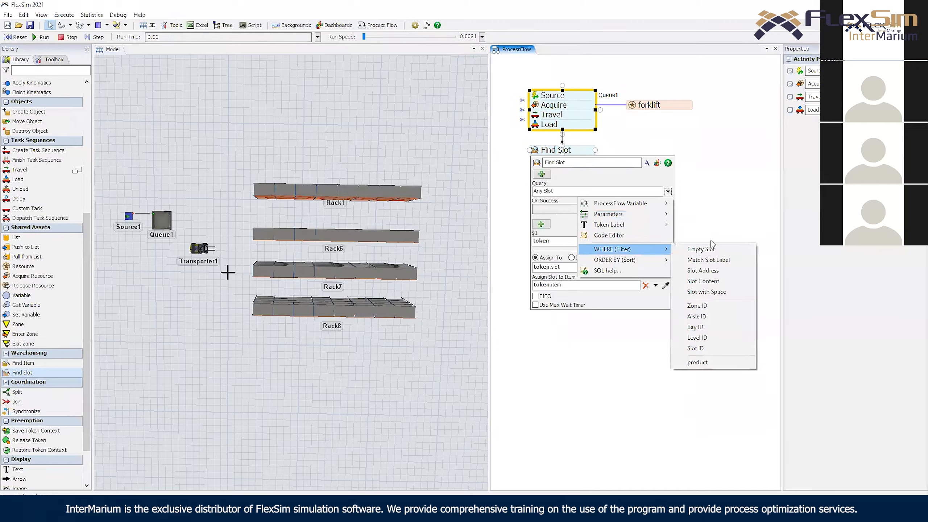
pyautogui.click(710, 363)
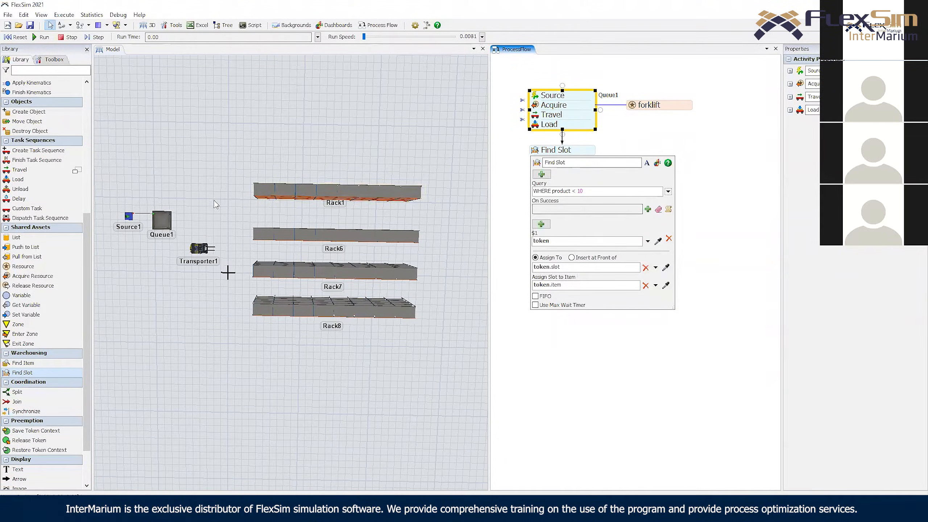
# Check the slot label name in the Storage System properties and close them without changes
pyautogui.click(54, 60)
pyautogui.doubleClick(20, 103)
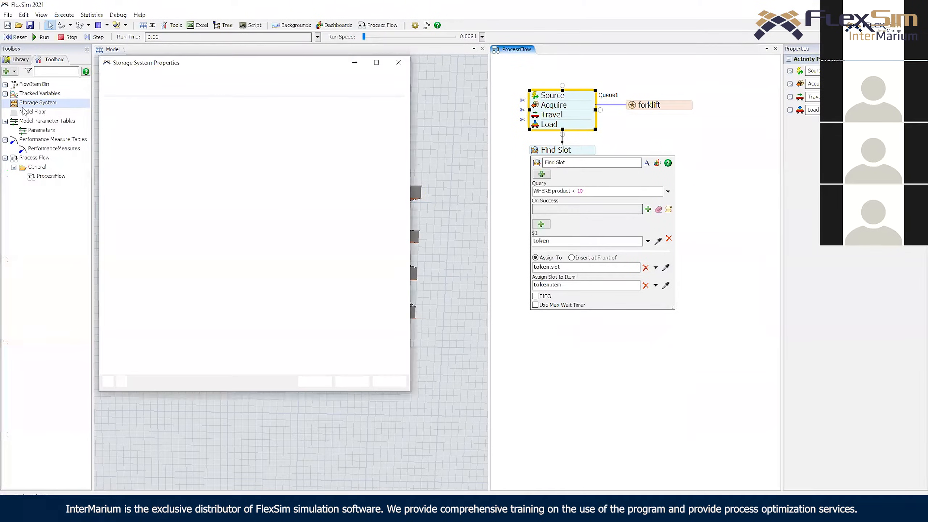
pyautogui.doubleClick(124, 106)
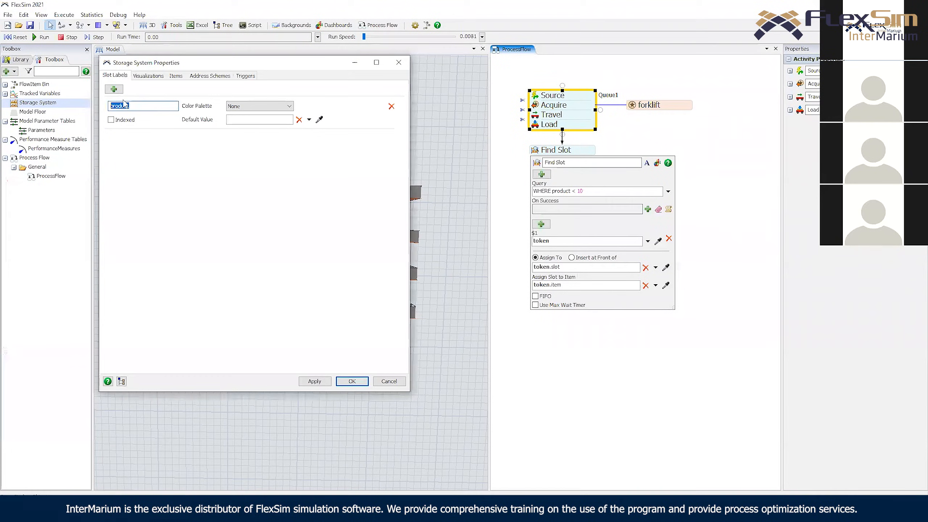
pyautogui.click(399, 62)
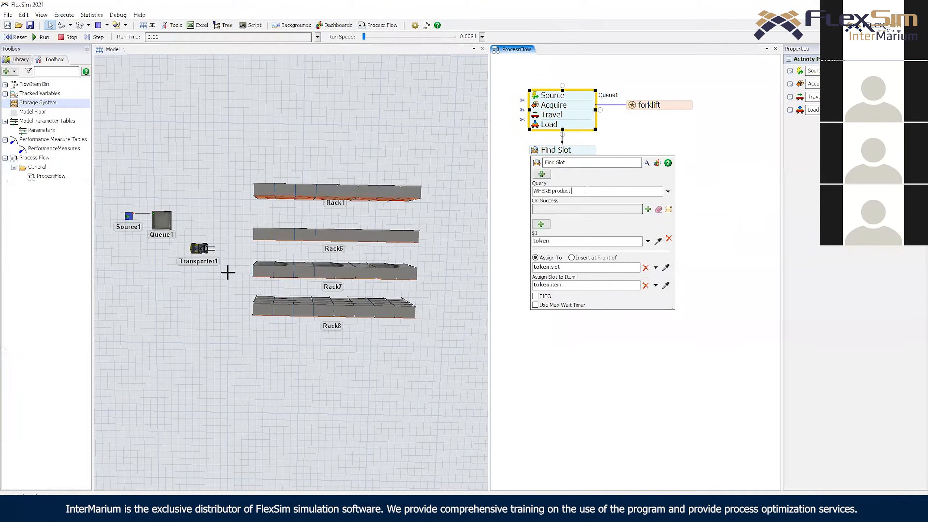
# Complete the Find Slot query as WHERE product == $1.box.Type
pyautogui.write('ken.')
pyautogui.press('BackSpace')
pyautogui.press('BackSpace')
pyautogui.press('BackSpace')
pyautogui.click(596, 190)
pyautogui.write('.box.Type')
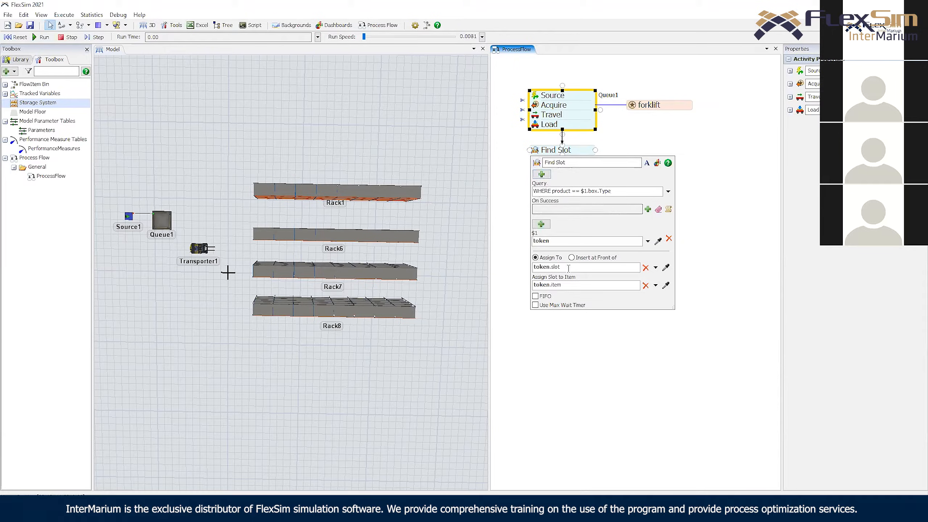
# Set Find Slot to assign the found slot to the item token.box
pyautogui.doubleClick(549, 267)
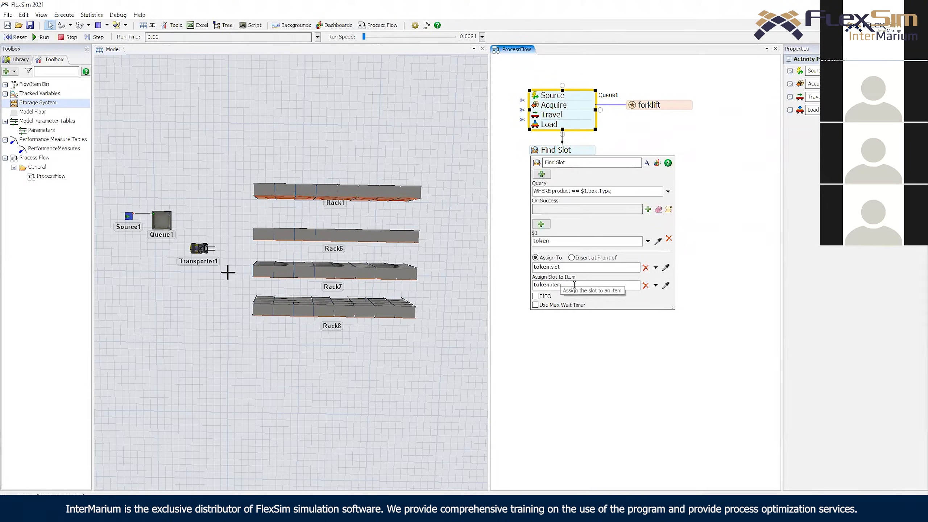
pyautogui.doubleClick(556, 285)
pyautogui.write('box')
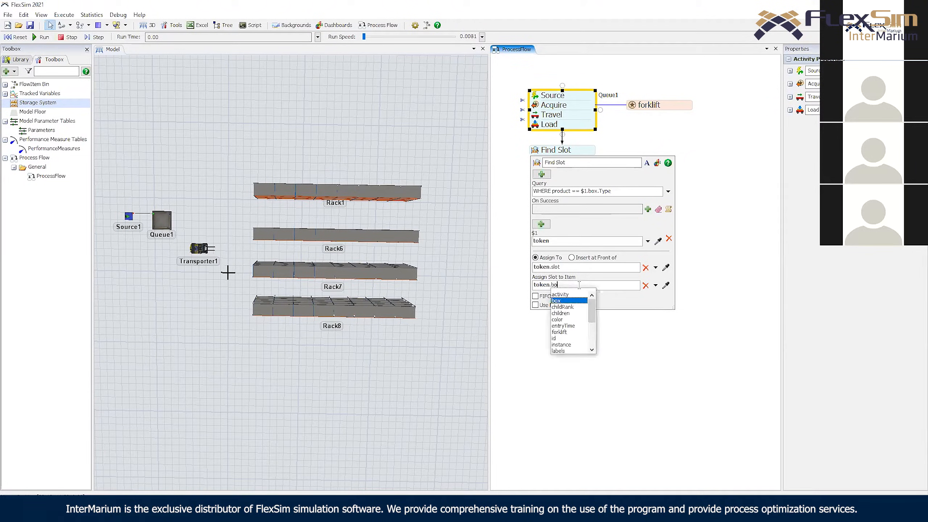
pyautogui.click(735, 189)
# Step and run the model, lower the run speed to 0, and inspect the token's labels at Find Slot
pyautogui.click(88, 39)
pyautogui.click(88, 40)
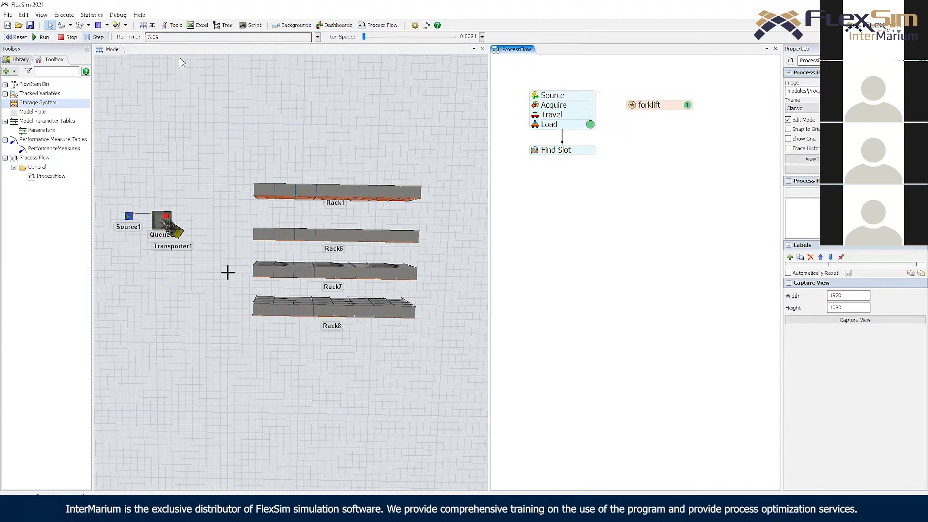
pyautogui.click(371, 37)
pyautogui.moveTo(371, 37); pyautogui.dragTo(362, 37)
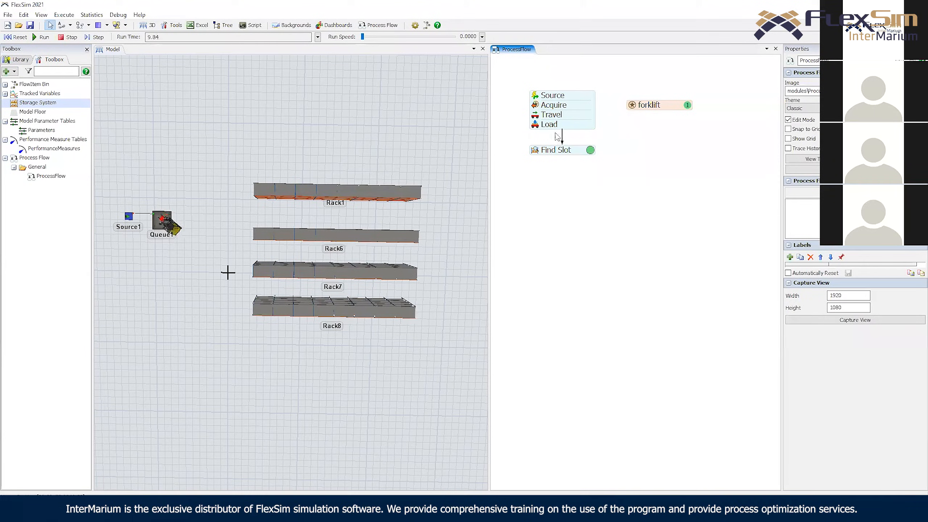
pyautogui.click(590, 150)
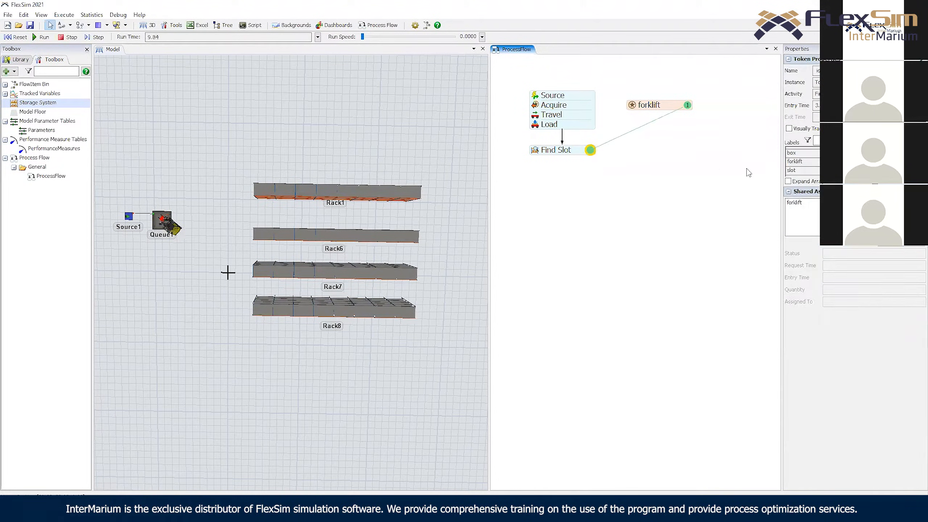
# Examine the token's slot label in the widened properties area and the rack bays and levels it can refer to
pyautogui.moveTo(782, 183); pyautogui.dragTo(706, 182)
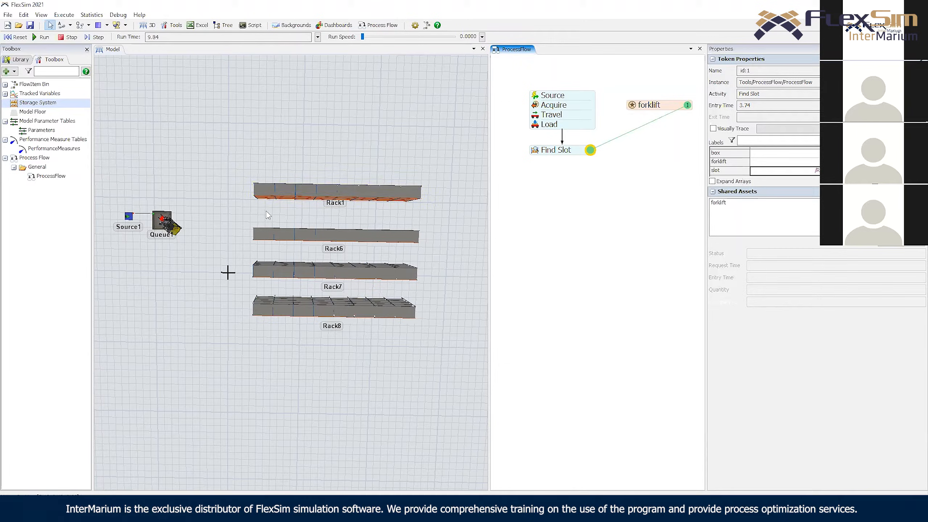
pyautogui.click(221, 213)
pyautogui.scroll(5, 250, 206)
pyautogui.moveTo(249, 203); pyautogui.dragTo(253, 193, button='right')
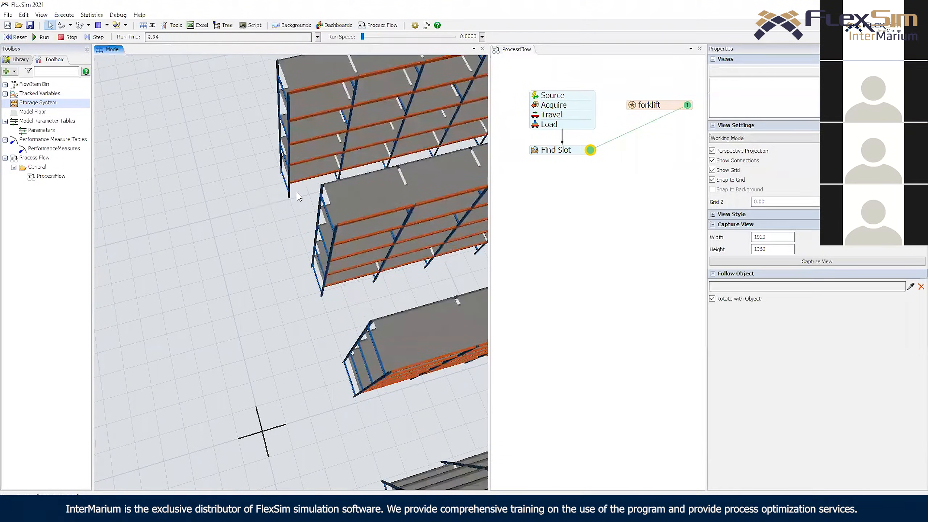
pyautogui.moveTo(399, 55); pyautogui.dragTo(373, 38, button='right')
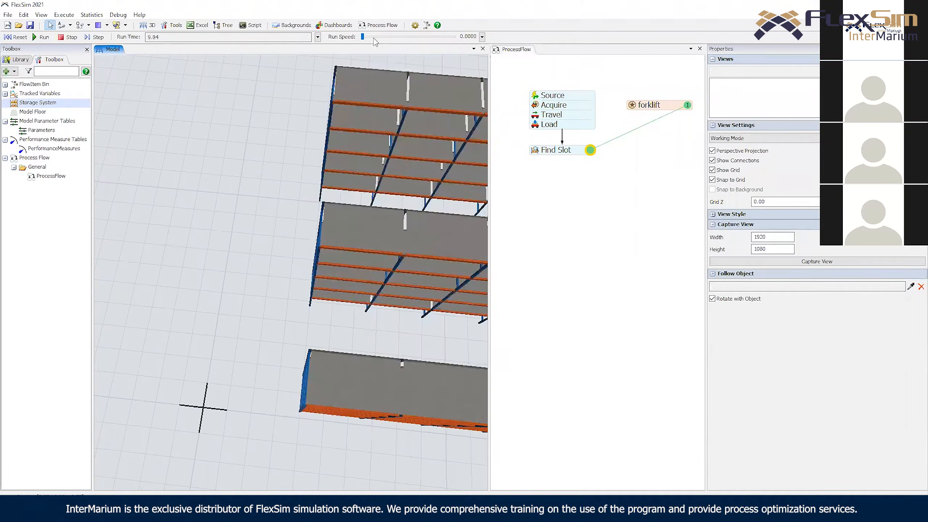
pyautogui.doubleClick(557, 150)
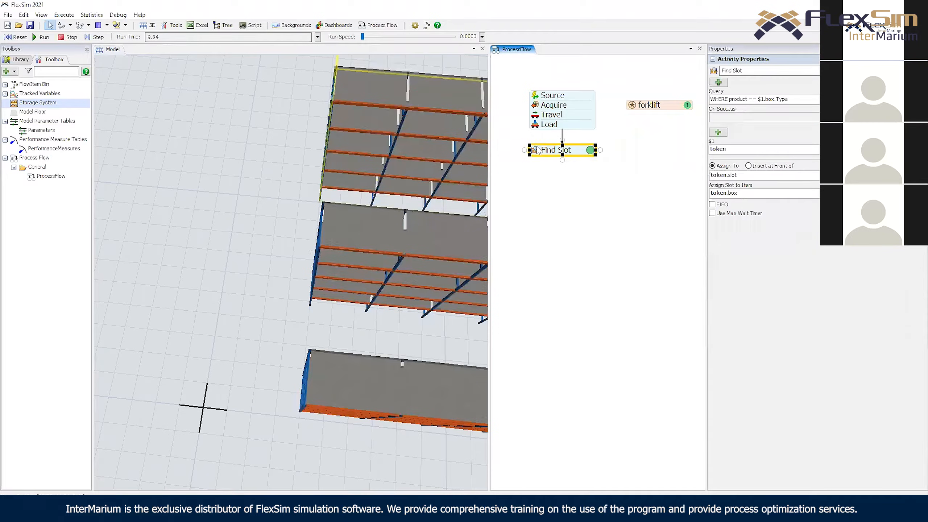
pyautogui.click(609, 146)
pyautogui.moveTo(278, 190); pyautogui.dragTo(317, 196, button='right')
pyautogui.scroll(-3, 333, 202)
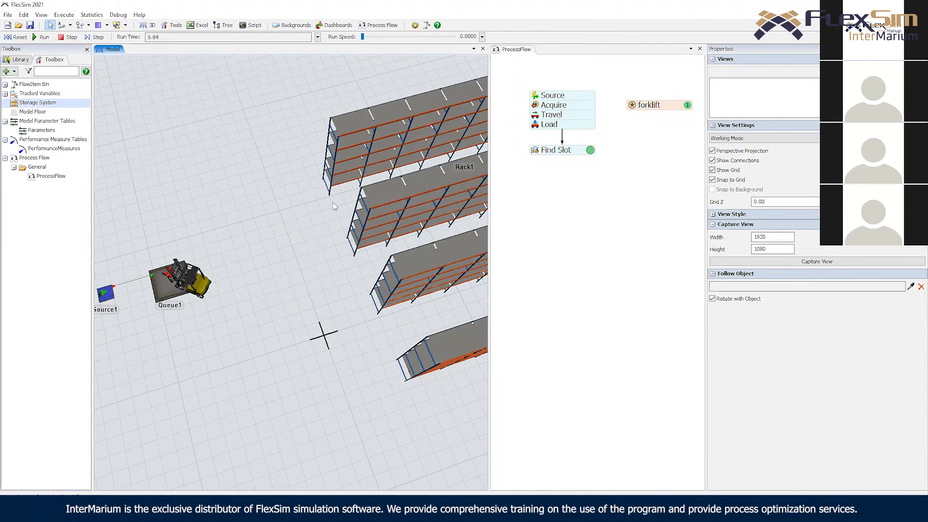
# Review the Find Slot query and slot assignment settings alongside an overview of the four racks
pyautogui.click(556, 151)
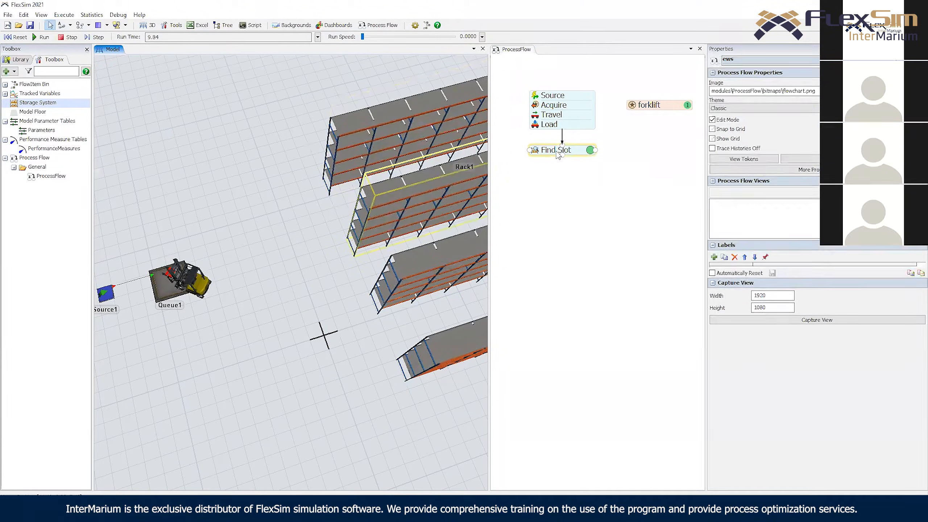
pyautogui.click(303, 252)
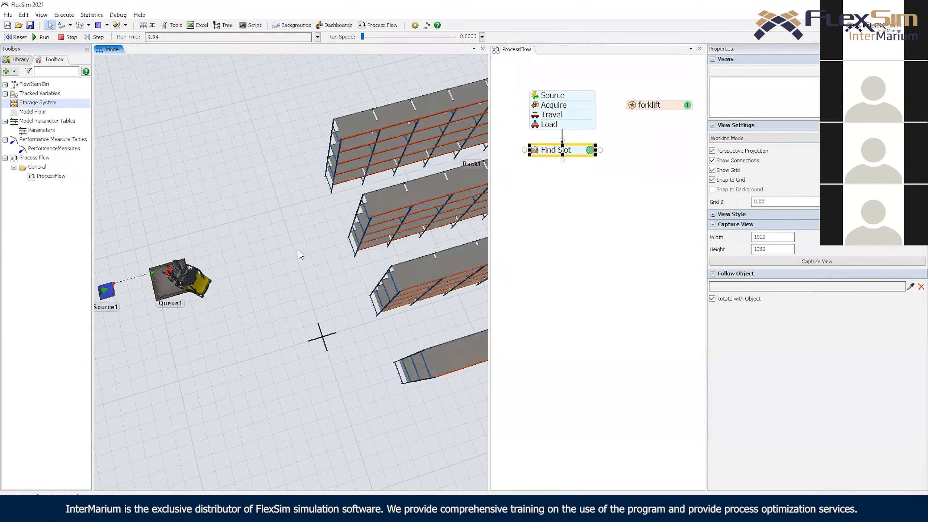
pyautogui.moveTo(303, 251); pyautogui.dragTo(311, 239, button='right')
pyautogui.scroll(-4, 311, 240)
pyautogui.moveTo(287, 236); pyautogui.dragTo(152, 210)
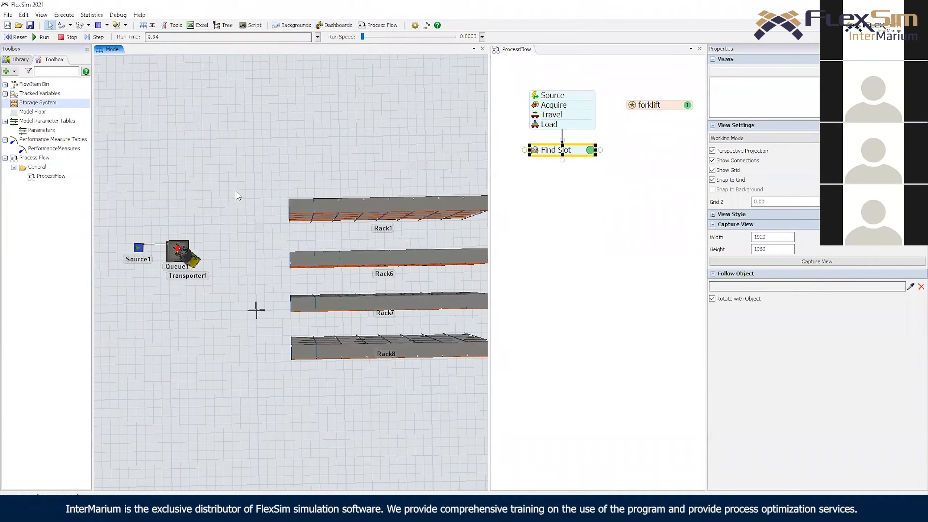
pyautogui.doubleClick(538, 152)
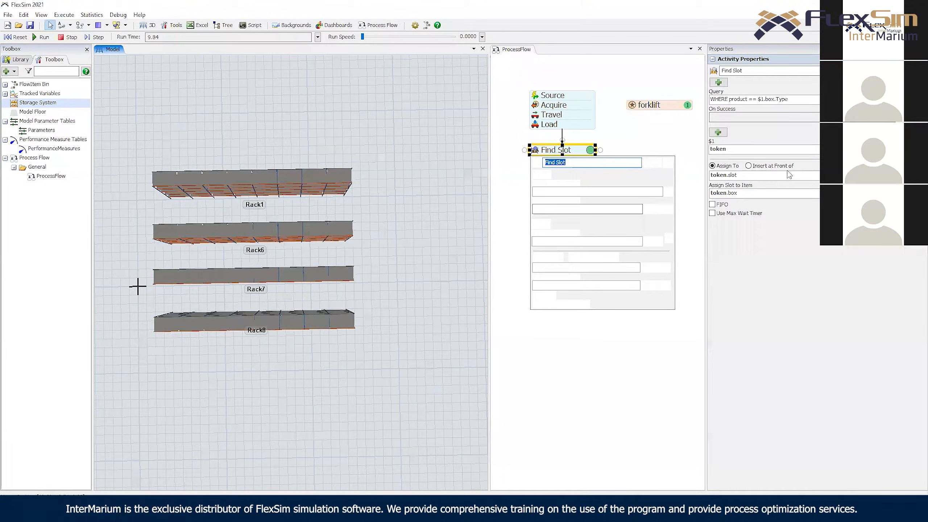
pyautogui.click(590, 150)
pyautogui.click(529, 190)
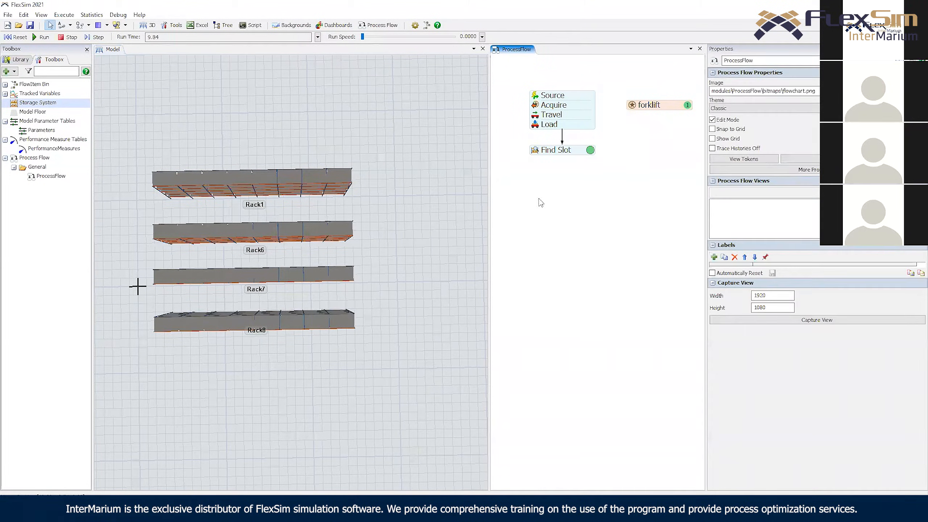
# Reset the model, add an Assign Labels activity named Rack adress below Find Slot, and connect Find Slot to it
pyautogui.click(16, 37)
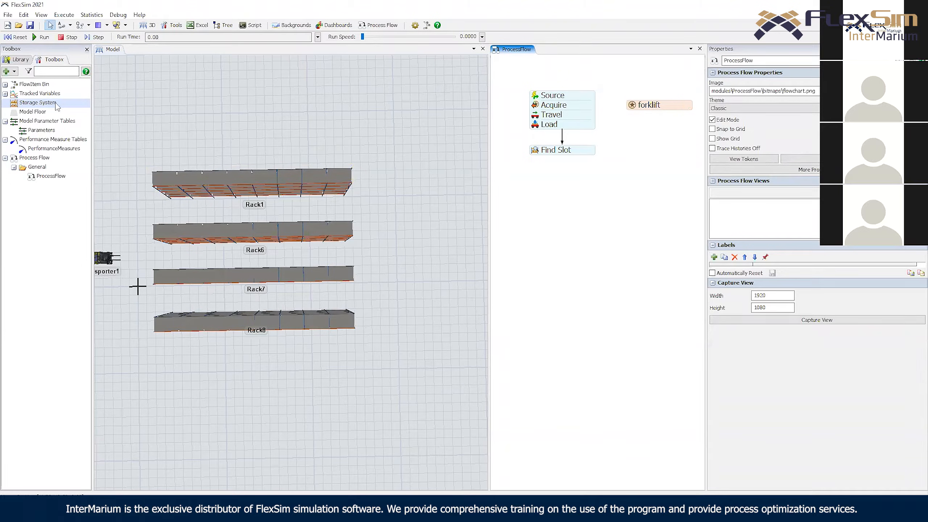
pyautogui.click(29, 60)
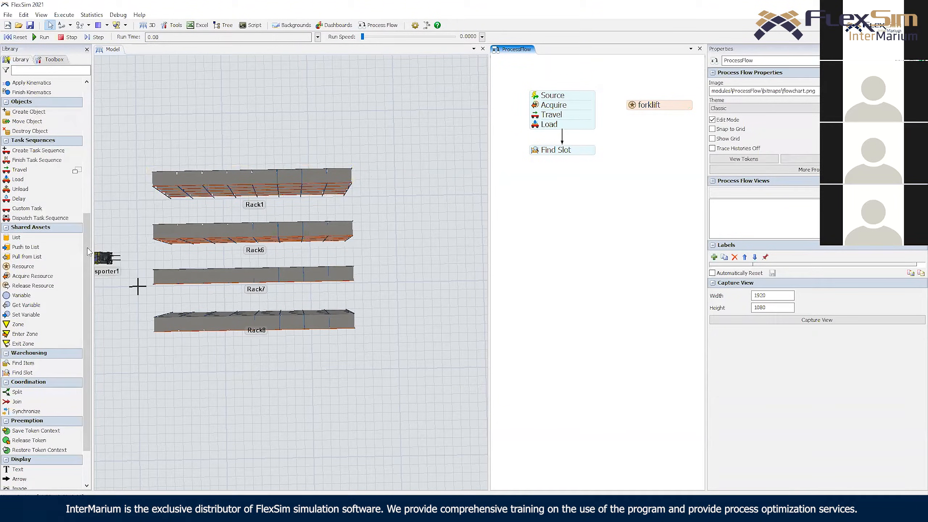
pyautogui.scroll(4, 89, 269)
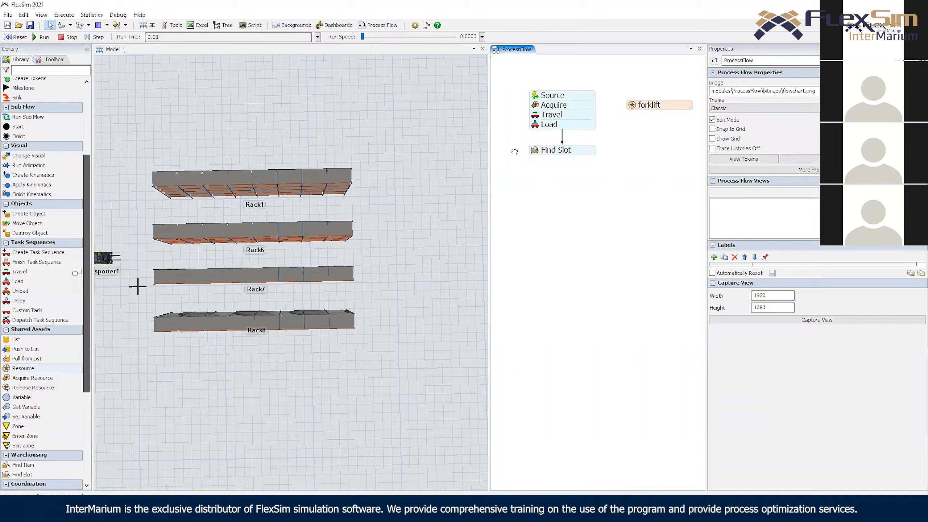
pyautogui.moveTo(28, 127); pyautogui.dragTo(553, 181)
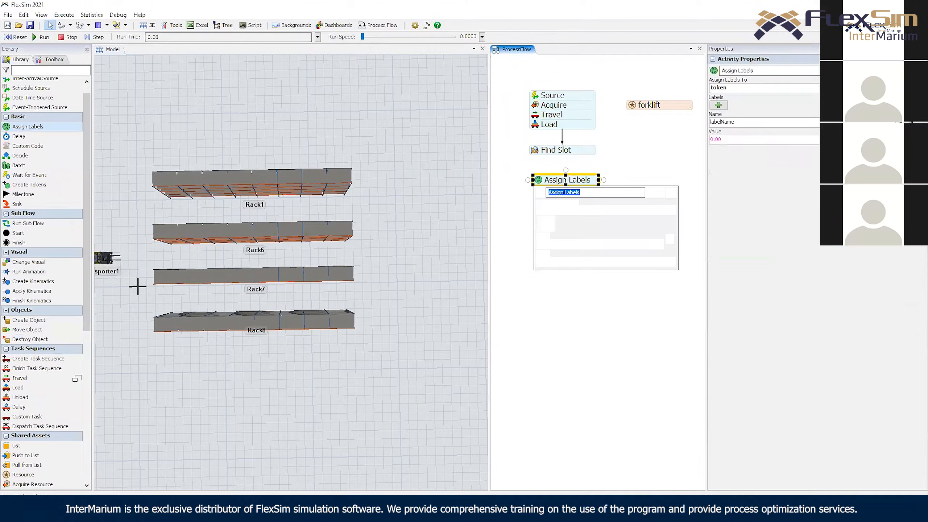
pyautogui.write('Rack adress')
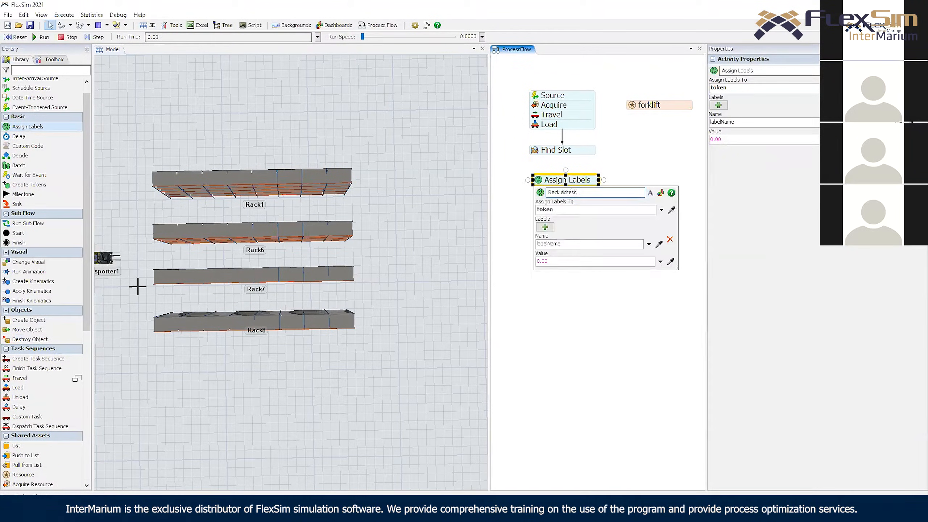
pyautogui.click(588, 165)
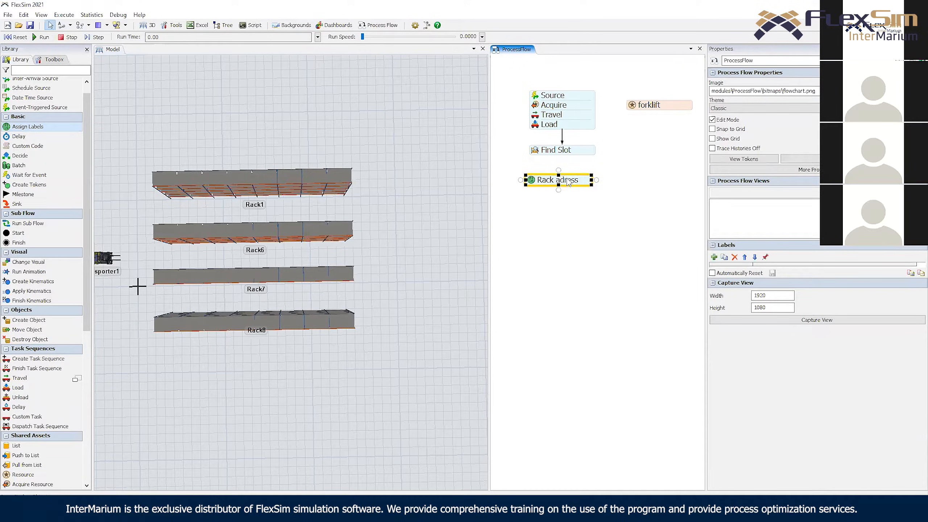
pyautogui.moveTo(562, 156)
pyautogui.mouseDown()
pyautogui.moveTo(561, 176)
pyautogui.moveTo(579, 170)
pyautogui.moveTo(559, 176)
pyautogui.mouseUp()
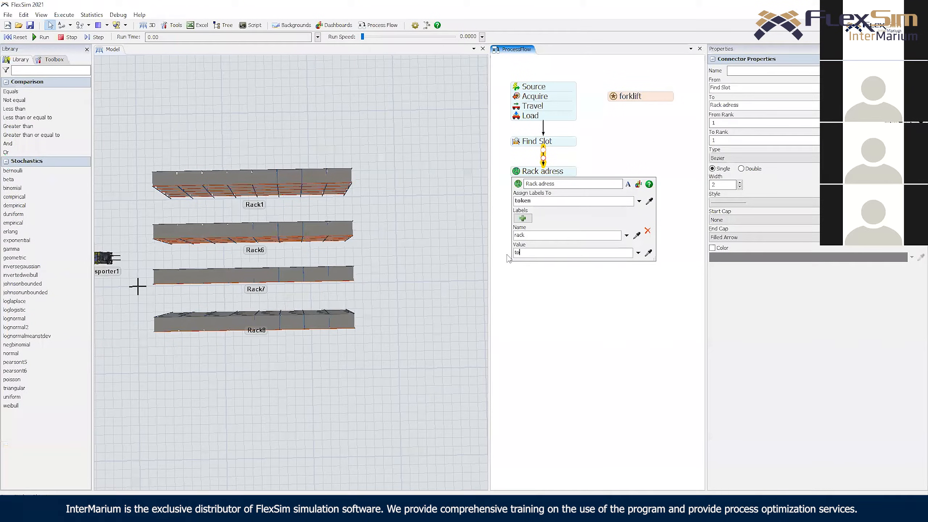
# Set the rack label's value in Rack adress to token.slot.as(Storage.Slot).storageObject
pyautogui.write('ken.slot')
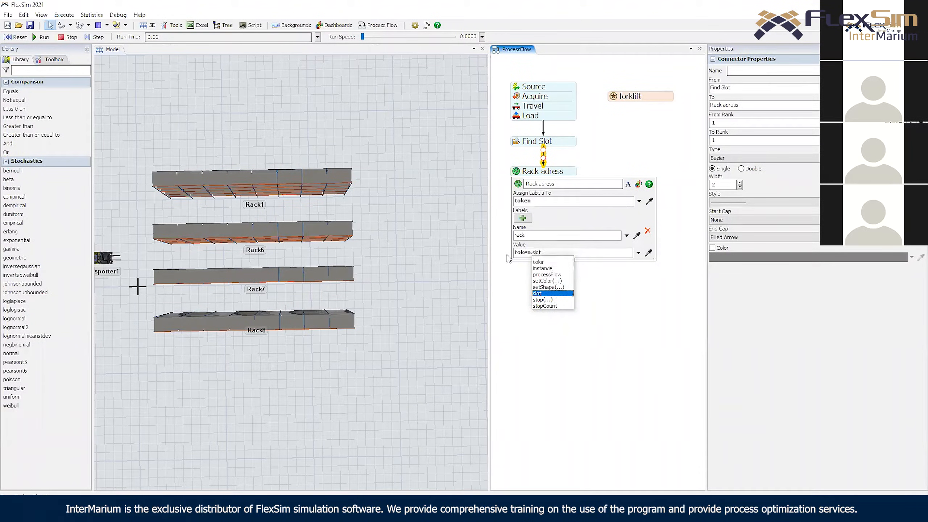
pyautogui.write('.as')
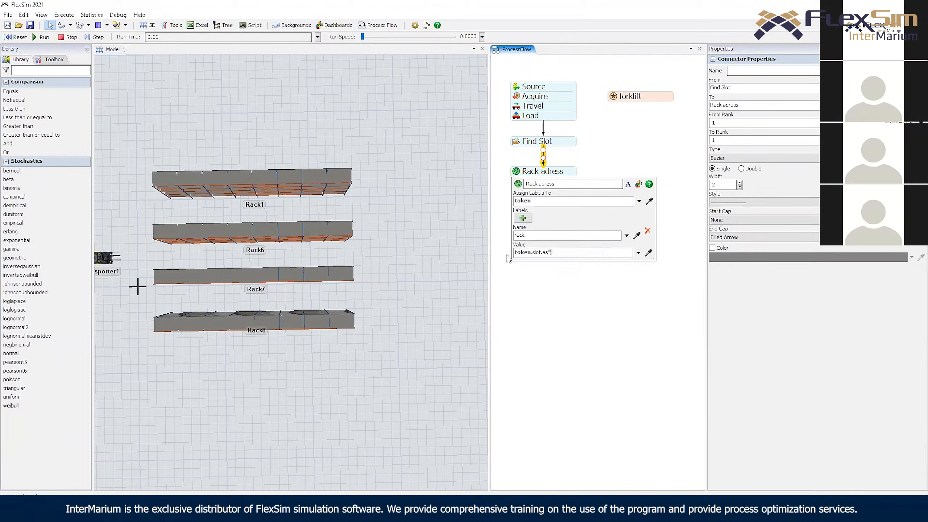
pyautogui.write('(Storage.Slot).sto')
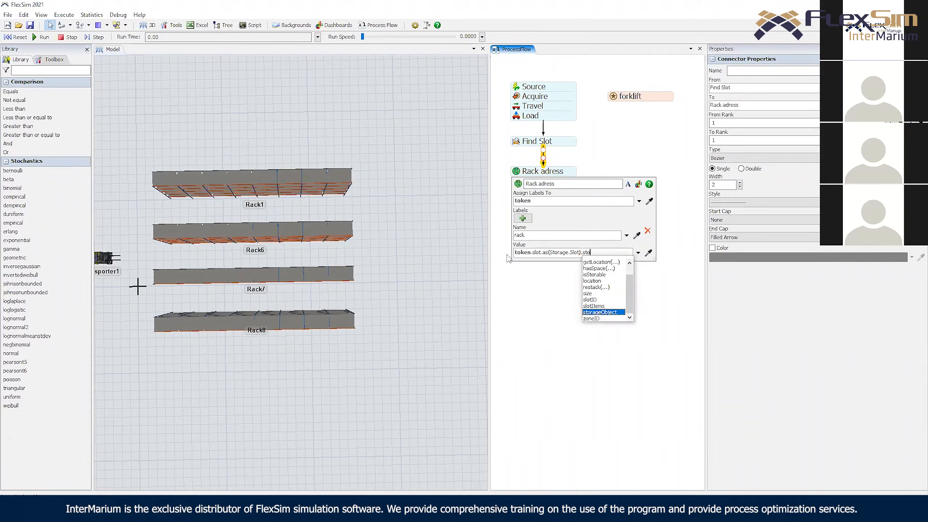
pyautogui.press('Return')
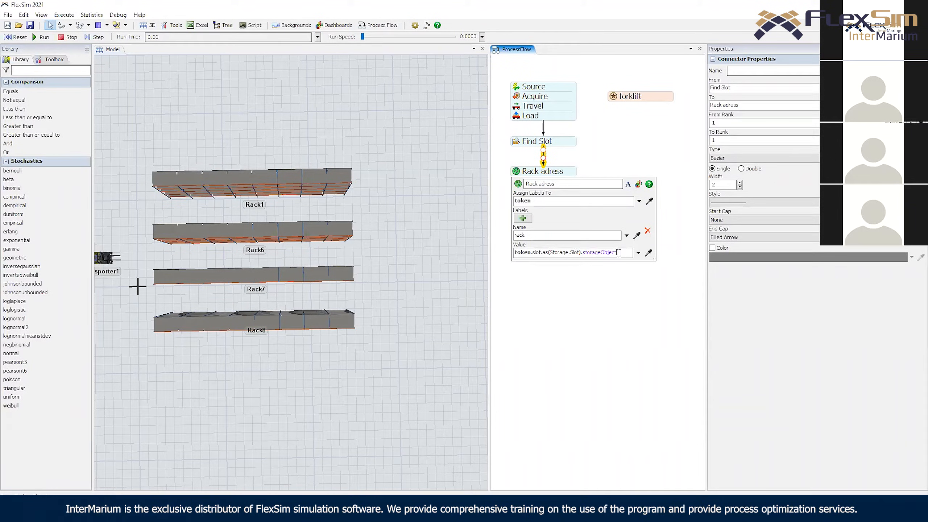
pyautogui.moveTo(618, 252); pyautogui.dragTo(503, 254)
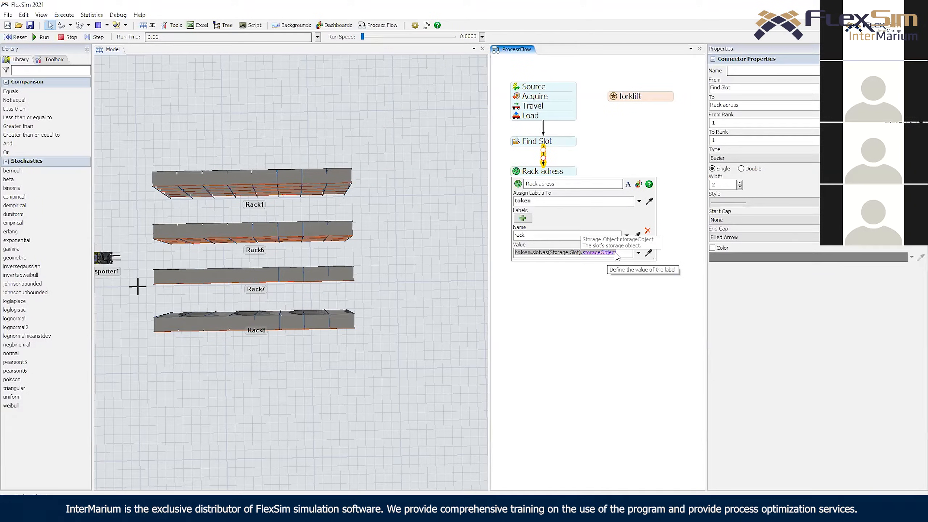
pyautogui.moveTo(617, 252); pyautogui.dragTo(582, 255)
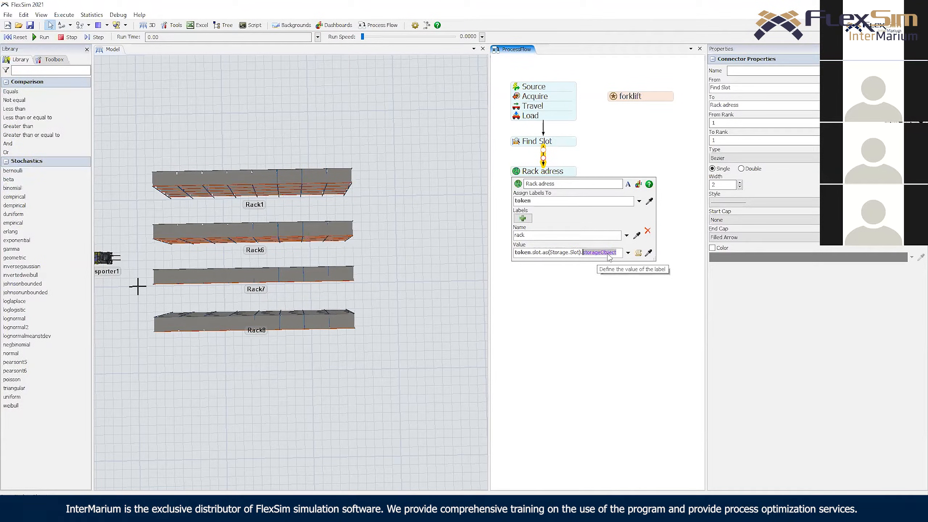
pyautogui.click(612, 155)
# Run the model, inspect the token's rack label at Rack adress, and reset the model
pyautogui.click(42, 37)
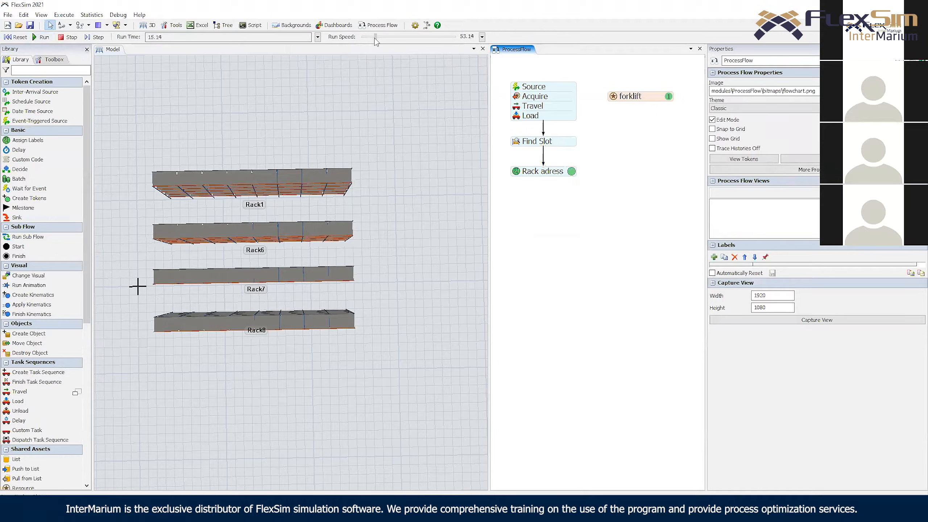
pyautogui.click(572, 172)
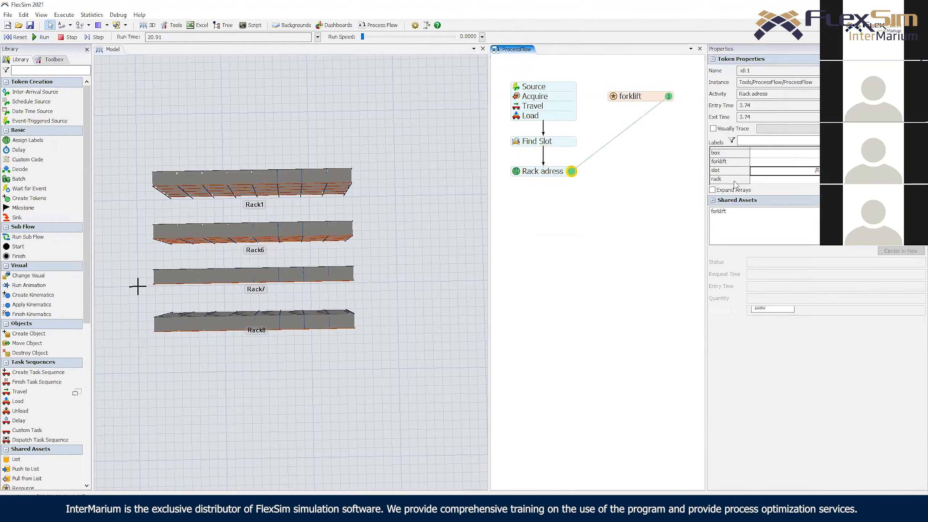
pyautogui.click(767, 180)
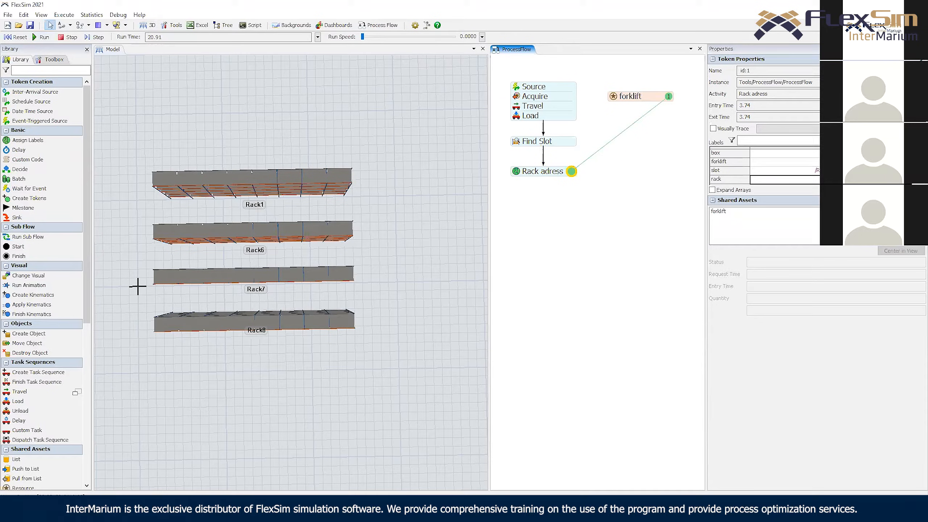
pyautogui.click(607, 209)
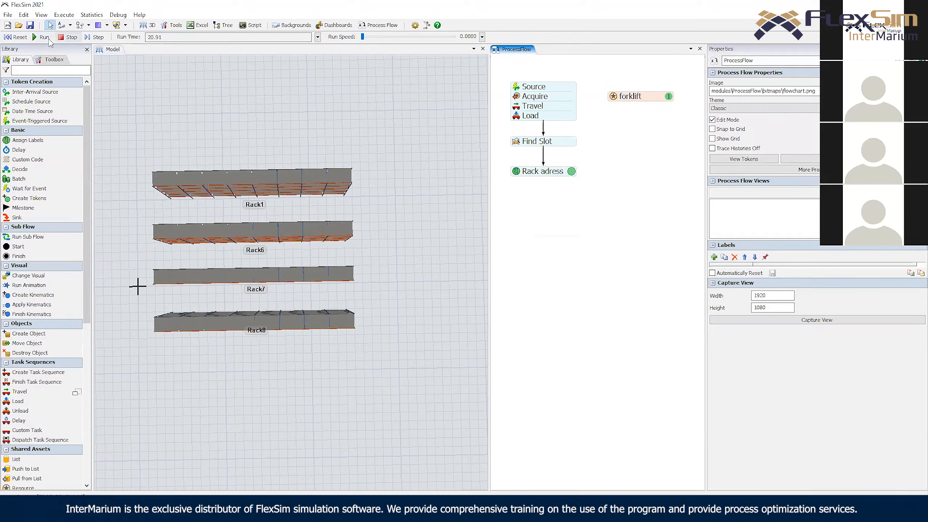
pyautogui.click(16, 37)
# Add a Travel activity beneath Rack adress with token.forklift as executer and token.rack as destination
pyautogui.moveTo(510, 193); pyautogui.dragTo(537, 193)
pyautogui.doubleClick(561, 190)
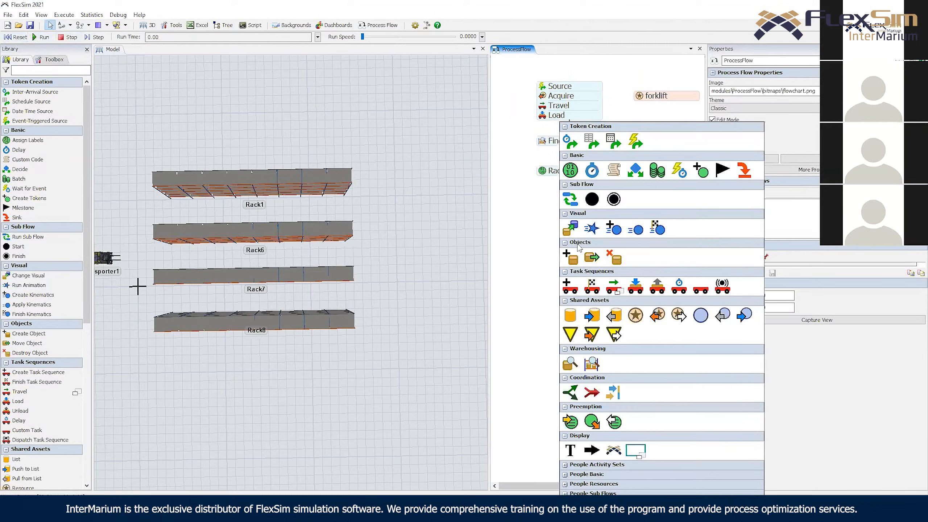
pyautogui.click(614, 286)
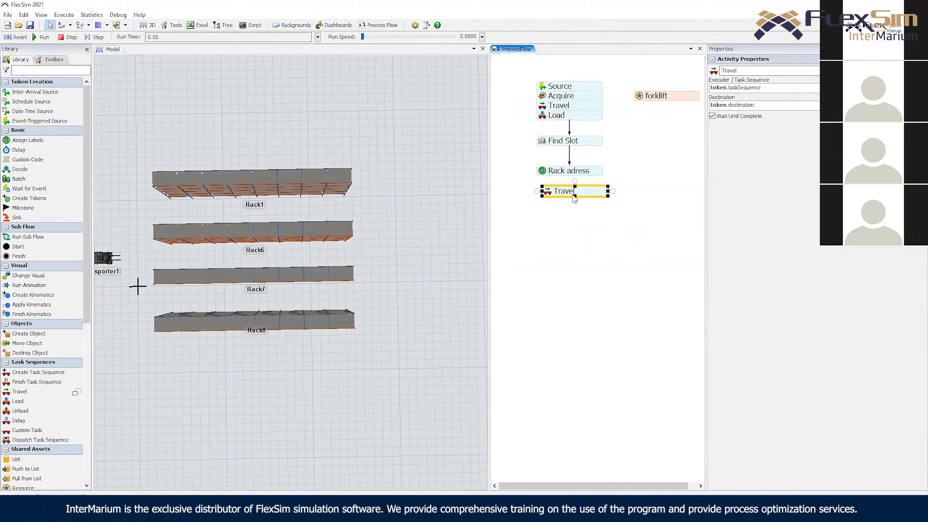
pyautogui.click(665, 210)
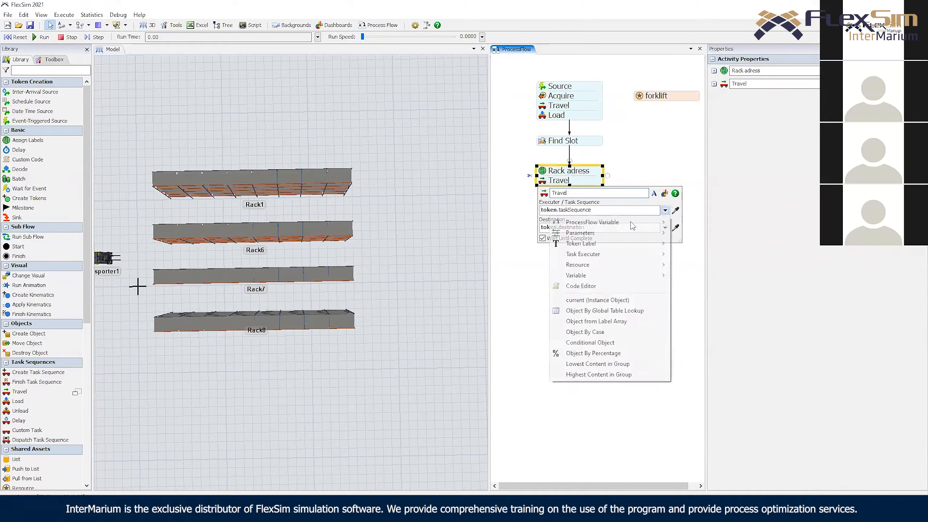
pyautogui.click(694, 245)
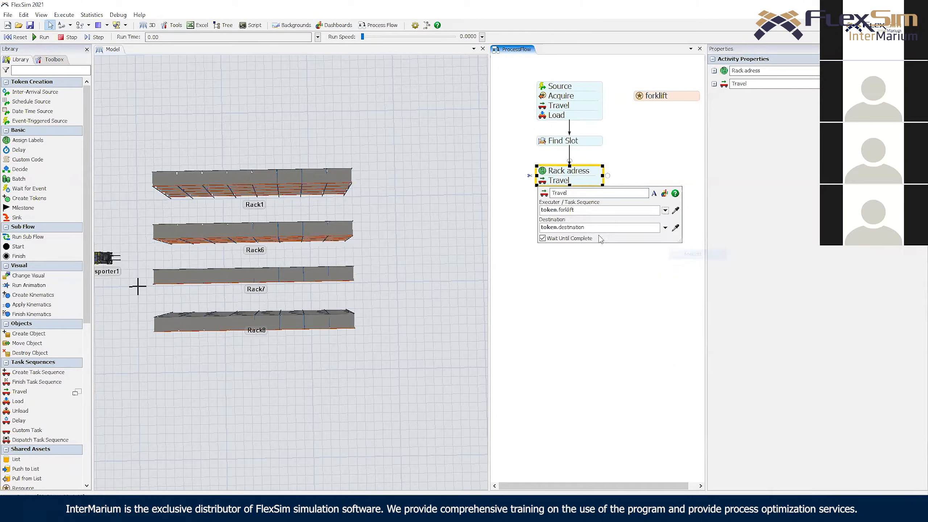
pyautogui.click(665, 227)
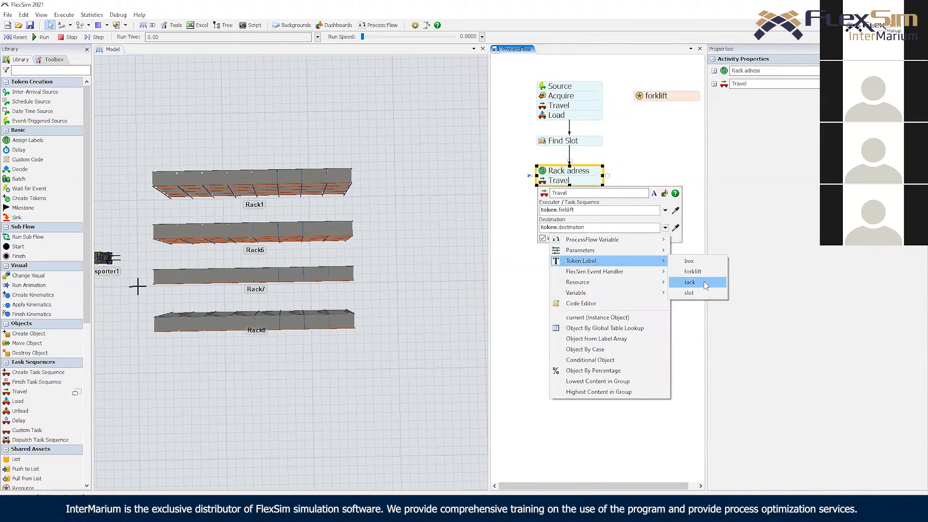
pyautogui.click(704, 282)
pyautogui.click(633, 305)
# Add an Unload activity to the block directly beneath the second Travel activity
pyautogui.doubleClick(564, 222)
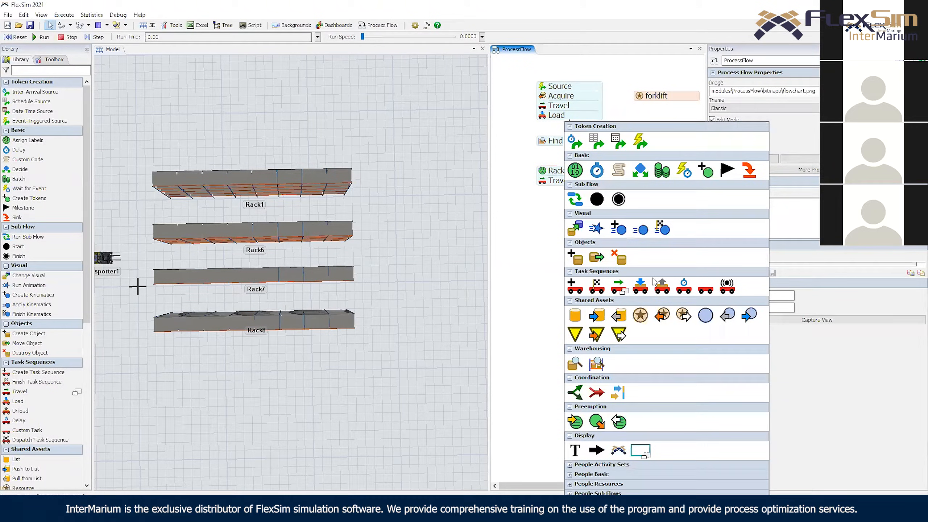
pyautogui.click(662, 287)
pyautogui.moveTo(568, 223); pyautogui.dragTo(545, 190)
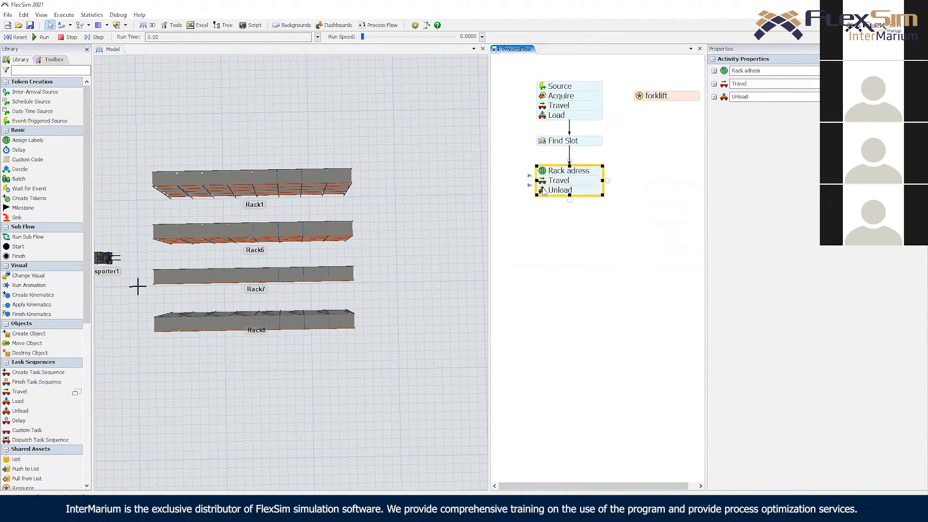
# Configure Unload with token.forklift as executer, token.box as item and token.rack as station
pyautogui.click(543, 190)
pyautogui.click(665, 220)
pyautogui.moveTo(654, 253)
pyautogui.click(691, 263)
pyautogui.click(665, 237)
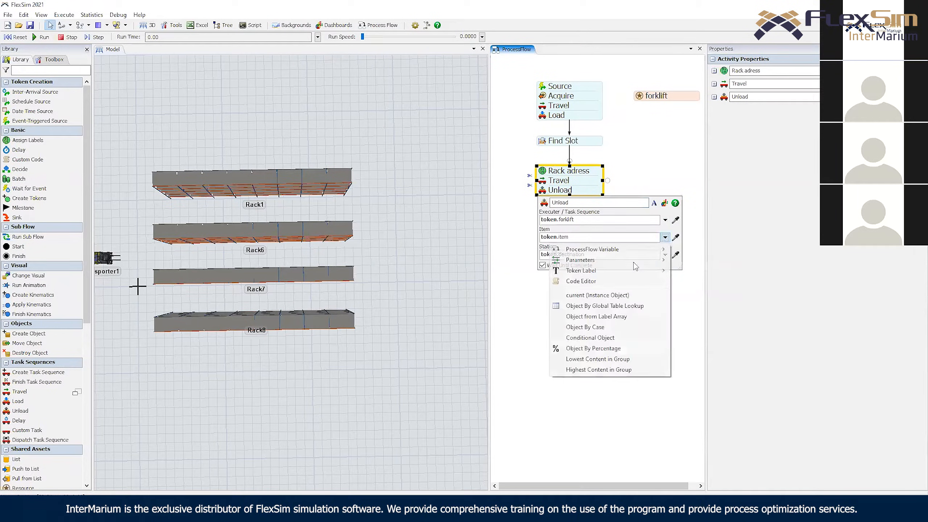
pyautogui.moveTo(654, 270)
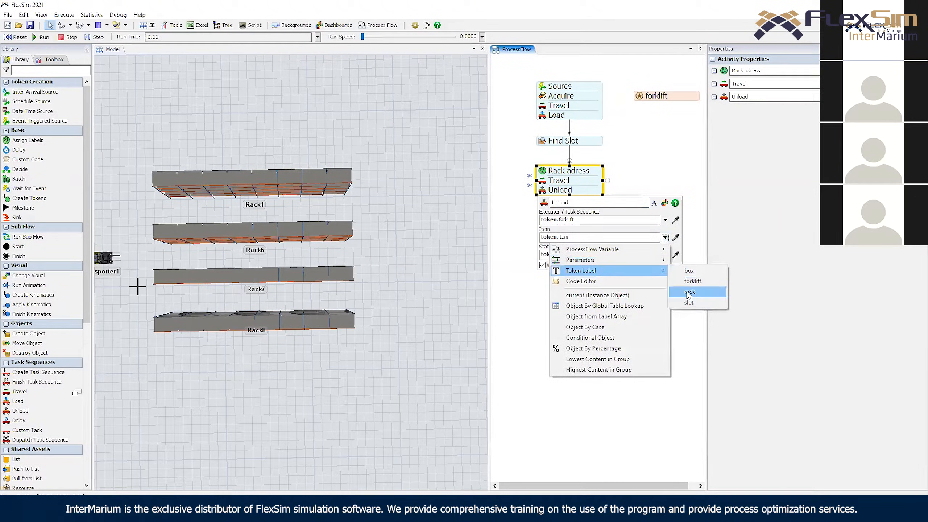
pyautogui.click(687, 271)
pyautogui.click(665, 255)
pyautogui.moveTo(647, 289)
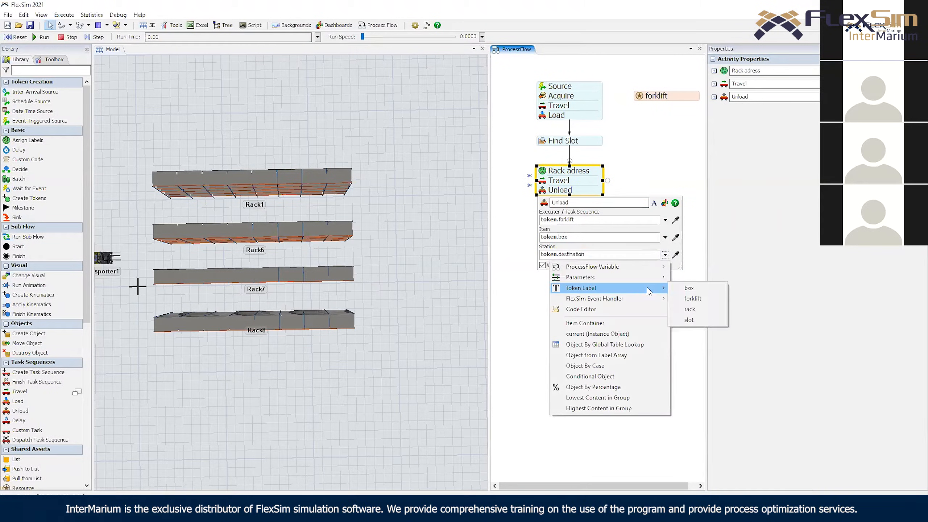
pyautogui.click(697, 310)
pyautogui.click(593, 299)
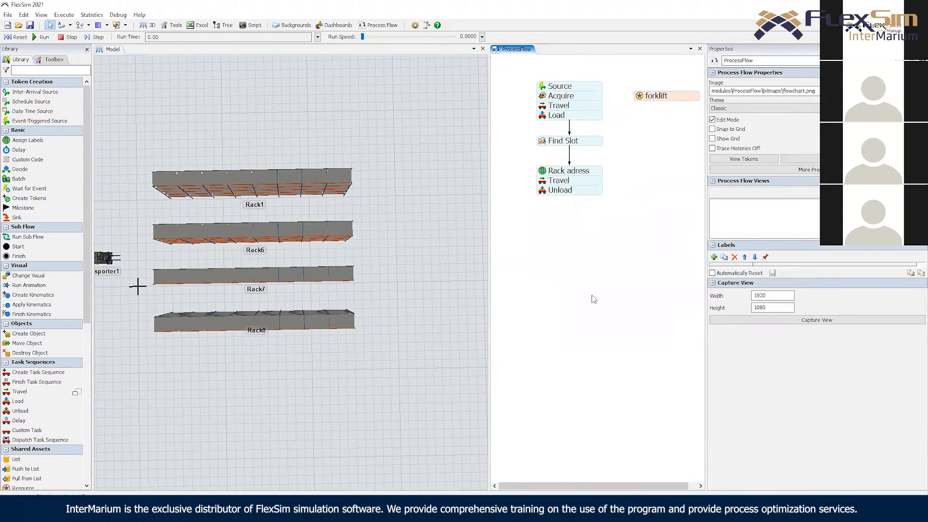
# Add a Release activity beneath Unload that releases the resource assigned to token.forklift
pyautogui.doubleClick(562, 216)
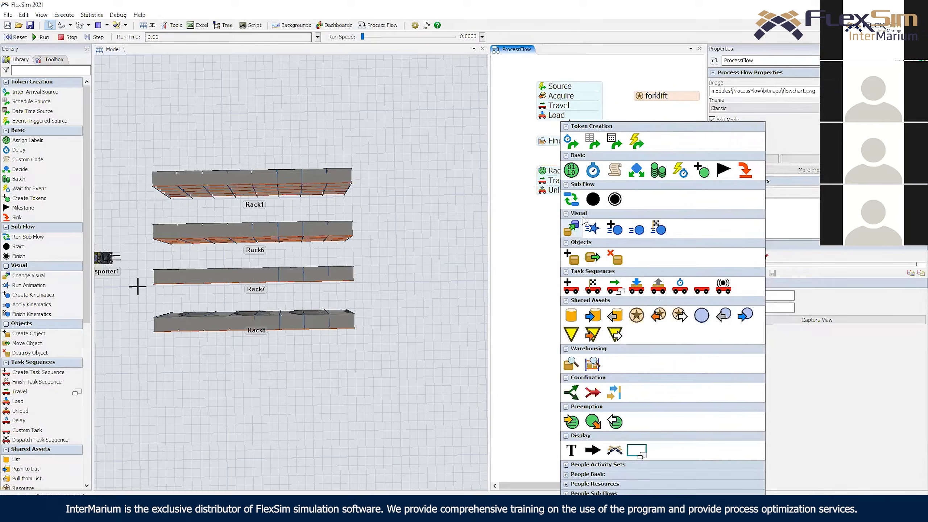
pyautogui.click(680, 315)
pyautogui.moveTo(569, 214); pyautogui.dragTo(547, 200)
pyautogui.click(542, 200)
pyautogui.click(665, 229)
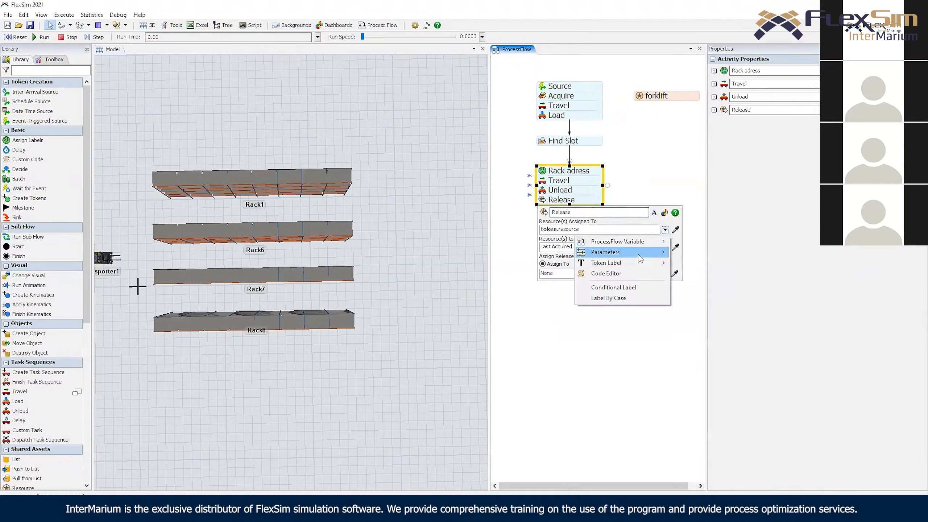
pyautogui.moveTo(660, 261)
pyautogui.click(691, 274)
pyautogui.click(648, 176)
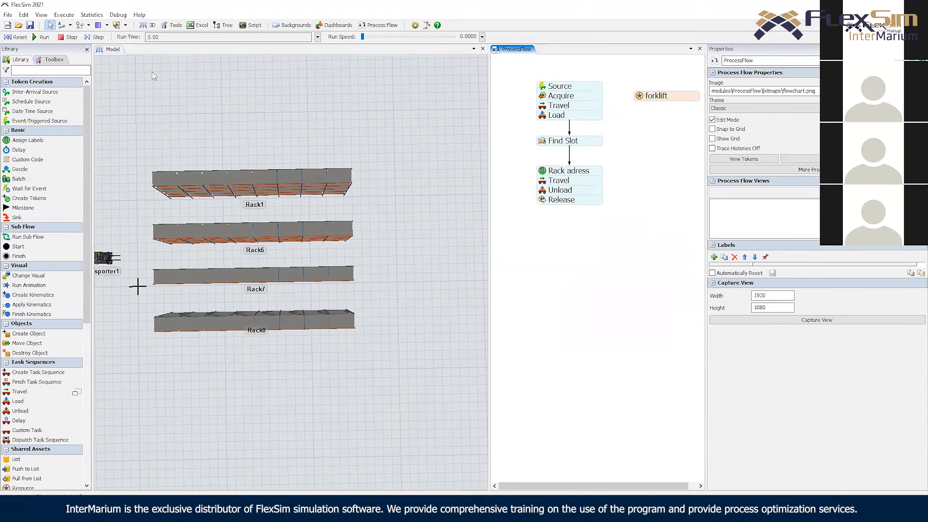
# Run the model at increased speed, observe the forklift storing boxes in the racks, then slow the run down
pyautogui.click(347, 114)
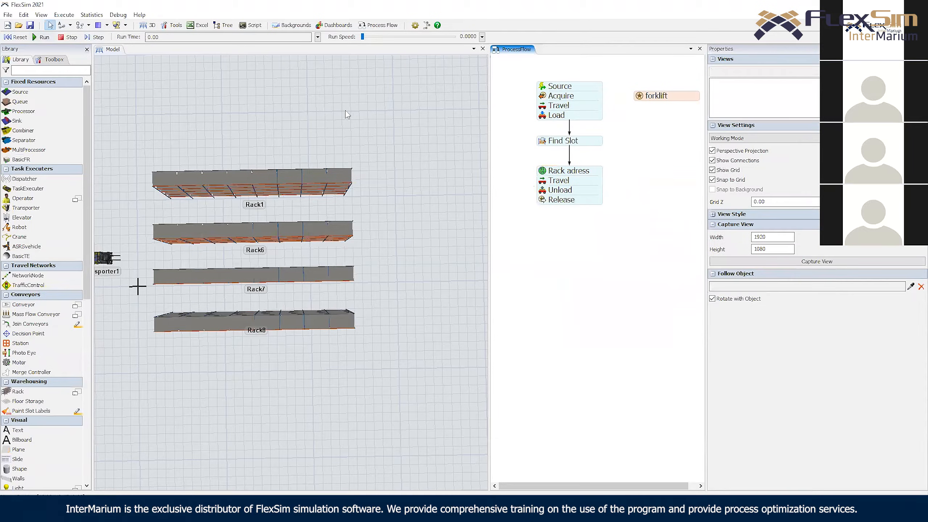
pyautogui.moveTo(138, 287); pyautogui.dragTo(242, 279)
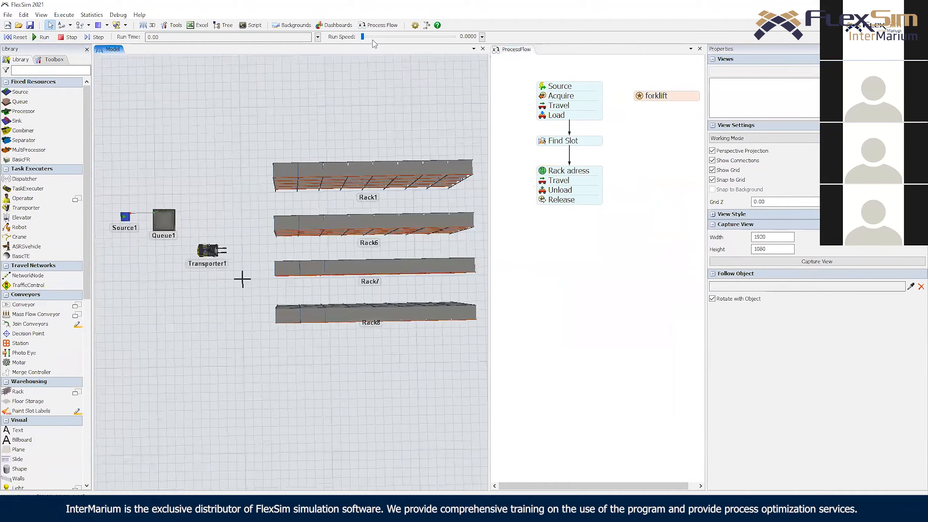
pyautogui.moveTo(383, 47); pyautogui.dragTo(389, 47)
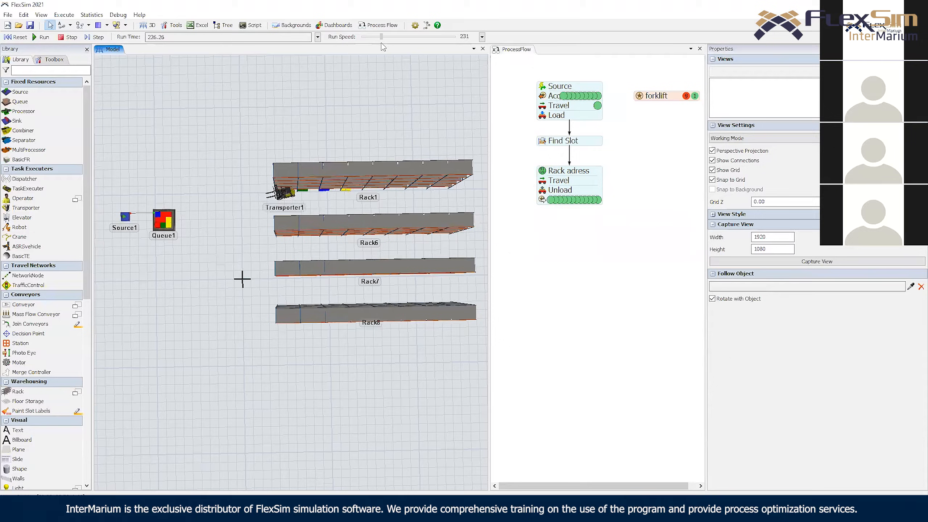
pyautogui.moveTo(384, 81); pyautogui.dragTo(383, 92, button='right')
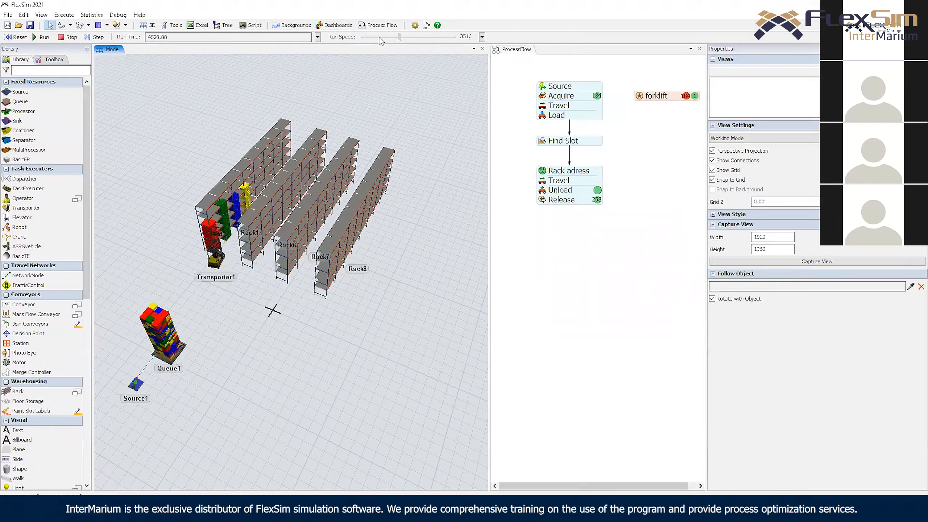
pyautogui.click(368, 37)
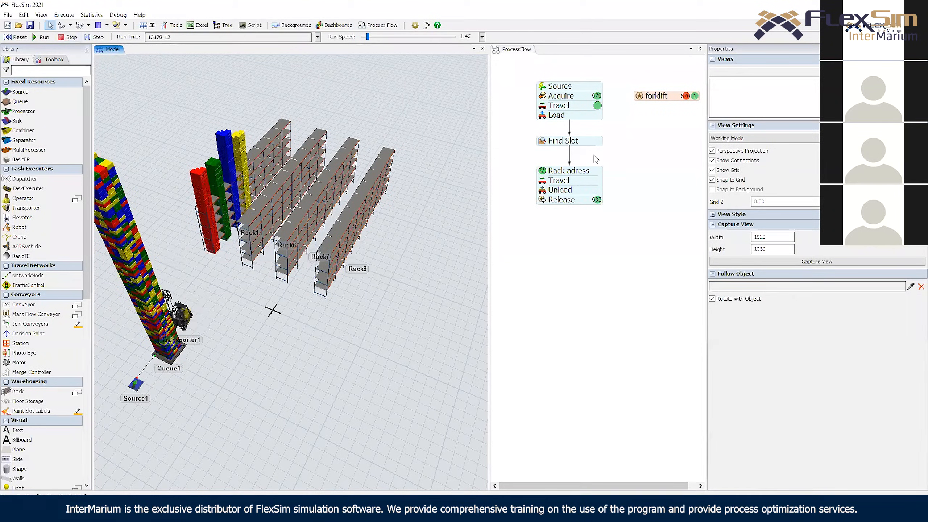
# Examine the box, slot and rack labels of several tokens waiting at Release
pyautogui.click(597, 201)
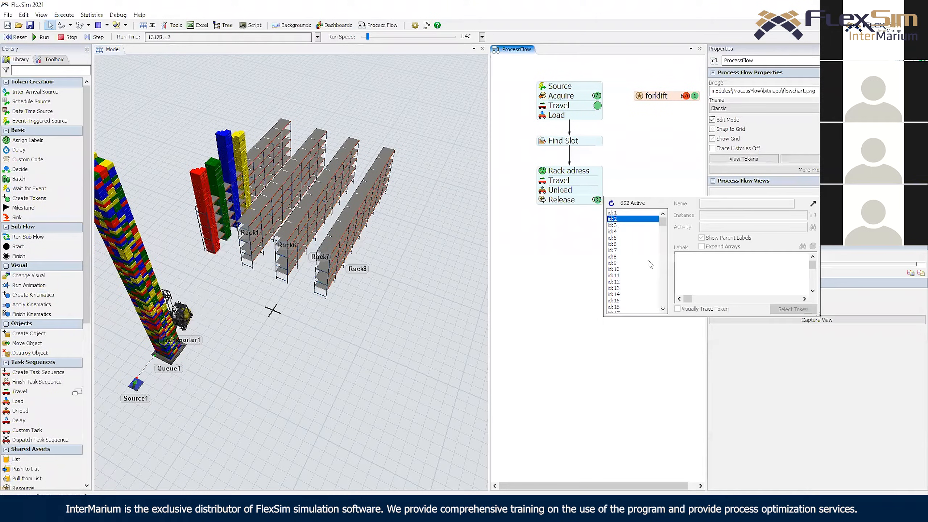
pyautogui.click(646, 251)
pyautogui.click(653, 295)
pyautogui.scroll(-15, 653, 264)
pyautogui.click(654, 281)
pyautogui.moveTo(662, 227); pyautogui.dragTo(661, 276)
pyautogui.click(649, 275)
pyautogui.click(634, 283)
pyautogui.click(633, 295)
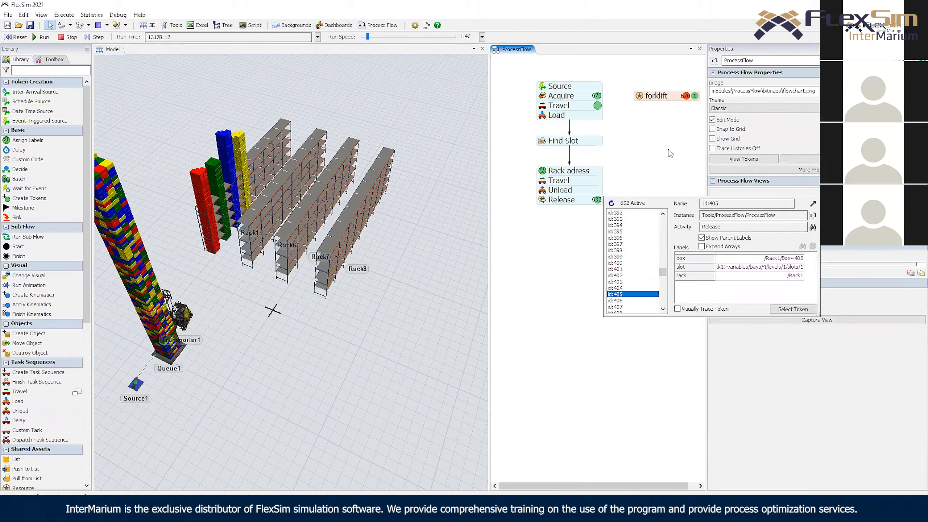
# Stop and reset the model, and sort the Find Slot query by Bay ID with ORDER BY slot.bayID ASC
pyautogui.click(541, 142)
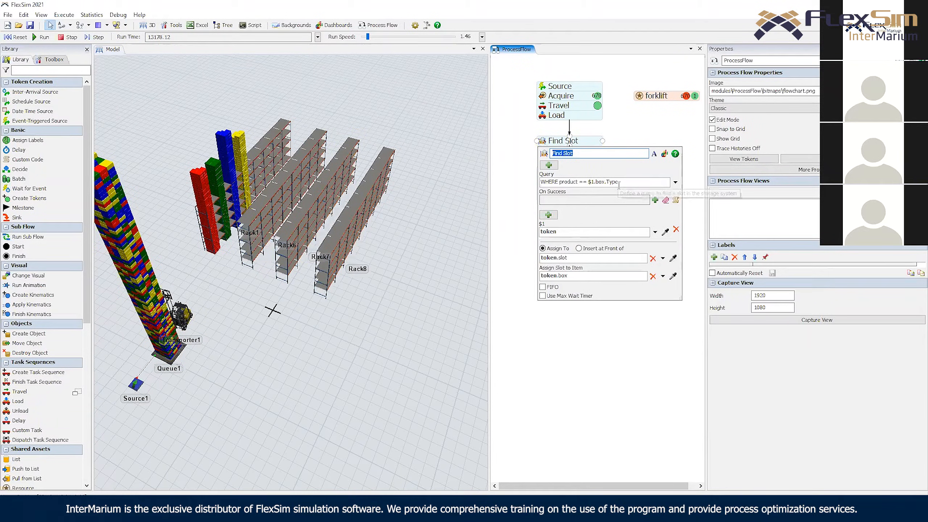
pyautogui.click(71, 37)
pyautogui.click(16, 37)
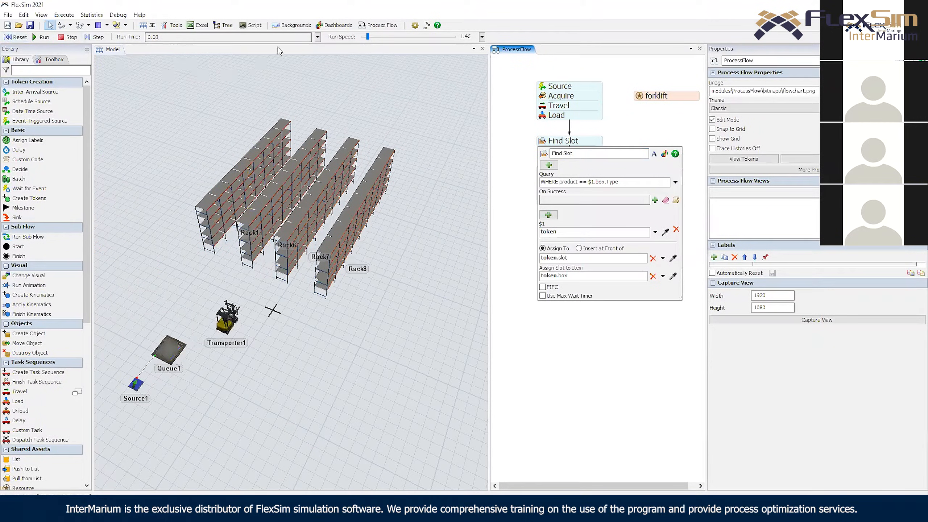
pyautogui.click(675, 182)
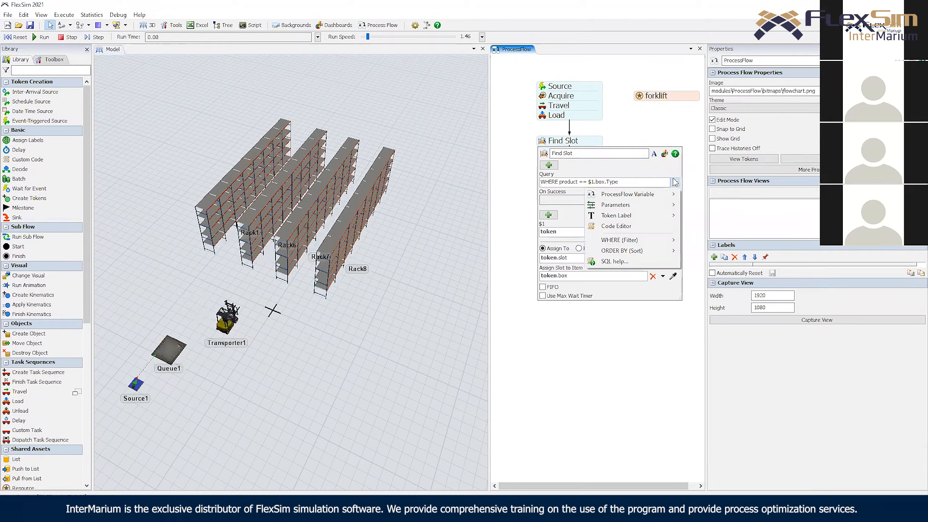
pyautogui.moveTo(656, 244)
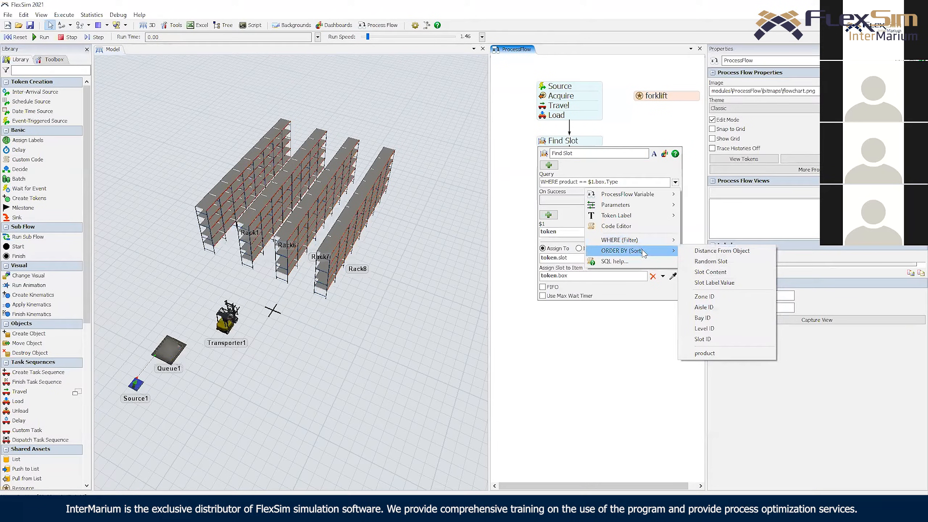
pyautogui.click(734, 316)
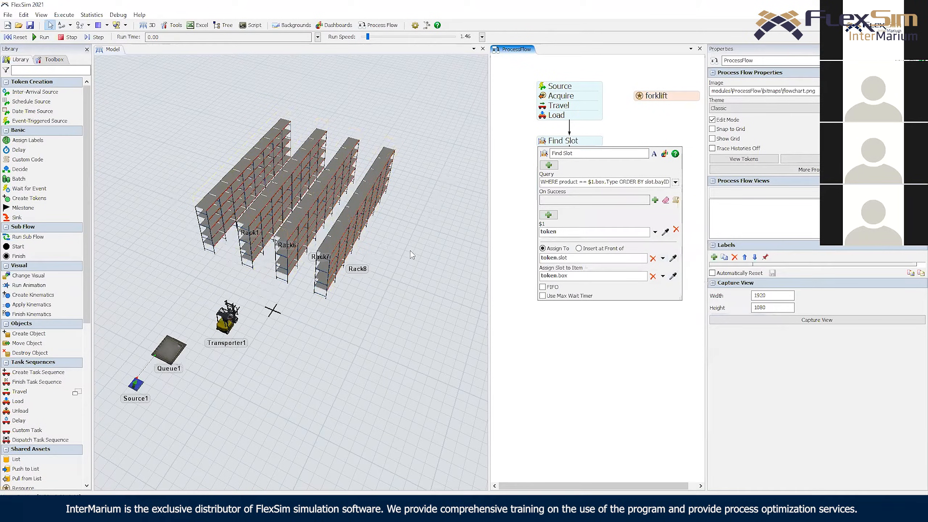
pyautogui.click(285, 259)
pyautogui.click(286, 261)
pyautogui.click(322, 272)
pyautogui.moveTo(237, 272); pyautogui.dragTo(242, 278)
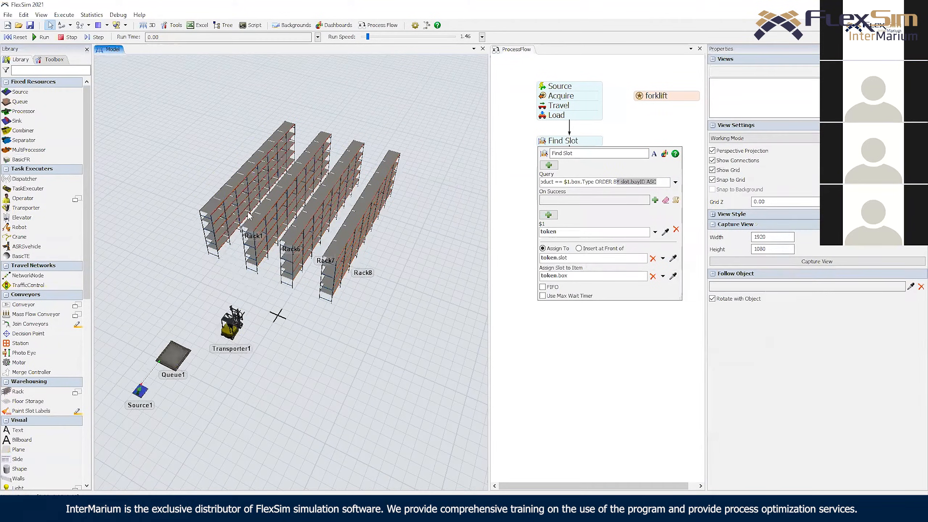
pyautogui.scroll(5, 248, 215)
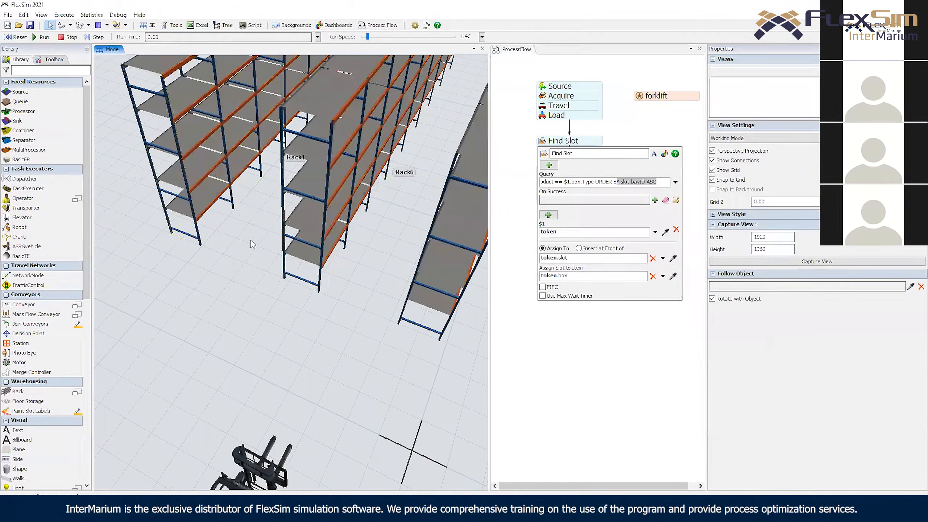
pyautogui.scroll(-3, 251, 240)
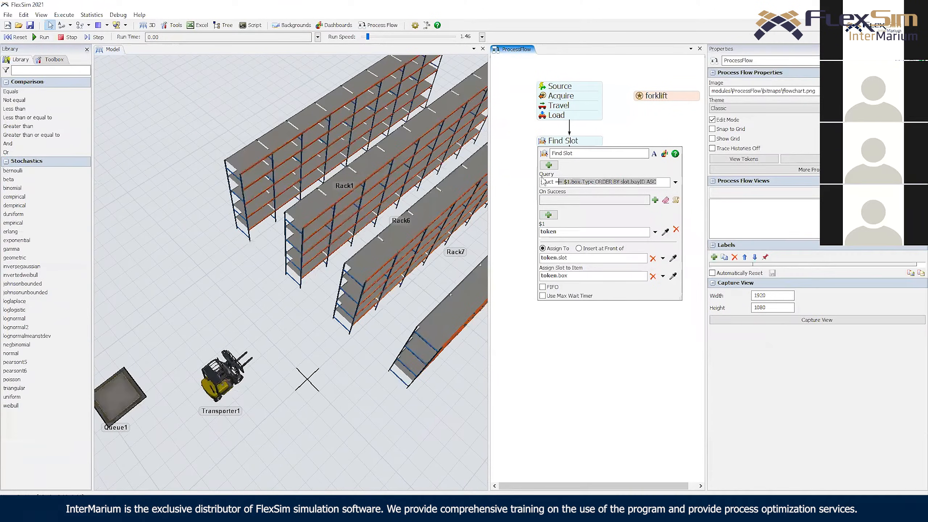
# Add a Slot with Space filter to the Find Slot query, written as AND slot.hasSpace($1.box)
pyautogui.click(676, 181)
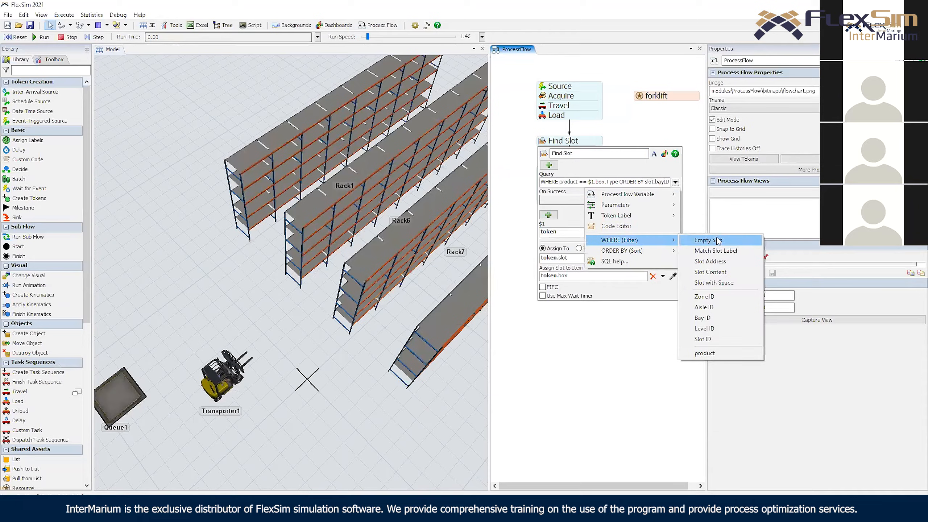
pyautogui.click(725, 282)
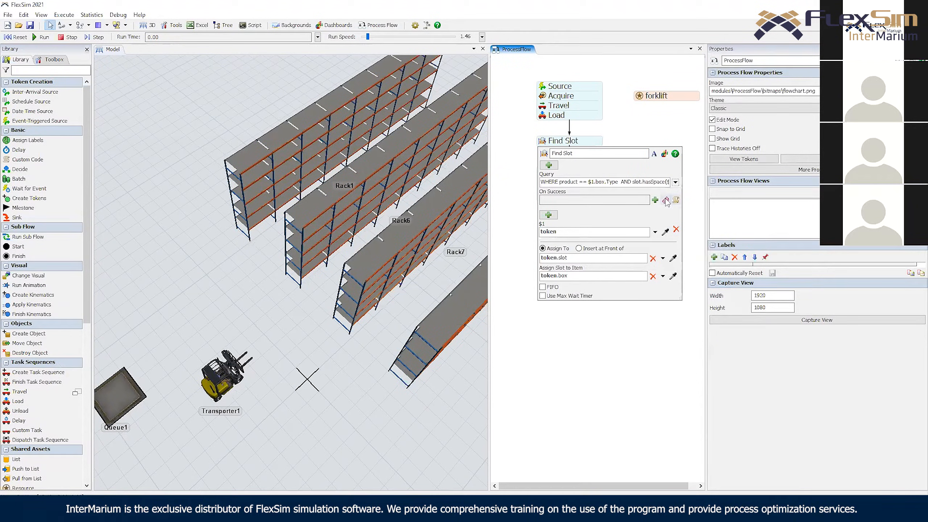
pyautogui.moveTo(680, 297); pyautogui.dragTo(833, 298)
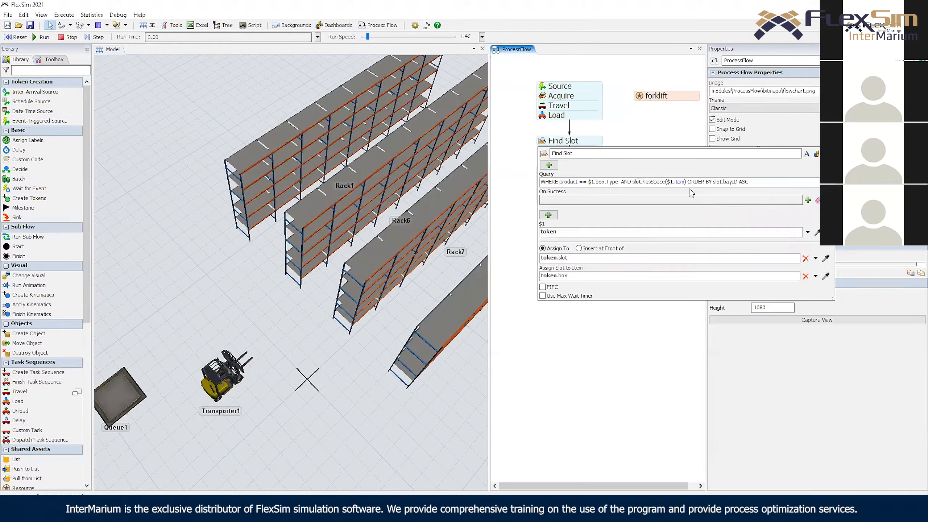
pyautogui.click(679, 181)
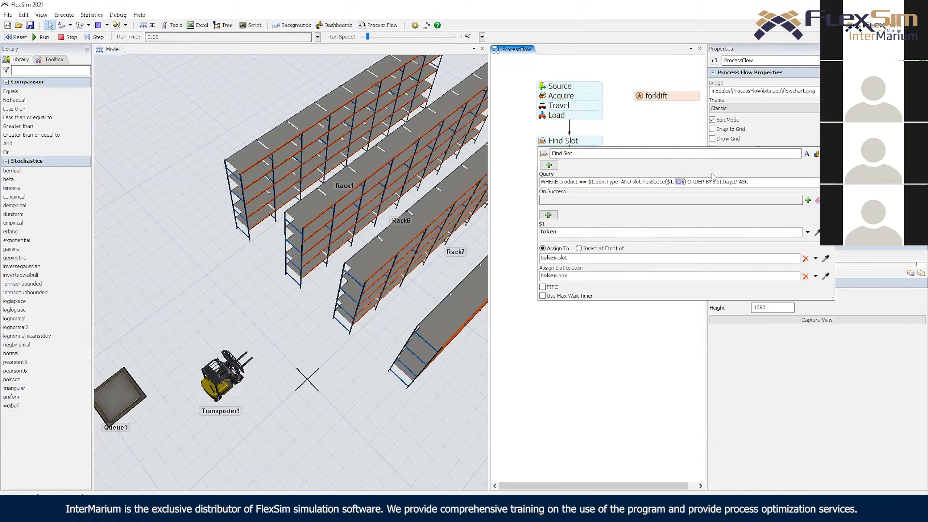
pyautogui.write('bo')
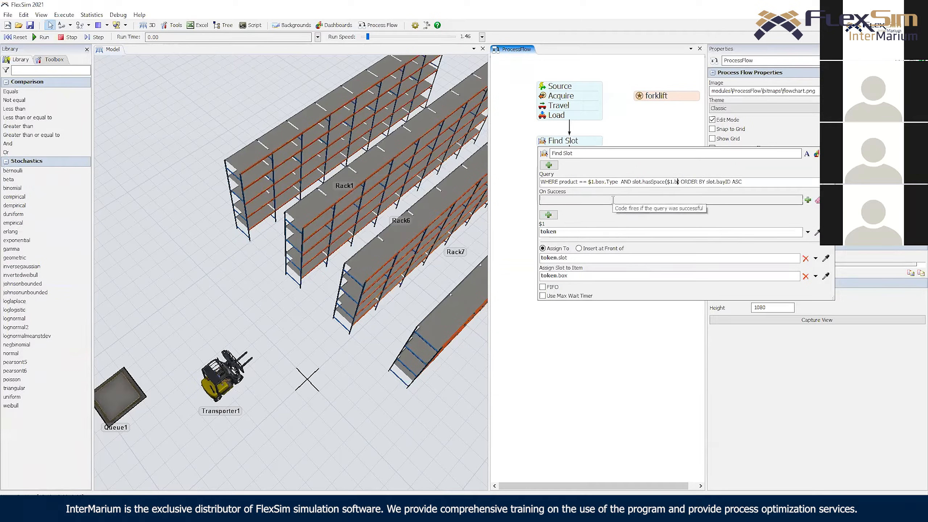
pyautogui.write('x')
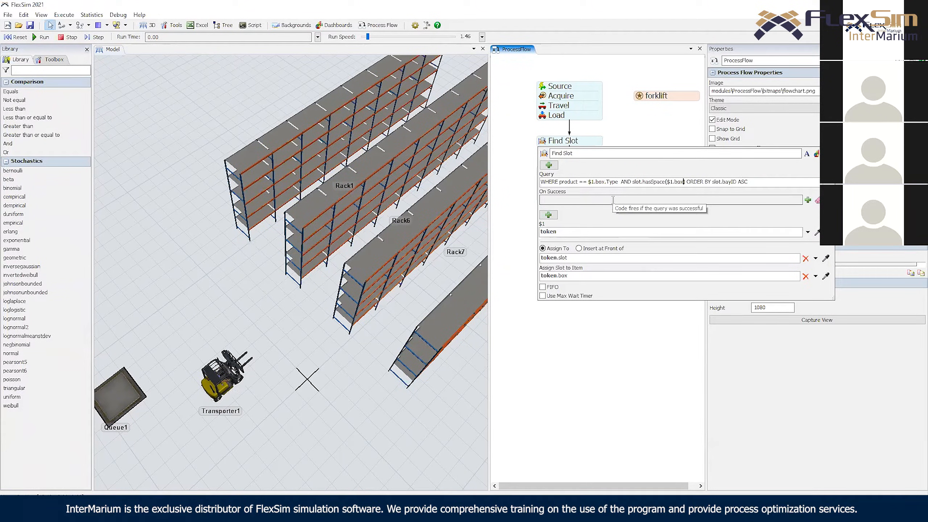
pyautogui.click(643, 134)
# Run the model at high speed, examine how the boxes fill the racks bay by bay, and reset it
pyautogui.click(41, 37)
pyautogui.moveTo(368, 37)
pyautogui.mouseDown()
pyautogui.moveTo(388, 38)
pyautogui.moveTo(379, 37)
pyautogui.mouseUp()
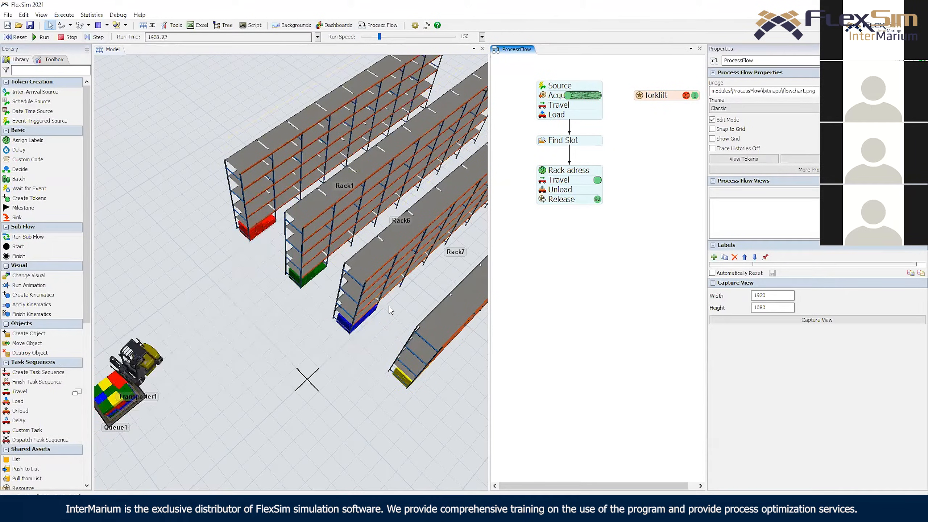
pyautogui.moveTo(389, 311); pyautogui.dragTo(393, 405, button='right')
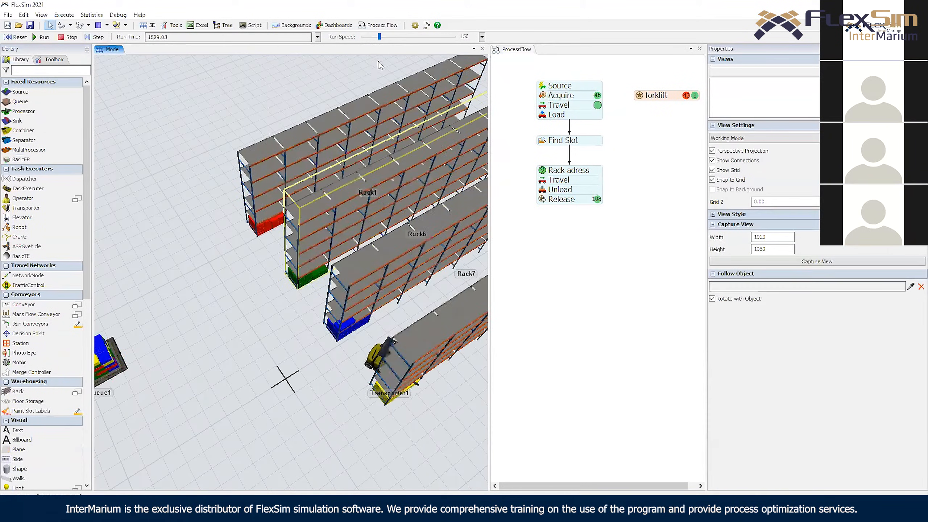
pyautogui.moveTo(381, 38); pyautogui.dragTo(407, 37)
pyautogui.moveTo(337, 201); pyautogui.dragTo(272, 322, button='right')
pyautogui.moveTo(260, 340); pyautogui.dragTo(205, 331)
pyautogui.moveTo(359, 400); pyautogui.dragTo(350, 402, button='right')
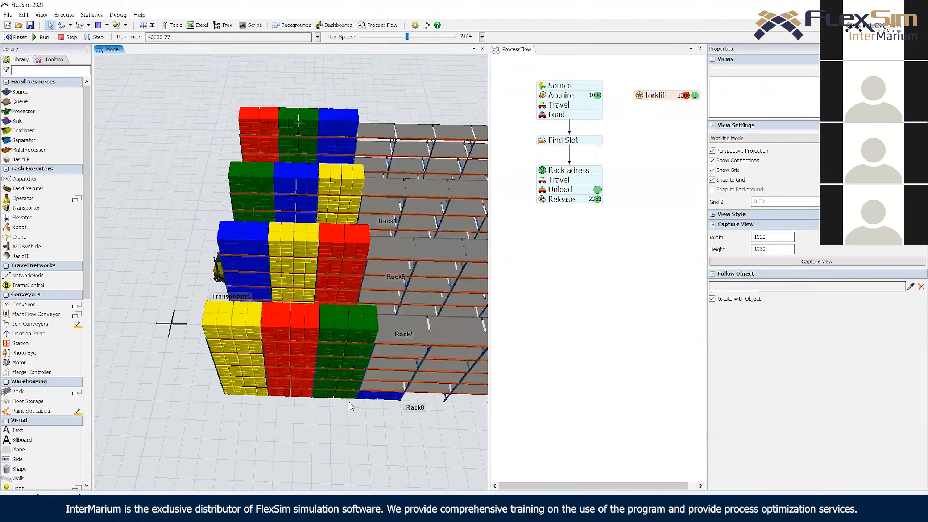
pyautogui.scroll(-3, 350, 402)
pyautogui.moveTo(407, 37); pyautogui.dragTo(375, 38)
pyautogui.click(17, 37)
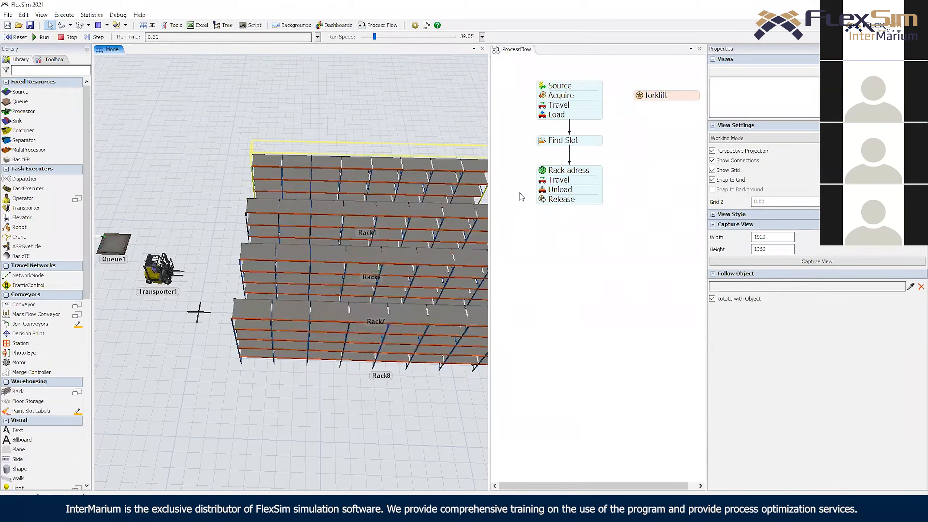
# Examine the slot.hasSpace condition in the Find Slot query and the filter and sort options available for the query
pyautogui.click(571, 187)
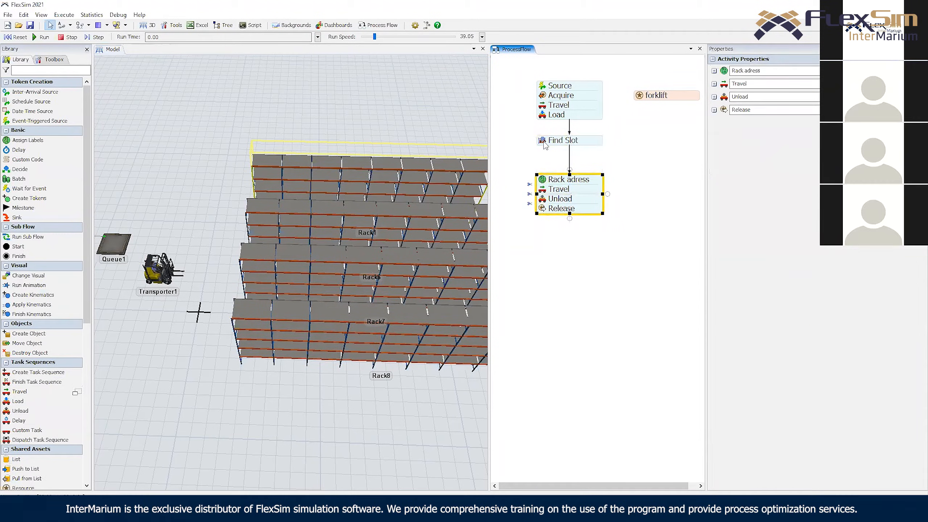
pyautogui.doubleClick(564, 140)
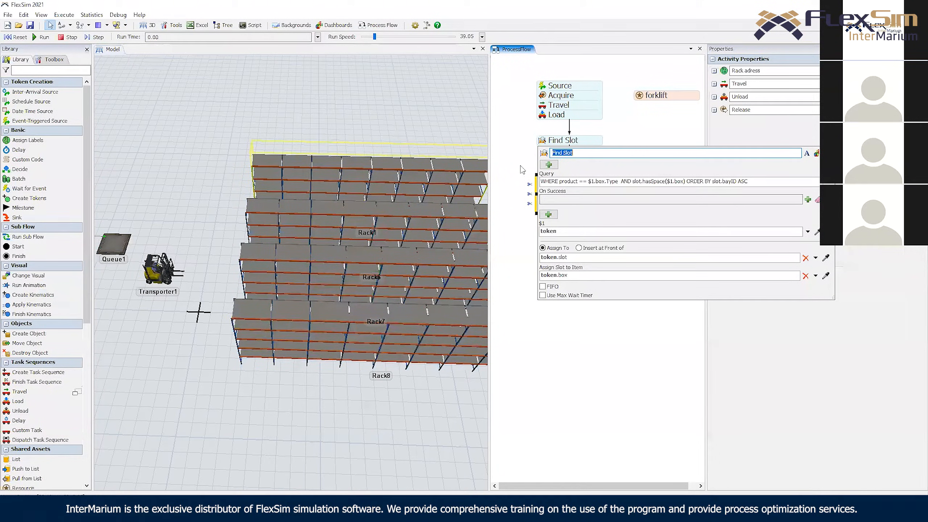
pyautogui.click(625, 181)
pyautogui.moveTo(632, 182); pyautogui.dragTo(666, 182)
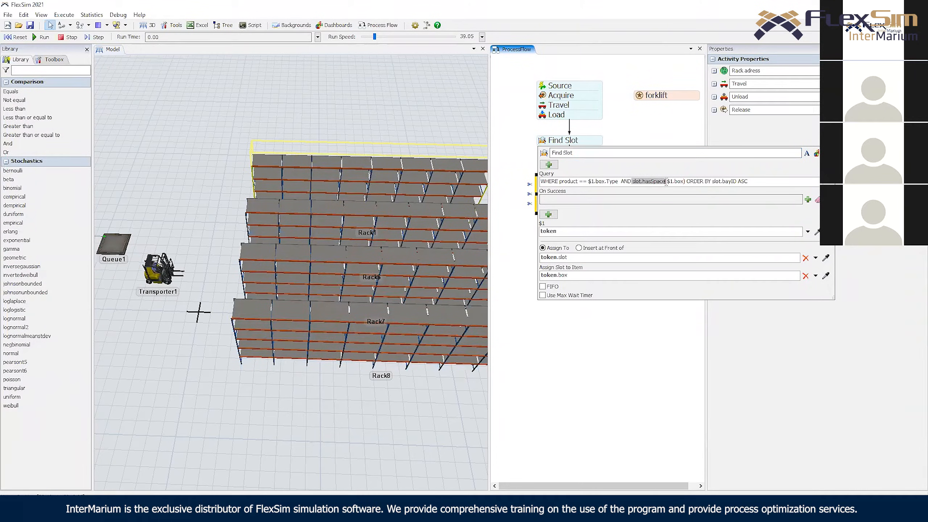
pyautogui.click(828, 182)
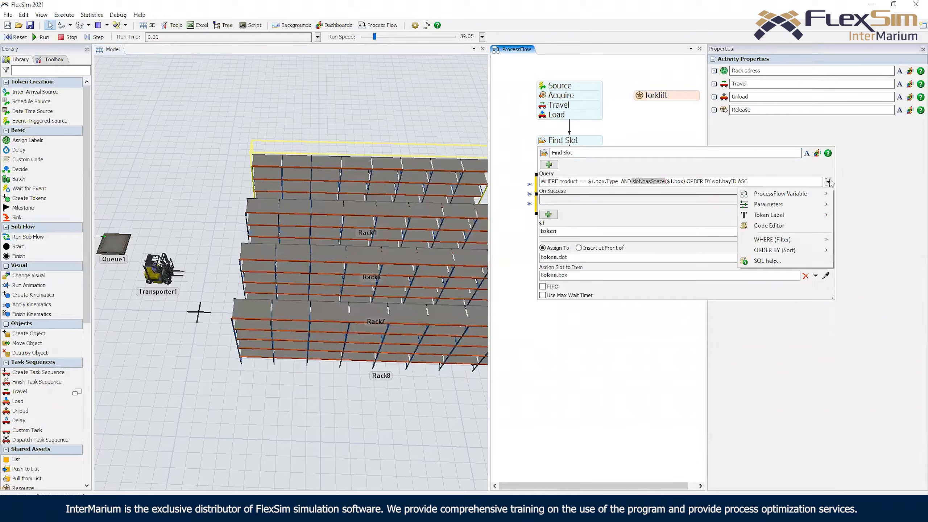
pyautogui.moveTo(810, 219)
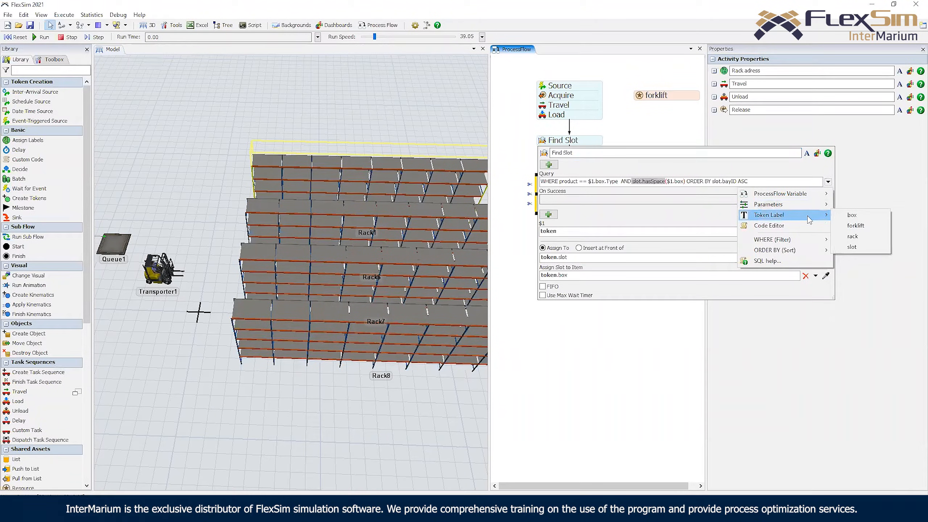
pyautogui.moveTo(806, 239)
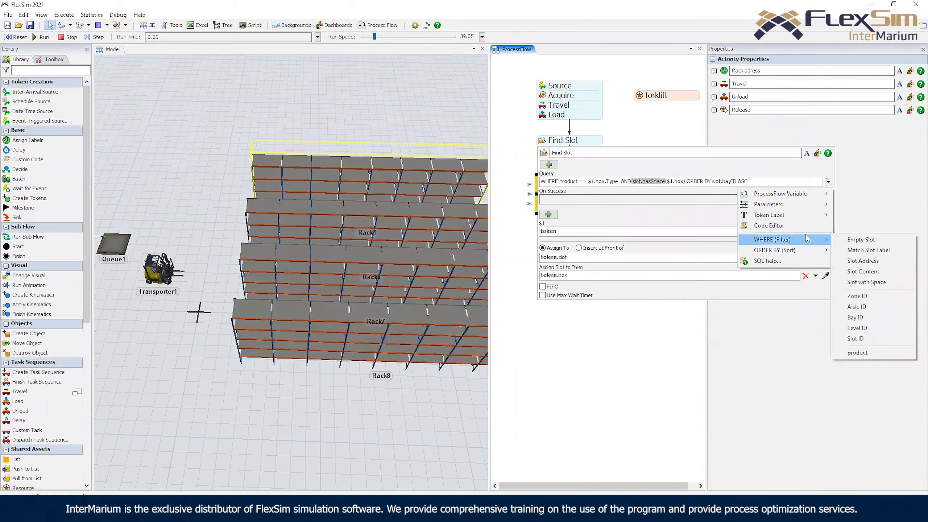
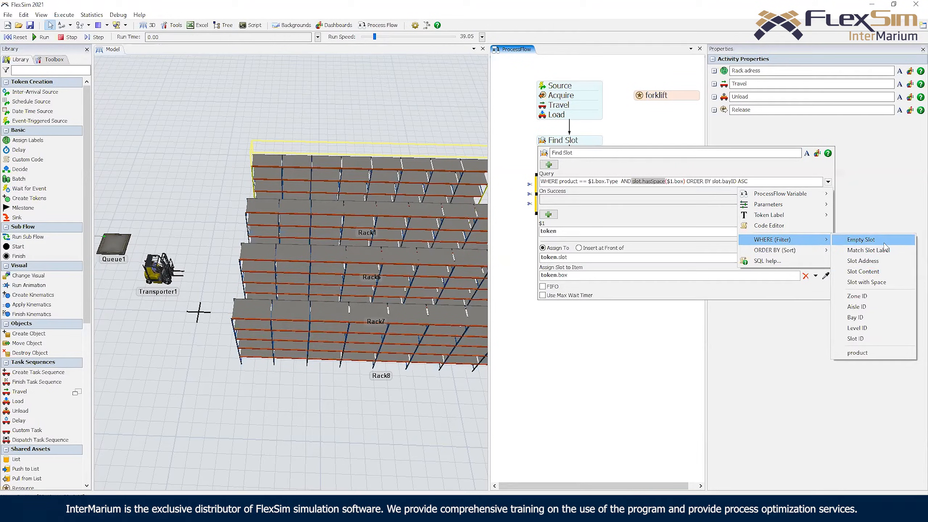
pyautogui.moveTo(800, 253)
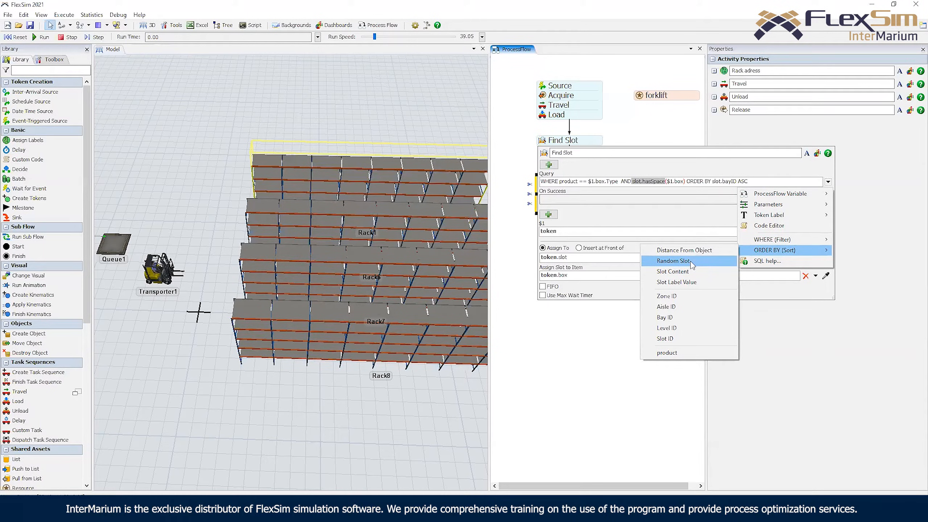
pyautogui.click(759, 181)
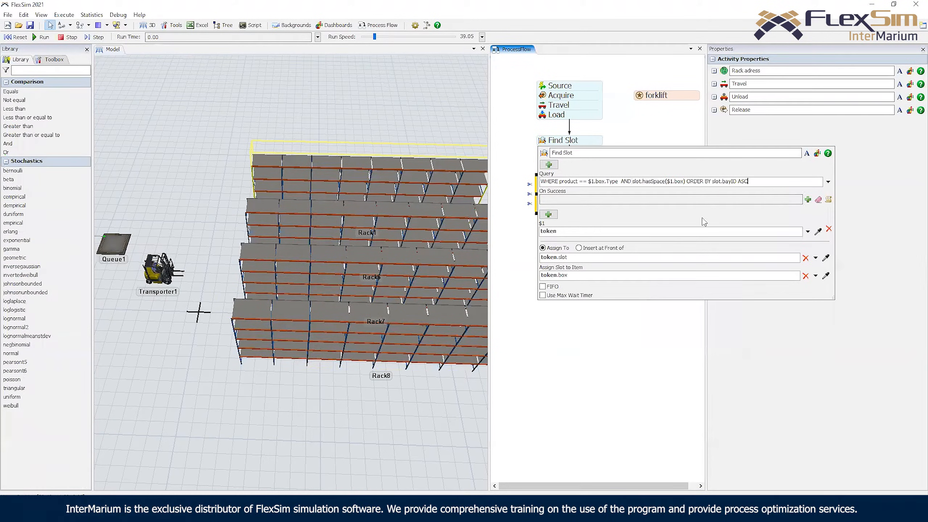
pyautogui.click(594, 344)
# Reset and run the model at up to about 677 run speed, watch the racks fill, and reset it
pyautogui.click(397, 407)
pyautogui.scroll(-4, 390, 408)
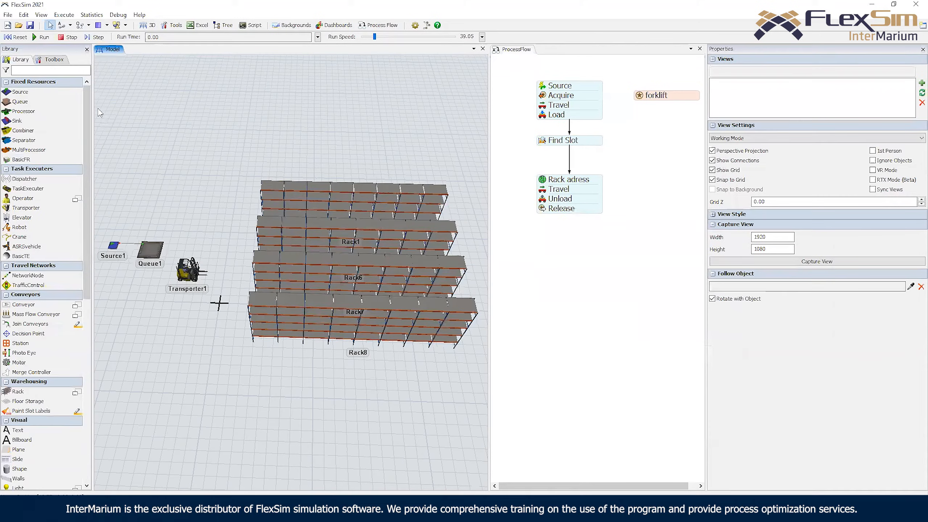
pyautogui.click(22, 37)
pyautogui.click(45, 35)
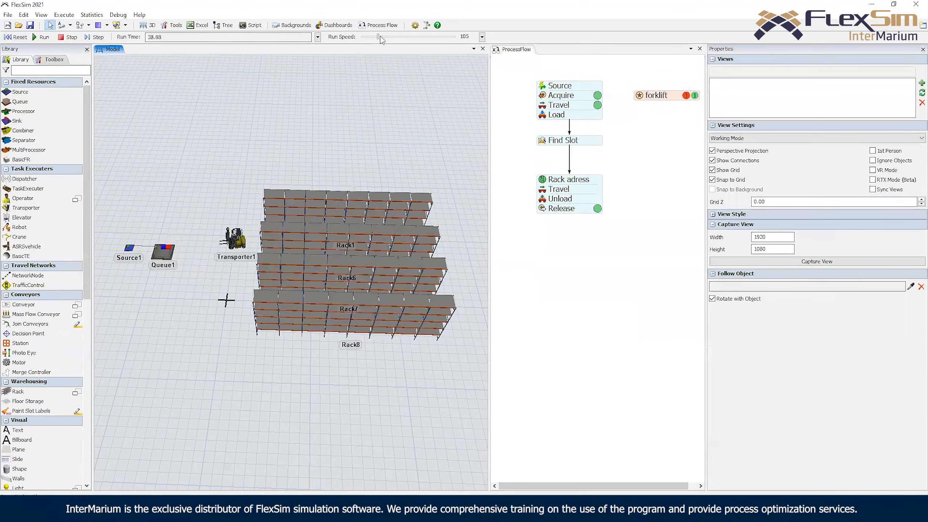
pyautogui.moveTo(375, 37); pyautogui.dragTo(388, 38)
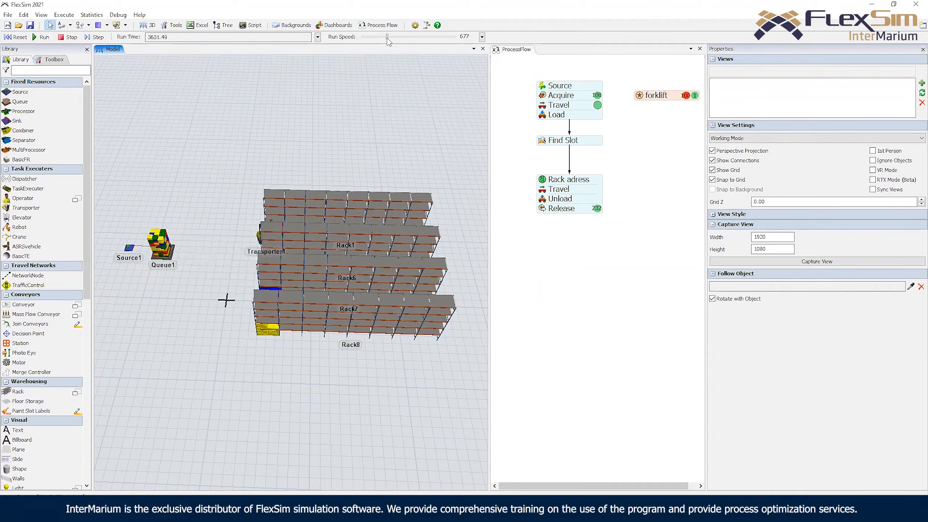
pyautogui.moveTo(387, 37); pyautogui.dragTo(376, 37)
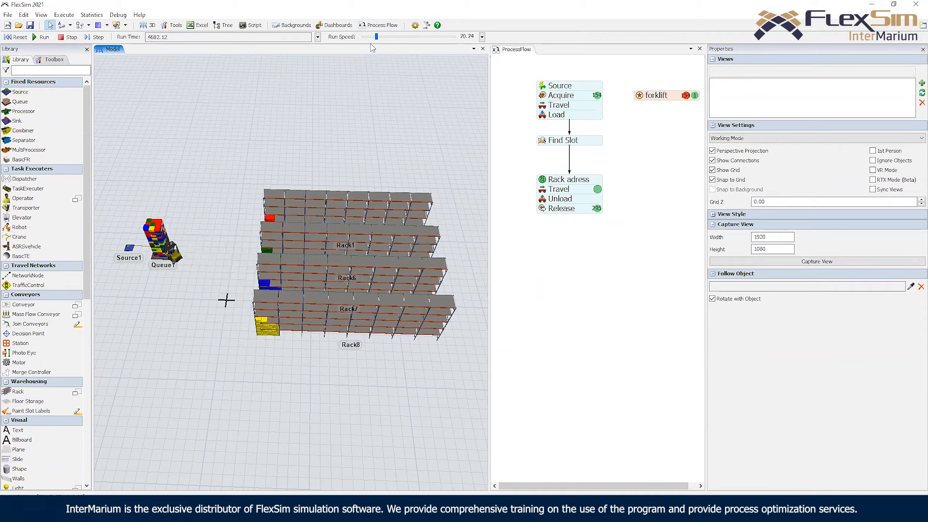
pyautogui.click(15, 37)
# Copy the connected source and queue and paste the pair in the empty floor area in front of the existing racks
pyautogui.moveTo(232, 114); pyautogui.dragTo(248, 87)
pyautogui.moveTo(221, 128); pyautogui.dragTo(138, 105, button='right')
pyautogui.rightClick(216, 129)
pyautogui.moveTo(163, 130); pyautogui.dragTo(225, 164)
pyautogui.click(214, 340)
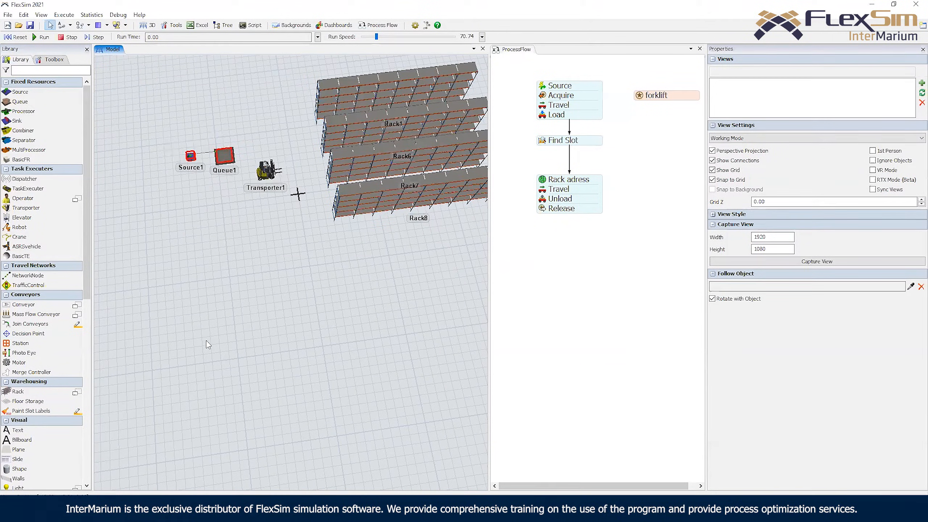
pyautogui.hotkey('ctrl', 'v')
pyautogui.moveTo(372, 319); pyautogui.dragTo(326, 316)
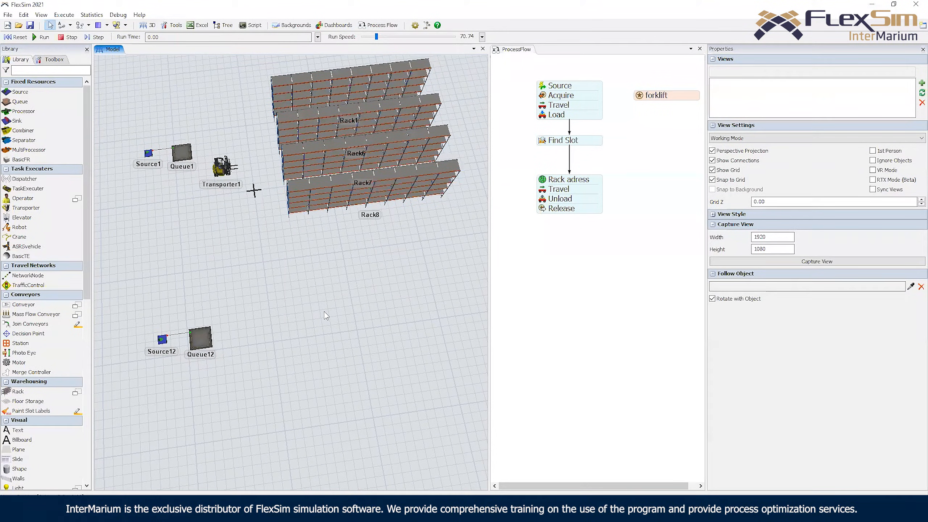
# Paste copies of the two rearmost racks beside the copied queue and check their painted product slot labels
pyautogui.click(285, 88)
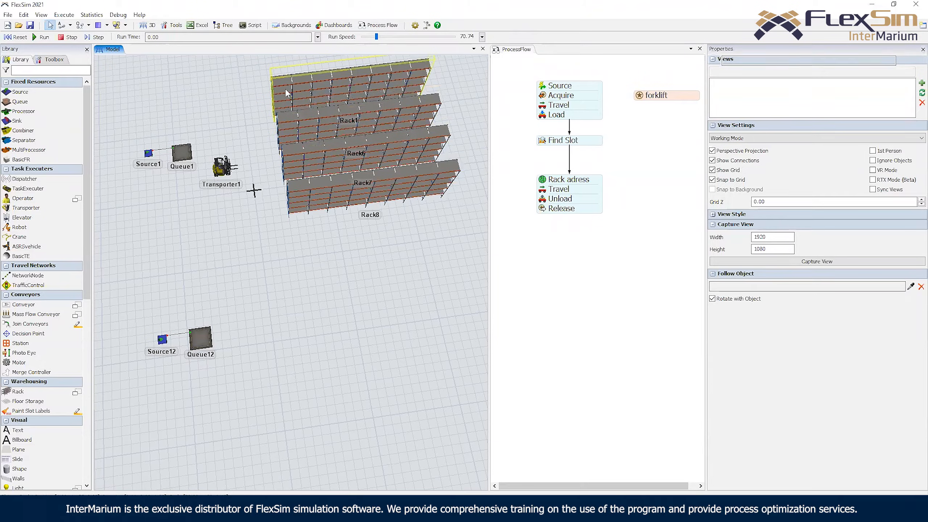
pyautogui.keyDown('ctrl'); pyautogui.click(299, 119); pyautogui.keyUp('ctrl')
pyautogui.click(315, 324)
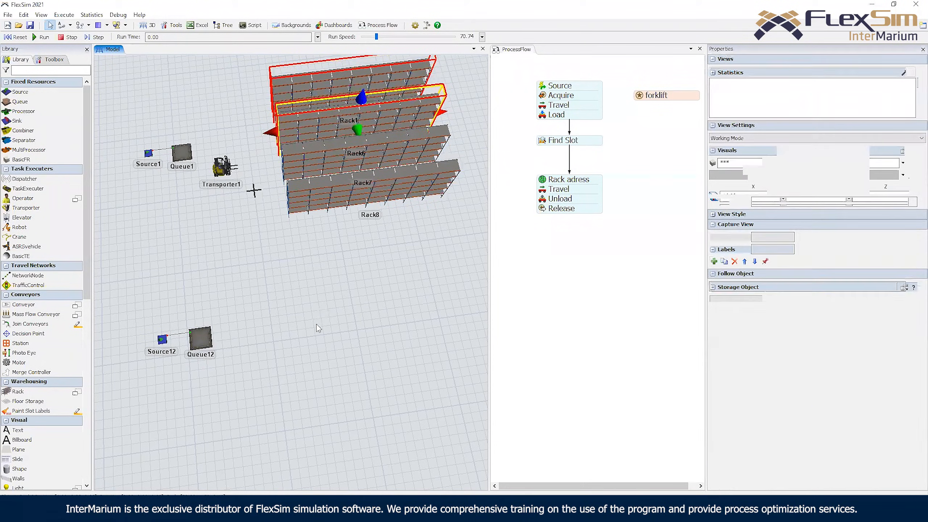
pyautogui.hotkey('ctrl', 'v')
pyautogui.keyDown('shift'); pyautogui.click(351, 285); pyautogui.keyUp('shift')
pyautogui.moveTo(351, 285); pyautogui.dragTo(259, 252, button='right')
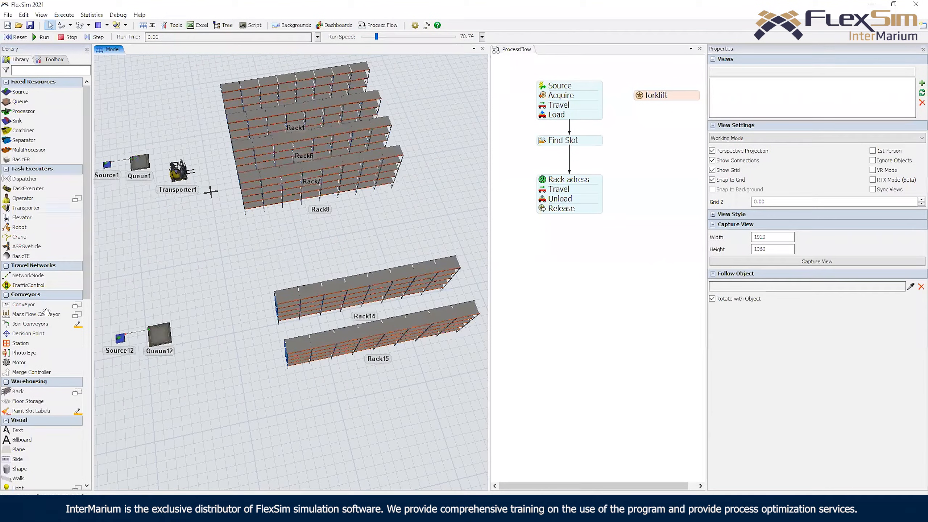
pyautogui.click(32, 410)
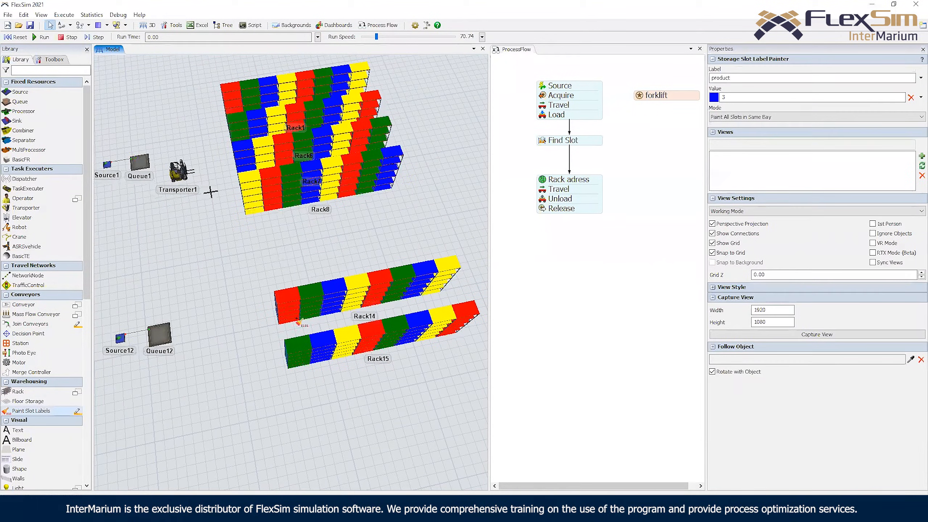
pyautogui.press('Escape')
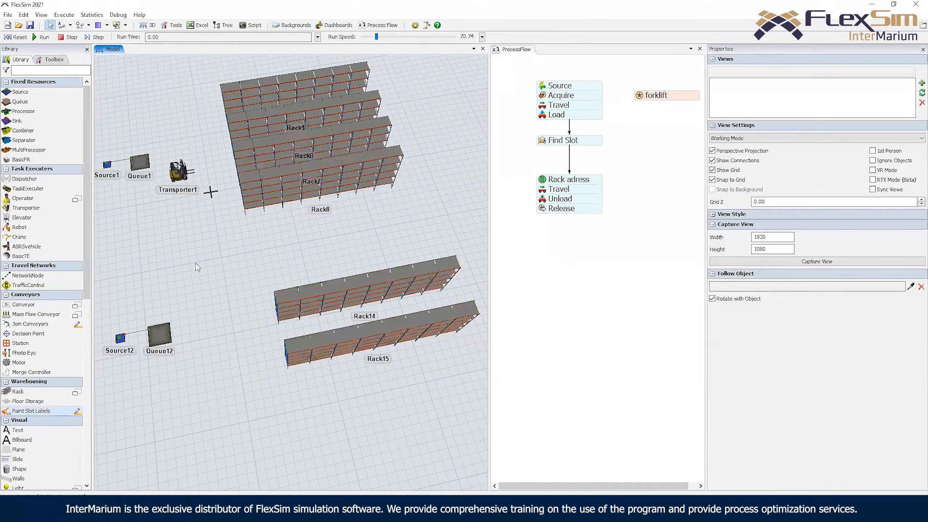
# Place a second Transporter between the copied queue and racks, and reset the model
pyautogui.moveTo(196, 262); pyautogui.dragTo(185, 262, button='right')
pyautogui.moveTo(170, 252); pyautogui.dragTo(187, 214)
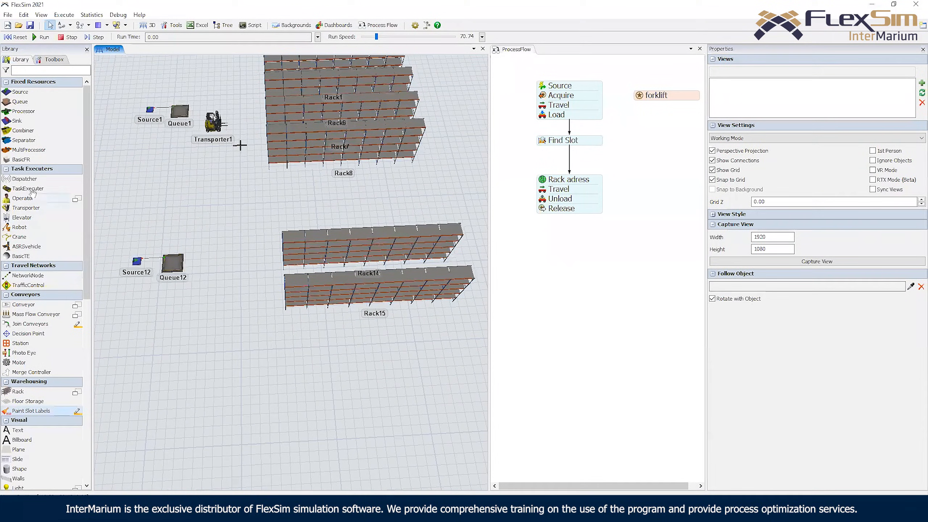
pyautogui.moveTo(26, 208); pyautogui.dragTo(225, 296)
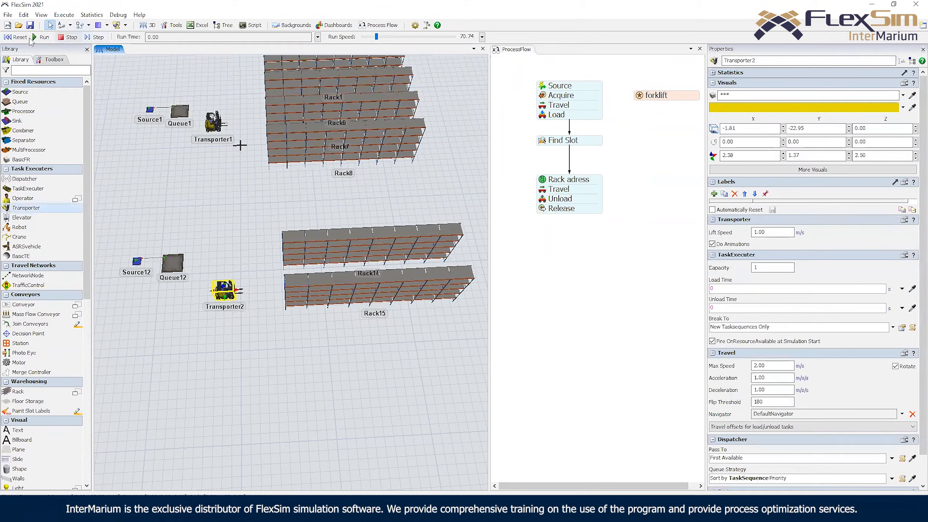
pyautogui.click(41, 38)
pyautogui.click(16, 38)
# Duplicate the whole process flow, including the forklift resource, and place the copy below the original
pyautogui.click(675, 220)
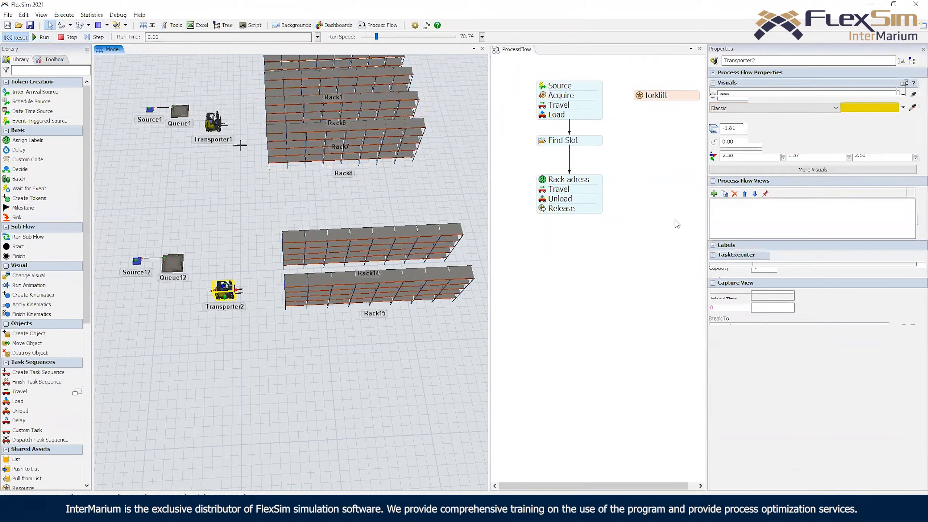
pyautogui.click(575, 100)
pyautogui.click(647, 177)
pyautogui.keyDown('shift'); pyautogui.moveTo(675, 222); pyautogui.dragTo(574, 101); pyautogui.keyUp('shift')
pyautogui.click(641, 236)
pyautogui.moveTo(656, 236); pyautogui.dragTo(566, 114)
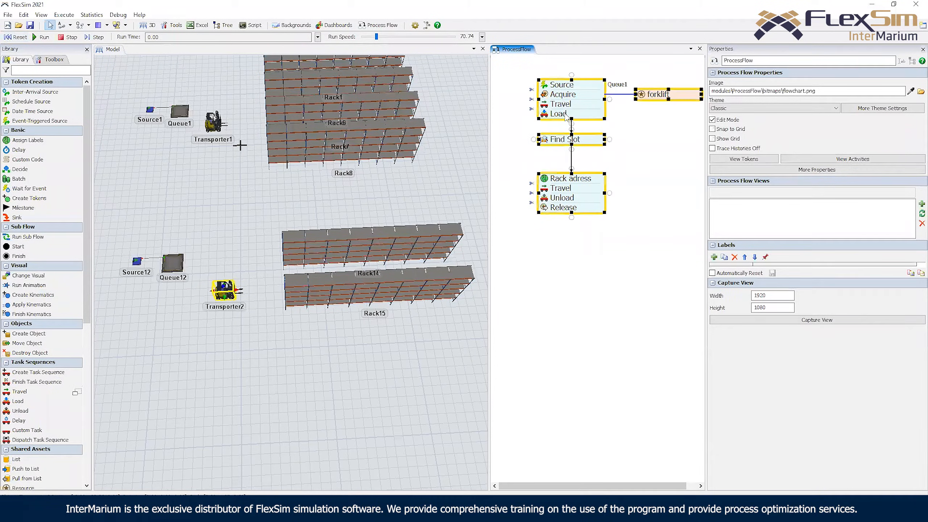
pyautogui.hotkey('ctrl', 'v')
# Set the reference of the copied forklift1 resource to the new transporter, Transporter2
pyautogui.doubleClick(650, 301)
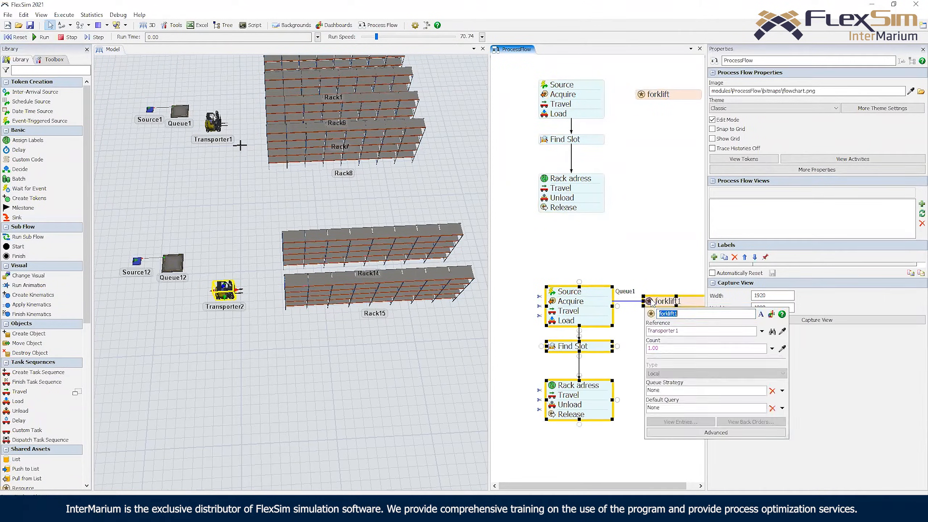
pyautogui.click(241, 295)
pyautogui.click(258, 301)
pyautogui.click(613, 251)
# Set the copied Source activity to listen to Queue12's On Entry event and assign the entering item to the label box
pyautogui.doubleClick(665, 305)
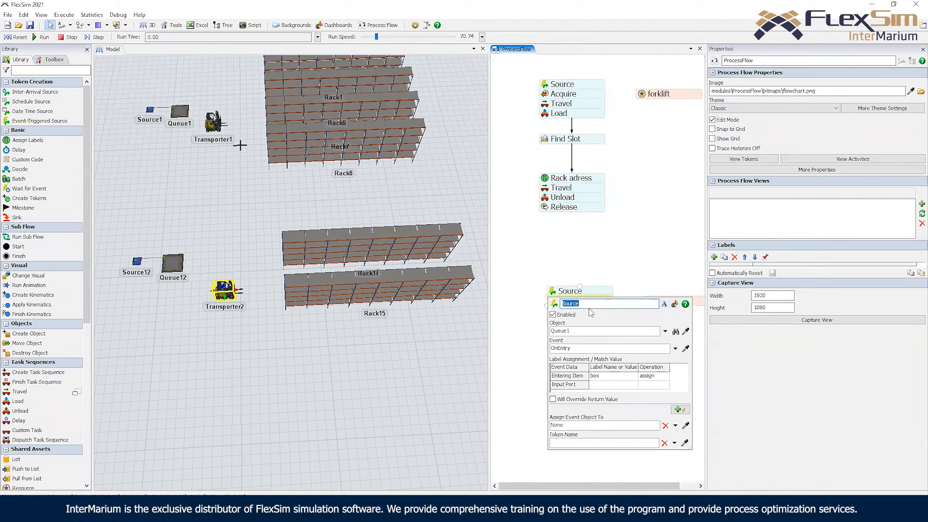
pyautogui.click(687, 334)
pyautogui.click(176, 260)
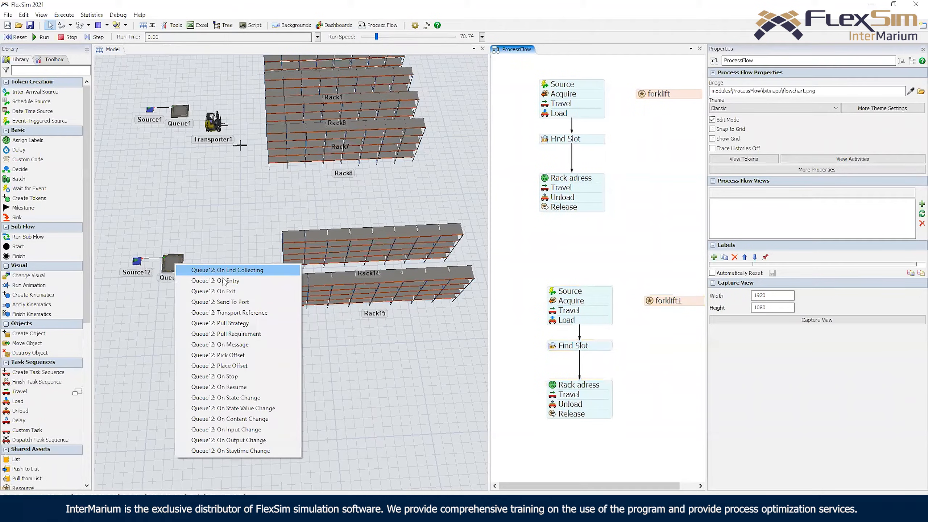
pyautogui.click(166, 285)
pyautogui.write('box')
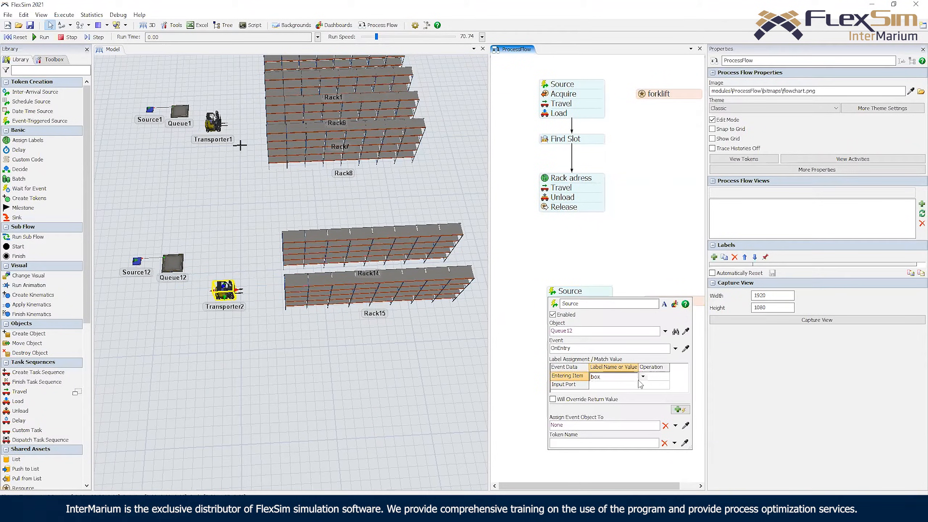
pyautogui.click(656, 379)
pyautogui.click(658, 379)
pyautogui.click(667, 393)
pyautogui.click(618, 251)
# Set the destination of the copied flow's first Travel activity to Queue12
pyautogui.doubleClick(585, 313)
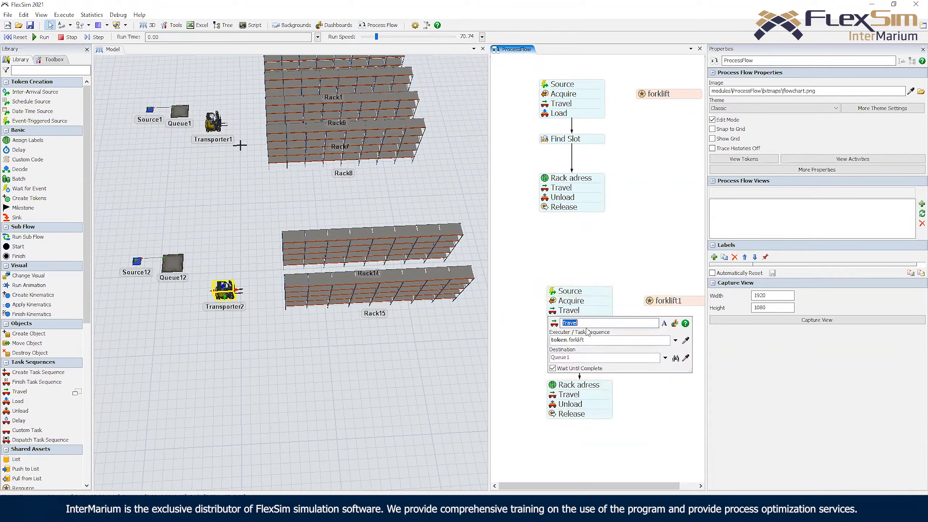
pyautogui.click(686, 358)
pyautogui.click(172, 263)
pyautogui.moveTo(606, 278); pyautogui.dragTo(591, 256)
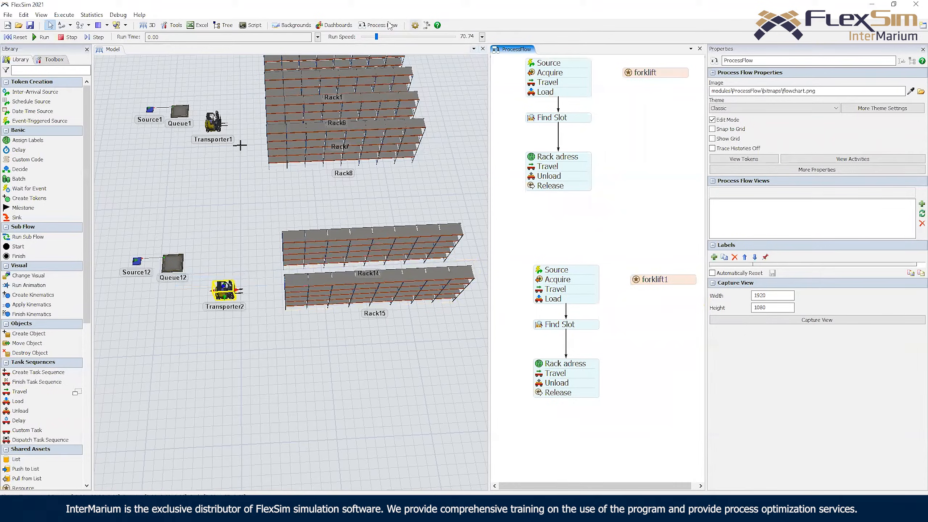
# Run the simulation at increased speed to observe which racks Transporter1 and Transporter2 serve, and reset the model
pyautogui.moveTo(176, 154); pyautogui.dragTo(216, 194)
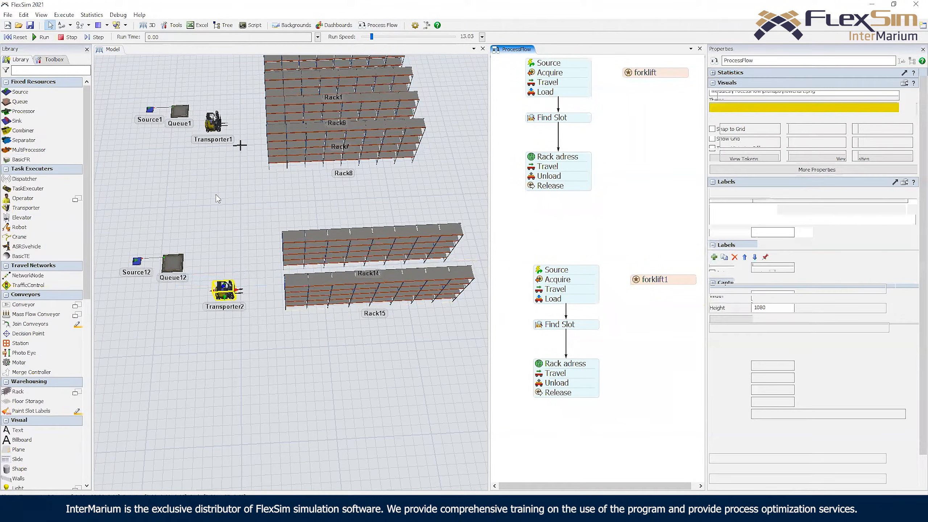
pyautogui.moveTo(233, 204); pyautogui.dragTo(267, 304, button='right')
pyautogui.moveTo(267, 304); pyautogui.dragTo(359, 298)
pyautogui.moveTo(314, 136); pyautogui.dragTo(329, 127)
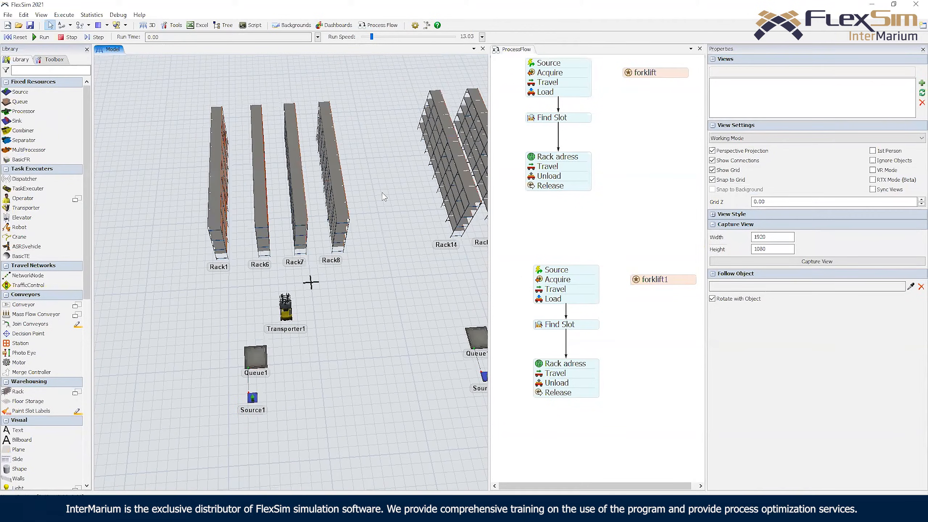
pyautogui.moveTo(393, 201); pyautogui.dragTo(160, 172)
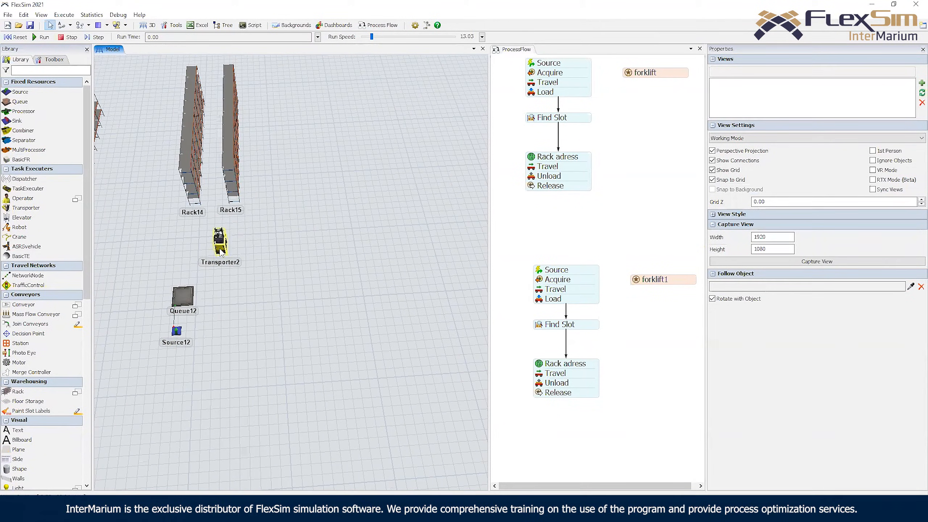
pyautogui.moveTo(283, 190); pyautogui.dragTo(328, 233)
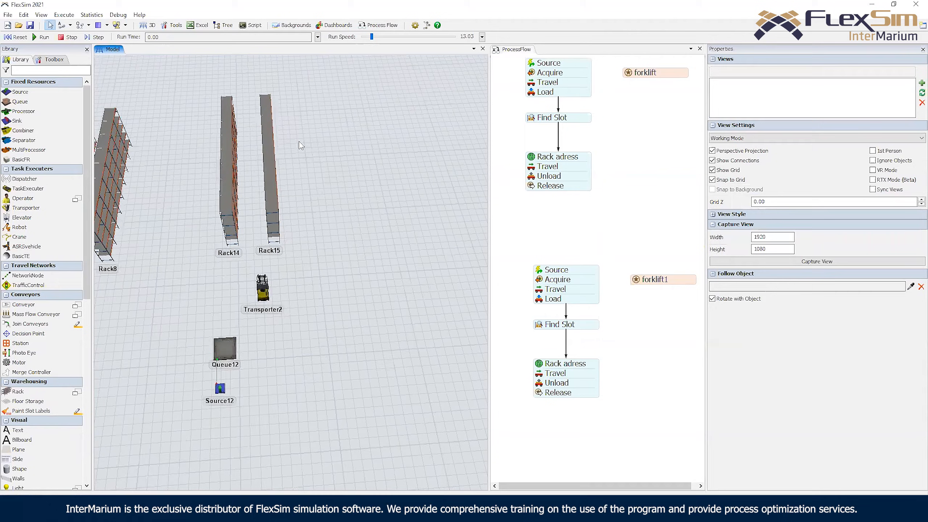
pyautogui.moveTo(181, 226); pyautogui.dragTo(110, 197, button='right')
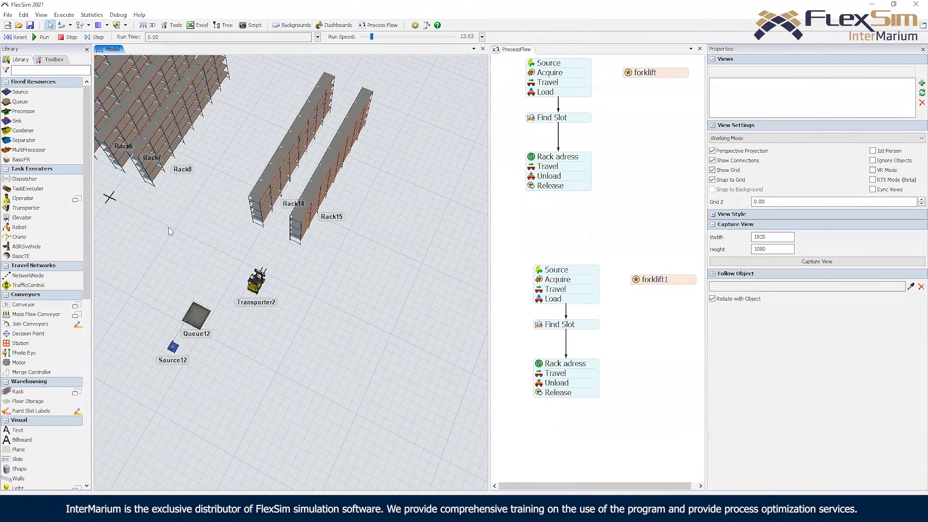
pyautogui.moveTo(109, 197); pyautogui.dragTo(266, 185)
pyautogui.click(42, 37)
pyautogui.moveTo(367, 37); pyautogui.dragTo(378, 38)
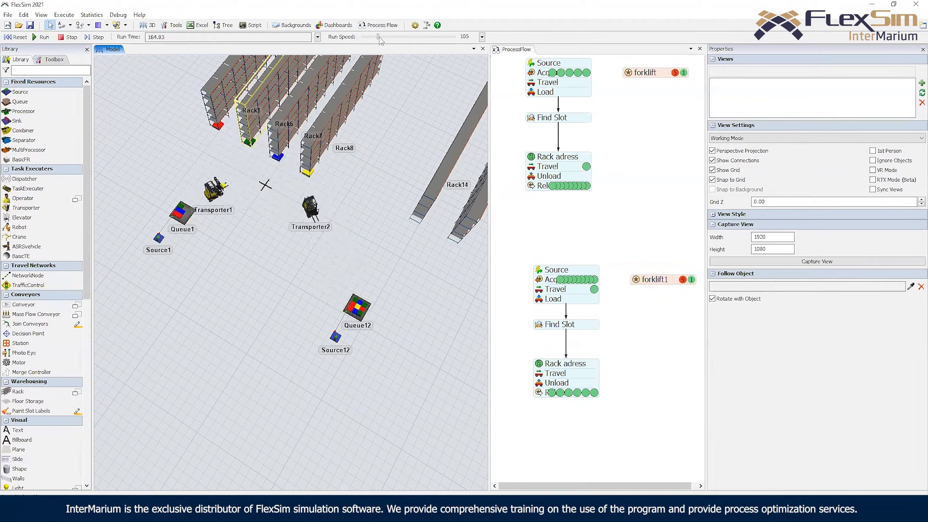
pyautogui.moveTo(378, 38); pyautogui.dragTo(365, 37)
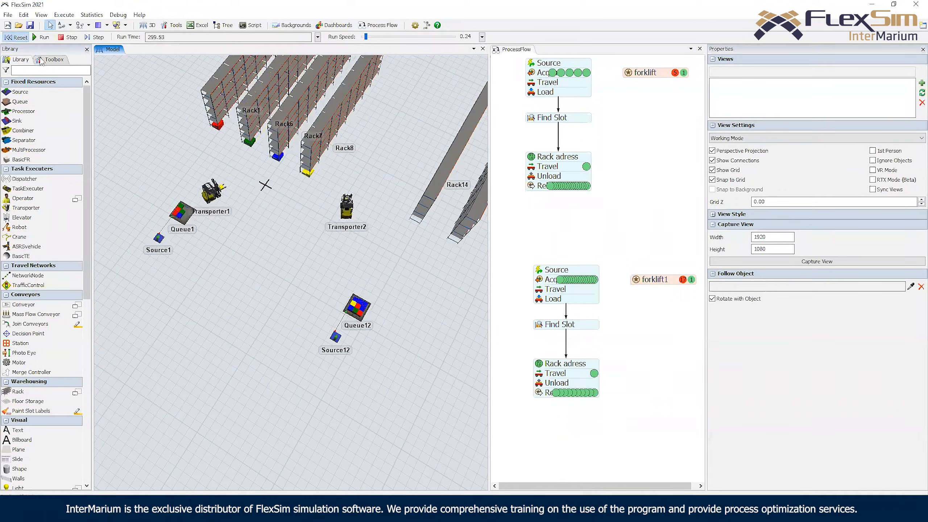
pyautogui.click(18, 37)
# Add a slot label named warehouse_number to the storage system and apply the properties
pyautogui.click(47, 61)
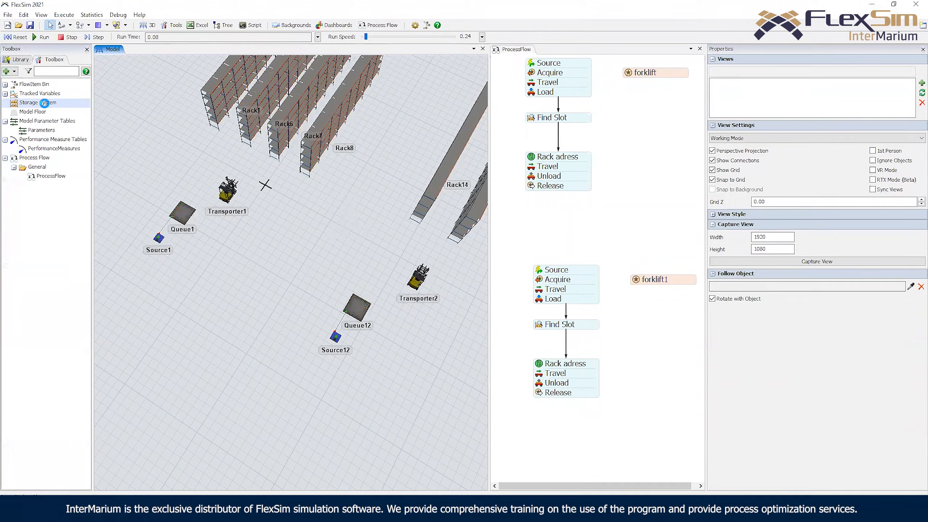
pyautogui.doubleClick(44, 102)
pyautogui.click(114, 90)
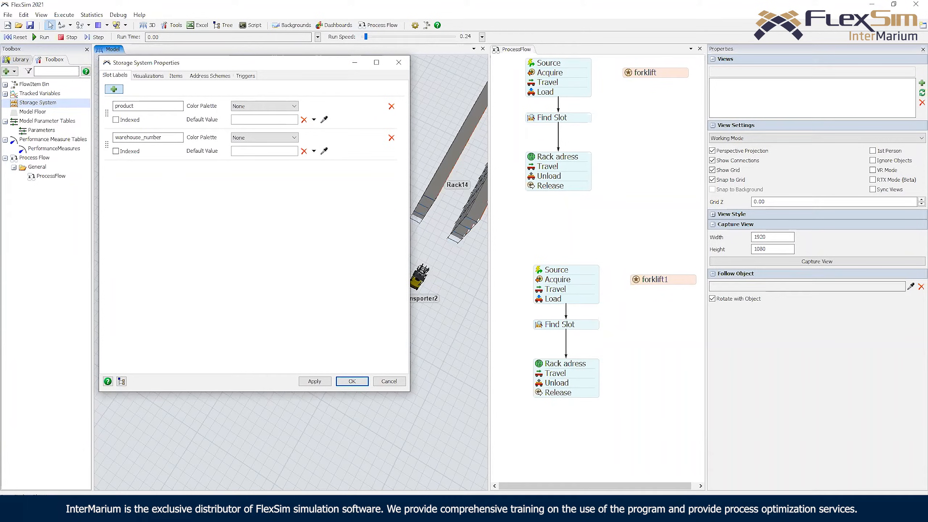
pyautogui.click(353, 380)
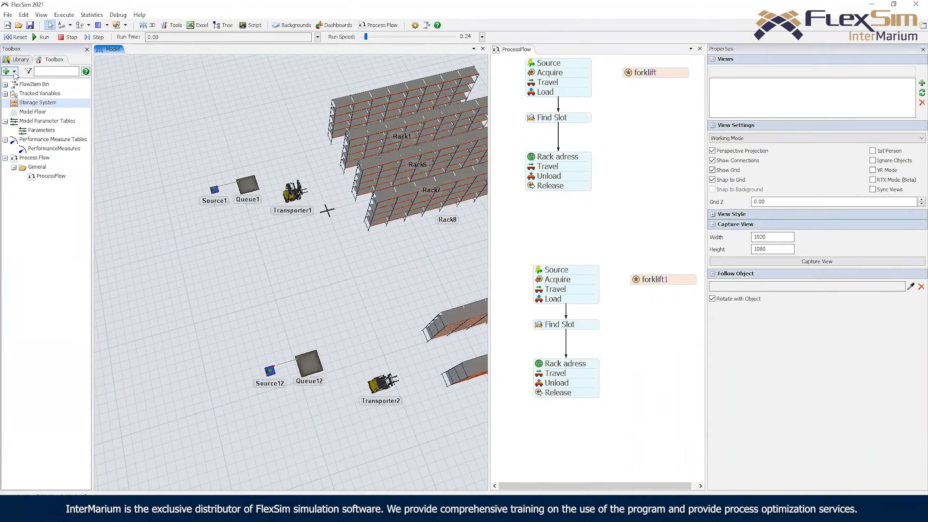
# Set up slot label painting for the warehouse_number label with the mode Paint All Slots in Same Object
pyautogui.click(18, 59)
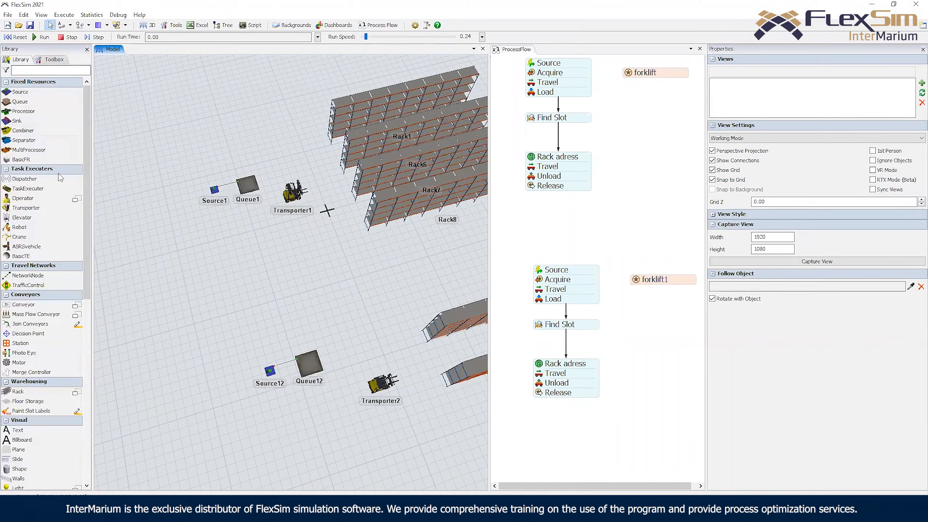
pyautogui.moveTo(86, 207); pyautogui.dragTo(84, 275)
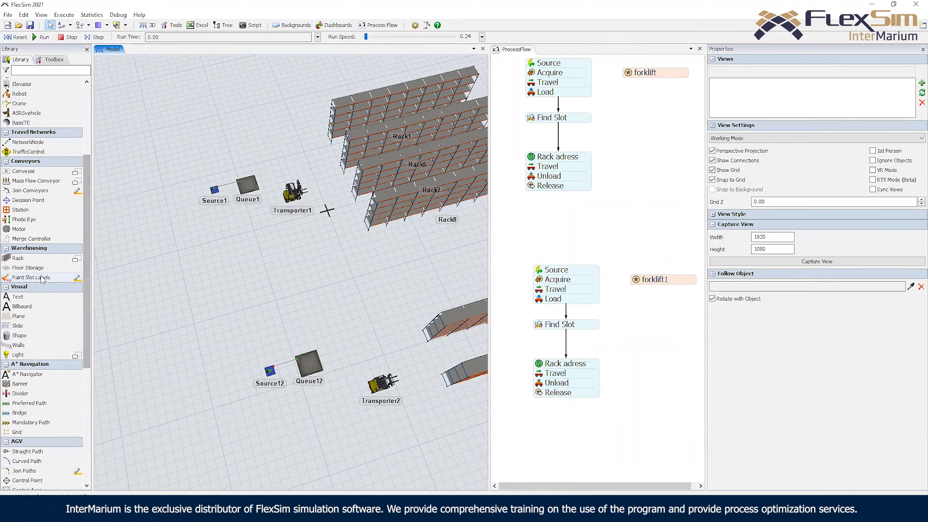
pyautogui.click(31, 277)
pyautogui.click(919, 116)
pyautogui.click(921, 78)
pyautogui.click(874, 89)
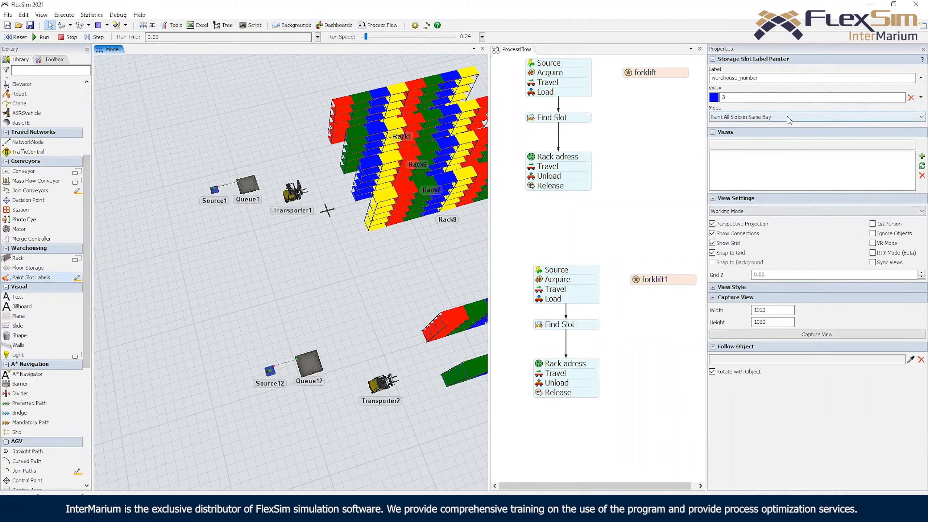
pyautogui.click(789, 120)
pyautogui.click(804, 150)
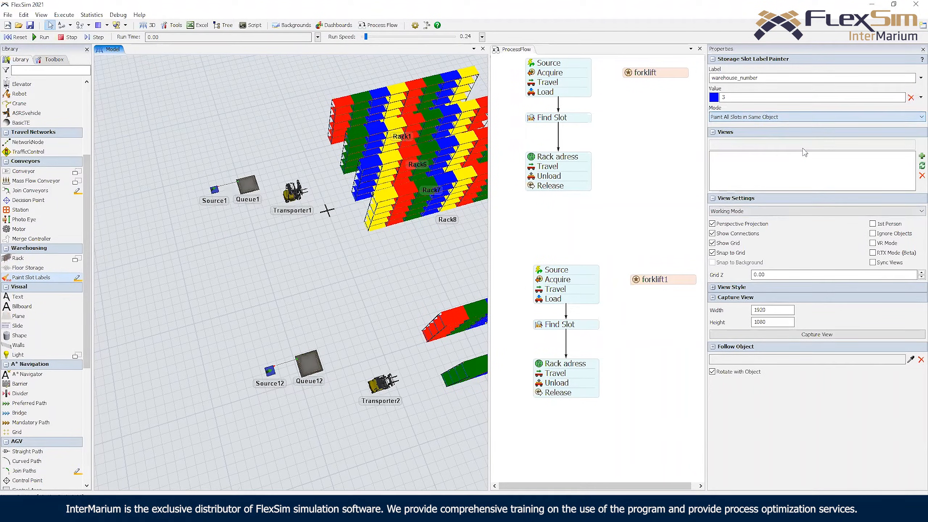
# Paint the warehouse_number value 1 onto all slots of Rack1, Rack6, Rack7 and Rack8
pyautogui.doubleClick(716, 97)
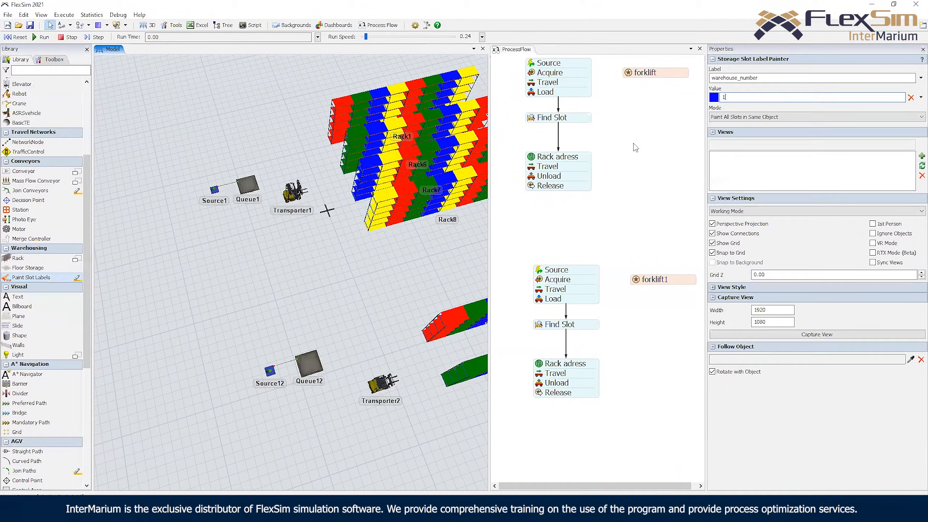
pyautogui.click(398, 103)
pyautogui.click(402, 132)
pyautogui.click(419, 161)
pyautogui.click(425, 187)
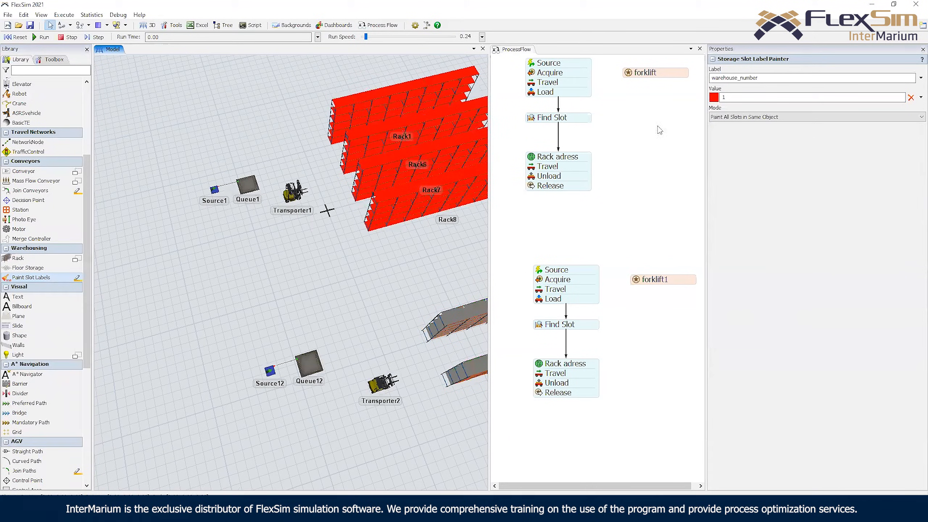
# Paint the warehouse_number value 2 onto all slots of Rack14 and Rack15, and leave label painting
pyautogui.write('2')
pyautogui.click(447, 315)
pyautogui.click(471, 365)
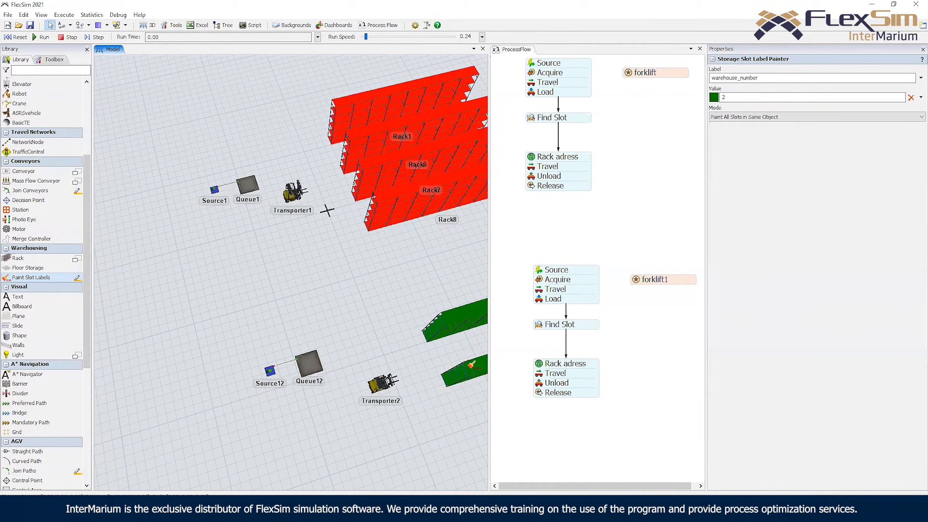
pyautogui.moveTo(424, 259); pyautogui.dragTo(347, 223)
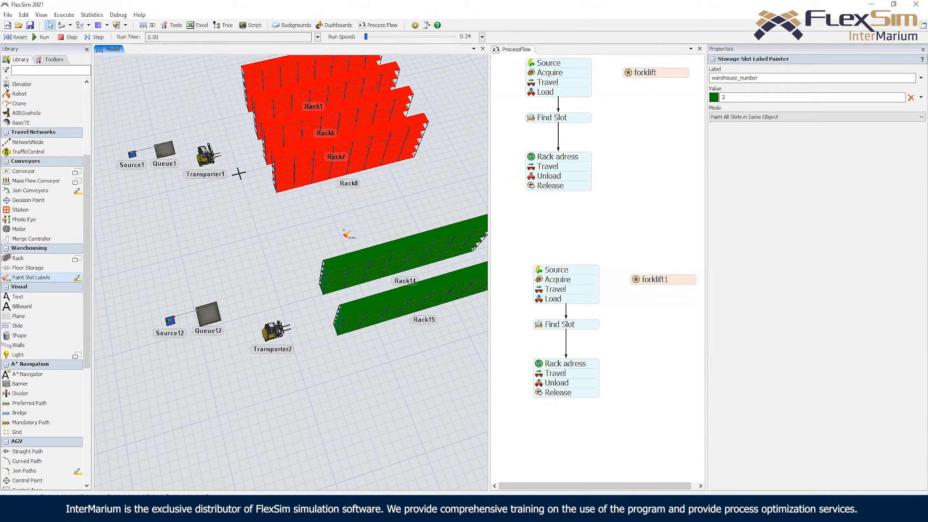
pyautogui.press('Escape')
pyautogui.moveTo(360, 216)
pyautogui.mouseDown(button='right')
pyautogui.moveTo(337, 227)
pyautogui.moveTo(360, 234)
pyautogui.mouseUp(button='right')
pyautogui.moveTo(360, 232)
pyautogui.mouseDown()
pyautogui.moveTo(302, 231)
pyautogui.moveTo(358, 226)
pyautogui.moveTo(396, 248)
pyautogui.mouseUp()
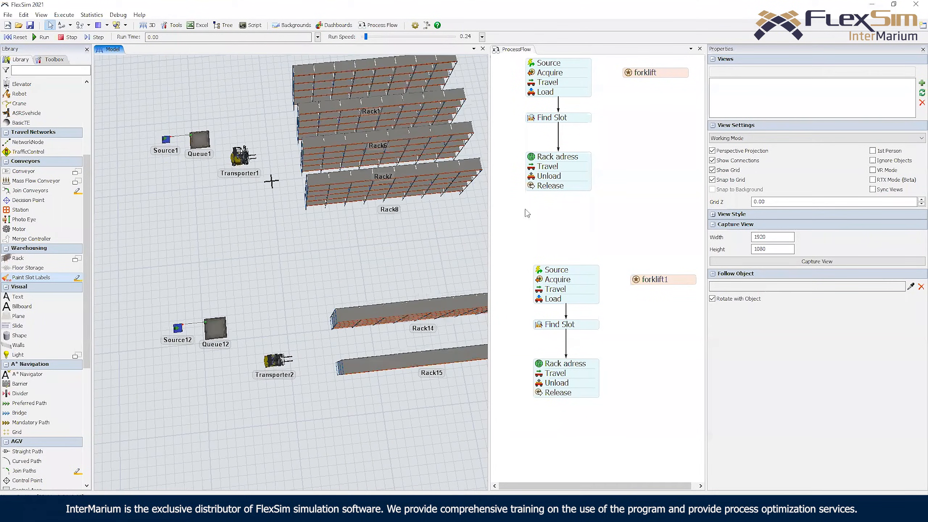
# Add the condition AND warehouse_number == 1 before ORDER BY in the Find Slot query of the forklift flow
pyautogui.moveTo(604, 196); pyautogui.dragTo(619, 225)
pyautogui.click(549, 146)
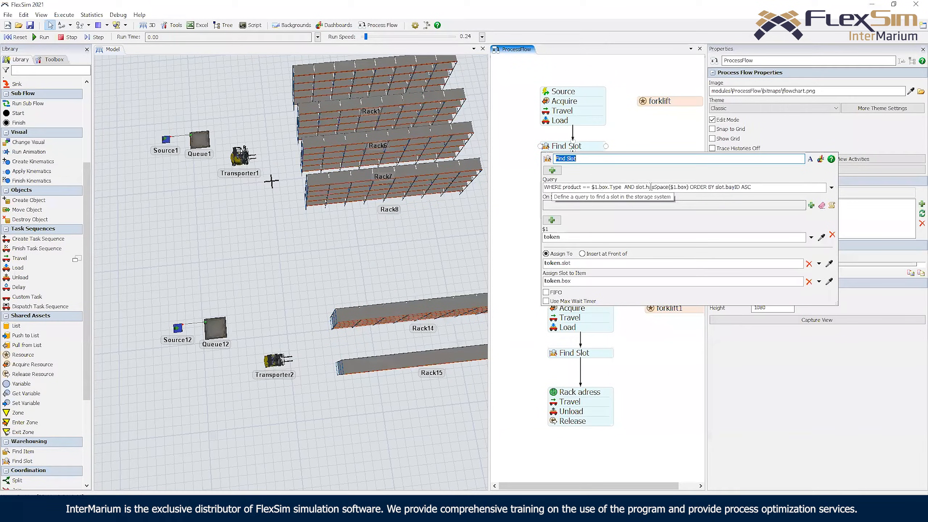
pyautogui.click(831, 187)
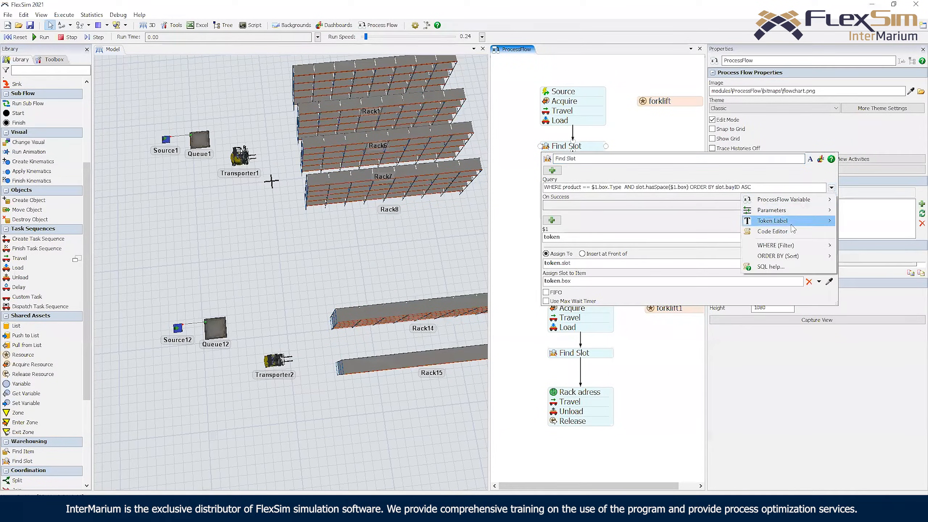
pyautogui.moveTo(789, 246)
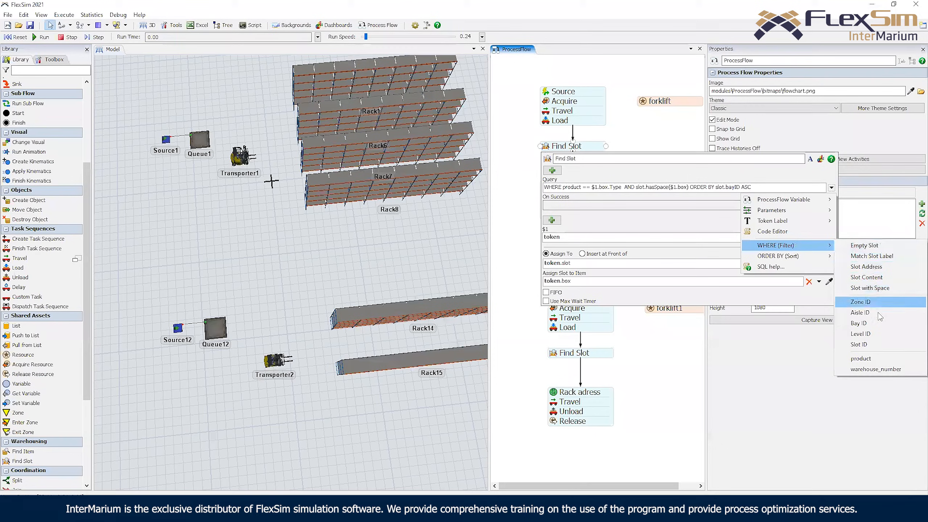
pyautogui.click(876, 369)
pyautogui.click(757, 188)
pyautogui.write('== 1')
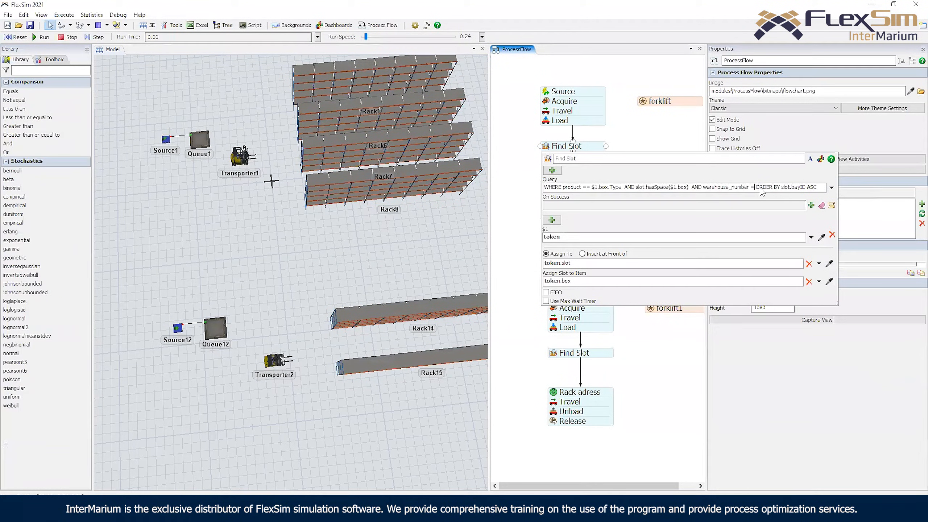
pyautogui.click(633, 121)
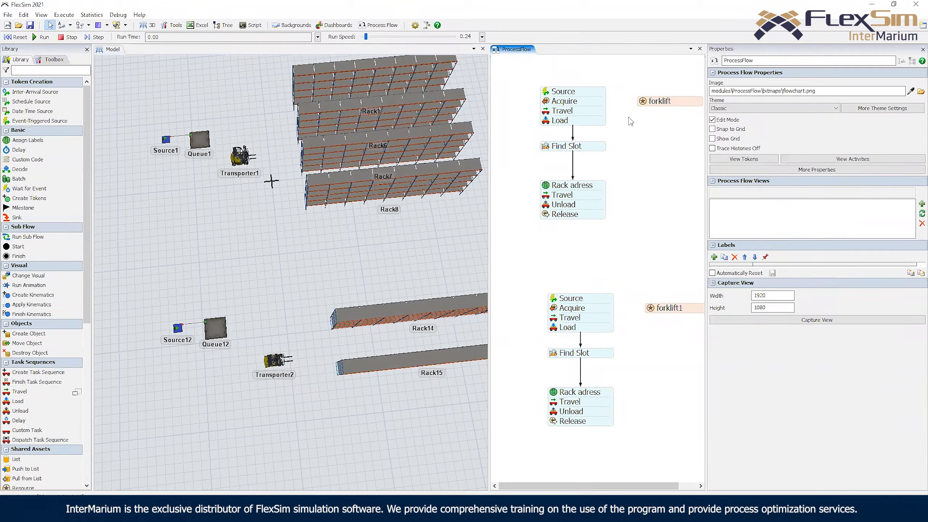
# Add the condition AND warehouse_number ==2 before ORDER BY in the Find Slot query of the forklift1 flow
pyautogui.scroll(-2, 645, 162)
pyautogui.doubleClick(550, 288)
pyautogui.click(835, 329)
pyautogui.moveTo(786, 387)
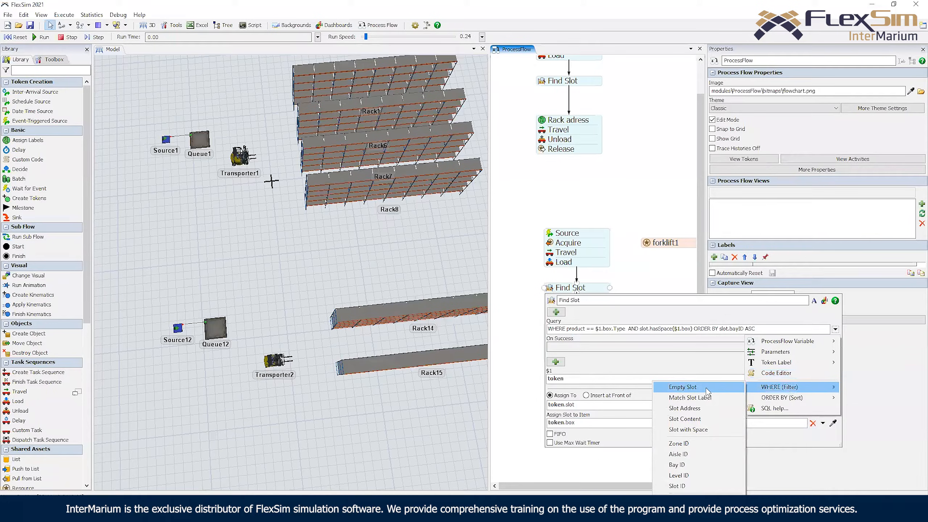
pyautogui.click(699, 511)
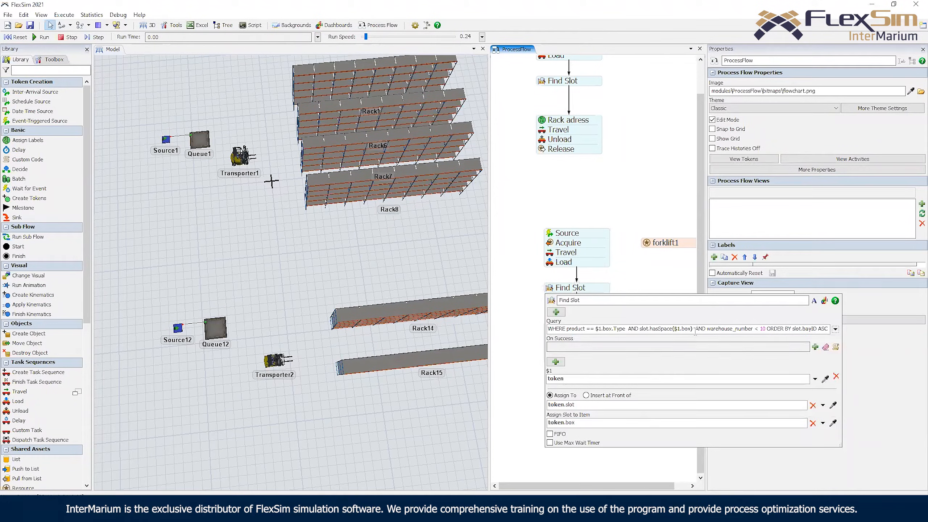
pyautogui.doubleClick(757, 329)
pyautogui.write('==2')
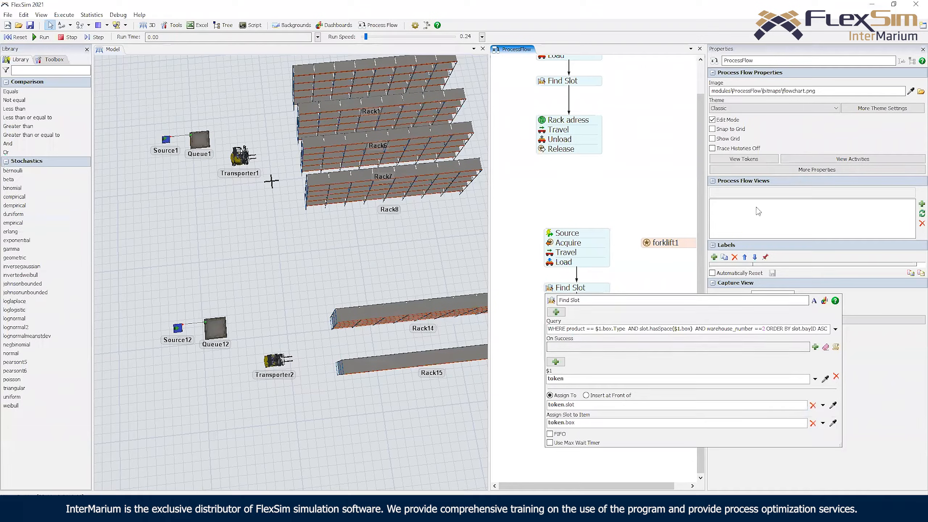
pyautogui.click(644, 170)
pyautogui.moveTo(631, 173); pyautogui.dragTo(620, 178)
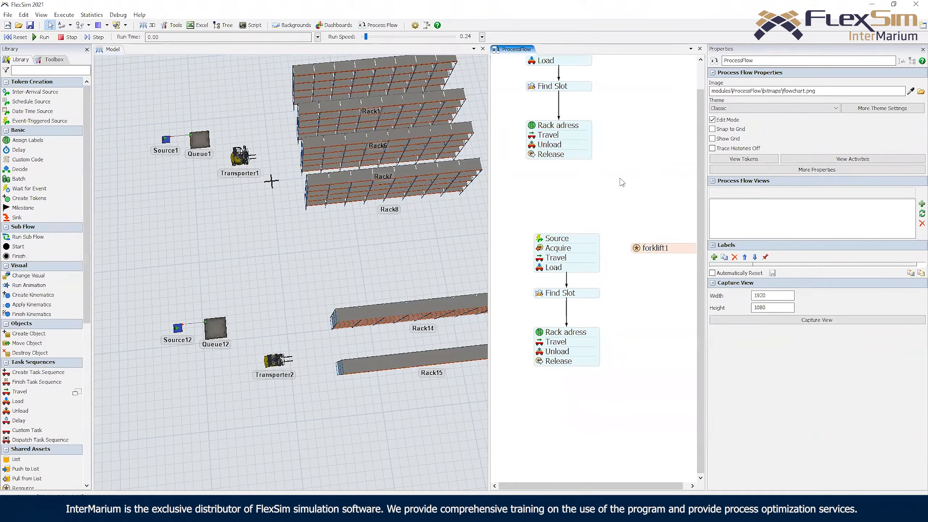
# Run the simulation at a speed of 39.05 and check which racks each transporter fills in both warehouses
pyautogui.click(43, 38)
pyautogui.moveTo(366, 37)
pyautogui.mouseDown()
pyautogui.moveTo(384, 37)
pyautogui.moveTo(374, 37)
pyautogui.mouseUp()
pyautogui.moveTo(358, 226); pyautogui.dragTo(383, 243, button='right')
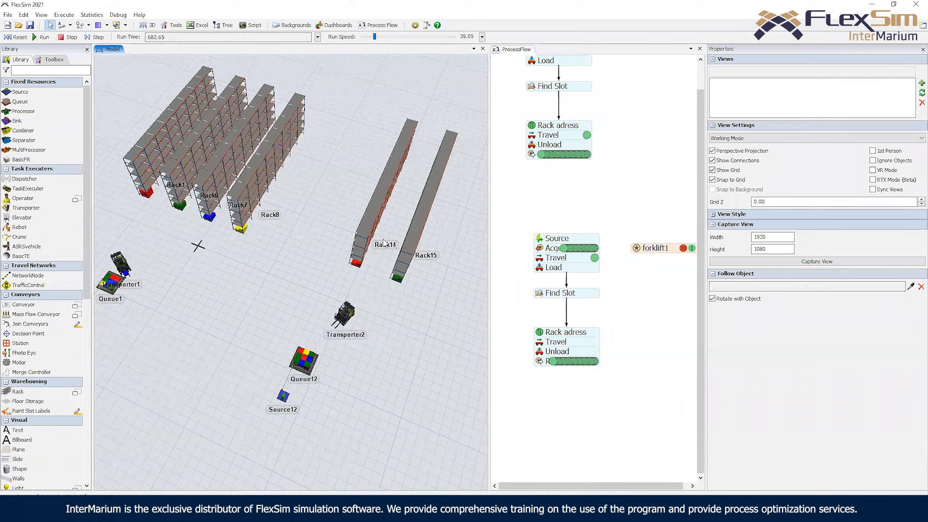
pyautogui.moveTo(271, 298); pyautogui.dragTo(370, 324)
pyautogui.moveTo(370, 324); pyautogui.dragTo(321, 278, button='right')
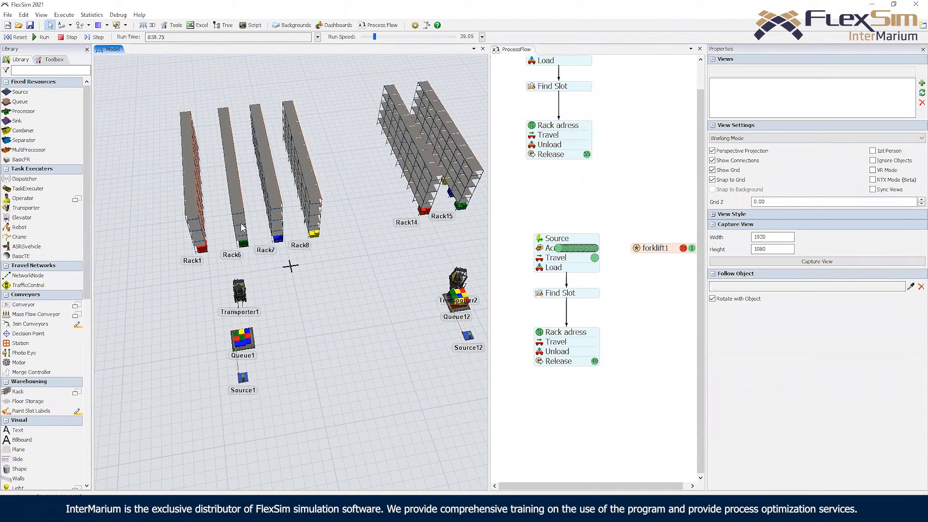
pyautogui.moveTo(381, 251); pyautogui.dragTo(240, 271)
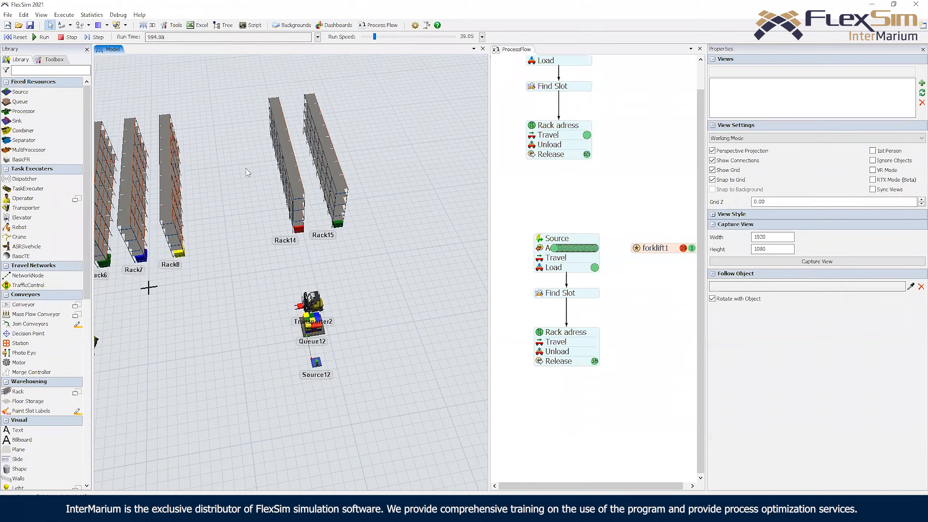
# Slow the run speed to 2.86, inspect the transporters' deliveries in both warehouses, and stop and reset the model
pyautogui.moveTo(375, 36); pyautogui.dragTo(369, 38)
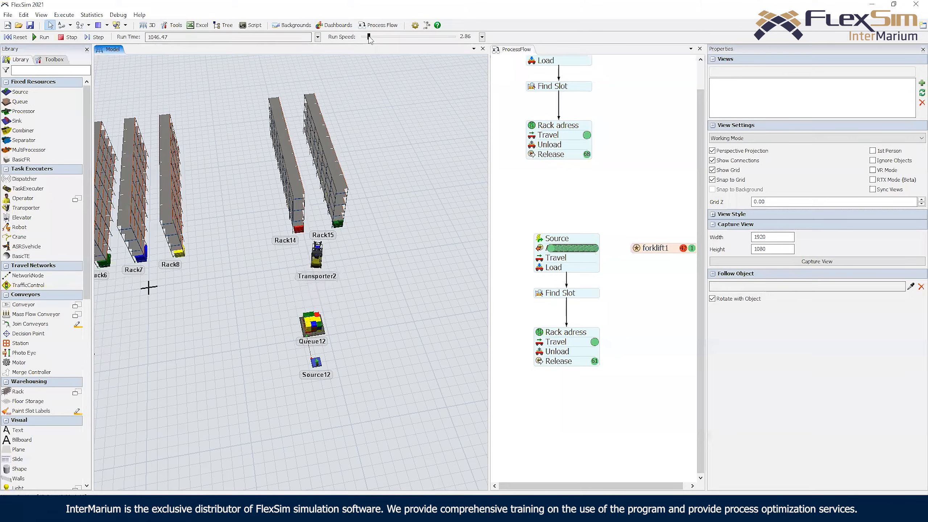
pyautogui.moveTo(239, 171); pyautogui.dragTo(297, 215, button='right')
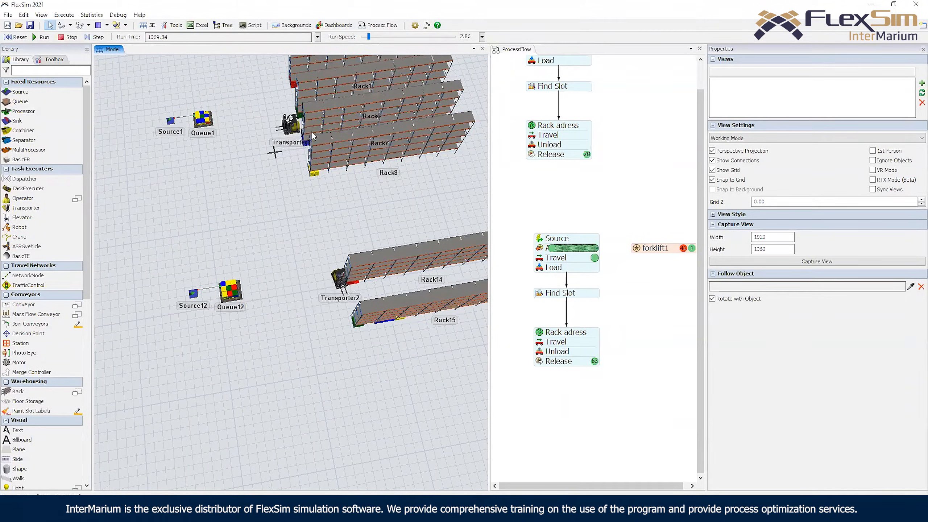
pyautogui.moveTo(352, 227); pyautogui.dragTo(283, 233)
pyautogui.click(68, 37)
pyautogui.moveTo(186, 161); pyautogui.dragTo(164, 189, button='right')
pyautogui.scroll(-2, 164, 188)
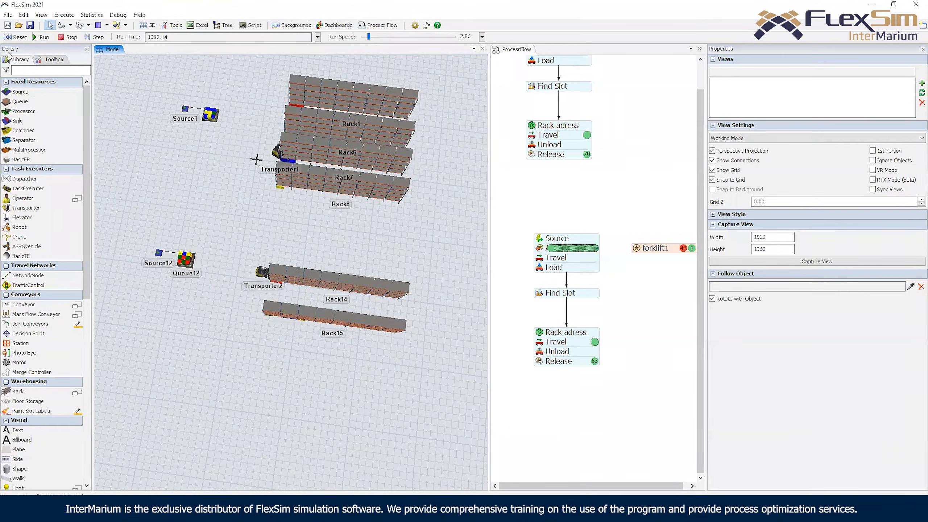
pyautogui.click(10, 40)
# Place a new queue on the floor beyond the far end of the Rack1 to Rack8 group, opposite Transporter1
pyautogui.moveTo(371, 210); pyautogui.dragTo(321, 226)
pyautogui.moveTo(321, 225); pyautogui.dragTo(352, 224, button='right')
pyautogui.moveTo(277, 193); pyautogui.dragTo(195, 204)
pyautogui.moveTo(271, 187); pyautogui.dragTo(293, 175, button='right')
pyautogui.moveTo(313, 173)
pyautogui.mouseDown()
pyautogui.moveTo(339, 160)
pyautogui.moveTo(325, 159)
pyautogui.mouseUp()
pyautogui.moveTo(30, 102); pyautogui.dragTo(346, 120)
pyautogui.click(317, 160)
pyautogui.moveTo(317, 159); pyautogui.dragTo(401, 180, button='right')
pyautogui.moveTo(401, 180); pyautogui.dragTo(408, 198)
pyautogui.moveTo(408, 197); pyautogui.dragTo(390, 195, button='right')
pyautogui.moveTo(147, 176); pyautogui.dragTo(122, 182, button='right')
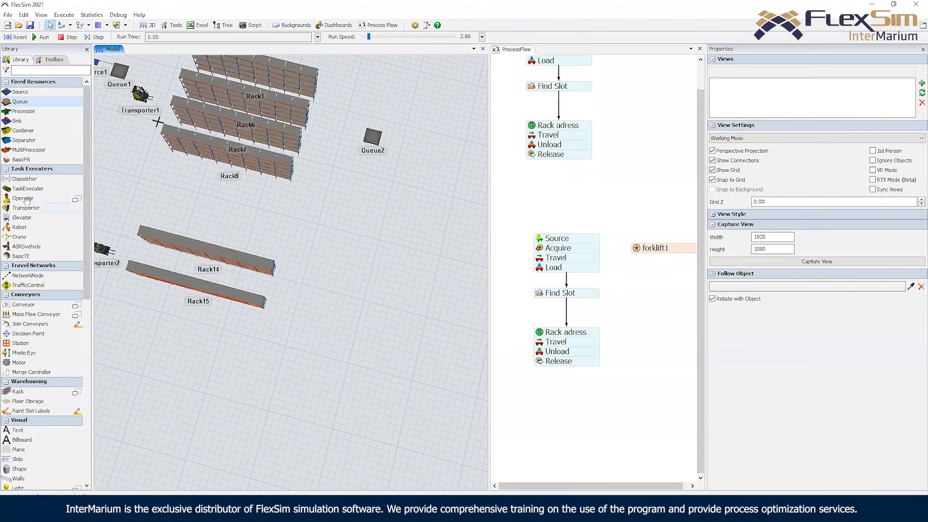
# Place a new transporter on the floor just below Queue2, beyond the far end of the Rack1 to Rack8 group
pyautogui.moveTo(41, 207); pyautogui.dragTo(350, 172)
pyautogui.moveTo(351, 172); pyautogui.dragTo(360, 183, button='right')
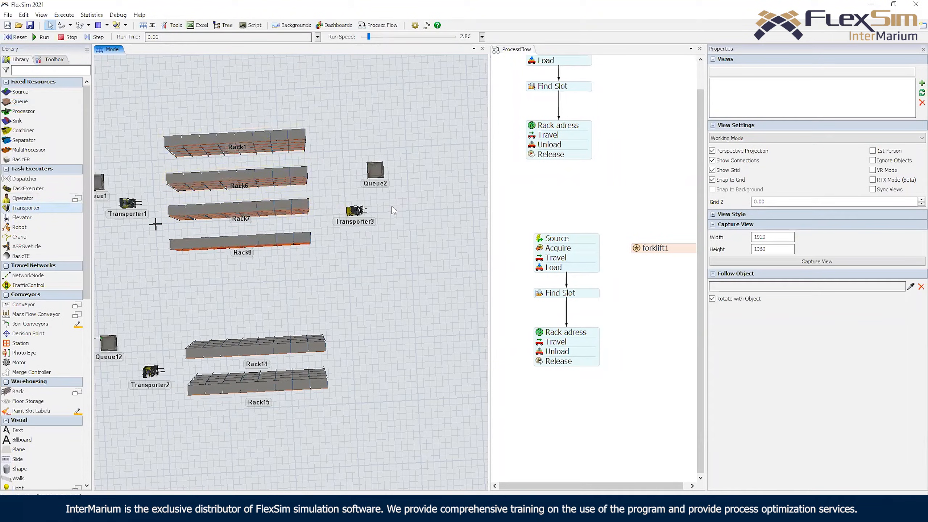
# Add an Inter-Arrival Source below the forklift1 process flow and set its inter-arrival time to 120
pyautogui.click(530, 397)
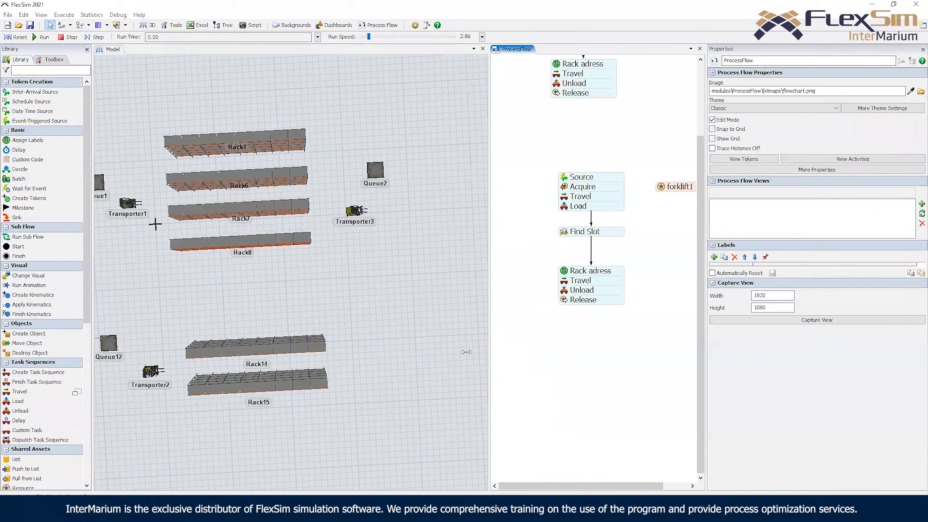
pyautogui.moveTo(466, 352); pyautogui.dragTo(467, 352)
pyautogui.doubleClick(510, 291)
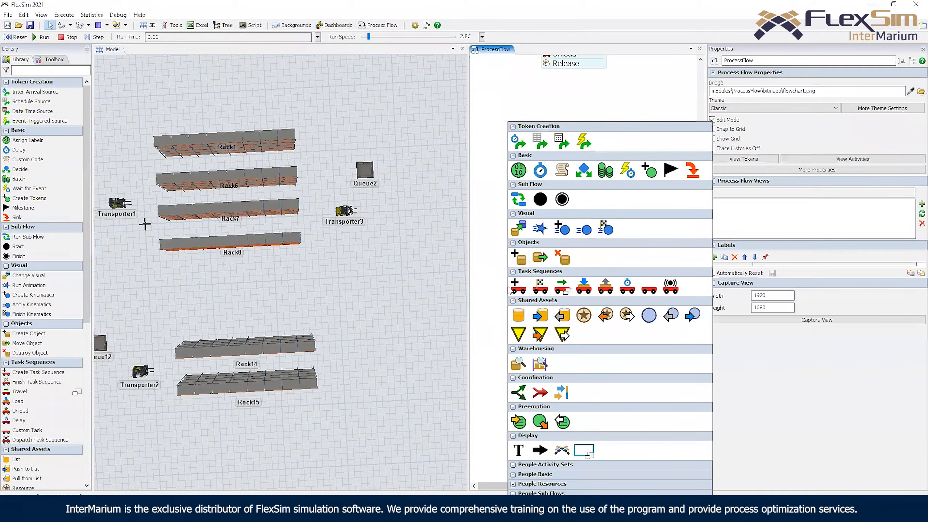
pyautogui.click(520, 145)
pyautogui.moveTo(541, 290); pyautogui.dragTo(582, 322)
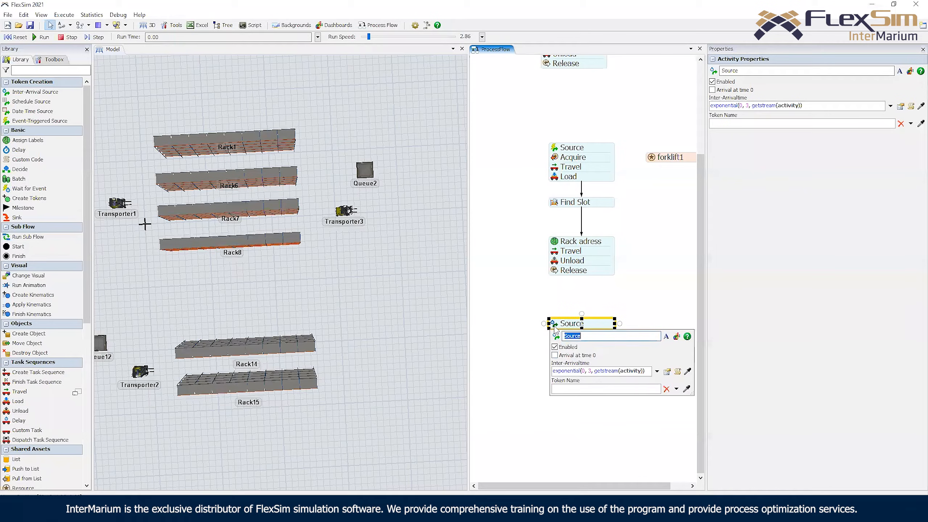
pyautogui.click(581, 371)
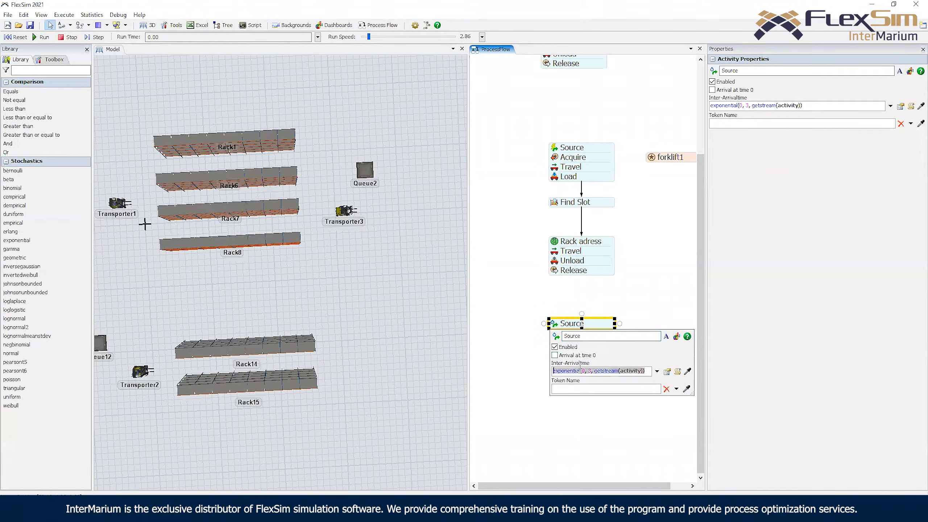
pyautogui.write('120')
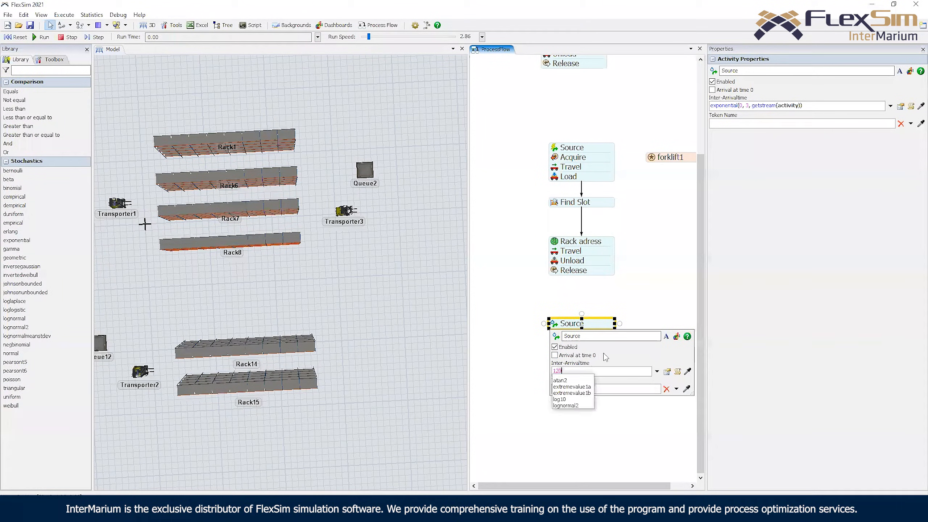
pyautogui.click(643, 309)
pyautogui.click(579, 326)
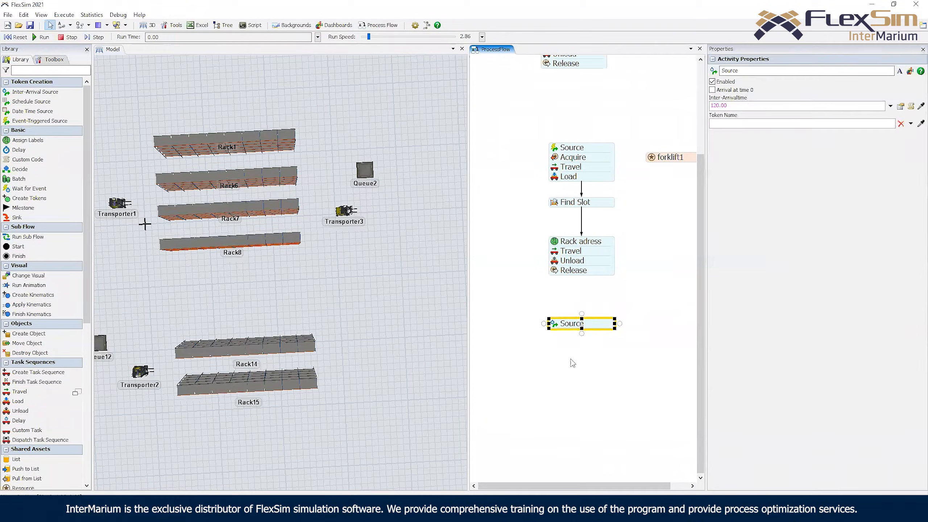
# Add an Acquire activity below the new Source and a Resource beside it that references Transporter3
pyautogui.moveTo(557, 366); pyautogui.dragTo(561, 333)
pyautogui.moveTo(574, 294)
pyautogui.mouseDown()
pyautogui.moveTo(565, 293)
pyautogui.moveTo(575, 294)
pyautogui.mouseUp()
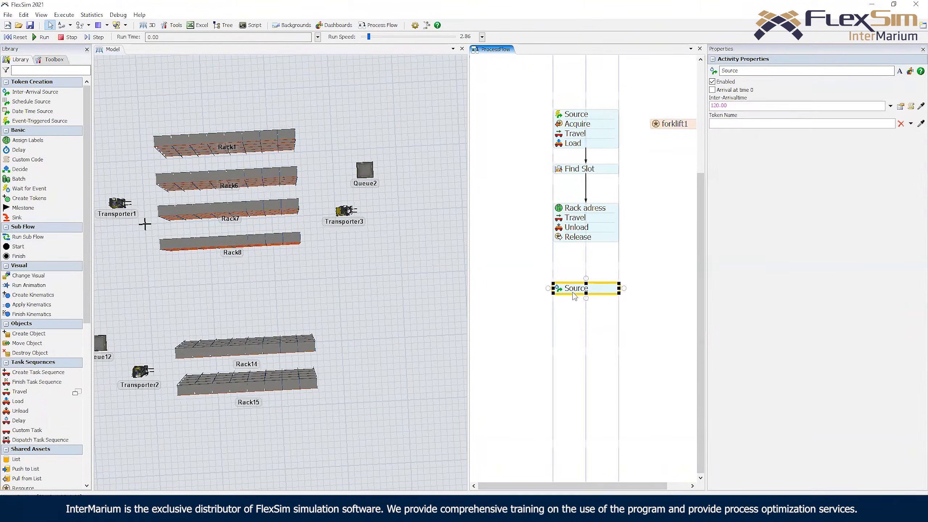
pyautogui.doubleClick(632, 317)
pyautogui.click(707, 316)
pyautogui.doubleClick(571, 320)
pyautogui.click(667, 319)
pyautogui.moveTo(645, 320); pyautogui.dragTo(640, 303)
pyautogui.click(633, 304)
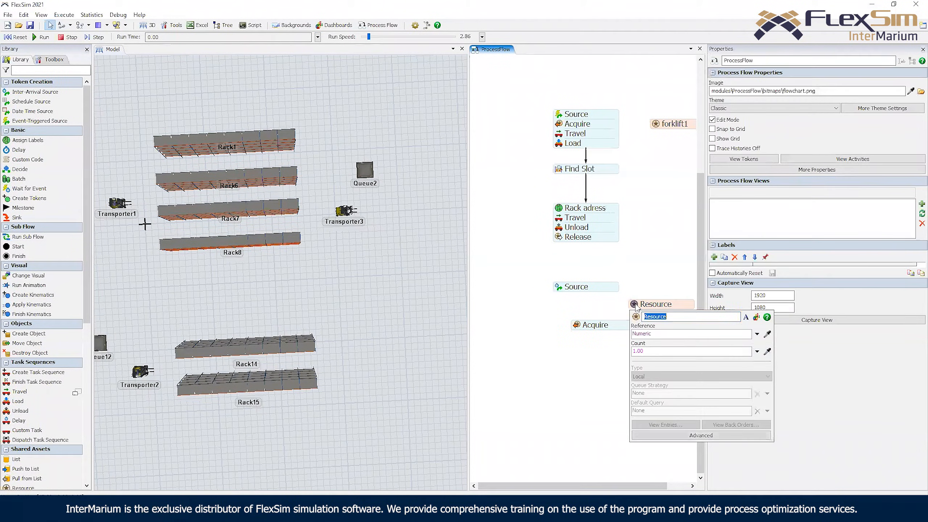
pyautogui.click(767, 335)
pyautogui.click(354, 213)
pyautogui.click(362, 218)
pyautogui.click(666, 275)
# Attach the Acquire activity to the new Source, assign the acquired resource to token.forklift, and align the Resource beside it
pyautogui.moveTo(616, 325); pyautogui.dragTo(597, 301)
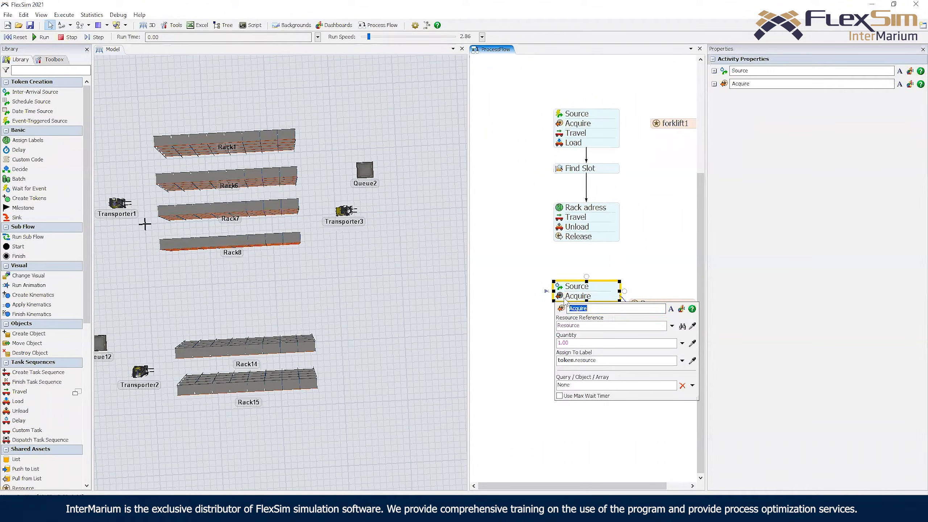
pyautogui.click(682, 363)
pyautogui.doubleClick(643, 360)
pyautogui.write('forklift')
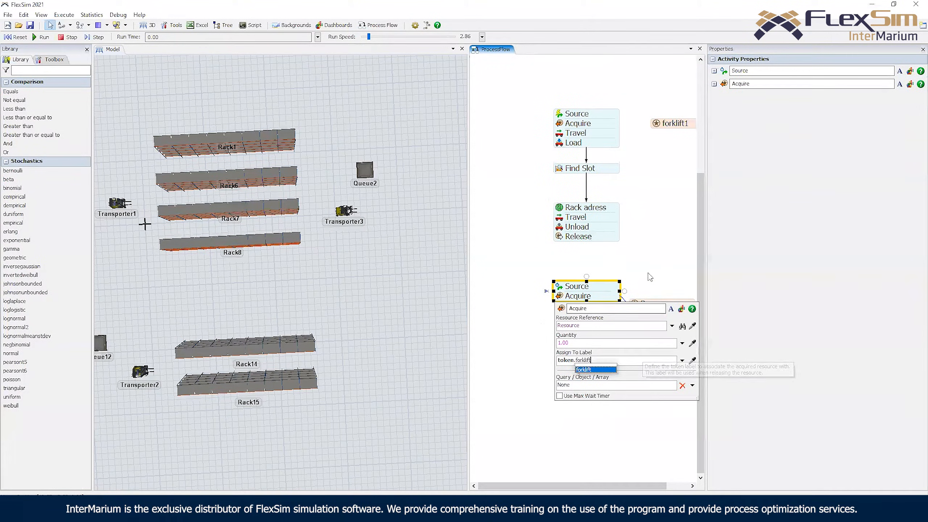
pyautogui.click(648, 276)
pyautogui.moveTo(667, 309); pyautogui.dragTo(671, 300)
# Run the simulation, lower the run speed to 0.41, check the tokens at the new Acquire activity, and reset the model
pyautogui.click(41, 37)
pyautogui.moveTo(369, 37)
pyautogui.mouseDown()
pyautogui.moveTo(399, 47)
pyautogui.moveTo(367, 41)
pyautogui.mouseUp()
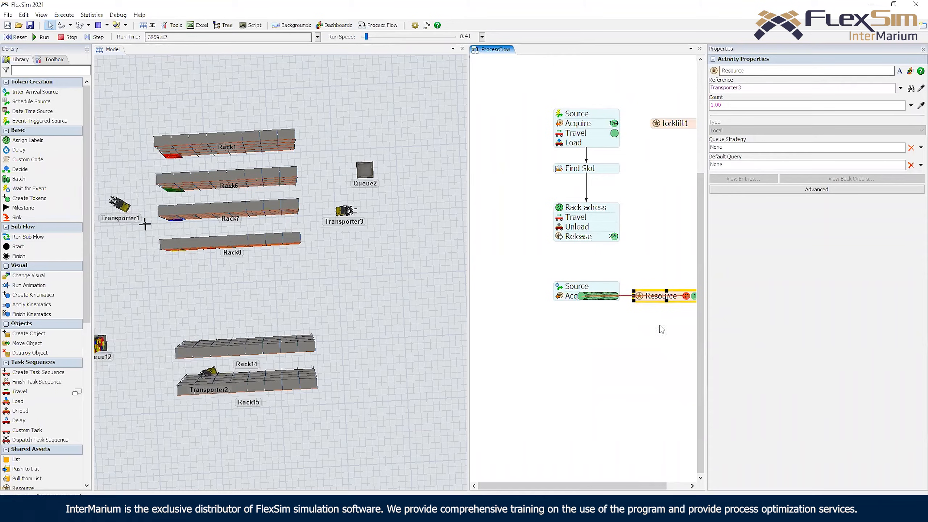
pyautogui.click(15, 37)
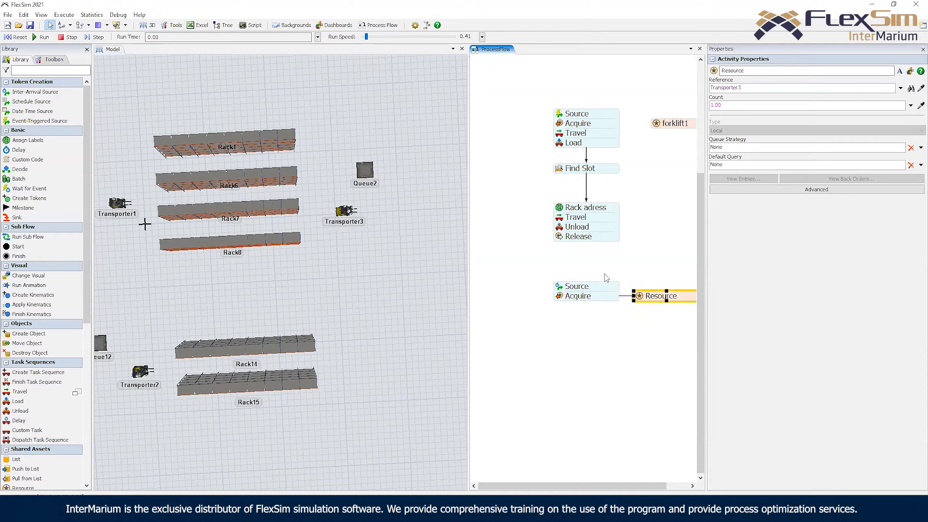
# Add a Find Item activity below the new Acquire activity and connect Acquire to it
pyautogui.click(615, 258)
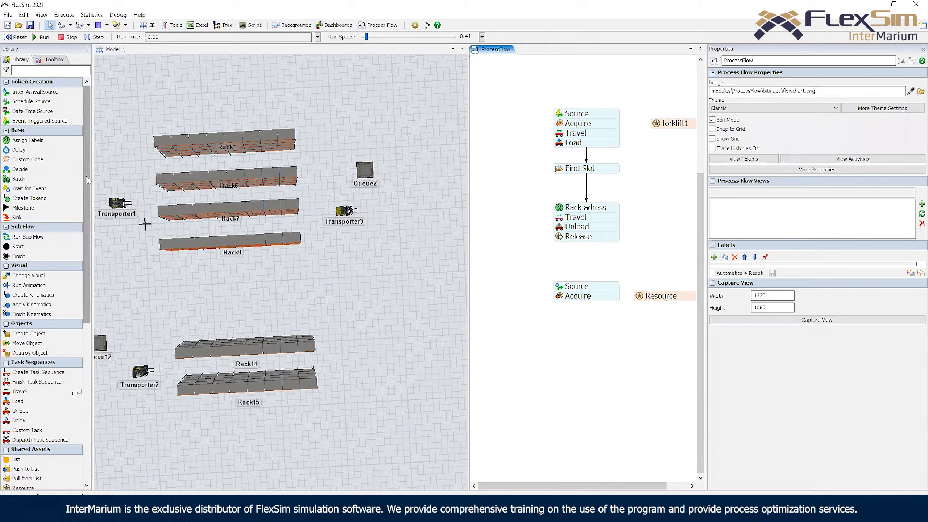
pyautogui.scroll(-3, 85, 210)
pyautogui.scroll(-2, 85, 210)
pyautogui.click(661, 296)
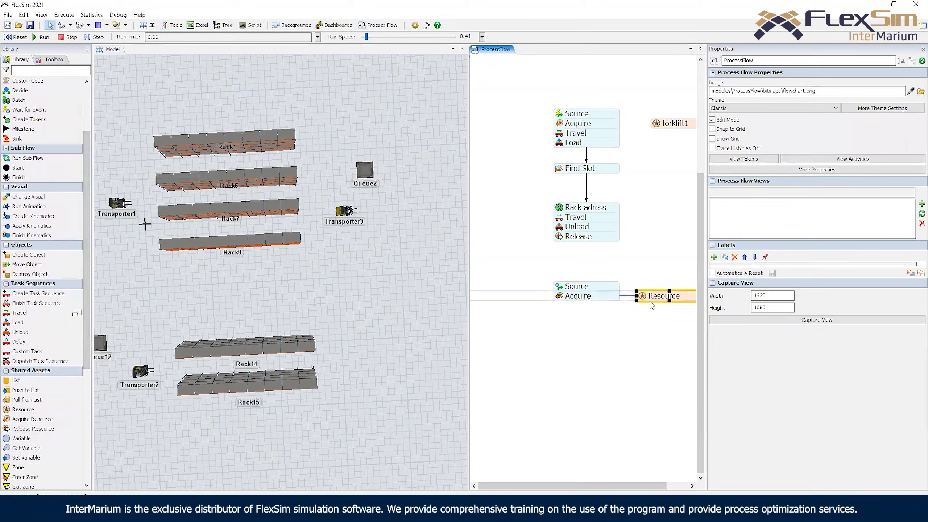
pyautogui.scroll(-4, 81, 293)
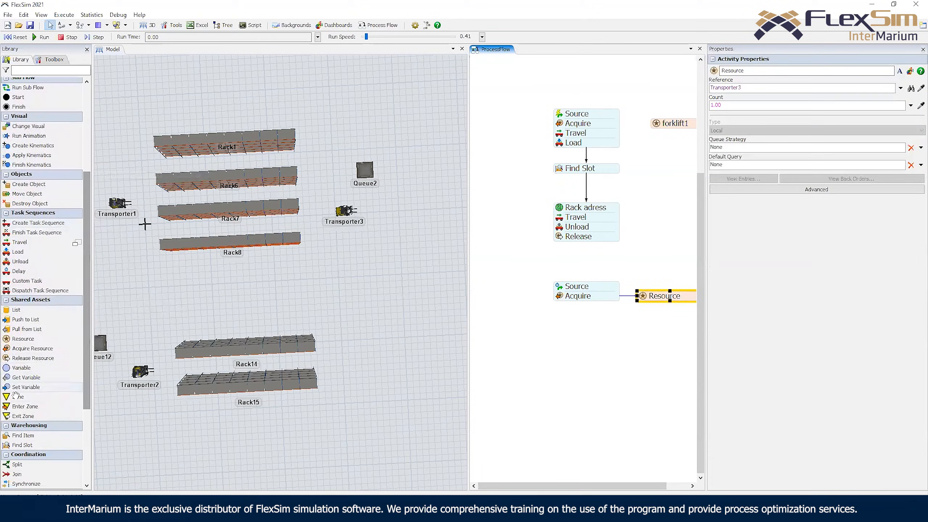
pyautogui.moveTo(36, 436); pyautogui.dragTo(396, 417)
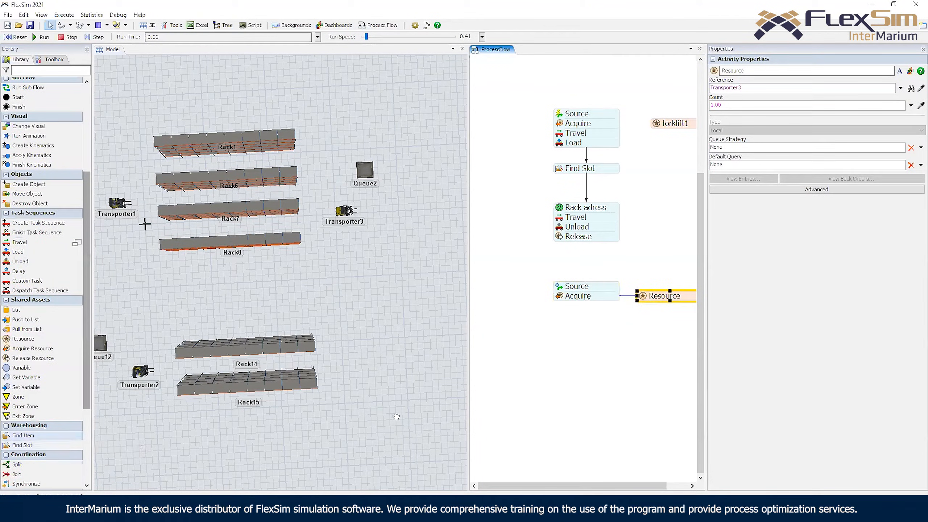
pyautogui.moveTo(658, 316); pyautogui.dragTo(561, 325)
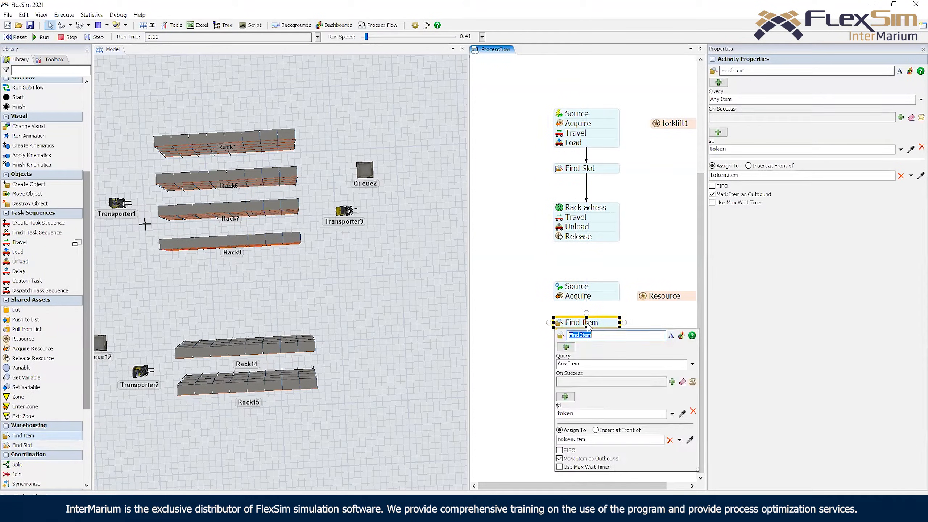
pyautogui.click(598, 307)
pyautogui.moveTo(582, 302); pyautogui.dragTo(587, 332)
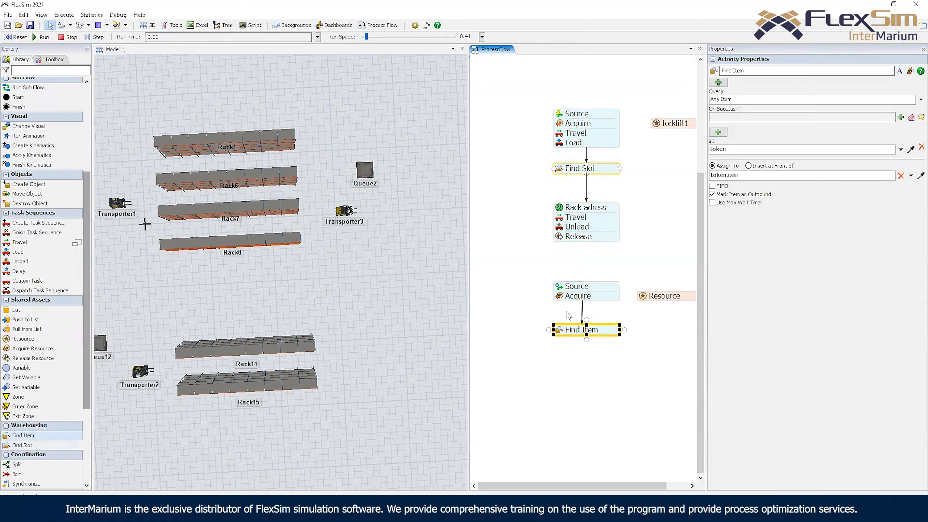
pyautogui.doubleClick(561, 335)
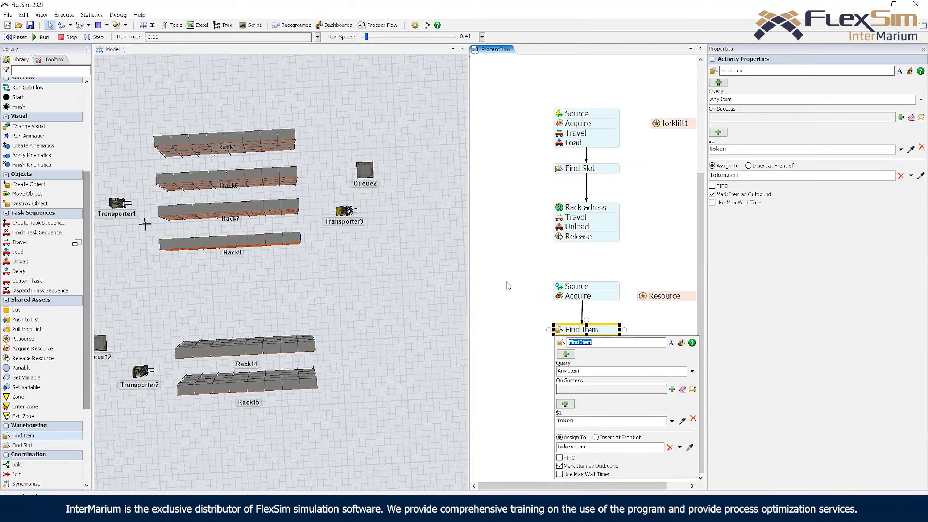
pyautogui.click(513, 308)
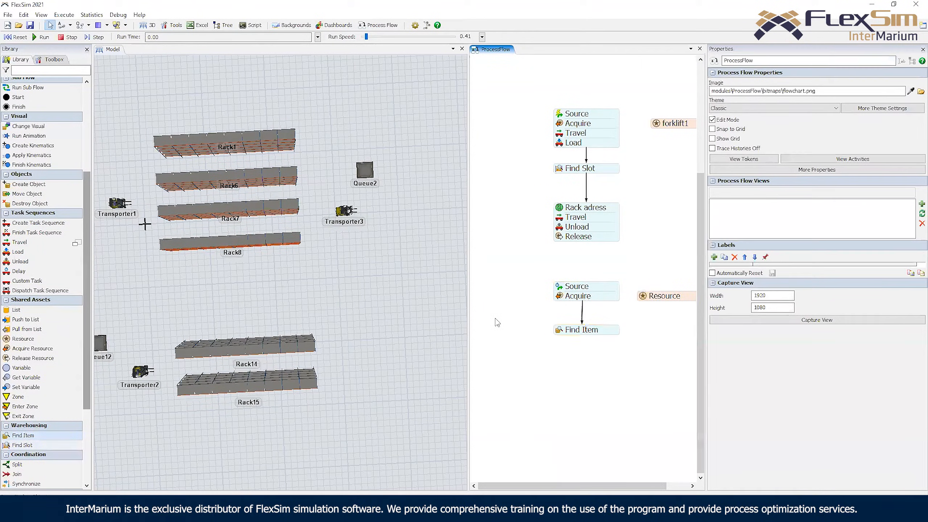
# Attach an Assign Labels activity named "which product" below Acquire and name its token label product
pyautogui.scroll(1, 557, 316)
pyautogui.rightClick(563, 310)
pyautogui.moveTo(543, 302); pyautogui.dragTo(587, 229)
pyautogui.doubleClick(559, 239)
pyautogui.click(570, 170)
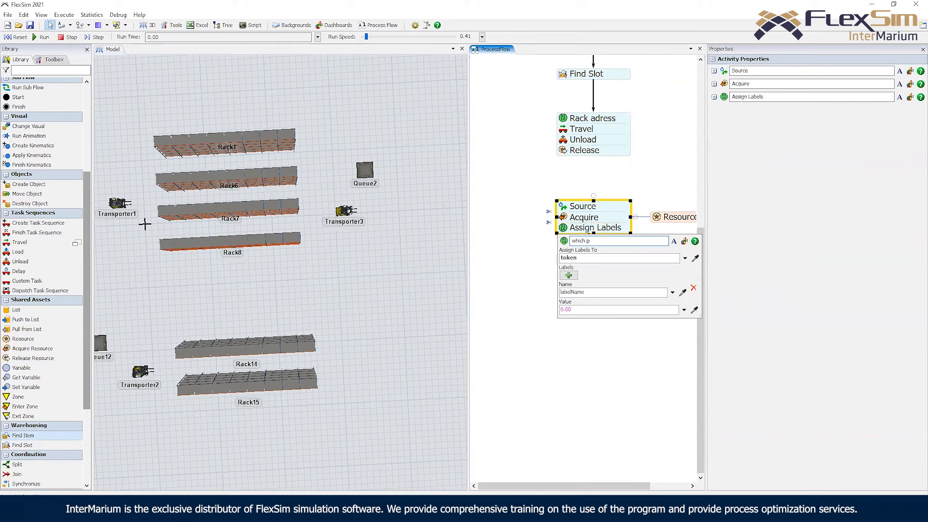
pyautogui.press('Tab')
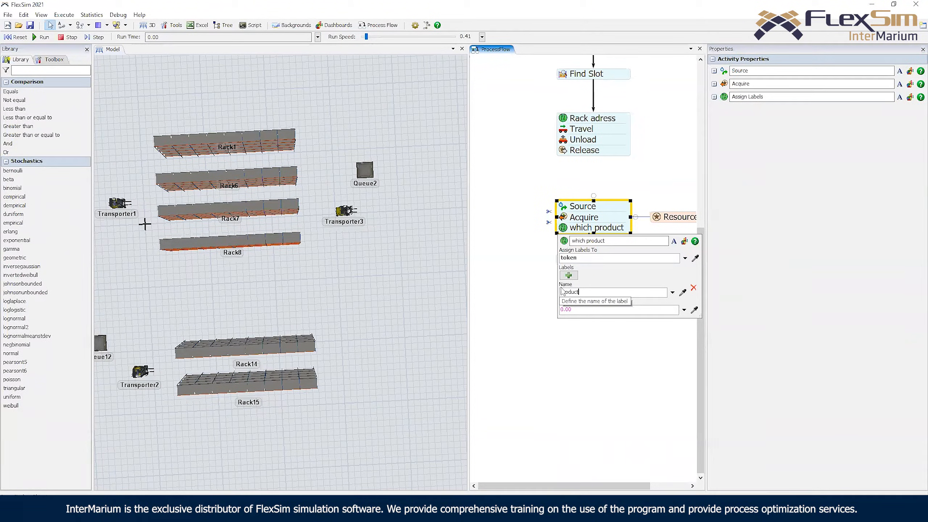
# Set the value of the product label to a duniform distribution with a minimum of 1
pyautogui.click(684, 309)
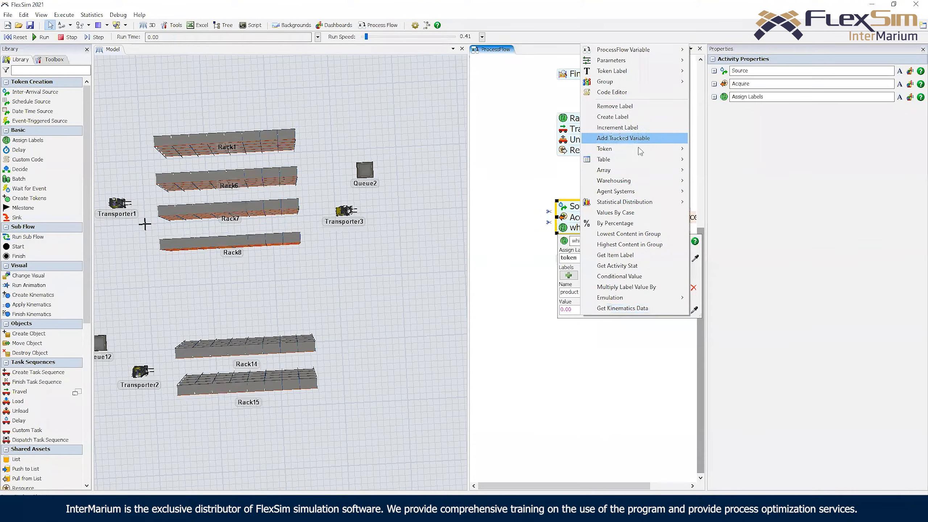
pyautogui.moveTo(642, 205)
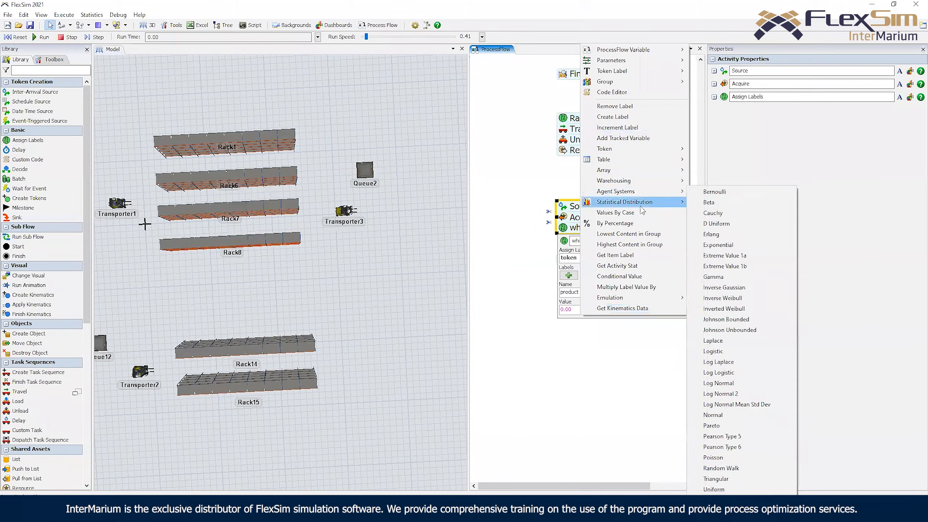
pyautogui.click(717, 224)
pyautogui.click(606, 347)
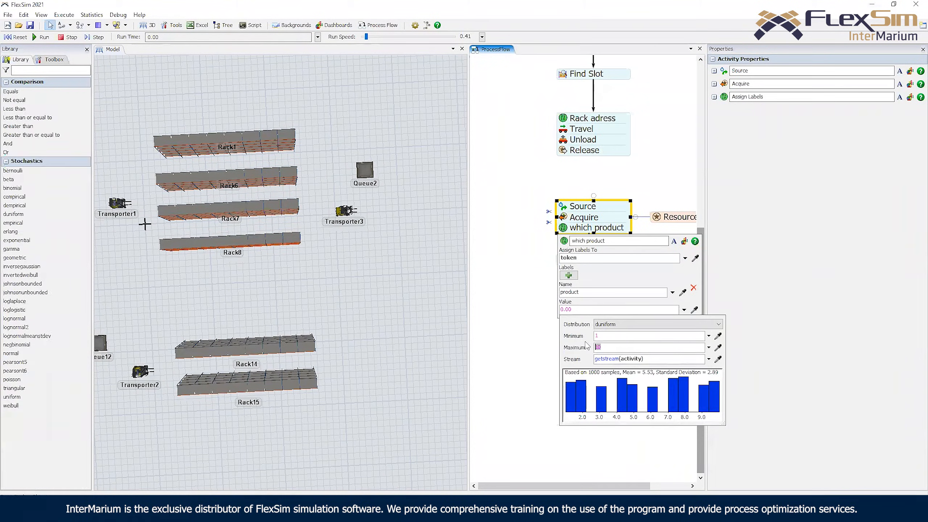
pyautogui.click(651, 182)
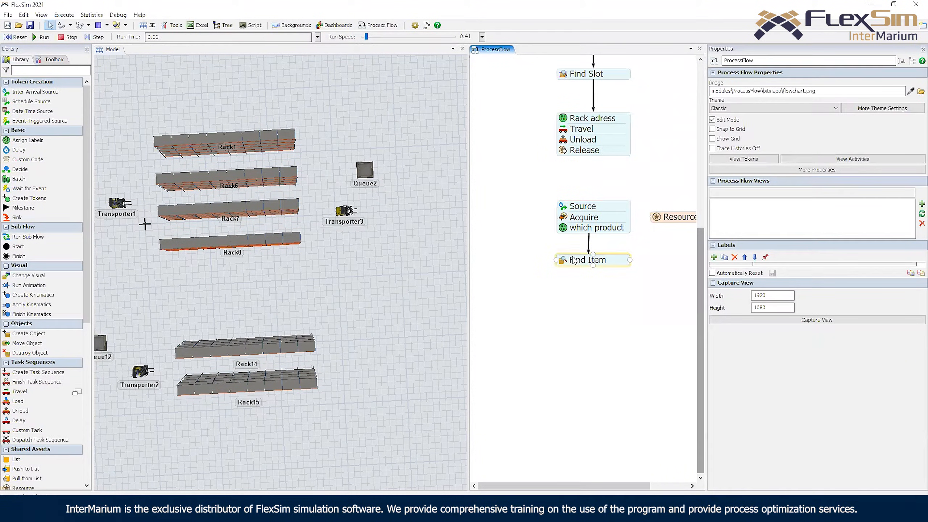
# Give the Find Item query a Match Item Label filter and enter product as the item label being compared
pyautogui.doubleClick(573, 260)
pyautogui.click(695, 305)
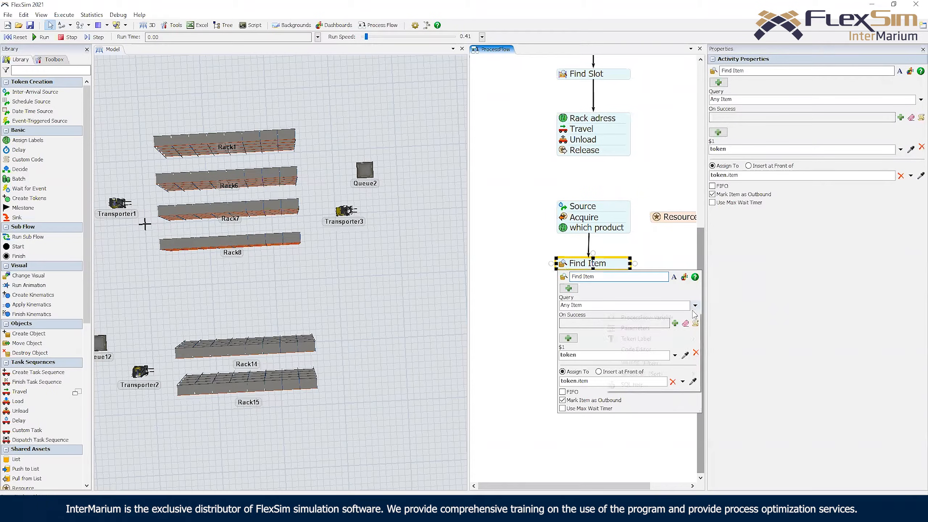
pyautogui.moveTo(674, 340)
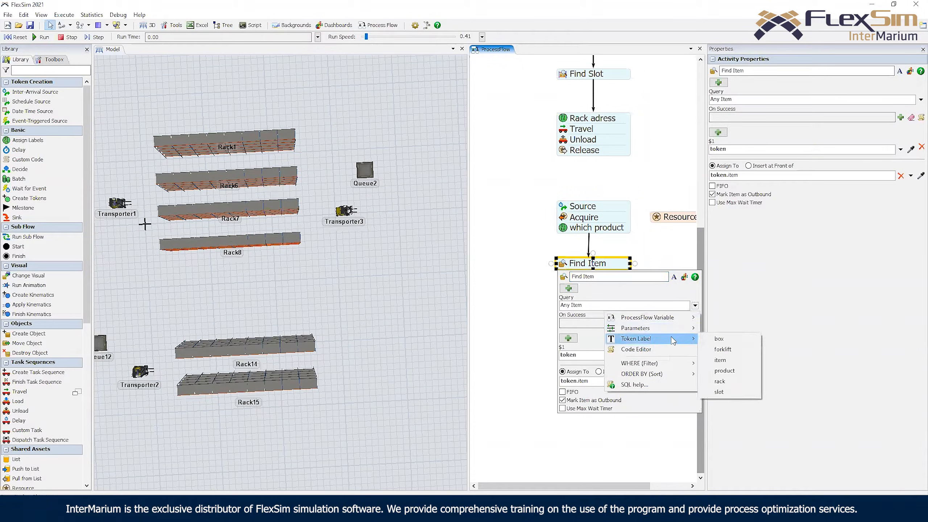
pyautogui.moveTo(680, 363)
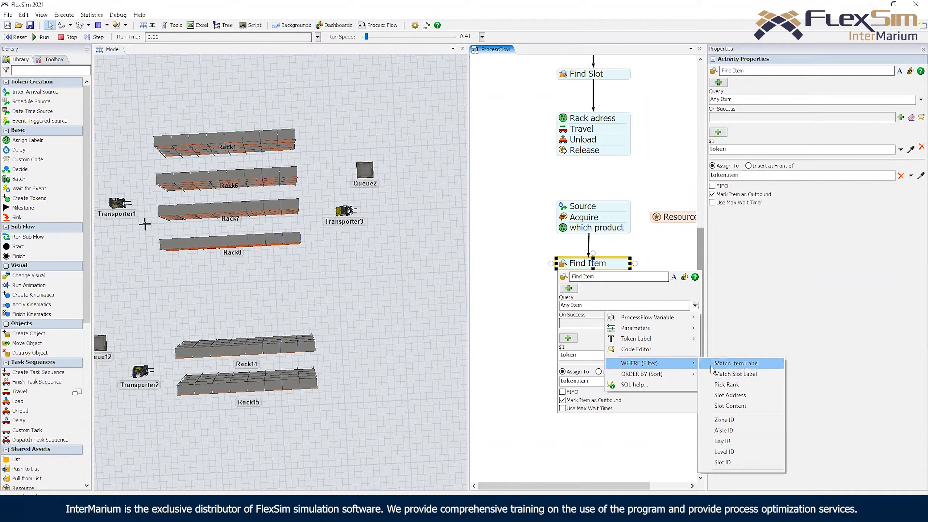
pyautogui.click(762, 369)
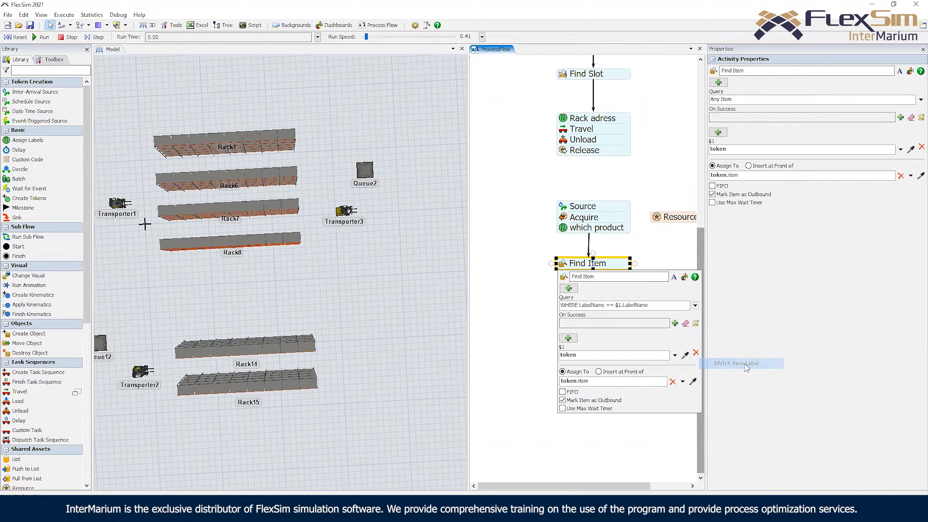
pyautogui.click(593, 306)
pyautogui.doubleClick(593, 305)
pyautogui.write('product')
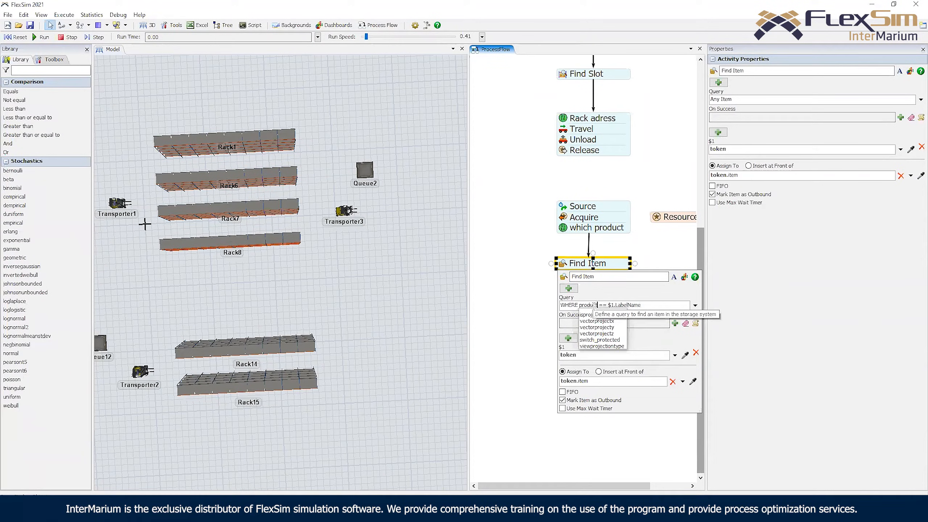
# Run the model briefly, inspect the labels of a box in Queue1, and change the compared item label in the Find Item query to Type
pyautogui.moveTo(249, 291); pyautogui.dragTo(326, 271)
pyautogui.click(41, 37)
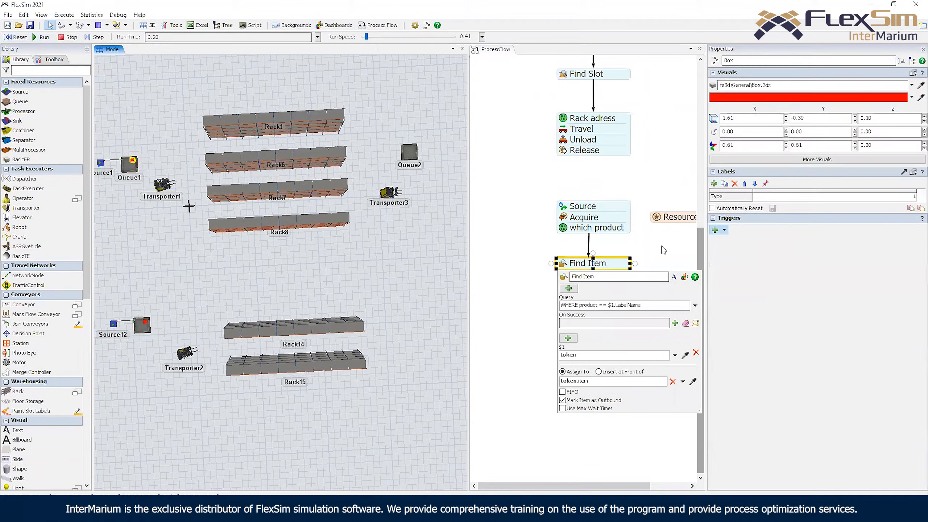
pyautogui.doubleClick(592, 305)
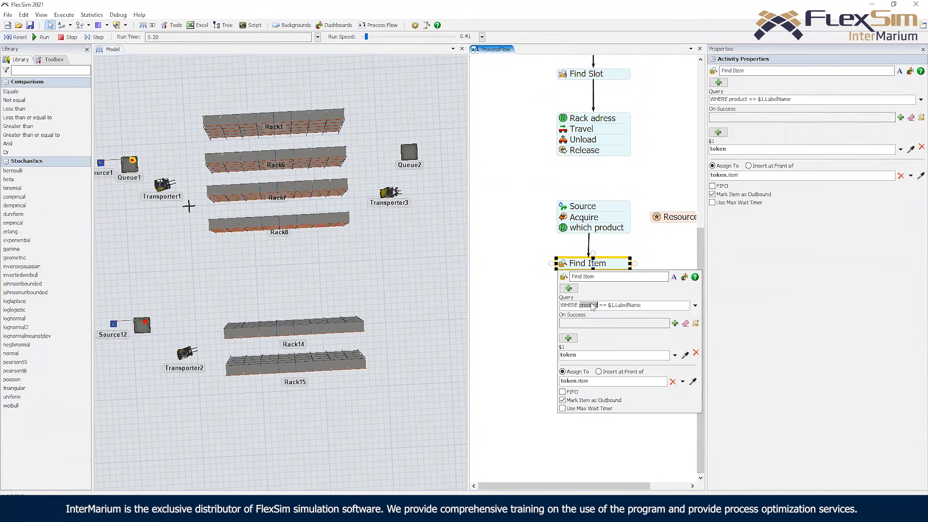
pyautogui.write('Type')
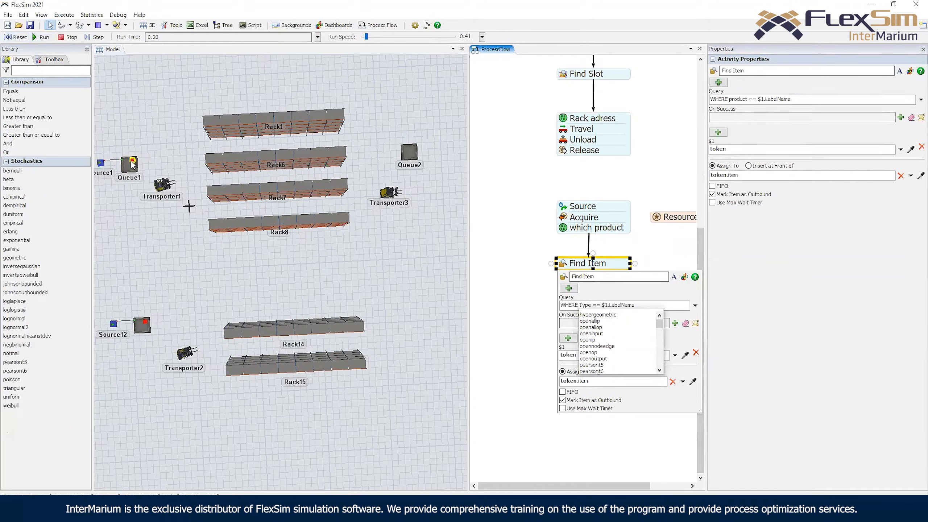
# Complete the Find Item query as WHERE Type == $1.product and assign the found item to token.box
pyautogui.click(645, 304)
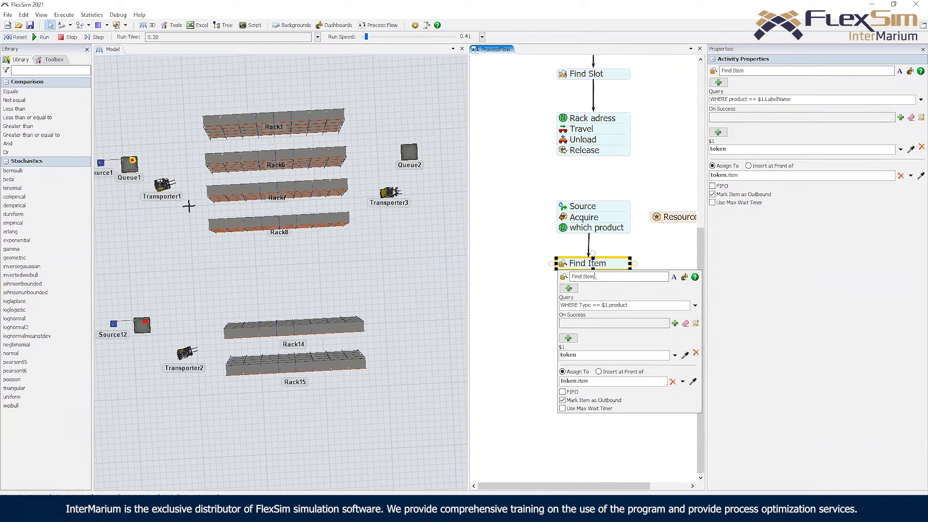
pyautogui.click(564, 228)
pyautogui.click(548, 222)
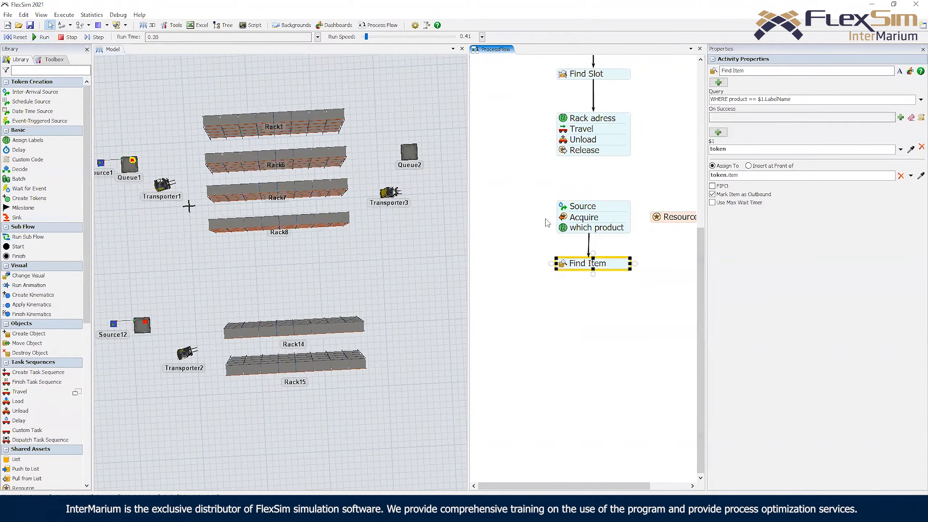
pyautogui.click(567, 264)
pyautogui.click(635, 305)
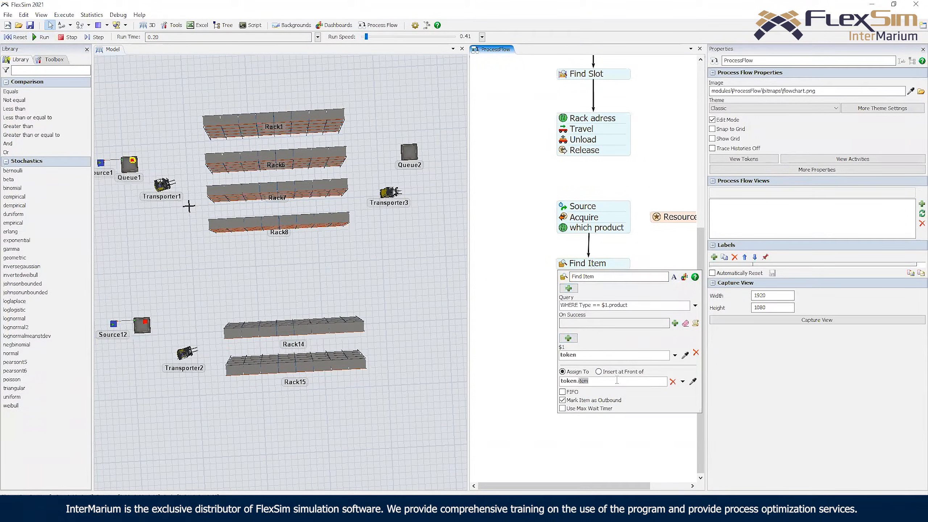
pyautogui.write('box')
pyautogui.click(524, 253)
# Add a Travel activity below Find Item and connect Find Item to it
pyautogui.click(592, 265)
pyautogui.doubleClick(590, 292)
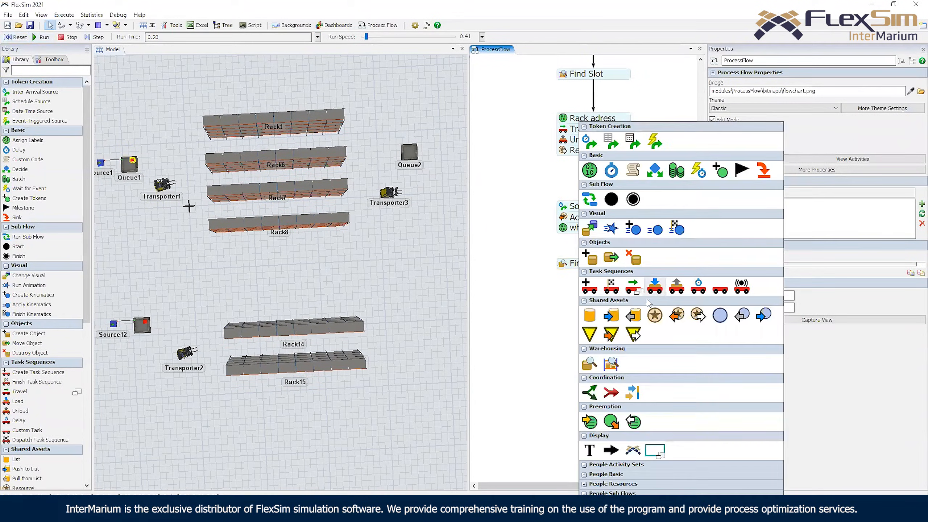
pyautogui.click(633, 286)
pyautogui.moveTo(635, 317); pyautogui.dragTo(612, 306)
pyautogui.moveTo(589, 271); pyautogui.dragTo(590, 298)
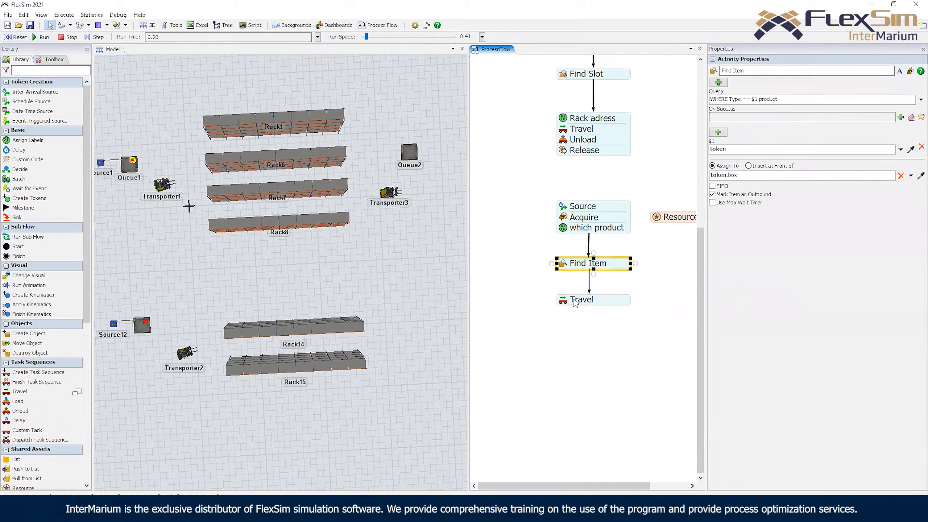
# Set the Travel activity's executer to token.forklift and its destination to token.box.up
pyautogui.click(564, 301)
pyautogui.doubleClick(625, 332)
pyautogui.write('for')
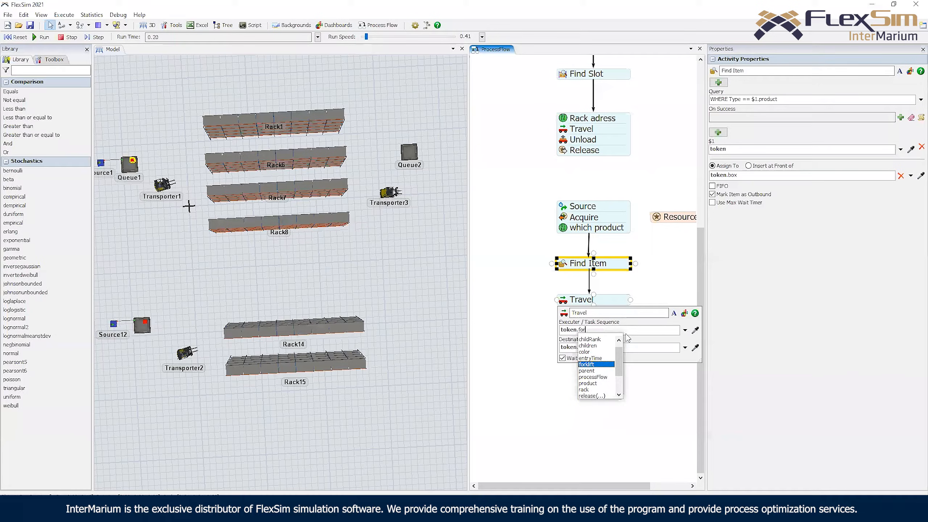
pyautogui.press('Return')
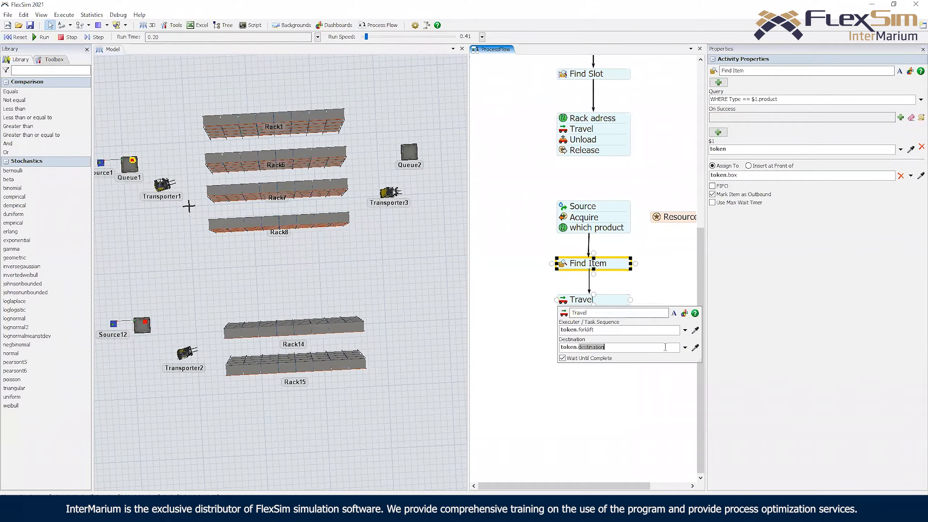
pyautogui.write('box.up')
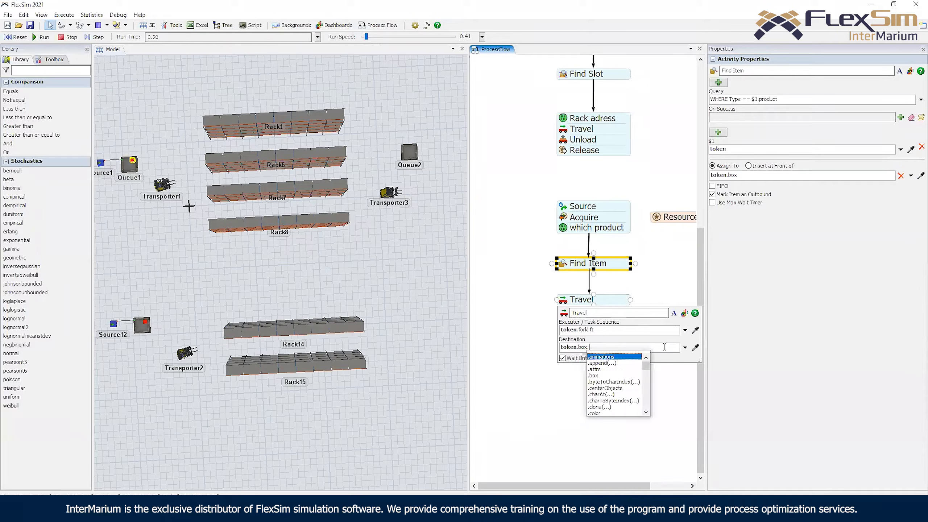
pyautogui.click(667, 306)
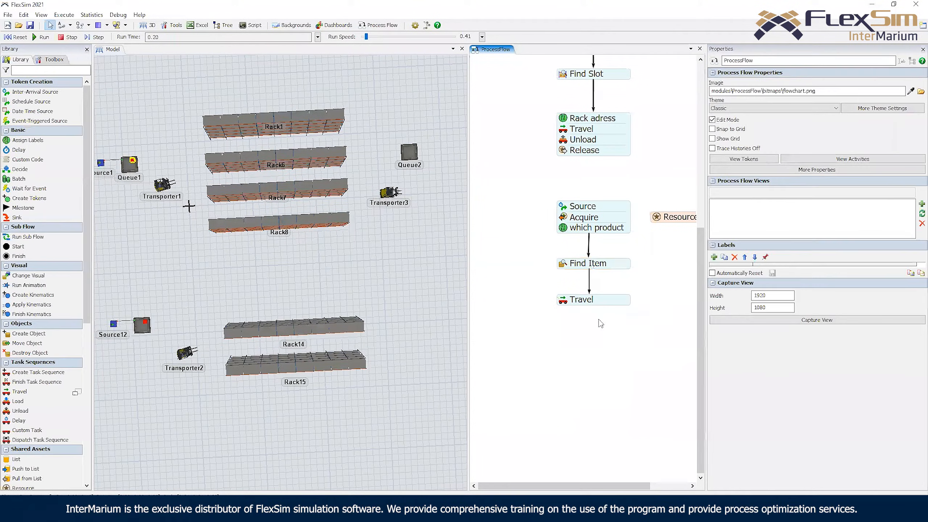
# Attach a Load activity directly below the outbound Travel activity
pyautogui.doubleClick(595, 320)
pyautogui.click(672, 284)
pyautogui.moveTo(631, 329); pyautogui.dragTo(597, 314)
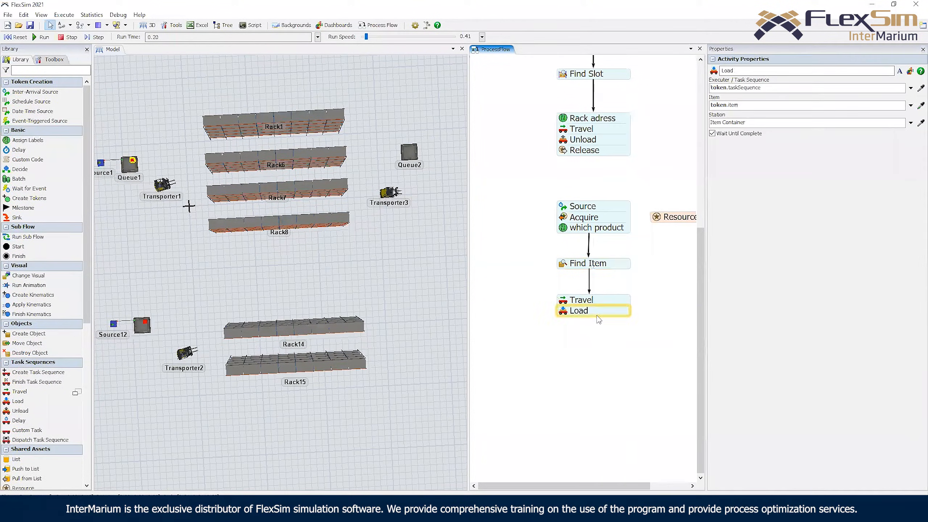
# Set the Load activity's executer to token.forklift and fill in the item it loads
pyautogui.click(564, 312)
pyautogui.doubleClick(608, 340)
pyautogui.write('f')
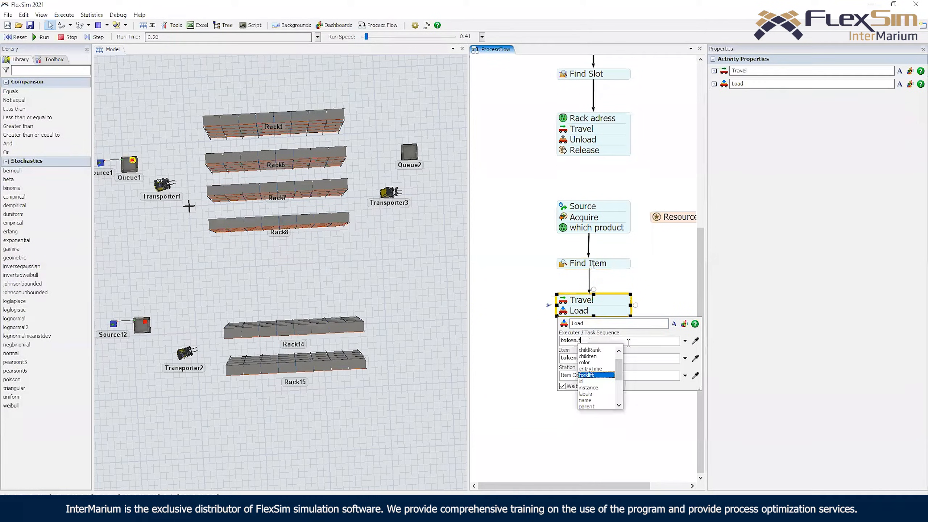
pyautogui.press('Return')
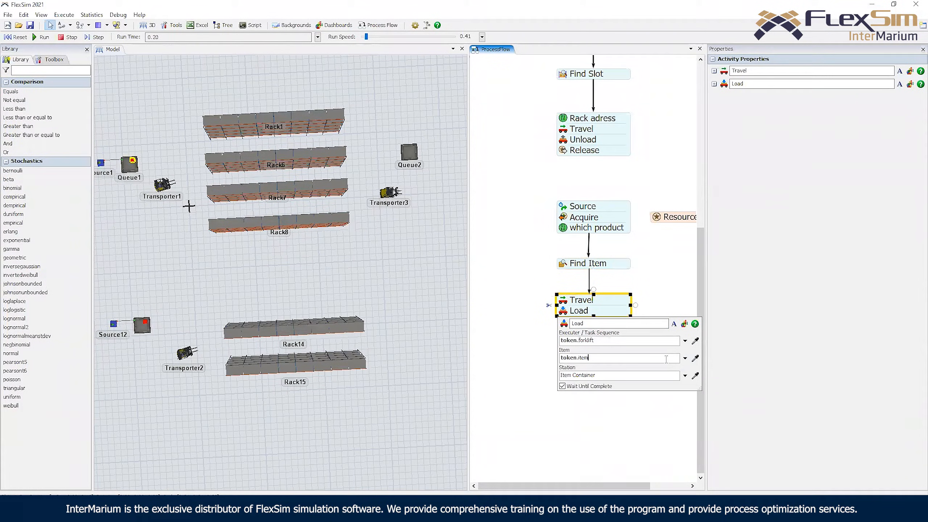
pyautogui.write('item')
pyautogui.press('Return')
pyautogui.click(658, 296)
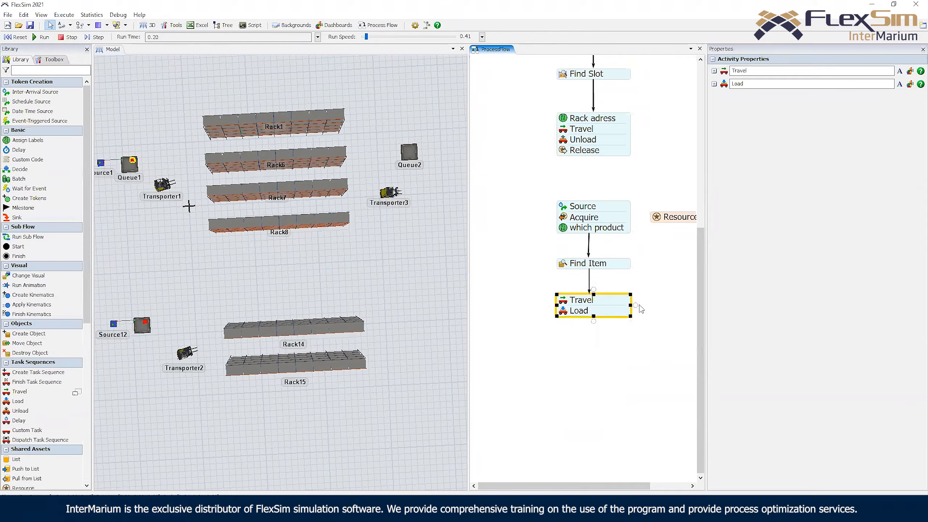
# Attach a second Travel activity below Load, with token.forklift as executer and Queue2 as destination
pyautogui.doubleClick(607, 330)
pyautogui.click(657, 287)
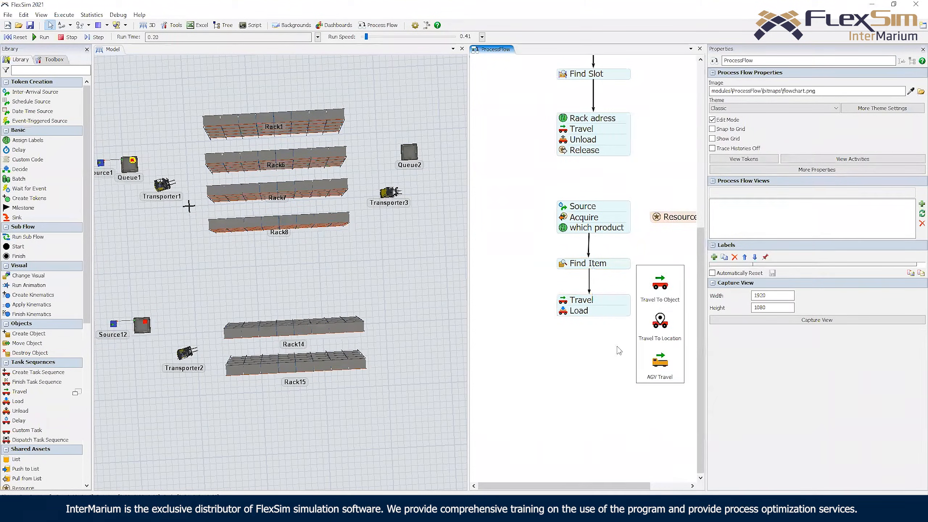
pyautogui.click(658, 288)
pyautogui.moveTo(656, 345); pyautogui.dragTo(570, 323)
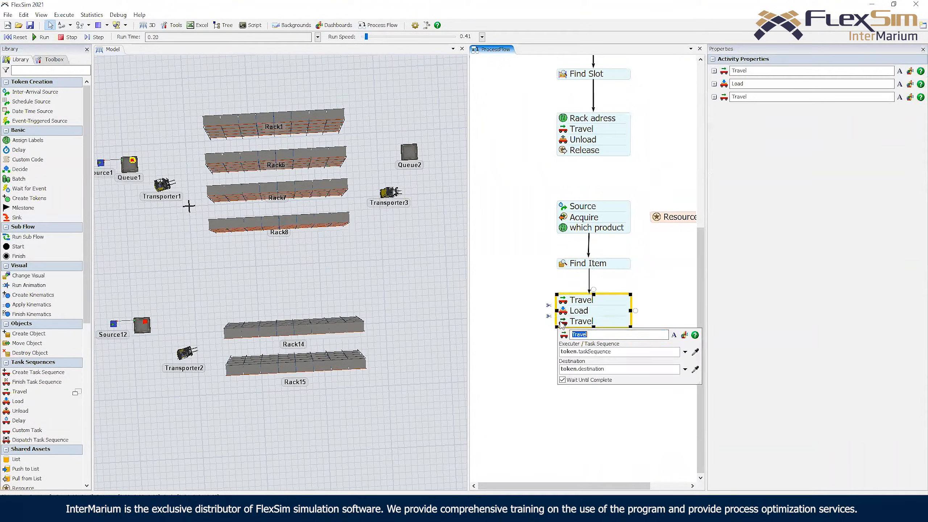
pyautogui.doubleClick(669, 352)
pyautogui.write('forklift')
pyautogui.press('Return')
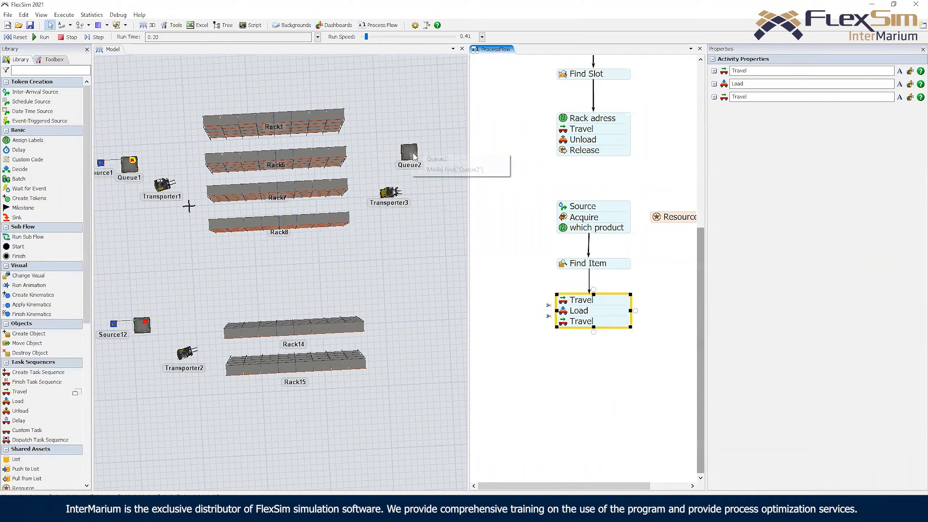
# Attach an Unload activity below the second outbound Travel activity
pyautogui.click(551, 341)
pyautogui.doubleClick(552, 341)
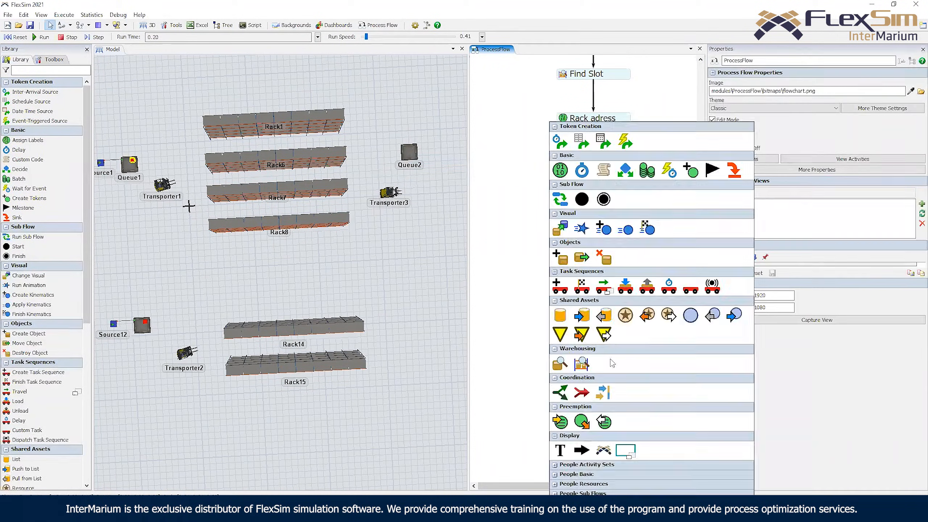
pyautogui.click(642, 288)
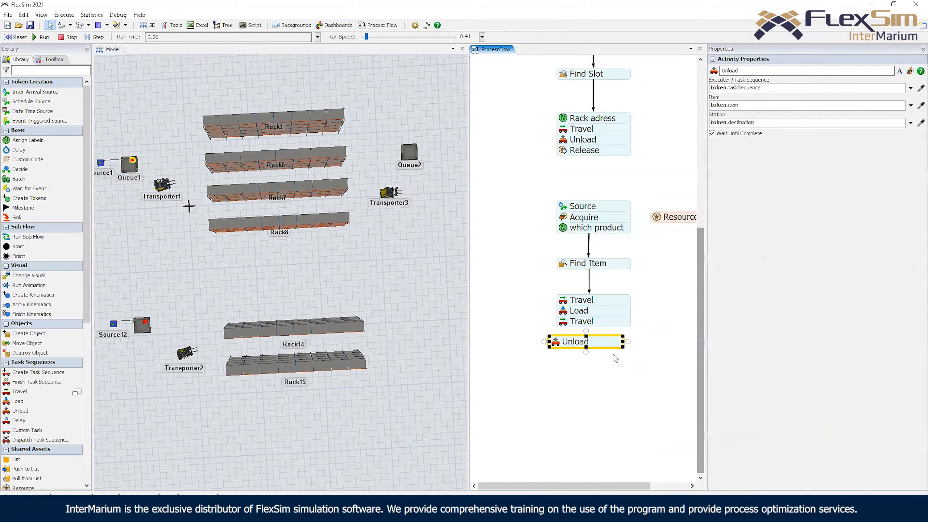
pyautogui.moveTo(602, 342); pyautogui.dragTo(610, 334)
# Set the Unload activity's executer to token.forklift, its item to token.box and its station to Queue2
pyautogui.click(563, 333)
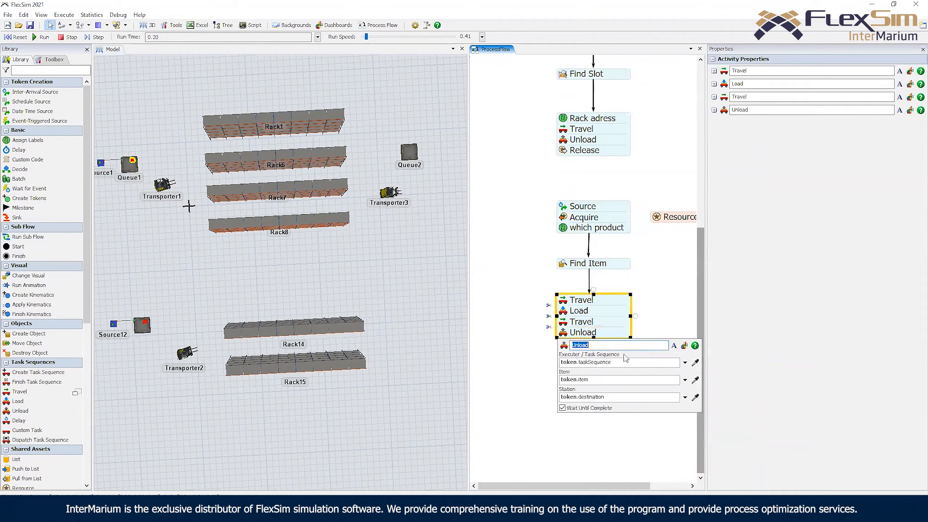
pyautogui.click(684, 363)
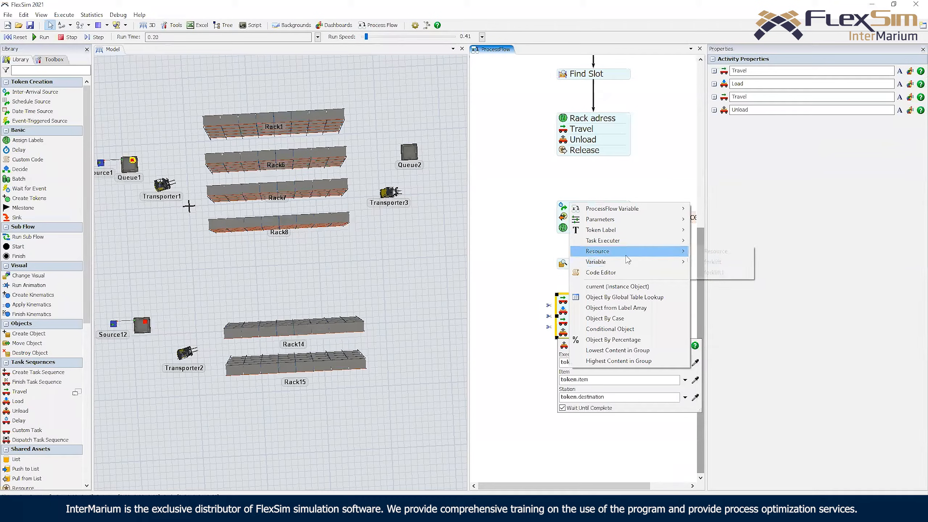
pyautogui.moveTo(636, 230)
pyautogui.click(716, 241)
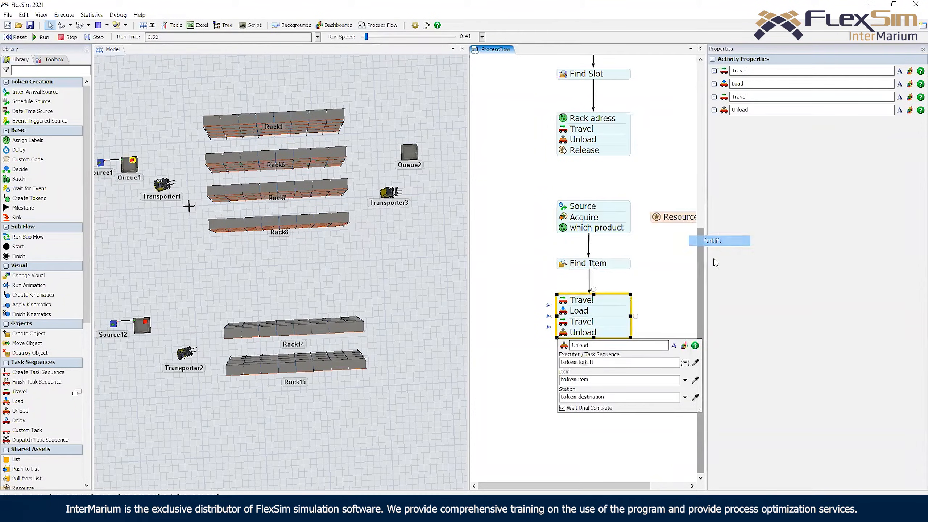
pyautogui.doubleClick(633, 380)
pyautogui.write('box')
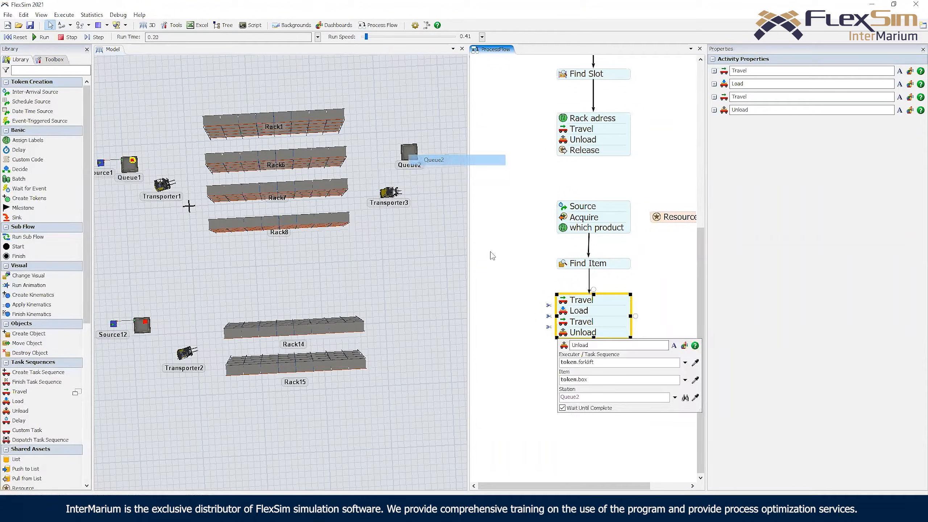
# Attach a Release activity below Unload and set its assigned resource to token.forklift
pyautogui.doubleClick(580, 353)
pyautogui.click(697, 317)
pyautogui.moveTo(608, 356); pyautogui.dragTo(591, 343)
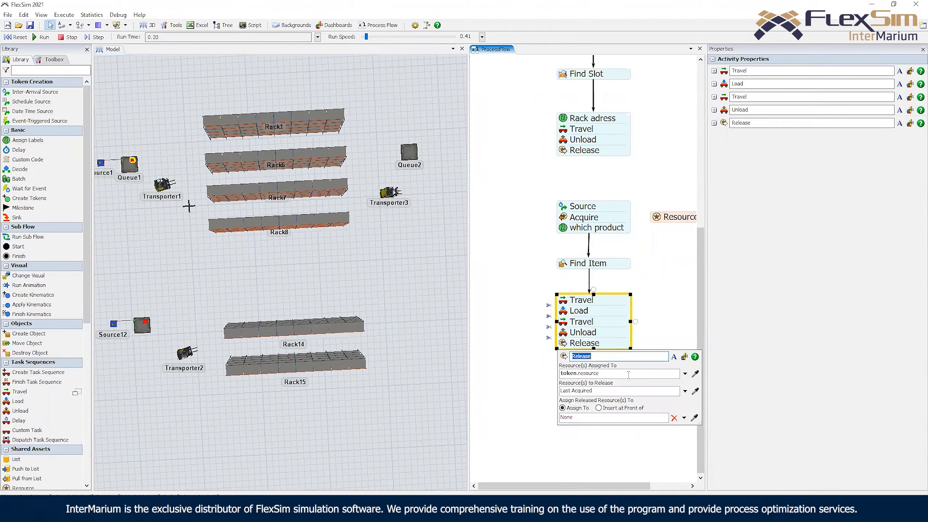
pyautogui.doubleClick(680, 373)
pyautogui.write('f')
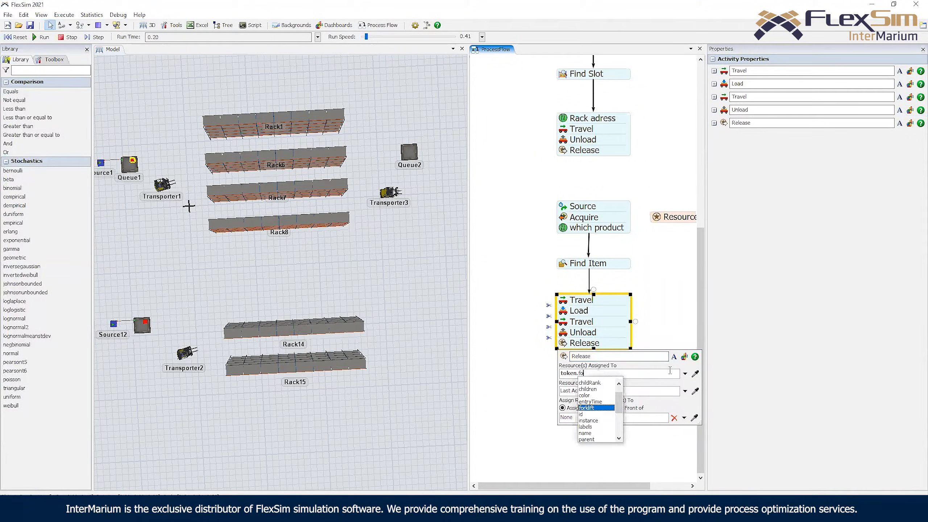
pyautogui.write('o')
pyautogui.press('Return')
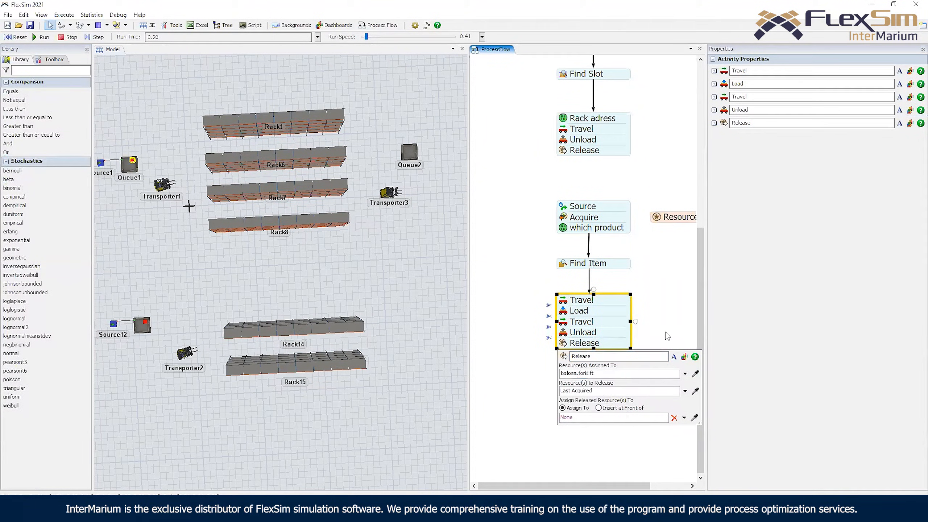
pyautogui.click(651, 284)
# Reset and run the model at speed 119, slow it to 15.99, and watch the forklift bring boxes from the racks to Queue2
pyautogui.click(15, 37)
pyautogui.click(40, 38)
pyautogui.moveTo(366, 37); pyautogui.dragTo(379, 38)
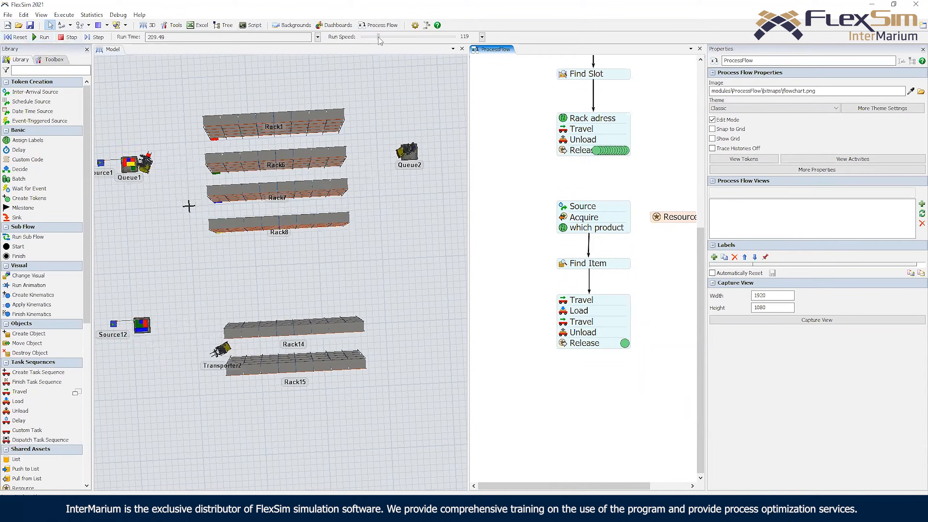
pyautogui.moveTo(395, 86); pyautogui.dragTo(404, 333, button='right')
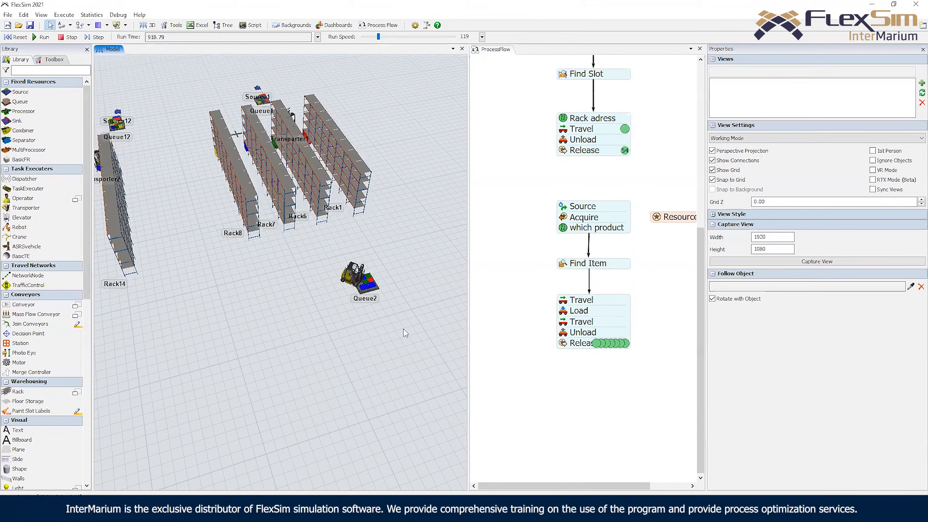
pyautogui.moveTo(378, 37); pyautogui.dragTo(372, 36)
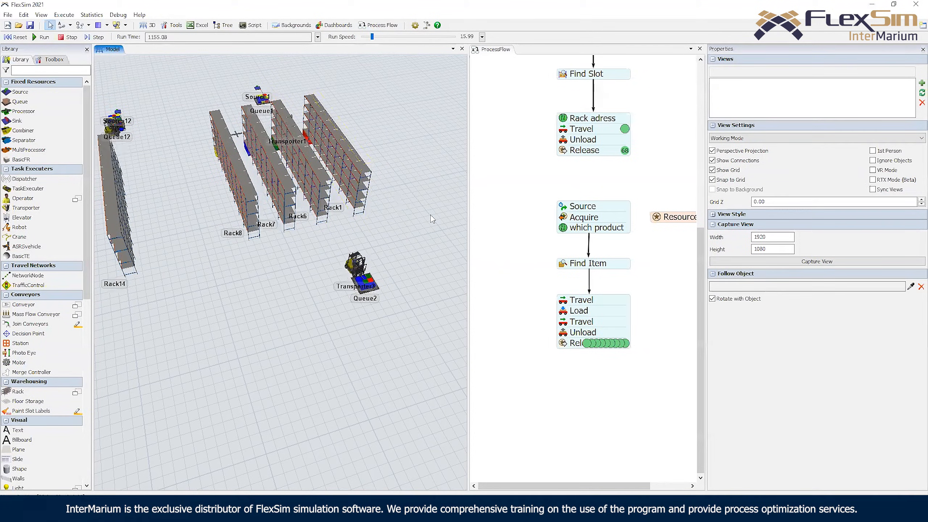
pyautogui.moveTo(413, 214); pyautogui.dragTo(365, 189, button='right')
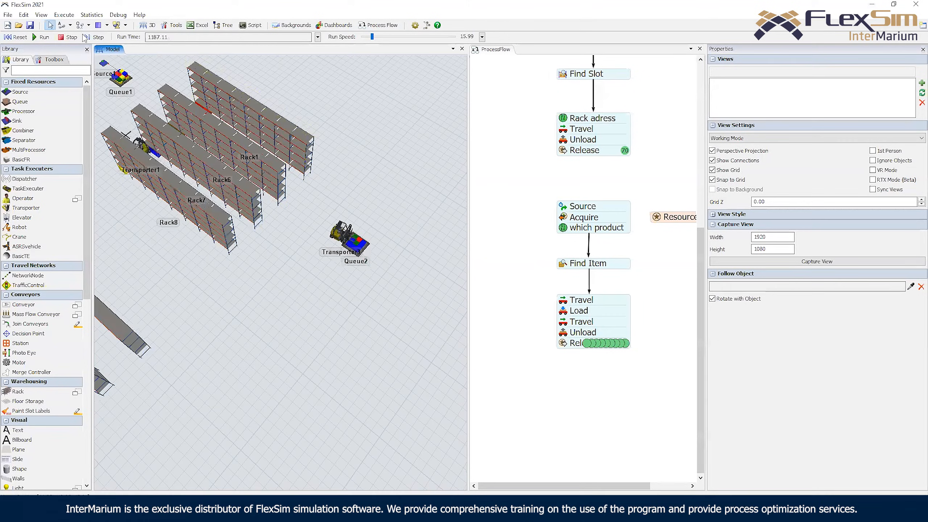
# Add a Match Slot Label filter to the Find Item query and set its slot label name to warehouse_number
pyautogui.doubleClick(581, 264)
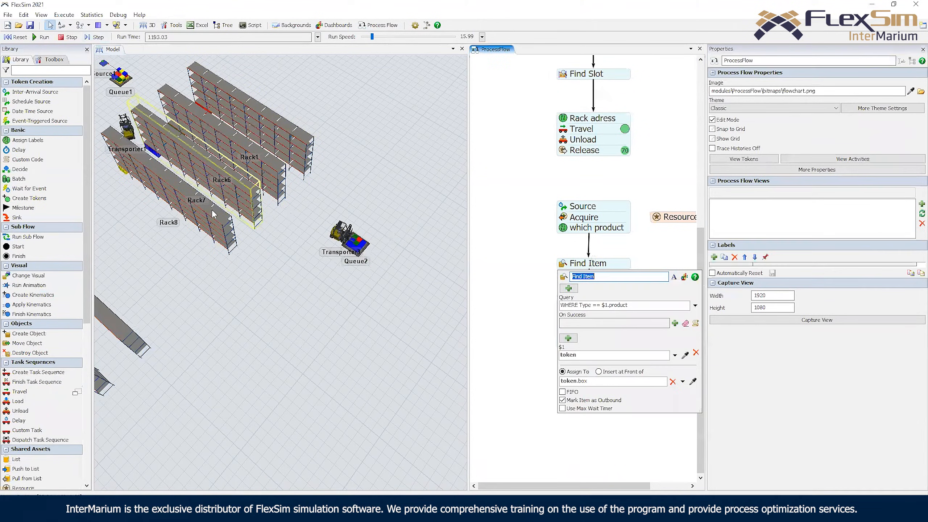
pyautogui.click(695, 305)
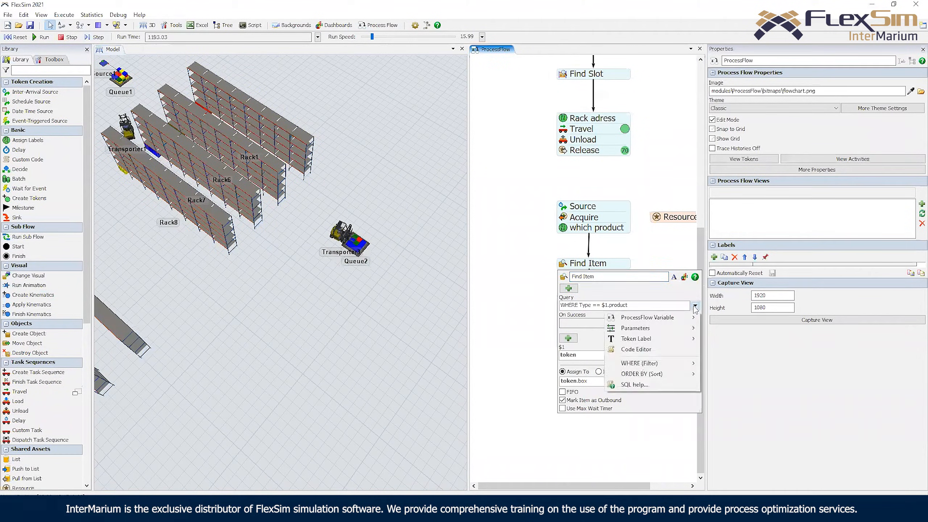
pyautogui.moveTo(665, 377)
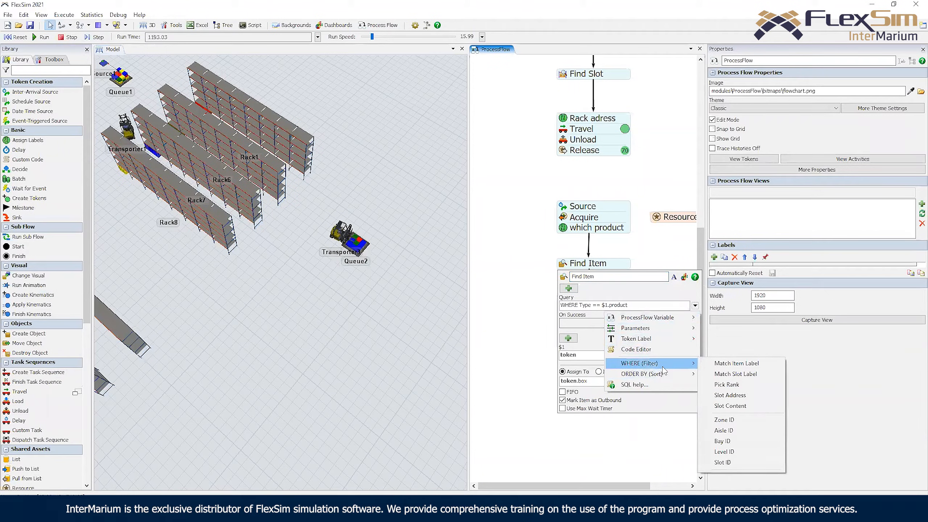
pyautogui.click(726, 374)
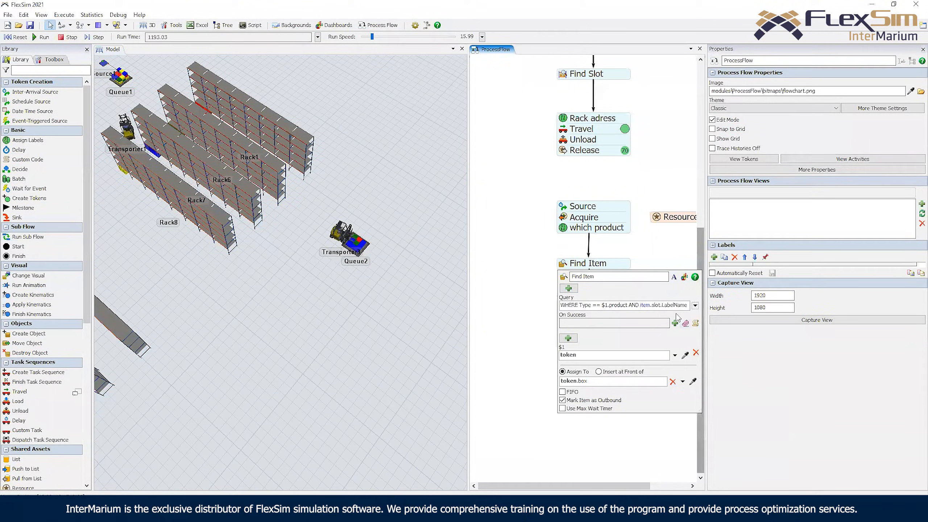
pyautogui.moveTo(700, 411); pyautogui.dragTo(837, 411)
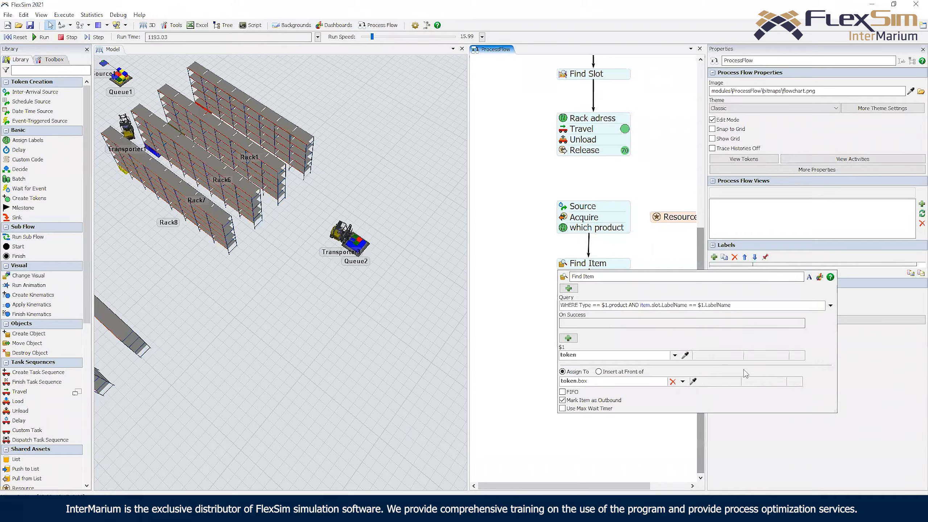
pyautogui.moveTo(662, 305); pyautogui.dragTo(688, 305)
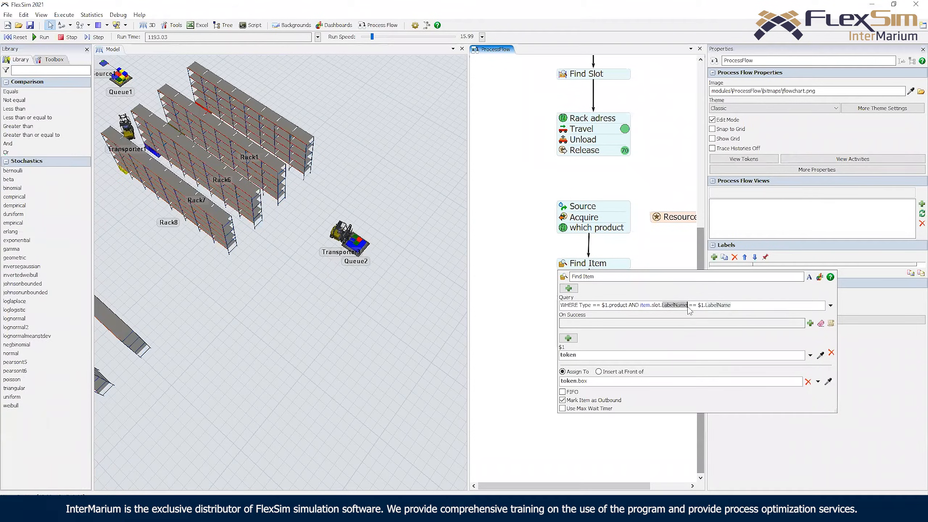
pyautogui.write('warehouse_number')
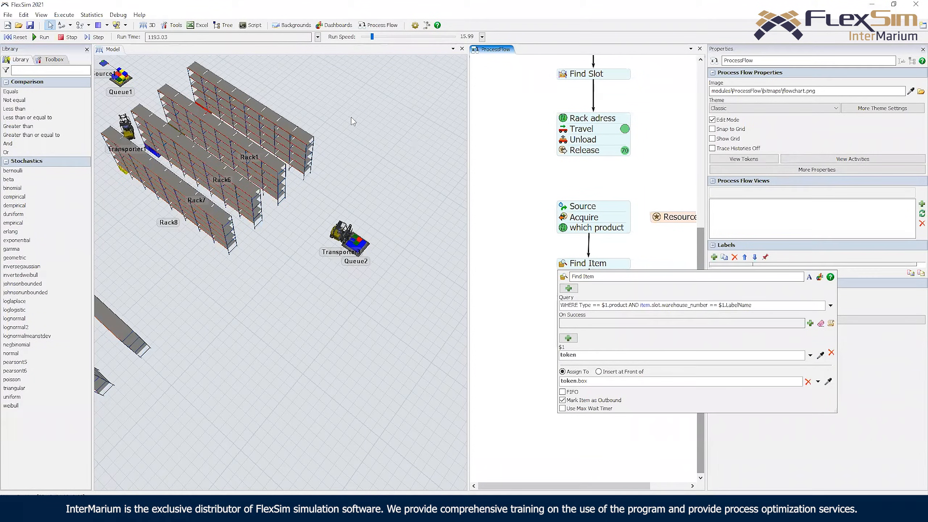
# Check the slot label names in the Storage System properties and set the Find Item query's warehouse_number condition to equal 1
pyautogui.click(50, 59)
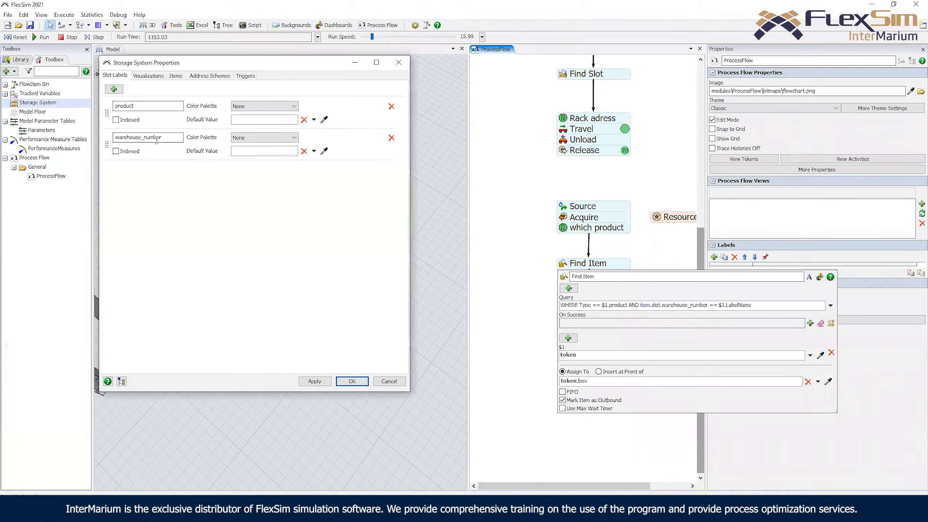
pyautogui.doubleClick(702, 306)
pyautogui.click(727, 321)
pyautogui.moveTo(760, 303); pyautogui.dragTo(725, 304)
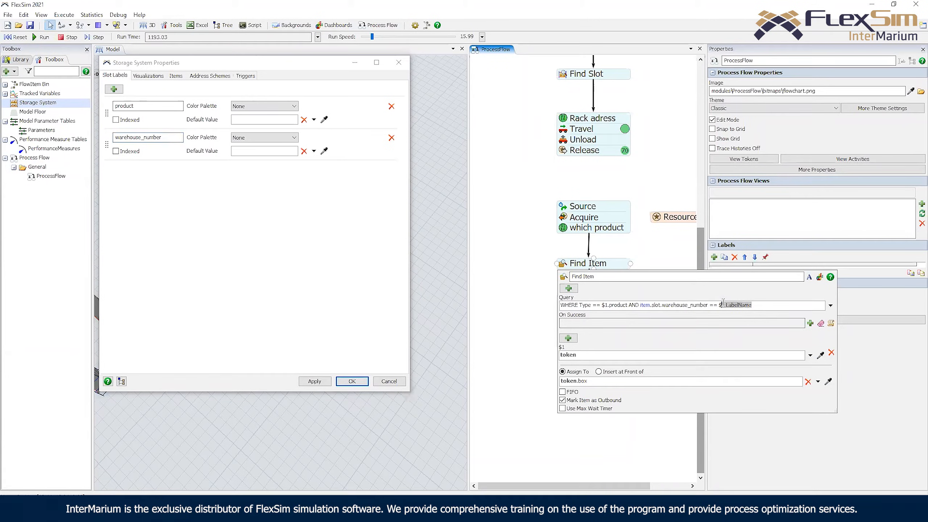
pyautogui.write('1')
pyautogui.click(632, 165)
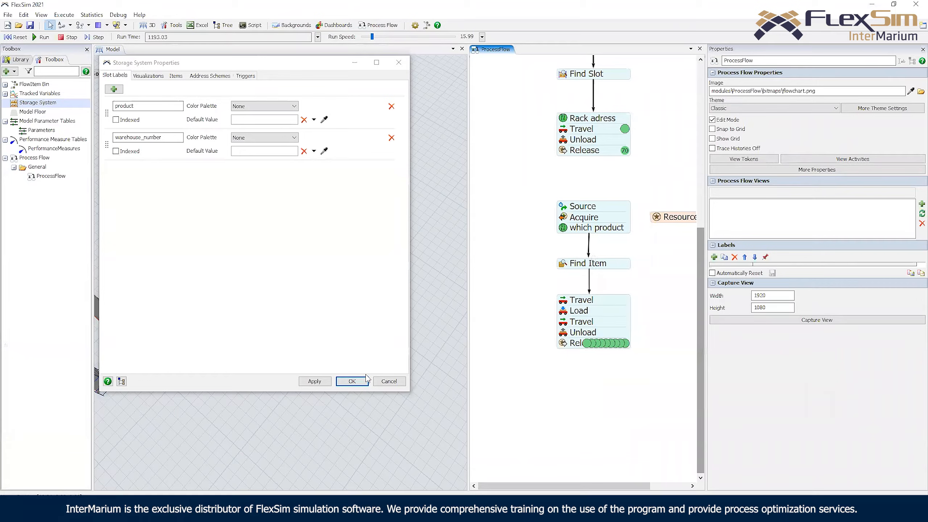
pyautogui.click(362, 381)
# Reset and run the model at speeds of 342 and 23.42, watch which racks Transporter3 collects boxes from, and reset the model
pyautogui.click(25, 37)
pyautogui.click(35, 37)
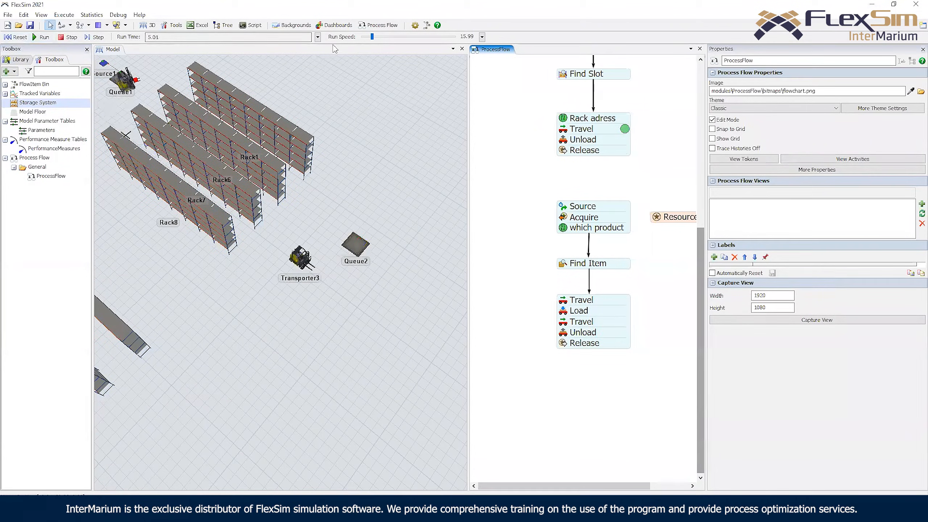
pyautogui.moveTo(372, 37)
pyautogui.mouseDown()
pyautogui.moveTo(386, 37)
pyautogui.moveTo(373, 37)
pyautogui.mouseUp()
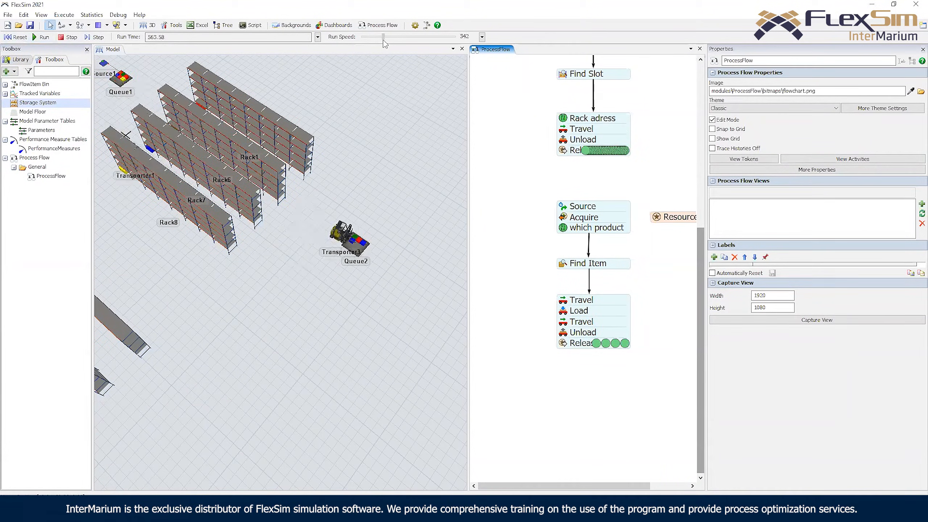
pyautogui.moveTo(364, 129); pyautogui.dragTo(281, 88, button='right')
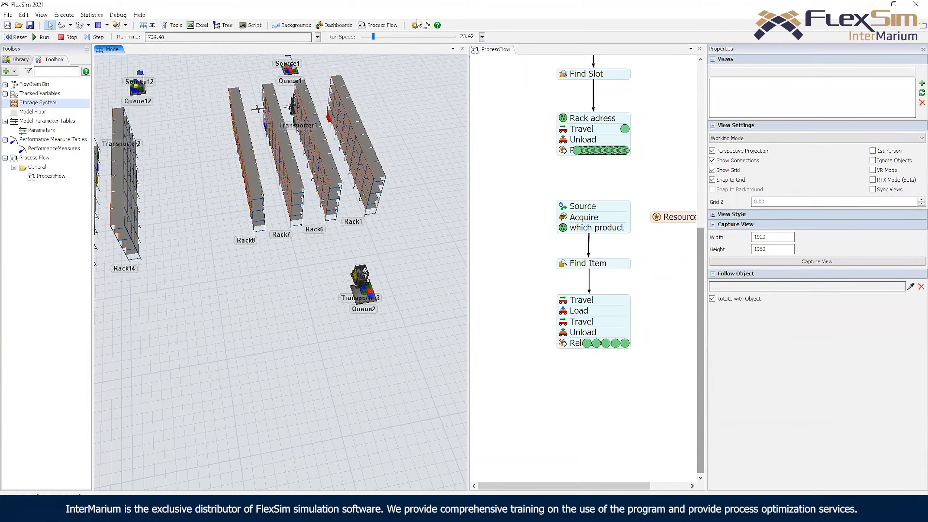
pyautogui.moveTo(374, 37); pyautogui.dragTo(366, 37)
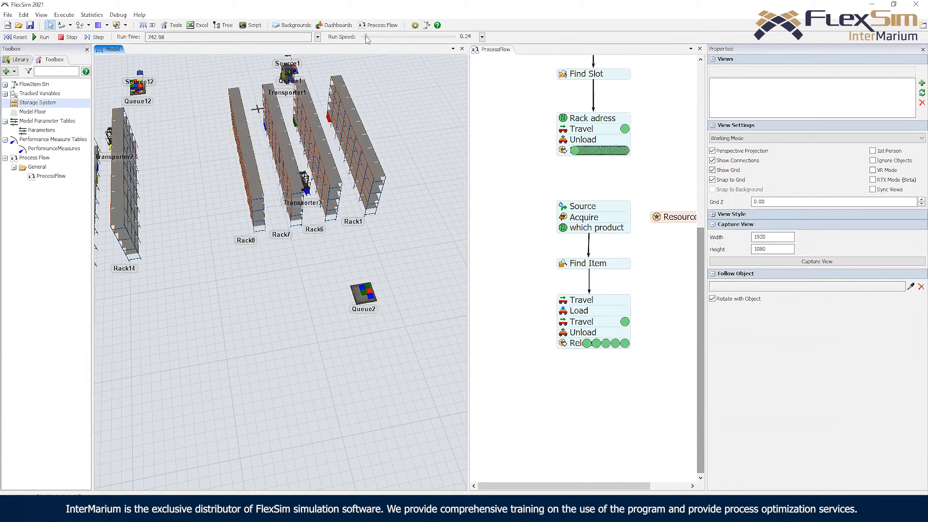
pyautogui.click(14, 37)
# Add a global table to the model and name it Orders
pyautogui.moveTo(349, 305); pyautogui.dragTo(380, 326, button='right')
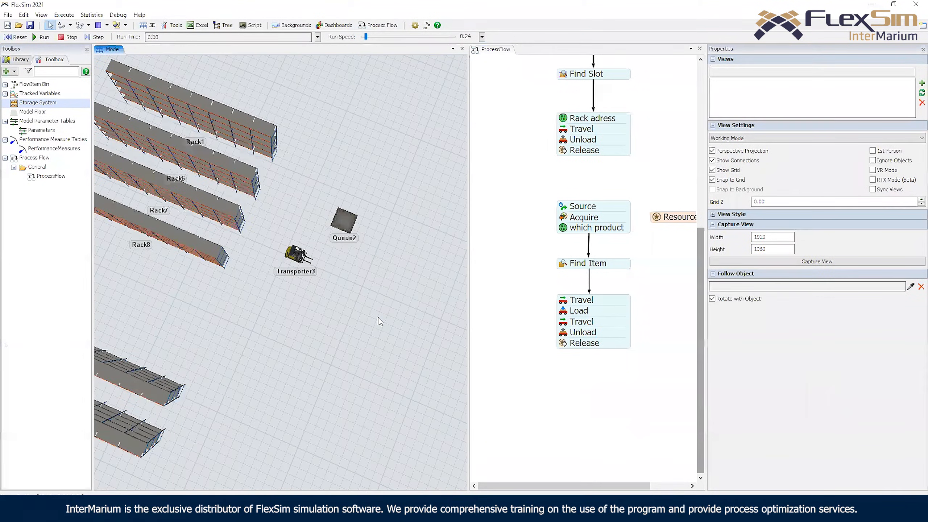
pyautogui.moveTo(259, 305); pyautogui.dragTo(361, 310, button='right')
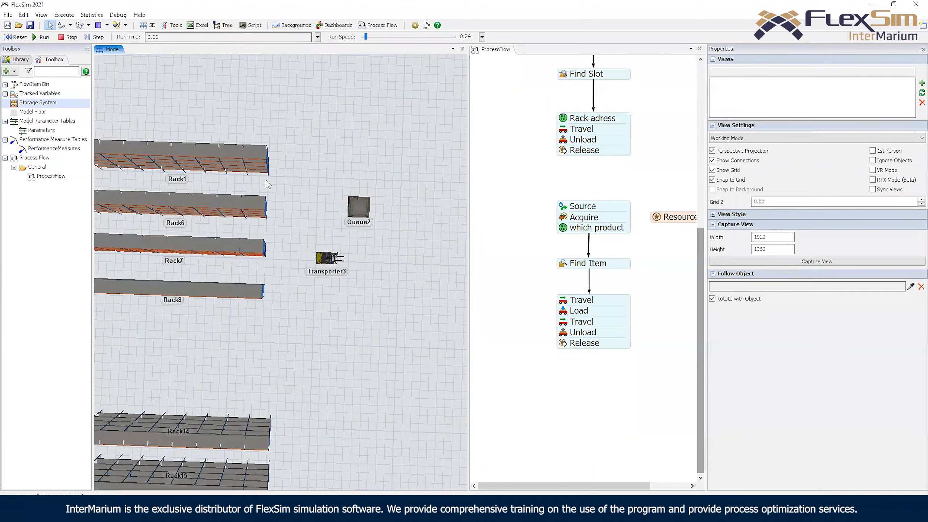
pyautogui.click(14, 72)
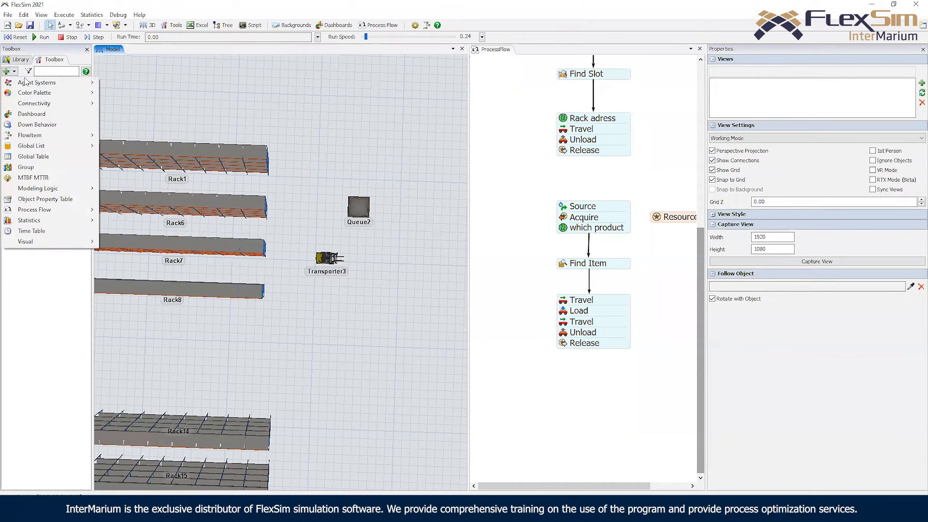
pyautogui.click(54, 164)
pyautogui.click(214, 87)
pyautogui.click(14, 71)
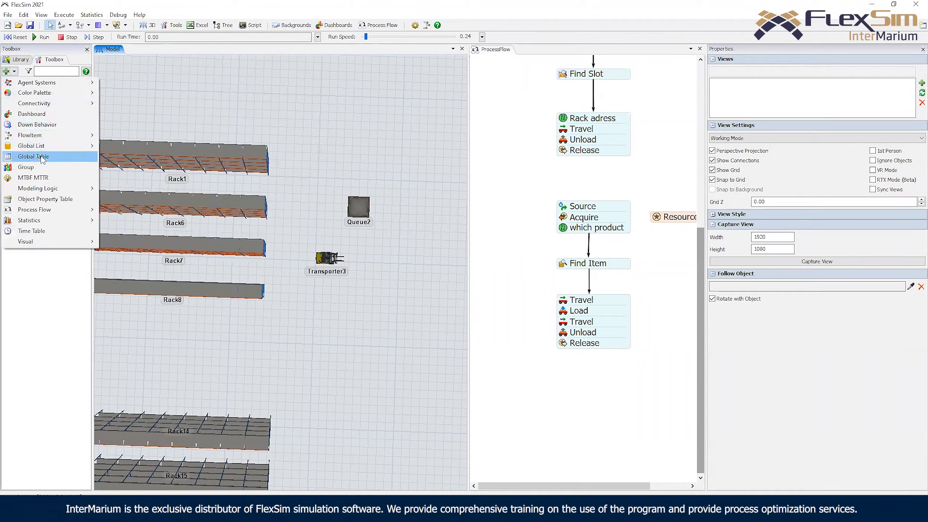
pyautogui.click(48, 156)
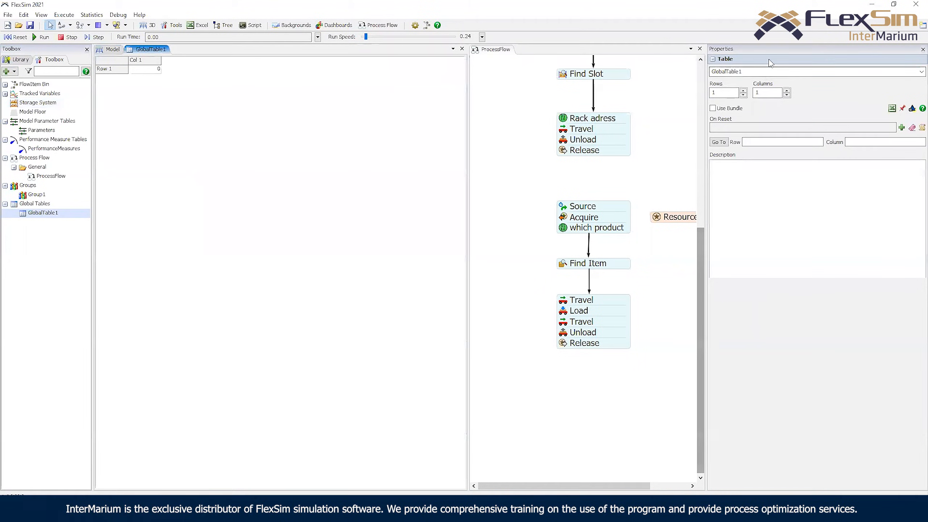
pyautogui.write('Orders')
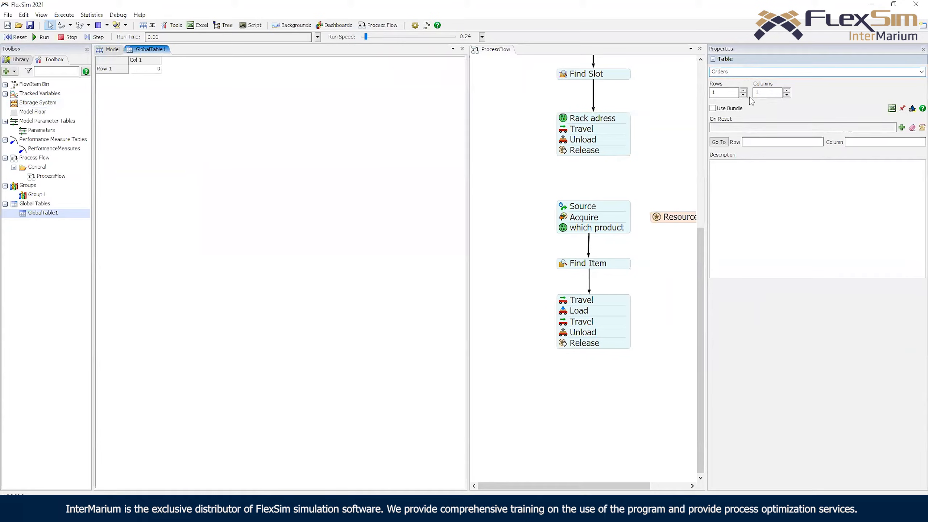
pyautogui.press('Tab')
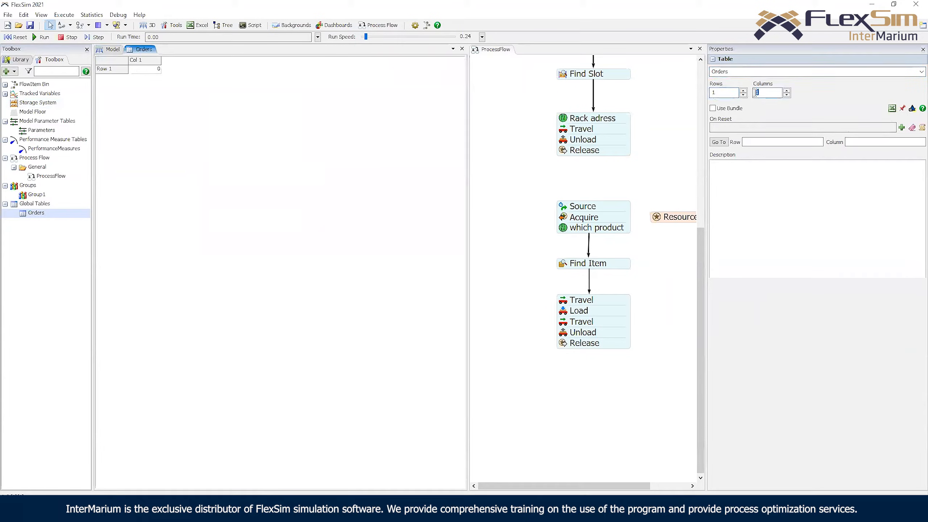
# Set the Orders table to 3 rows and 2 columns
pyautogui.write('3')
pyautogui.hotkey('shift', 'Tab')
pyautogui.moveTo(769, 93); pyautogui.dragTo(720, 90)
pyautogui.write('2')
pyautogui.press('Tab')
pyautogui.write('3')
pyautogui.press('Return')
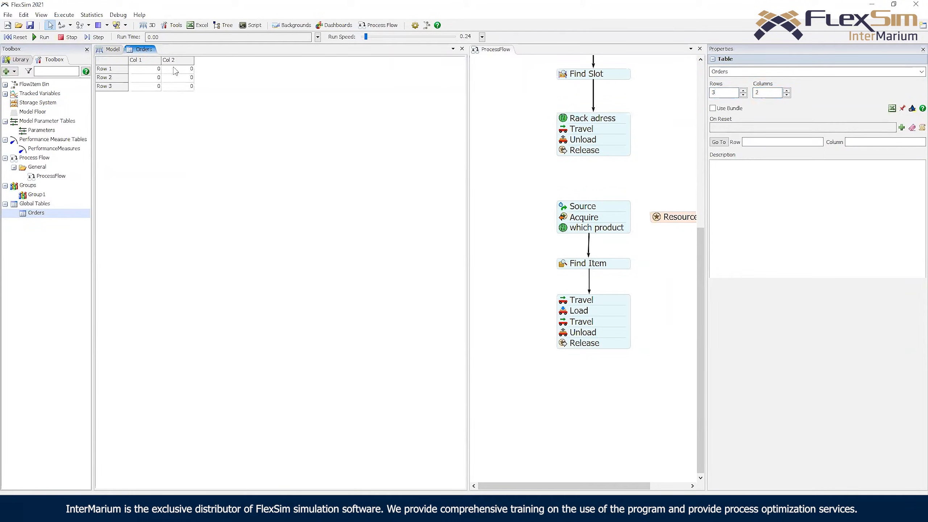
# Name the Orders table's columns Product and Queue_nr
pyautogui.doubleClick(139, 61)
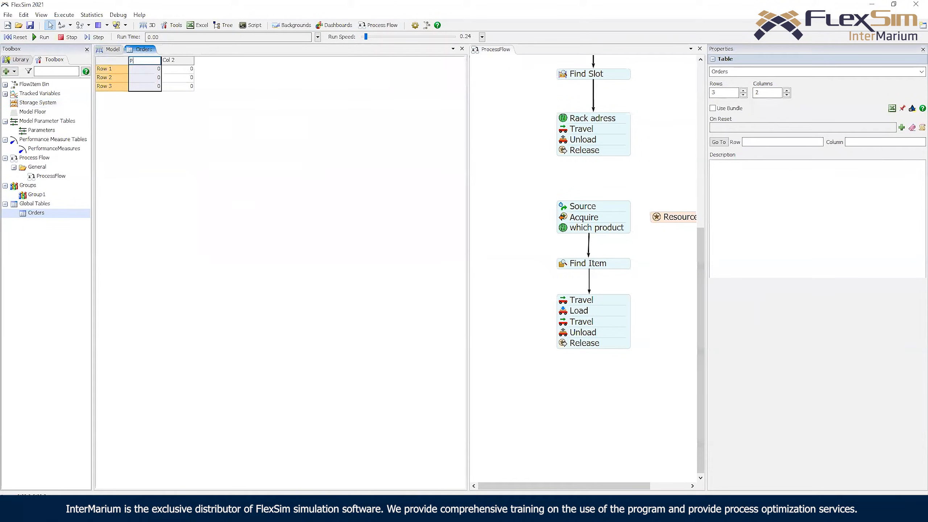
pyautogui.doubleClick(184, 60)
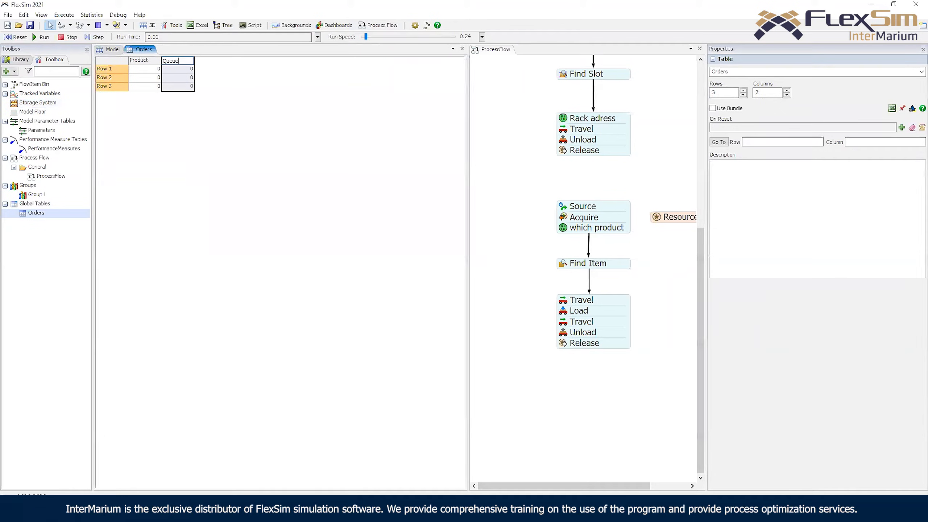
pyautogui.click(209, 102)
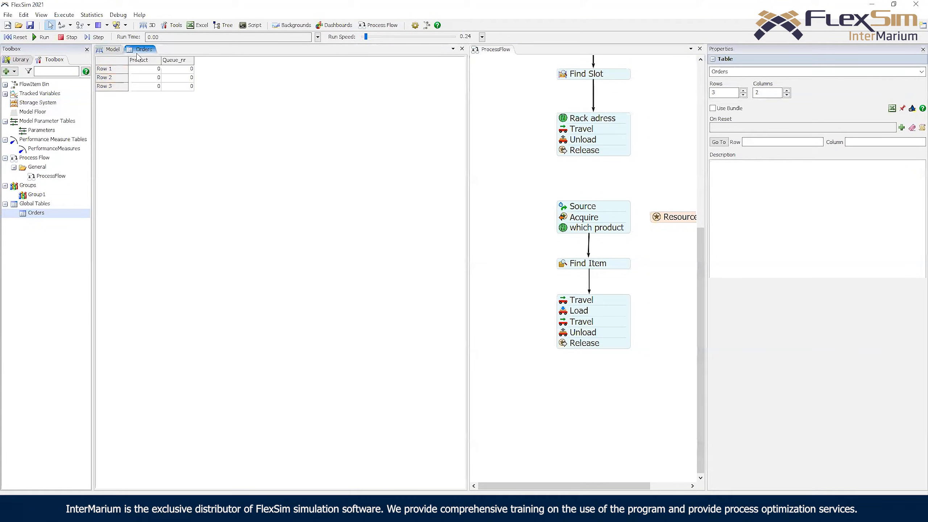
# Fill the Product column of the Orders table with 1, 2 and 3
pyautogui.click(154, 71)
pyautogui.write('1')
pyautogui.press('Return')
pyautogui.write('2')
pyautogui.press('Return')
pyautogui.write('3')
pyautogui.press('Return')
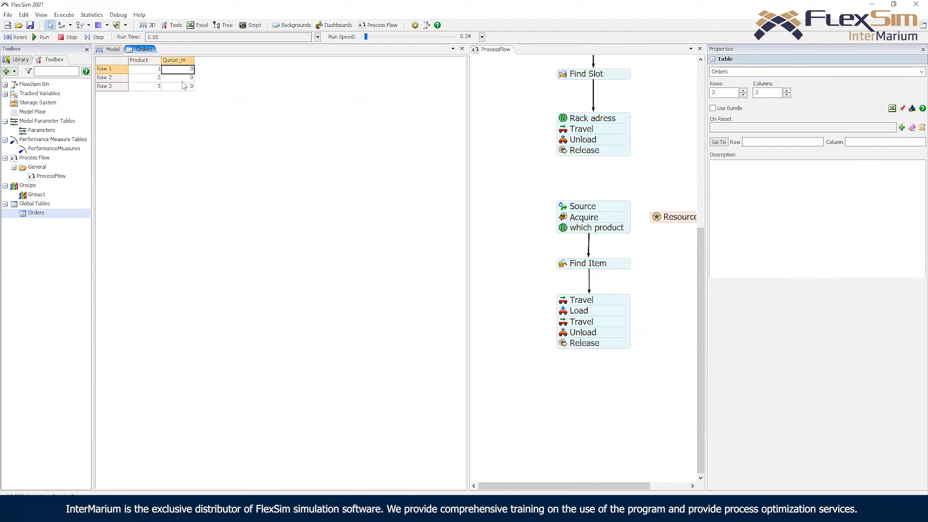
# Fill the Queue_nr column of the Orders table with 1, 1 and 2
pyautogui.write('1')
pyautogui.press('Return')
pyautogui.write('1')
pyautogui.press('Return')
pyautogui.write('2')
pyautogui.press('Return')
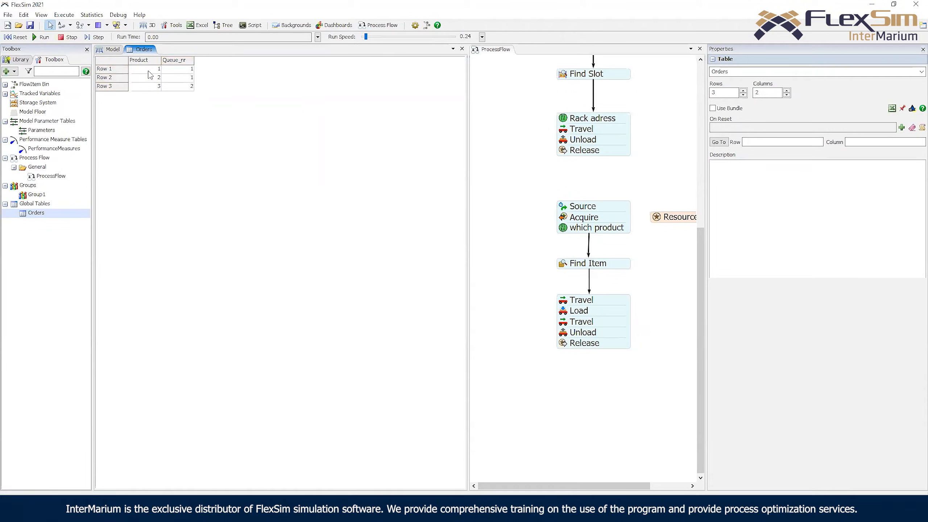
# Move Queue2 level with the end of Rack1 in the 3D model and paste a copy of it below
pyautogui.click(110, 49)
pyautogui.click(355, 170)
pyautogui.moveTo(355, 171); pyautogui.dragTo(364, 171)
pyautogui.hotkey('ctrl', 'c')
pyautogui.click(370, 226)
pyautogui.hotkey('ctrl', 'v')
# Rename Queue2 as Q_1
pyautogui.click(367, 173)
pyautogui.click(749, 61)
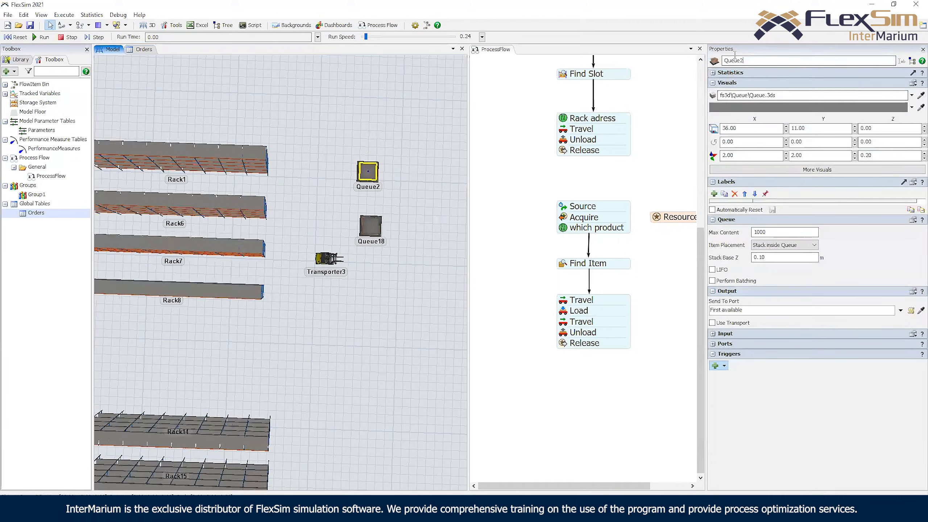
pyautogui.press('BackSpace')
pyautogui.press('BackSpace')
pyautogui.press('BackSpace')
pyautogui.press('BackSpace')
pyautogui.press('BackSpace')
pyautogui.click(416, 210)
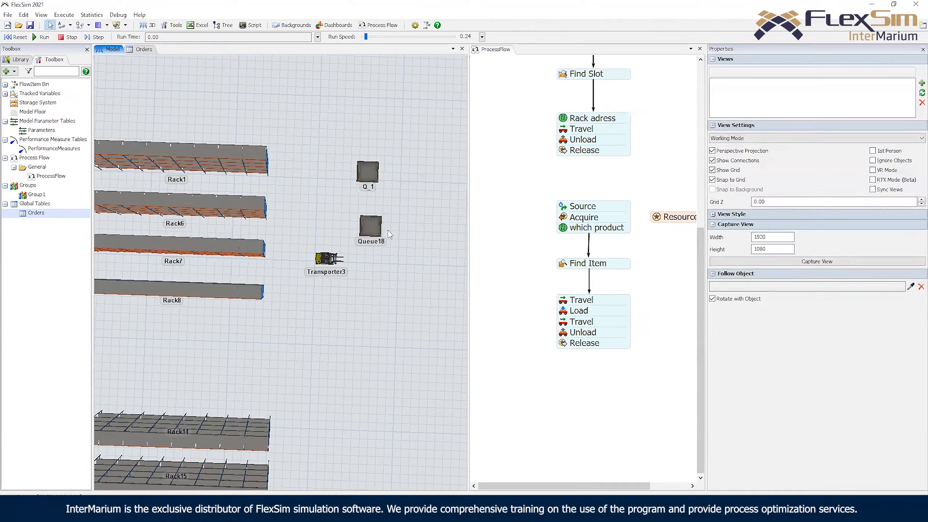
# Name the copied queue Q_2 and place both queues farther from the racks beyond Transporter3, with Q_2 below Q_1
pyautogui.moveTo(371, 227); pyautogui.dragTo(366, 270)
pyautogui.moveTo(754, 62); pyautogui.dragTo(679, 52)
pyautogui.write('Q_2')
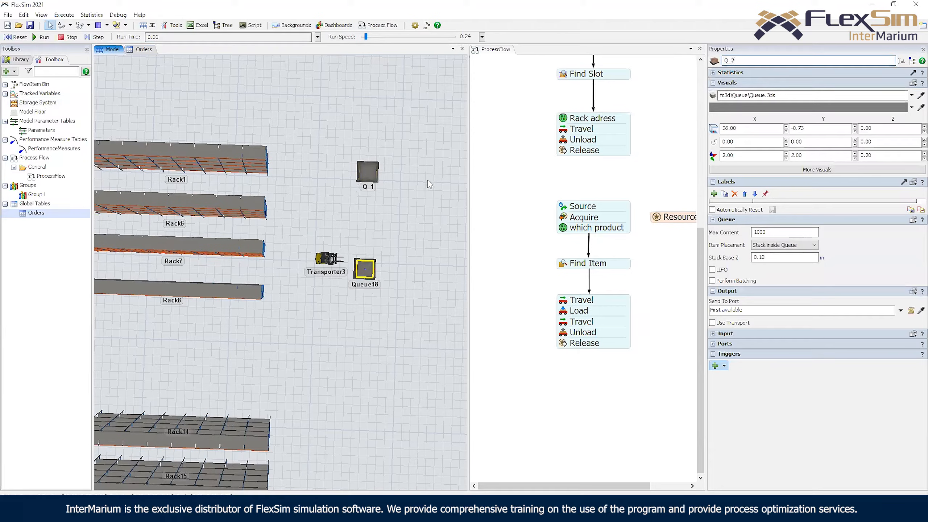
pyautogui.click(428, 187)
pyautogui.moveTo(369, 171); pyautogui.dragTo(402, 189)
pyautogui.moveTo(369, 273); pyautogui.dragTo(403, 268)
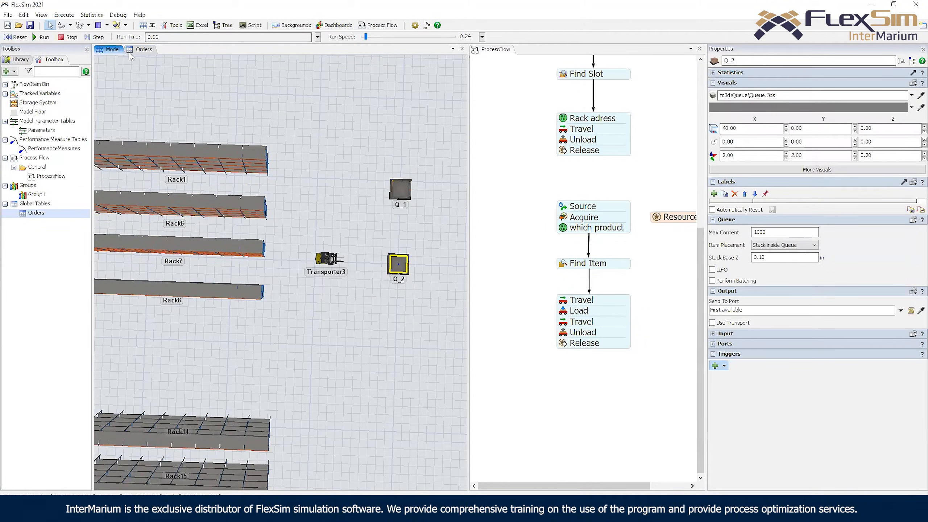
# Review the Orders table and detach the inter-arrival Source from the outbound Acquire activity, placing it off to the side
pyautogui.click(140, 49)
pyautogui.moveTo(154, 69); pyautogui.dragTo(186, 87)
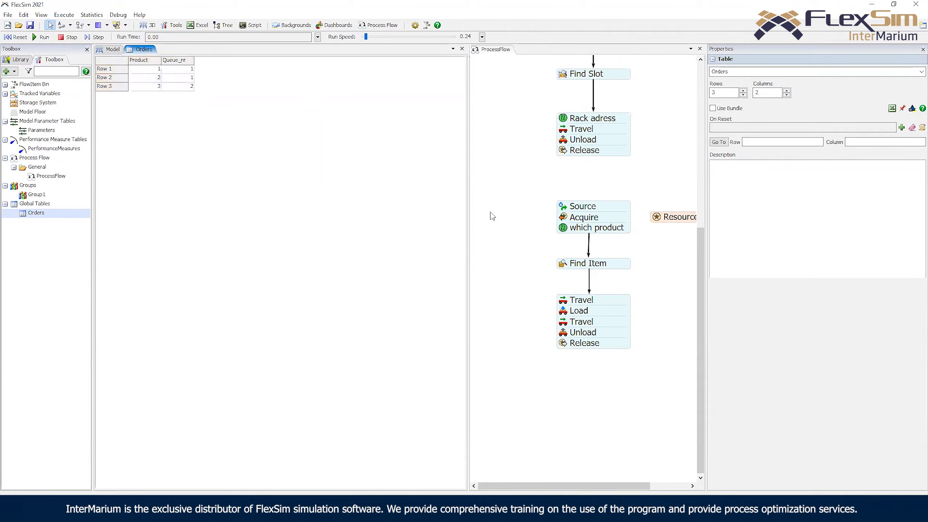
pyautogui.click(602, 205)
pyautogui.moveTo(602, 205); pyautogui.dragTo(650, 182)
pyautogui.moveTo(570, 182); pyautogui.dragTo(543, 179)
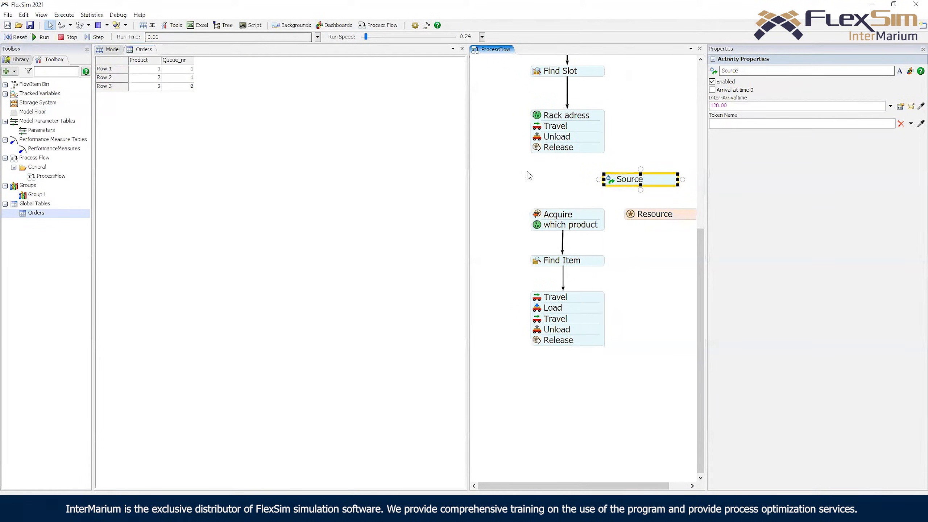
# Add a Schedule Source above the outbound Acquire and set its arrival quantity to Table("Orders").numRows, with the old Source moved aside
pyautogui.doubleClick(537, 178)
pyautogui.click(571, 142)
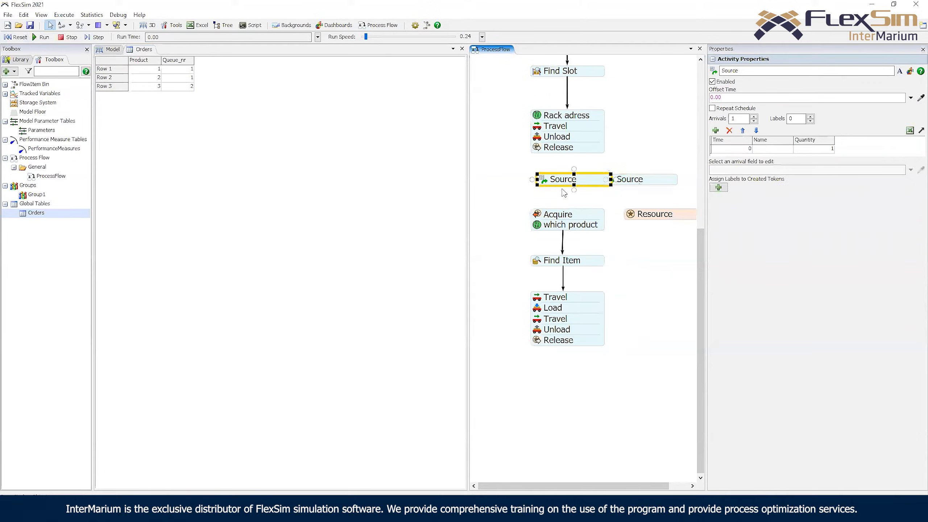
pyautogui.click(598, 183)
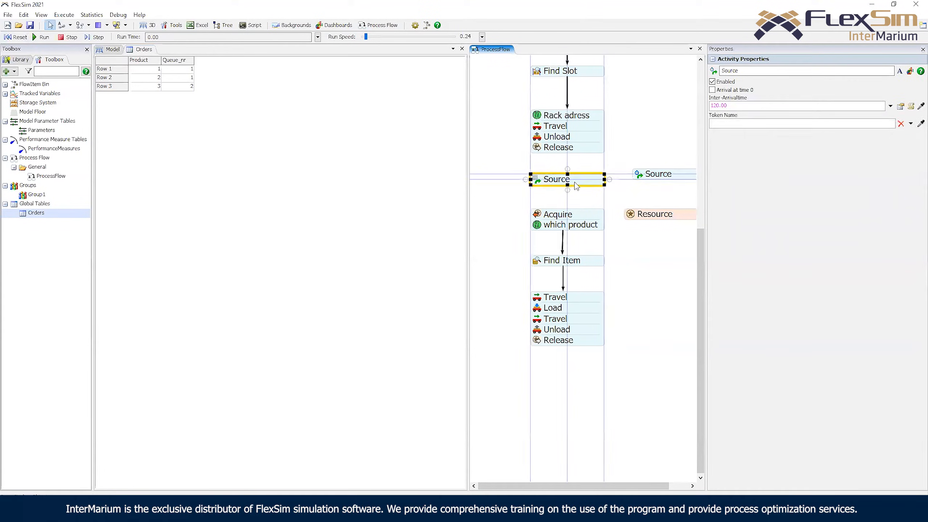
pyautogui.doubleClick(540, 183)
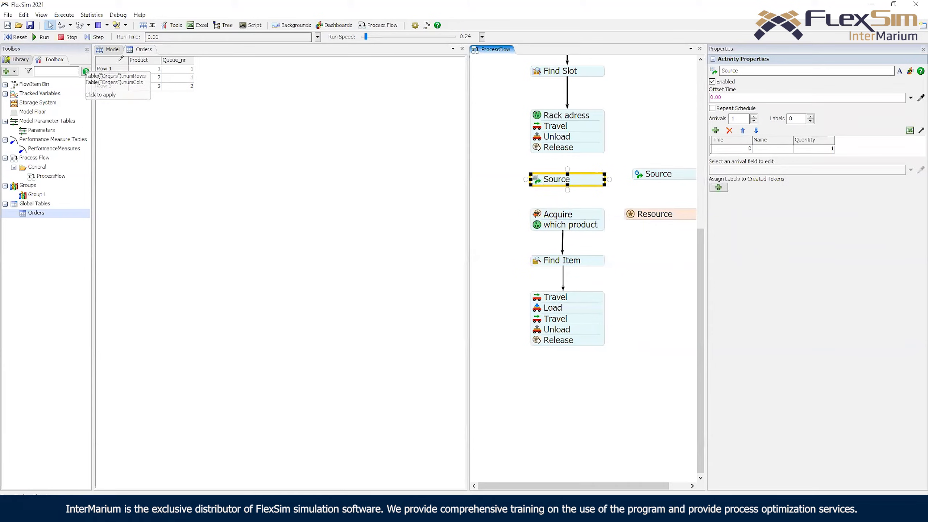
pyautogui.click(121, 67)
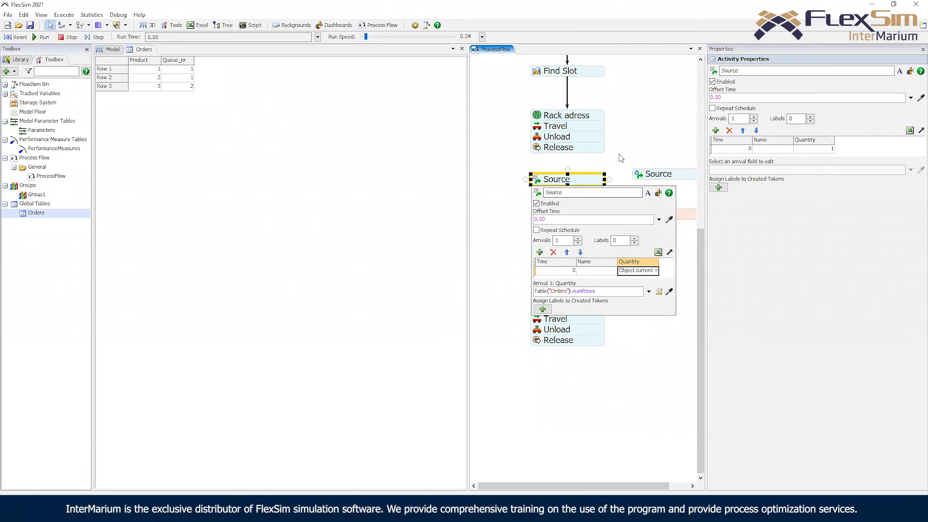
# Assign a label row_orders to the tokens created by the schedule Source, with Token Index as its value
pyautogui.click(542, 309)
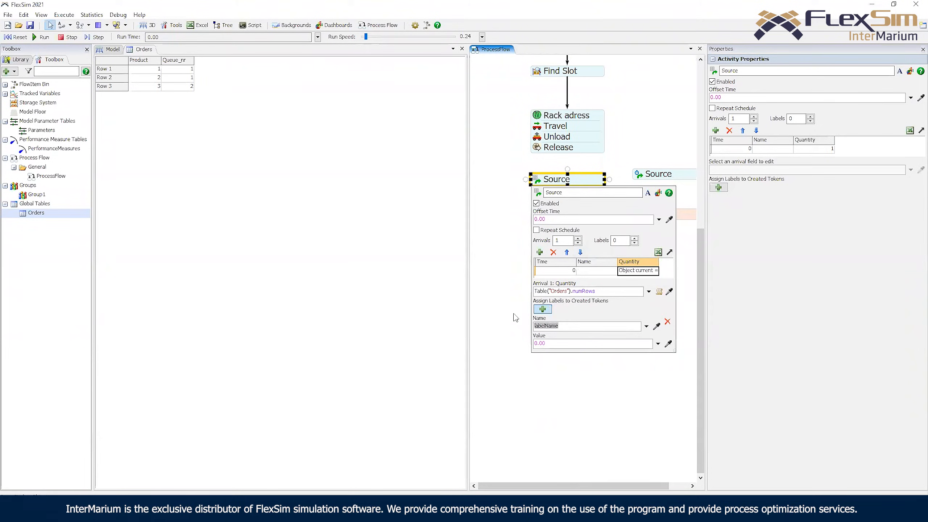
pyautogui.write('row_')
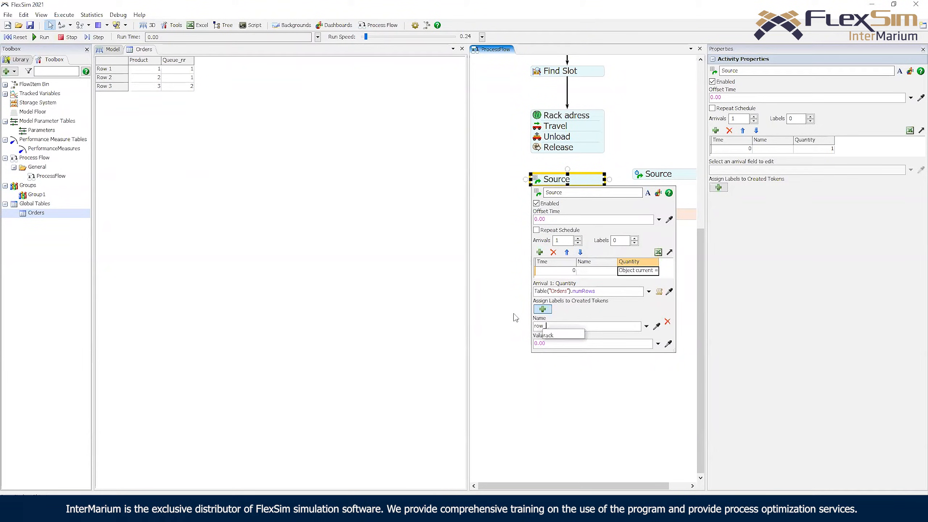
pyautogui.write('oeders')
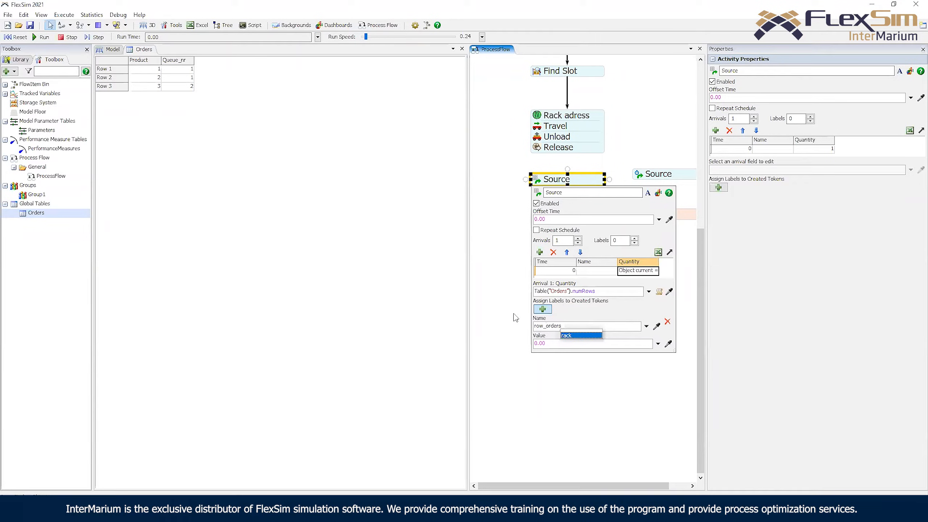
pyautogui.click(657, 344)
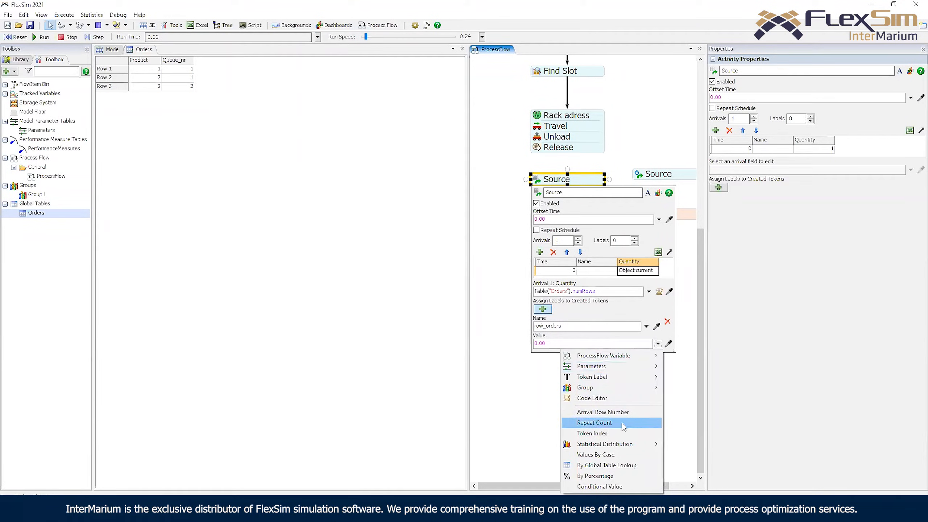
pyautogui.click(622, 433)
pyautogui.click(558, 174)
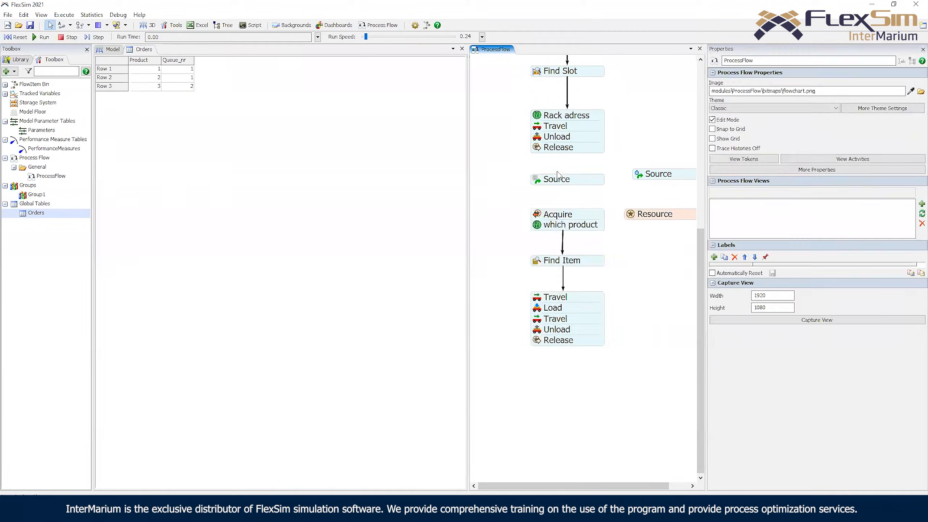
# Run the model briefly, examine the row_orders label of each token at the schedule Source, and reset
pyautogui.click(16, 39)
pyautogui.click(45, 38)
pyautogui.click(71, 38)
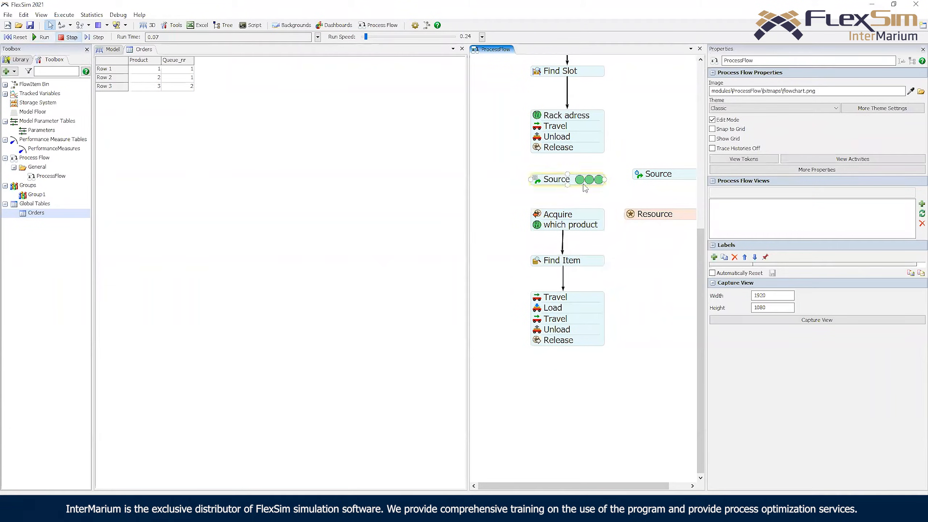
pyautogui.click(598, 183)
pyautogui.click(579, 180)
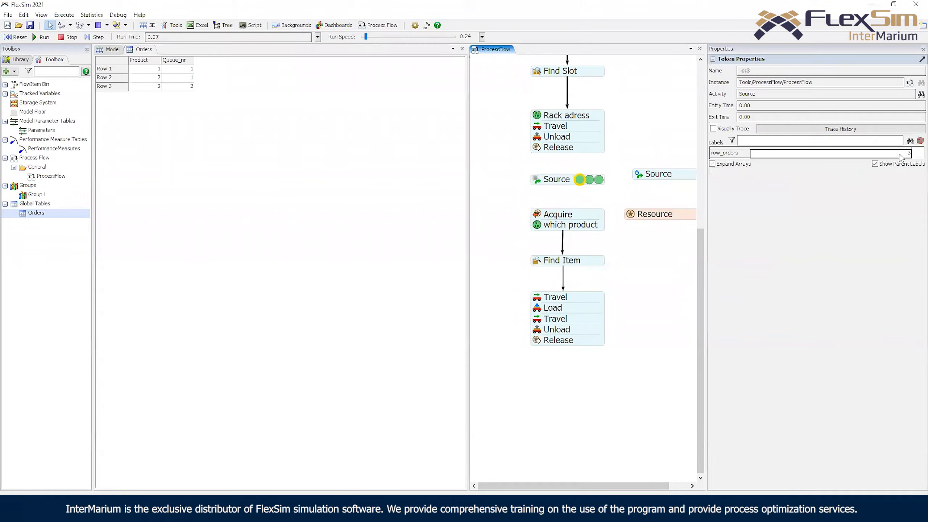
pyautogui.click(622, 185)
pyautogui.click(599, 180)
pyautogui.click(590, 180)
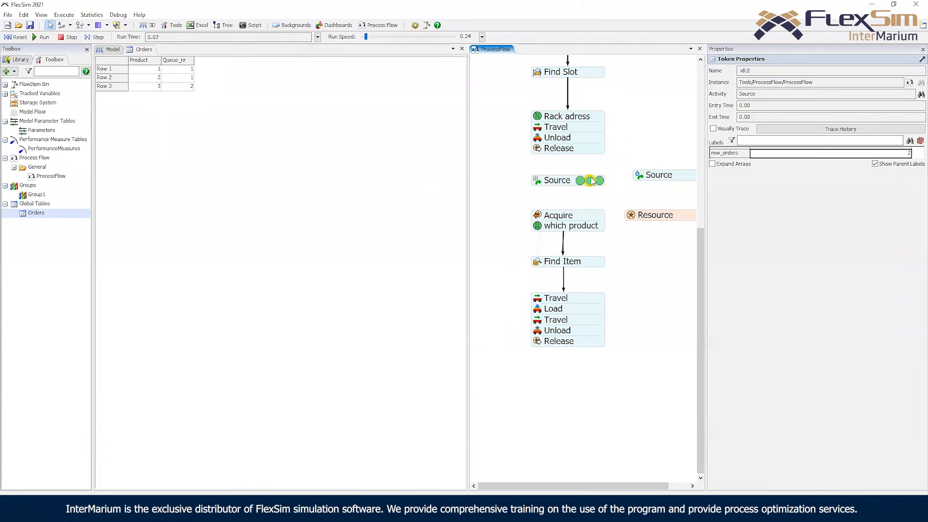
pyautogui.click(579, 181)
pyautogui.click(14, 37)
# Connect the schedule Source to the outbound Acquire activity
pyautogui.click(569, 183)
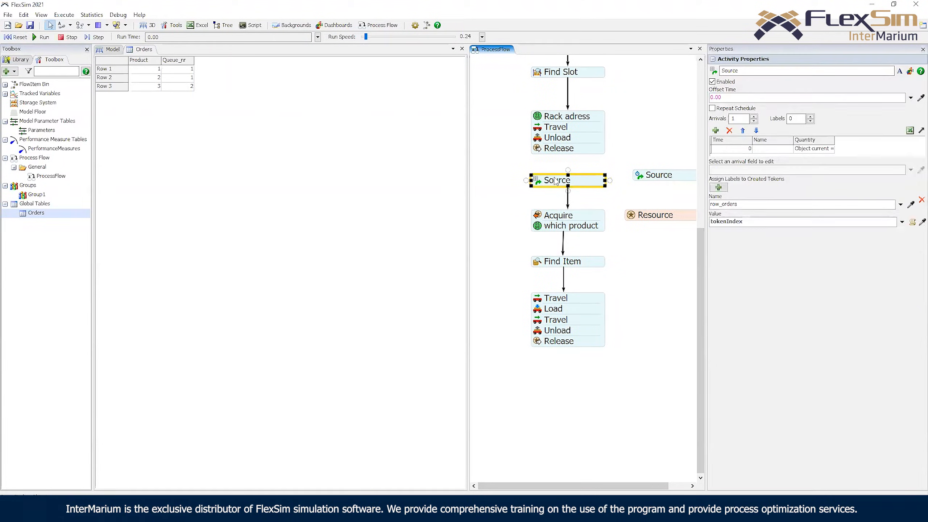
pyautogui.doubleClick(556, 180)
pyautogui.click(618, 173)
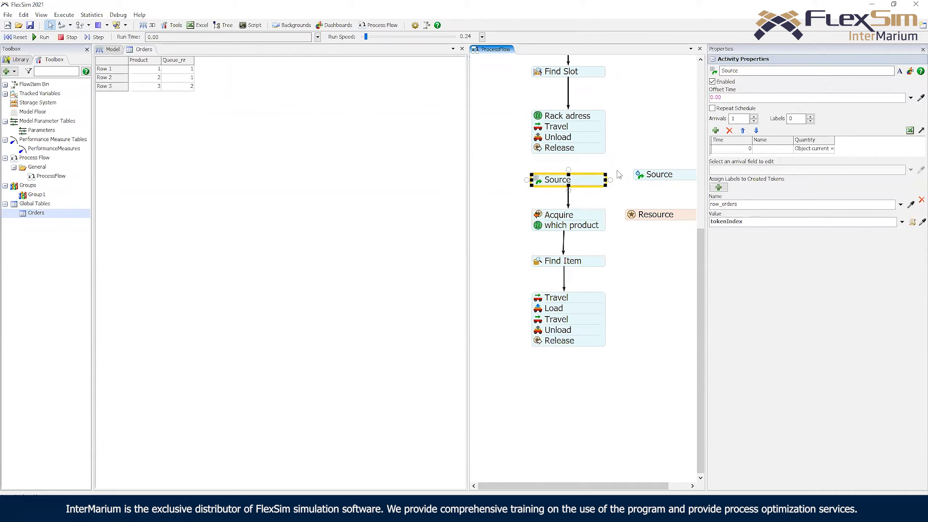
# Set the product label in the which product activity to a global table lookup in Orders, using the token's row label
pyautogui.click(538, 224)
pyautogui.click(638, 307)
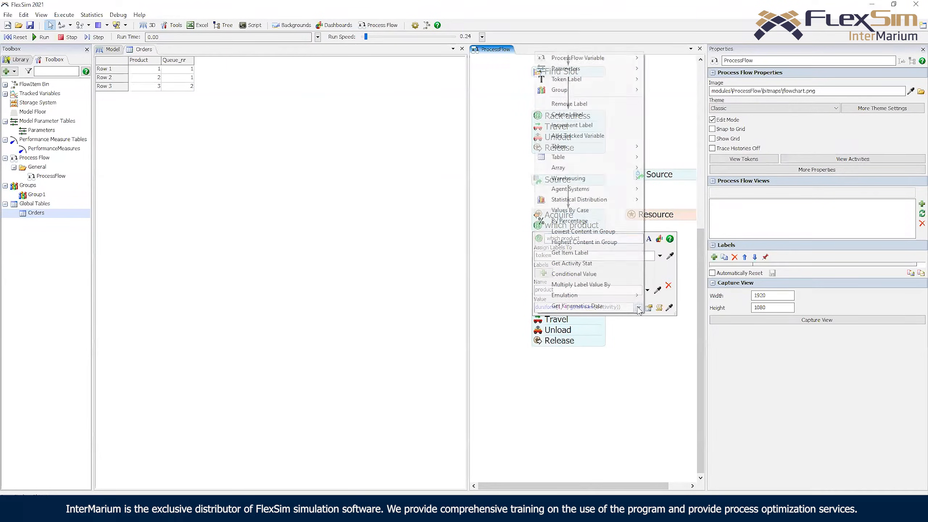
pyautogui.moveTo(585, 157)
pyautogui.click(655, 161)
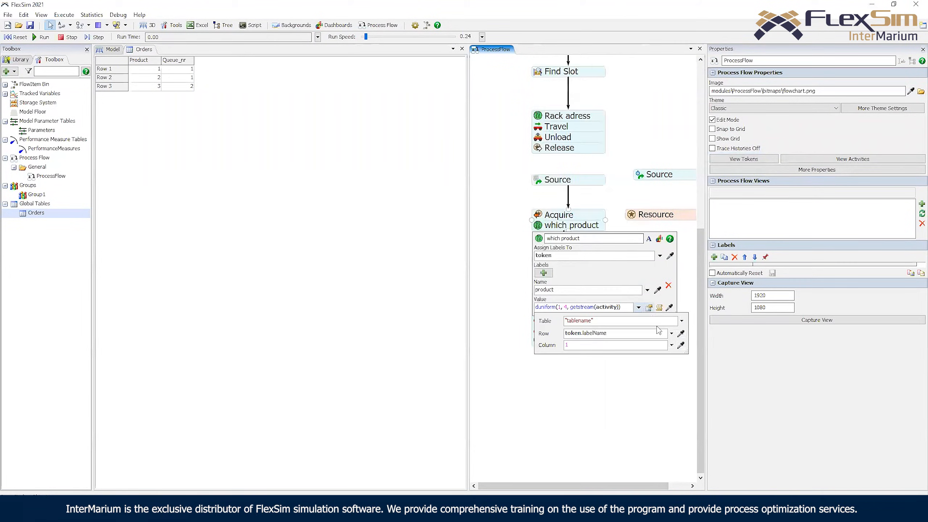
pyautogui.click(682, 321)
pyautogui.click(657, 333)
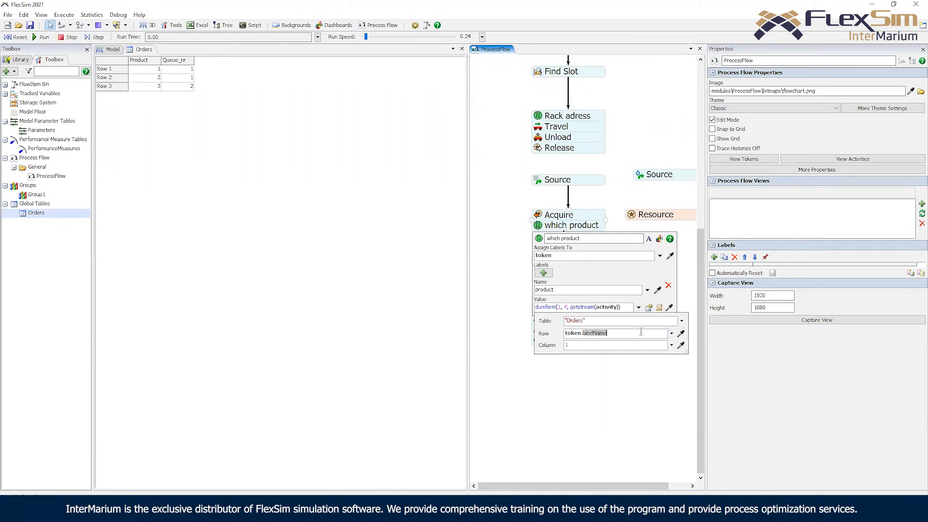
pyautogui.press('Return')
# Add a second label named queue to the which product activity, checking the queue objects in the 3D model
pyautogui.click(545, 274)
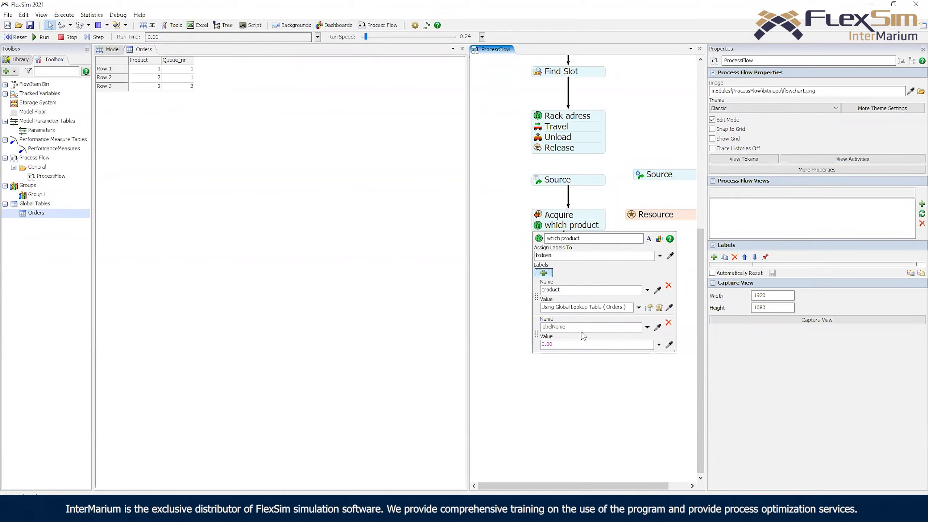
pyautogui.write('que')
pyautogui.click(20, 60)
pyautogui.click(110, 49)
pyautogui.moveTo(339, 196); pyautogui.dragTo(353, 187)
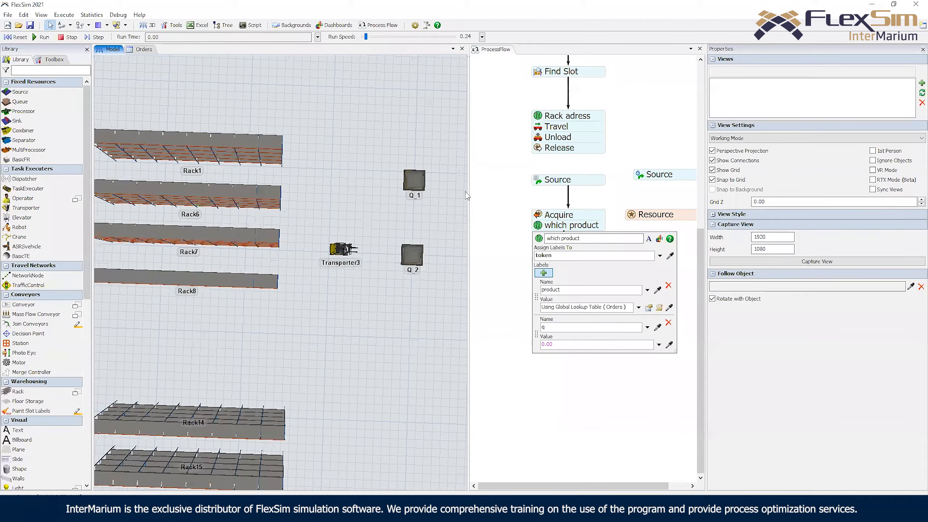
pyautogui.click(623, 328)
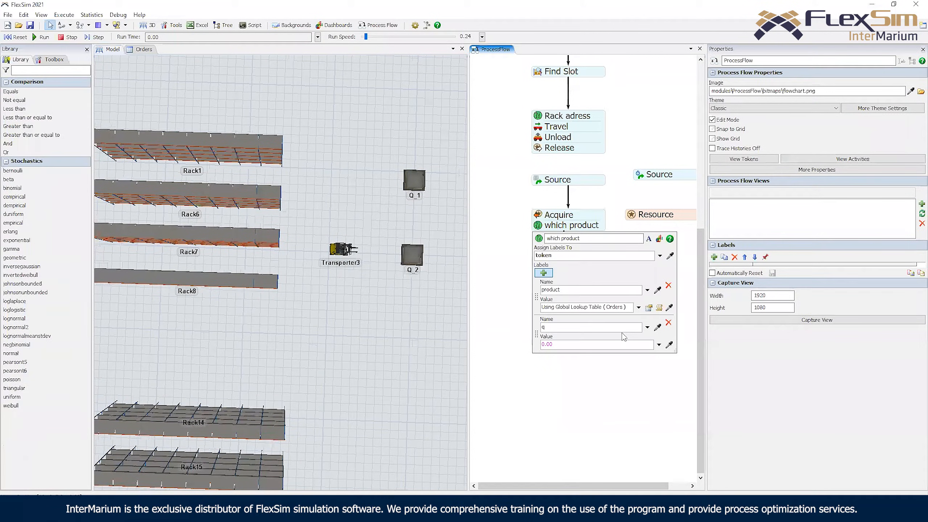
# Set the queue label's value to Object By Global Table Lookup in the Orders table with row token.row_orders
pyautogui.click(658, 344)
pyautogui.moveTo(621, 194)
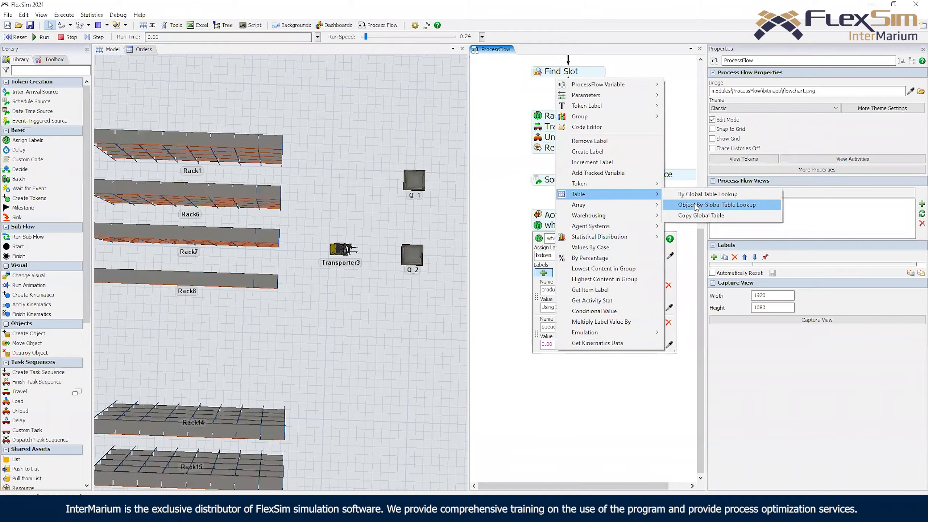
pyautogui.click(695, 205)
pyautogui.click(688, 358)
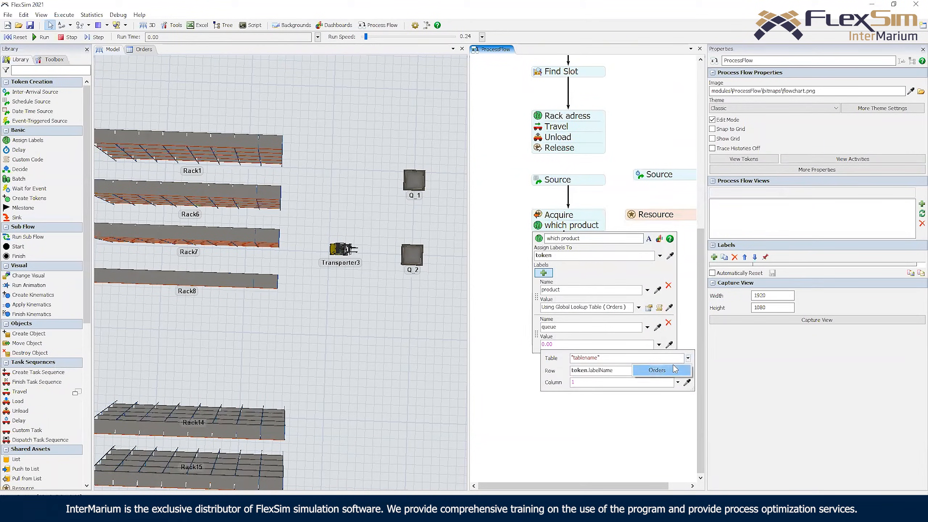
pyautogui.click(672, 370)
pyautogui.doubleClick(642, 370)
pyautogui.write('row_orders')
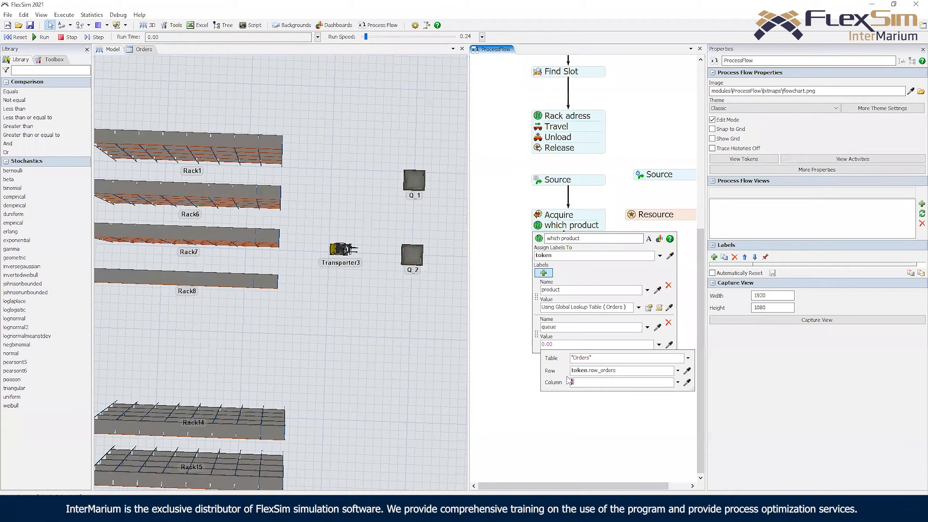
pyautogui.click(609, 189)
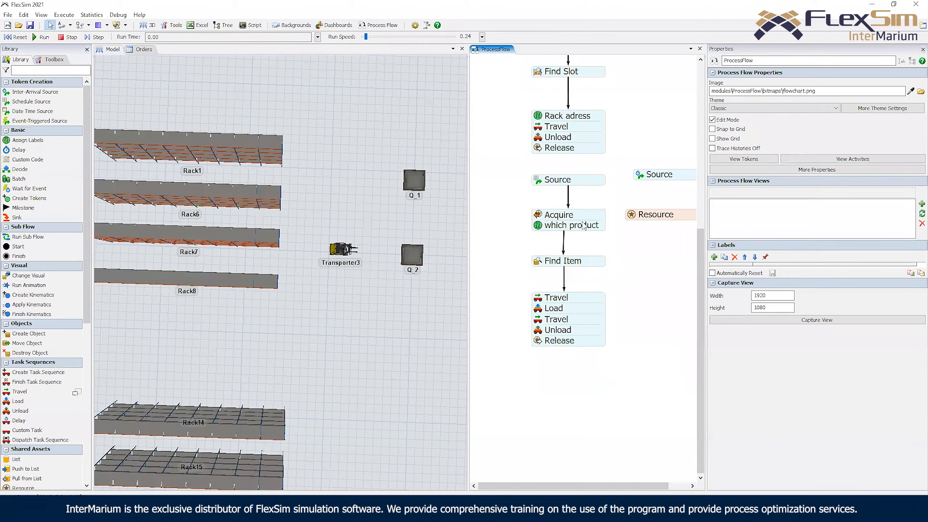
# Reset and run the model, and examine the product and queue labels of the token waiting at Find Item
pyautogui.click(24, 38)
pyautogui.click(41, 37)
pyautogui.click(600, 262)
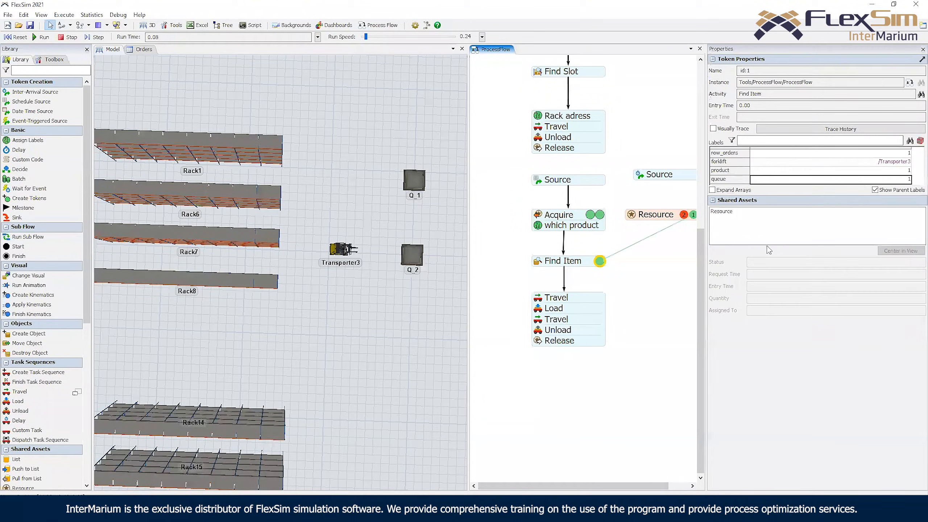
pyautogui.click(800, 171)
pyautogui.click(801, 181)
# Review the product condition in the Find Item query, the which product label assignments and the Orders table
pyautogui.moveTo(631, 286); pyautogui.dragTo(637, 254)
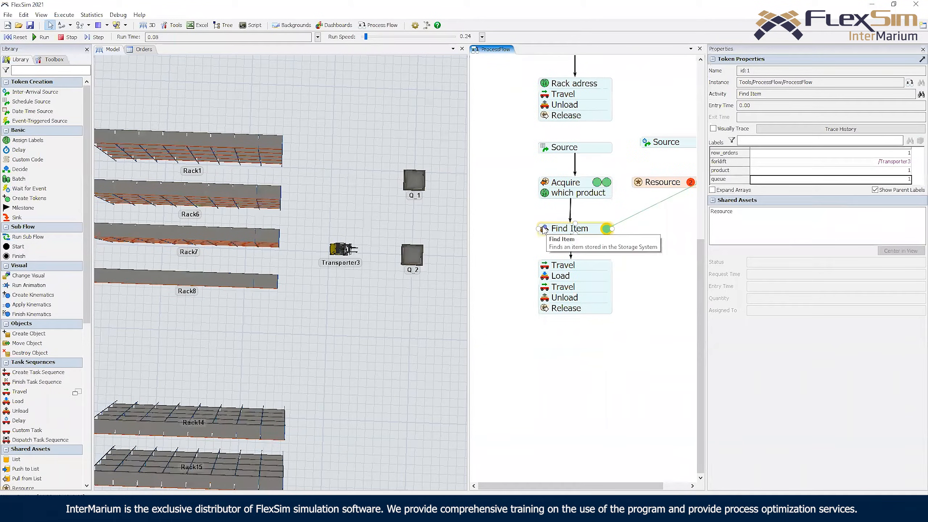
pyautogui.click(548, 229)
pyautogui.moveTo(582, 271); pyautogui.dragTo(607, 272)
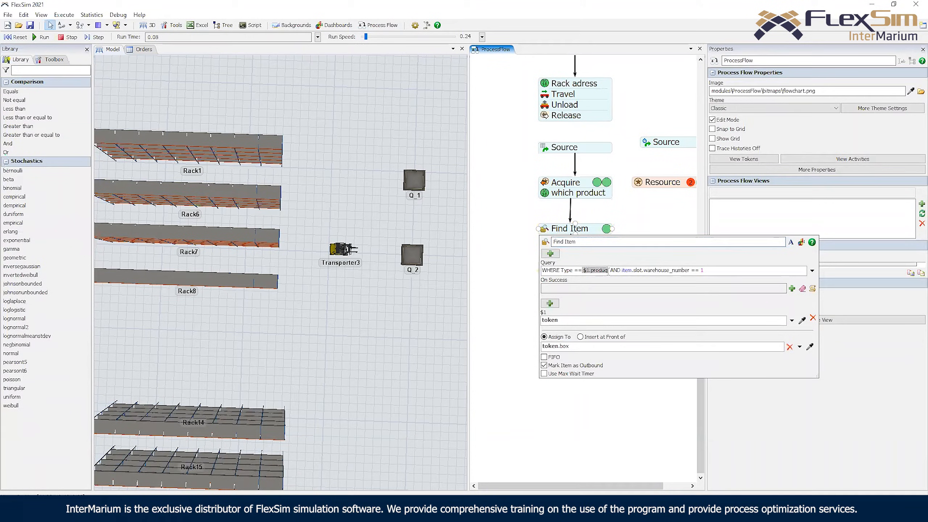
pyautogui.click(584, 203)
pyautogui.click(545, 195)
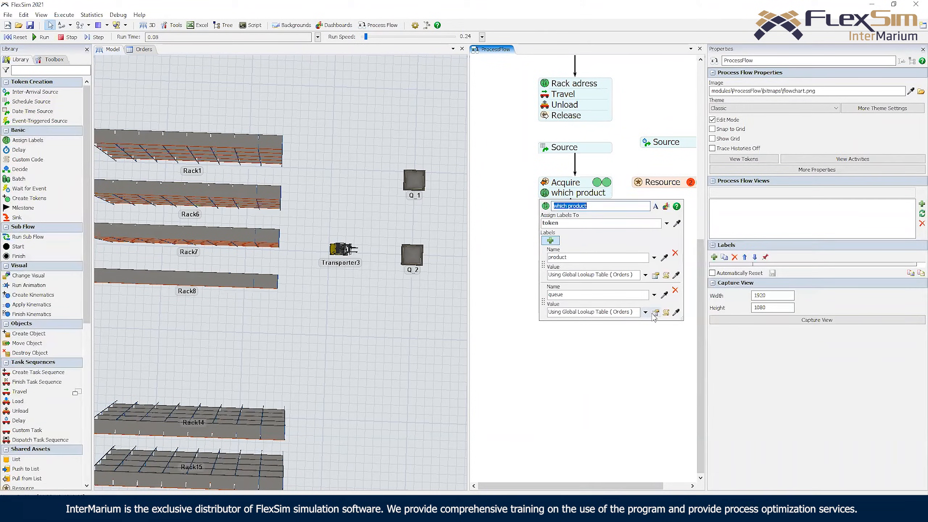
pyautogui.click(142, 51)
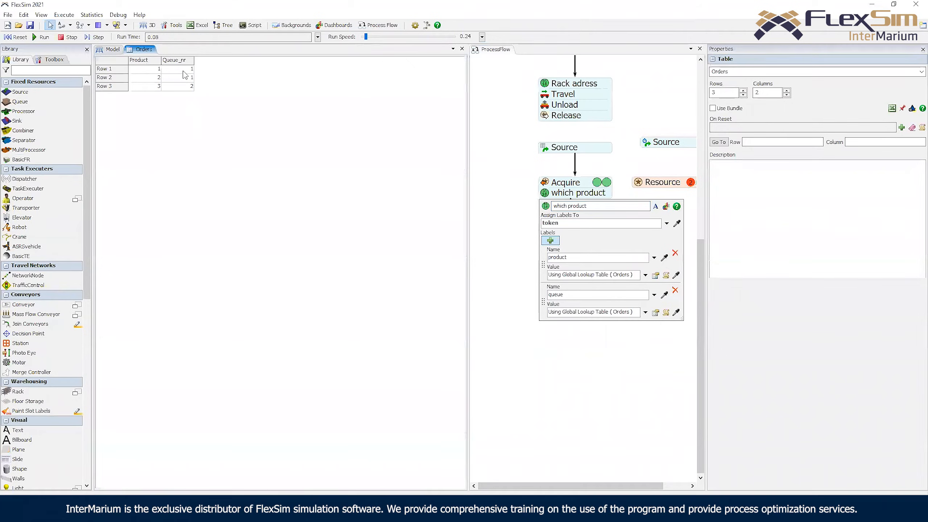
pyautogui.click(499, 169)
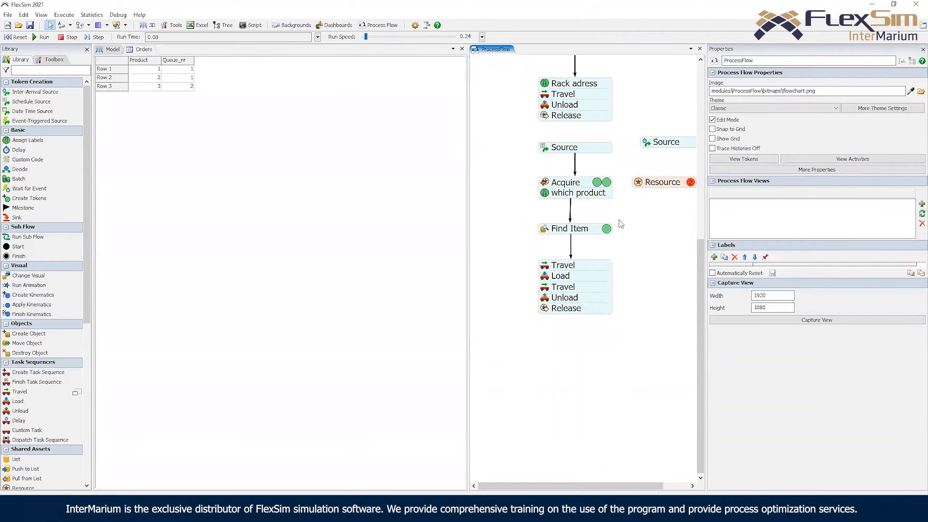
# Run the simulation in the 3D model at a raised speed, slow it to watch Transporter3 at the racks, and reset
pyautogui.click(110, 50)
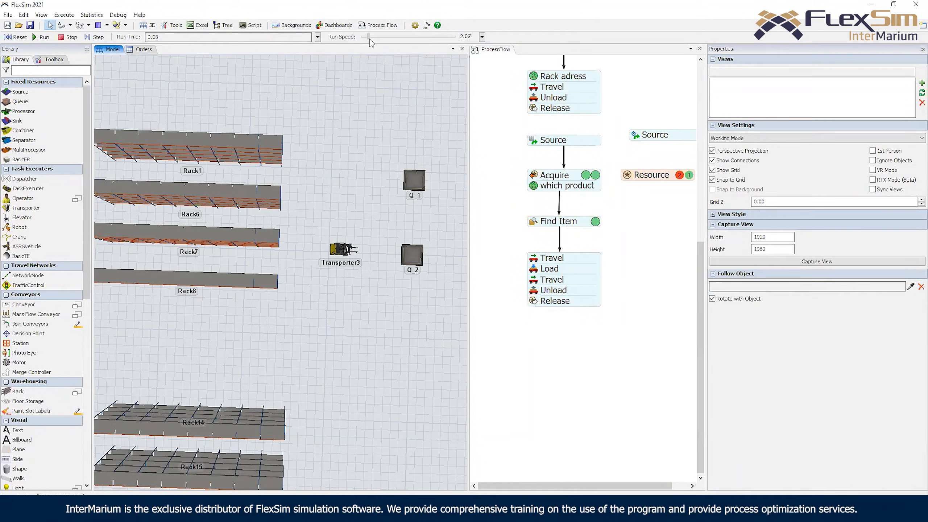
pyautogui.click(43, 37)
pyautogui.moveTo(236, 103); pyautogui.dragTo(291, 95)
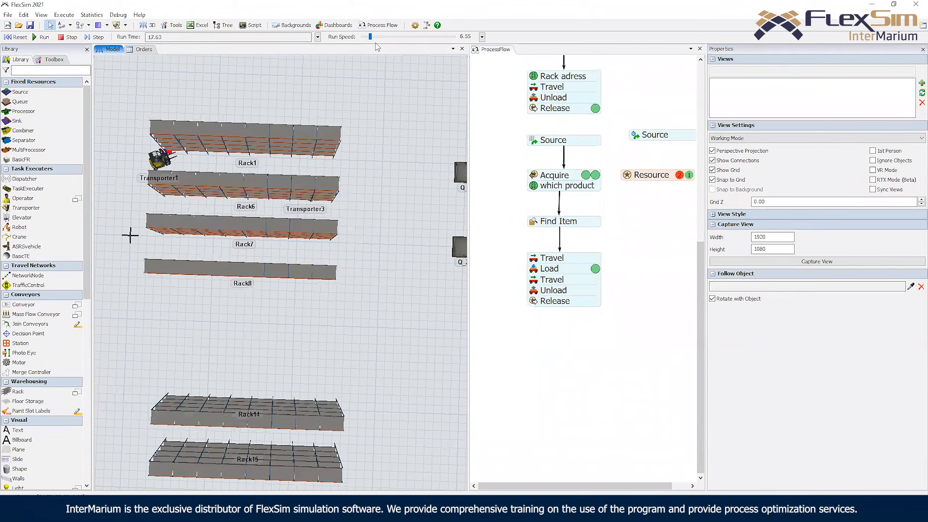
pyautogui.moveTo(370, 37); pyautogui.dragTo(364, 38)
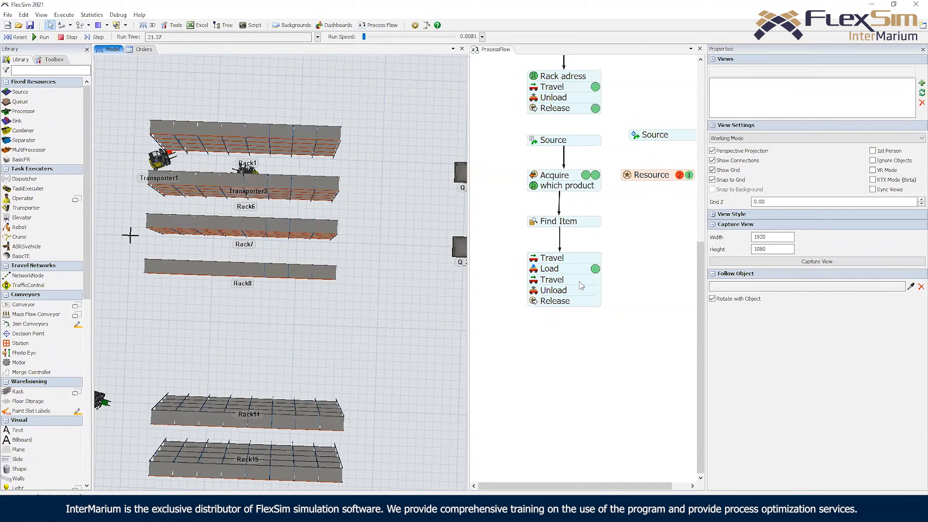
pyautogui.click(23, 41)
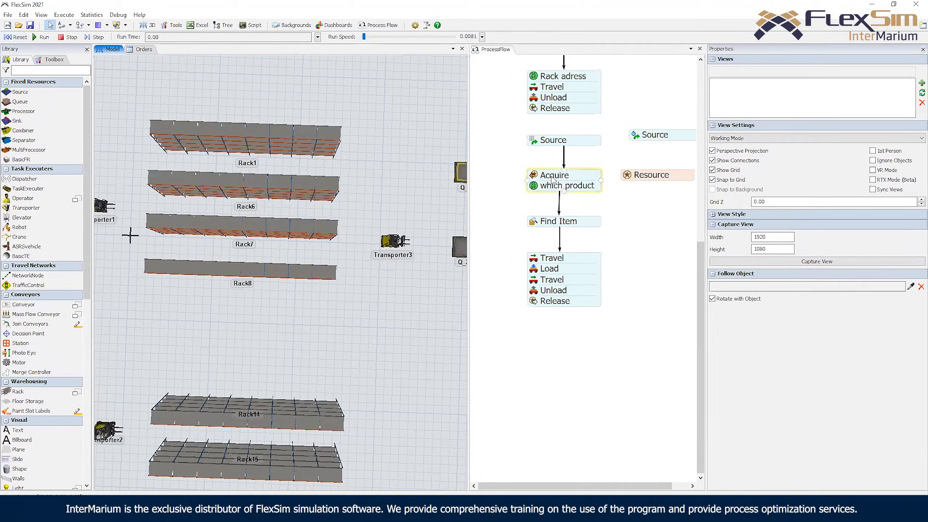
pyautogui.click(606, 234)
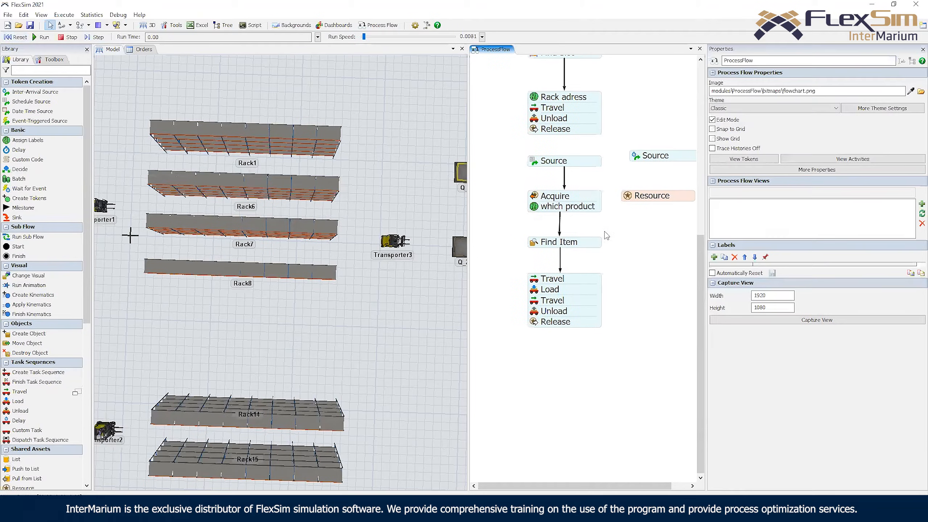
# Reorder the outbound flow so which product comes first with Find Item attached beneath it, followed by a separate Acquire before Travel
pyautogui.click(578, 207)
pyautogui.moveTo(578, 207); pyautogui.dragTo(570, 190)
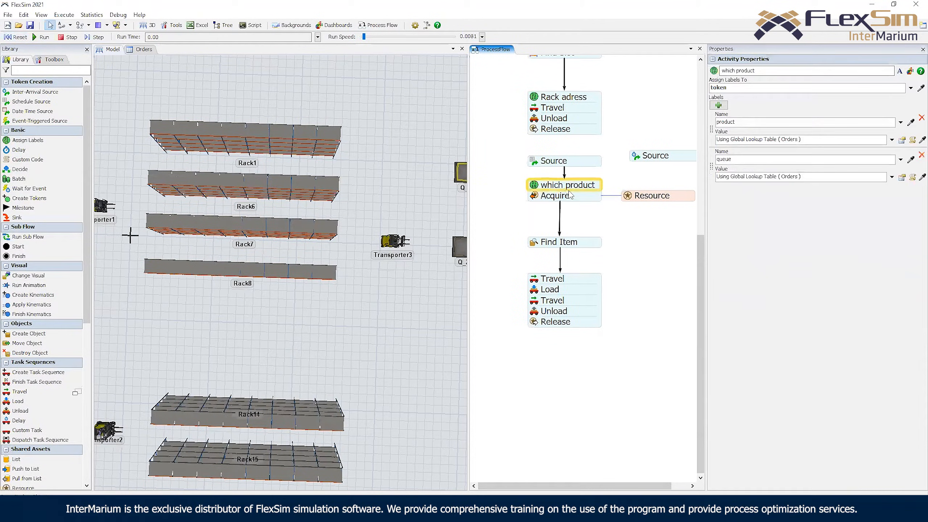
pyautogui.click(560, 224)
pyautogui.press('Delete')
pyautogui.moveTo(584, 248); pyautogui.dragTo(546, 236)
pyautogui.moveTo(562, 278)
pyautogui.mouseDown()
pyautogui.moveTo(566, 232)
pyautogui.moveTo(565, 278)
pyautogui.mouseUp()
pyautogui.click(566, 233)
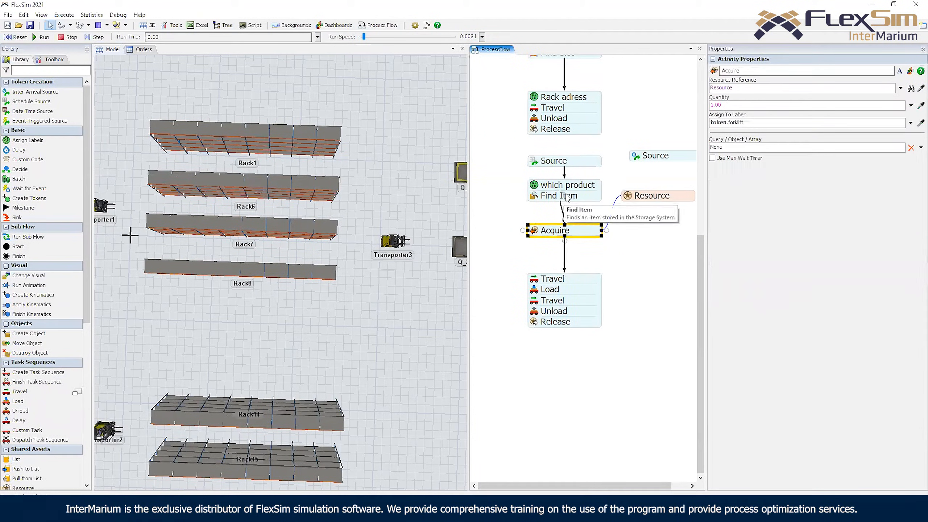
pyautogui.moveTo(565, 200); pyautogui.dragTo(570, 200)
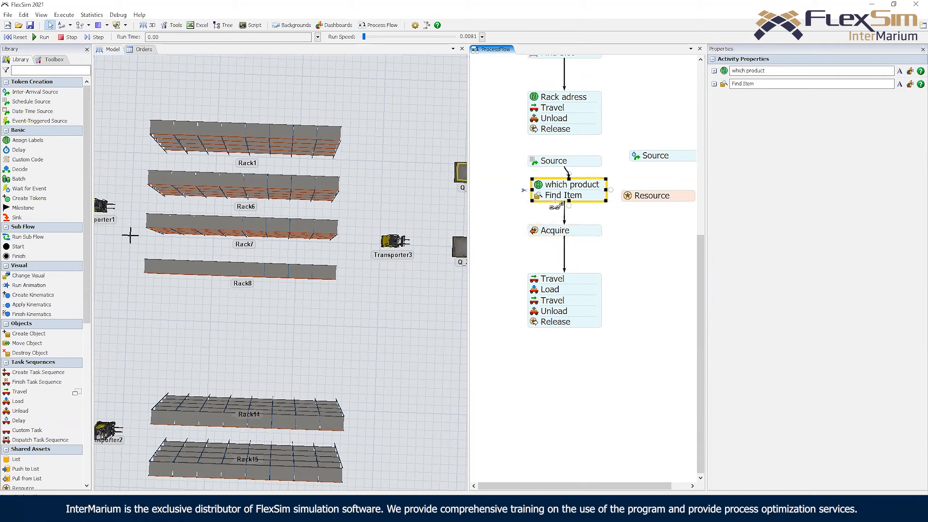
pyautogui.click(413, 281)
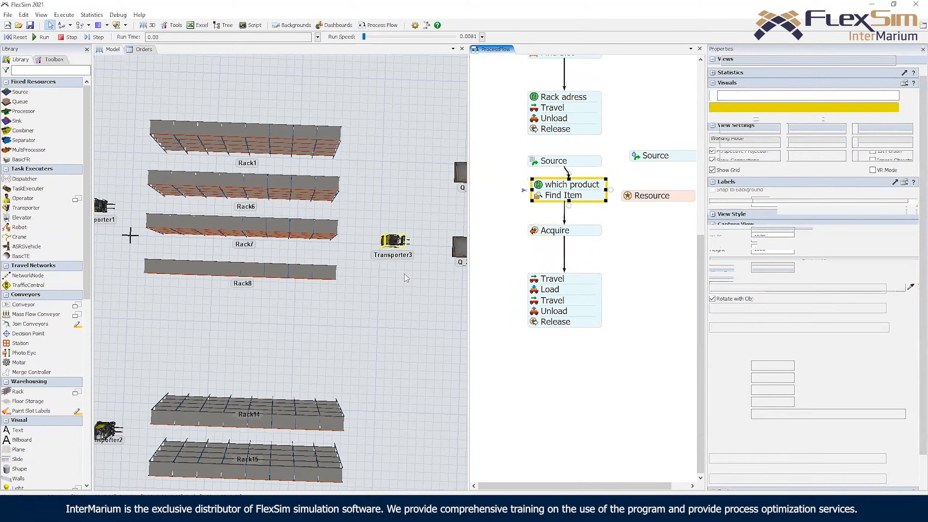
pyautogui.moveTo(412, 277); pyautogui.dragTo(416, 263, button='right')
pyautogui.moveTo(423, 264); pyautogui.dragTo(389, 235)
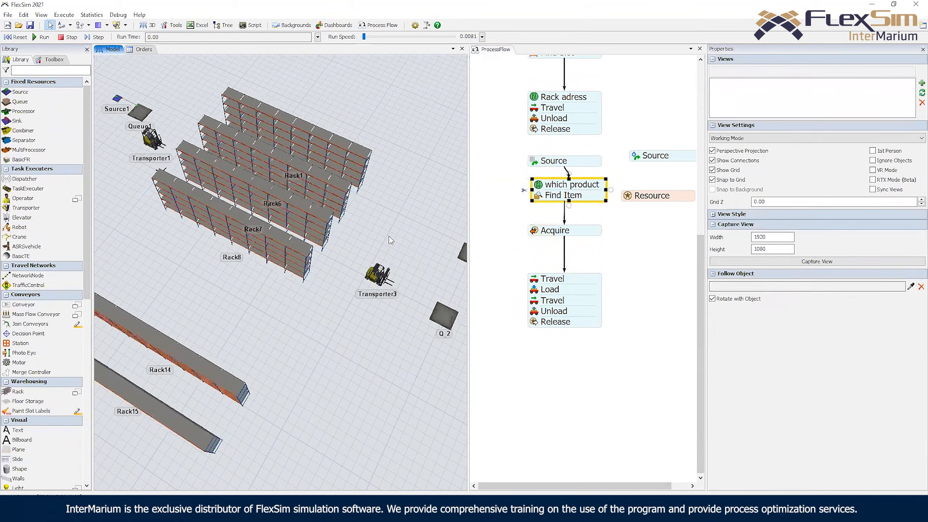
pyautogui.scroll(4, 389, 233)
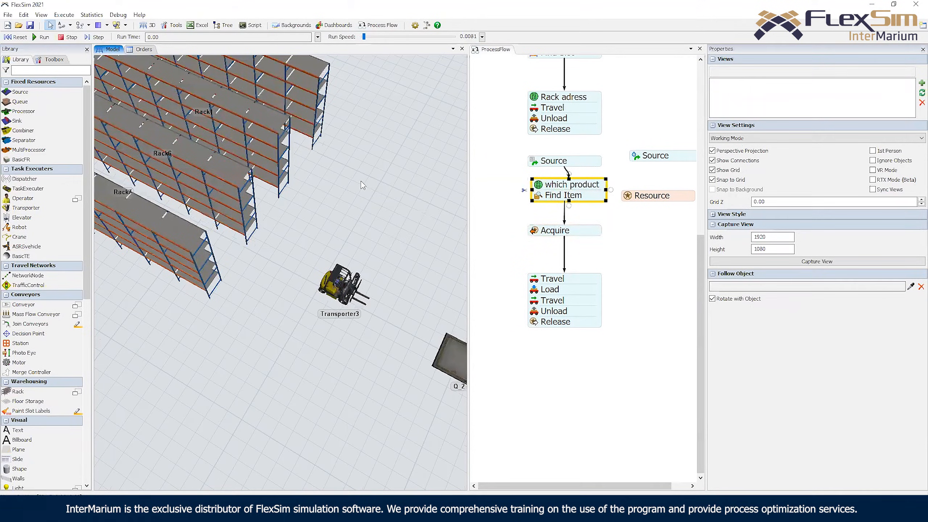
pyautogui.moveTo(361, 181); pyautogui.dragTo(299, 234, button='right')
pyautogui.scroll(-6, 296, 238)
pyautogui.moveTo(296, 237); pyautogui.dragTo(367, 251)
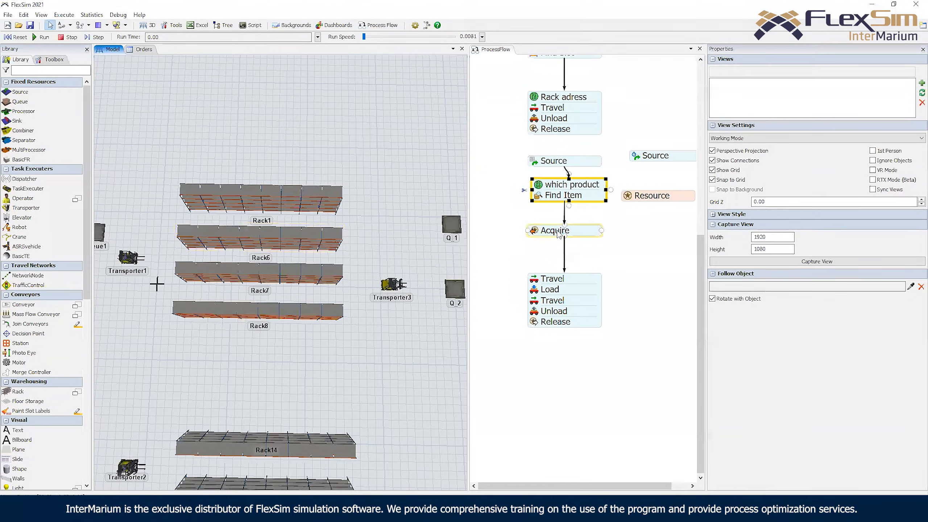
# Reposition the Source above which product and Acquire between Find Item and Travel, and check the Find Item query
pyautogui.click(582, 164)
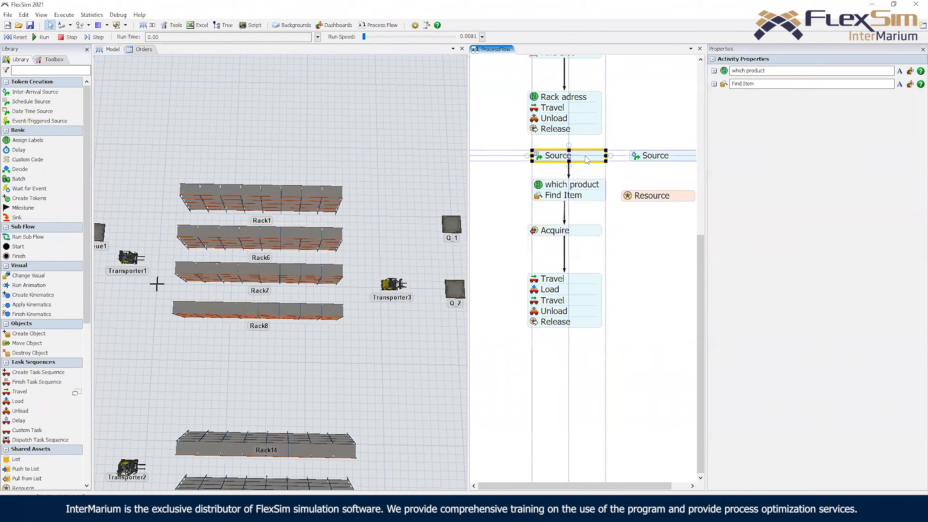
pyautogui.click(592, 234)
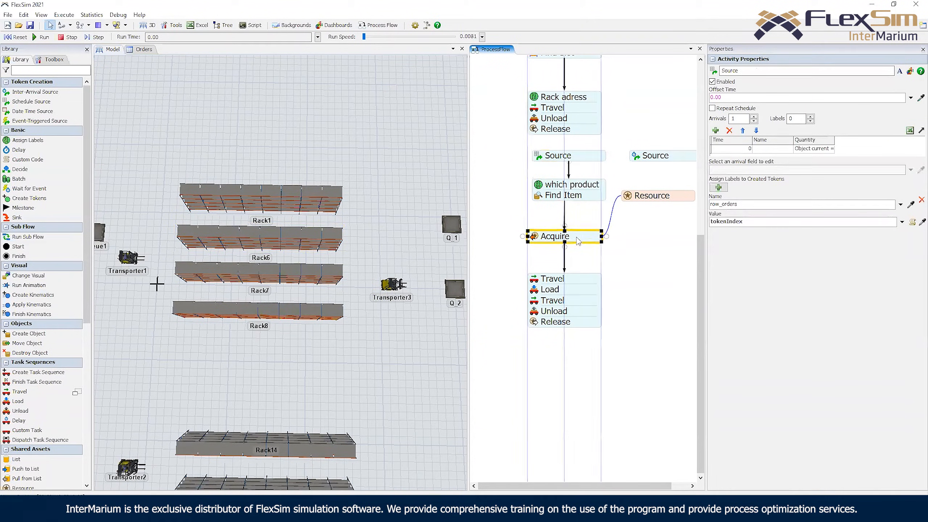
pyautogui.doubleClick(543, 201)
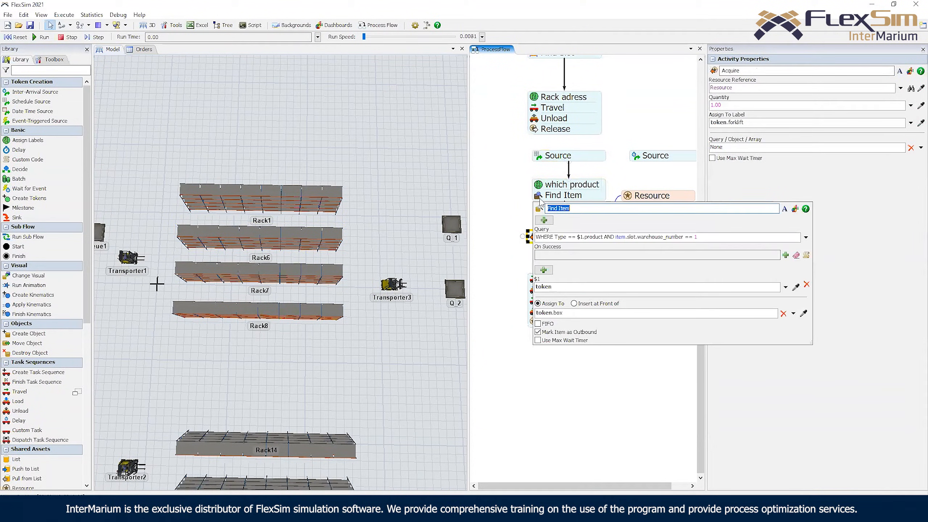
pyautogui.click(516, 190)
# Run the simulation at a raised speed to watch tokens at Find Item and Transporter3's deliveries, and reset the model
pyautogui.click(44, 37)
pyautogui.moveTo(364, 36); pyautogui.dragTo(368, 37)
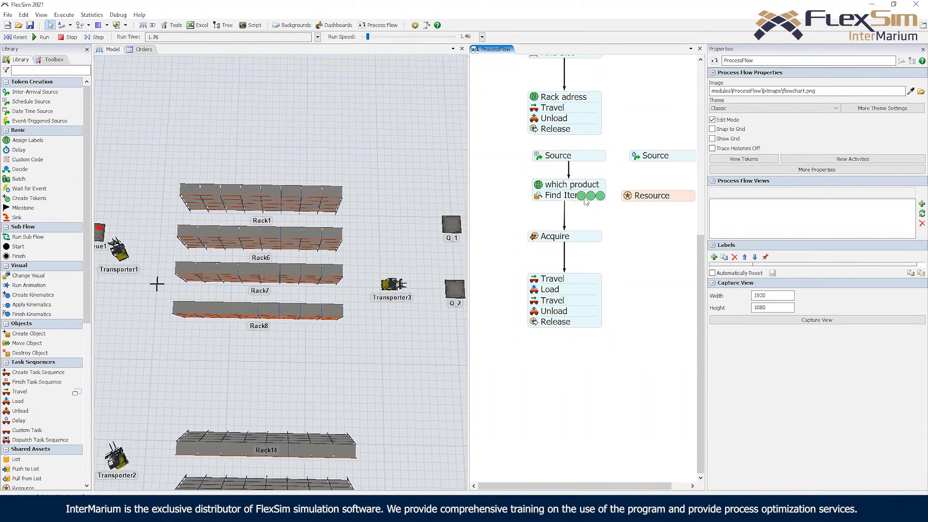
pyautogui.moveTo(367, 37); pyautogui.dragTo(367, 40)
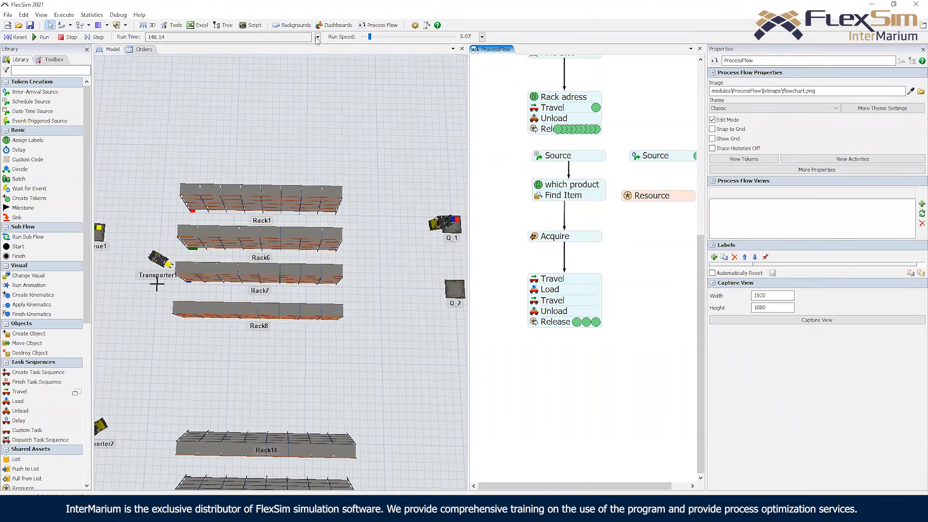
pyautogui.moveTo(357, 91); pyautogui.dragTo(315, 62)
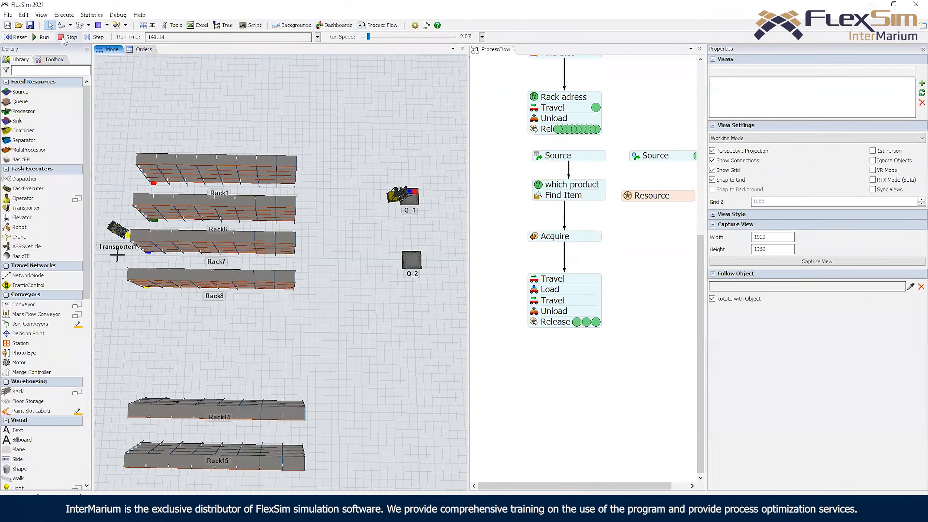
pyautogui.click(17, 38)
pyautogui.moveTo(365, 146); pyautogui.dragTo(333, 126)
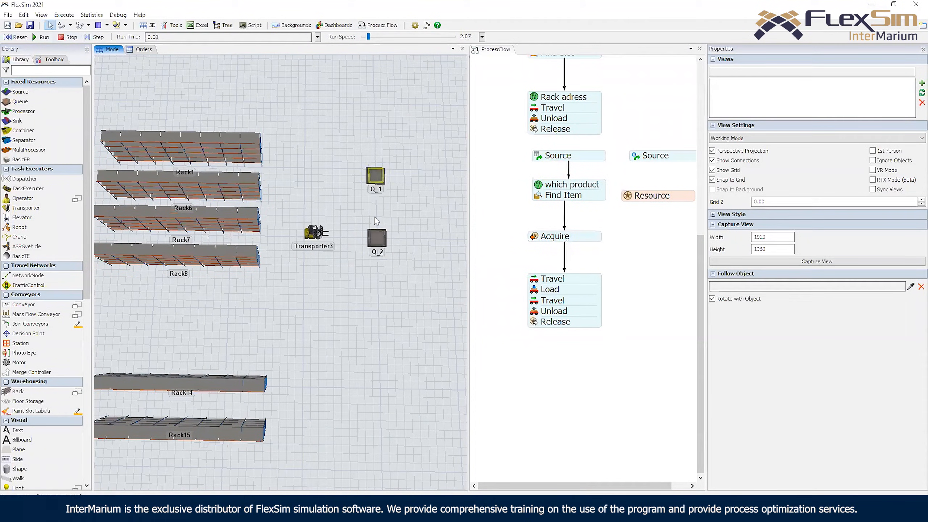
# Review the station of the last Unload activity and the Orders table lookup of the queue label in which product
pyautogui.click(633, 263)
pyautogui.scroll(-2, 621, 256)
pyautogui.doubleClick(530, 269)
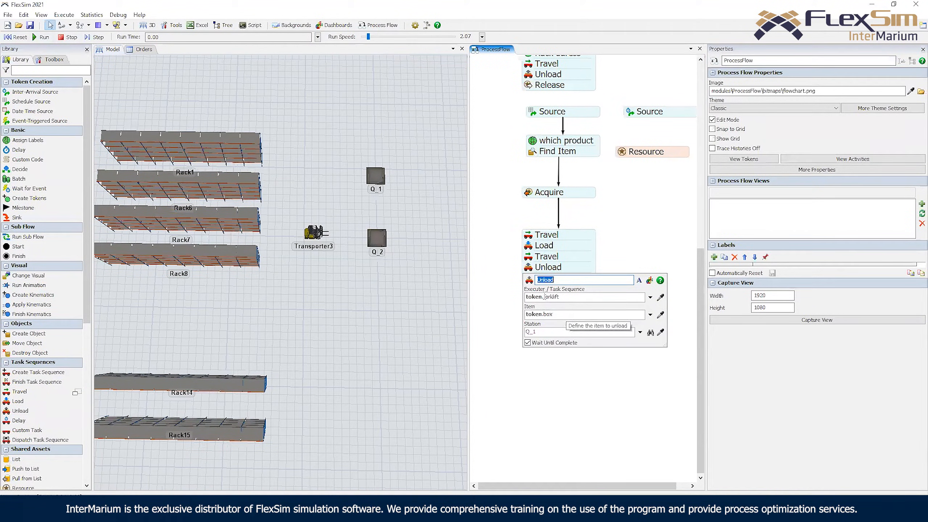
pyautogui.click(610, 236)
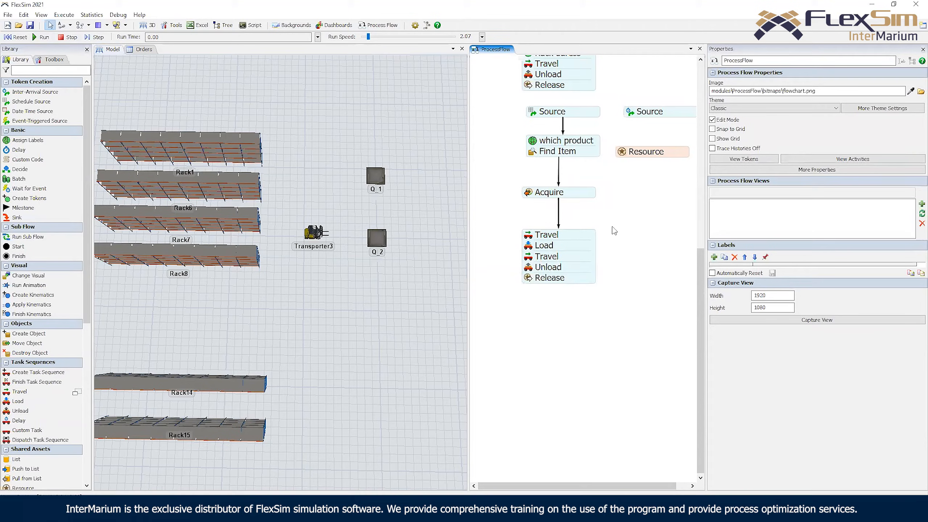
pyautogui.doubleClick(532, 142)
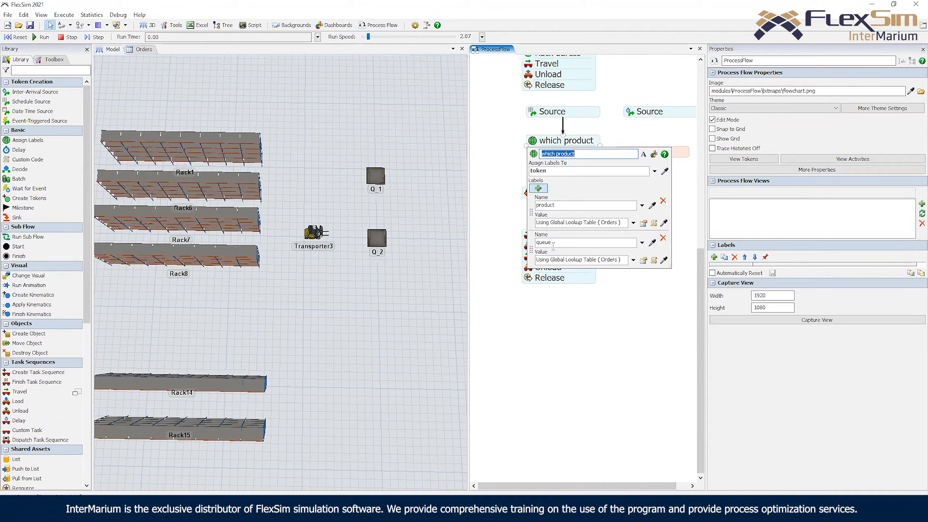
pyautogui.click(643, 260)
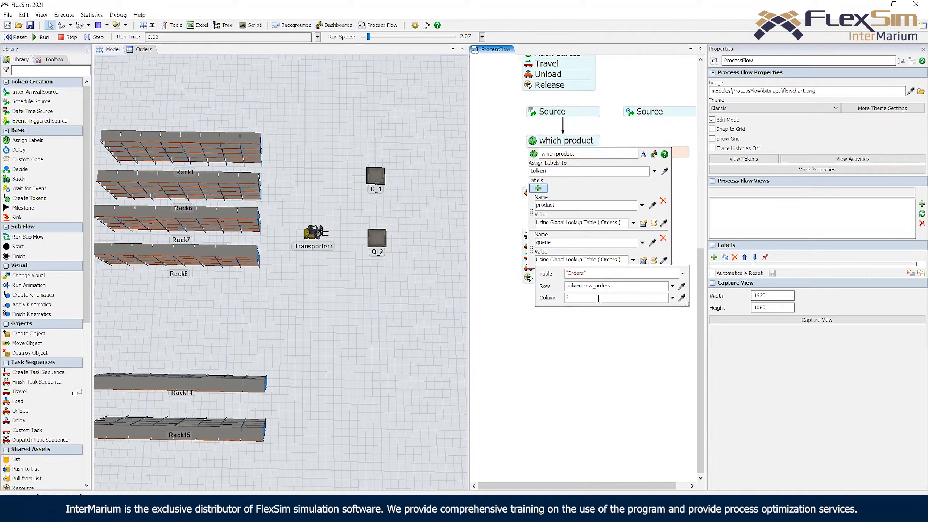
pyautogui.click(613, 325)
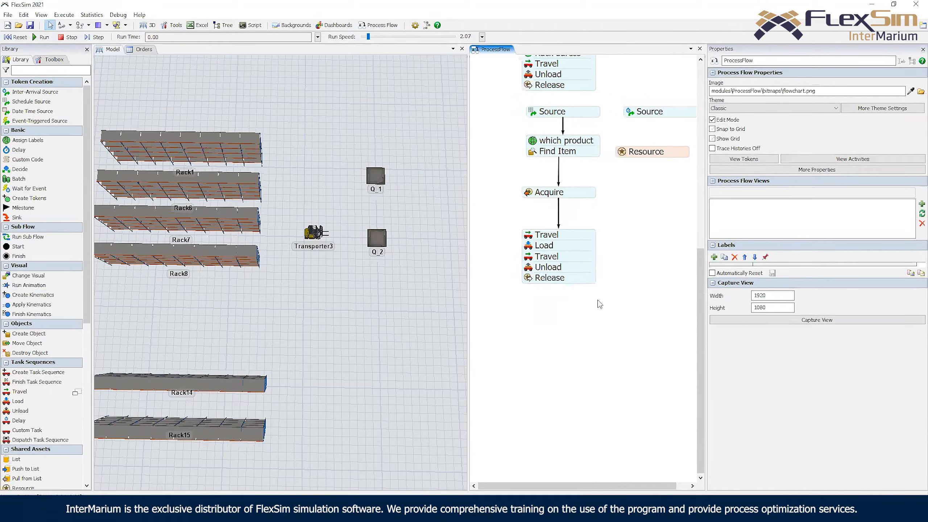
# Add an Assign Labels activity at the start of the Travel and Load block after Acquire, and name its label q_out
pyautogui.doubleClick(642, 228)
pyautogui.click(653, 173)
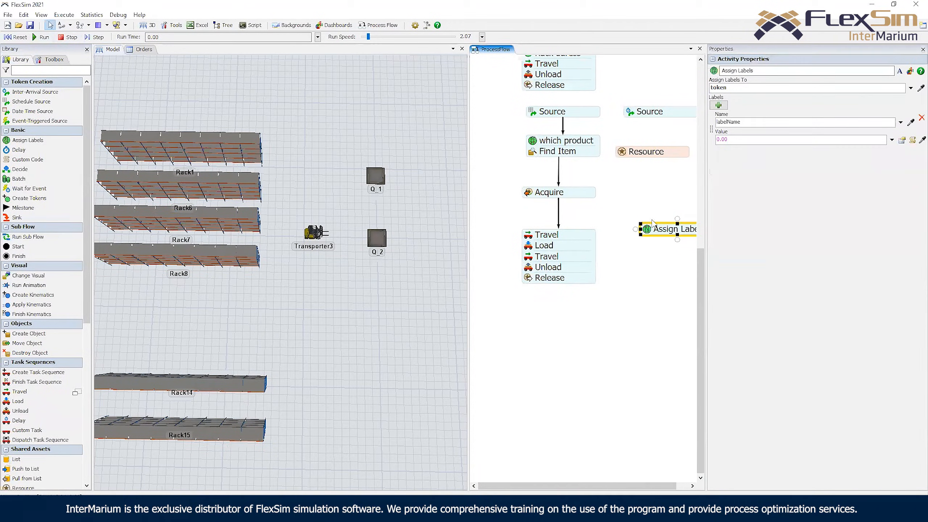
pyautogui.moveTo(662, 233); pyautogui.dragTo(540, 231)
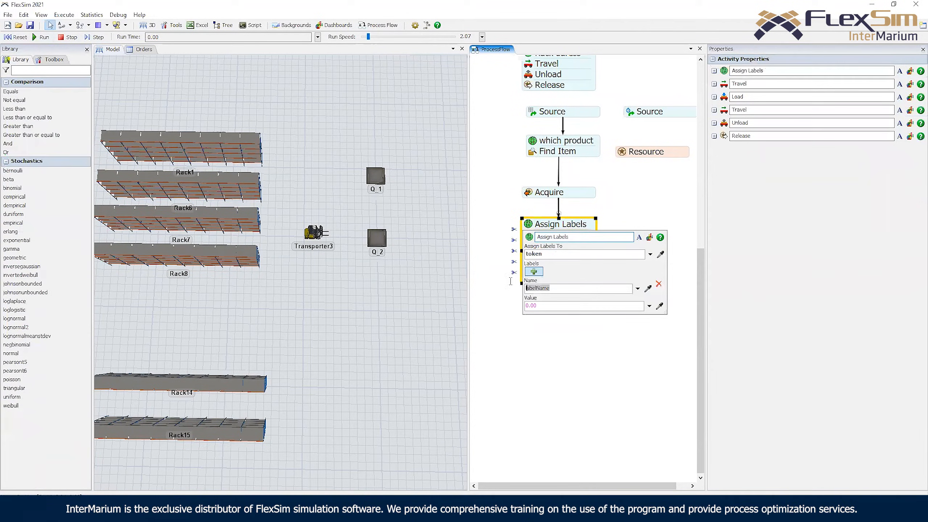
pyautogui.write('q_out')
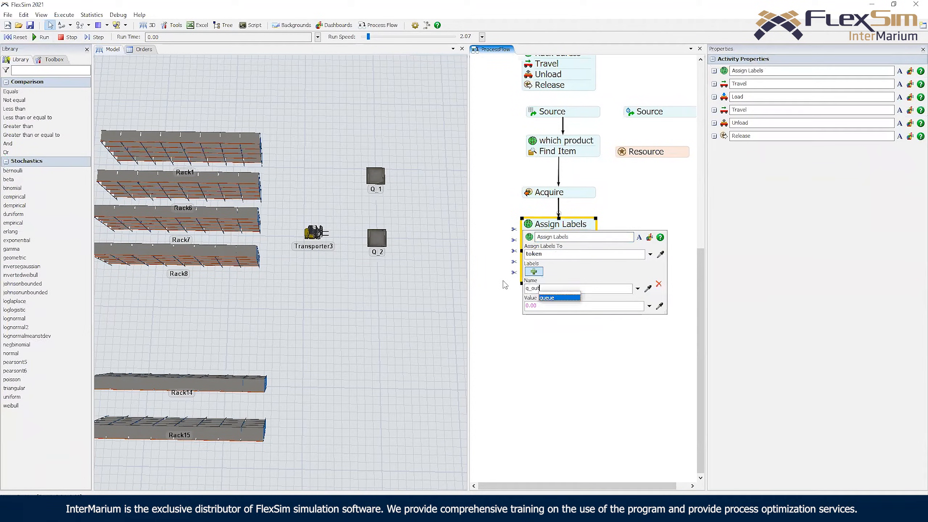
# Set the q_out label's value to Values By Case on token.queue, adding cases 1 and 2
pyautogui.click(649, 306)
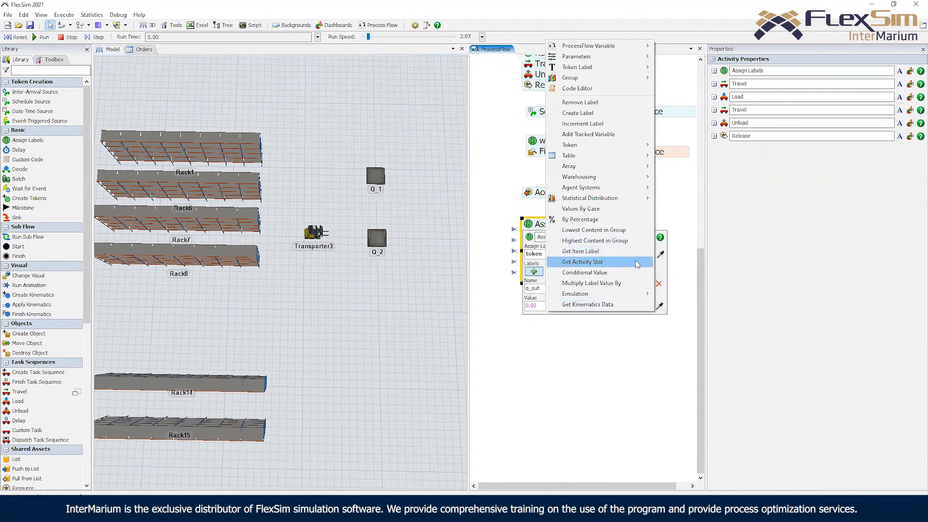
pyautogui.click(621, 208)
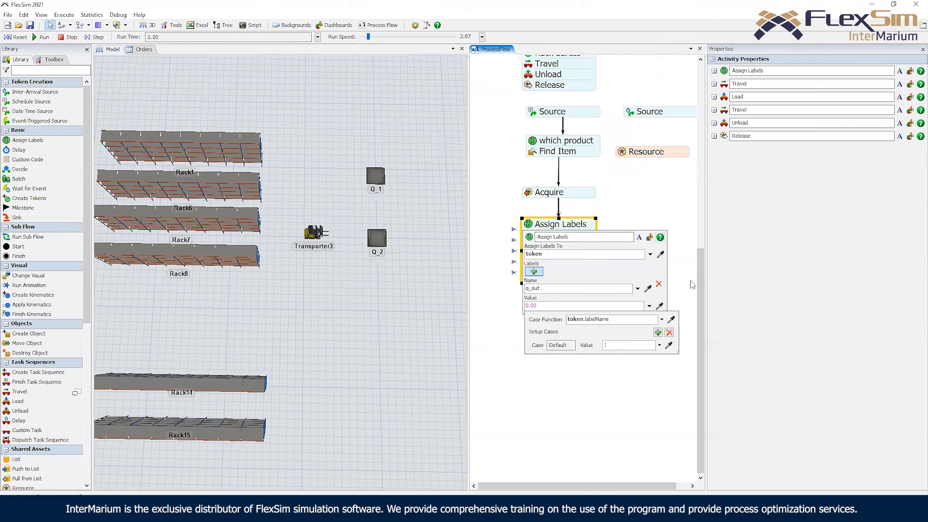
pyautogui.click(657, 333)
pyautogui.click(656, 332)
pyautogui.doubleClick(585, 319)
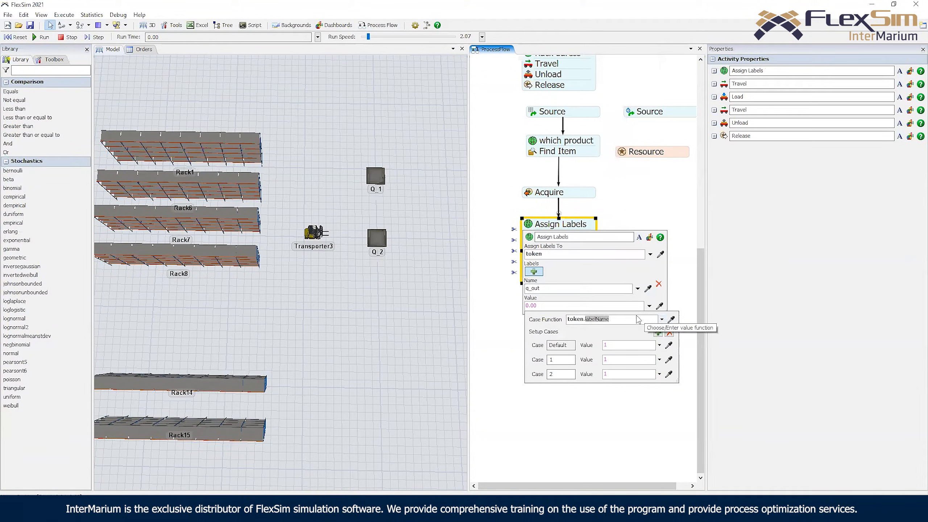
pyautogui.write('q')
# Assign queue Q_1 as the value of case 1 and queue Q_2 as the value of case 2
pyautogui.doubleClick(603, 360)
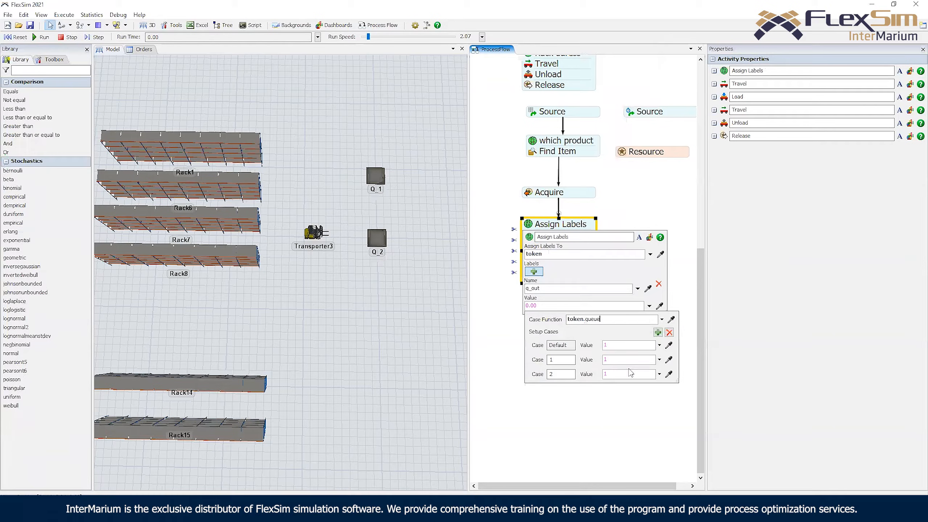
pyautogui.click(669, 359)
pyautogui.click(377, 178)
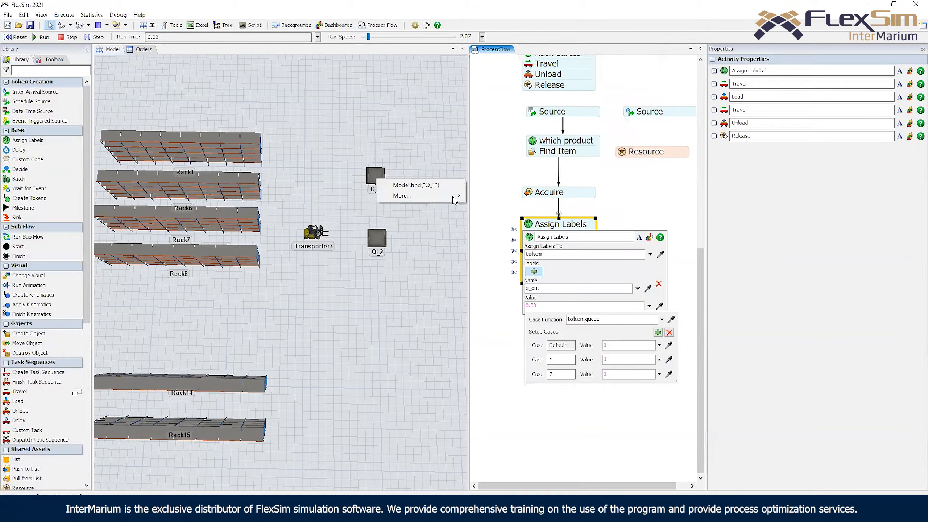
pyautogui.click(416, 185)
pyautogui.click(669, 374)
pyautogui.click(376, 233)
pyautogui.click(387, 242)
pyautogui.click(531, 226)
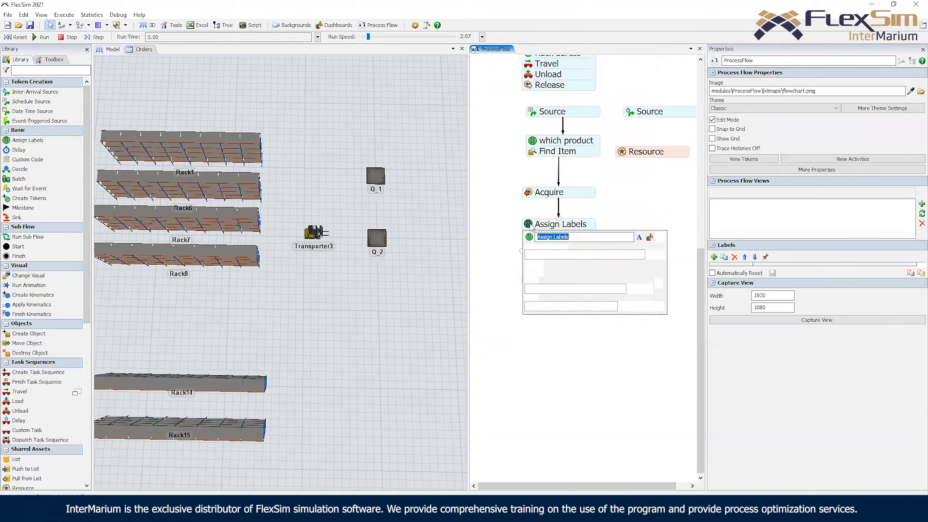
# Set the second Travel's destination and the Unload's station to the token label q_out
pyautogui.click(547, 256)
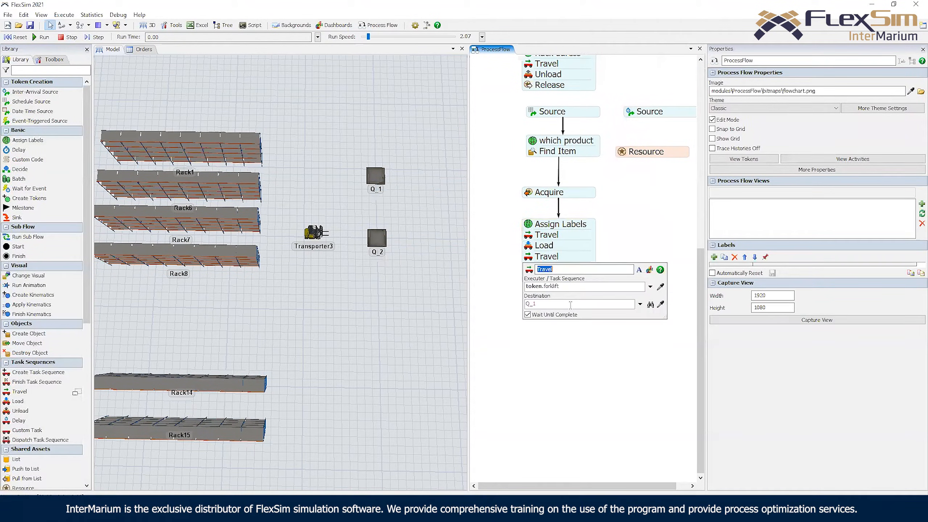
pyautogui.click(640, 304)
pyautogui.moveTo(621, 337)
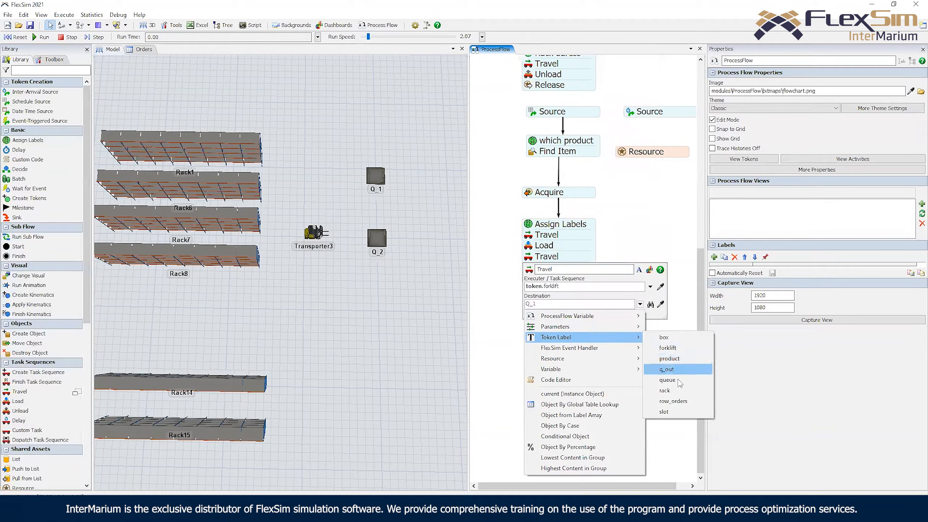
pyautogui.click(666, 368)
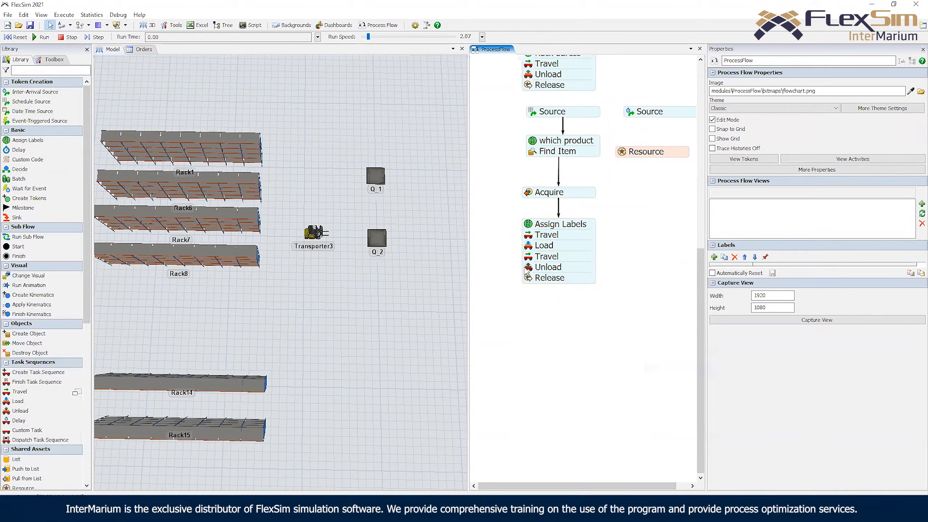
pyautogui.click(528, 270)
pyautogui.click(639, 332)
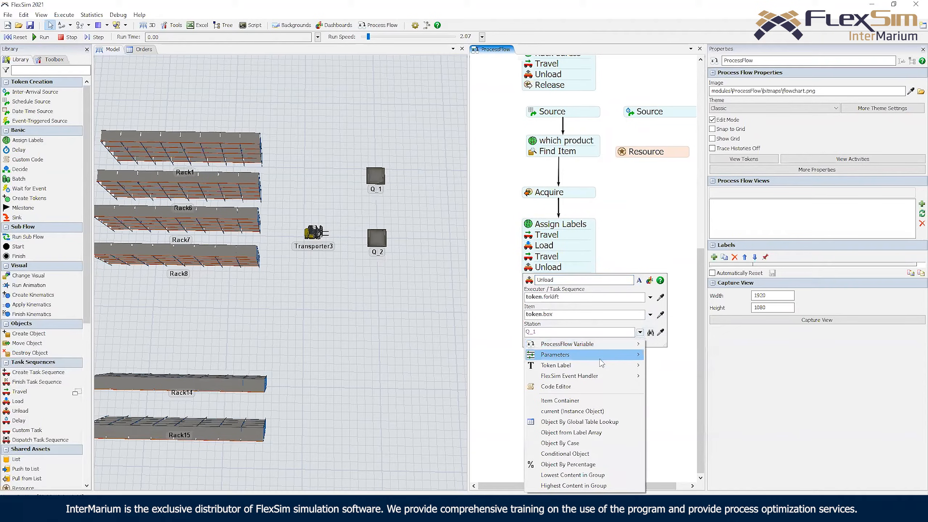
pyautogui.moveTo(602, 364)
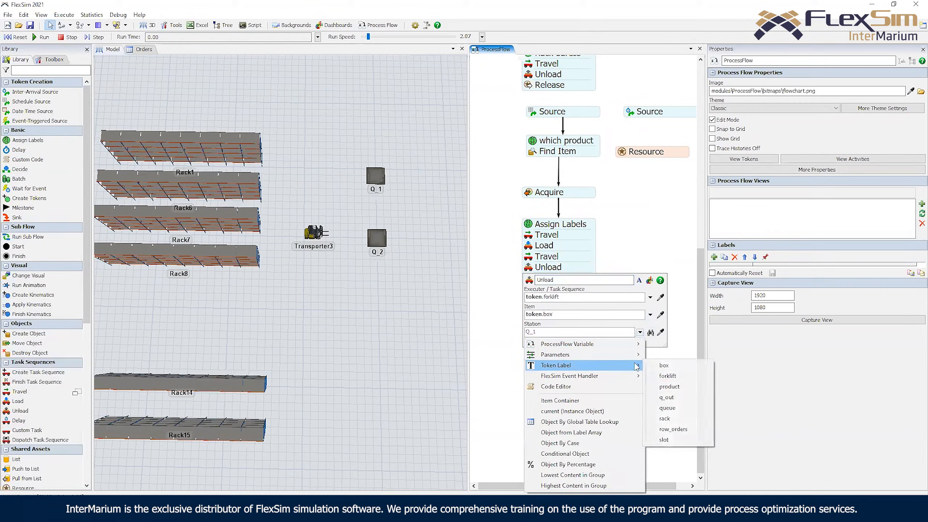
pyautogui.click(670, 397)
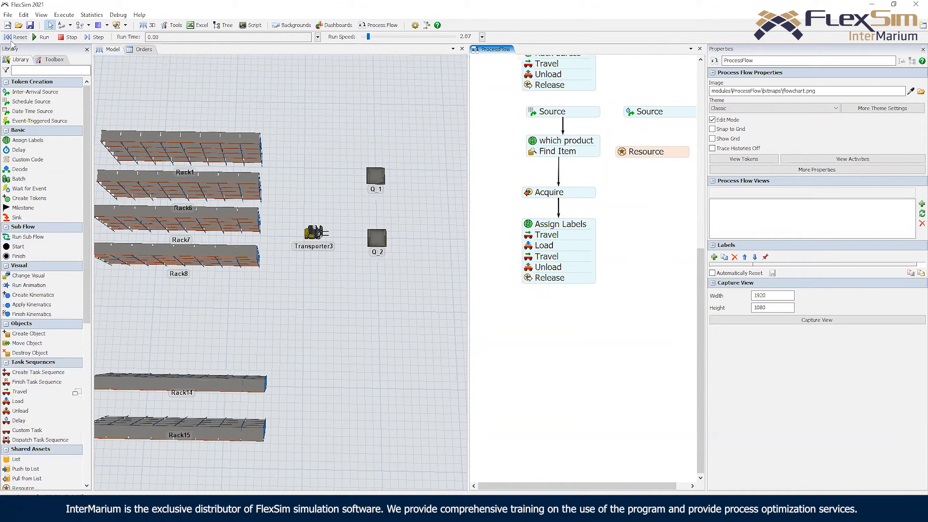
# Run the model at a speed of about 13 and check the deliveries to Q_1 and Q_2 against the Orders table
pyautogui.click(41, 37)
pyautogui.moveTo(368, 37)
pyautogui.mouseDown()
pyautogui.moveTo(381, 38)
pyautogui.moveTo(372, 38)
pyautogui.mouseUp()
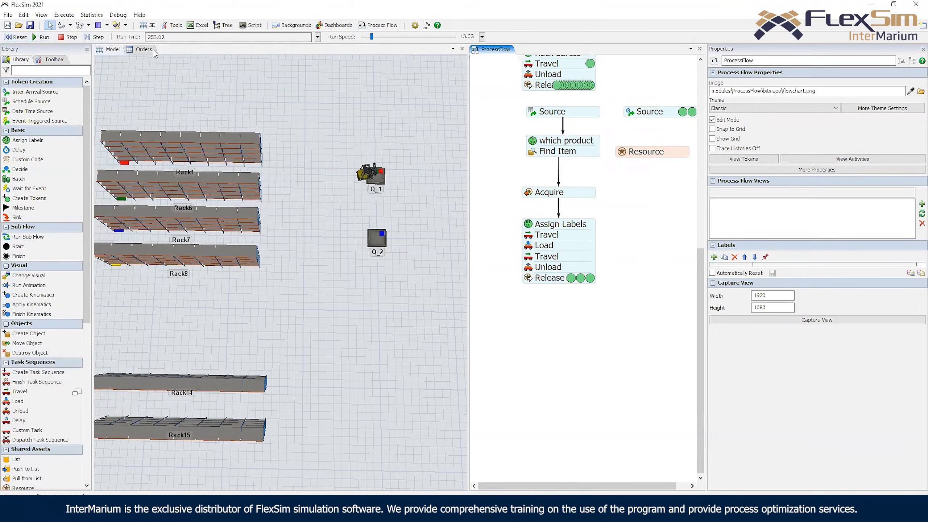
pyautogui.moveTo(330, 246); pyautogui.dragTo(352, 154, button='right')
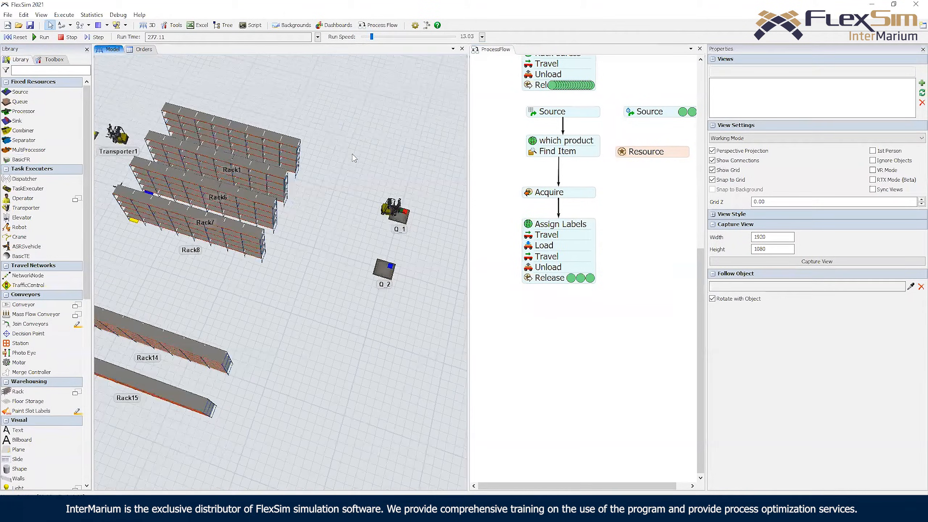
pyautogui.click(144, 47)
pyautogui.moveTo(184, 69); pyautogui.dragTo(147, 101)
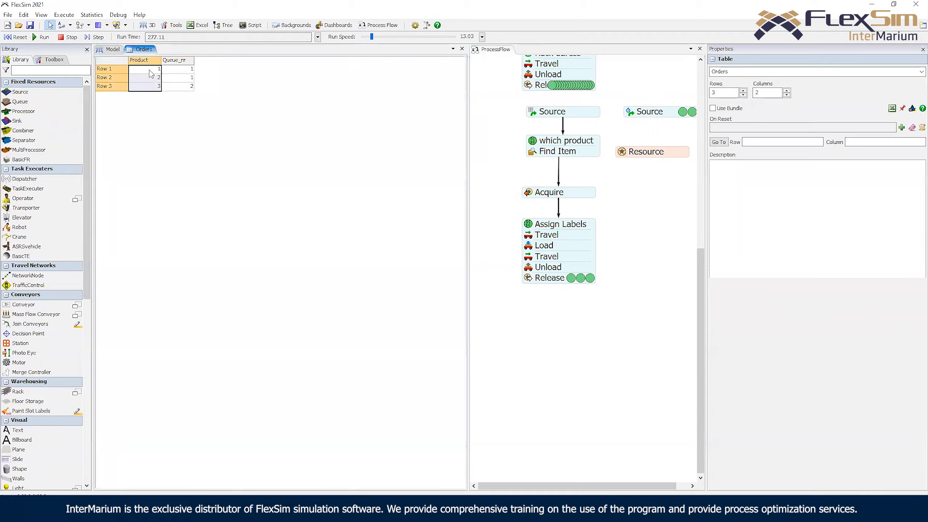
pyautogui.moveTo(181, 72); pyautogui.dragTo(176, 98)
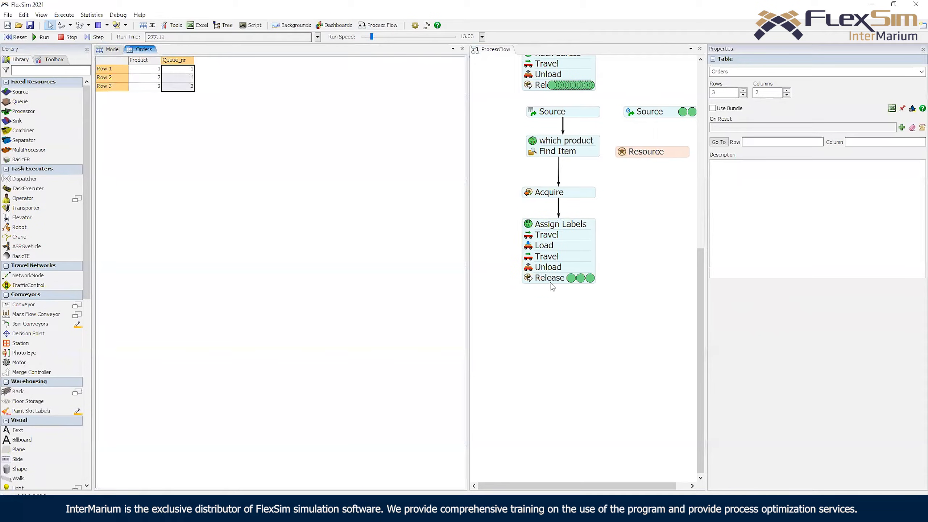
pyautogui.click(111, 49)
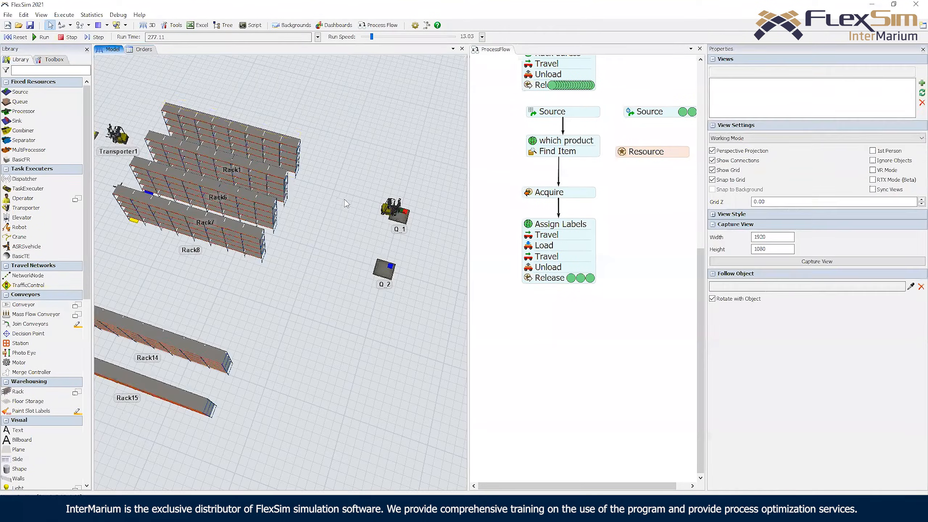
# Reset the simulation to time zero
pyautogui.rightClick(351, 231)
pyautogui.click(330, 239)
pyautogui.moveTo(310, 203); pyautogui.dragTo(300, 227, button='right')
pyautogui.moveTo(300, 228); pyautogui.dragTo(383, 221)
pyautogui.moveTo(383, 221); pyautogui.dragTo(361, 193, button='right')
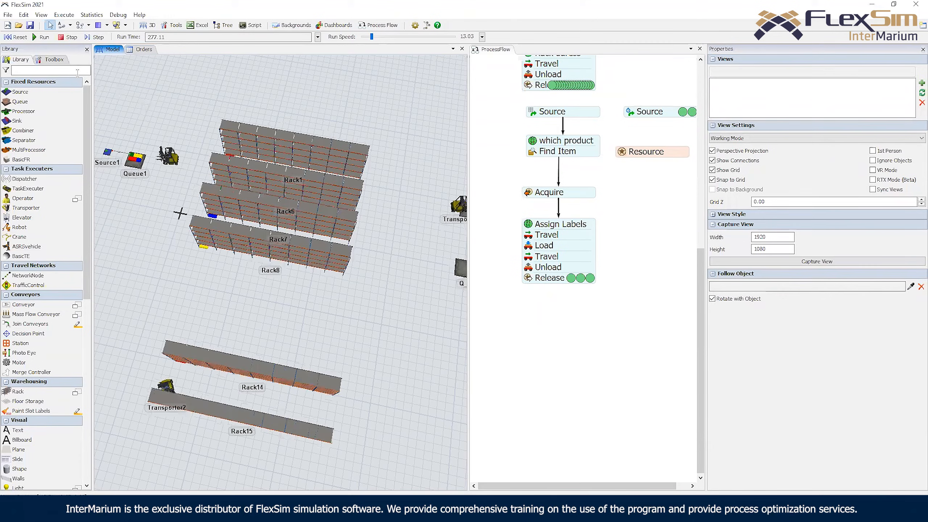
pyautogui.click(17, 39)
pyautogui.moveTo(345, 146)
pyautogui.mouseDown(button='right')
pyautogui.moveTo(358, 136)
pyautogui.moveTo(342, 124)
pyautogui.moveTo(354, 133)
pyautogui.mouseUp(button='right')
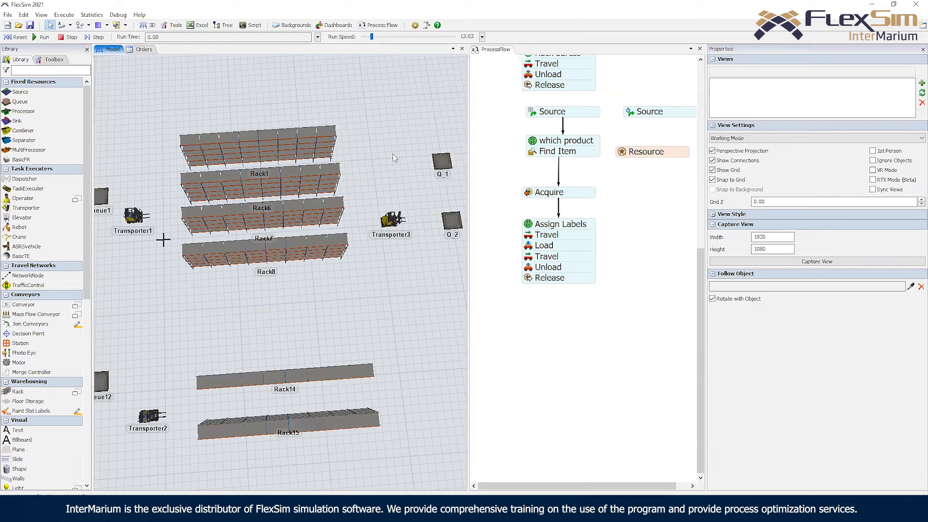
# Add a Schedule Source in the empty area beside the existing process flow and set its arrival quantity to 100
pyautogui.moveTo(502, 175); pyautogui.dragTo(533, 268)
pyautogui.moveTo(527, 224); pyautogui.dragTo(585, 273)
pyautogui.scroll(-1, 539, 261)
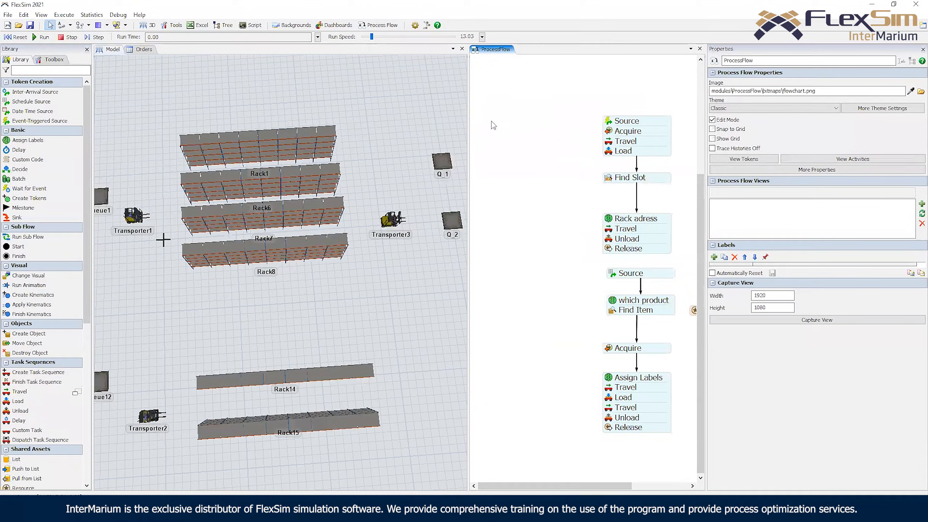
pyautogui.doubleClick(493, 125)
pyautogui.click(524, 141)
pyautogui.moveTo(489, 130); pyautogui.dragTo(543, 115)
pyautogui.click(525, 114)
pyautogui.click(525, 114)
pyautogui.click(526, 114)
pyautogui.click(629, 204)
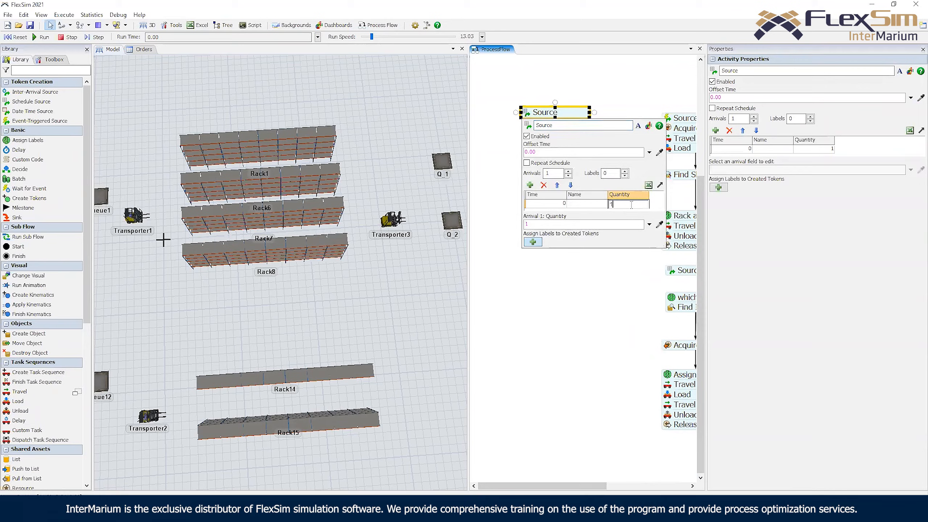
pyautogui.click(607, 317)
# Add a Create Object activity below the new Source and connect the Source to it
pyautogui.moveTo(565, 117); pyautogui.dragTo(559, 122)
pyautogui.doubleClick(547, 154)
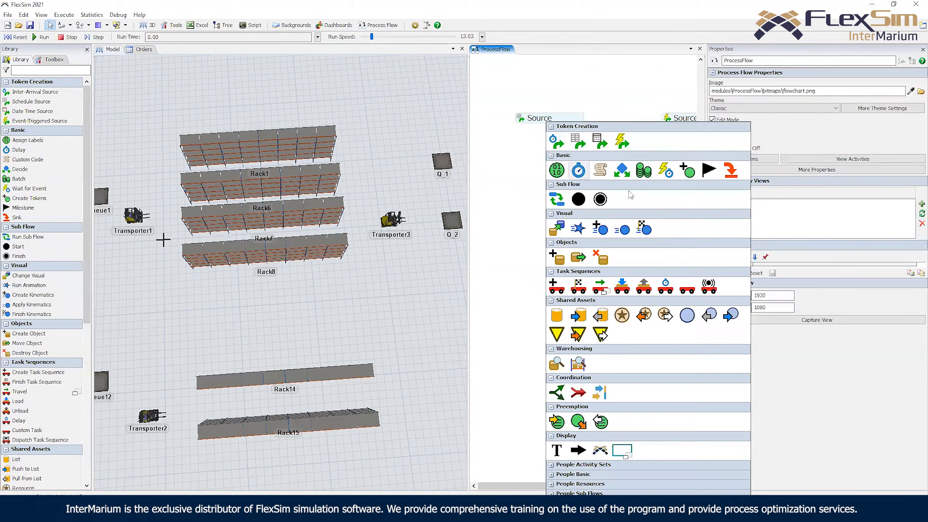
pyautogui.click(557, 257)
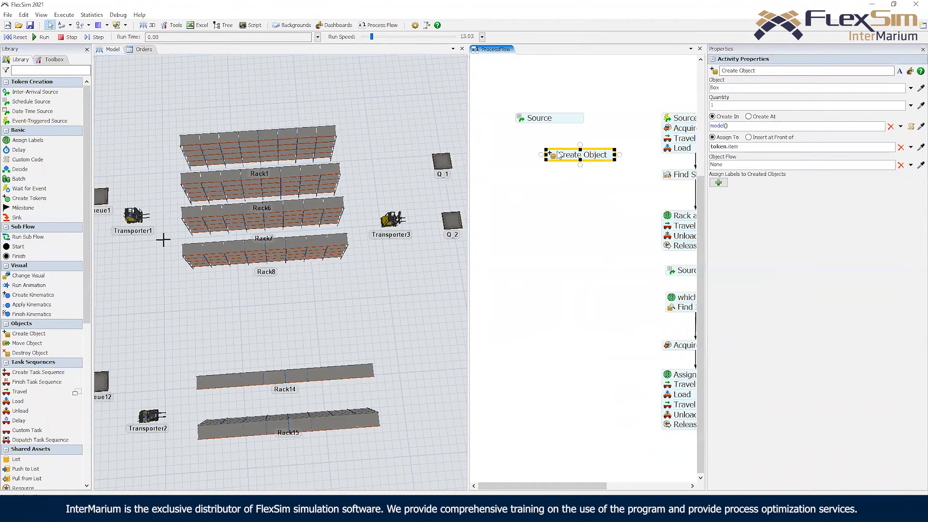
pyautogui.moveTo(541, 159); pyautogui.dragTo(556, 150)
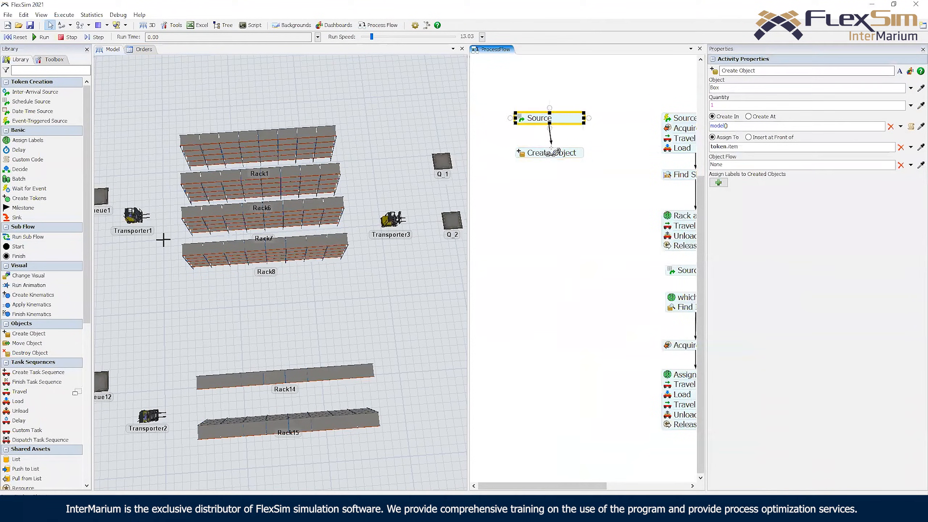
# Give the created objects a Type label with a discrete uniform value, minimum 1 and maximum 4
pyautogui.click(522, 154)
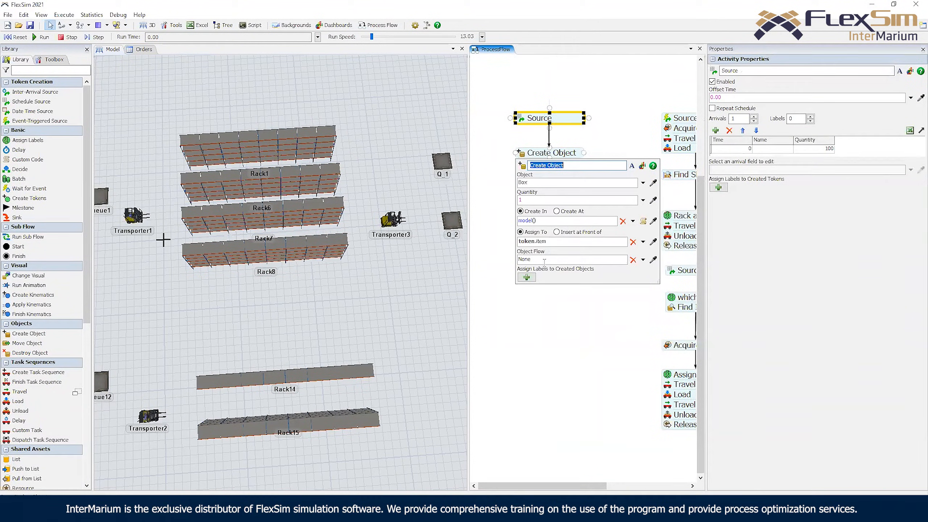
pyautogui.click(535, 278)
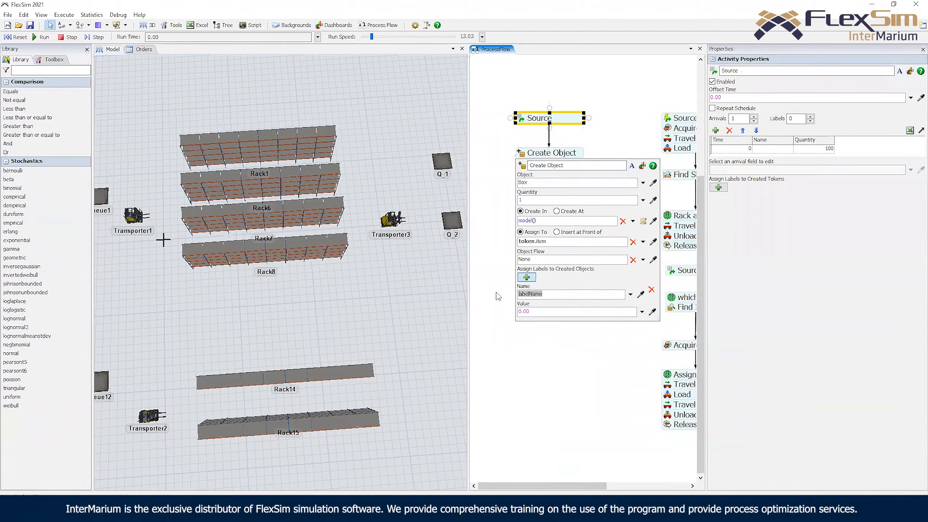
pyautogui.click(642, 311)
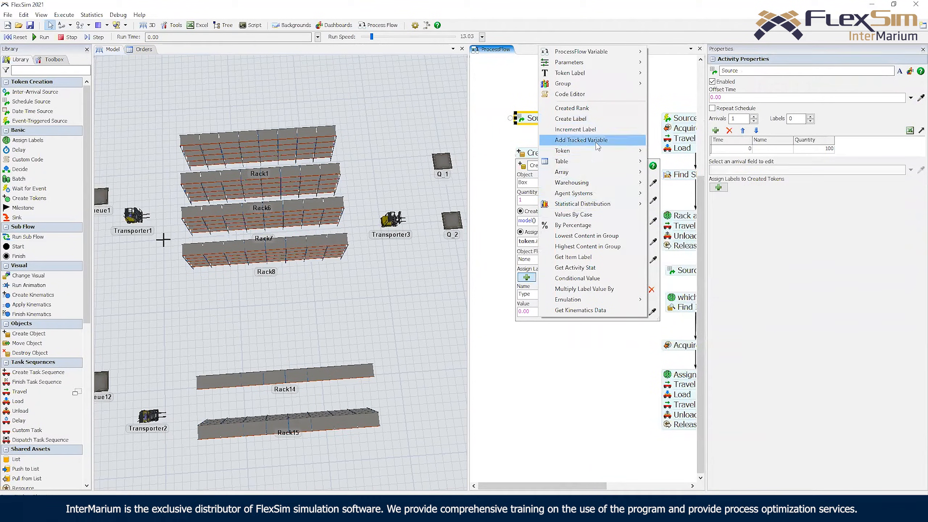
pyautogui.moveTo(596, 205)
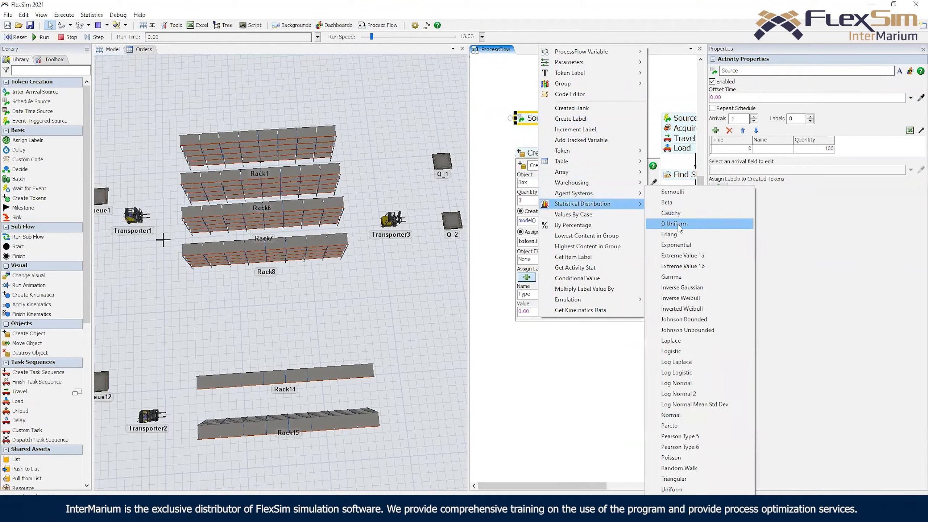
pyautogui.click(674, 224)
pyautogui.click(576, 350)
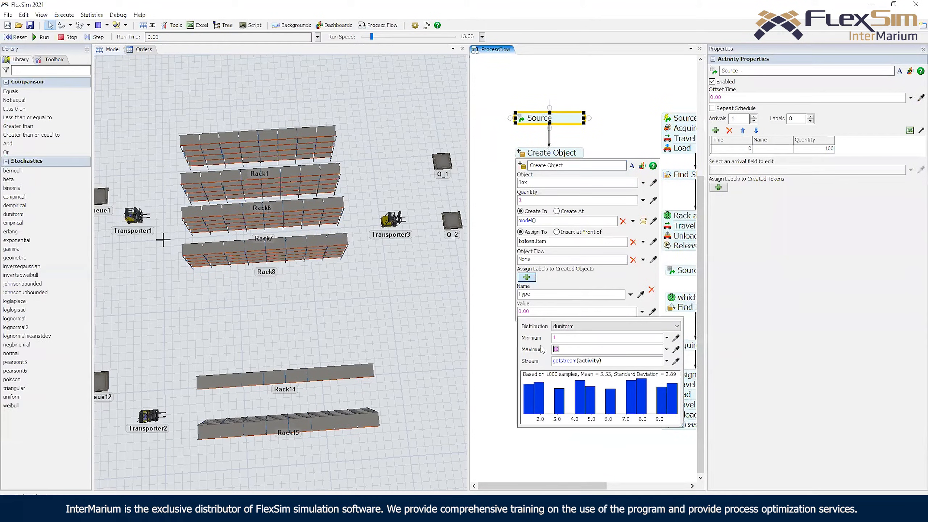
pyautogui.write('4')
pyautogui.click(493, 278)
pyautogui.click(545, 155)
pyautogui.moveTo(571, 190); pyautogui.dragTo(537, 173)
pyautogui.moveTo(489, 134); pyautogui.dragTo(524, 148)
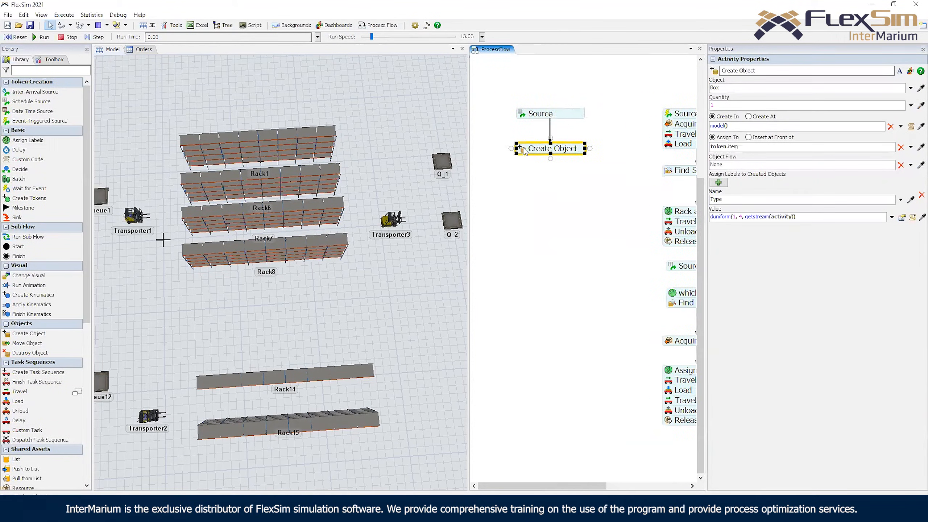
pyautogui.doubleClick(523, 148)
pyautogui.click(494, 189)
# Copy the existing Find Slot activity, place the copy below Create Object and connect Create Object to it
pyautogui.moveTo(539, 206); pyautogui.dragTo(541, 186)
pyautogui.click(623, 177)
pyautogui.hotkey('ctrl', 'c')
pyautogui.hotkey('ctrl', 'v')
pyautogui.click(536, 185)
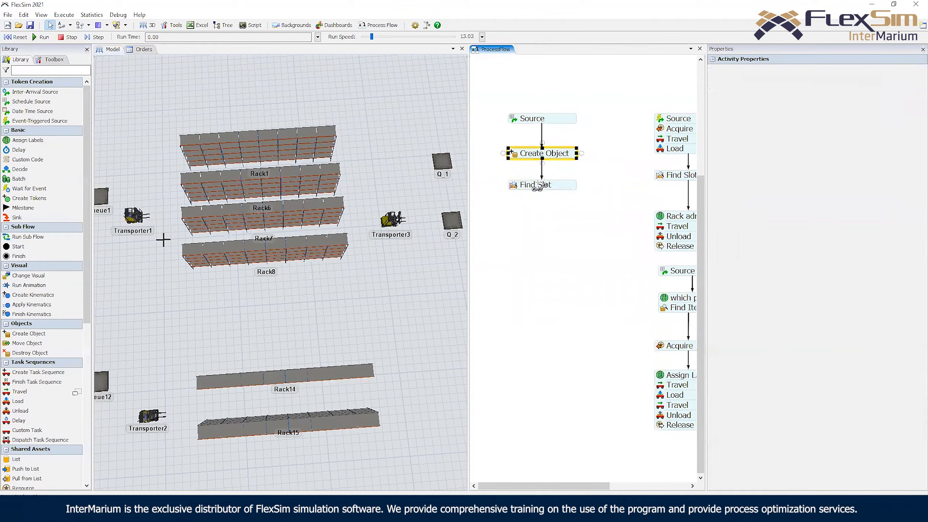
pyautogui.doubleClick(535, 185)
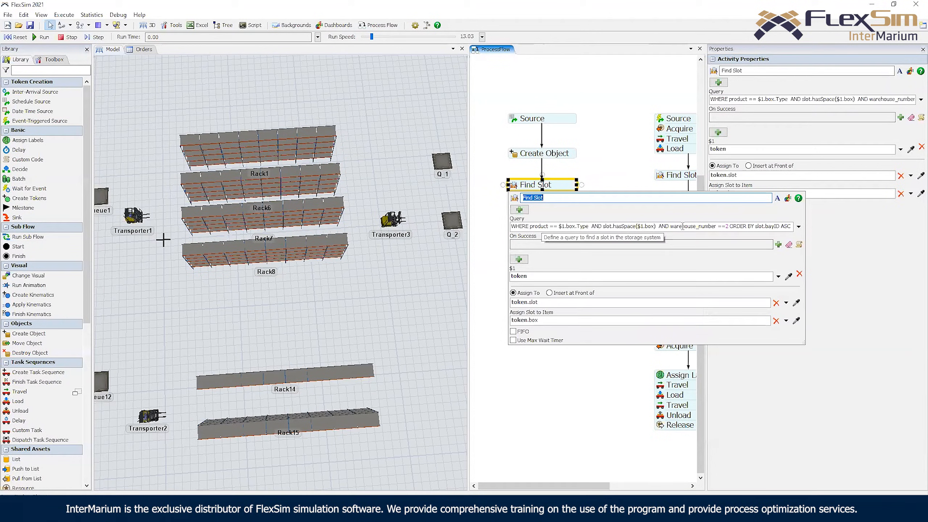
pyautogui.click(609, 172)
# Copy the Rack adress label activity and attach the copy beneath the new Find Slot
pyautogui.moveTo(599, 202); pyautogui.dragTo(574, 188)
pyautogui.doubleClick(529, 208)
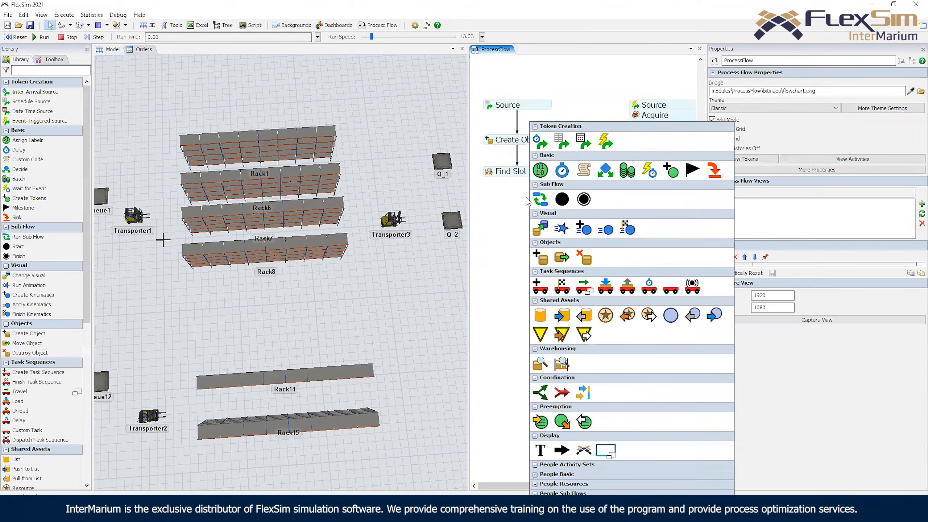
pyautogui.click(516, 241)
pyautogui.click(657, 203)
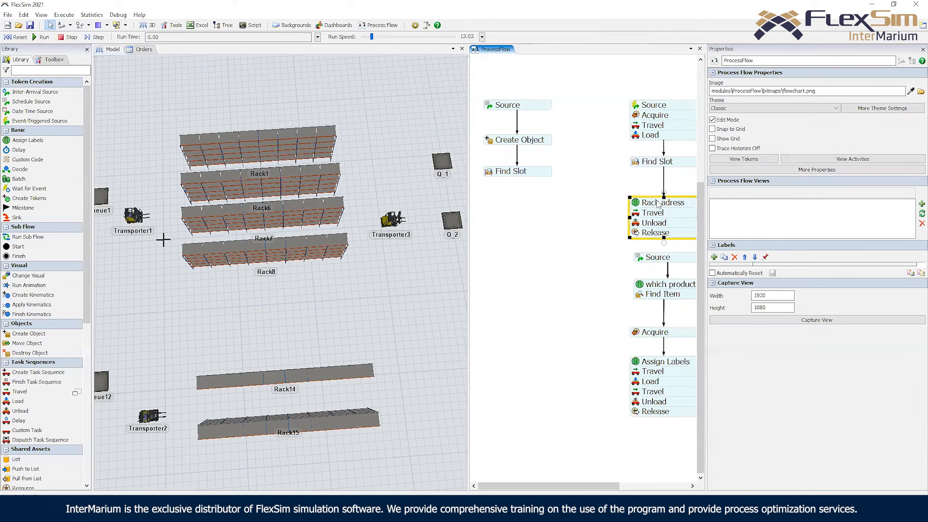
pyautogui.click(657, 203)
pyautogui.hotkey('ctrl', 'c')
pyautogui.click(506, 206)
pyautogui.hotkey('ctrl', 'v')
pyautogui.moveTo(544, 202); pyautogui.dragTo(517, 192)
# Add a Move Object activity beneath the copied Rack adress and set its destination to the token label rack
pyautogui.doubleClick(518, 206)
pyautogui.click(549, 257)
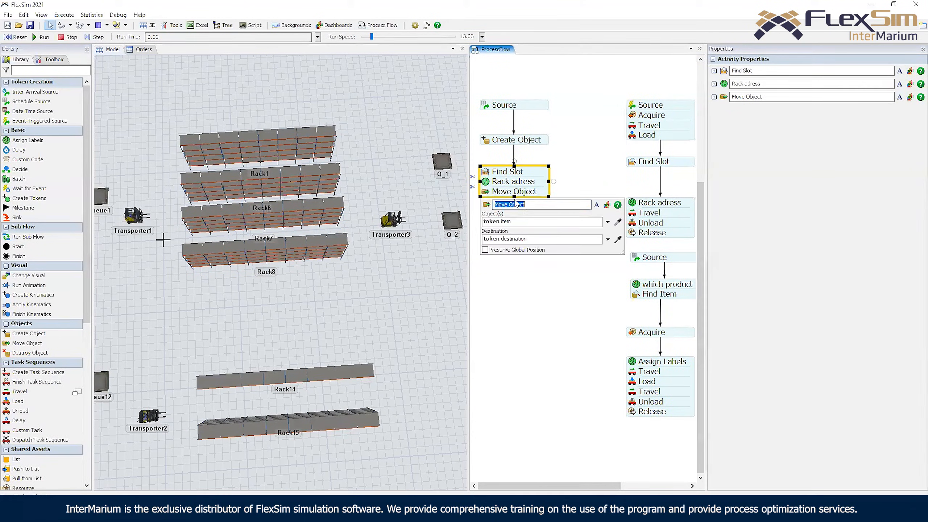
pyautogui.click(607, 222)
pyautogui.doubleClick(585, 222)
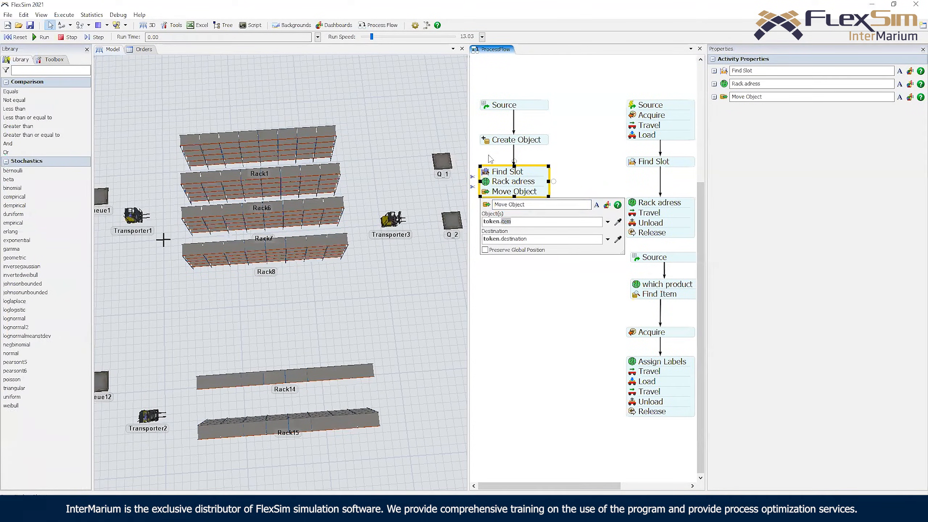
pyautogui.click(486, 141)
pyautogui.click(560, 129)
pyautogui.click(489, 193)
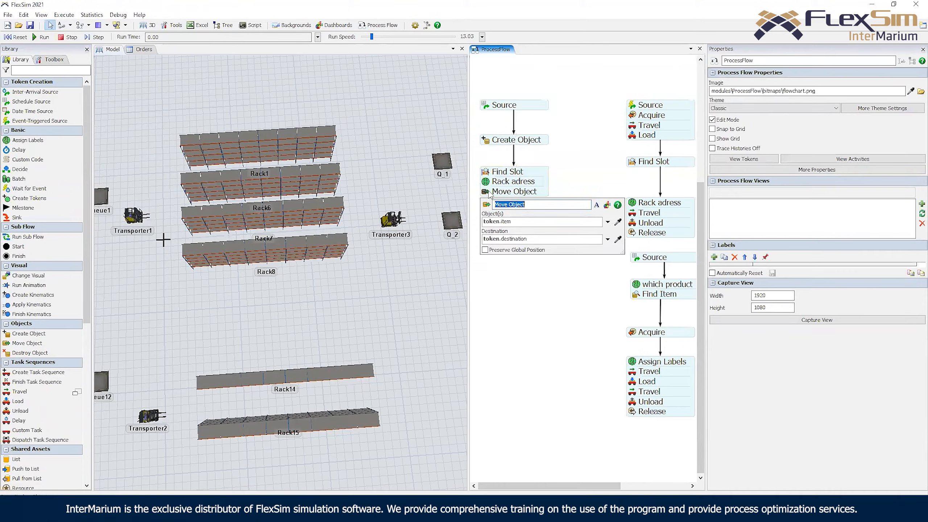
pyautogui.click(527, 221)
pyautogui.click(607, 239)
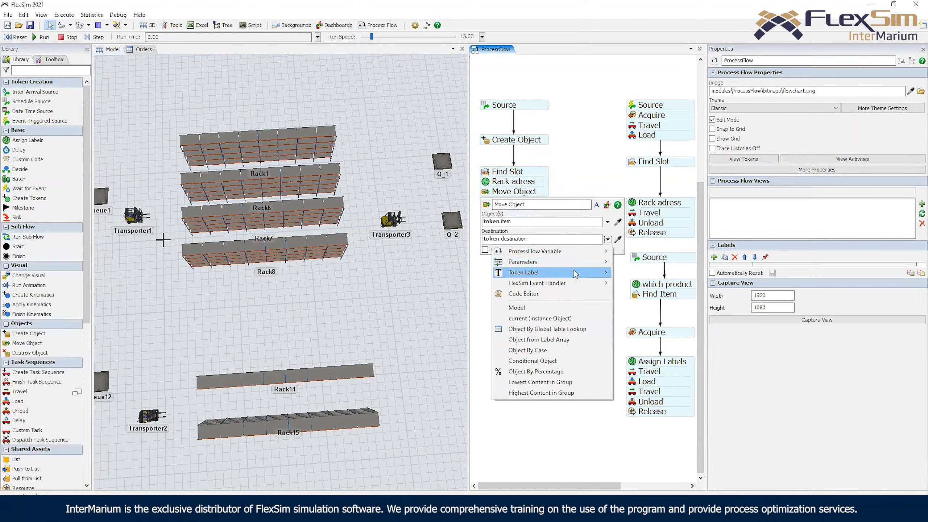
pyautogui.moveTo(570, 272)
pyautogui.click(644, 337)
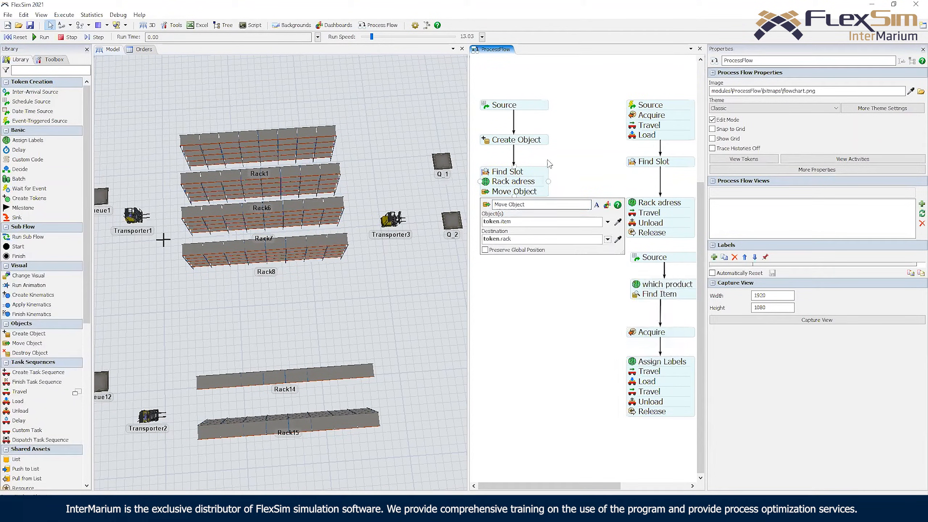
# Add a Sink and attach it beneath Move Object at the end of the new block
pyautogui.moveTo(575, 179); pyautogui.dragTo(587, 185)
pyautogui.doubleClick(536, 232)
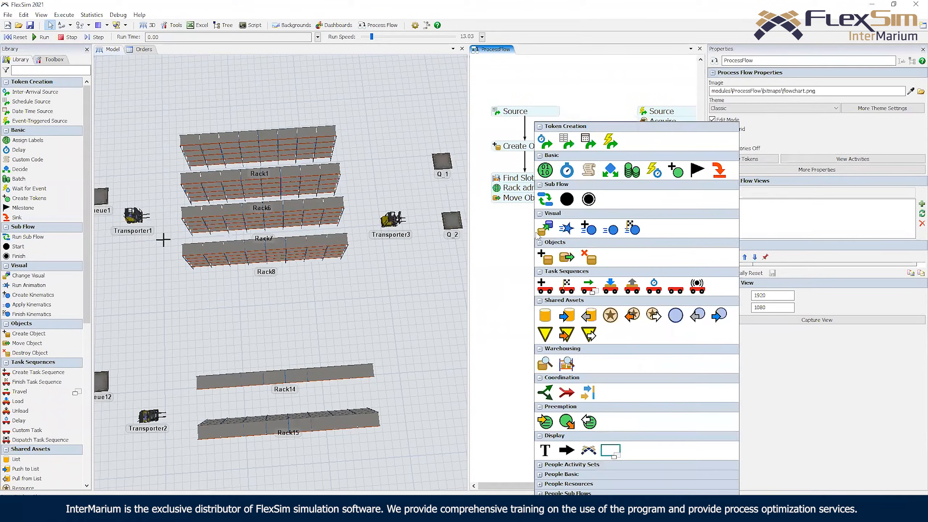
pyautogui.click(719, 171)
pyautogui.moveTo(563, 236); pyautogui.dragTo(520, 208)
pyautogui.click(482, 205)
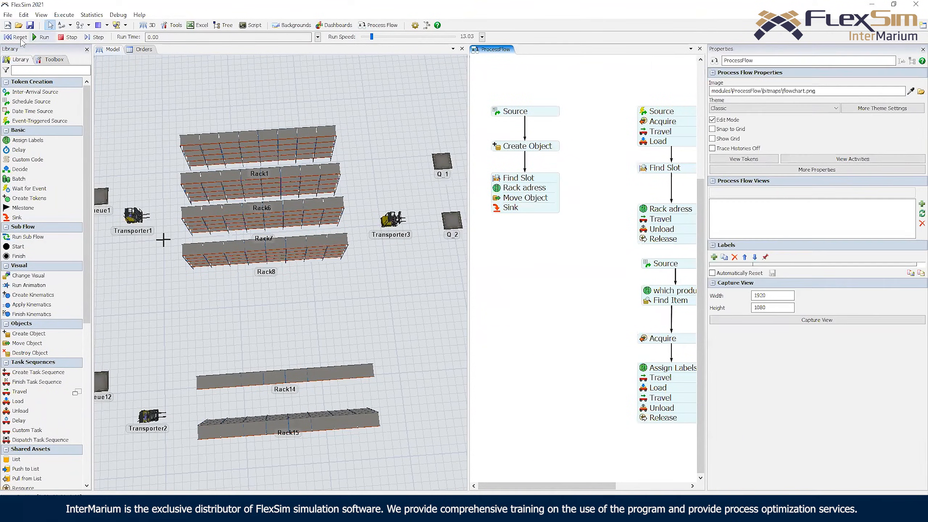
# Run the model briefly to test the new flow and inspect the settings of Find Slot and Create Object
pyautogui.click(43, 37)
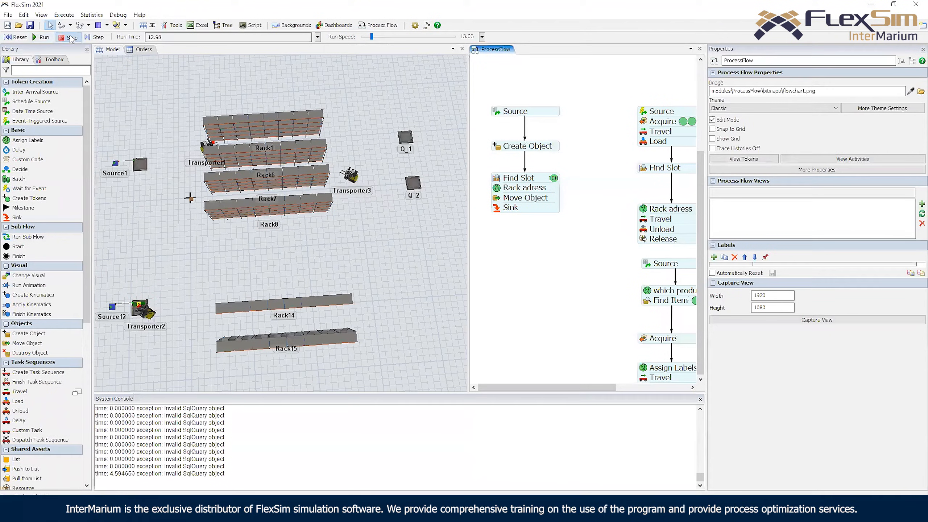
pyautogui.click(516, 179)
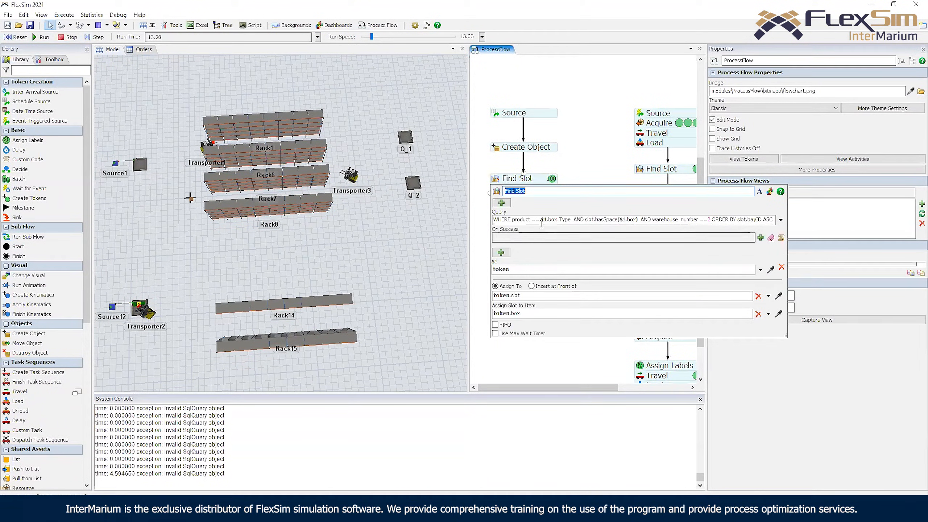
pyautogui.click(546, 168)
pyautogui.scroll(2, 523, 156)
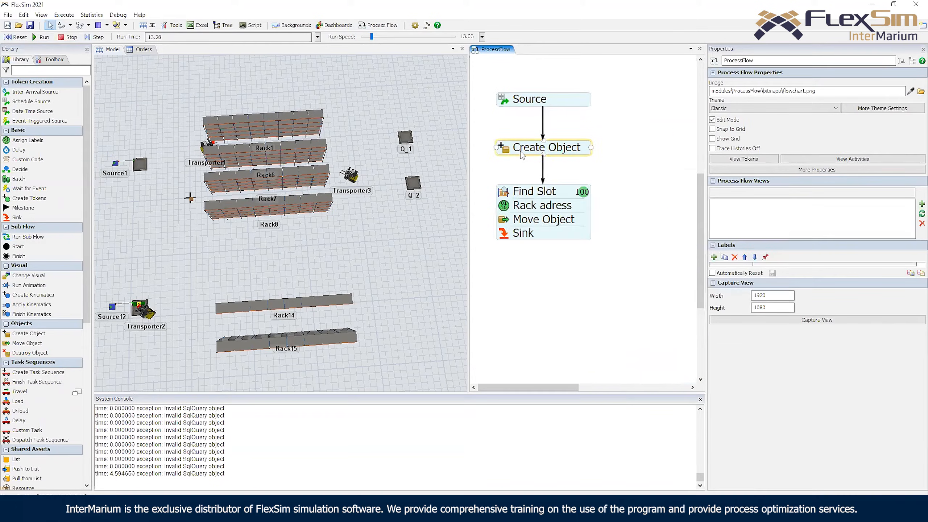
pyautogui.click(509, 150)
# Edit the new Find Slot query so both box references become item: $1.item.Type and slot.hasSpace($1.item)
pyautogui.click(504, 193)
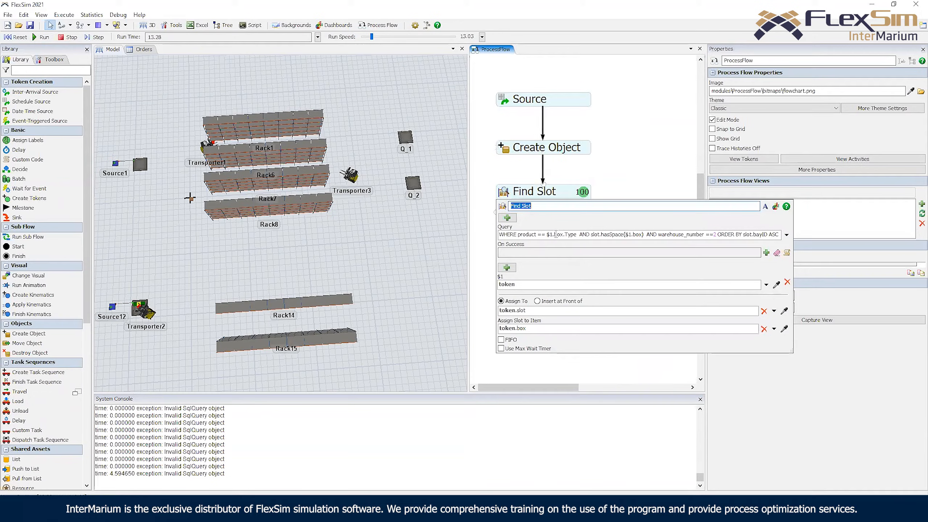
pyautogui.click(561, 233)
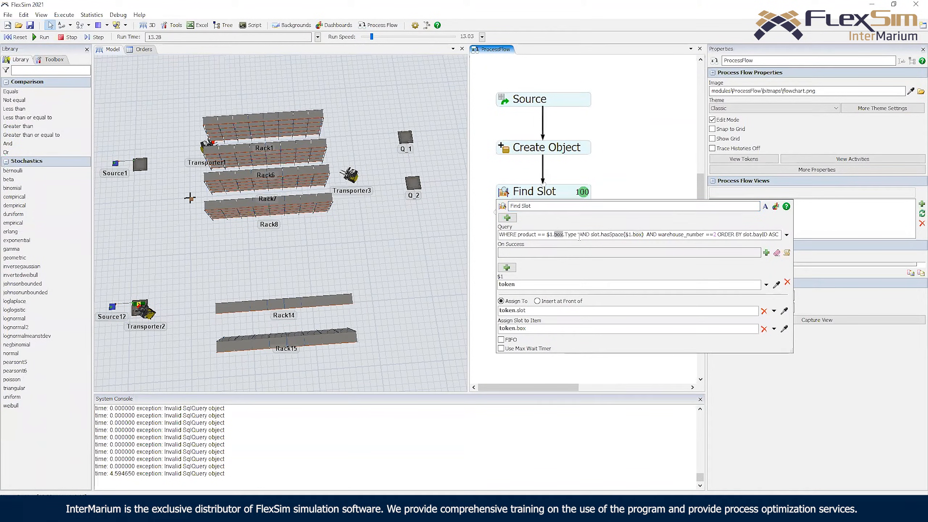
pyautogui.write('item')
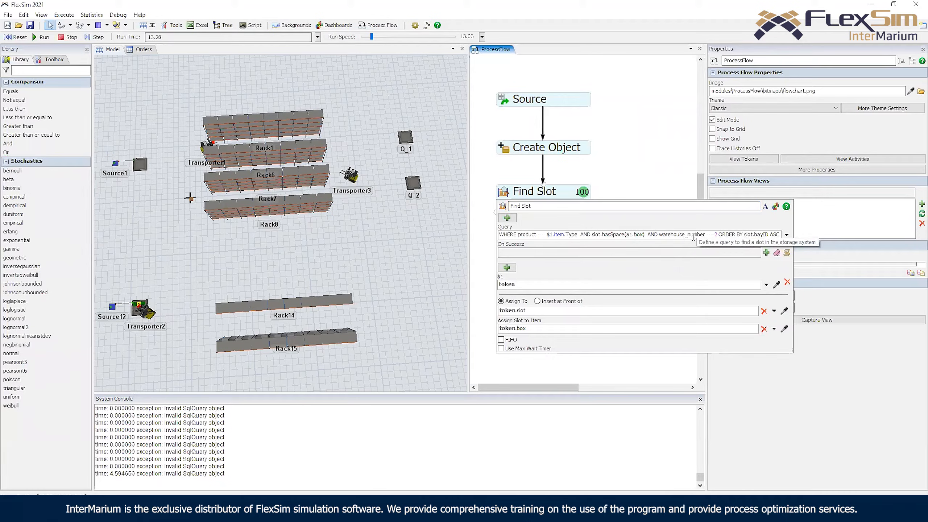
pyautogui.doubleClick(638, 234)
pyautogui.write('item')
pyautogui.click(642, 149)
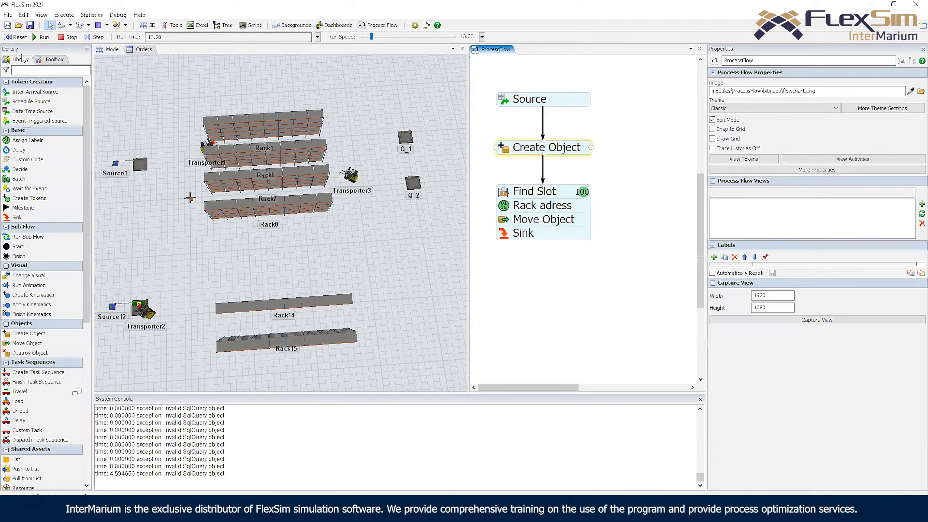
# Reset the model, clear the system console, run the model again and read the exception messages
pyautogui.click(18, 38)
pyautogui.hotkey('ctrl', 'a')
pyautogui.press('Delete')
pyautogui.click(36, 40)
pyautogui.moveTo(189, 410); pyautogui.dragTo(306, 422)
pyautogui.scroll(-2, 606, 184)
pyautogui.moveTo(613, 191); pyautogui.dragTo(631, 213)
# Set the new Find Slot's Assign Slot to Item value to token.item
pyautogui.doubleClick(543, 192)
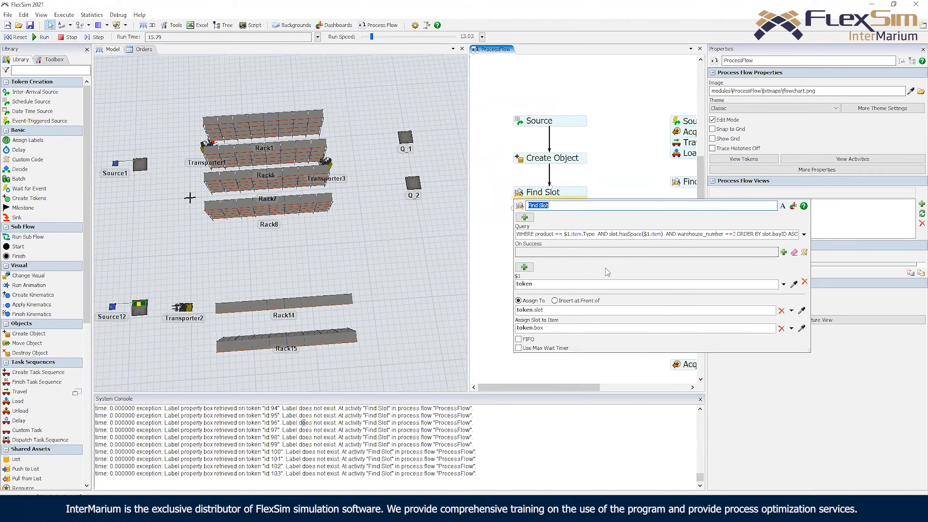
pyautogui.moveTo(809, 351); pyautogui.dragTo(926, 352)
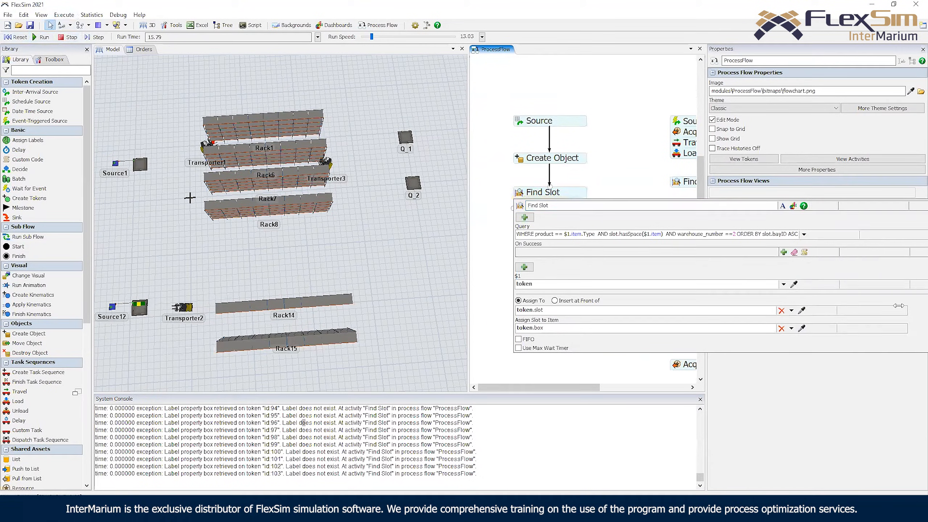
pyautogui.moveTo(799, 234); pyautogui.dragTo(521, 234)
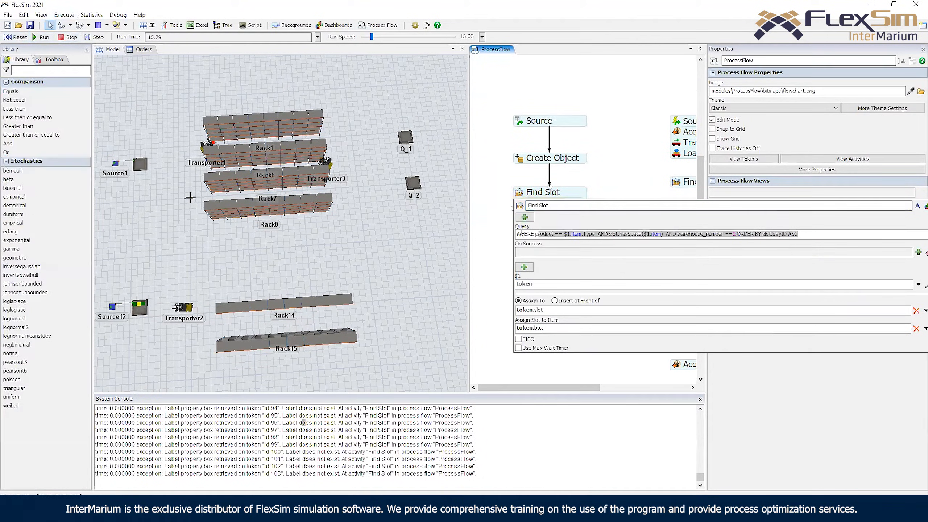
pyautogui.click(571, 234)
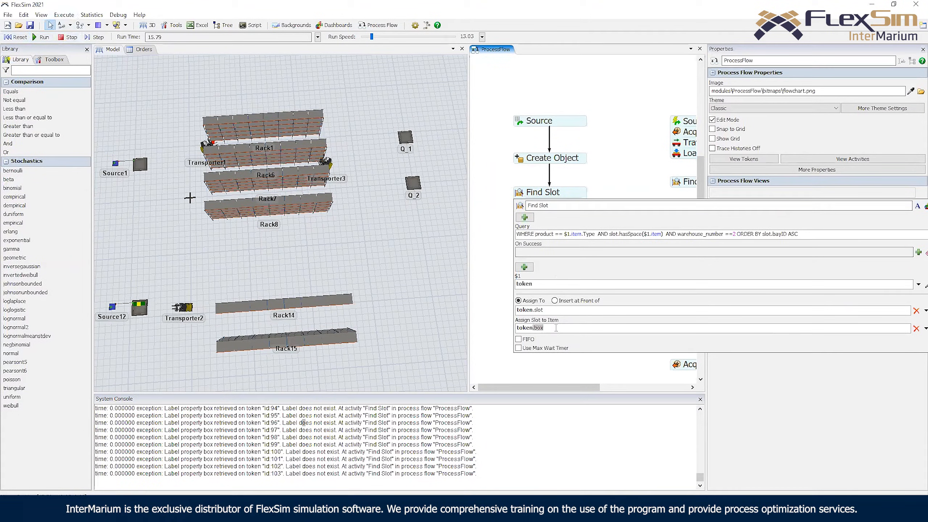
pyautogui.write('item')
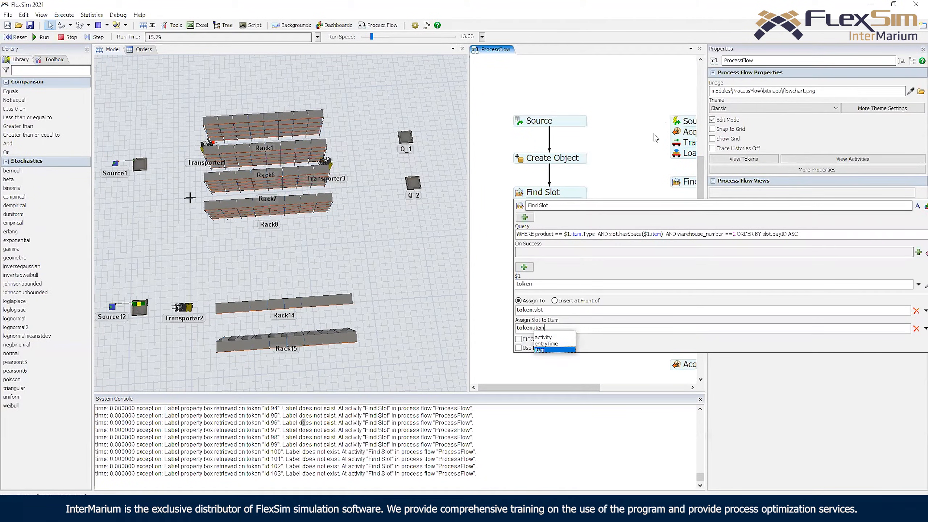
pyautogui.click(590, 132)
# Reset the model, clear the system console and run the simulation to test the corrected Find Slot
pyautogui.click(22, 38)
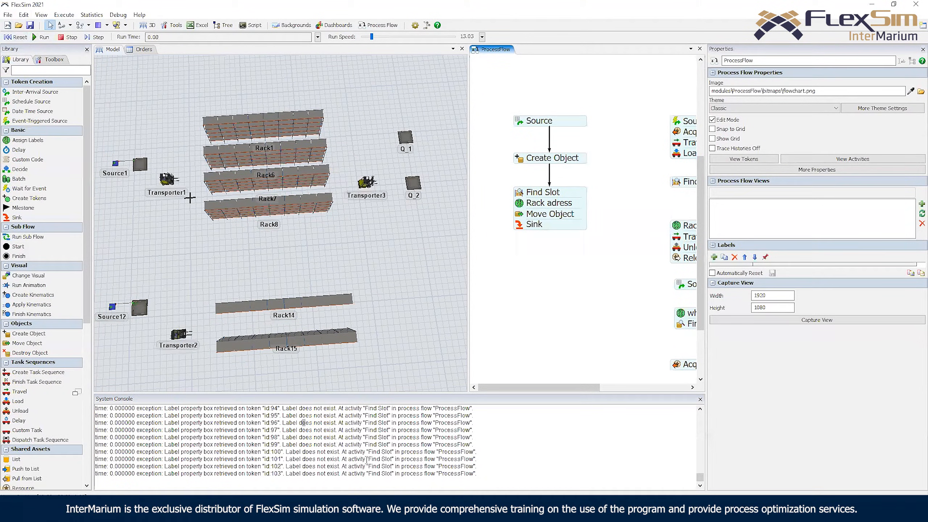
pyautogui.hotkey('ctrl', 'a')
pyautogui.press('Delete')
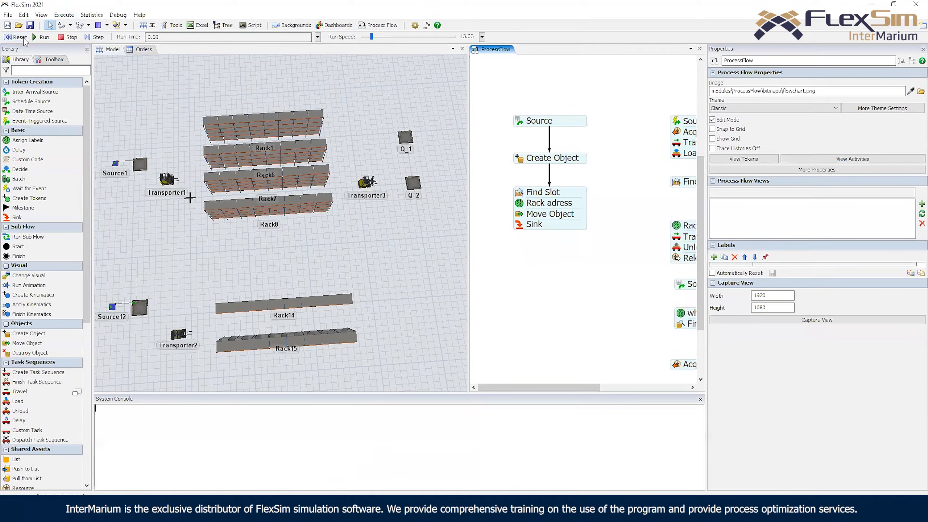
pyautogui.click(43, 38)
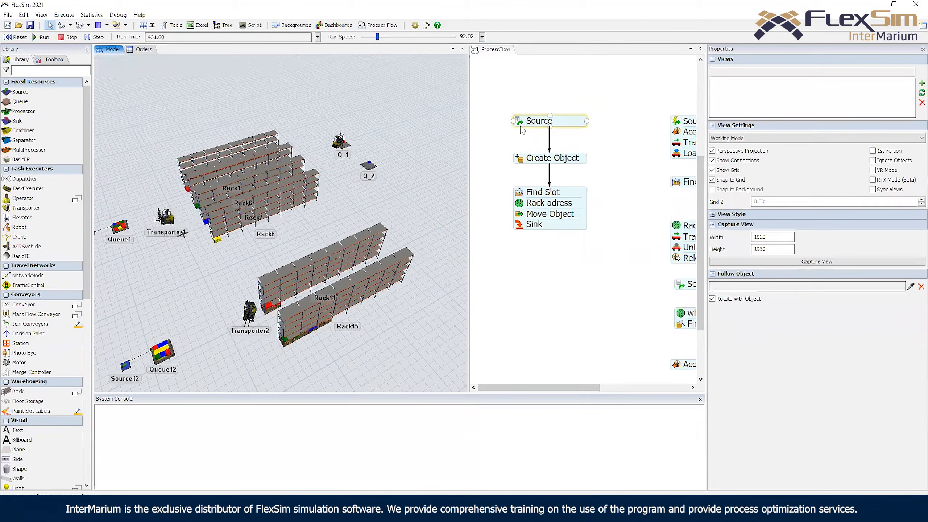
# Replace the Source at the start of the stocking flow with a Schedule Source connected to Create Object
pyautogui.click(521, 126)
pyautogui.press('Delete')
pyautogui.doubleClick(531, 122)
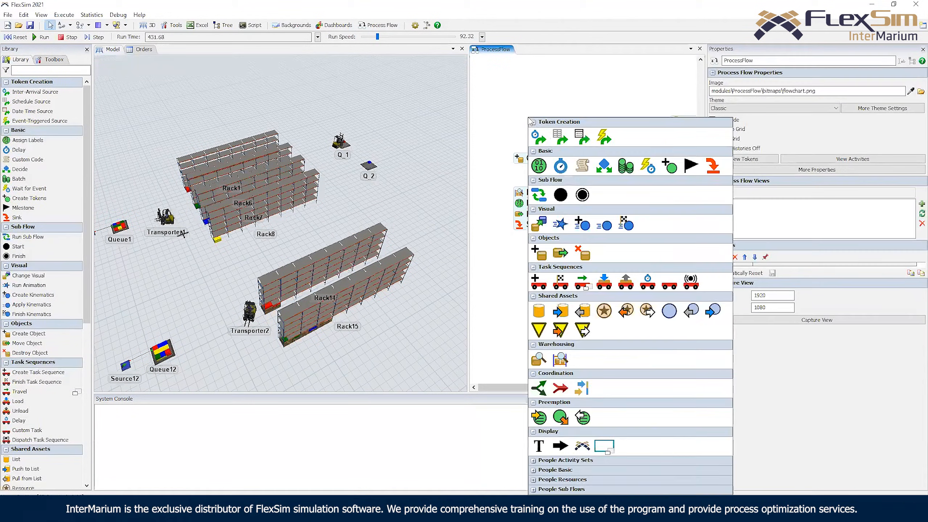
pyautogui.click(560, 136)
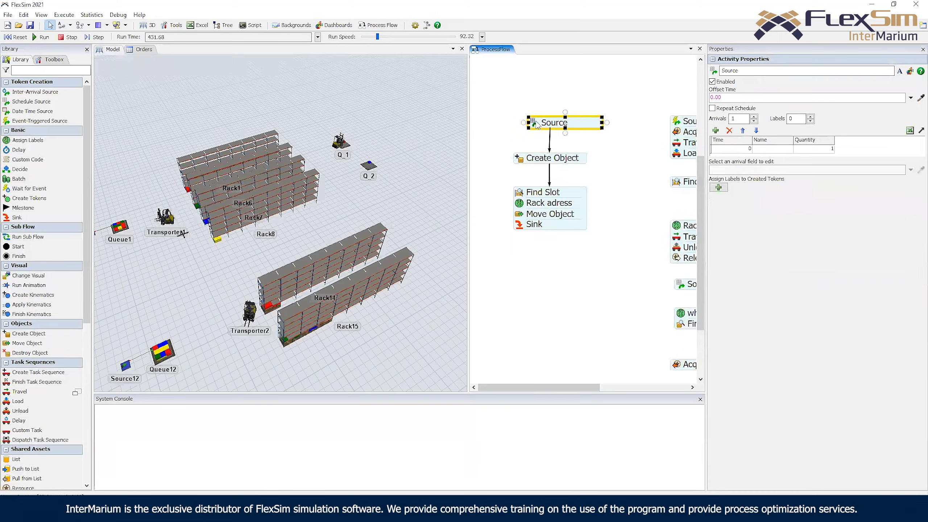
pyautogui.doubleClick(537, 125)
pyautogui.click(650, 215)
pyautogui.click(623, 78)
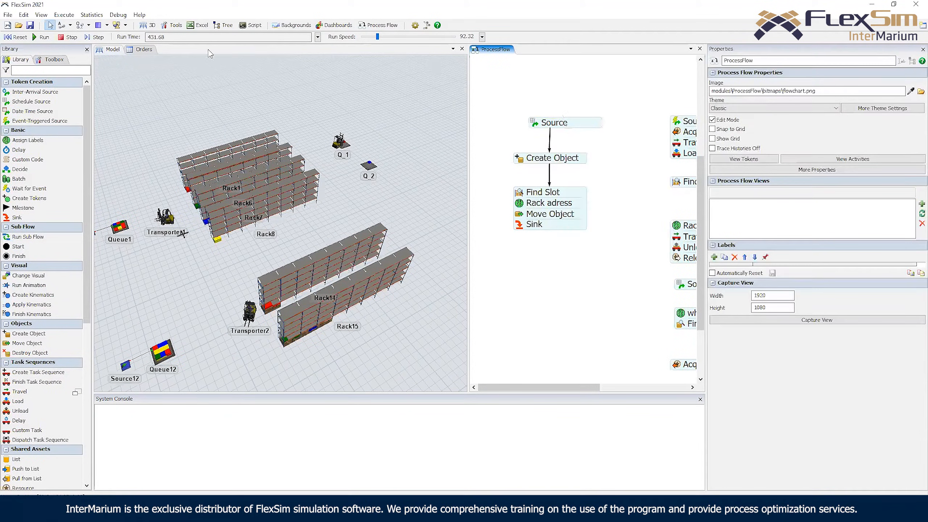
# Reset and run the model, slow the run speed, and inspect which boxes are stocked in Rack14 and Rack15
pyautogui.click(19, 37)
pyautogui.click(42, 37)
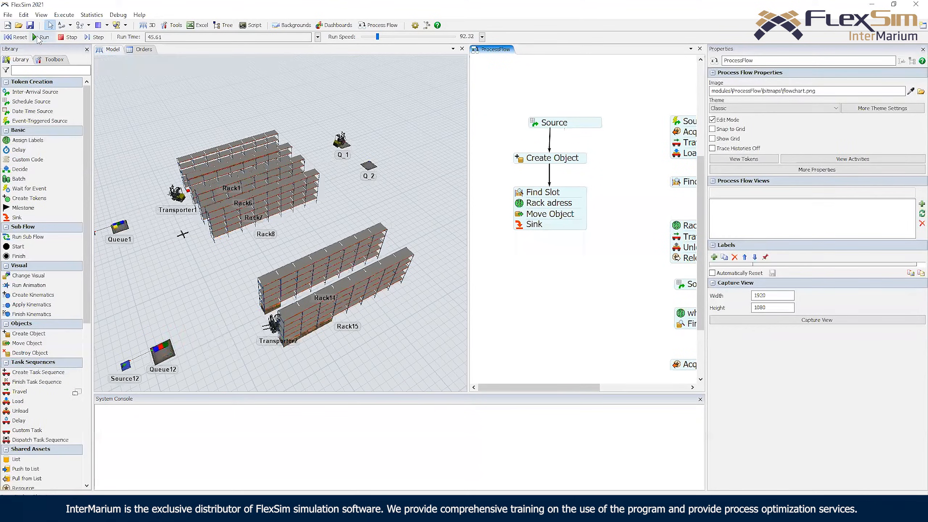
pyautogui.moveTo(204, 269); pyautogui.dragTo(307, 296, button='right')
pyautogui.scroll(3, 307, 297)
pyautogui.moveTo(378, 36); pyautogui.dragTo(365, 36)
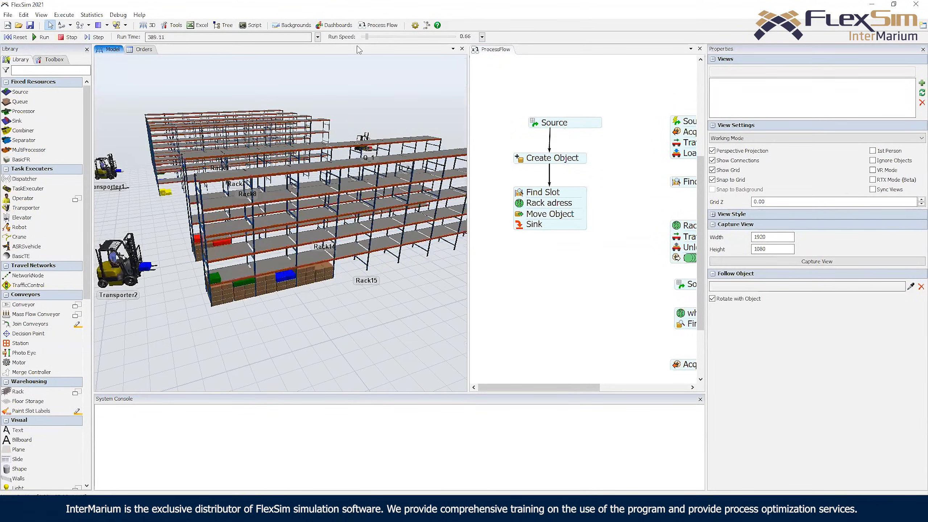
pyautogui.click(320, 277)
pyautogui.moveTo(379, 298); pyautogui.dragTo(271, 286)
pyautogui.moveTo(316, 290); pyautogui.dragTo(292, 317, button='right')
pyautogui.scroll(5, 292, 318)
pyautogui.click(166, 208)
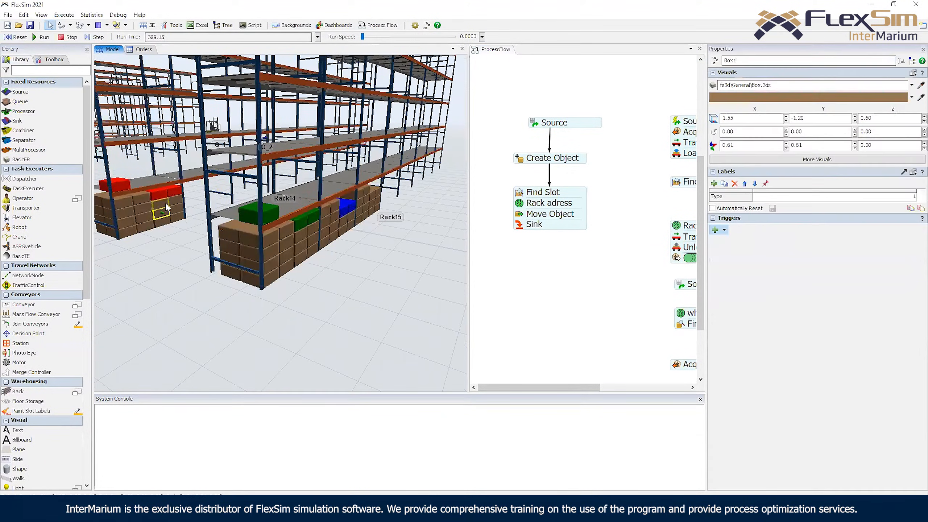
pyautogui.click(216, 238)
# Change the warehouse condition in the stocking flow's Find Slot query to warehouse_number ==1
pyautogui.moveTo(650, 203); pyautogui.dragTo(585, 194)
pyautogui.click(611, 176)
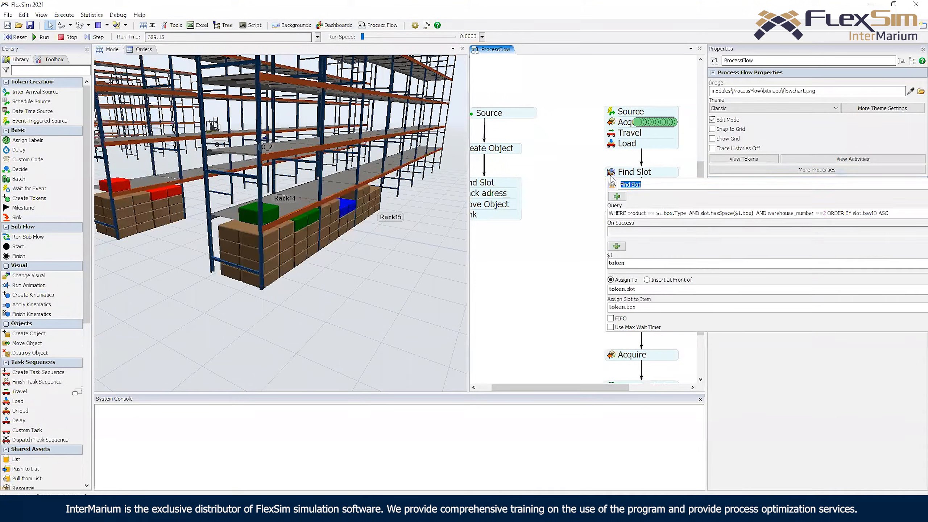
pyautogui.click(524, 231)
pyautogui.moveTo(512, 239); pyautogui.dragTo(560, 249)
pyautogui.click(503, 159)
pyautogui.click(593, 148)
pyautogui.click(502, 194)
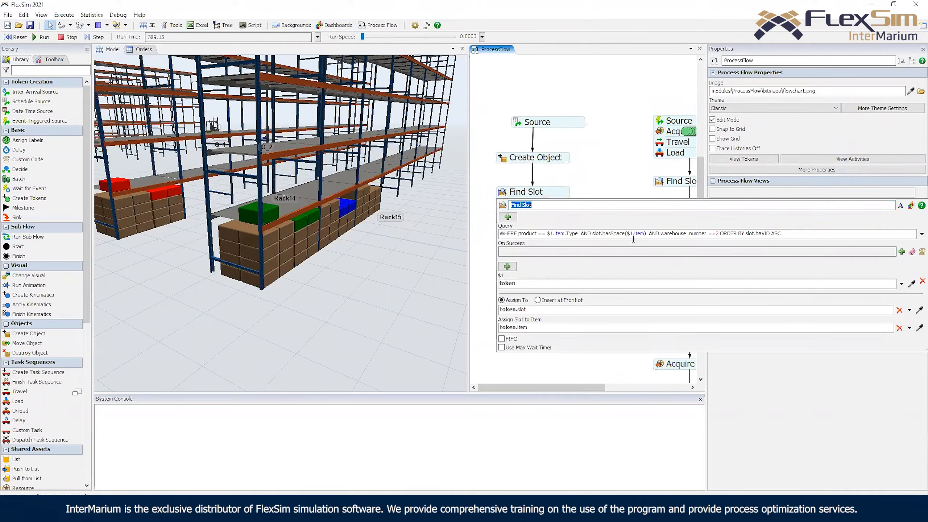
pyautogui.click(719, 235)
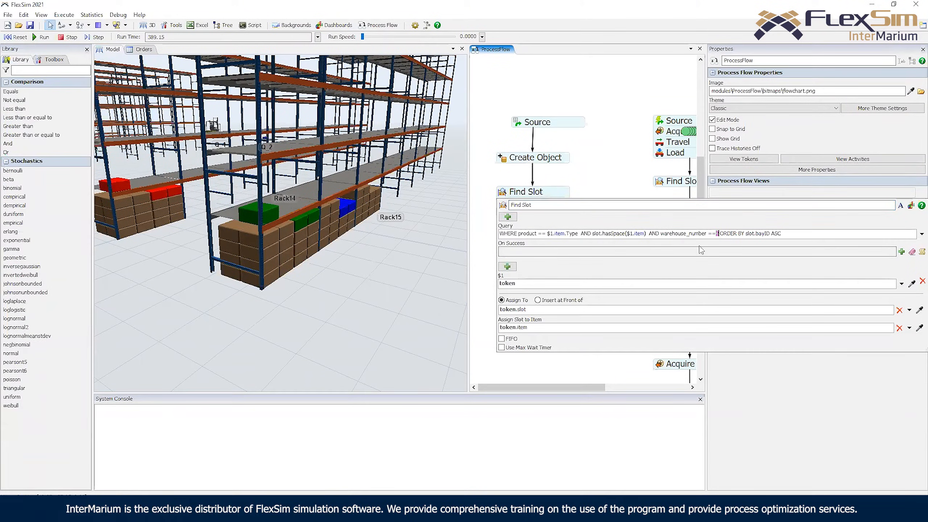
pyautogui.rightClick(599, 140)
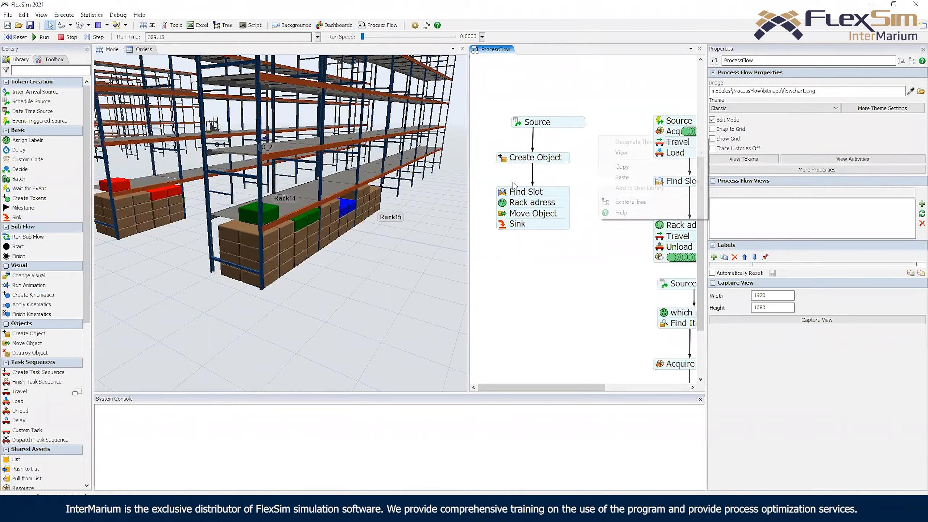
# Reset and run the model at a speed of about 3.84 and inspect the boxes stocked in Rack1 to Rack8
pyautogui.click(425, 249)
pyautogui.scroll(-10, 425, 249)
pyautogui.moveTo(391, 244); pyautogui.dragTo(33, 82, button='right')
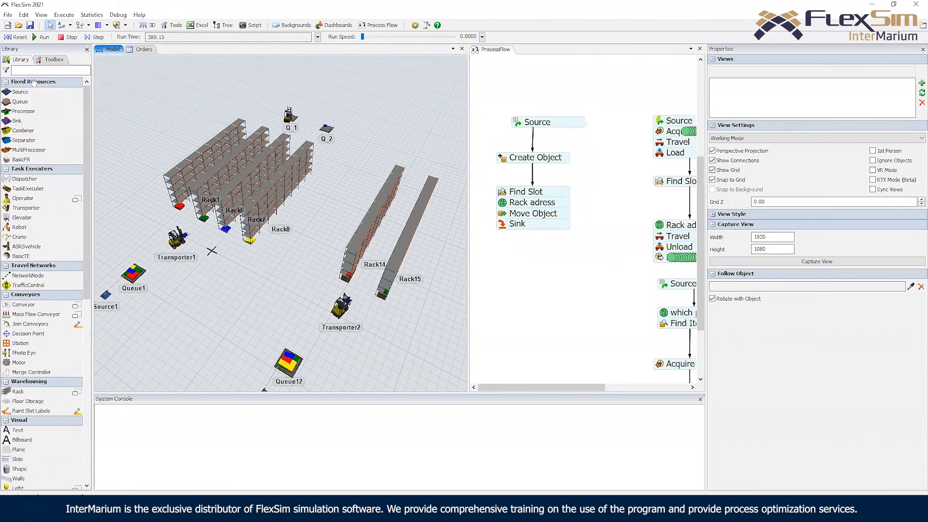
pyautogui.click(16, 37)
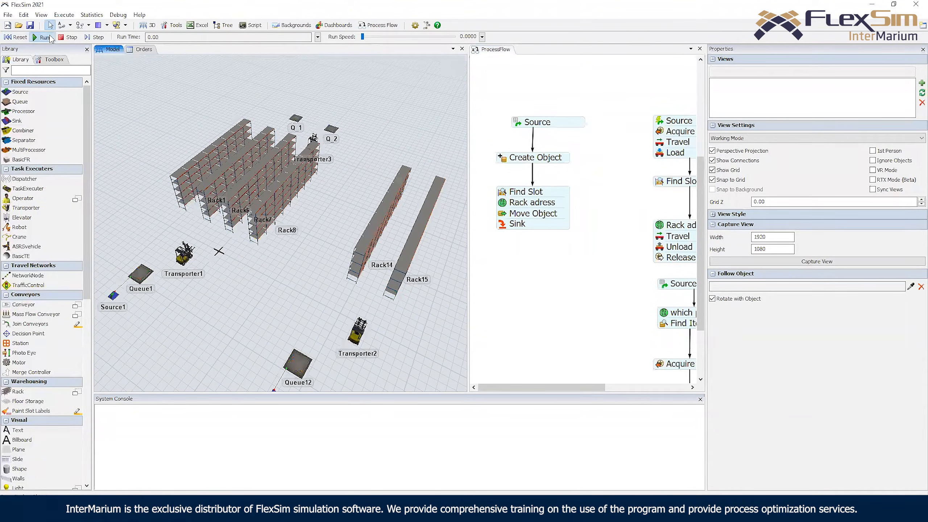
pyautogui.moveTo(366, 39); pyautogui.dragTo(370, 37)
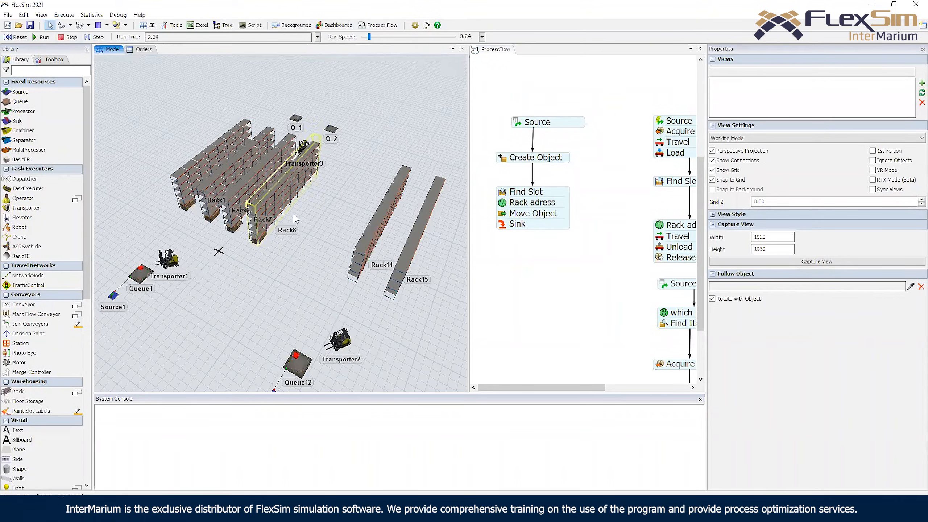
pyautogui.scroll(5, 258, 246)
pyautogui.moveTo(258, 243); pyautogui.dragTo(334, 118, button='right')
# Attach a Change Visual activity beneath Create Object and give it Set Color By Case with value token.item.Type for token.item
pyautogui.doubleClick(582, 123)
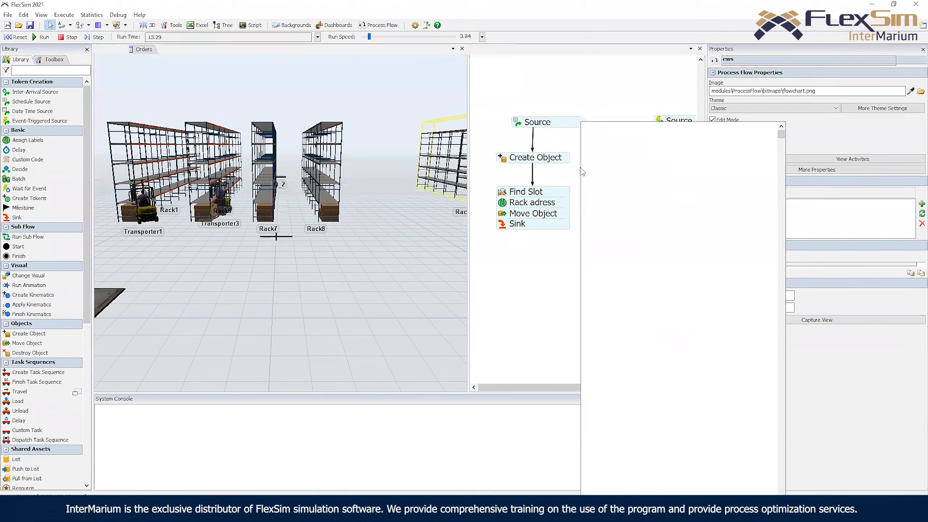
pyautogui.moveTo(592, 228); pyautogui.dragTo(526, 176)
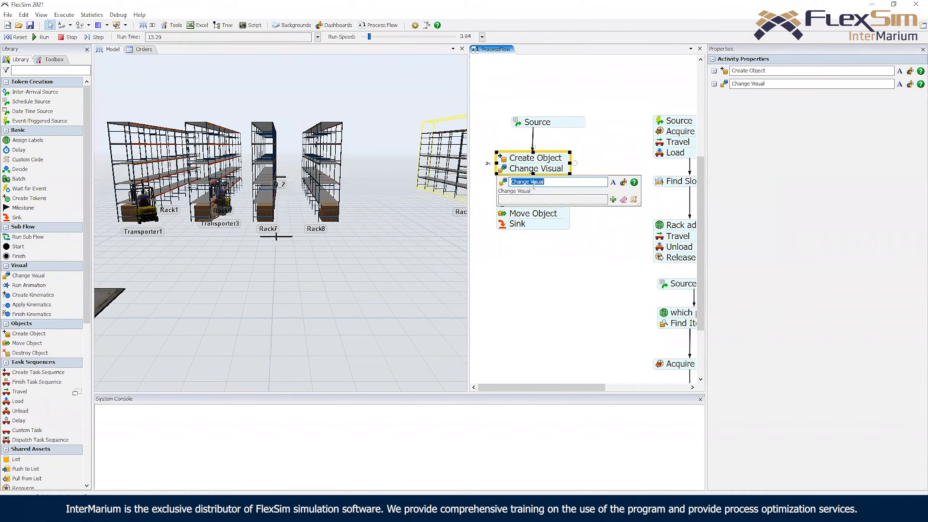
pyautogui.click(612, 200)
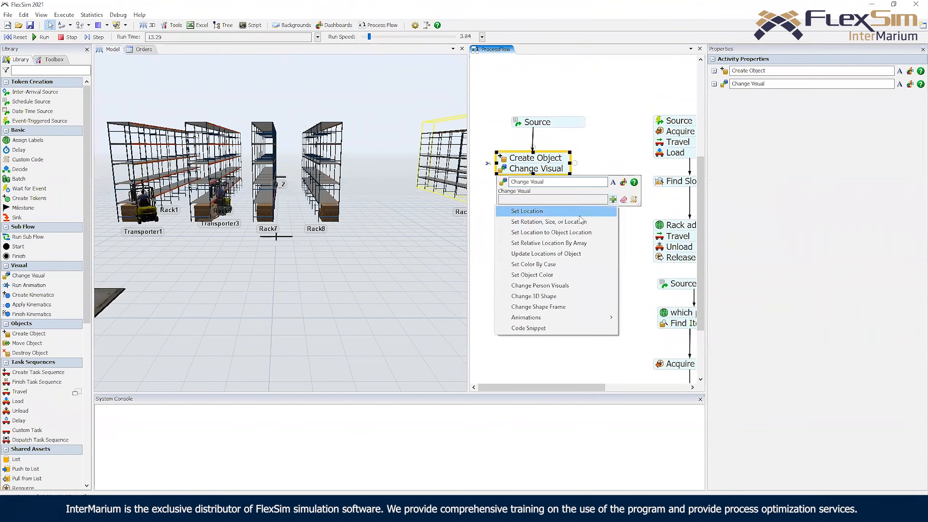
pyautogui.click(574, 265)
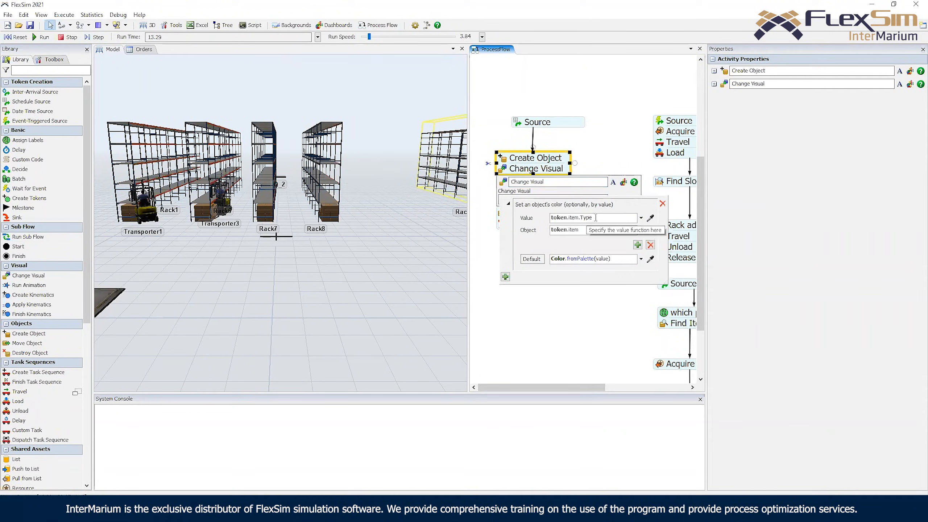
pyautogui.click(603, 141)
# Reset and run the model, inspect the box colors in Rack1 to Rack8, and reset the model again
pyautogui.click(16, 37)
pyautogui.click(41, 37)
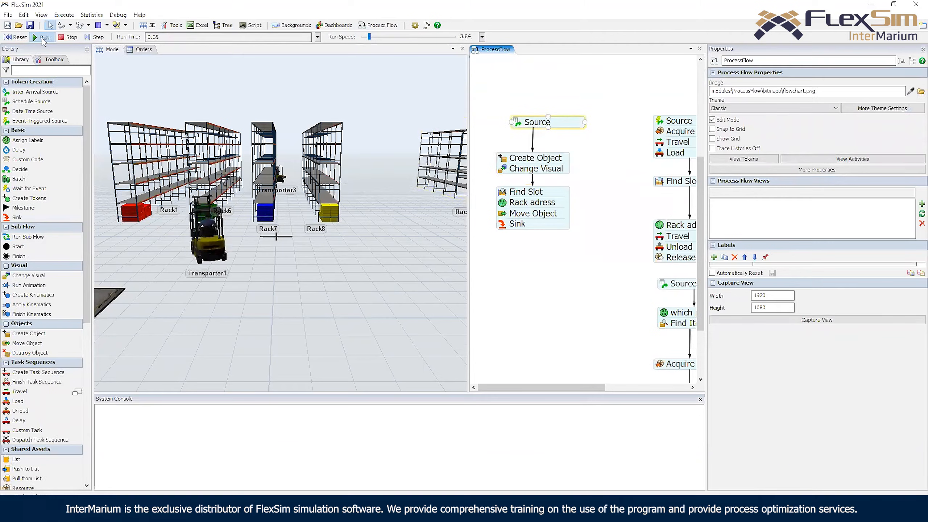
pyautogui.click(261, 265)
pyautogui.moveTo(260, 262); pyautogui.dragTo(230, 263, button='right')
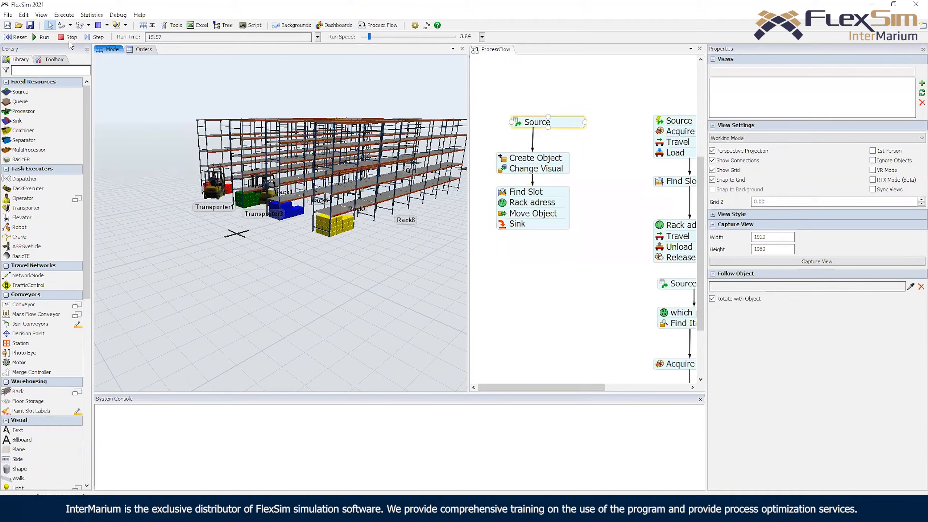
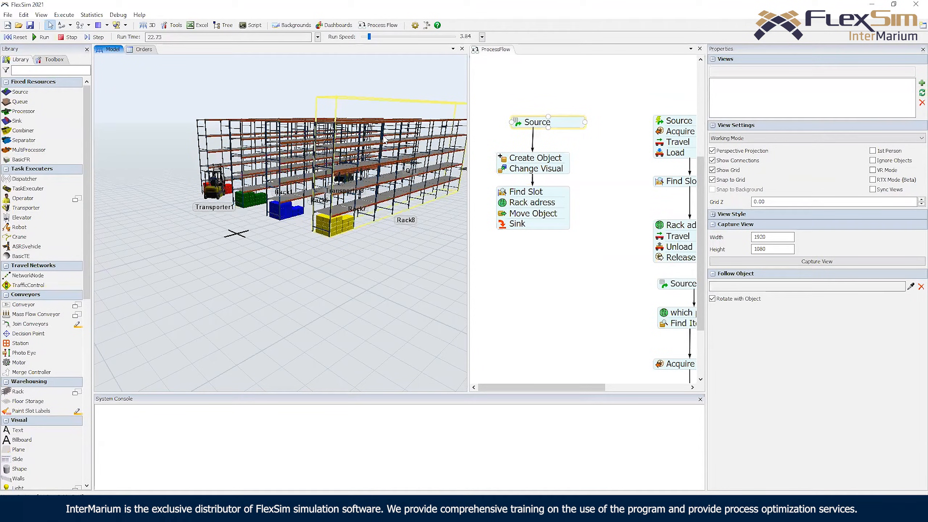
pyautogui.moveTo(300, 234); pyautogui.dragTo(295, 270, button='right')
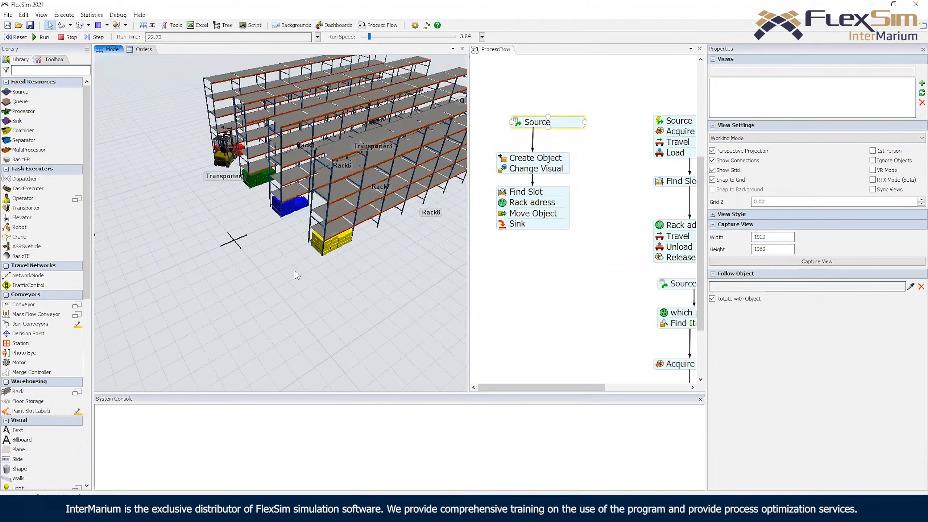
pyautogui.scroll(-5, 298, 269)
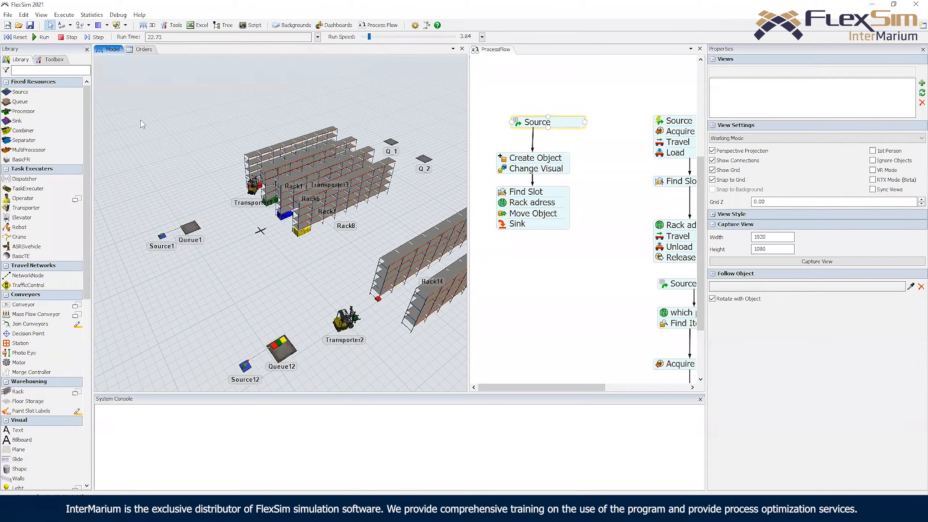
pyautogui.click(17, 37)
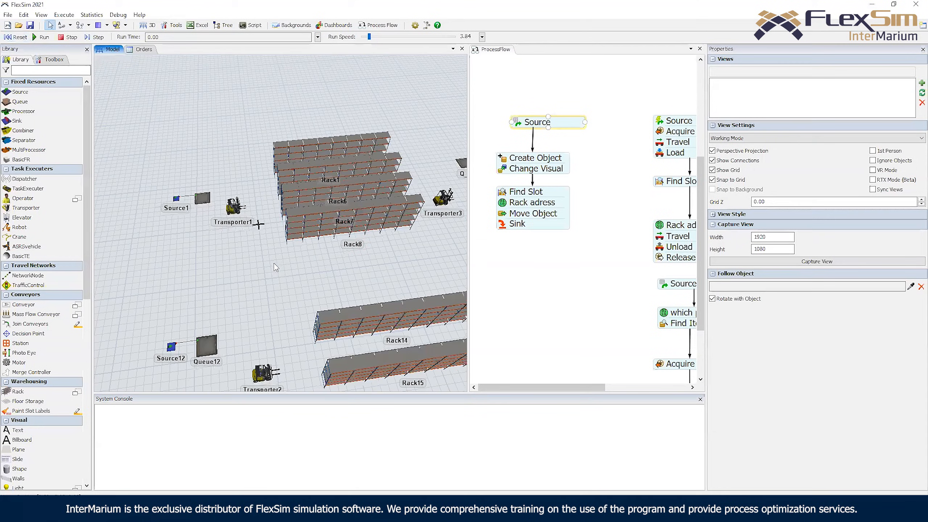
# Activate Paint Slot Labels and compare the rack slots colored by the warehouse_number and product labels
pyautogui.click(42, 412)
pyautogui.click(917, 79)
pyautogui.click(886, 89)
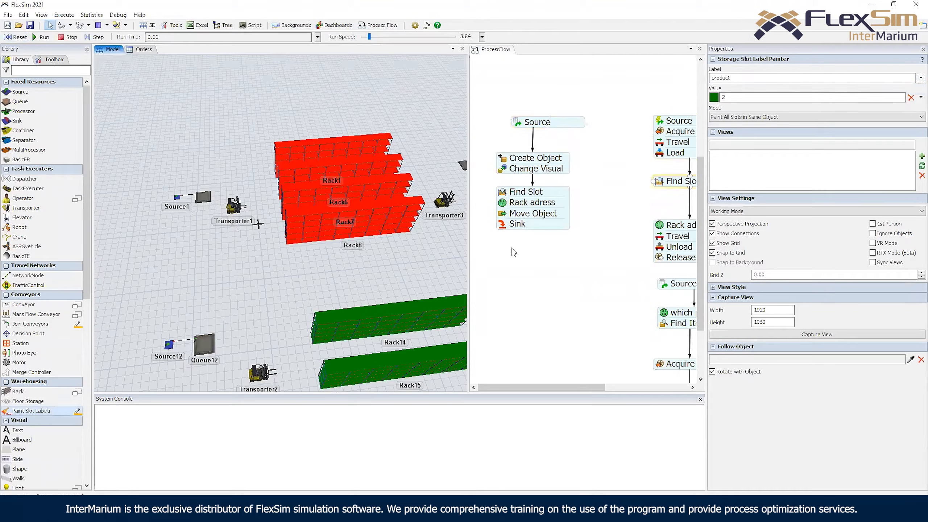
pyautogui.click(919, 78)
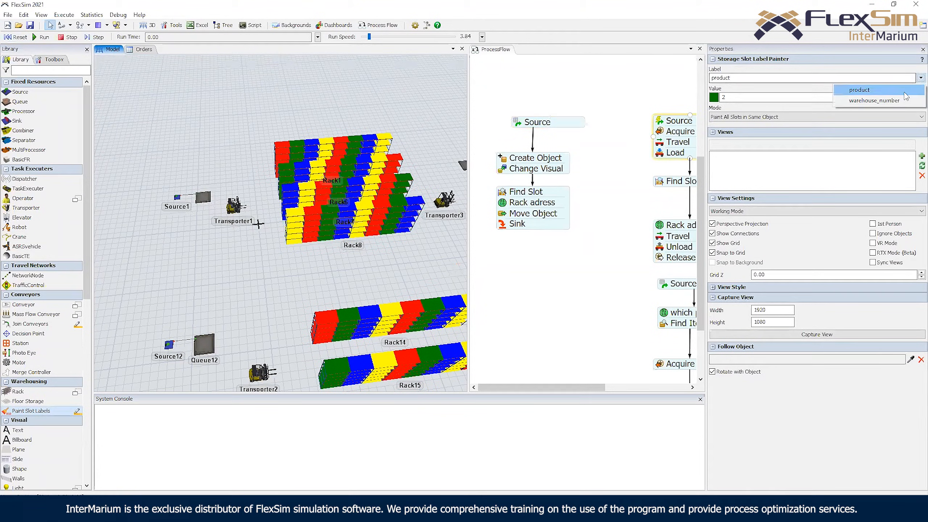
pyautogui.click(870, 101)
pyautogui.click(919, 79)
pyautogui.click(886, 89)
# Run the model at speed 1.00 and watch Transporter1 stock the product-colored slots in Rack1 to Rack8
pyautogui.moveTo(285, 282); pyautogui.dragTo(277, 247, button='right')
pyautogui.scroll(3, 314, 250)
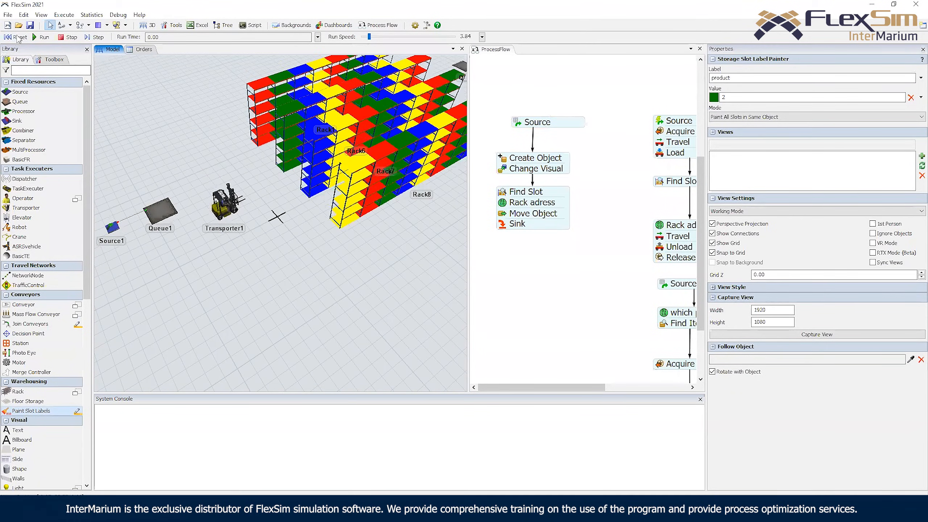
pyautogui.click(42, 37)
pyautogui.moveTo(369, 37); pyautogui.dragTo(367, 37)
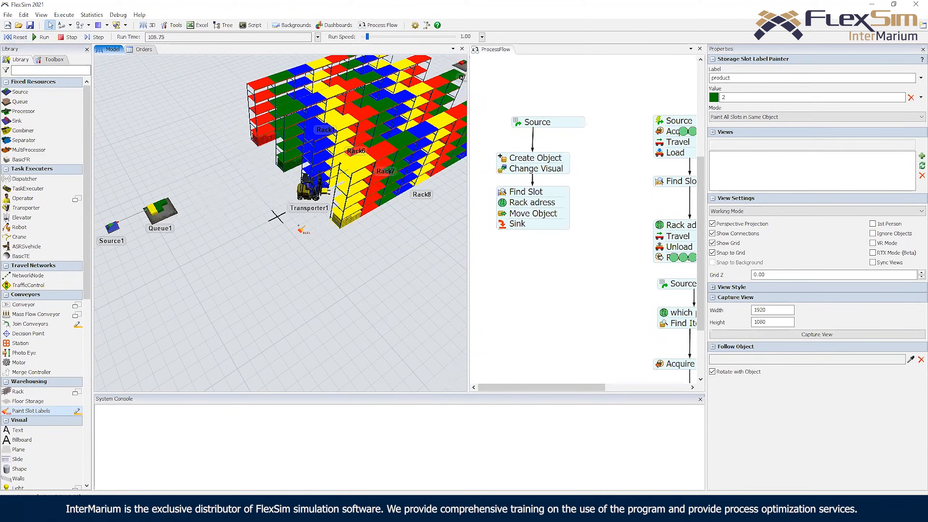
pyautogui.moveTo(299, 226); pyautogui.dragTo(297, 260)
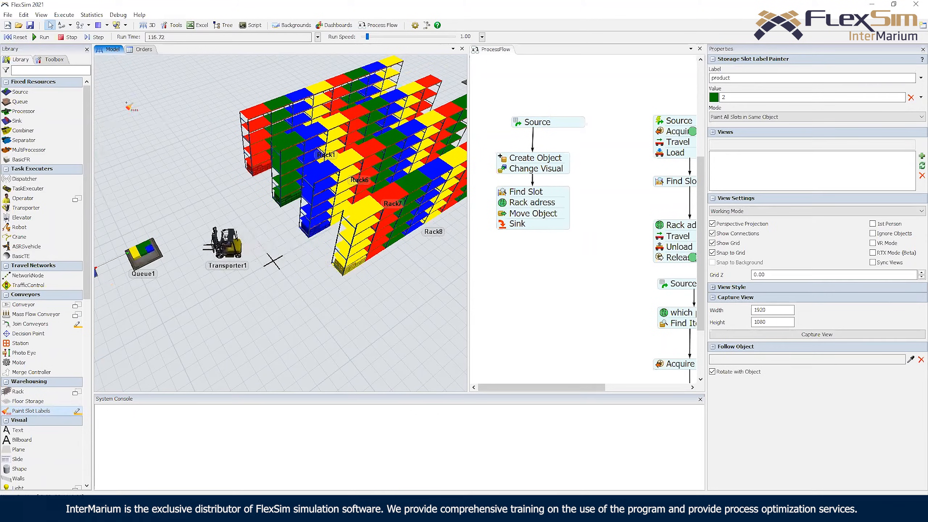
# Restart Paint Slot Labels, alternate the displayed label between warehouse_number and product to compare slot assignments, and exit the painter
pyautogui.rightClick(127, 106)
pyautogui.click(42, 411)
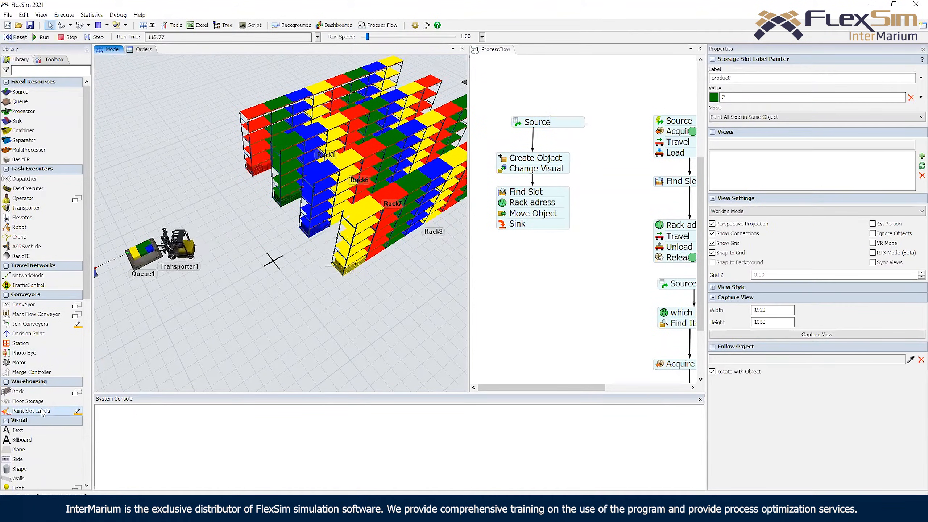
pyautogui.click(921, 78)
pyautogui.click(912, 96)
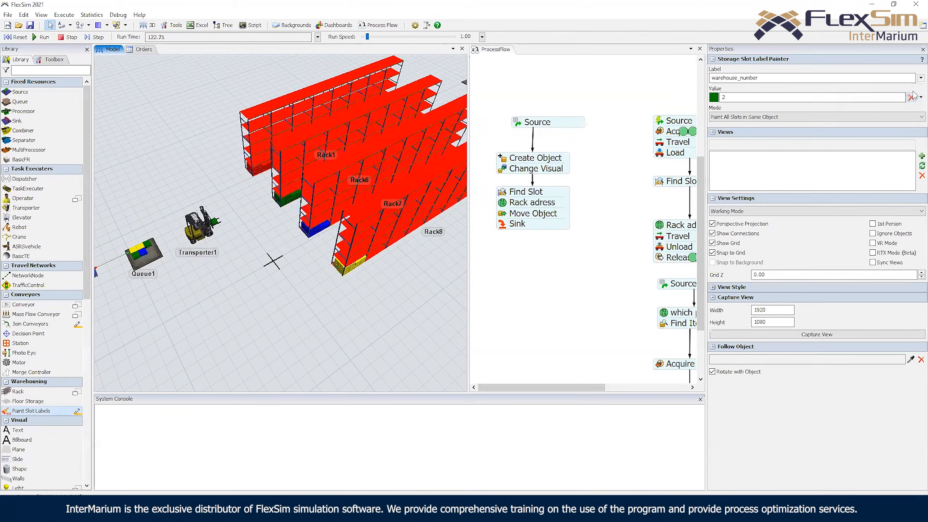
pyautogui.click(921, 78)
pyautogui.click(913, 90)
pyautogui.click(921, 78)
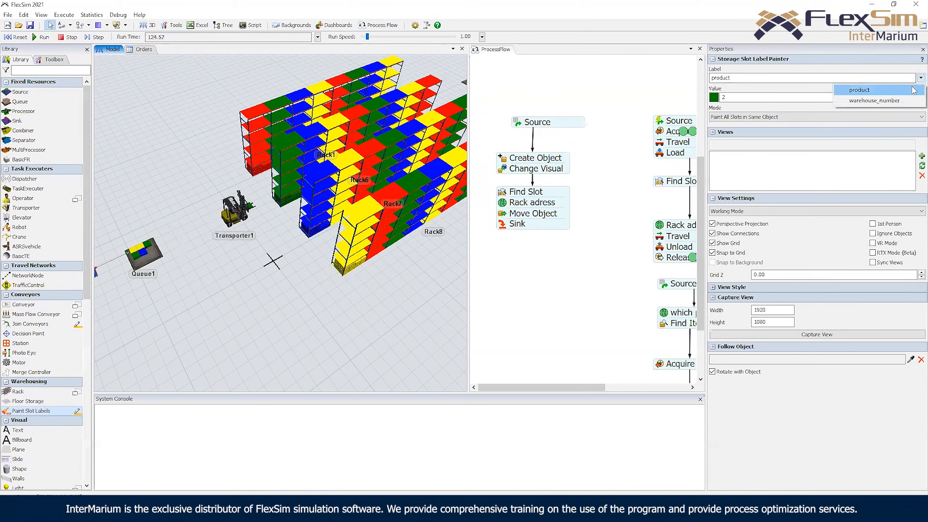
pyautogui.click(901, 95)
pyautogui.click(920, 78)
pyautogui.click(910, 101)
pyautogui.click(921, 78)
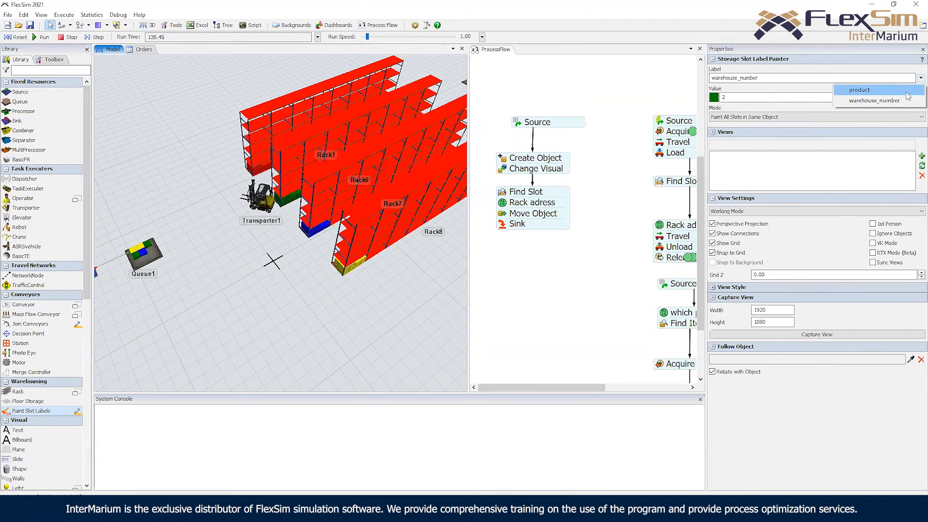
pyautogui.click(860, 89)
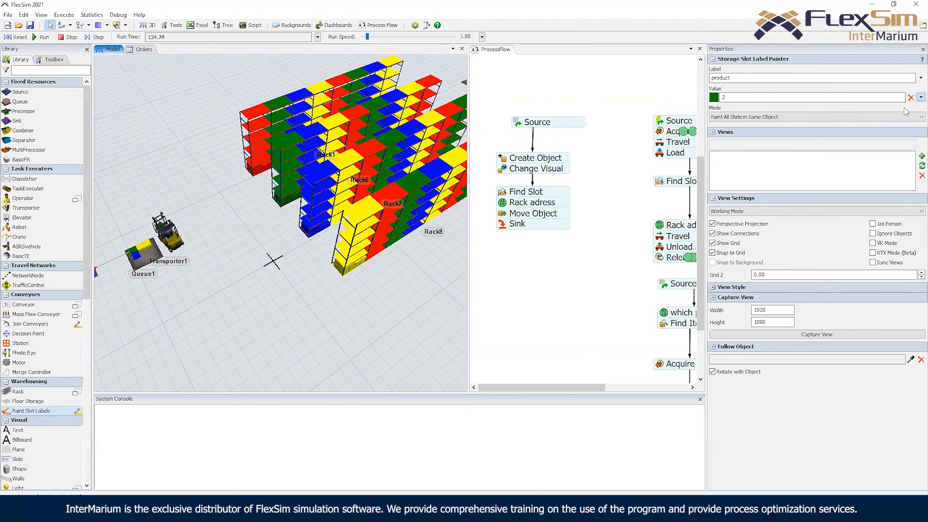
pyautogui.click(921, 78)
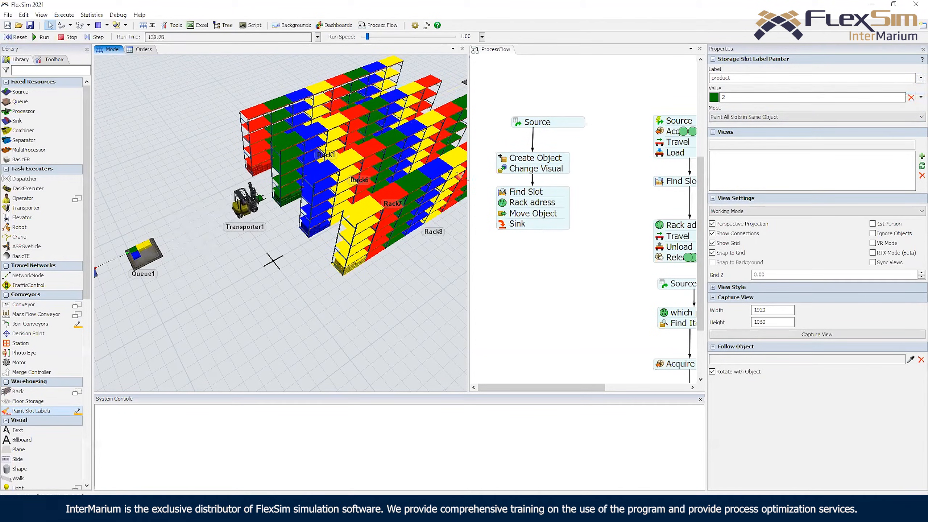
pyautogui.click(910, 101)
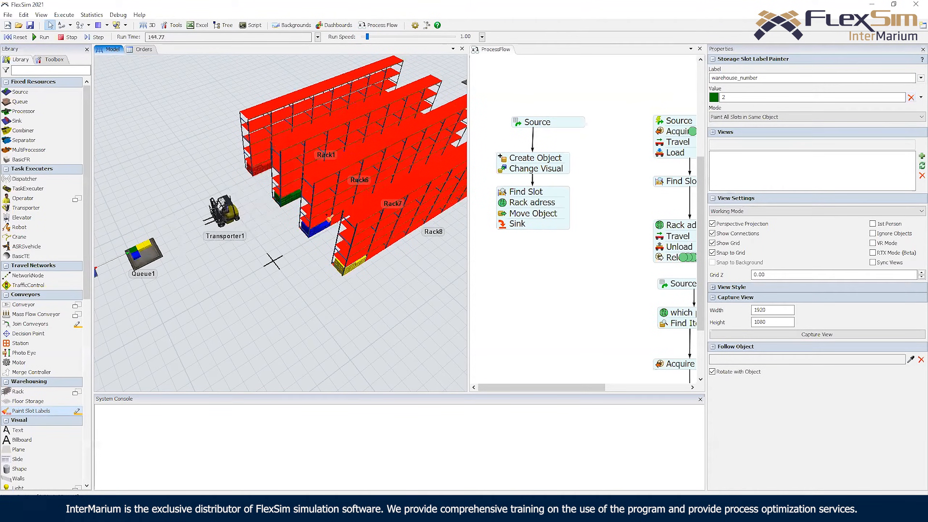
pyautogui.press('Escape')
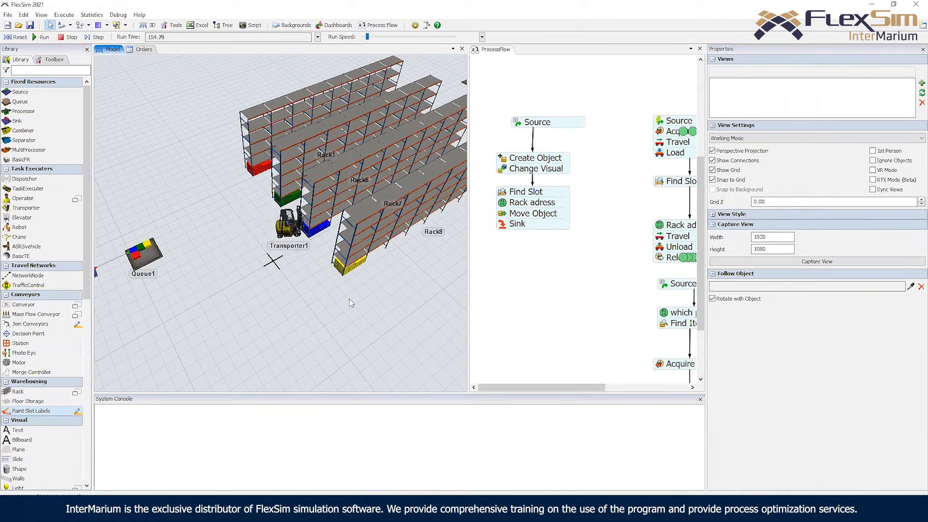
# Reset the model and inspect the warehouse 1 rack layout and Rack1's properties
pyautogui.moveTo(308, 338)
pyautogui.mouseDown(button='right')
pyautogui.moveTo(310, 320)
pyautogui.moveTo(326, 332)
pyautogui.moveTo(317, 331)
pyautogui.mouseUp(button='right')
pyautogui.click(18, 38)
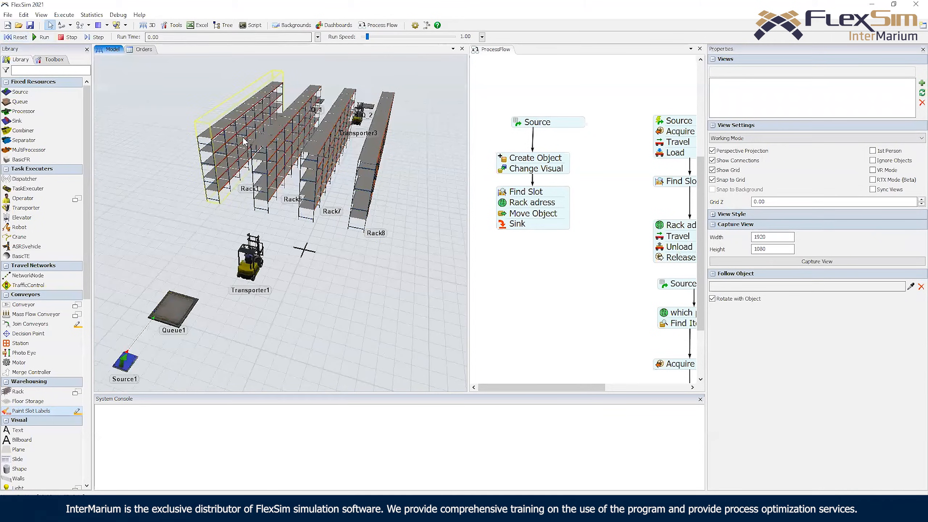
pyautogui.moveTo(427, 124); pyautogui.dragTo(423, 272, button='right')
pyautogui.scroll(-5, 406, 261)
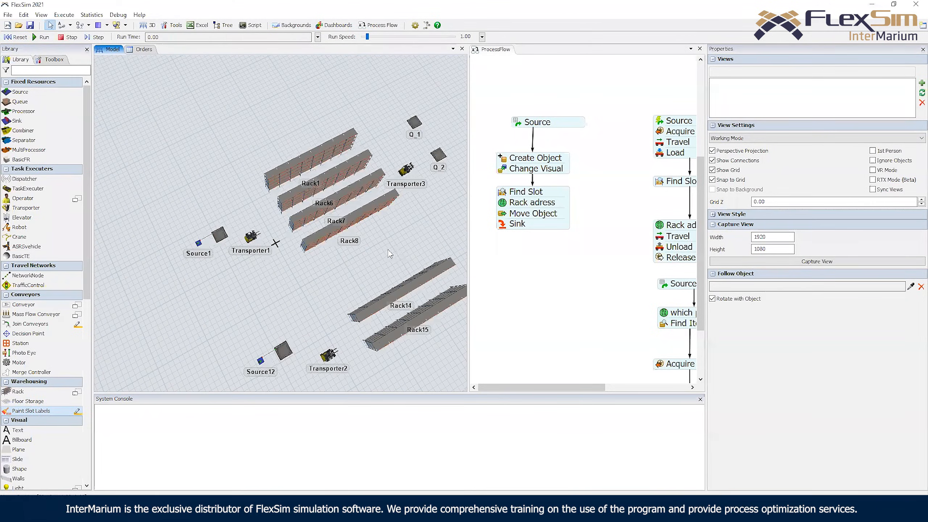
pyautogui.scroll(8, 304, 205)
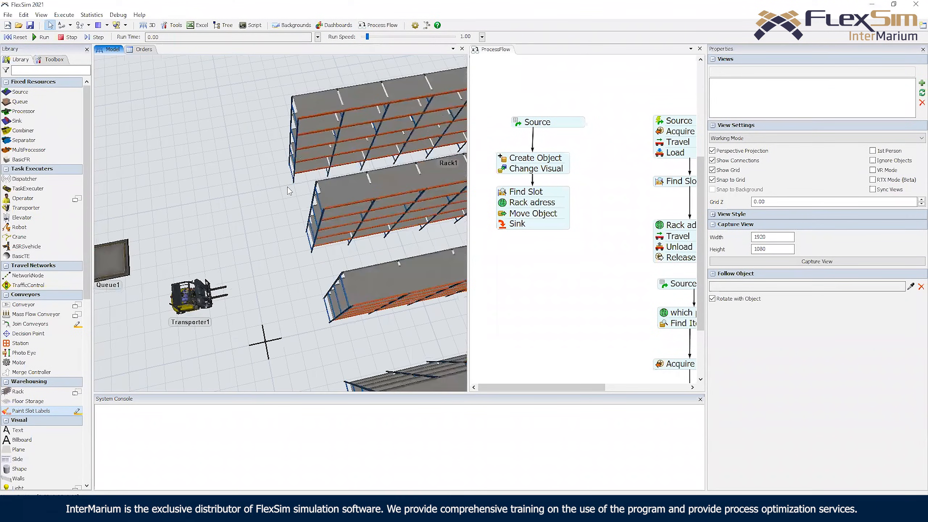
pyautogui.moveTo(307, 197); pyautogui.dragTo(283, 228, button='right')
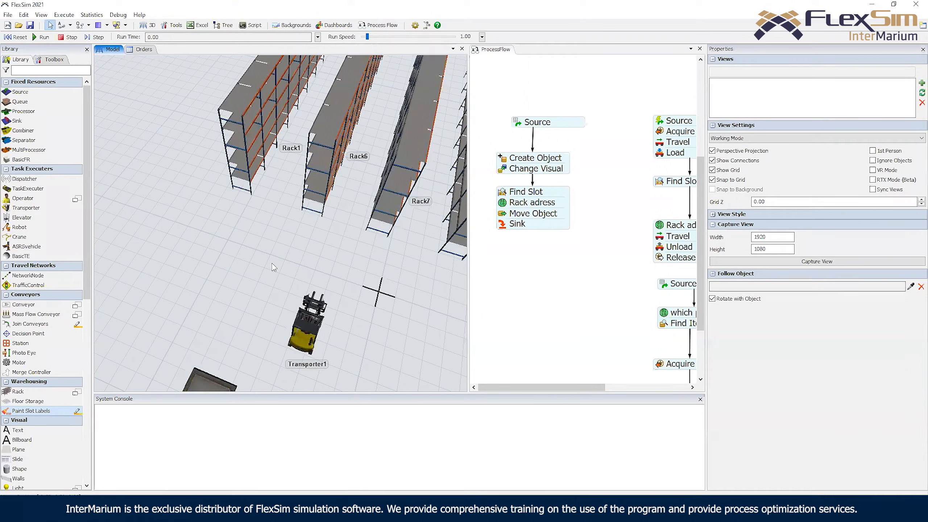
pyautogui.click(260, 147)
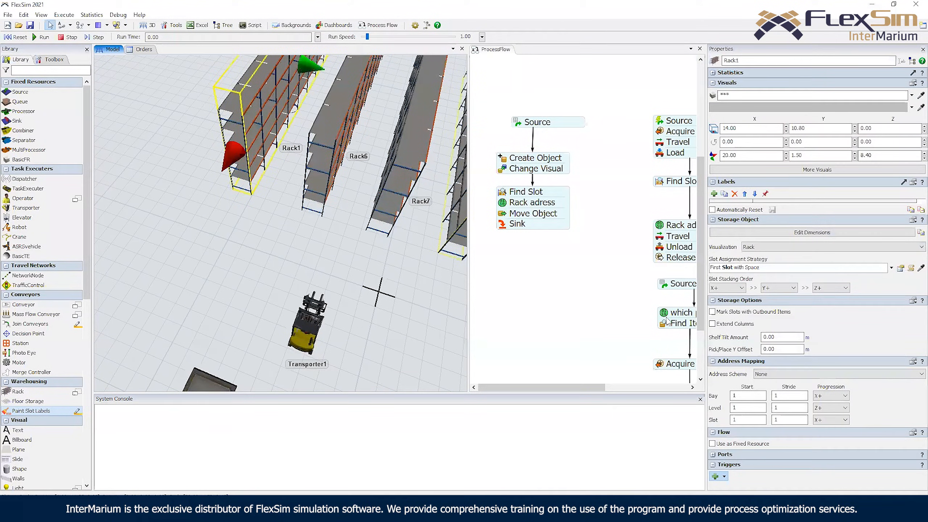
# Review the query of the Find Slot activity that follows Load in the transporter storage flow
pyautogui.click(627, 176)
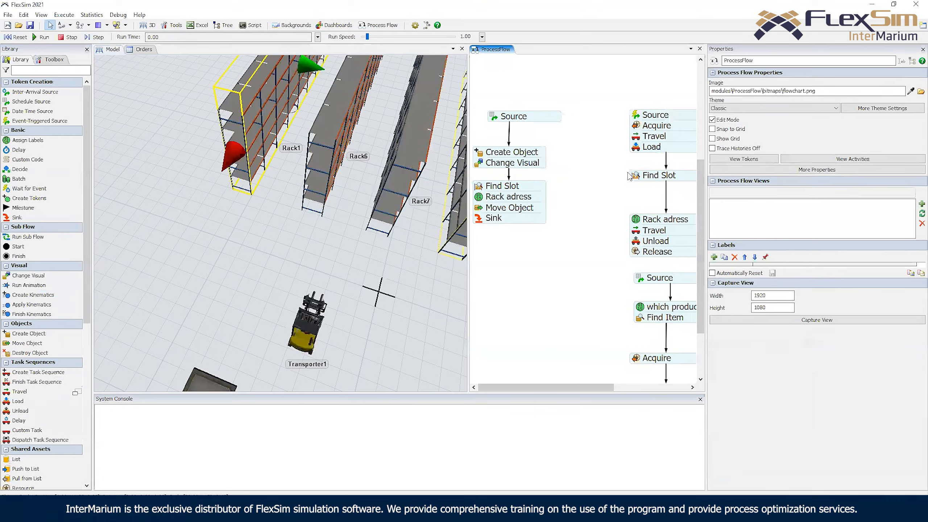
pyautogui.doubleClick(636, 176)
pyautogui.moveTo(592, 200); pyautogui.dragTo(550, 163)
pyautogui.click(597, 139)
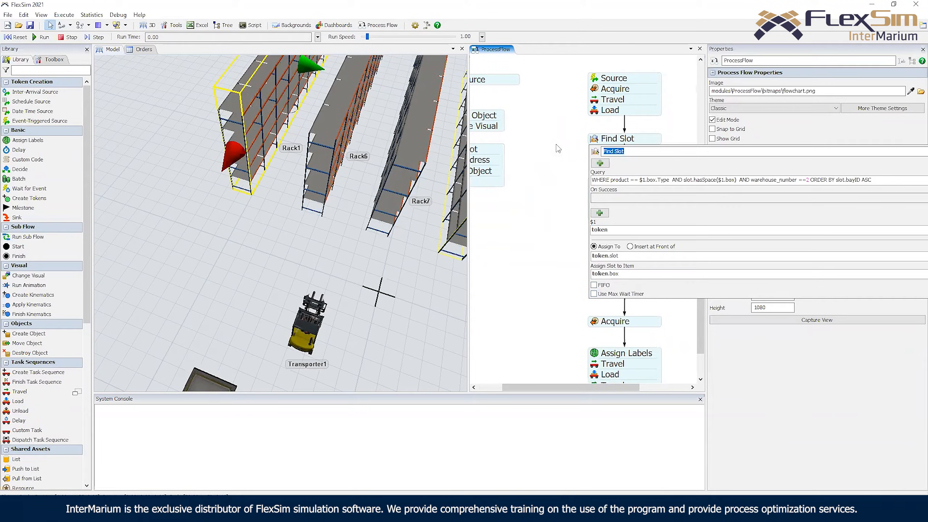
pyautogui.click(574, 151)
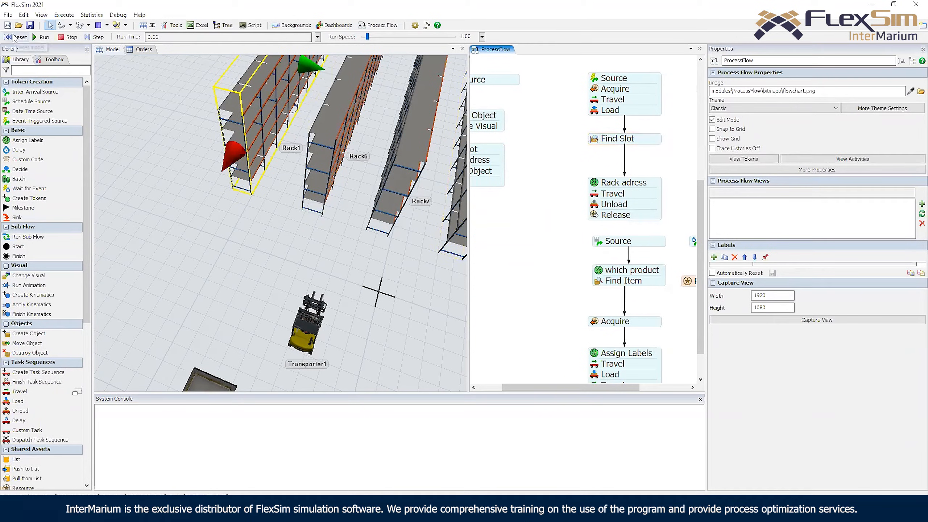
# Save the model under the new file name tt
pyautogui.click(9, 15)
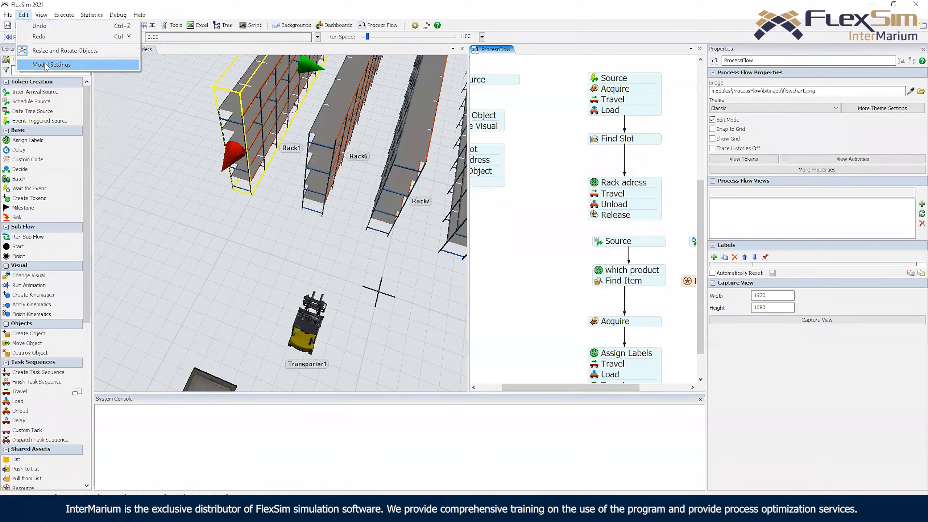
pyautogui.click(27, 82)
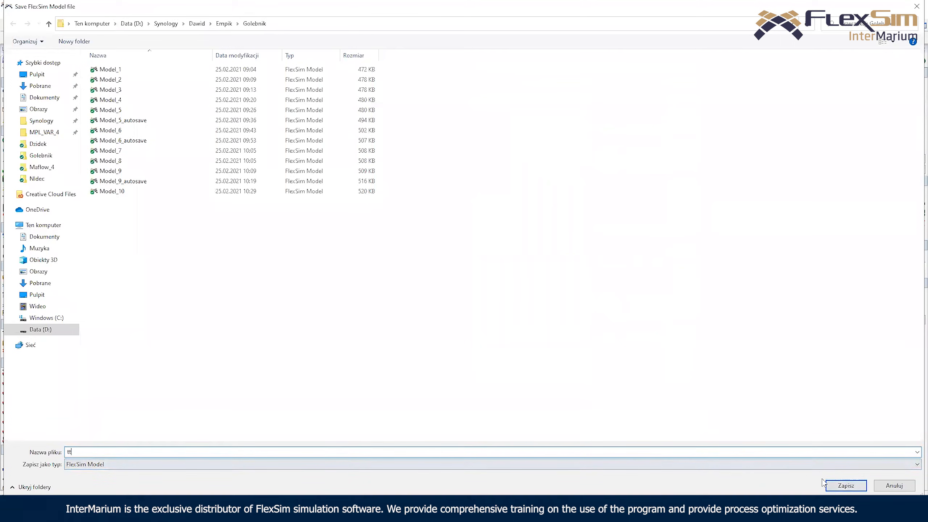
pyautogui.click(828, 485)
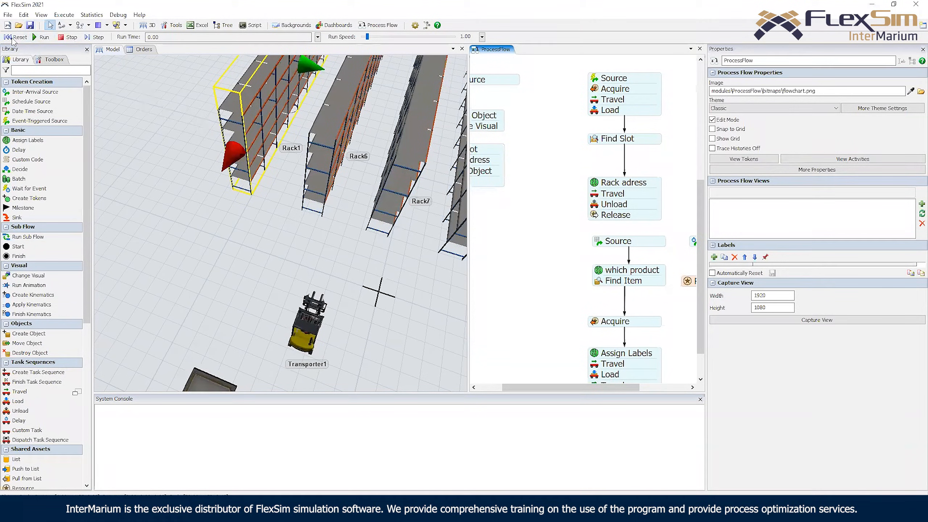
# Run the model at a speed of about 168, raise it to about 33215, and inspect how both warehouses fill
pyautogui.moveTo(367, 37)
pyautogui.mouseDown()
pyautogui.moveTo(424, 37)
pyautogui.moveTo(380, 38)
pyautogui.mouseUp()
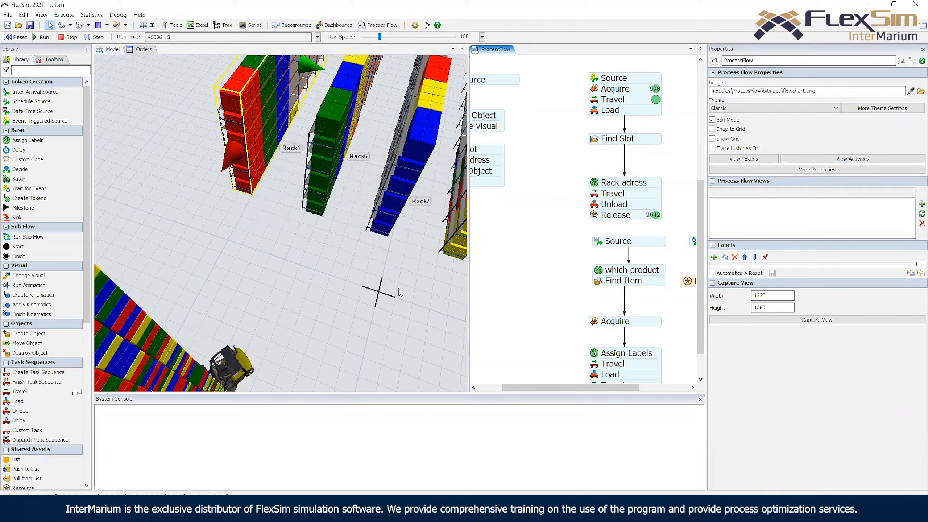
pyautogui.click(397, 288)
pyautogui.moveTo(366, 278); pyautogui.dragTo(160, 242)
pyautogui.scroll(-5, 248, 249)
pyautogui.moveTo(311, 302); pyautogui.dragTo(291, 281, button='right')
pyautogui.moveTo(410, 36); pyautogui.dragTo(428, 37)
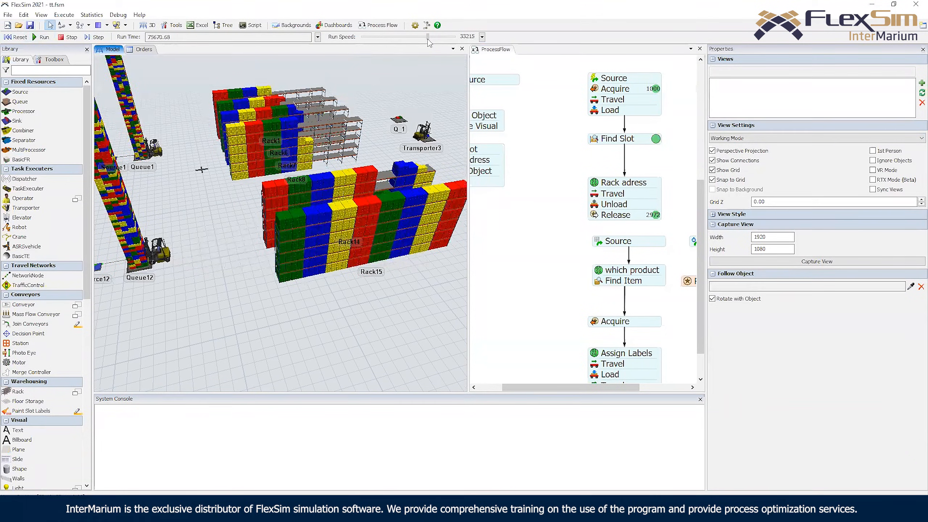
# Slow the run speed to 0 and inspect the properties of the token waiting at Find Slot
pyautogui.moveTo(427, 38); pyautogui.dragTo(361, 48)
pyautogui.moveTo(701, 255); pyautogui.dragTo(701, 292)
pyautogui.moveTo(676, 338); pyautogui.dragTo(592, 163)
pyautogui.scroll(5, 594, 167)
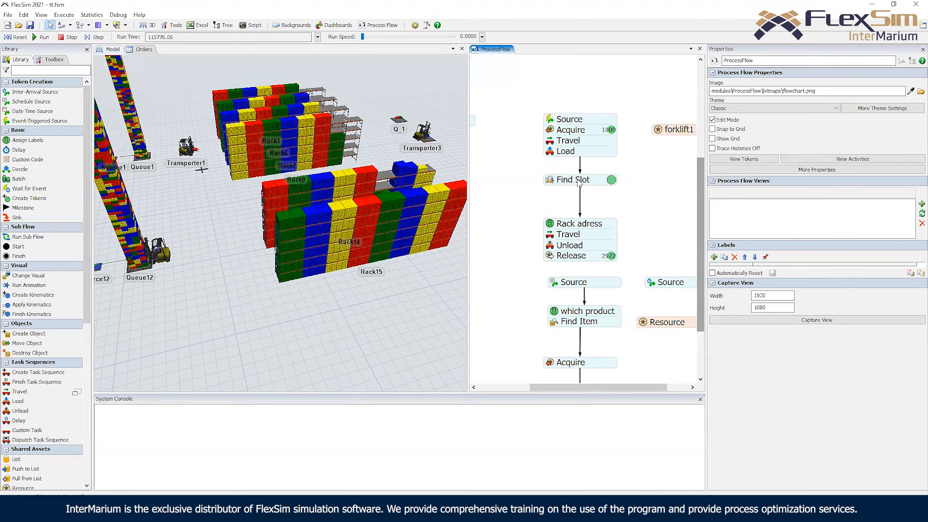
pyautogui.click(611, 180)
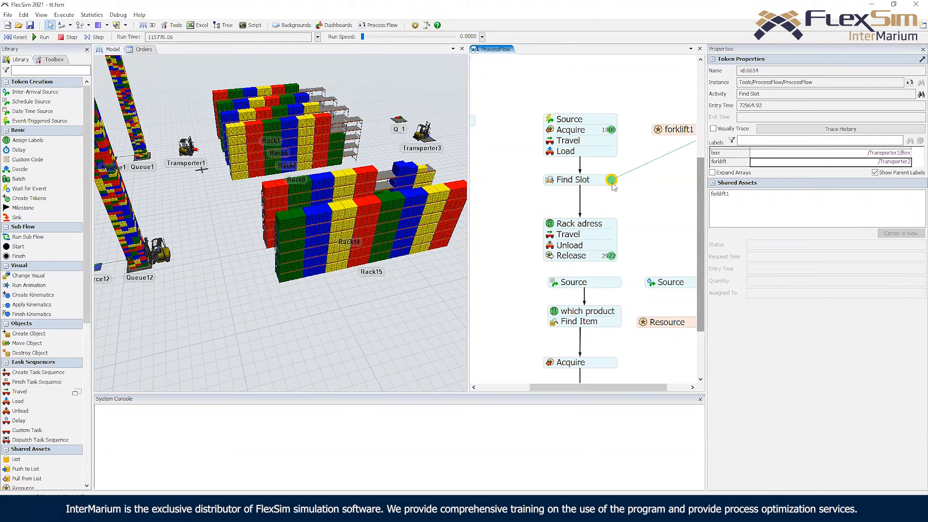
# Return the run speed to 1.00, reset the model, and enable Use Max Wait Timer for the storage flow's Find Slot
pyautogui.moveTo(364, 37); pyautogui.dragTo(367, 36)
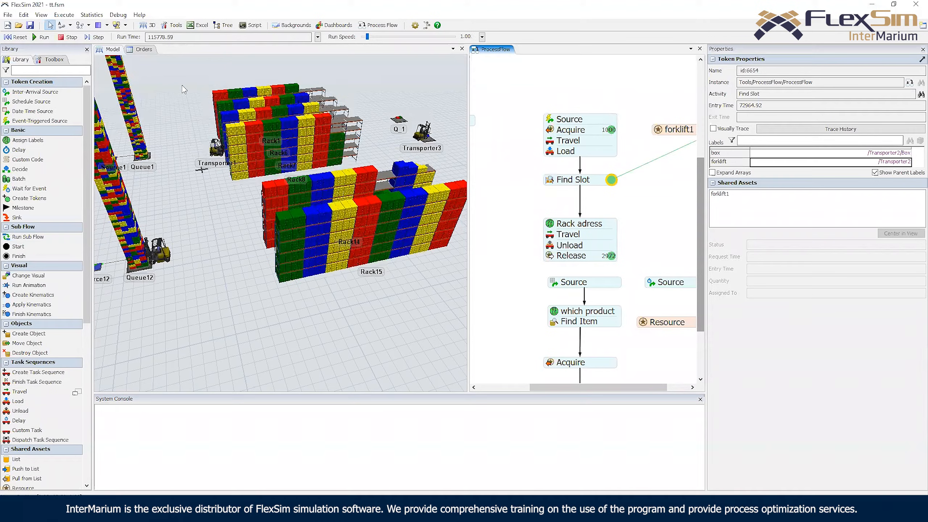
pyautogui.click(15, 37)
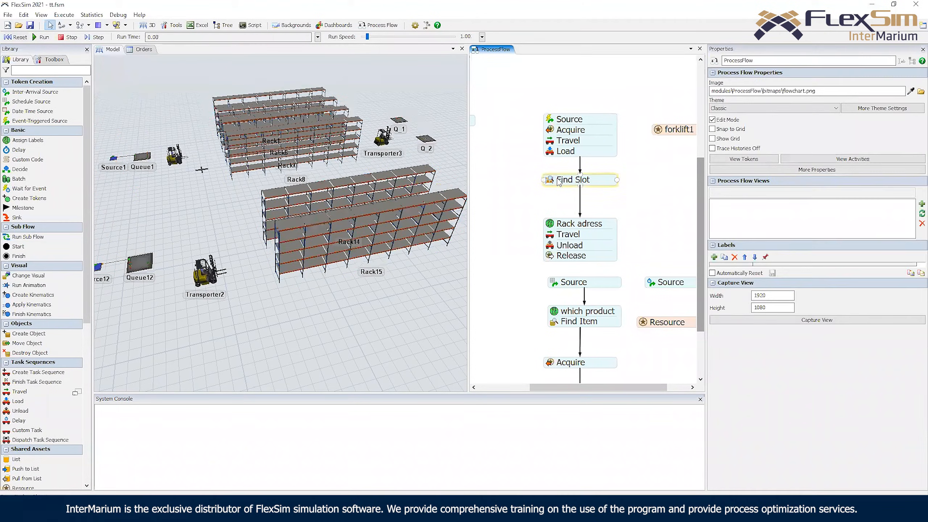
pyautogui.doubleClick(559, 181)
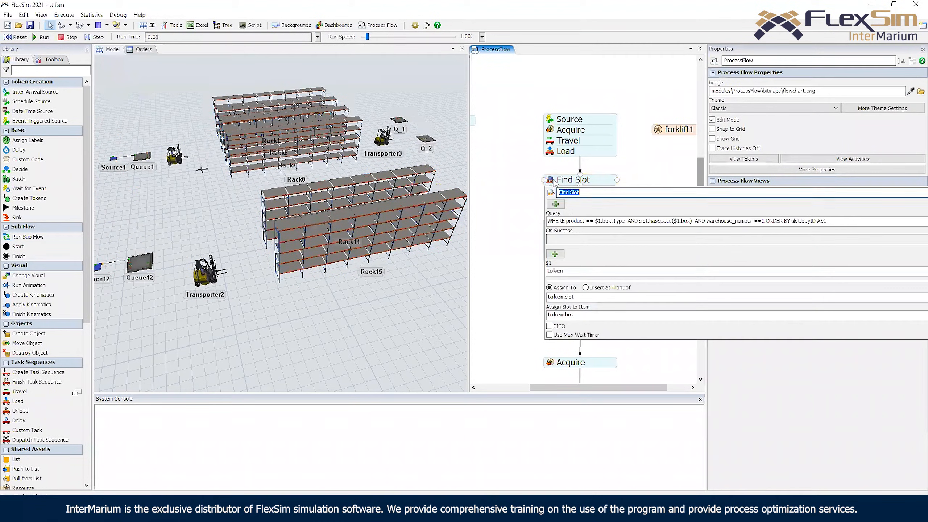
pyautogui.click(549, 335)
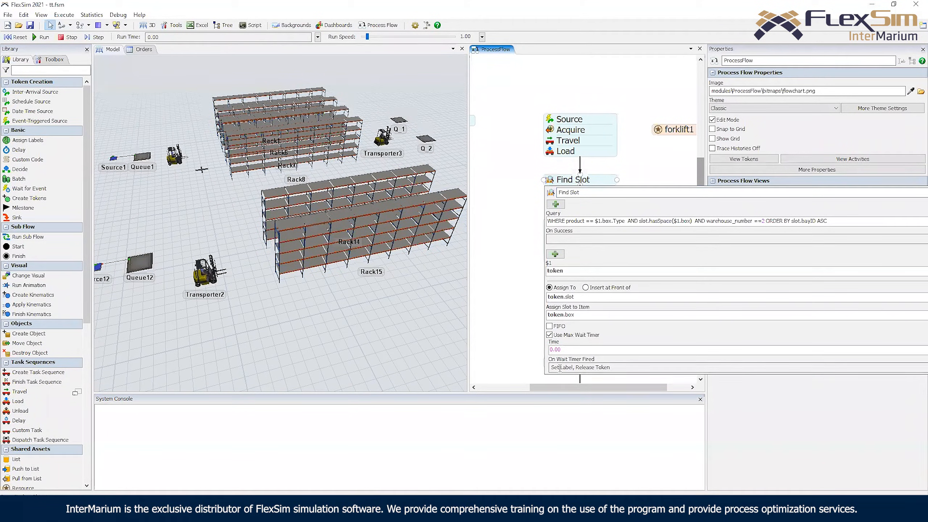
pyautogui.click(655, 171)
pyautogui.moveTo(655, 172); pyautogui.dragTo(599, 138)
pyautogui.doubleClick(505, 148)
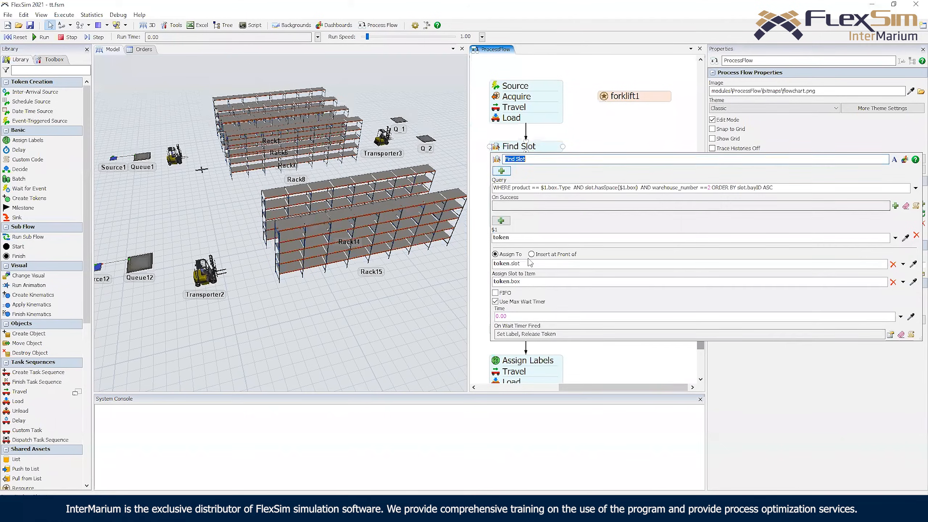
# Open Find Slot's On Wait Timer Fired actions and begin adding another action after Release Token
pyautogui.click(890, 334)
pyautogui.click(506, 338)
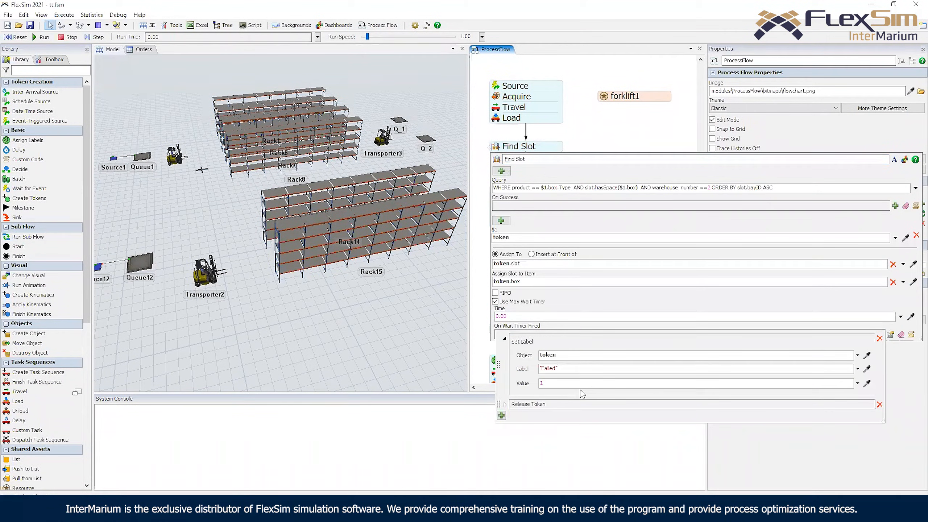
pyautogui.click(501, 416)
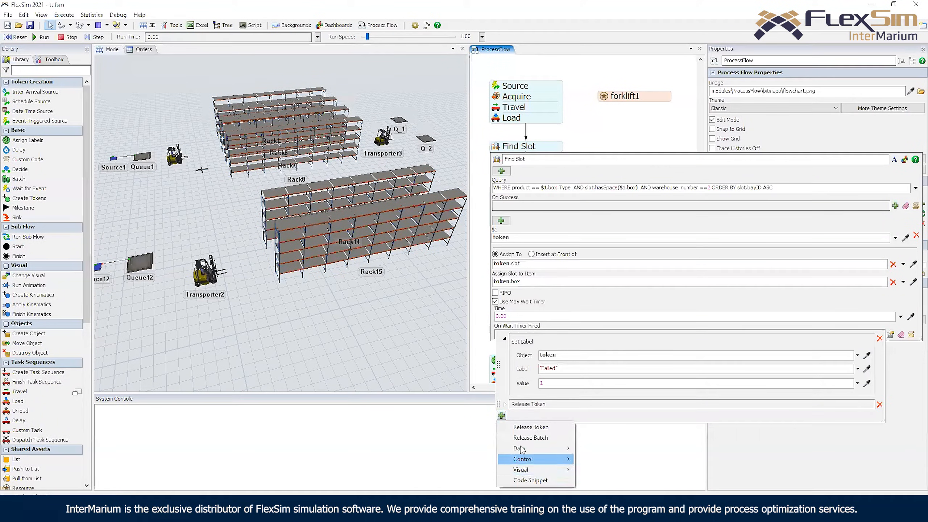
# Remove the Set Label action from Find Slot's wait timer trigger and set the Release Token destination to 2
pyautogui.click(576, 369)
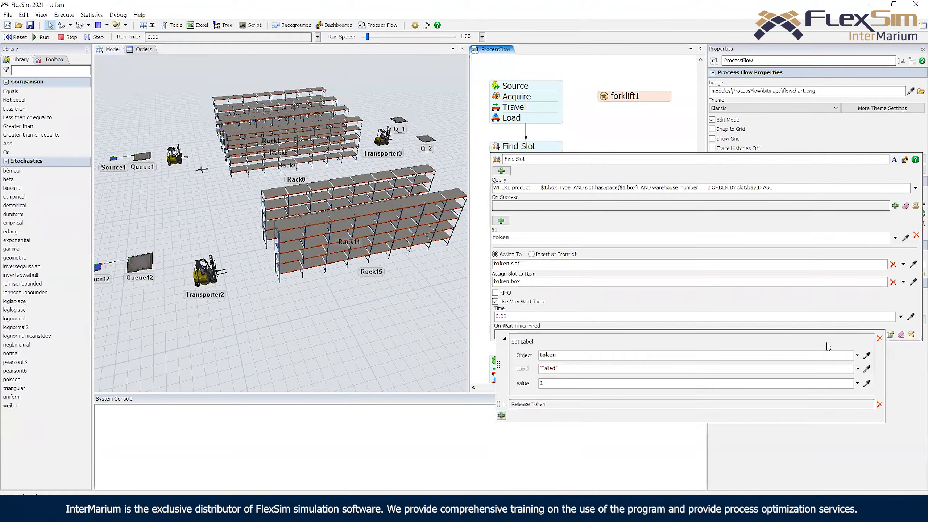
pyautogui.click(879, 338)
pyautogui.click(505, 339)
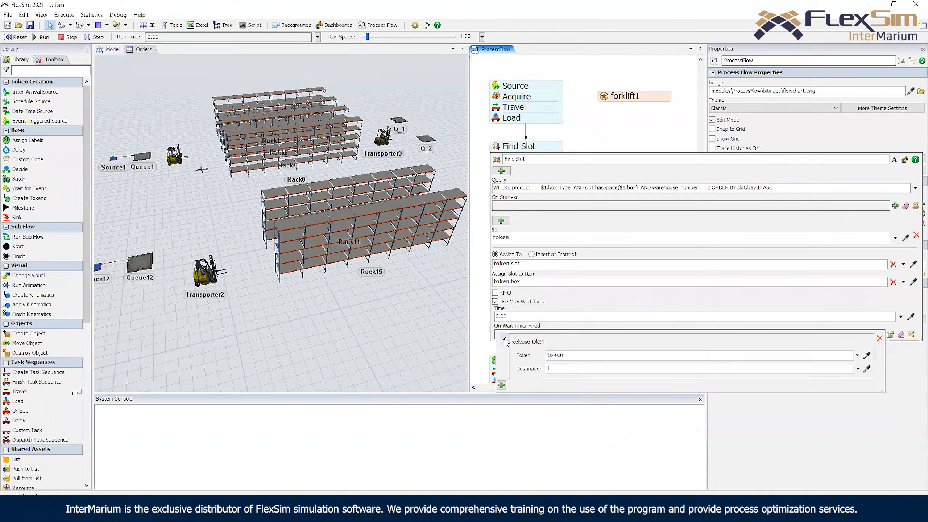
pyautogui.click(557, 367)
pyautogui.write('2')
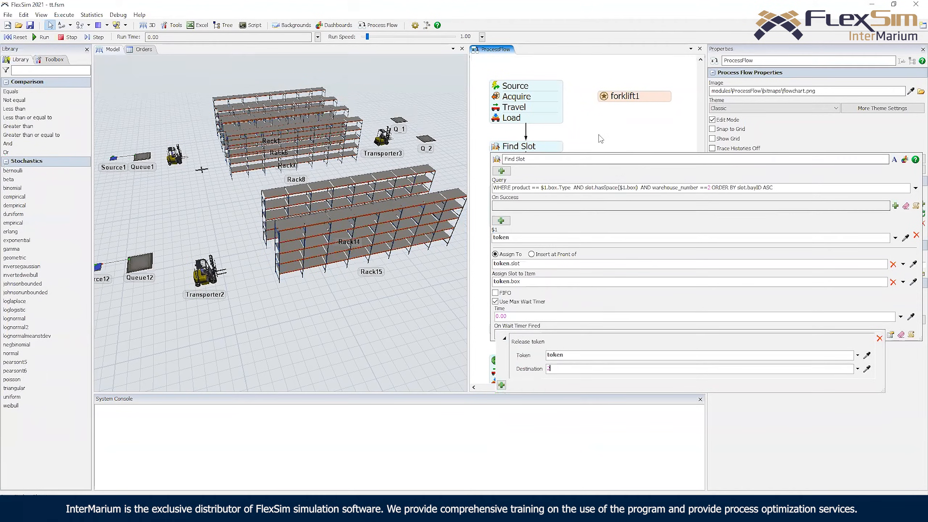
pyautogui.click(611, 134)
# Duplicate the Find Slot activity beside the original and connect the original Find Slot to the copy
pyautogui.click(544, 152)
pyautogui.hotkey('ctrl', 'c')
pyautogui.click(603, 160)
pyautogui.hotkey('ctrl', 'v')
pyautogui.moveTo(552, 152); pyautogui.dragTo(594, 166)
# Check the settings of the copied and original Find Slot activities, and widen the process flow view
pyautogui.doubleClick(611, 164)
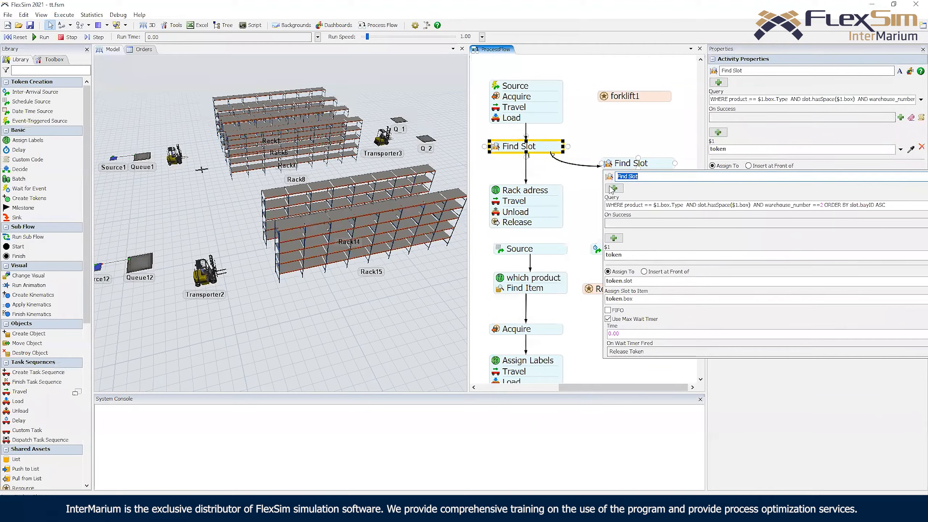
pyautogui.click(630, 135)
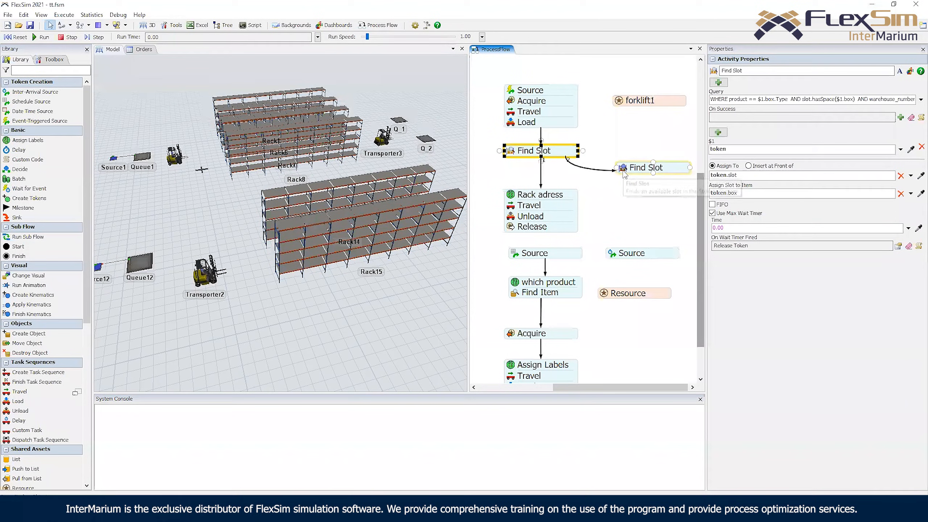
pyautogui.moveTo(540, 139); pyautogui.dragTo(550, 142)
pyautogui.doubleClick(525, 156)
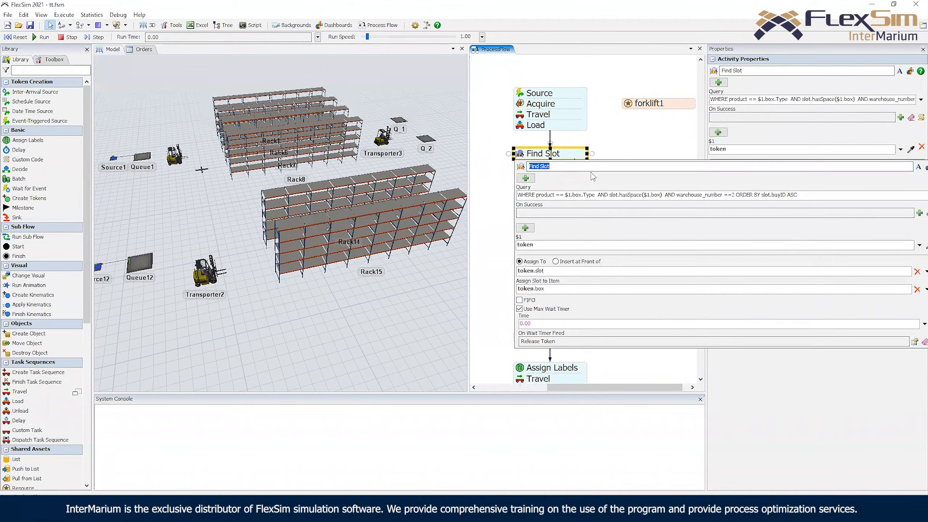
pyautogui.click(650, 160)
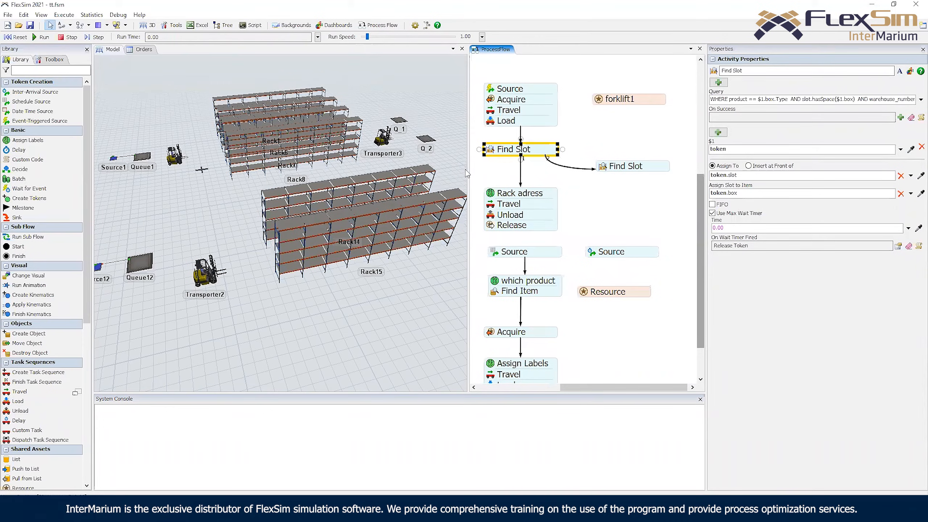
pyautogui.moveTo(469, 170); pyautogui.dragTo(367, 170)
# Try adding two extra queries to the original Find Slot activity and remove both again
pyautogui.doubleClick(390, 150)
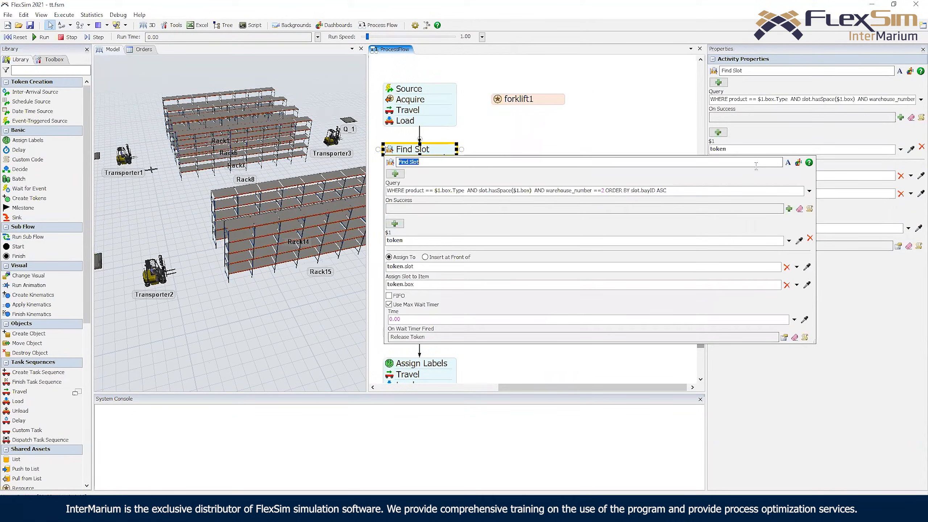
pyautogui.click(810, 191)
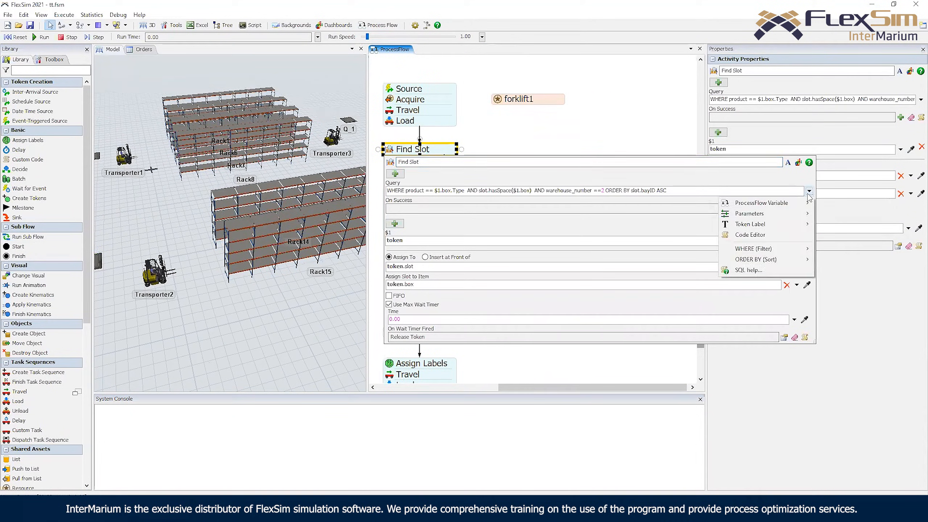
pyautogui.click(400, 174)
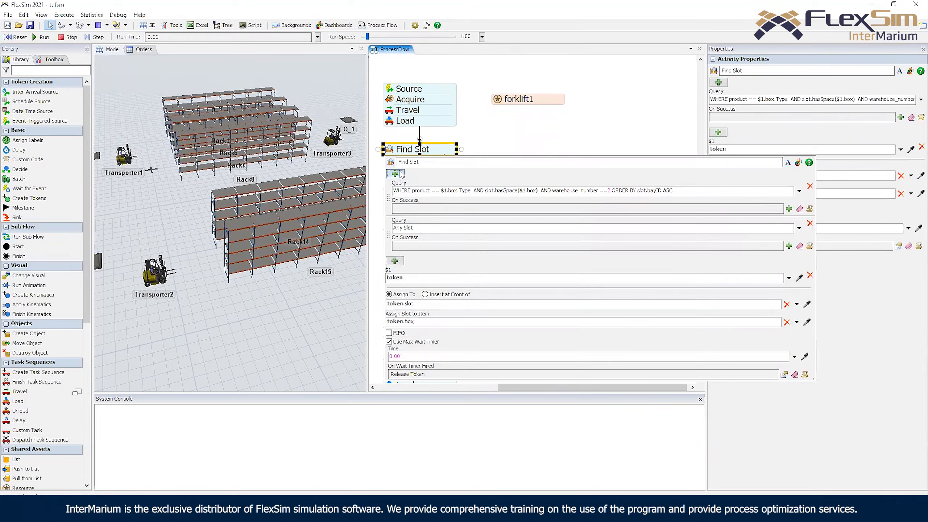
pyautogui.click(400, 174)
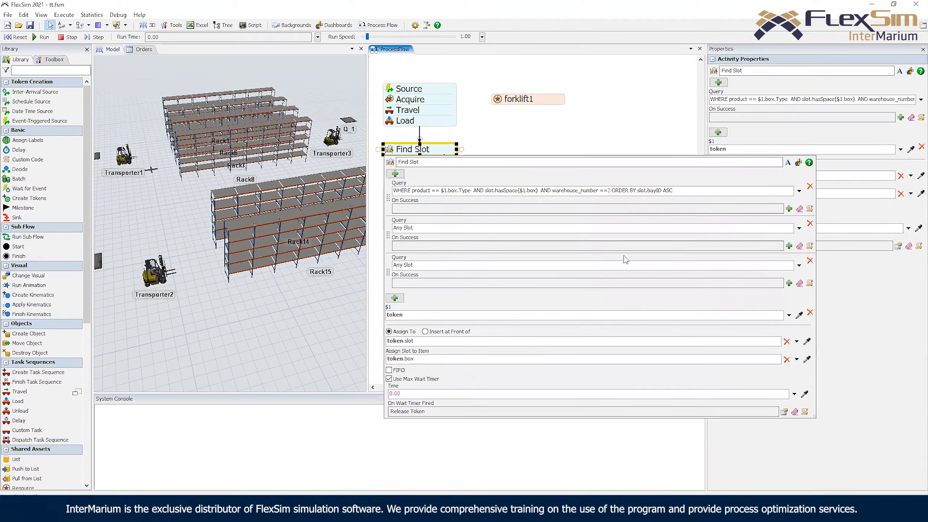
pyautogui.click(810, 261)
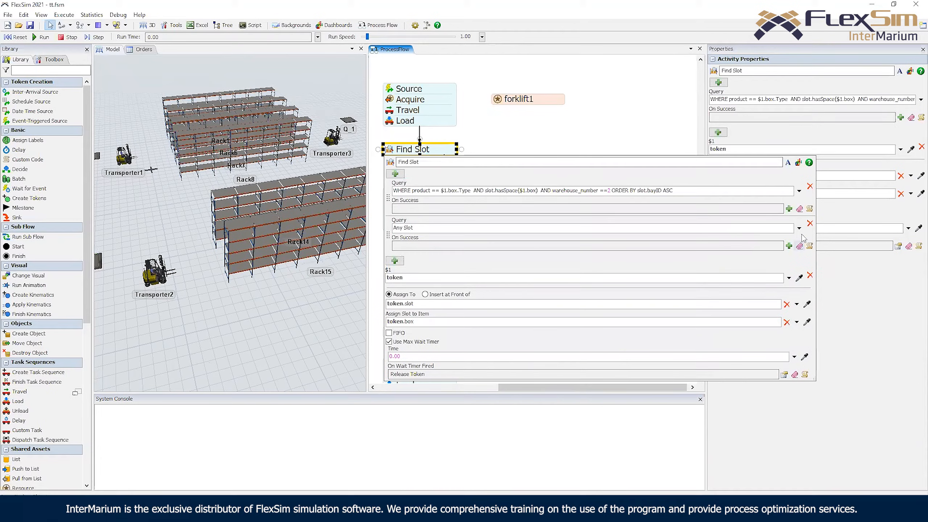
pyautogui.click(810, 223)
pyautogui.click(488, 183)
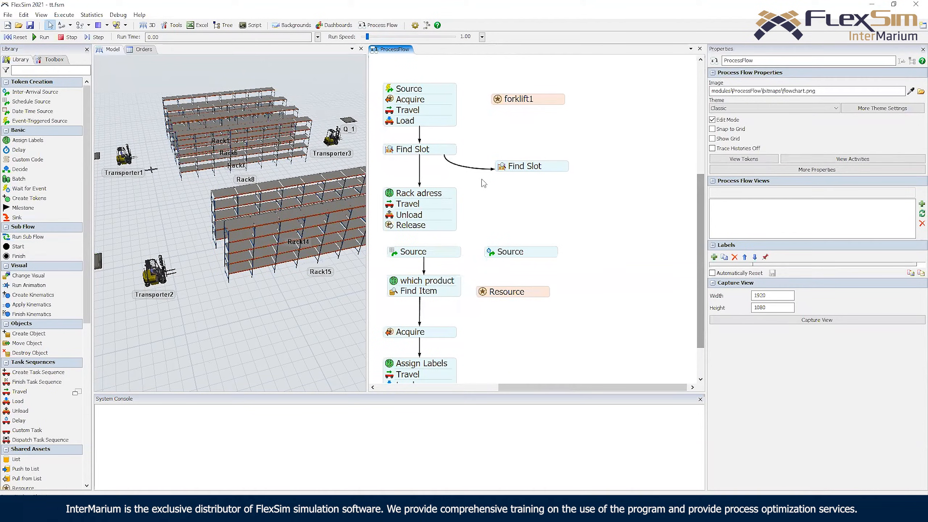
# View the activity statistics of the copied Find Slot
pyautogui.moveTo(486, 141); pyautogui.dragTo(543, 182)
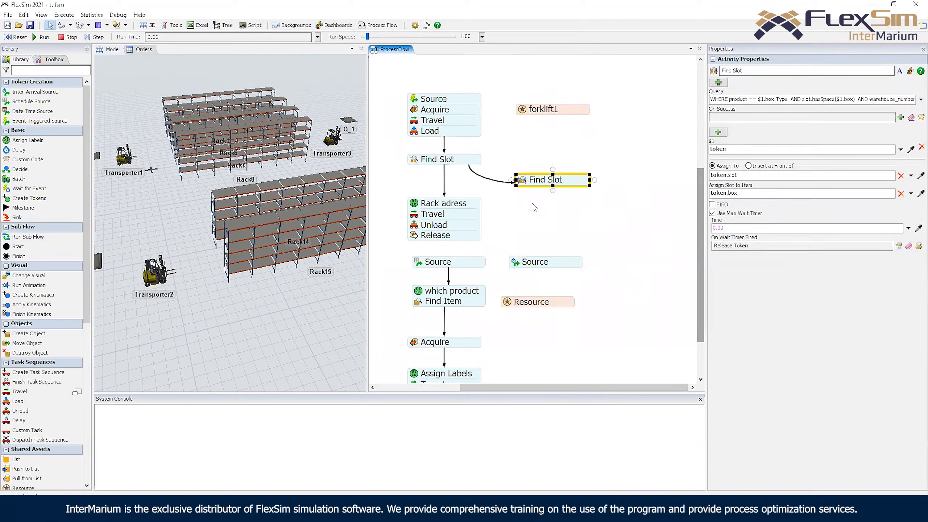
pyautogui.doubleClick(525, 184)
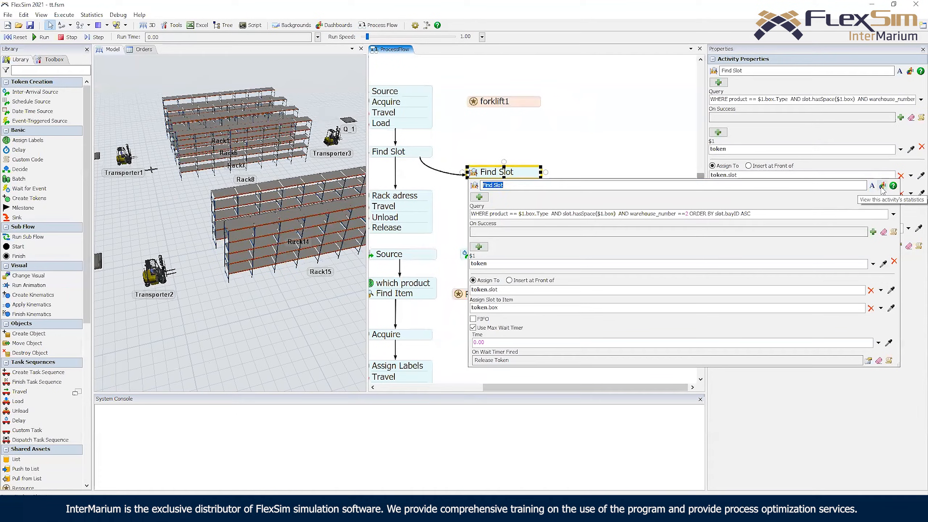
pyautogui.click(882, 186)
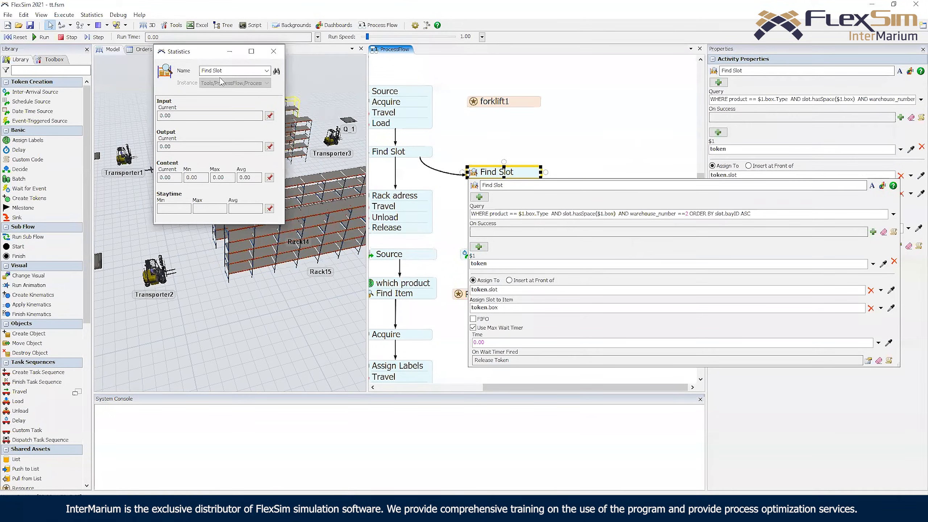
pyautogui.click(273, 53)
pyautogui.click(574, 167)
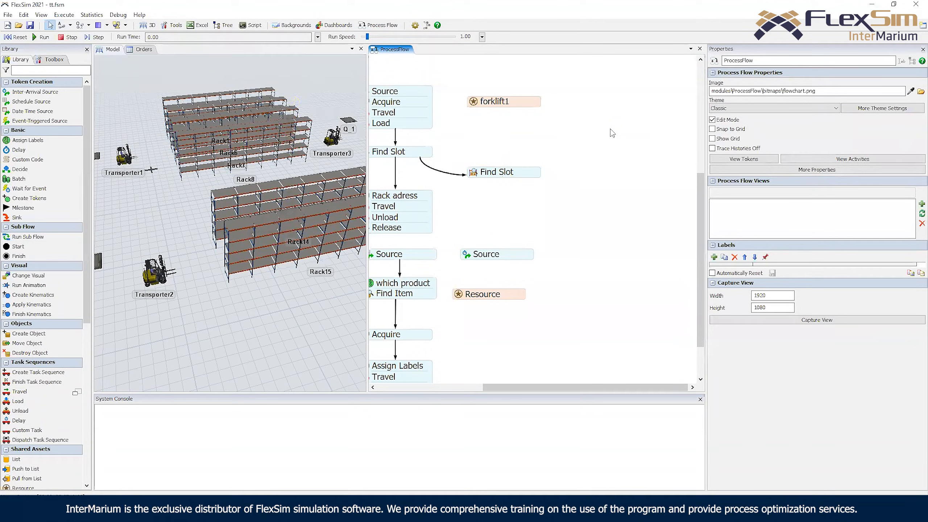
# Run the simulation to watch the token flow, lower the run speed to 0.13 and reset the model
pyautogui.moveTo(331, 97); pyautogui.dragTo(340, 41, button='right')
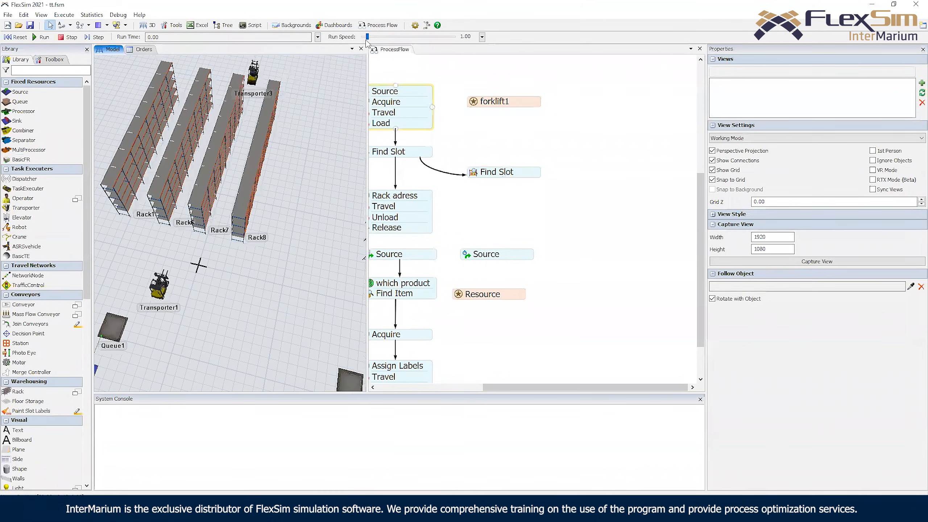
pyautogui.click(42, 37)
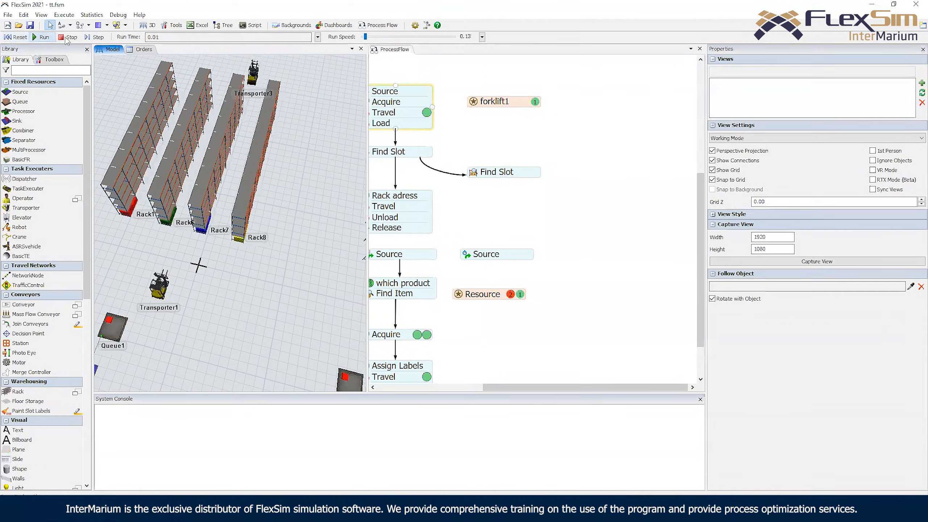
pyautogui.moveTo(197, 265); pyautogui.dragTo(329, 170, button='right')
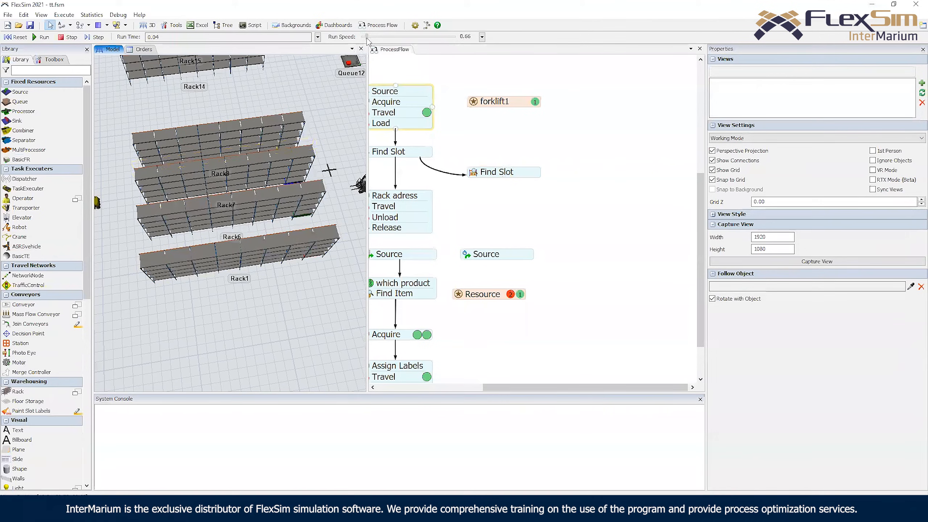
pyautogui.click(46, 39)
pyautogui.moveTo(374, 36); pyautogui.dragTo(365, 36)
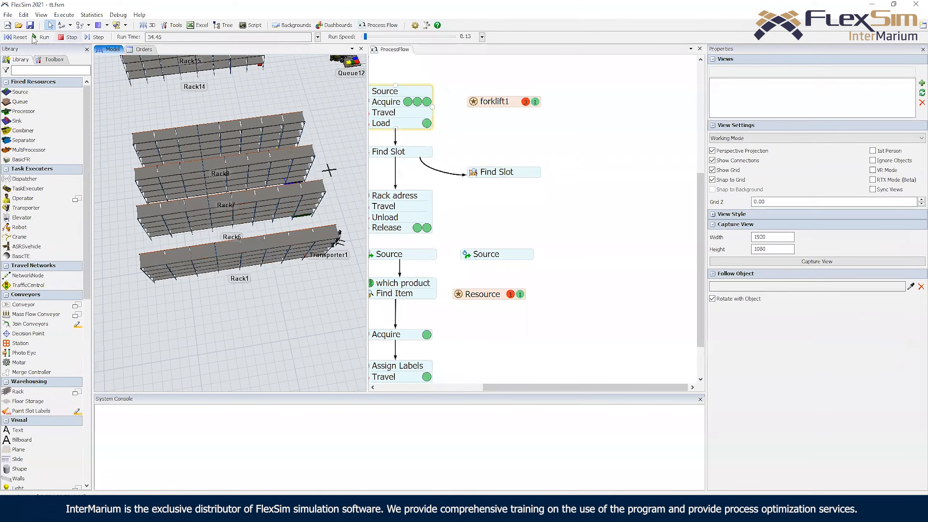
pyautogui.click(15, 37)
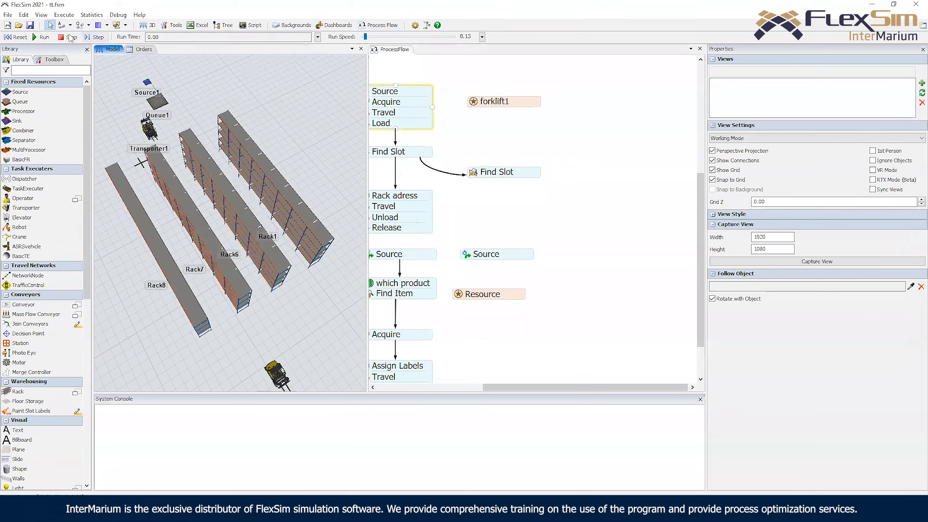
# Rerun the simulation at run speed 0.0016, inspect the racks and forklifts up close, and reset the model
pyautogui.click(44, 37)
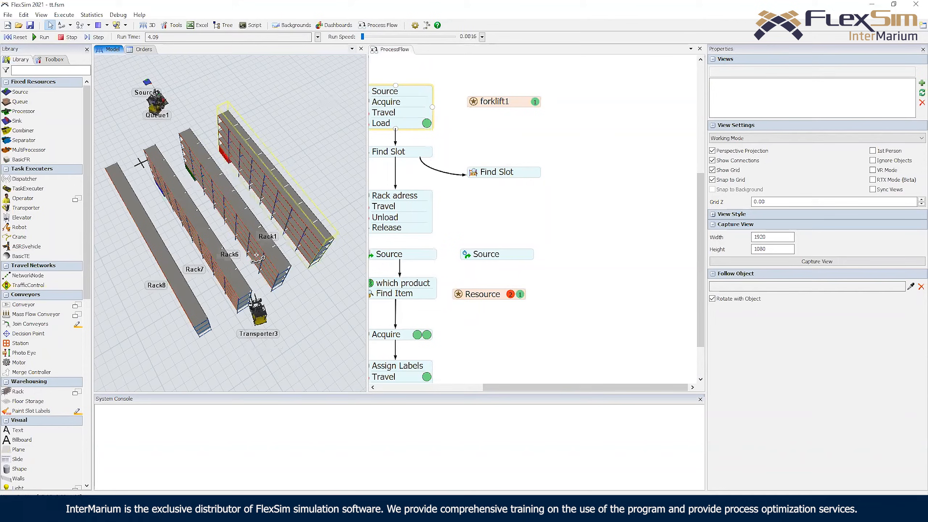
pyautogui.moveTo(140, 163); pyautogui.dragTo(108, 213, button='right')
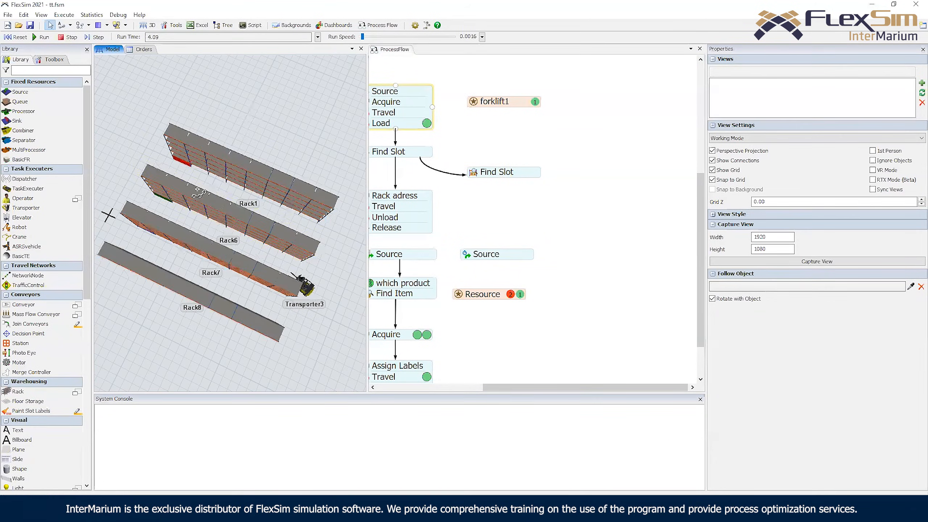
pyautogui.scroll(5, 176, 168)
pyautogui.scroll(-5, 206, 146)
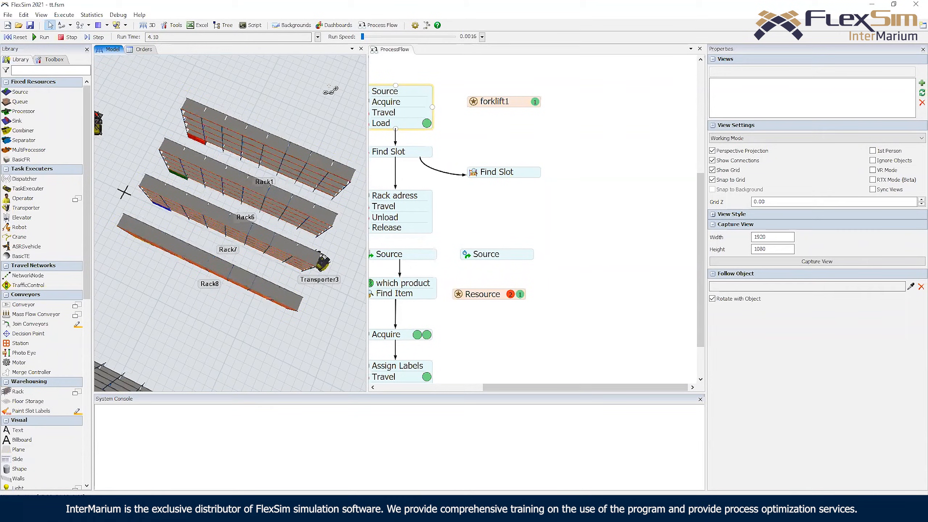
pyautogui.click(14, 37)
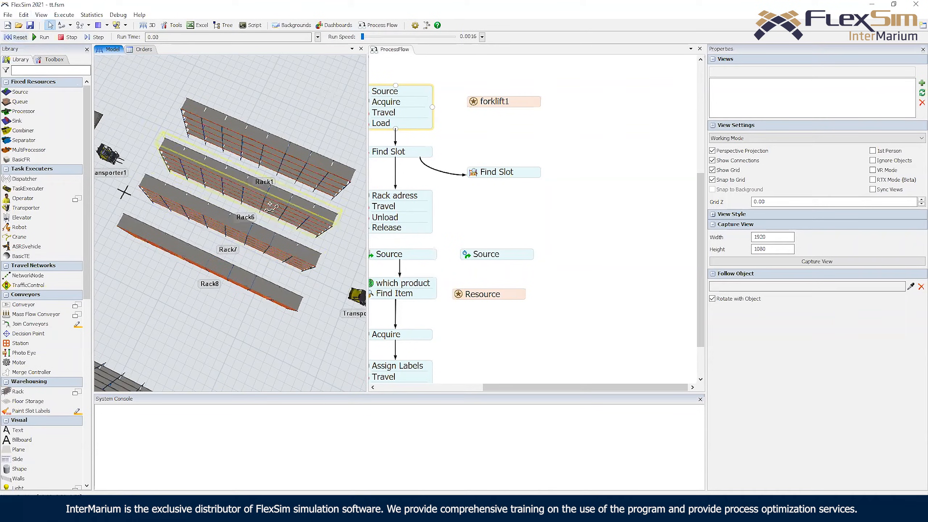
# Run the simulation again with the run speed raised to 3.84 and reset the model
pyautogui.click(44, 37)
pyautogui.moveTo(363, 37)
pyautogui.mouseDown()
pyautogui.moveTo(378, 39)
pyautogui.moveTo(369, 39)
pyautogui.mouseUp()
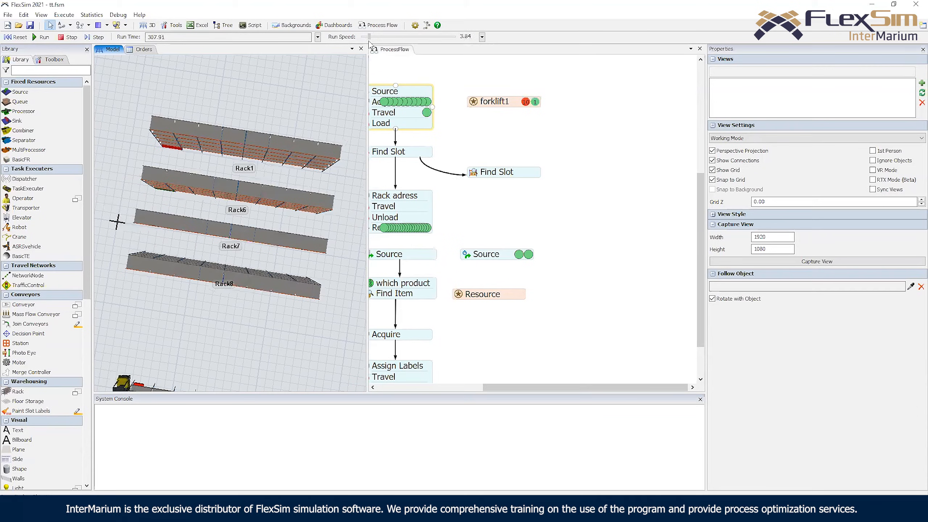
pyautogui.click(17, 37)
# Add an A* Navigator to the model floor between Rack8 and Rack14
pyautogui.moveTo(101, 165); pyautogui.dragTo(131, 126)
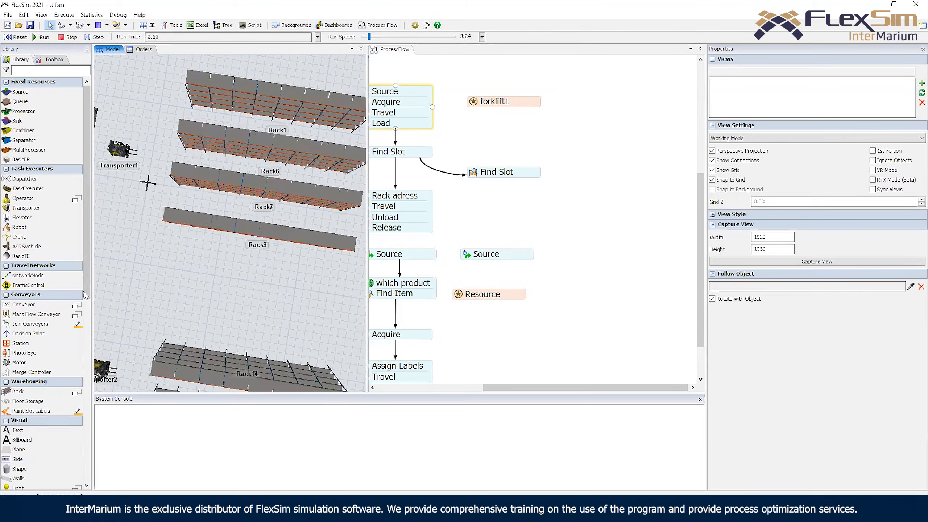
pyautogui.scroll(-4, 85, 295)
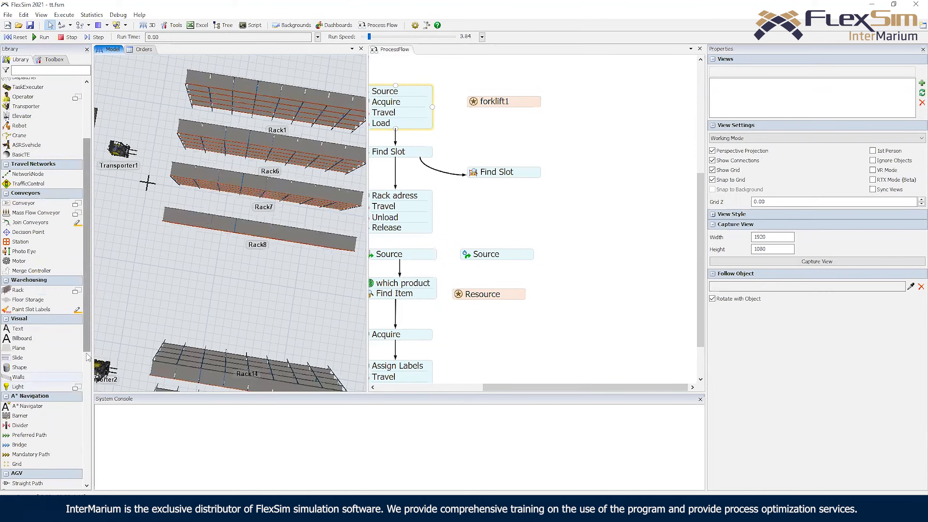
pyautogui.scroll(-5, 88, 357)
pyautogui.scroll(-4, 80, 413)
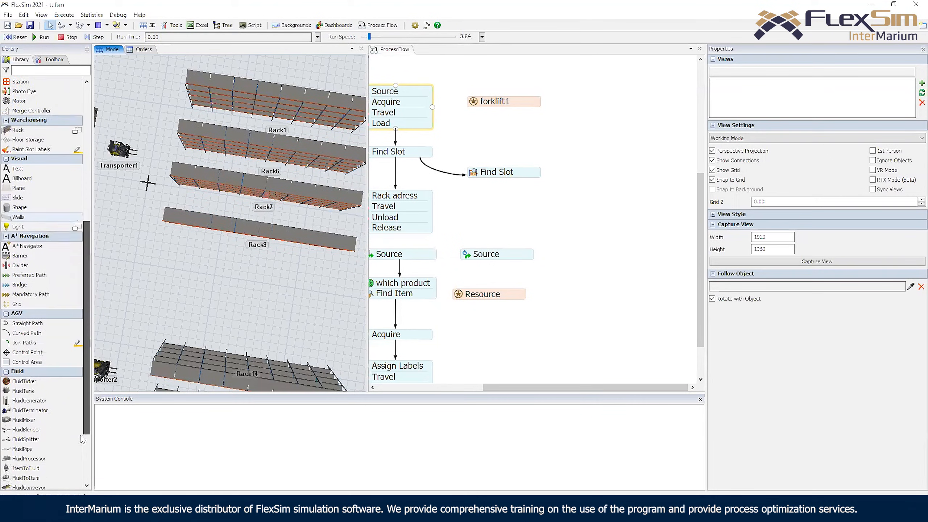
pyautogui.moveTo(32, 181); pyautogui.dragTo(209, 280)
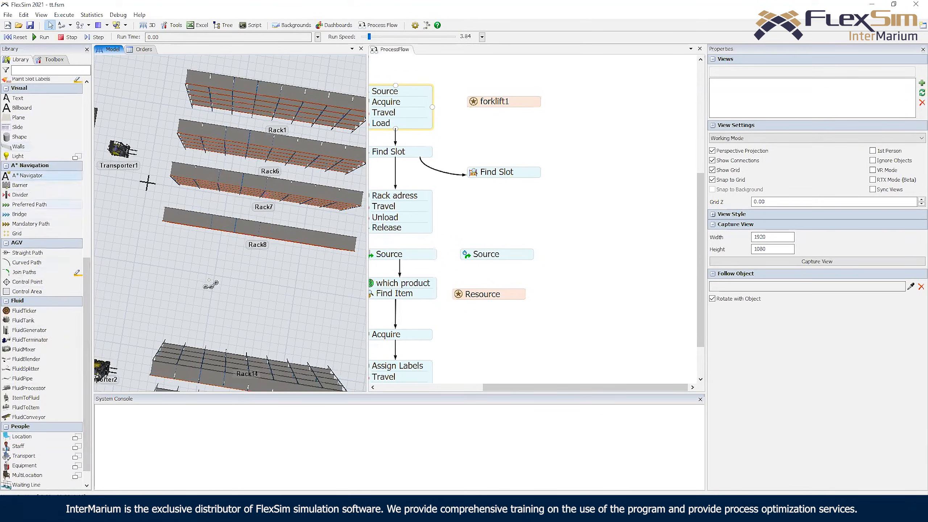
# Connect Rack1, Rack6, Rack7, Rack8, Transporter1 and Transporter3 to the A* Navigator as a group, and clear the selection
pyautogui.scroll(-6, 209, 254)
pyautogui.keyDown('shift'); pyautogui.moveTo(138, 160); pyautogui.dragTo(330, 224); pyautogui.keyUp('shift')
pyautogui.scroll(5, 241, 245)
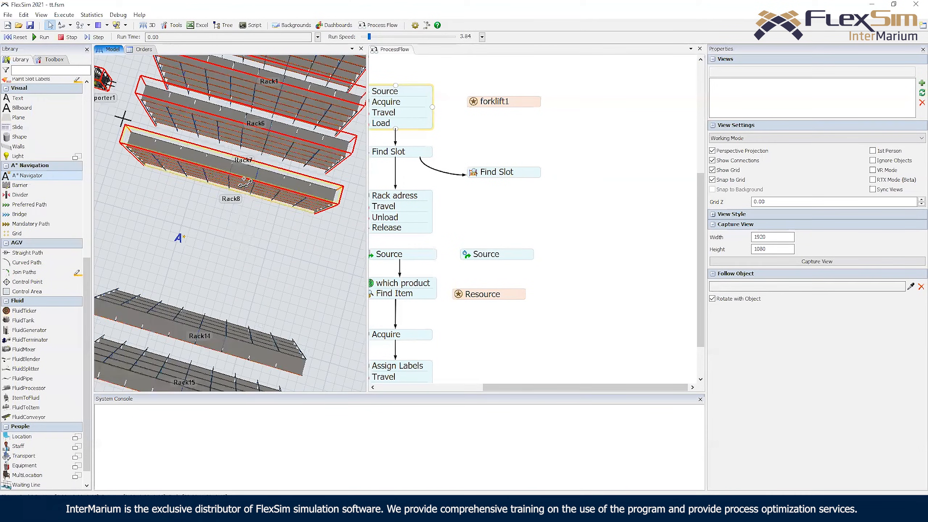
pyautogui.click(218, 230)
pyautogui.click(464, 216)
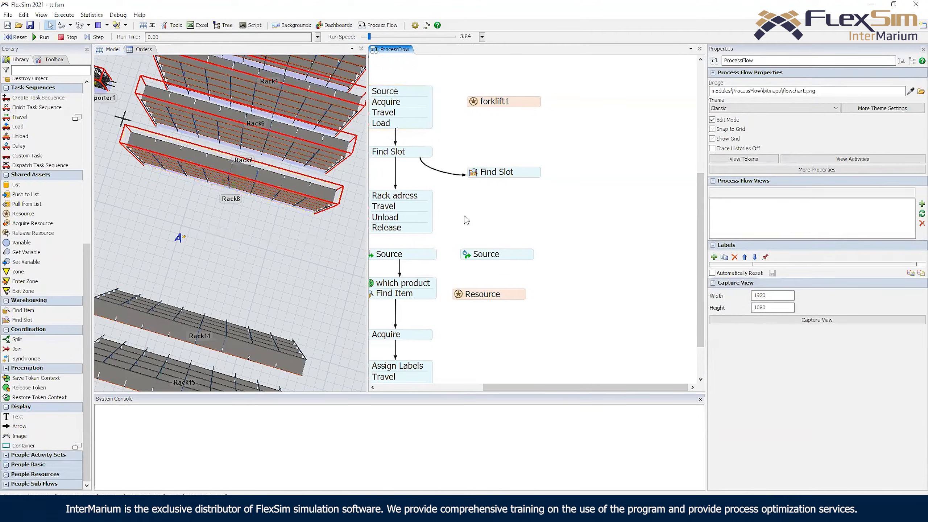
pyautogui.rightClick(221, 226)
pyautogui.keyDown('shift'); pyautogui.click(219, 220); pyautogui.keyUp('shift')
# Run the simulation to observe forklift travel around the racks with the A* Navigator, adjust the run speed to 10.50 and reset
pyautogui.moveTo(218, 219); pyautogui.dragTo(259, 185, button='right')
pyautogui.scroll(-4, 259, 185)
pyautogui.click(23, 38)
pyautogui.click(42, 37)
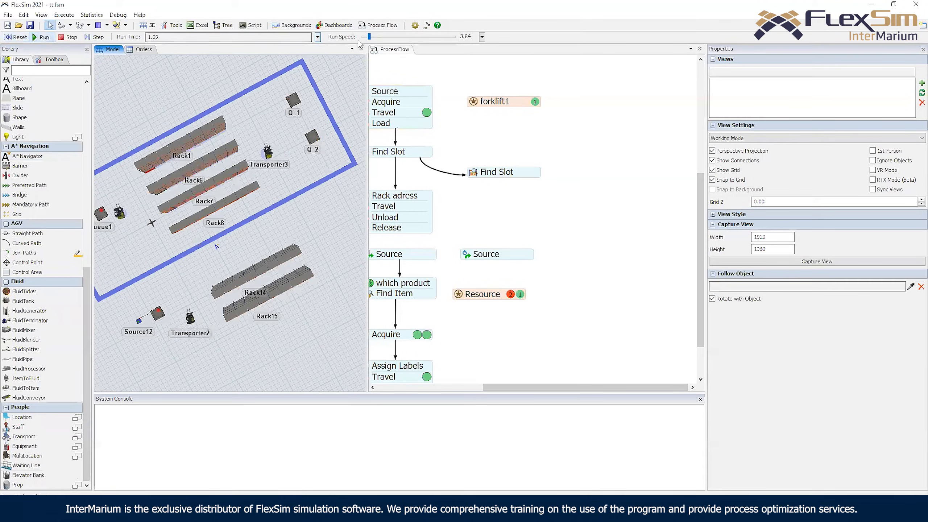
pyautogui.moveTo(371, 37); pyautogui.dragTo(377, 37)
pyautogui.moveTo(219, 156); pyautogui.dragTo(260, 127, button='right')
pyautogui.scroll(3, 255, 129)
pyautogui.moveTo(373, 37); pyautogui.dragTo(371, 37)
pyautogui.click(15, 37)
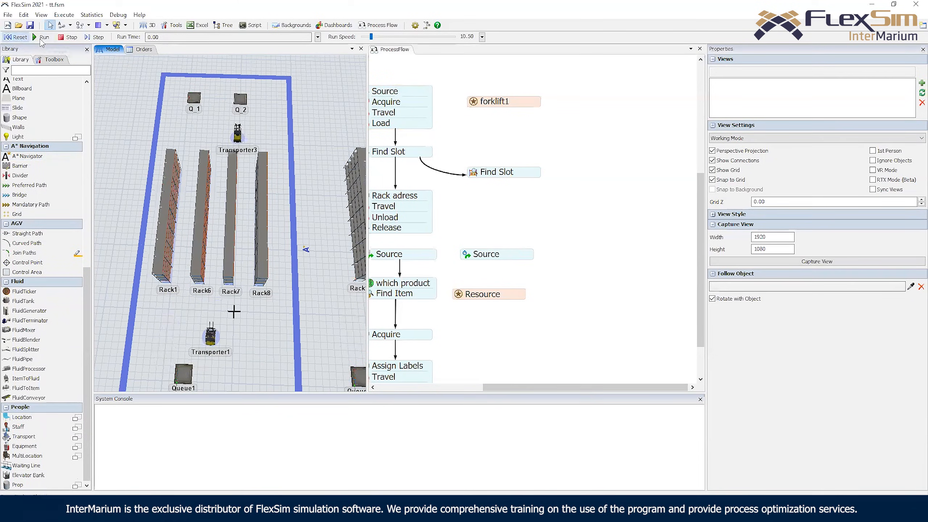
# Move Transporter3 to the far side of Q_2 beyond Rack8, run the simulation, lower the run speed to 0.0625 and reset
pyautogui.moveTo(235, 141); pyautogui.dragTo(281, 146)
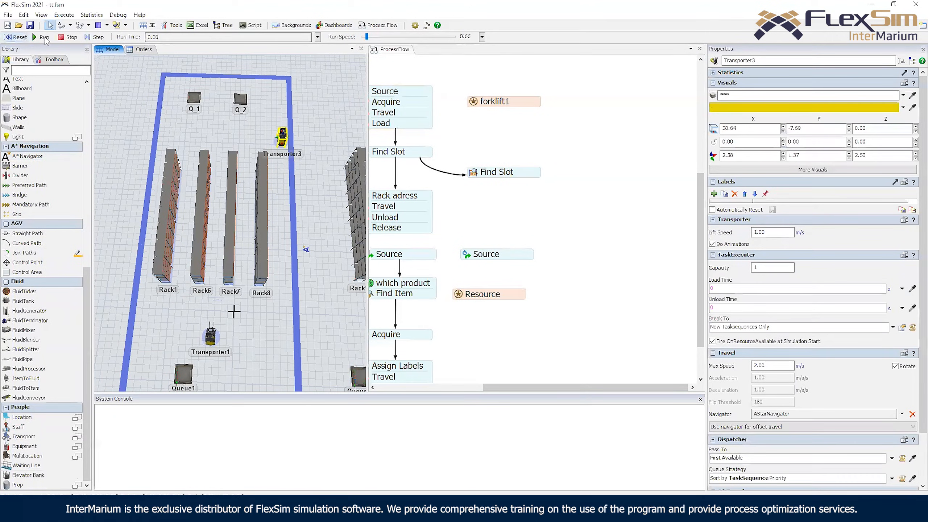
pyautogui.click(44, 38)
pyautogui.moveTo(366, 37); pyautogui.dragTo(364, 39)
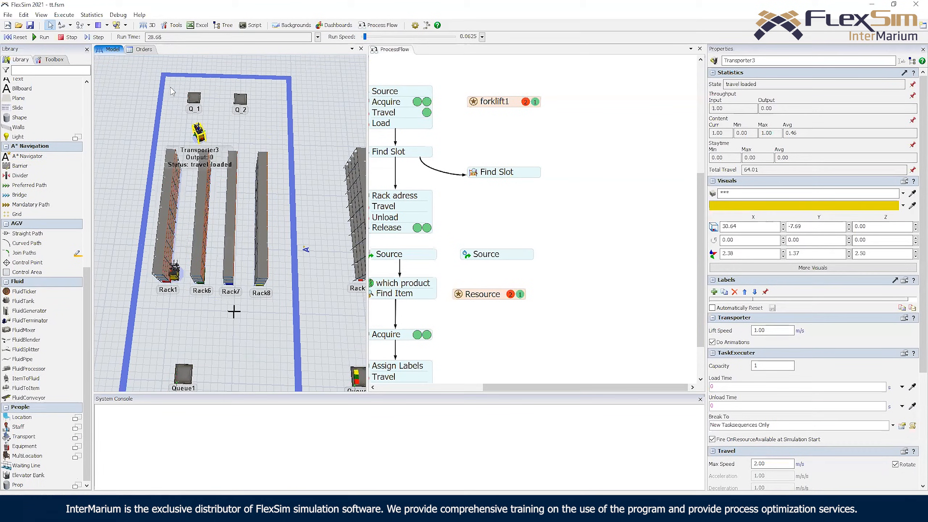
pyautogui.click(14, 37)
# Draw two parallel preferred paths along the full length of the aisle between Rack1 and Rack6
pyautogui.moveTo(244, 130); pyautogui.dragTo(327, 250, button='right')
pyautogui.scroll(4, 307, 216)
pyautogui.moveTo(307, 217); pyautogui.dragTo(269, 186, button='right')
pyautogui.scroll(5, 279, 234)
pyautogui.moveTo(288, 252); pyautogui.dragTo(271, 255, button='right')
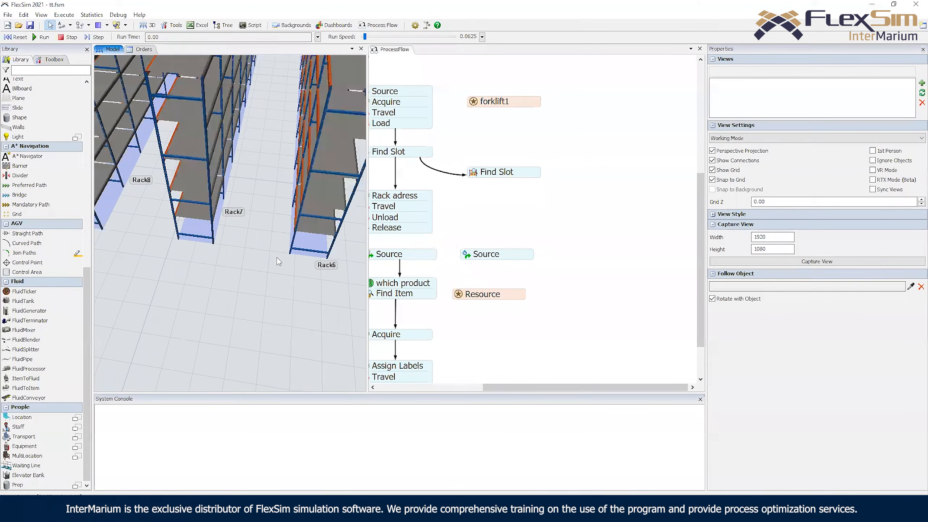
pyautogui.scroll(-8, 263, 217)
pyautogui.moveTo(264, 217)
pyautogui.mouseDown(button='right')
pyautogui.moveTo(285, 241)
pyautogui.moveTo(267, 225)
pyautogui.moveTo(264, 201)
pyautogui.mouseUp(button='right')
pyautogui.click(57, 186)
pyautogui.moveTo(254, 161); pyautogui.dragTo(229, 193, button='right')
pyautogui.moveTo(234, 200); pyautogui.dragTo(224, 328)
pyautogui.click(278, 149)
pyautogui.moveTo(279, 152)
pyautogui.mouseDown()
pyautogui.moveTo(283, 173)
pyautogui.moveTo(271, 179)
pyautogui.moveTo(215, 334)
pyautogui.mouseUp()
# Reverse the preferred path nearest Rack1 by moving its end points to the opposite ends of the aisle
pyautogui.click(271, 180)
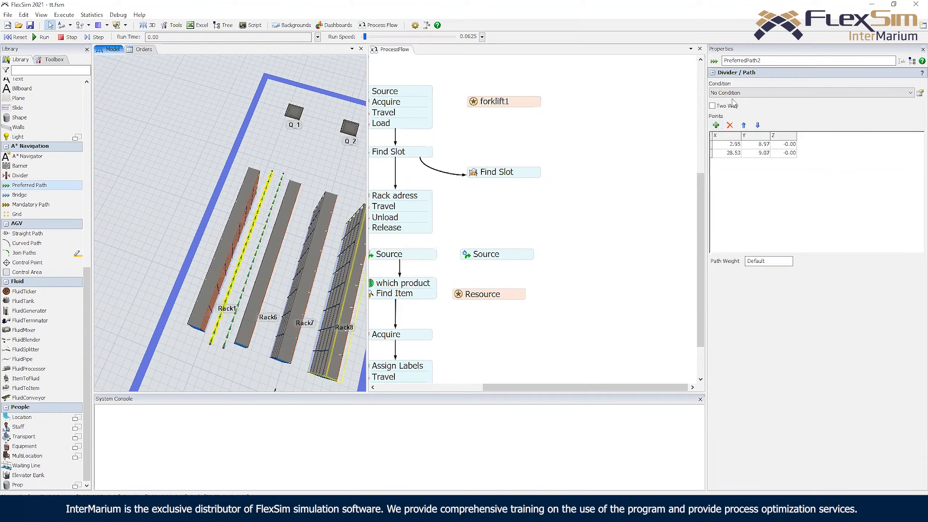
pyautogui.moveTo(274, 176)
pyautogui.mouseDown()
pyautogui.moveTo(176, 339)
pyautogui.moveTo(214, 339)
pyautogui.moveTo(275, 169)
pyautogui.mouseUp()
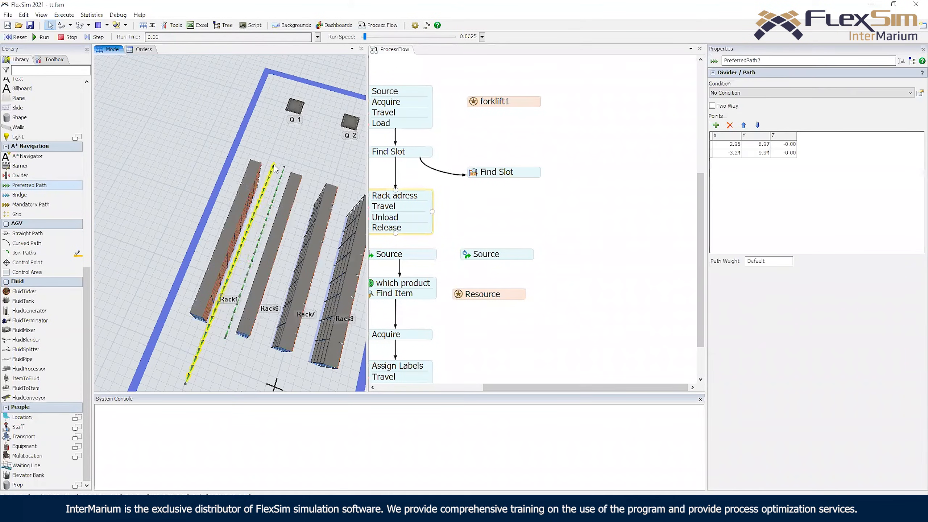
pyautogui.moveTo(214, 354); pyautogui.dragTo(215, 296)
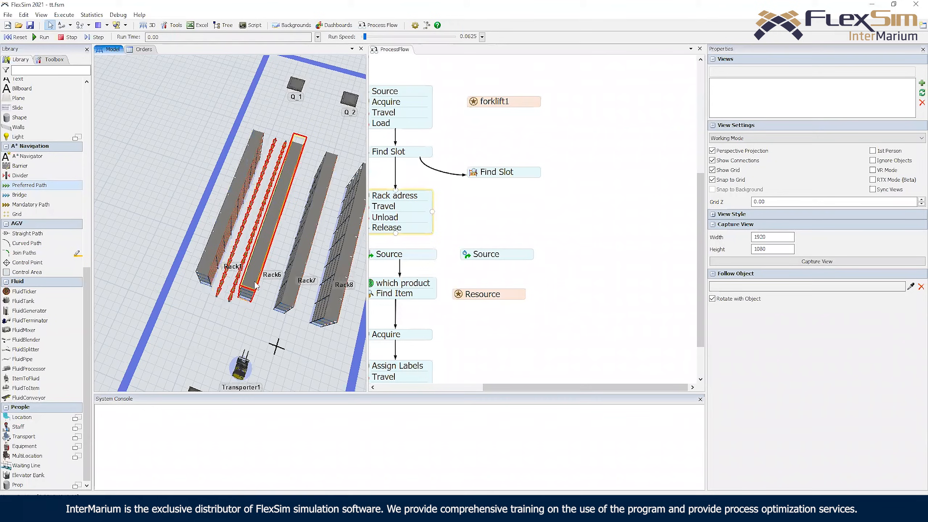
# Select only the two preferred paths, without Rack6, and copy the pair into the aisle between Rack6 and Rack7
pyautogui.keyDown('shift'); pyautogui.click(255, 282); pyautogui.keyUp('shift')
pyautogui.click(233, 293)
pyautogui.click(243, 316)
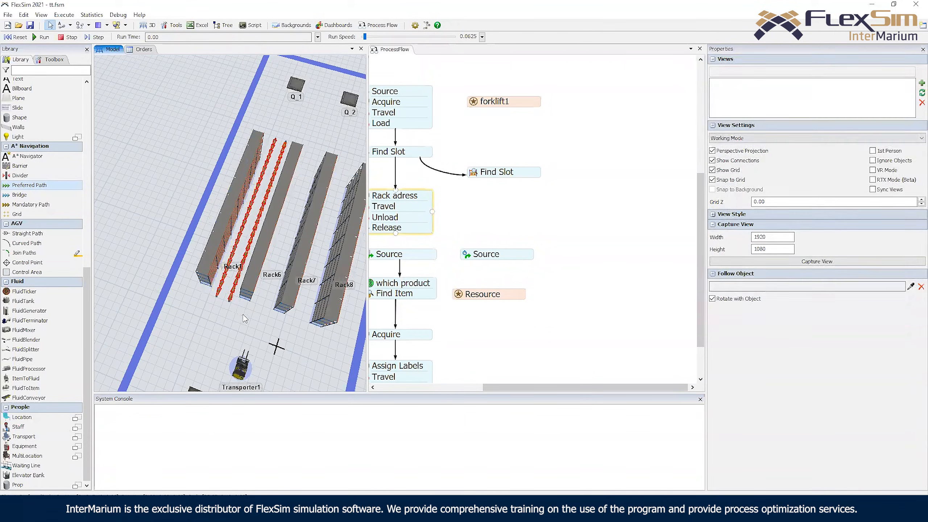
pyautogui.click(232, 300)
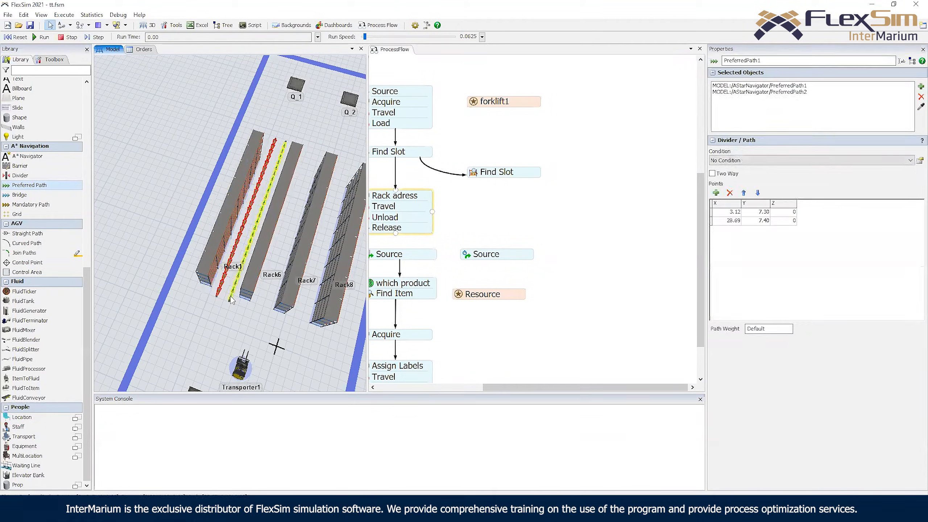
pyautogui.hotkey('ctrl', 'c')
pyautogui.hotkey('ctrl', 'v')
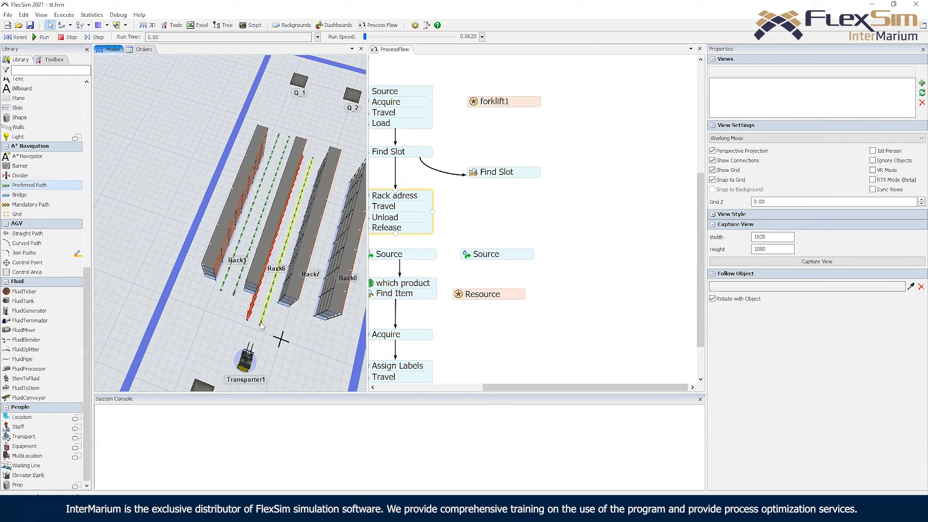
pyautogui.moveTo(268, 317); pyautogui.dragTo(270, 307)
# Paste another pair of preferred paths, move it into the aisle between Rack7 and Rack8, and clear the selection
pyautogui.moveTo(288, 323); pyautogui.dragTo(244, 308)
pyautogui.hotkey('ctrl', 'v')
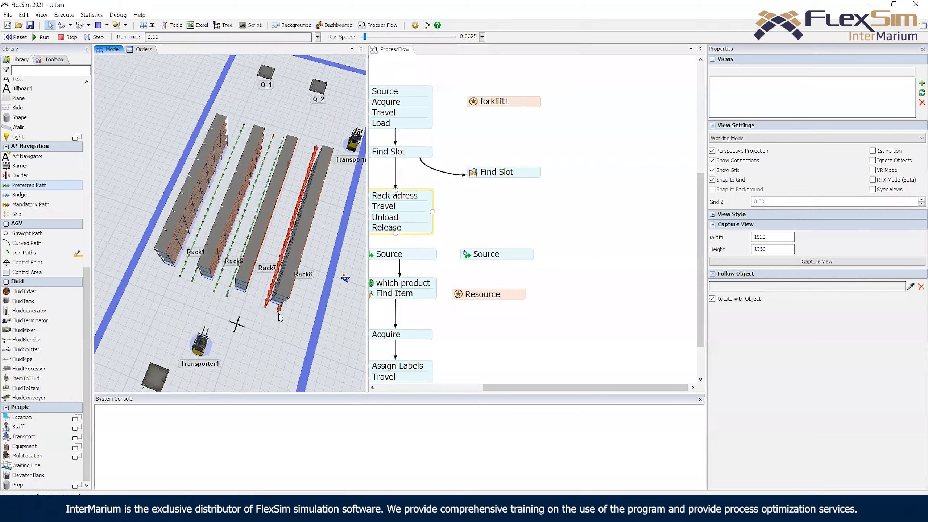
pyautogui.click(277, 315)
pyautogui.moveTo(266, 305); pyautogui.dragTo(248, 303)
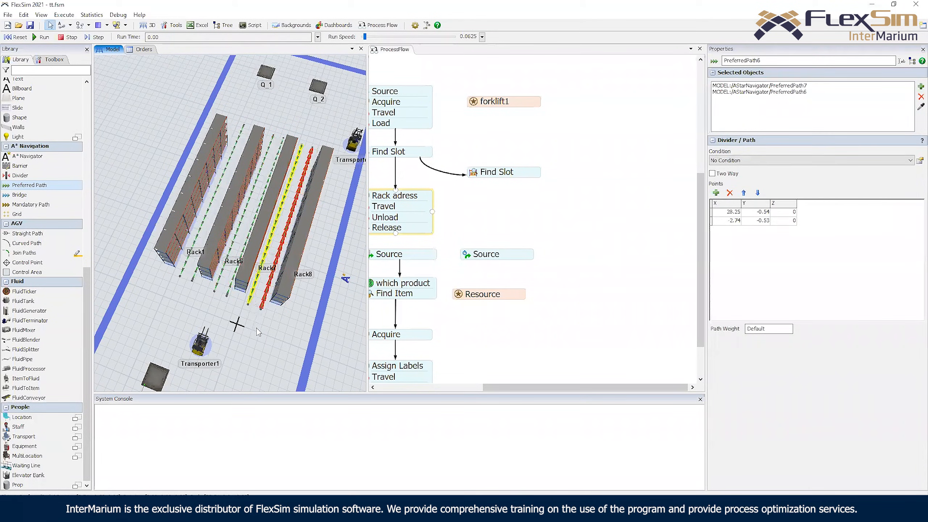
pyautogui.click(260, 330)
# Run the simulation at a run speed of 15.99 and observe how the forklifts travel along the preferred paths between the racks
pyautogui.moveTo(265, 331); pyautogui.dragTo(177, 293, button='right')
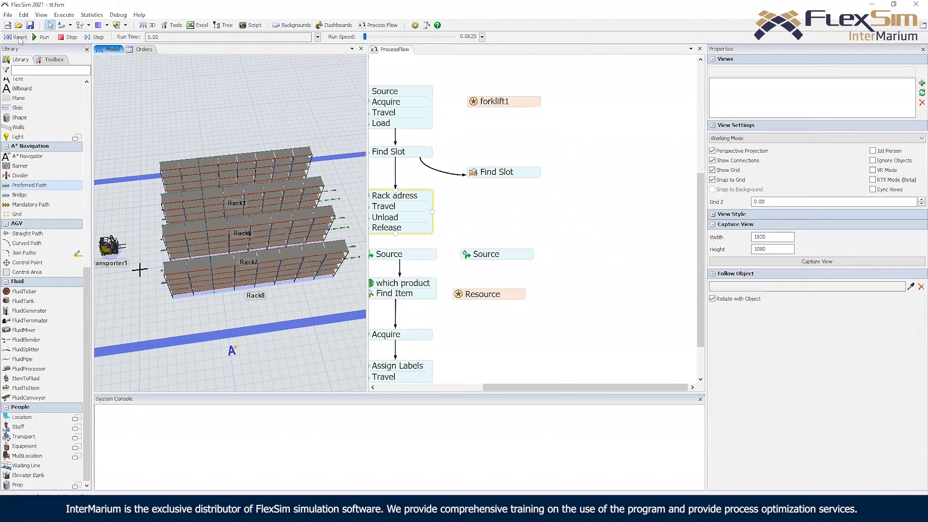
pyautogui.moveTo(146, 78); pyautogui.dragTo(330, 106, button='right')
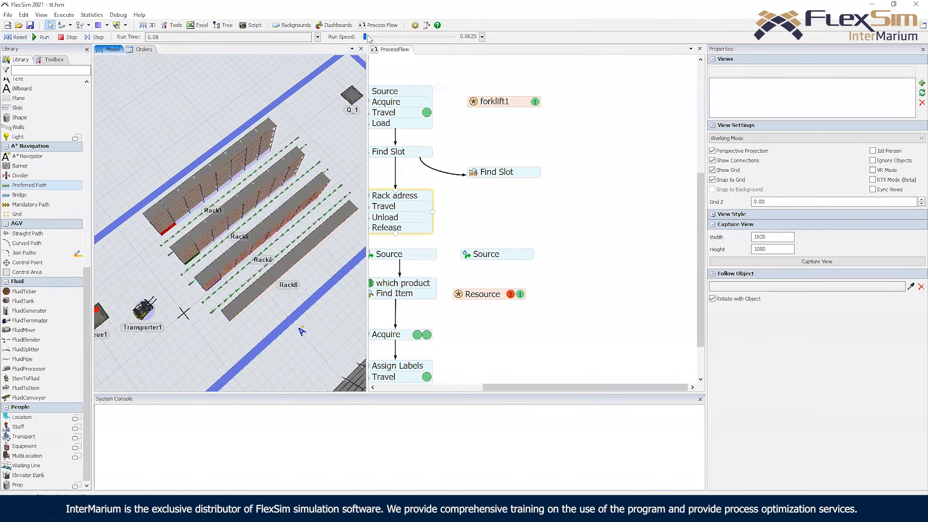
pyautogui.moveTo(368, 37); pyautogui.dragTo(372, 37)
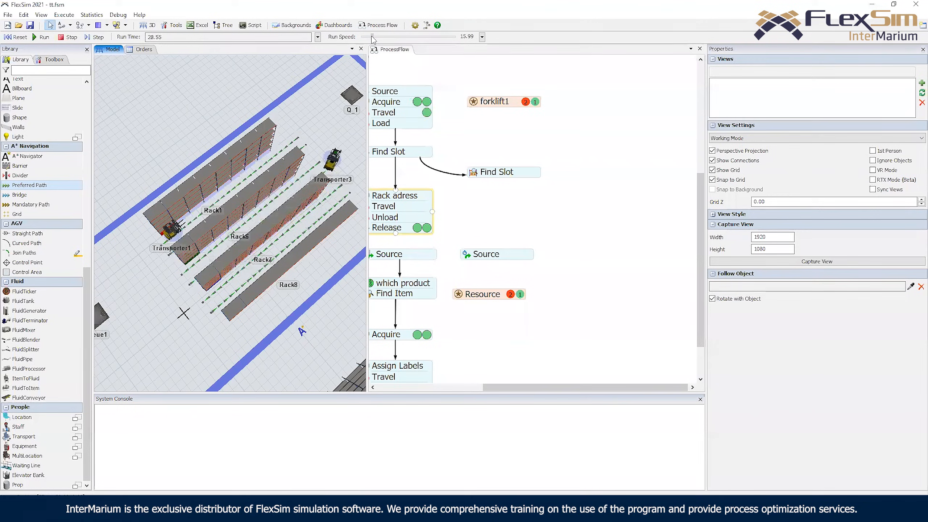
pyautogui.moveTo(292, 159); pyautogui.dragTo(355, 160, button='right')
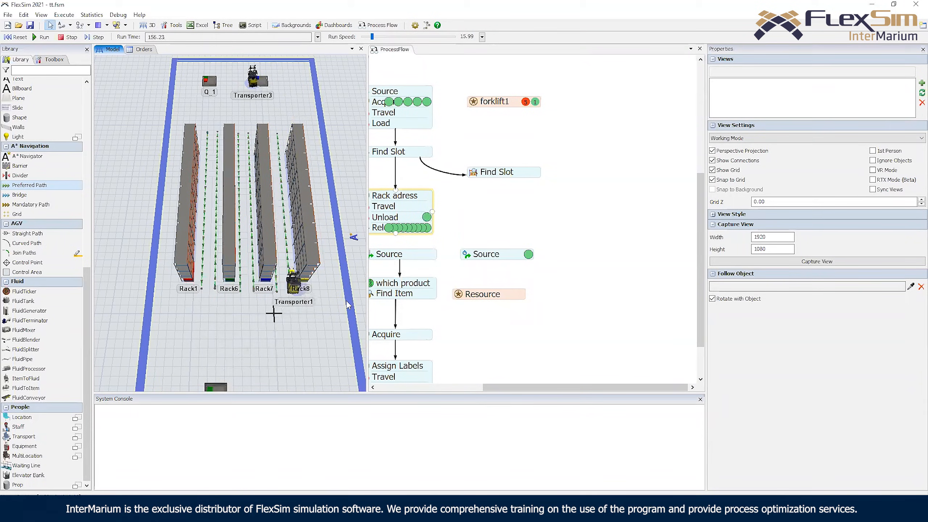
pyautogui.moveTo(292, 335); pyautogui.dragTo(300, 227, button='right')
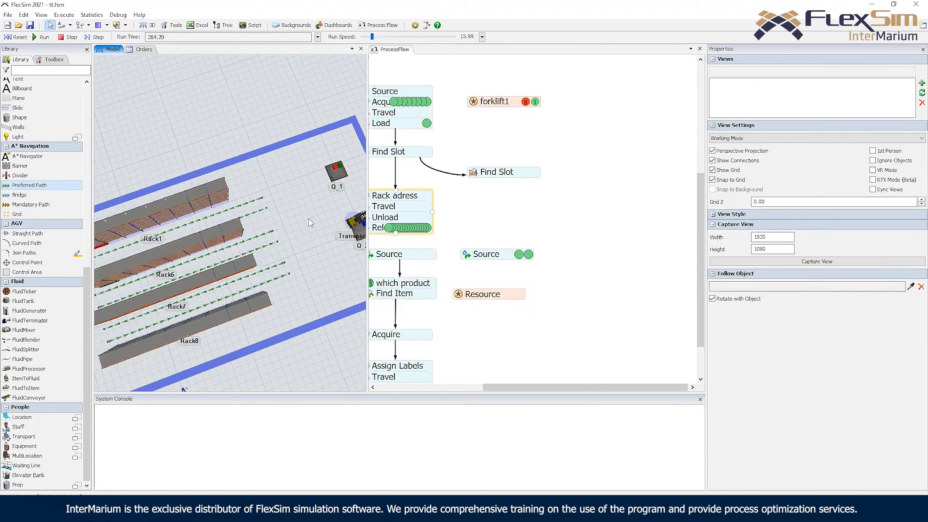
pyautogui.moveTo(297, 228); pyautogui.dragTo(304, 195)
# Review the settings of the Find Slot activity after Load and the Find Slot activity that precedes Move Object
pyautogui.click(434, 188)
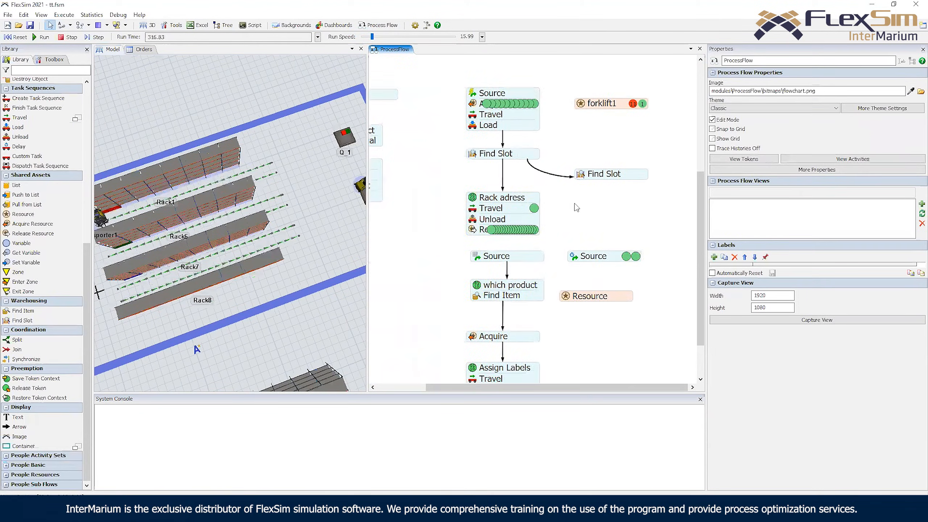
pyautogui.doubleClick(484, 153)
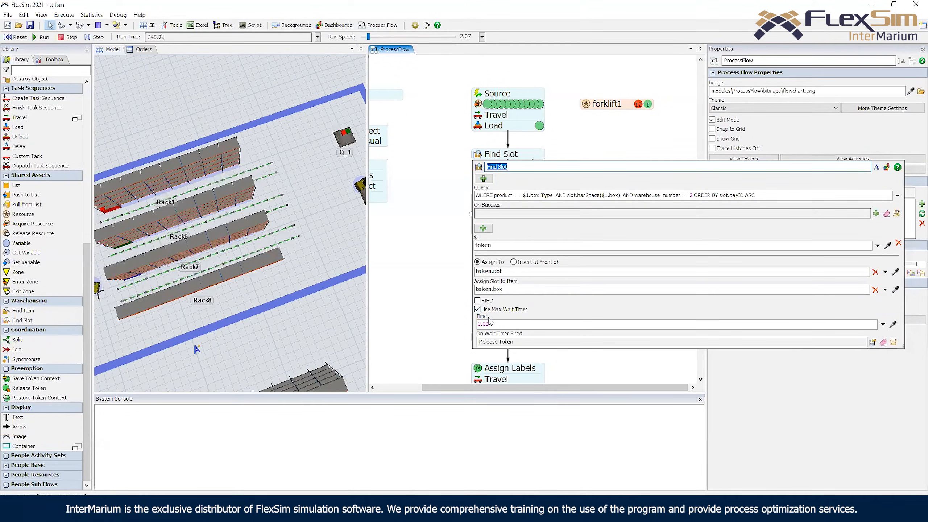
pyautogui.click(587, 135)
pyautogui.moveTo(444, 168); pyautogui.dragTo(581, 167)
pyautogui.click(638, 176)
pyautogui.click(490, 162)
pyautogui.doubleClick(471, 173)
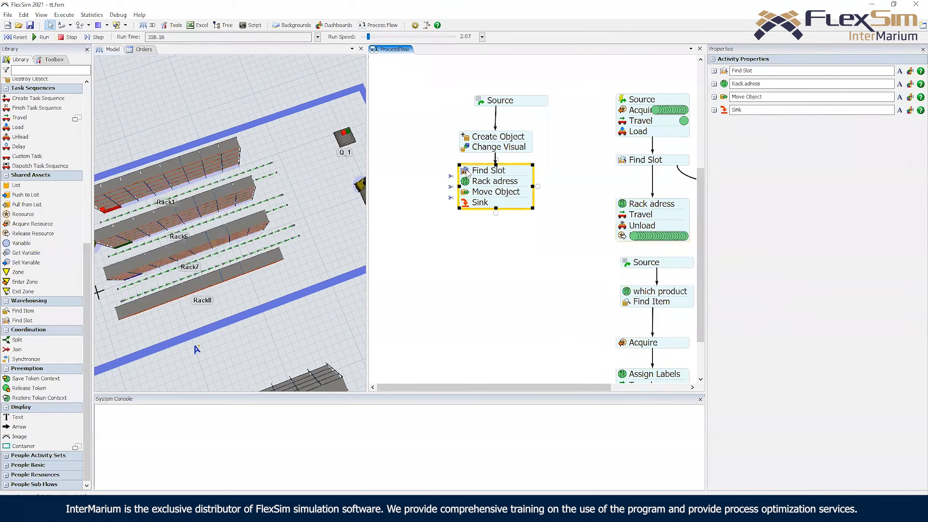
pyautogui.click(574, 164)
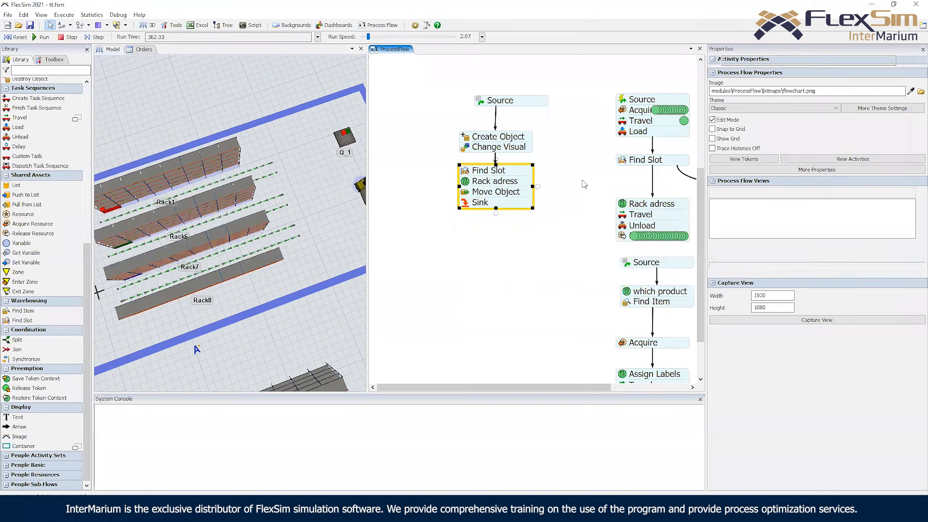
# Review the query and the Mark Item as Outbound option of the Find Item activity in the order-picking flow
pyautogui.moveTo(580, 269); pyautogui.dragTo(547, 173)
pyautogui.moveTo(535, 306); pyautogui.dragTo(480, 225)
pyautogui.scroll(-1, 480, 226)
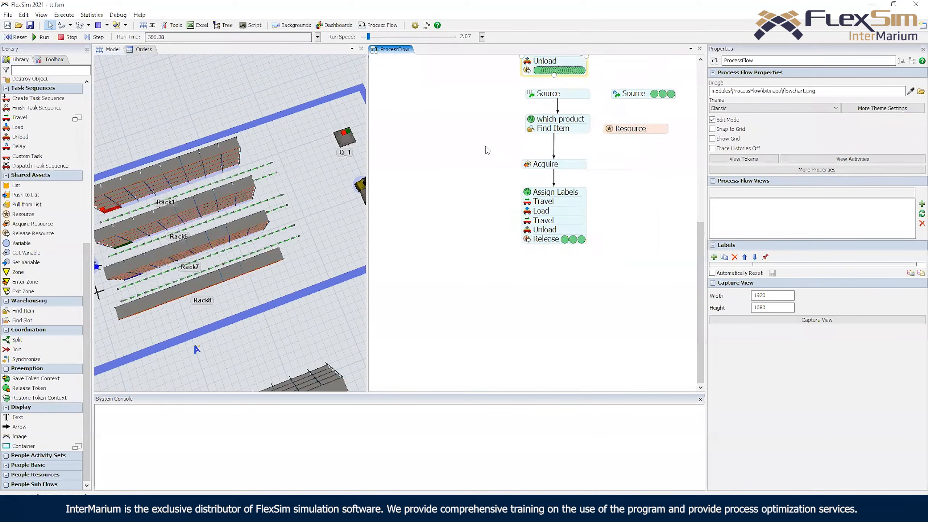
pyautogui.moveTo(486, 147); pyautogui.dragTo(480, 213)
pyautogui.click(527, 197)
pyautogui.doubleClick(523, 198)
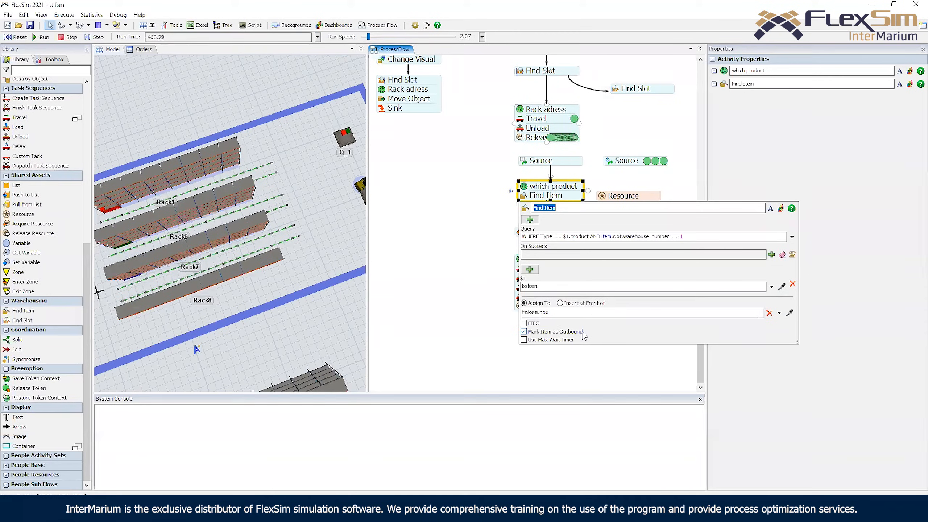
pyautogui.click(464, 188)
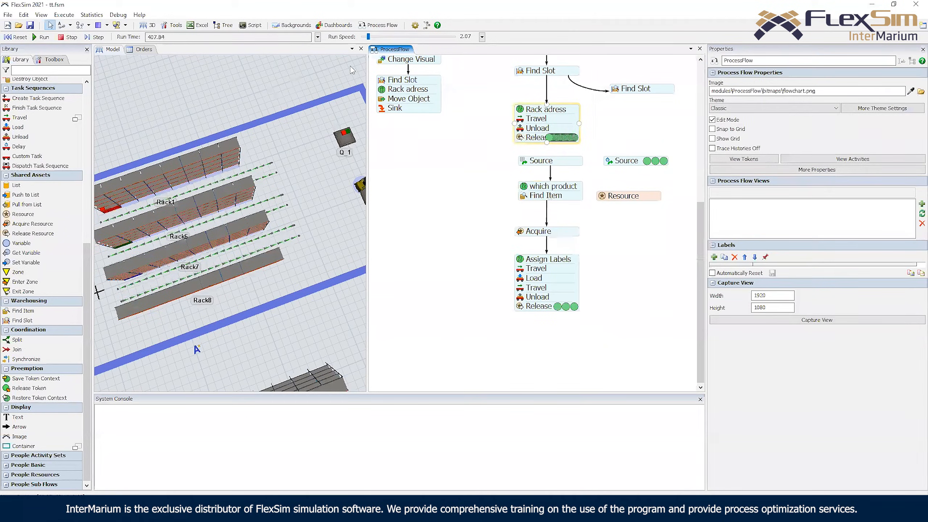
# Set Product to 1 in rows 2 and 3 of the Orders table and reset the model
pyautogui.click(140, 49)
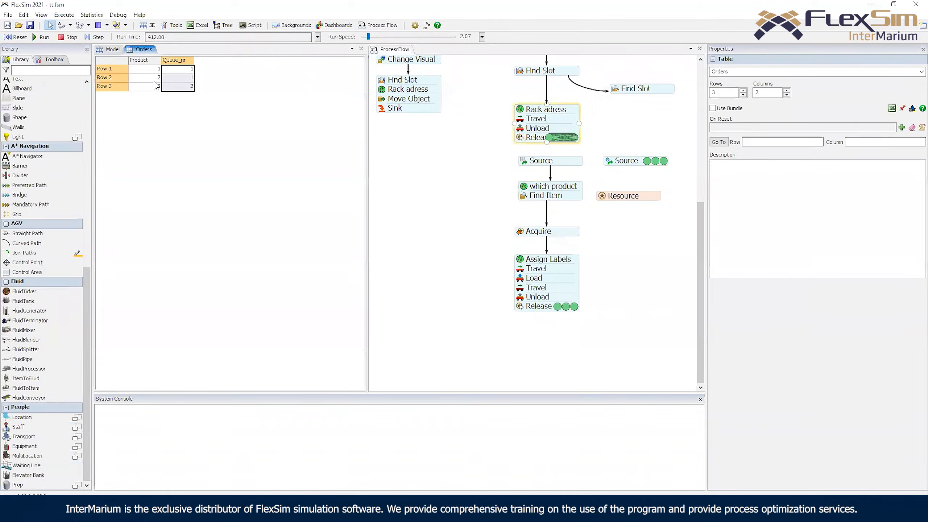
pyautogui.click(155, 81)
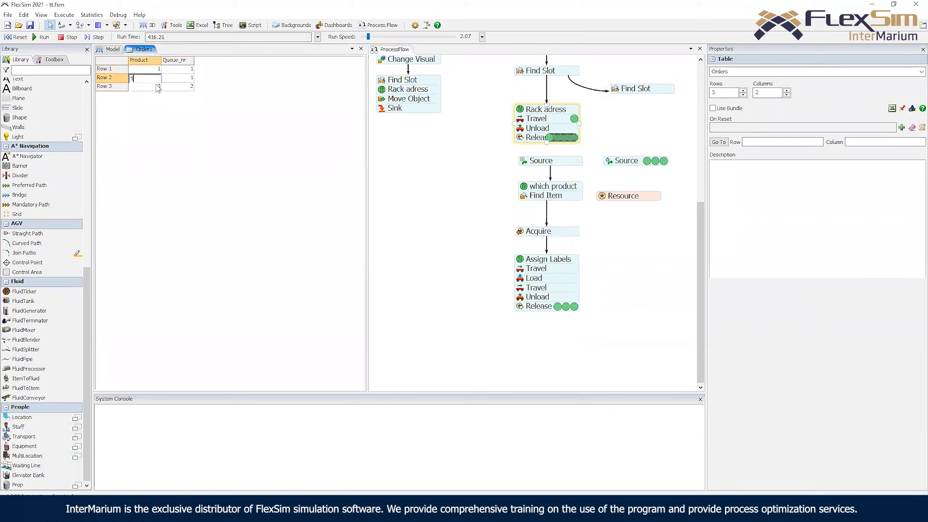
pyautogui.click(108, 49)
pyautogui.click(15, 37)
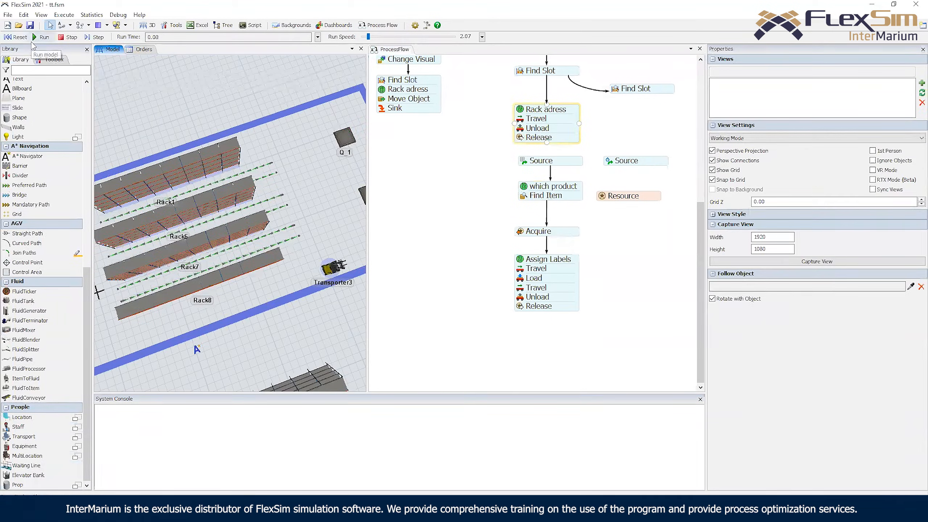
# Run the simulation briefly, stop it, and check the Find Item activity's settings
pyautogui.click(42, 37)
pyautogui.click(68, 37)
pyautogui.click(601, 252)
pyautogui.scroll(2, 555, 210)
pyautogui.click(496, 181)
pyautogui.doubleClick(497, 181)
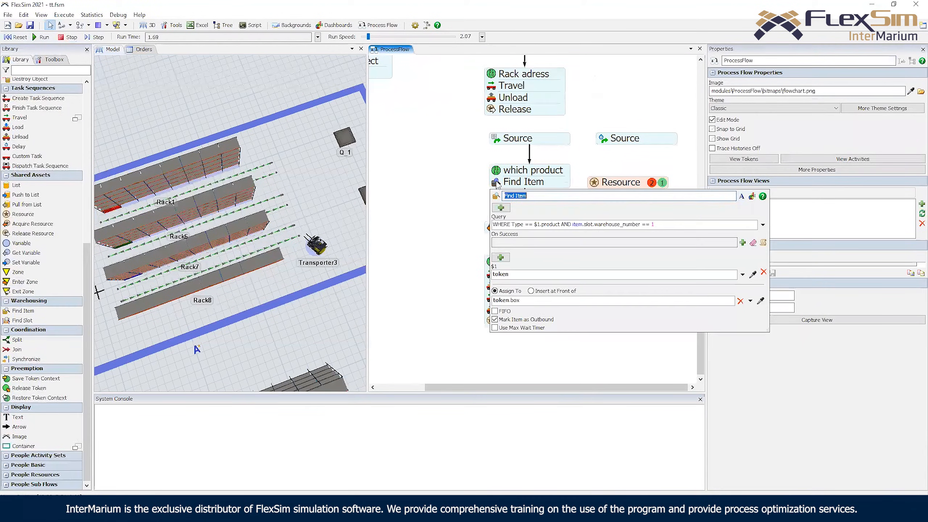
pyautogui.click(571, 166)
# Compare the box labels of the tokens in Acquire and Travel, and recheck the outbound option in Find Item
pyautogui.click(560, 227)
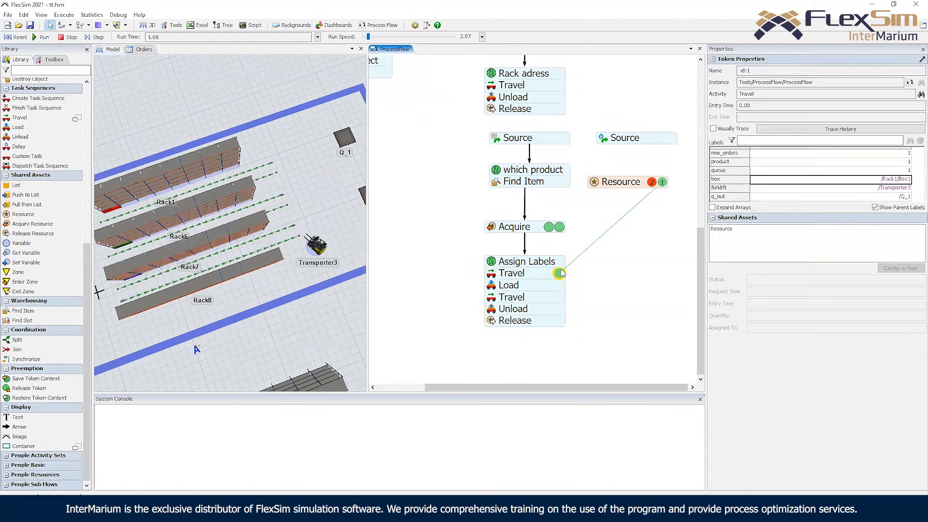
pyautogui.click(560, 228)
pyautogui.click(553, 226)
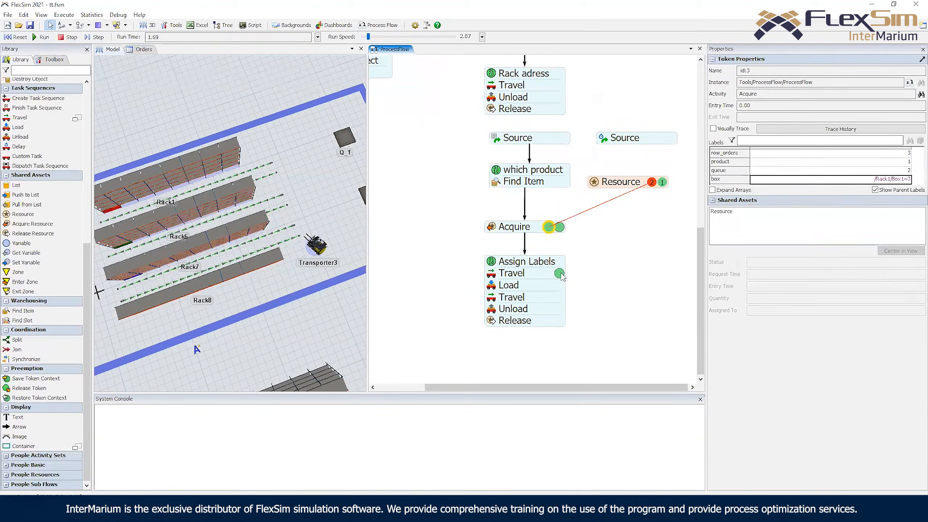
pyautogui.click(559, 273)
pyautogui.click(560, 227)
pyautogui.click(549, 228)
pyautogui.doubleClick(496, 182)
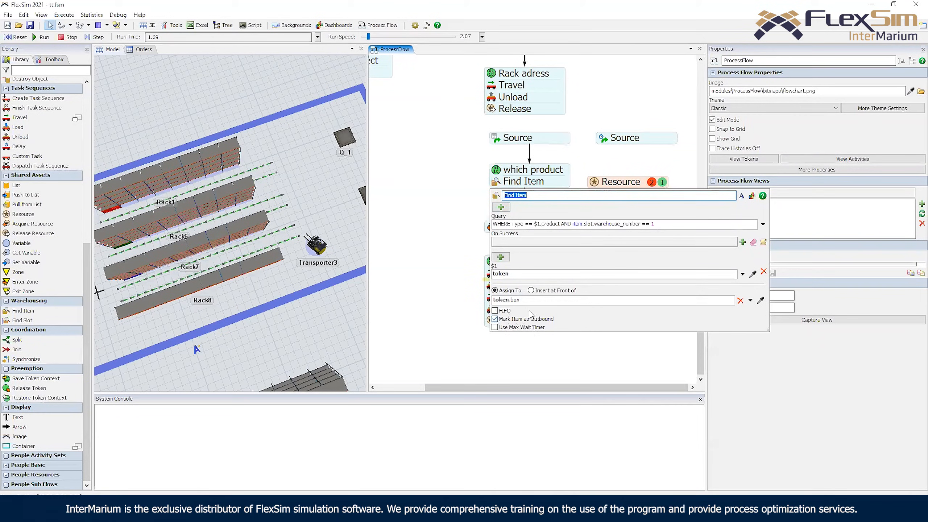
pyautogui.click(471, 199)
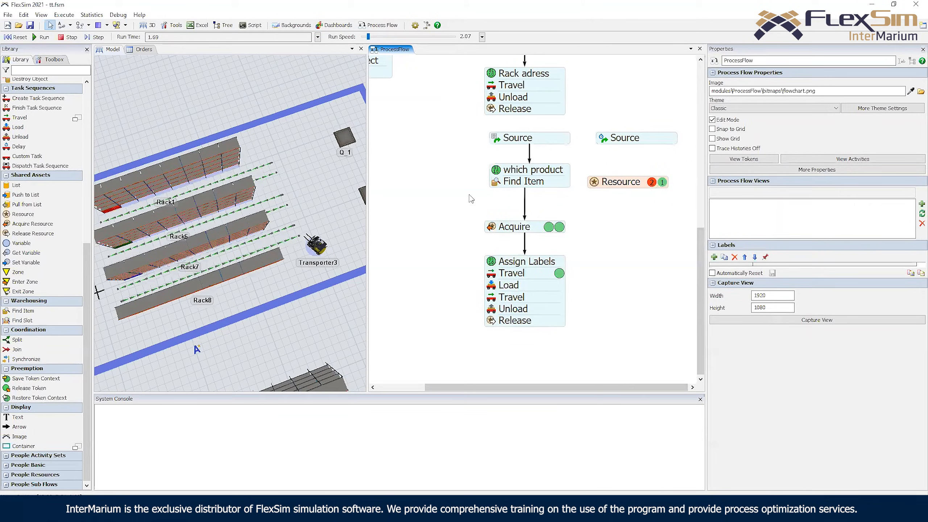
# Examine the boxes stored at the ends of the racks in the 3D view, close to Rack1 and Rack6
pyautogui.moveTo(316, 190); pyautogui.dragTo(309, 183, button='right')
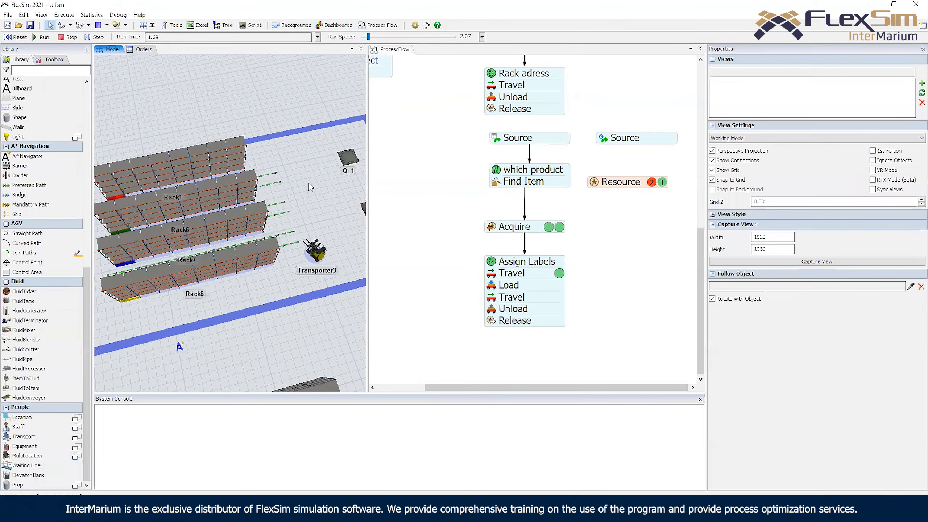
pyautogui.moveTo(307, 183); pyautogui.dragTo(369, 172)
pyautogui.moveTo(184, 298); pyautogui.dragTo(206, 305, button='right')
pyautogui.rightClick(225, 311)
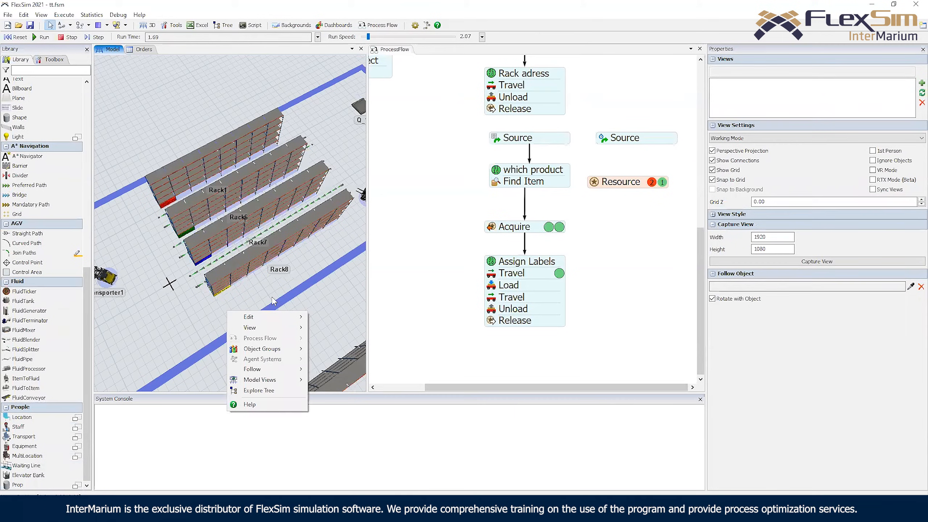
pyautogui.click(548, 206)
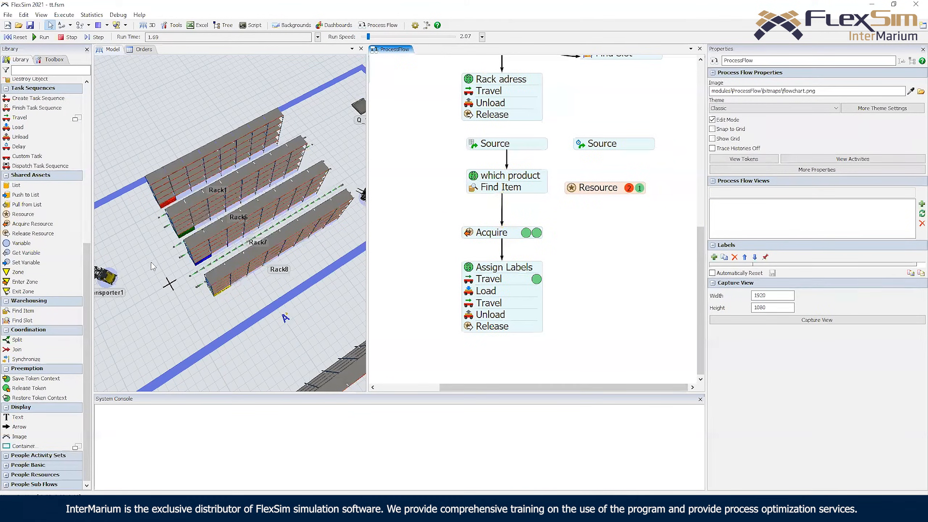
pyautogui.scroll(5, 153, 266)
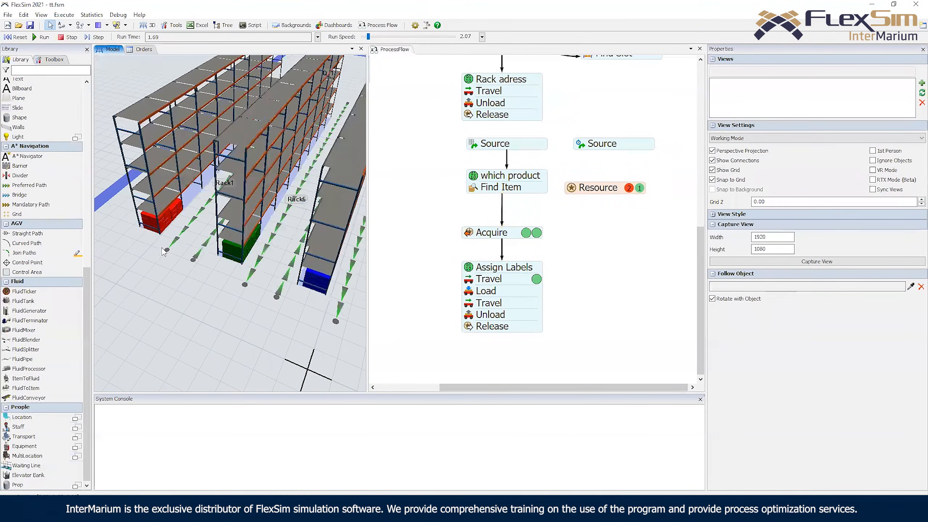
# Reset the model and add a Source in the empty floor area beyond the existing racks
pyautogui.scroll(2, 164, 251)
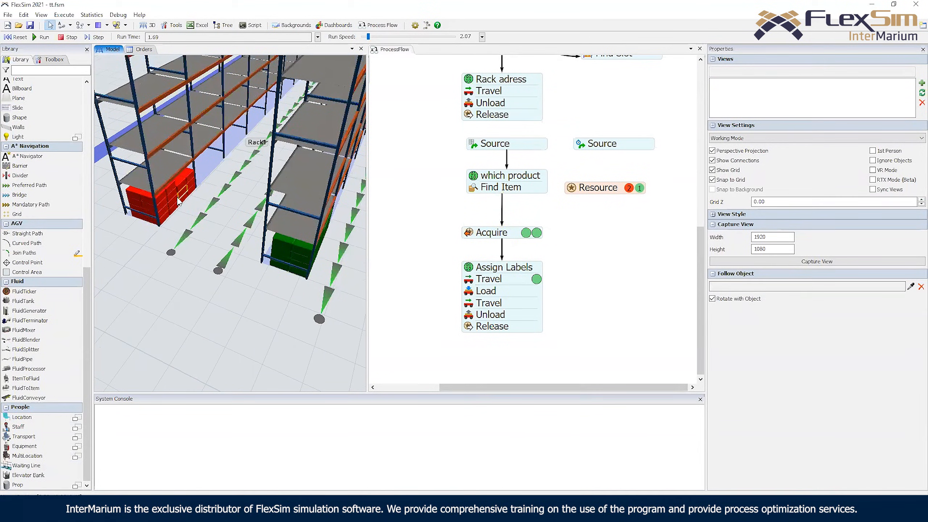
pyautogui.scroll(-8, 190, 293)
pyautogui.moveTo(221, 267); pyautogui.dragTo(224, 271, button='right')
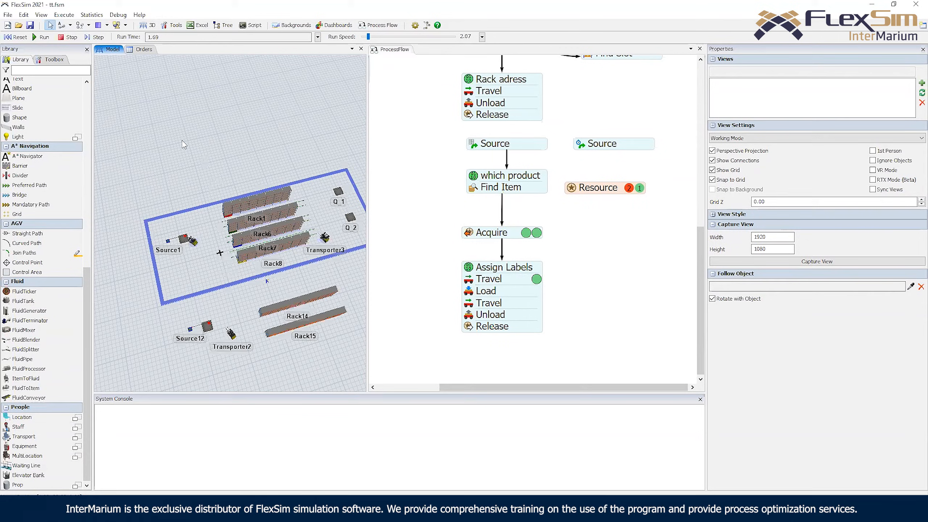
pyautogui.click(15, 37)
pyautogui.scroll(5, 242, 153)
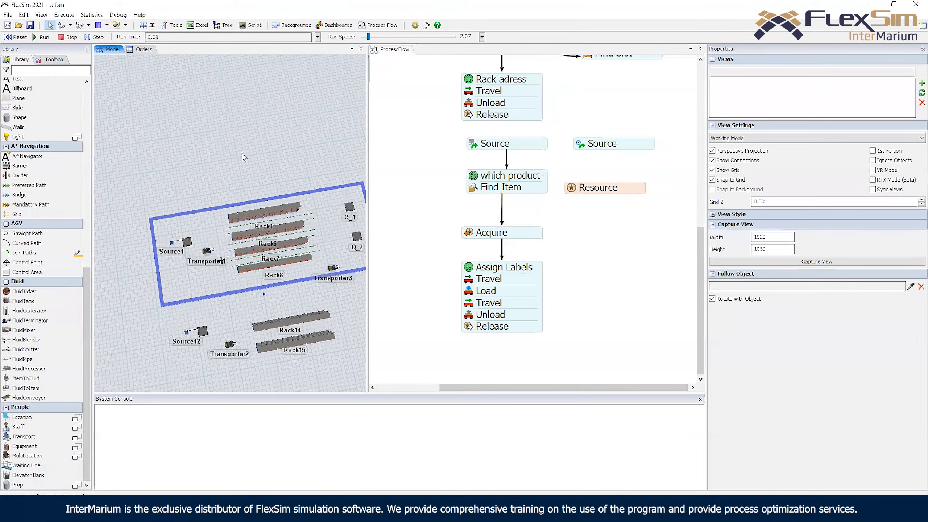
pyautogui.moveTo(222, 182); pyautogui.dragTo(96, 119)
pyautogui.scroll(10, 44, 151)
pyautogui.moveTo(20, 92); pyautogui.dragTo(153, 155)
pyautogui.scroll(3, 172, 141)
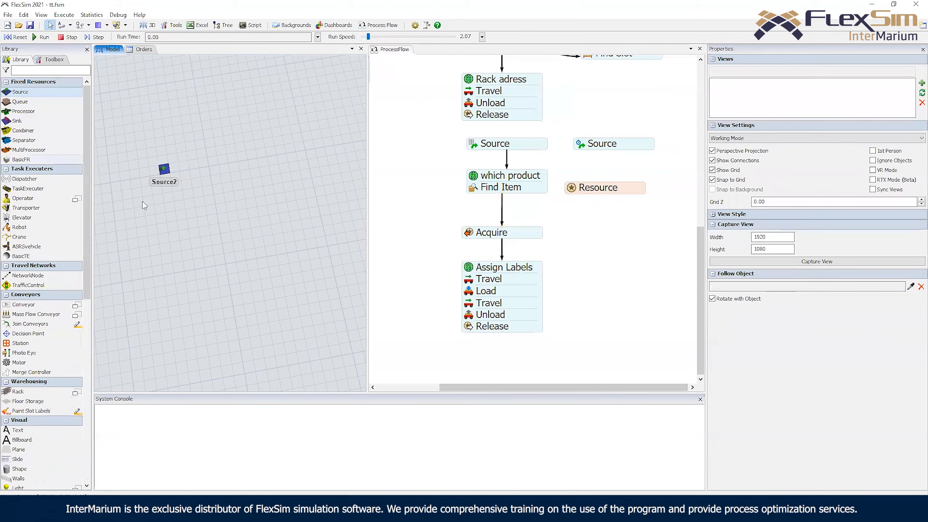
# Add a Rack near the new source and paste a copy of the source beside the original
pyautogui.moveTo(142, 202); pyautogui.dragTo(111, 226, button='right')
pyautogui.moveTo(36, 390); pyautogui.dragTo(170, 131)
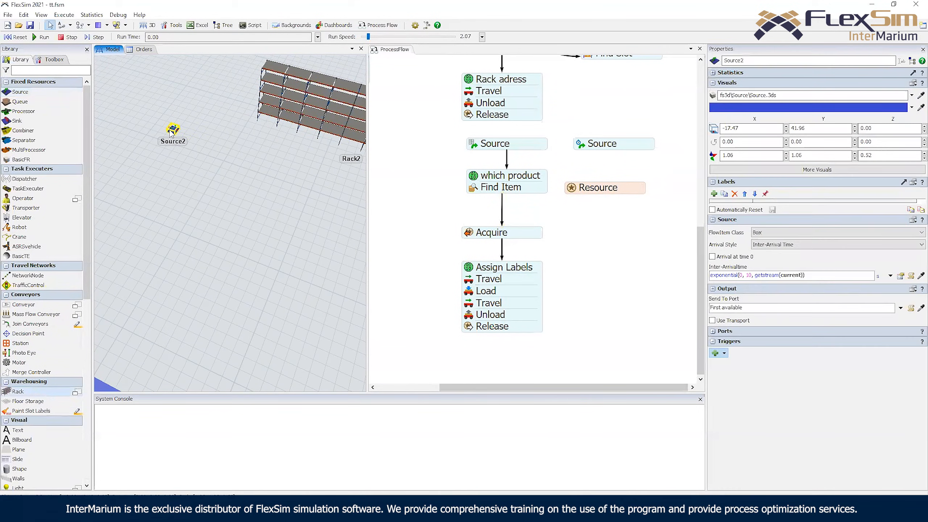
pyautogui.hotkey('ctrl', 'v')
# Set the FlowItem class of Source2 to Pallet
pyautogui.click(782, 236)
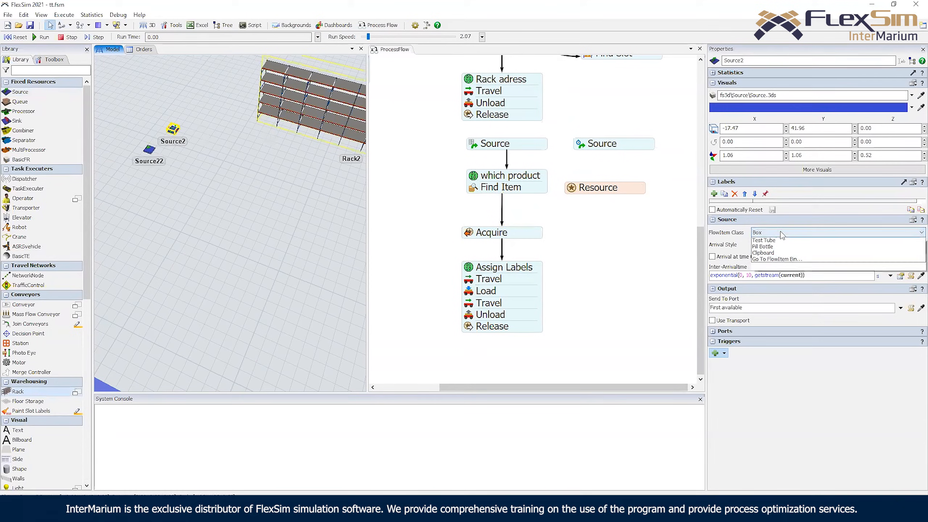
pyautogui.click(778, 277)
pyautogui.click(296, 212)
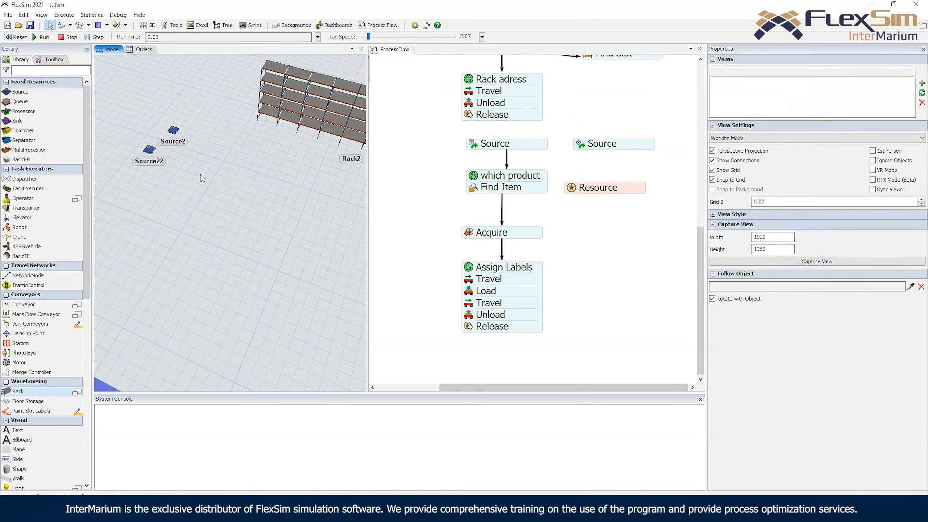
# Add a Combiner beside the two sources, connecting Source2 and then Source22 to it and its output to Rack2
pyautogui.moveTo(200, 176); pyautogui.dragTo(220, 193)
pyautogui.moveTo(167, 166); pyautogui.dragTo(174, 167)
pyautogui.moveTo(197, 173); pyautogui.dragTo(204, 178, button='right')
pyautogui.scroll(3, 201, 183)
pyautogui.click(156, 207)
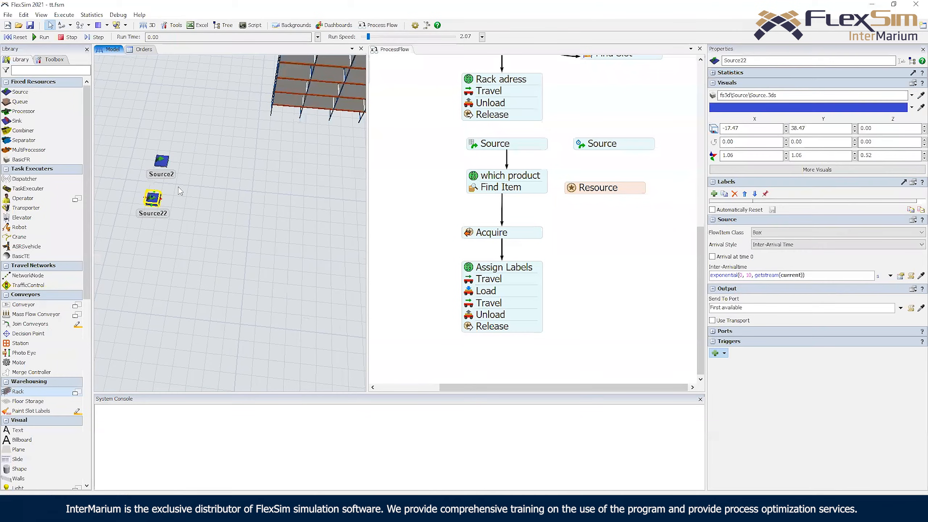
pyautogui.moveTo(28, 128); pyautogui.dragTo(222, 217)
pyautogui.press('a')
pyautogui.moveTo(161, 162); pyautogui.dragTo(213, 212)
pyautogui.moveTo(154, 200); pyautogui.dragTo(221, 218)
pyautogui.moveTo(230, 216); pyautogui.dragTo(317, 109)
# Set the Combiner's target quantity to 12 and Source2's arrival style to Arrival Schedule
pyautogui.click(792, 271)
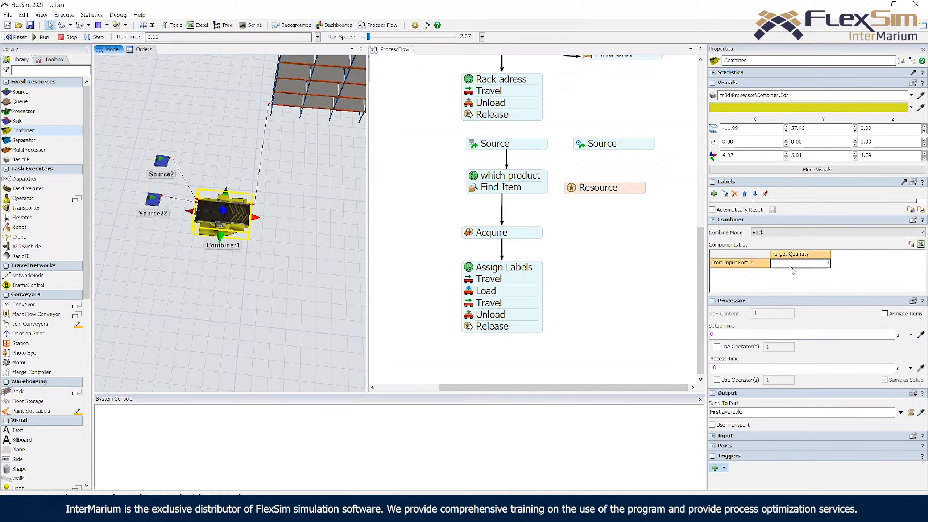
pyautogui.click(168, 164)
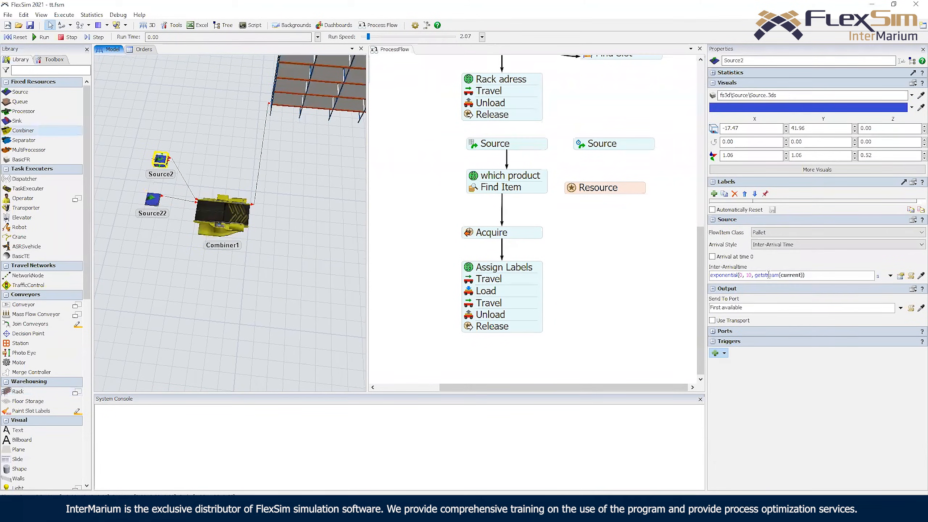
pyautogui.moveTo(806, 275); pyautogui.dragTo(688, 267)
pyautogui.click(713, 257)
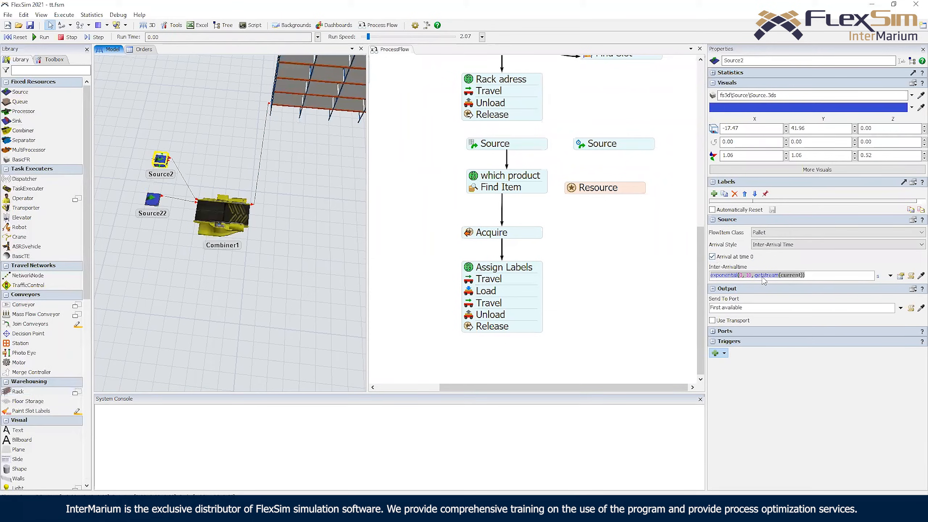
pyautogui.click(809, 234)
pyautogui.click(810, 244)
pyautogui.click(787, 260)
pyautogui.click(277, 159)
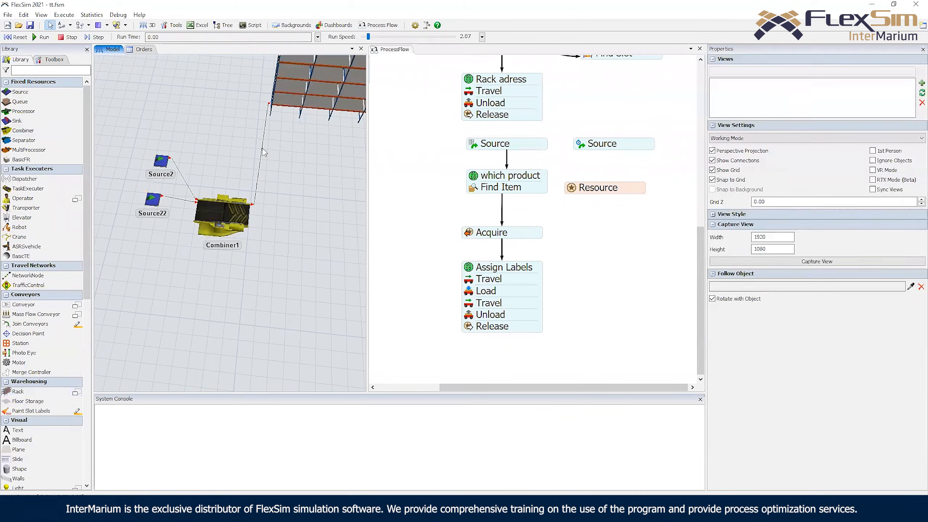
# Run the simulation briefly, reset it, and change Source22's inter-arrival time
pyautogui.click(37, 39)
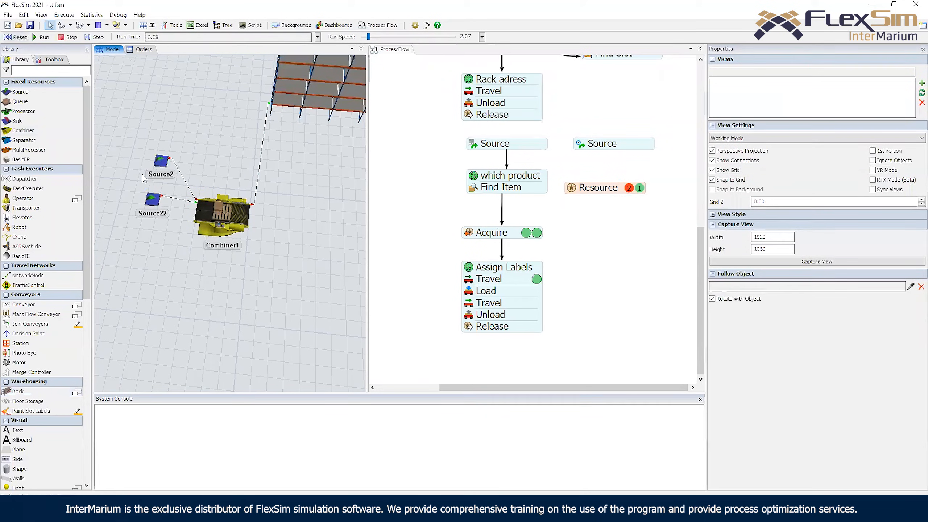
pyautogui.click(152, 199)
pyautogui.click(772, 275)
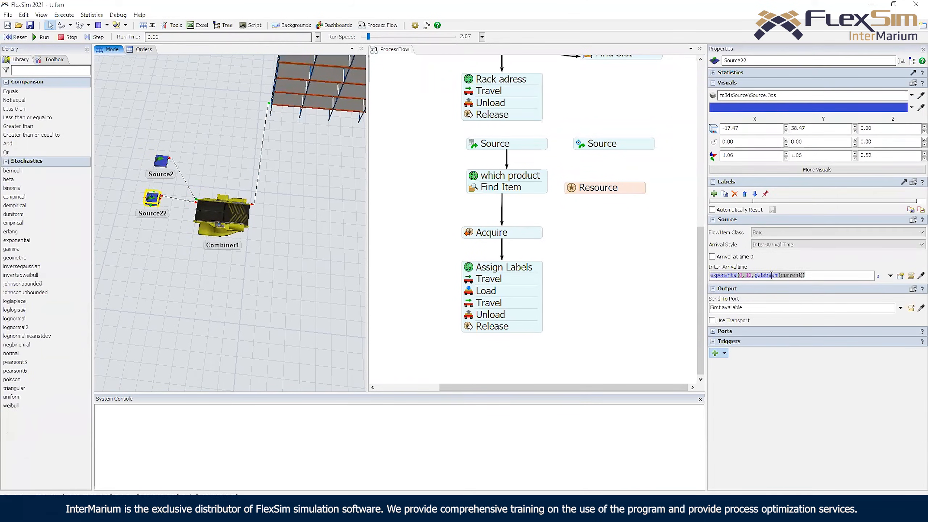
pyautogui.click(303, 150)
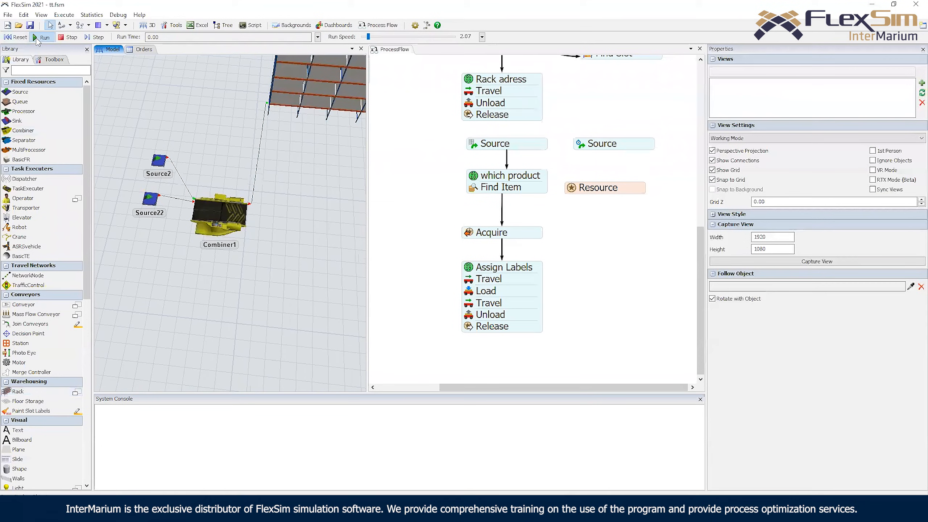
# Run the simulation and change the Combiner's process time
pyautogui.click(38, 37)
pyautogui.moveTo(281, 179); pyautogui.dragTo(294, 168, button='right')
pyautogui.click(243, 215)
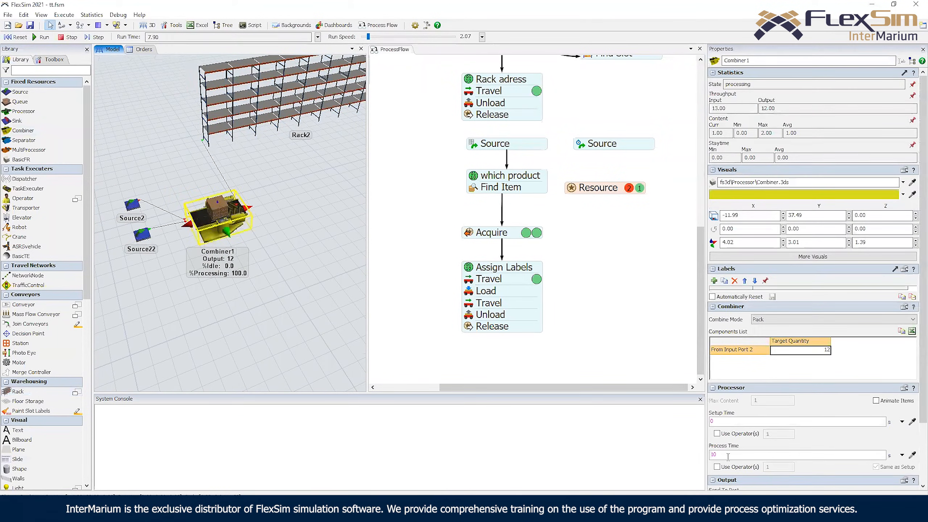
pyautogui.click(263, 172)
# Slow the run speed to 0.0625 and inspect the packed pallet stored at the end of Rack2
pyautogui.moveTo(262, 168); pyautogui.dragTo(272, 193)
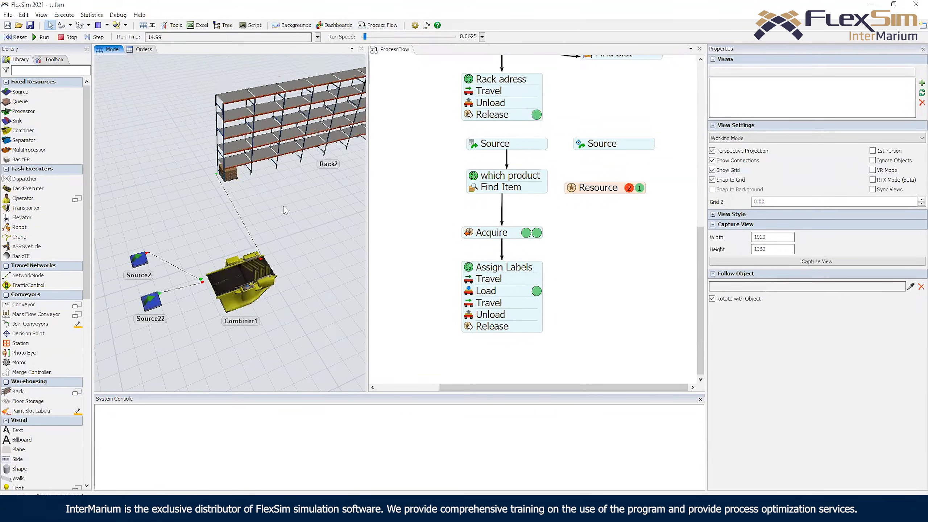
pyautogui.scroll(3, 215, 164)
pyautogui.click(225, 166)
pyautogui.moveTo(228, 194)
pyautogui.mouseDown(button='right')
pyautogui.moveTo(279, 175)
pyautogui.moveTo(234, 194)
pyautogui.mouseUp(button='right')
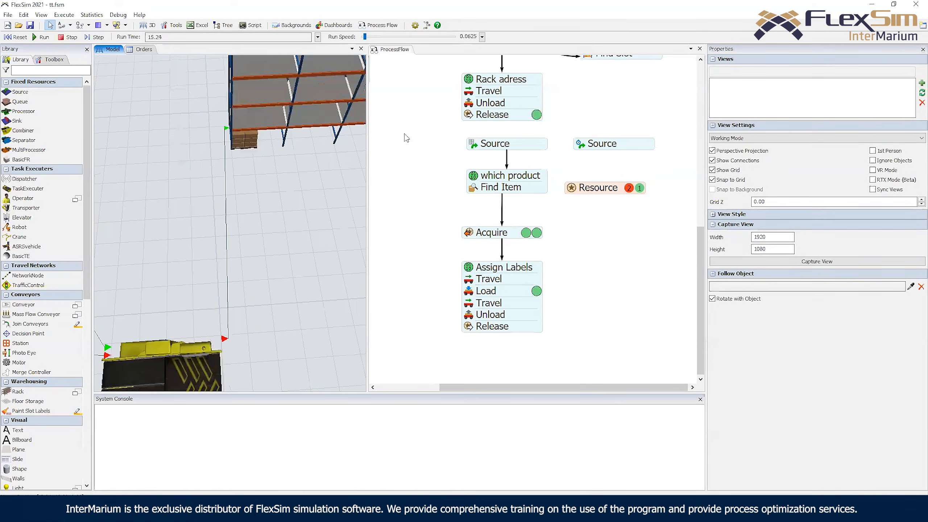
# Add a Schedule Source in the empty area of the process flow beside the existing flows and reset the model
pyautogui.click(422, 164)
pyautogui.scroll(-5, 416, 219)
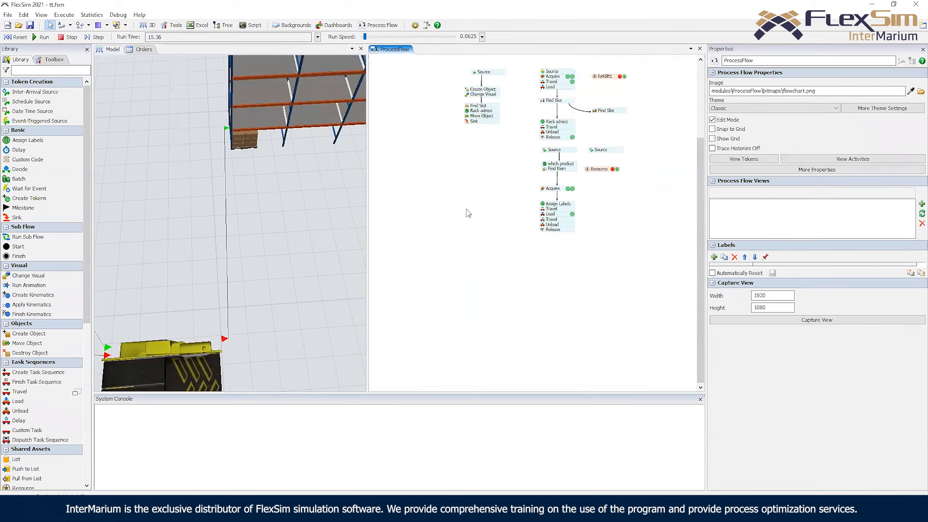
pyautogui.doubleClick(443, 219)
pyautogui.click(473, 144)
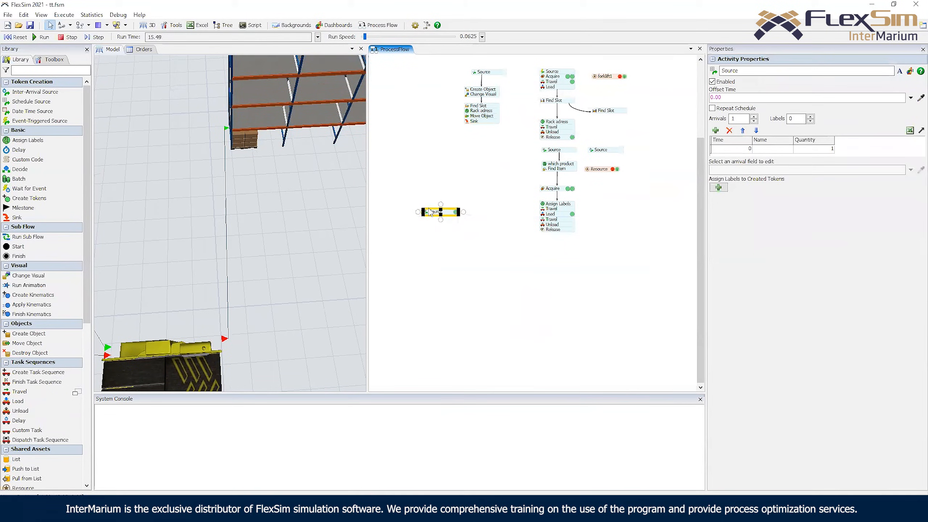
pyautogui.scroll(3, 431, 224)
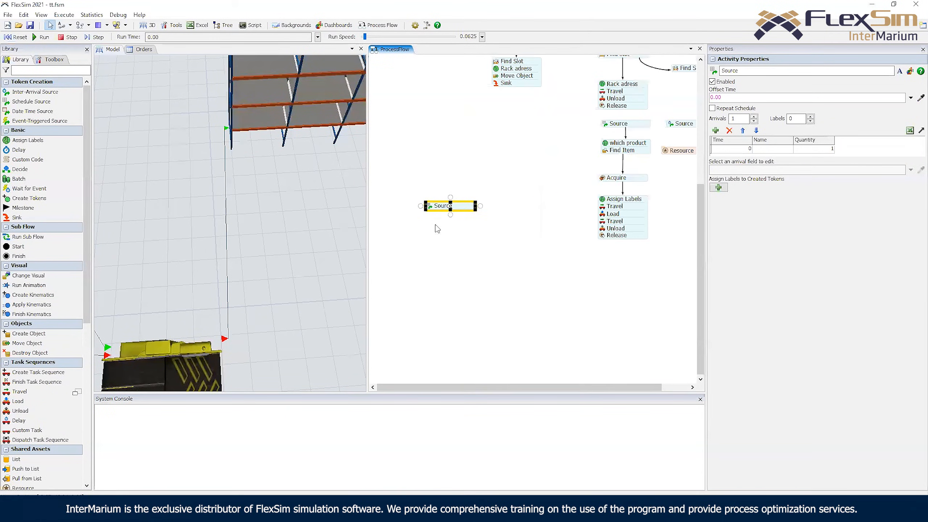
pyautogui.moveTo(445, 206); pyautogui.dragTo(433, 186)
pyautogui.click(423, 206)
pyautogui.doubleClick(423, 206)
# Add a male Operator to the 3D model in front of Rack2
pyautogui.click(269, 207)
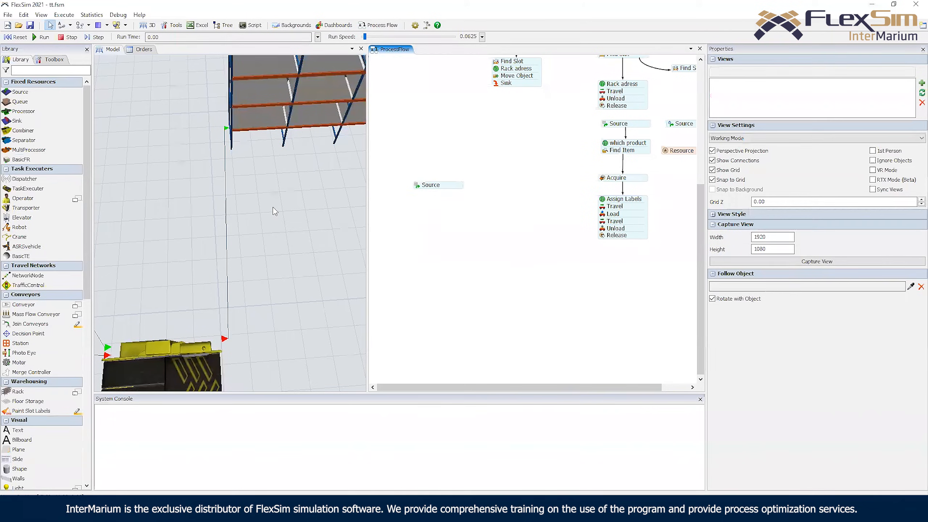
pyautogui.doubleClick(273, 199)
pyautogui.click(357, 261)
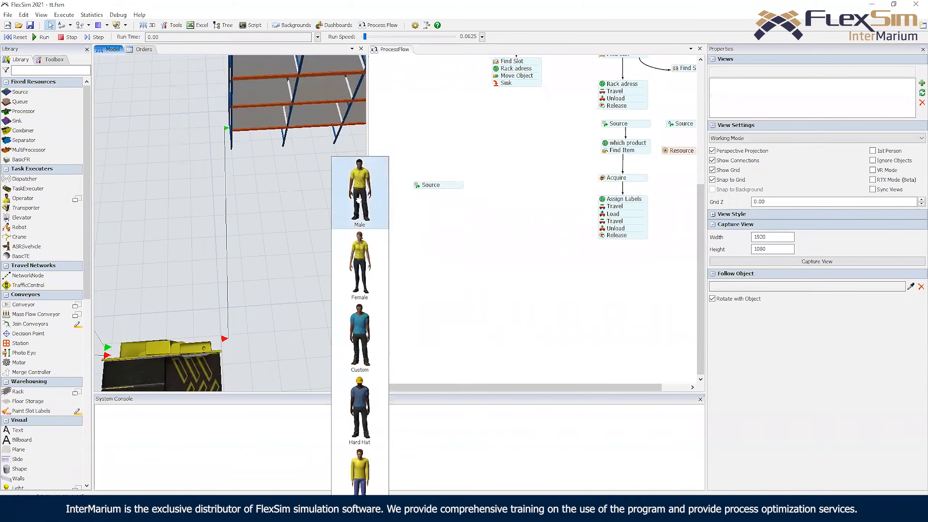
pyautogui.click(360, 196)
# Run the simulation briefly, stop it, and examine Rack2 with the pallet stored near the operator
pyautogui.click(41, 36)
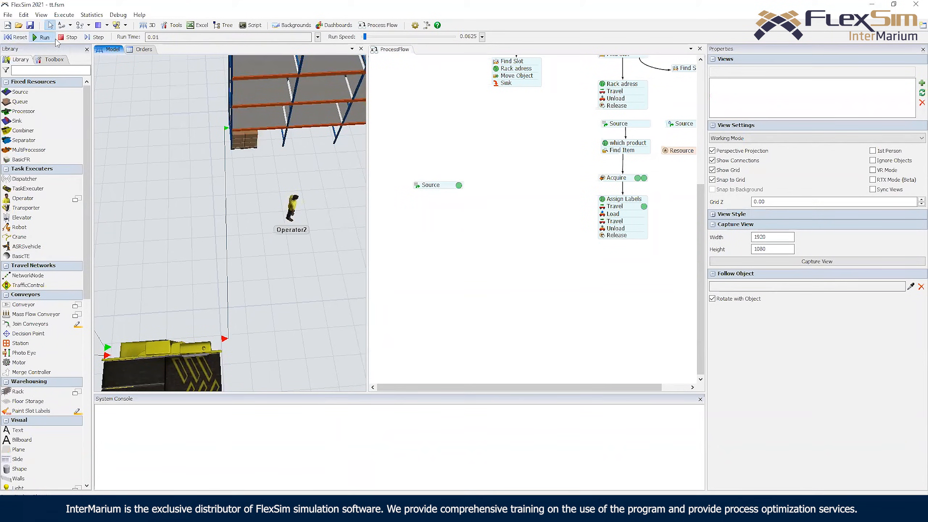
pyautogui.moveTo(274, 183); pyautogui.dragTo(252, 161, button='right')
pyautogui.moveTo(235, 169); pyautogui.dragTo(237, 149)
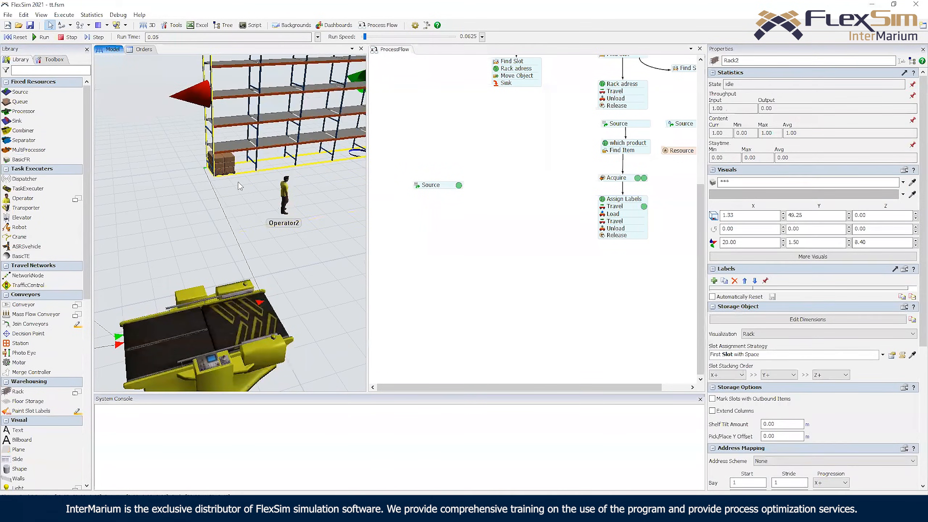
pyautogui.click(239, 186)
pyautogui.moveTo(135, 133); pyautogui.dragTo(164, 191, button='right')
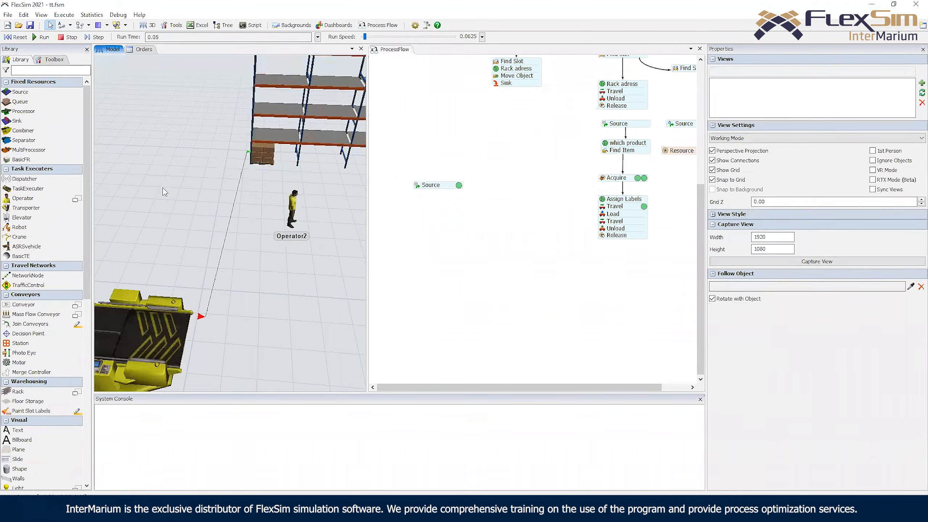
pyautogui.moveTo(164, 191); pyautogui.dragTo(249, 148)
# Add an On Creation trigger to Source2 that sets the item's Type label to 10
pyautogui.click(158, 182)
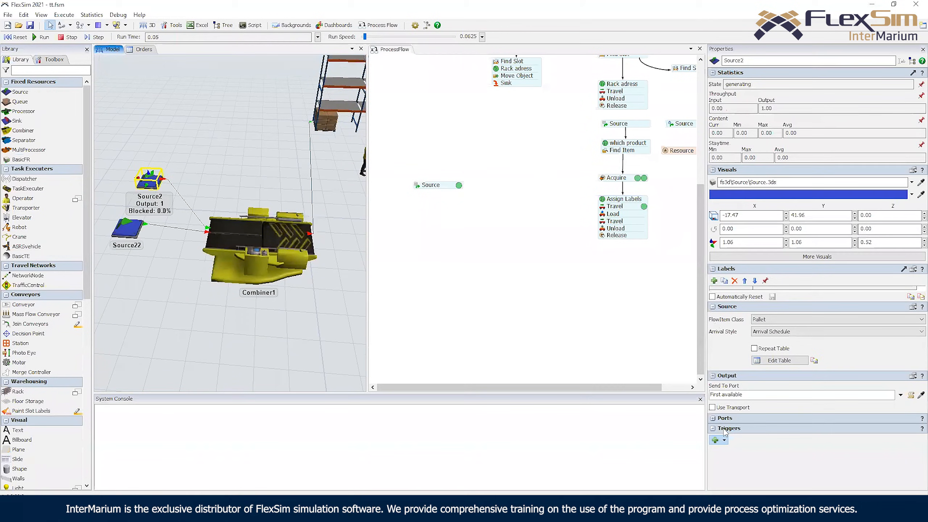
pyautogui.click(724, 440)
pyautogui.click(764, 353)
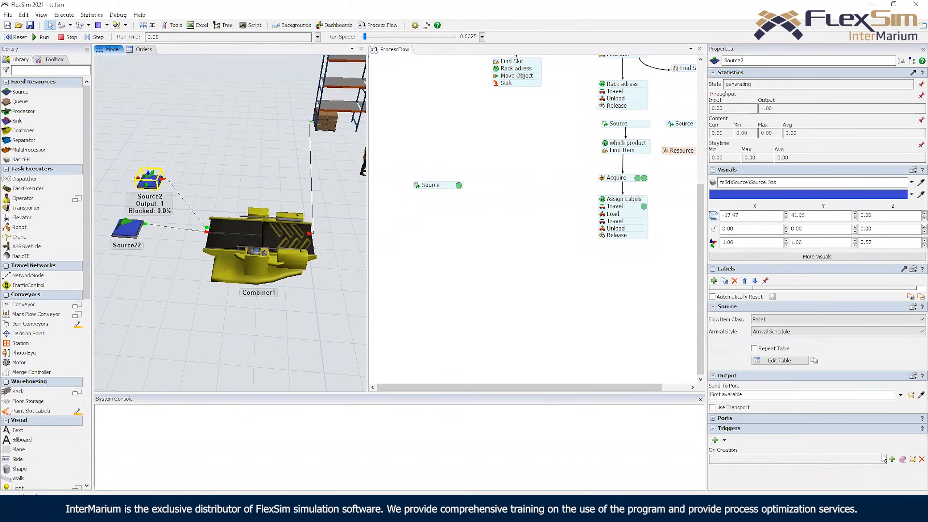
pyautogui.click(892, 459)
pyautogui.moveTo(786, 404)
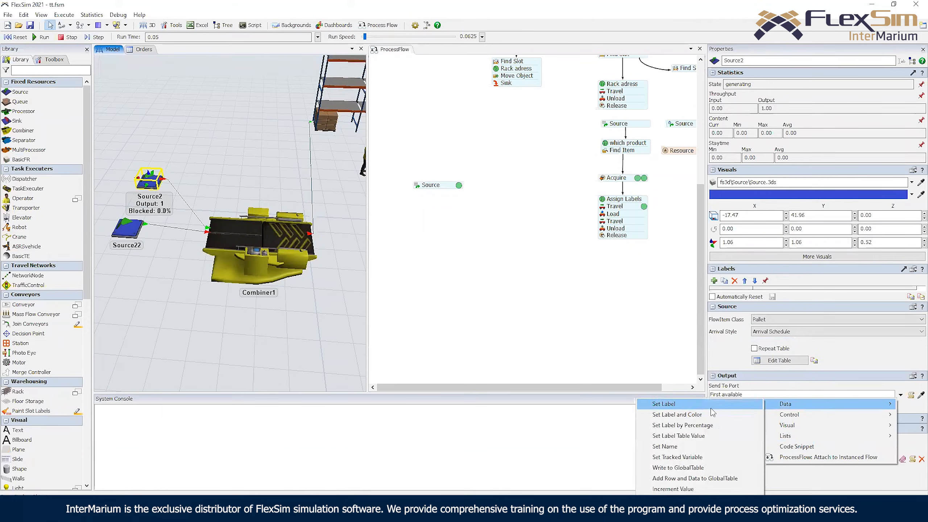
pyautogui.click(680, 404)
pyautogui.moveTo(837, 474); pyautogui.dragTo(737, 472)
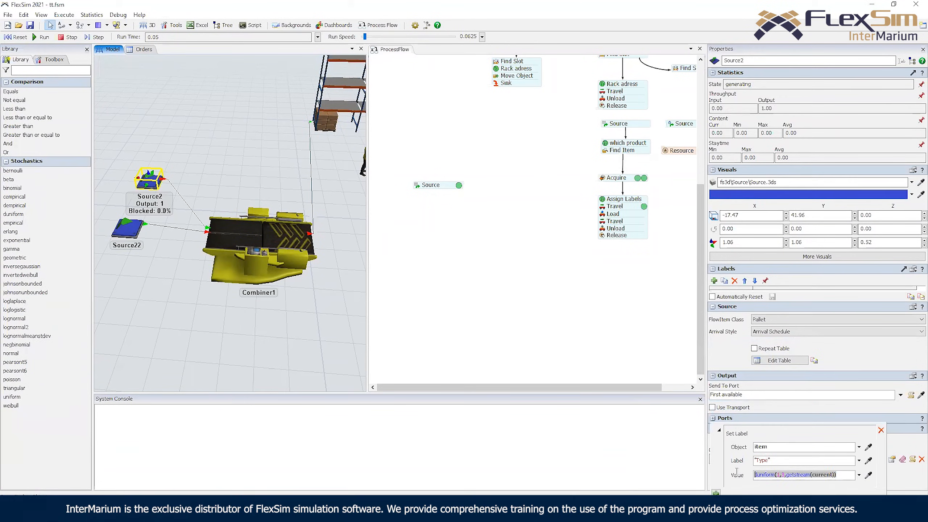
pyautogui.write('10')
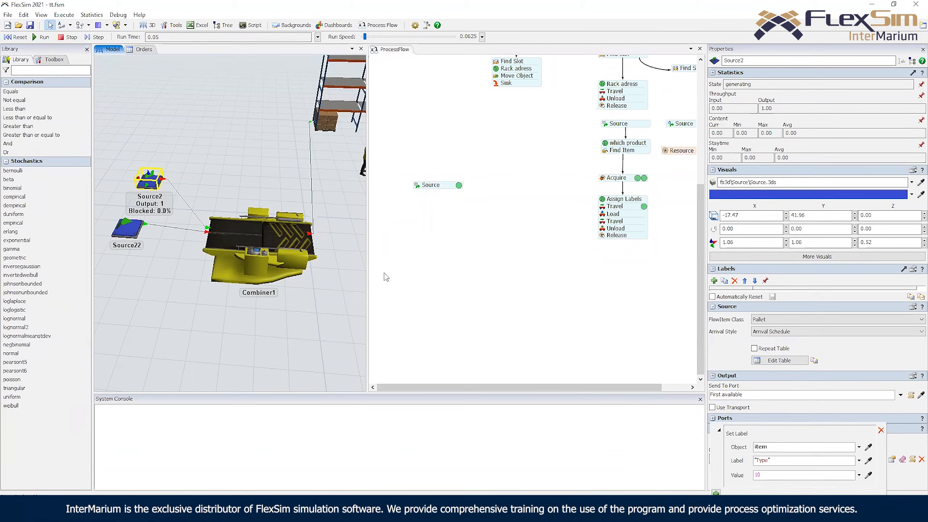
# Reset and rerun the simulation briefly, check the stored pallet's Type label, and view its boxes close up in Rack2
pyautogui.click(326, 201)
pyautogui.click(15, 37)
pyautogui.click(41, 37)
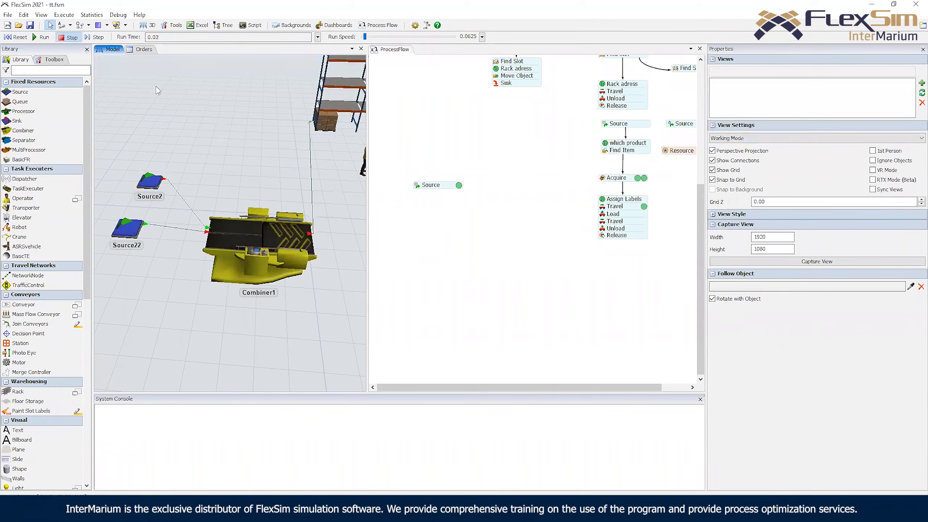
pyautogui.click(323, 128)
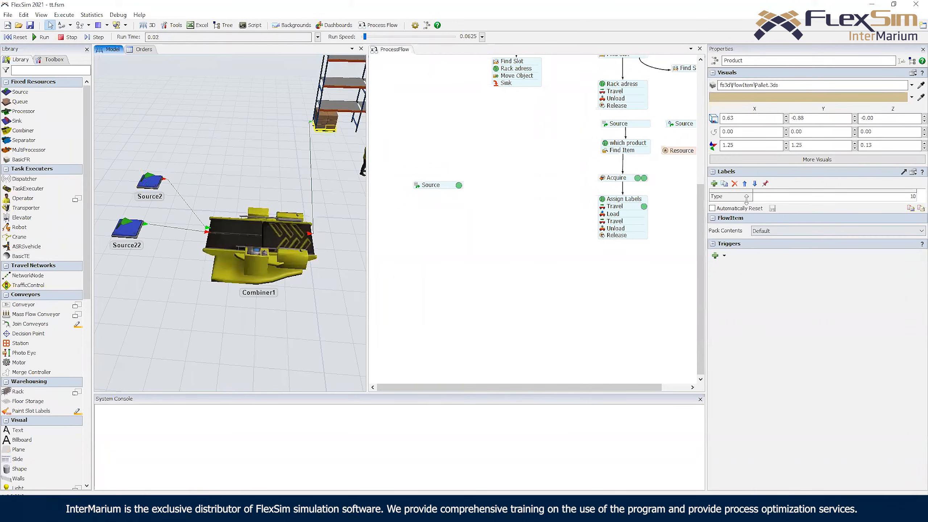
pyautogui.moveTo(463, 175); pyautogui.dragTo(474, 169)
pyautogui.moveTo(316, 156); pyautogui.dragTo(315, 207)
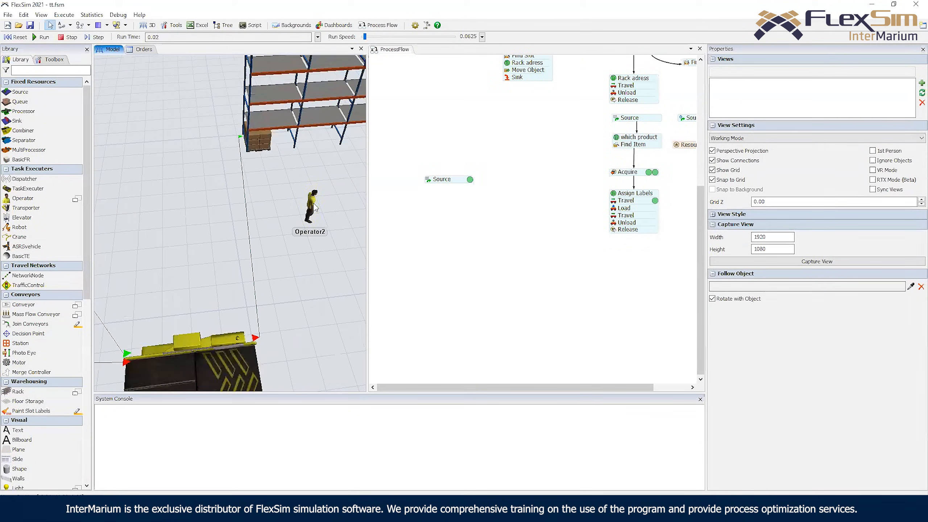
pyautogui.scroll(3, 266, 187)
pyautogui.click(265, 165)
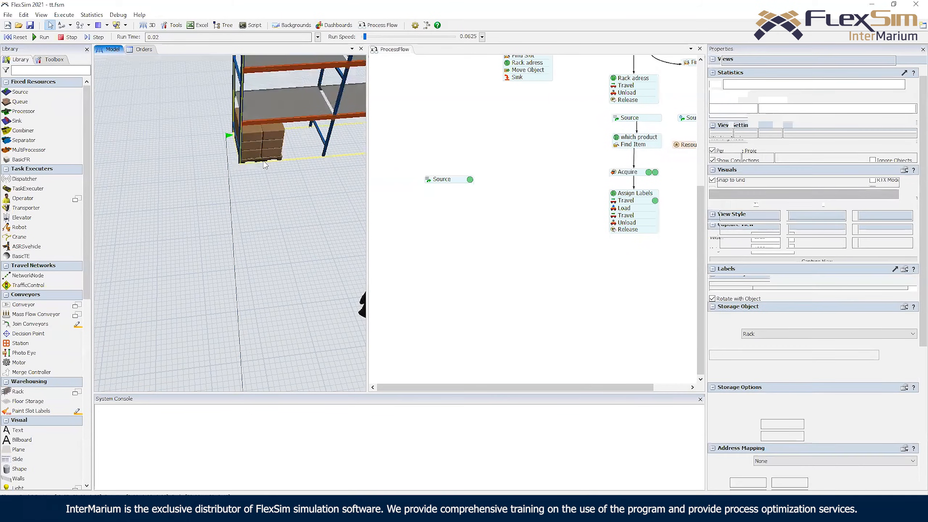
# Check the stored pallet's labels, and set the standalone Source activity's first arrival time to 0.1
pyautogui.click(257, 148)
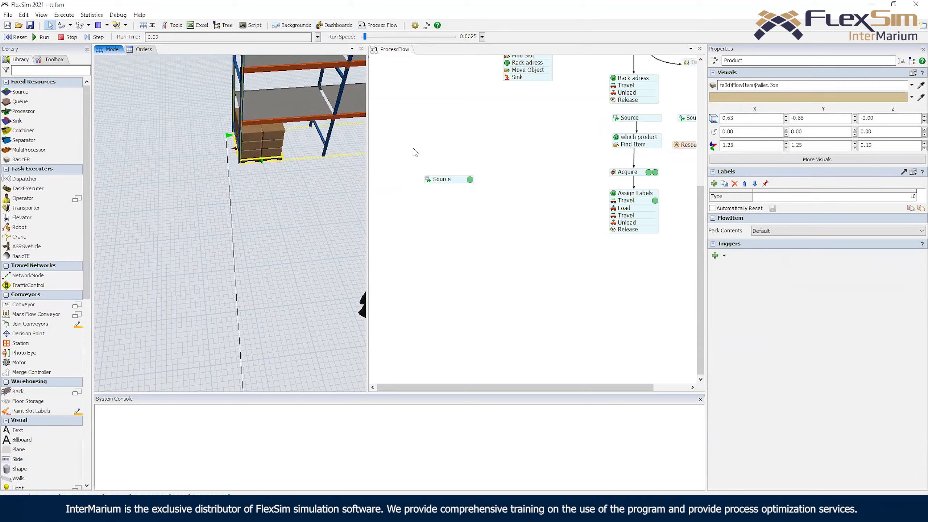
pyautogui.click(428, 179)
pyautogui.scroll(3, 435, 191)
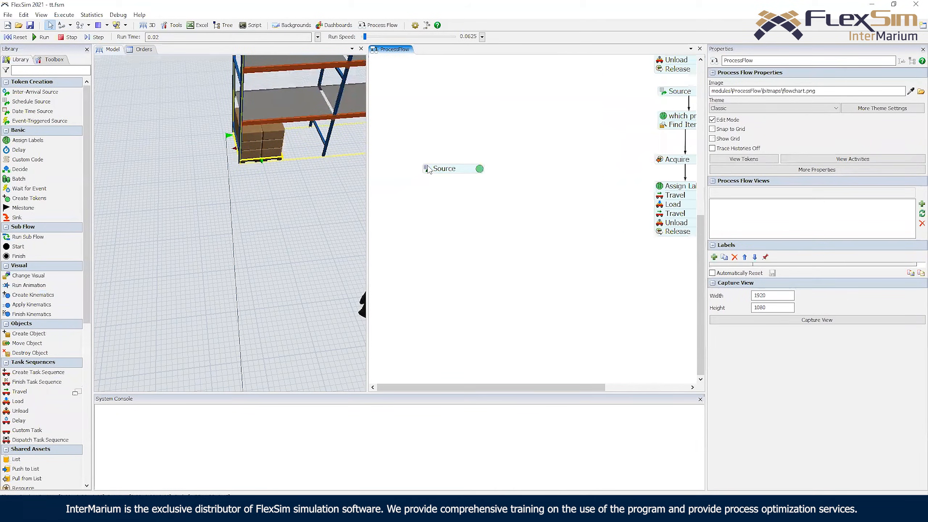
pyautogui.click(466, 260)
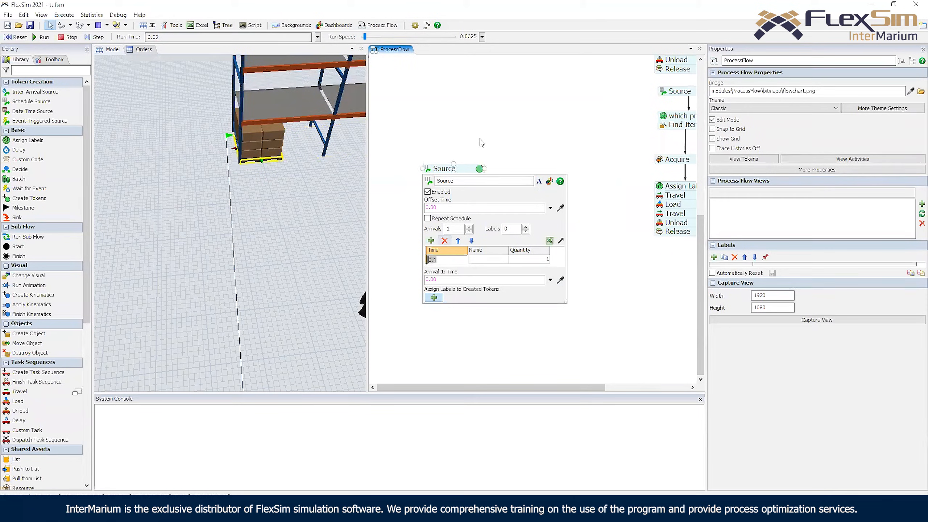
pyautogui.click(476, 113)
# Add a Resource and an Acquire activity that uses it, attaching the Acquire directly beneath the standalone Source
pyautogui.doubleClick(510, 208)
pyautogui.click(586, 314)
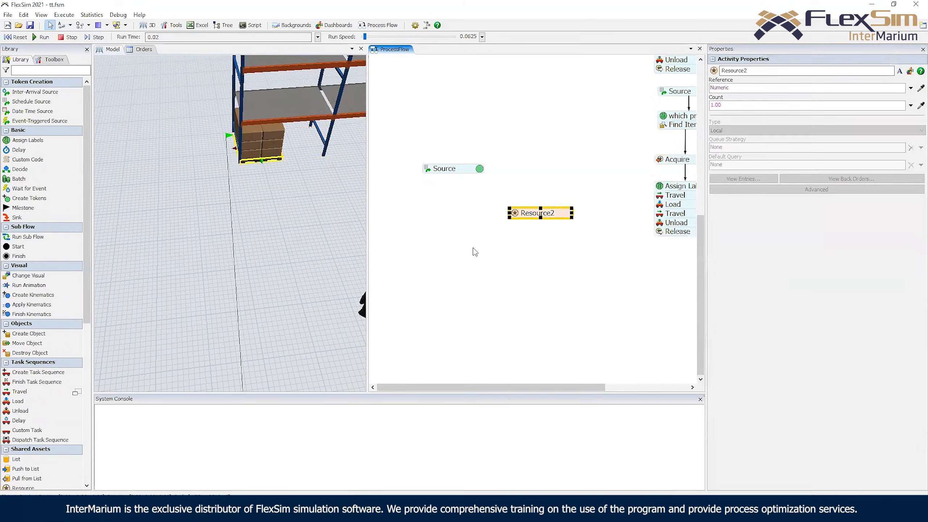
pyautogui.doubleClick(473, 253)
pyautogui.click(570, 314)
pyautogui.moveTo(497, 256); pyautogui.dragTo(446, 182)
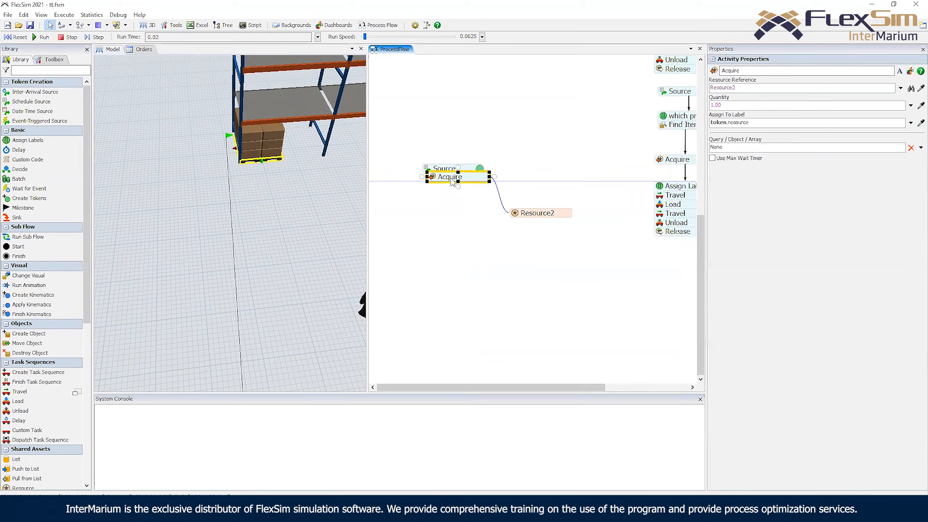
# Place Resource2 beside the Acquire activity and set its reference to Operator2 from the 3D model
pyautogui.moveTo(536, 216); pyautogui.dragTo(532, 181)
pyautogui.click(511, 178)
pyautogui.click(645, 206)
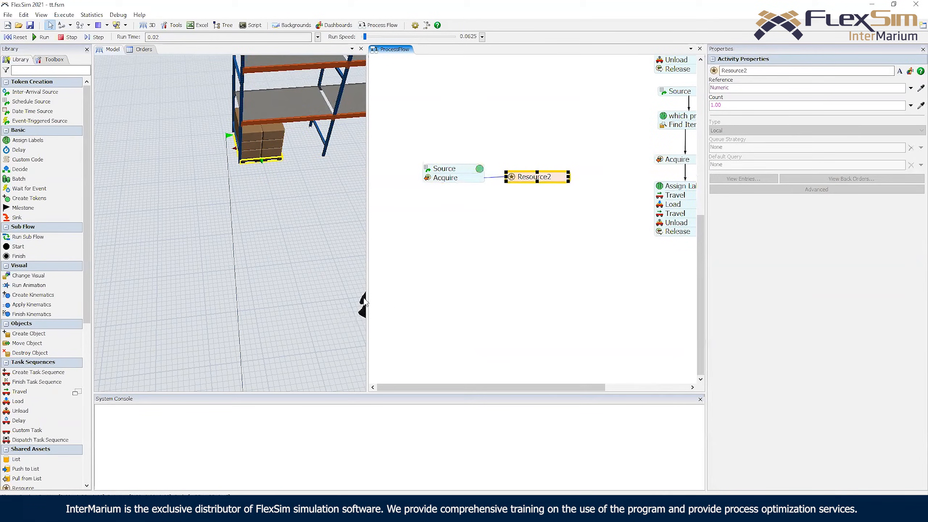
pyautogui.click(476, 200)
pyautogui.moveTo(516, 175); pyautogui.dragTo(520, 175)
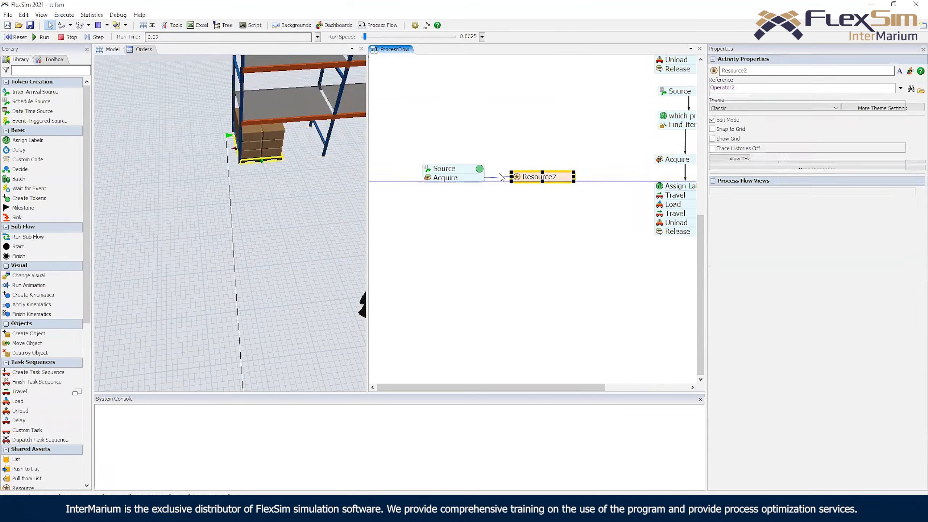
# Reset and run the simulation to check that the token acquires Operator2, with the operator in view
pyautogui.click(18, 38)
pyautogui.click(41, 38)
pyautogui.moveTo(339, 202); pyautogui.dragTo(280, 188)
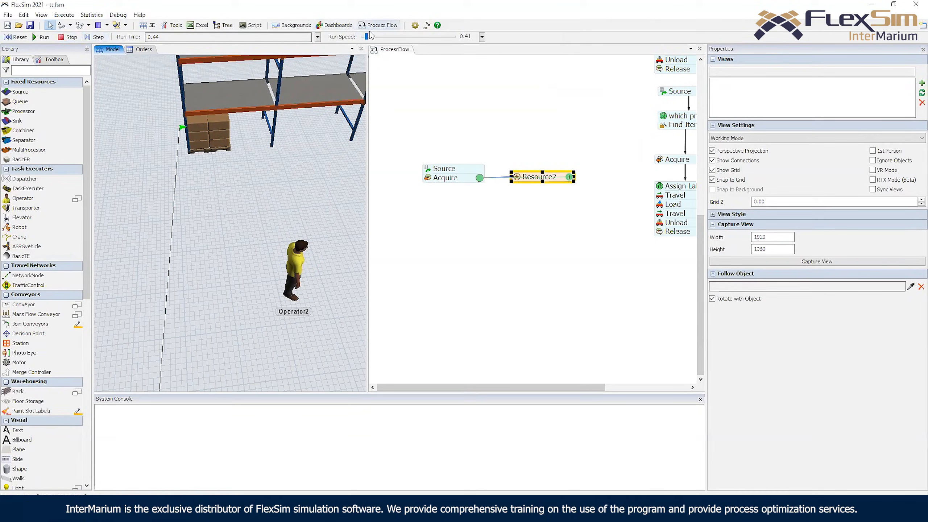
# Add a Find Item activity below the Acquire activity and connect the Source–Acquire block to it
pyautogui.doubleClick(463, 198)
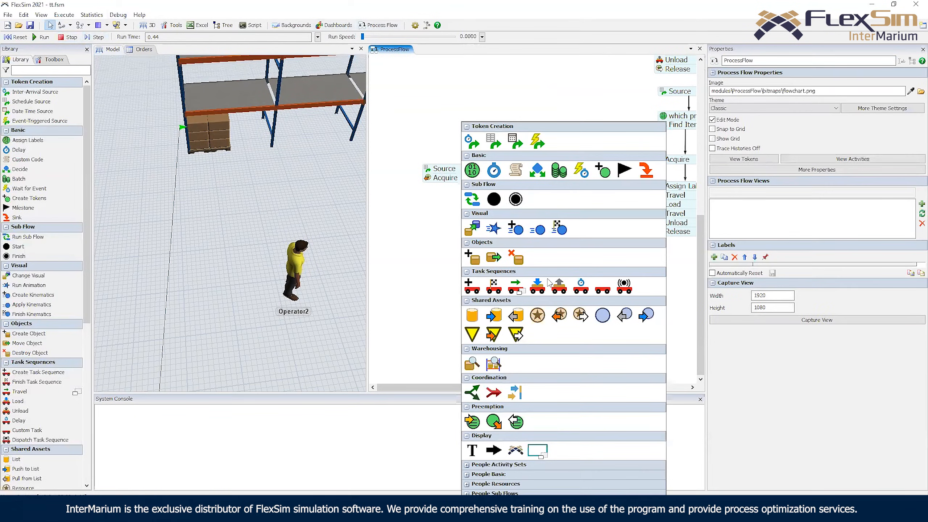
pyautogui.click(471, 363)
pyautogui.moveTo(462, 206); pyautogui.dragTo(423, 220)
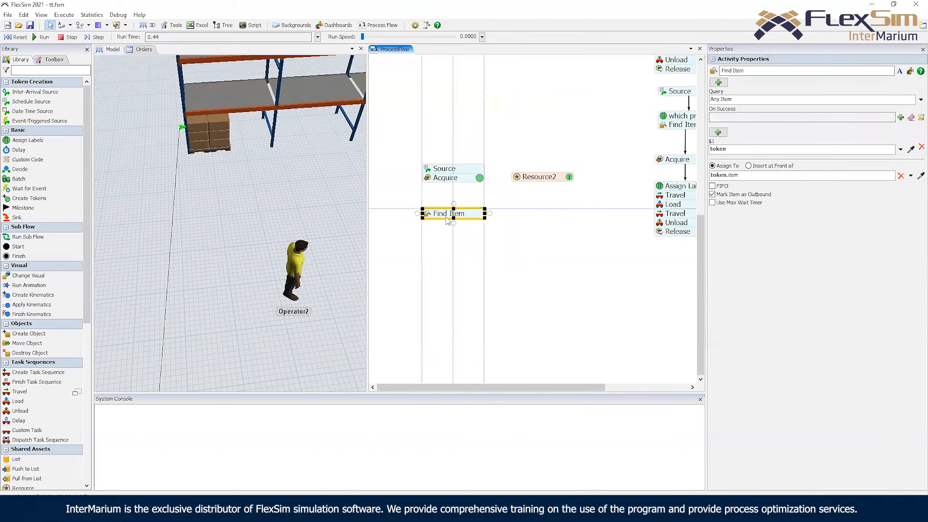
pyautogui.moveTo(454, 187); pyautogui.dragTo(454, 213)
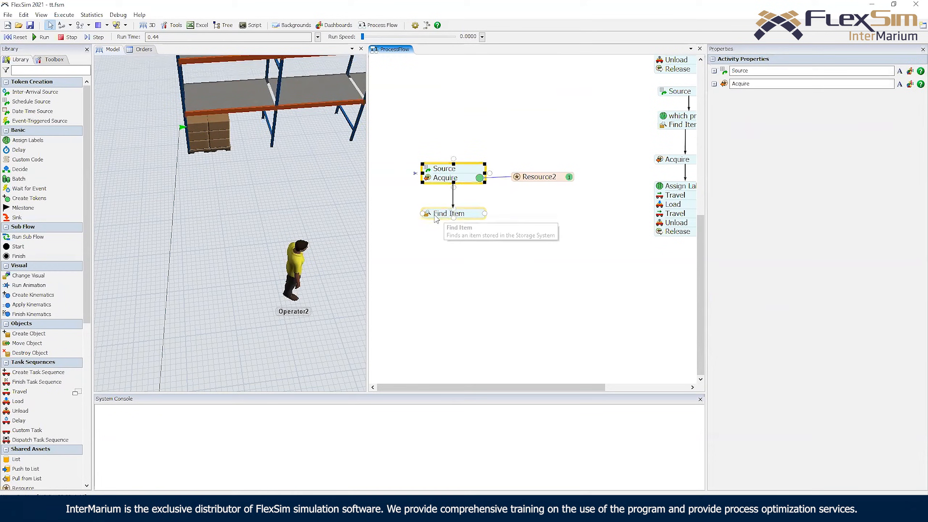
# Filter the new Find Item activity with the query WHERE type == 10
pyautogui.click(218, 154)
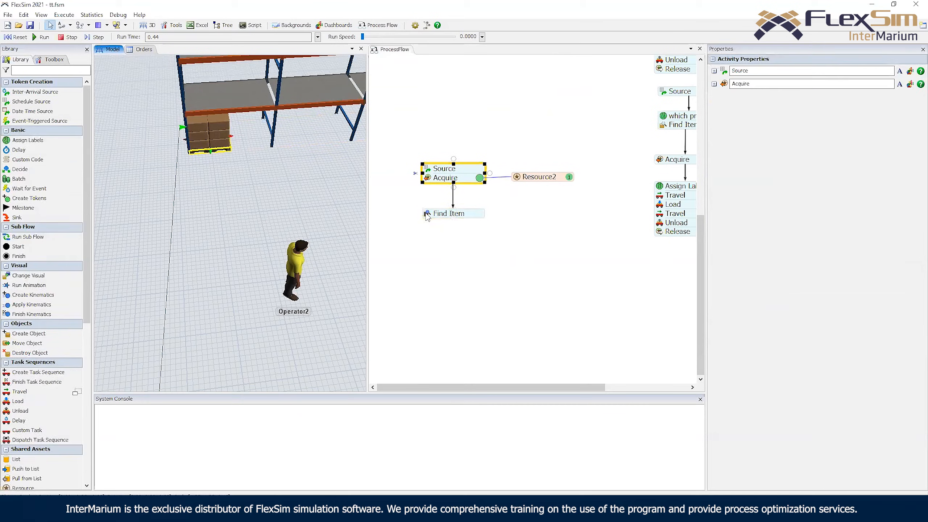
pyautogui.click(442, 213)
pyautogui.click(696, 254)
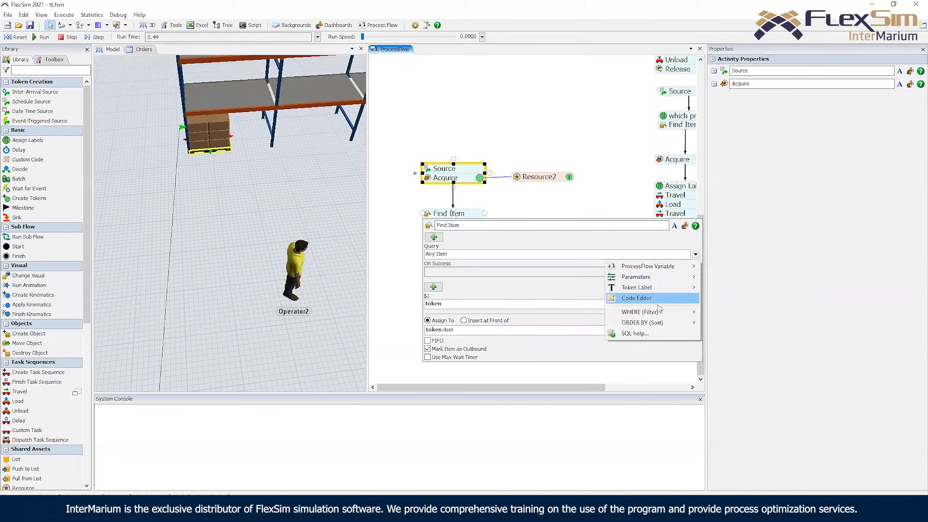
pyautogui.moveTo(654, 312)
pyautogui.click(737, 312)
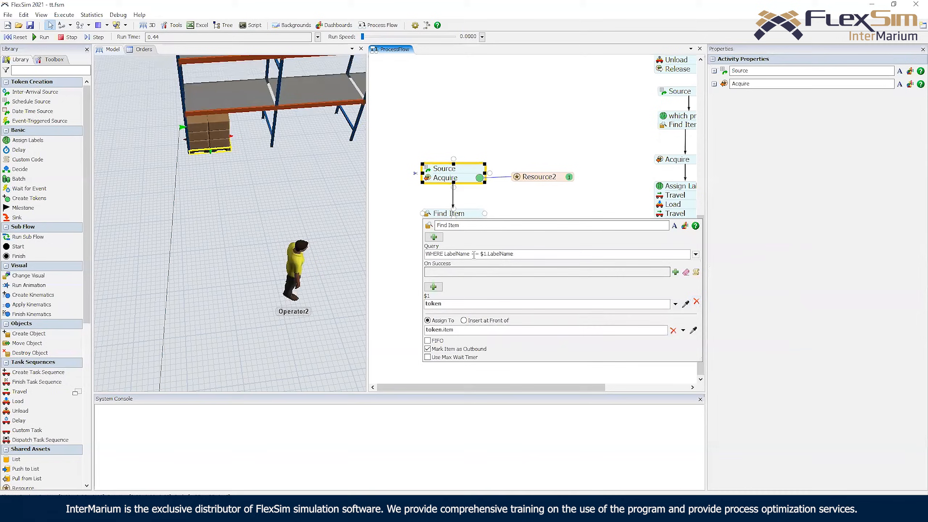
pyautogui.moveTo(445, 254); pyautogui.dragTo(469, 255)
pyautogui.write('type')
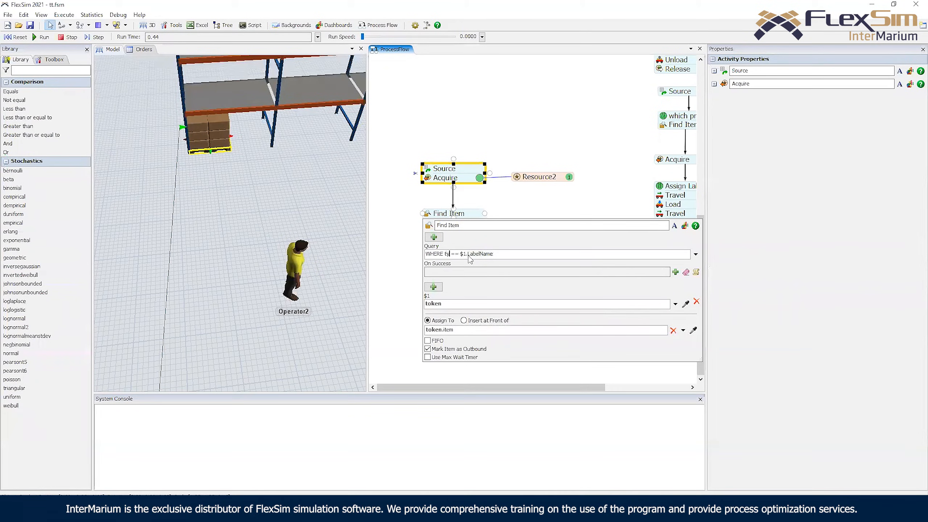
pyautogui.moveTo(499, 254); pyautogui.dragTo(483, 253)
pyautogui.keyDown('shift'); pyautogui.click(468, 254); pyautogui.keyUp('shift')
pyautogui.write('10')
pyautogui.click(479, 128)
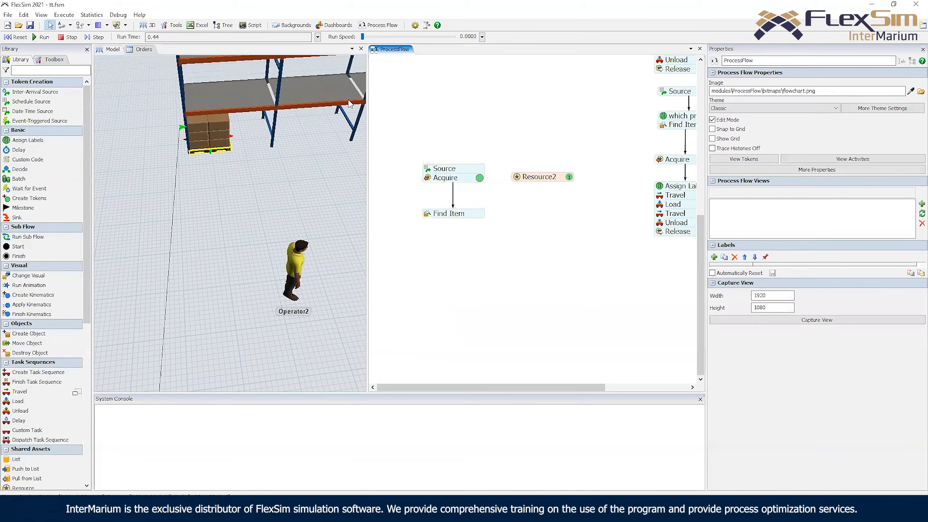
# Reset and run the simulation at a higher speed, and inspect the labels of the token in Find Item
pyautogui.click(15, 37)
pyautogui.click(44, 37)
pyautogui.moveTo(363, 36); pyautogui.dragTo(369, 36)
pyautogui.click(480, 214)
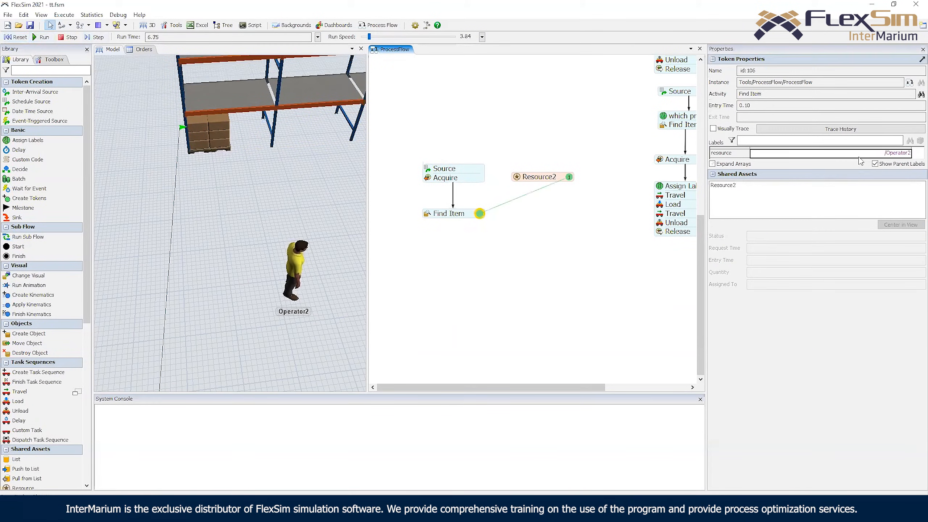
pyautogui.moveTo(369, 36); pyautogui.dragTo(365, 37)
# Correct the Find Item query to WHERE Type == 10, and rerun the simulation to check the token's item label
pyautogui.click(426, 214)
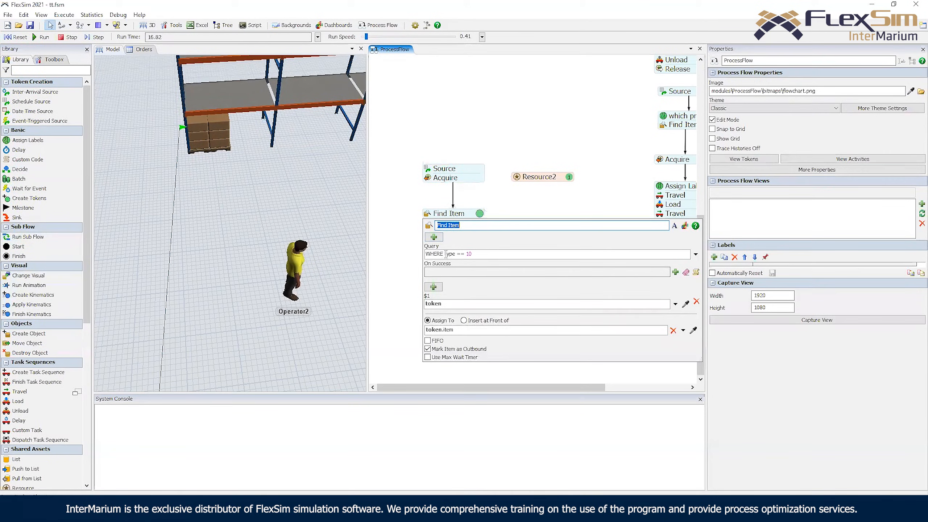
pyautogui.click(445, 253)
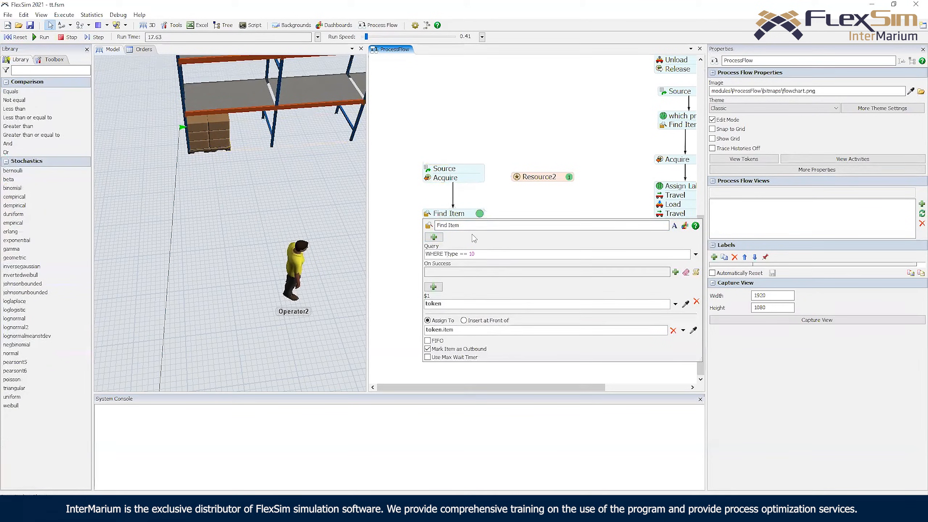
pyautogui.click(477, 203)
pyautogui.click(8, 37)
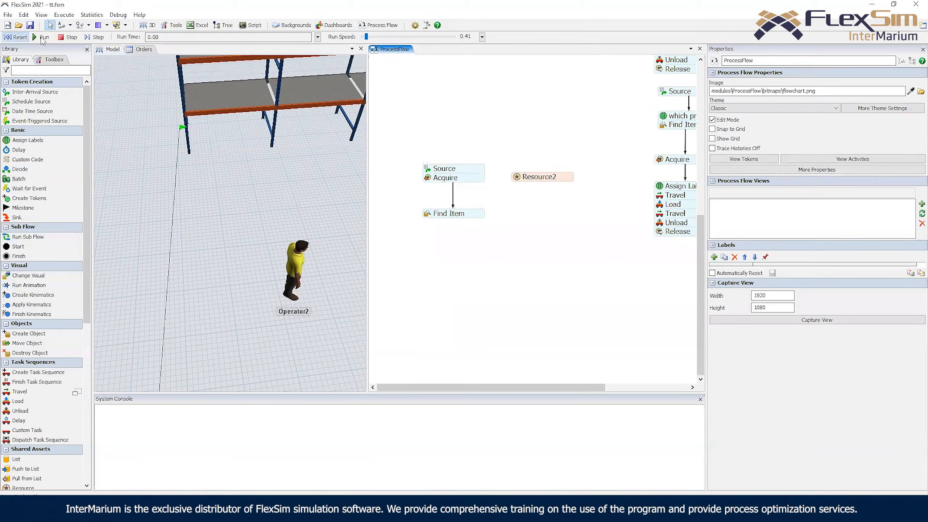
pyautogui.click(479, 213)
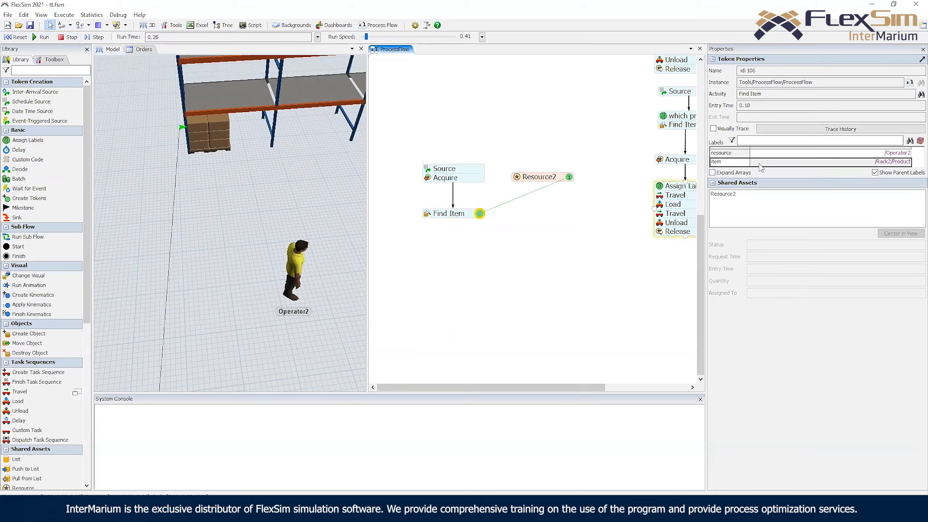
# Add a Travel activity and attach it directly beneath the new Find Item activity
pyautogui.doubleClick(443, 233)
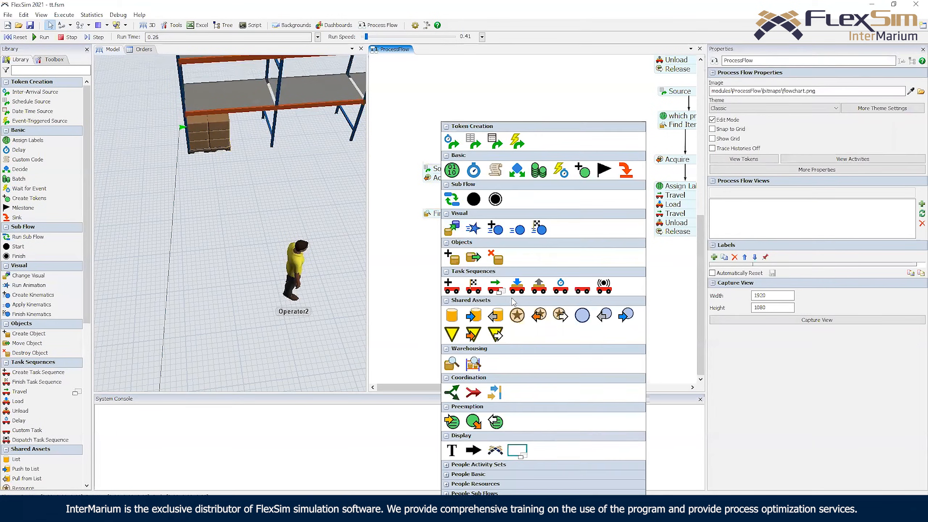
pyautogui.click(496, 286)
pyautogui.click(497, 283)
pyautogui.moveTo(479, 238); pyautogui.dragTo(433, 228)
# Set the Travel activity's executer to token.resource and its destination to token.item, checking the label assigned by Acquire
pyautogui.doubleClick(430, 228)
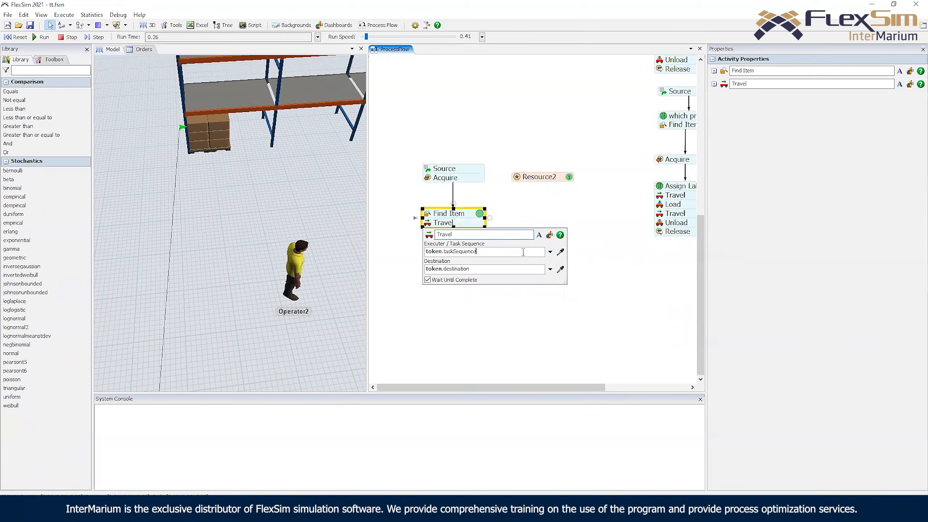
pyautogui.doubleClick(431, 179)
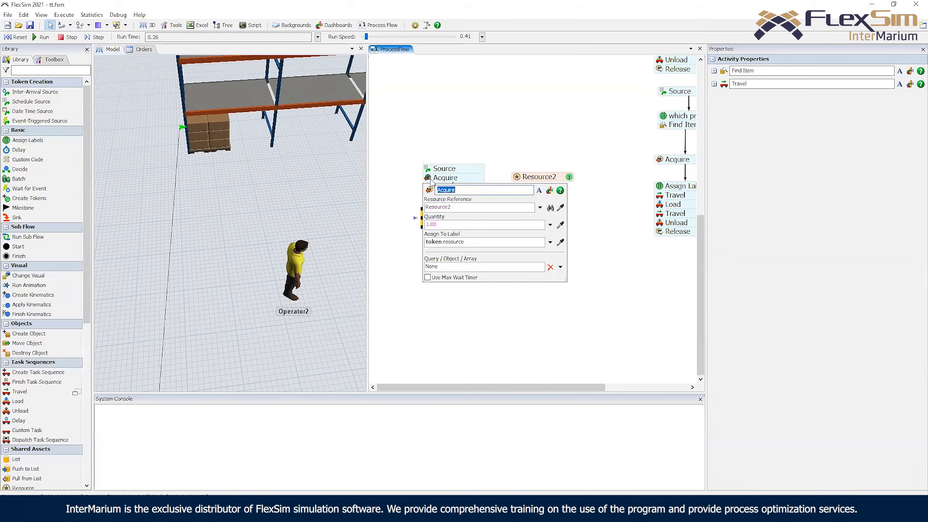
pyautogui.click(402, 188)
pyautogui.doubleClick(428, 224)
pyautogui.click(550, 252)
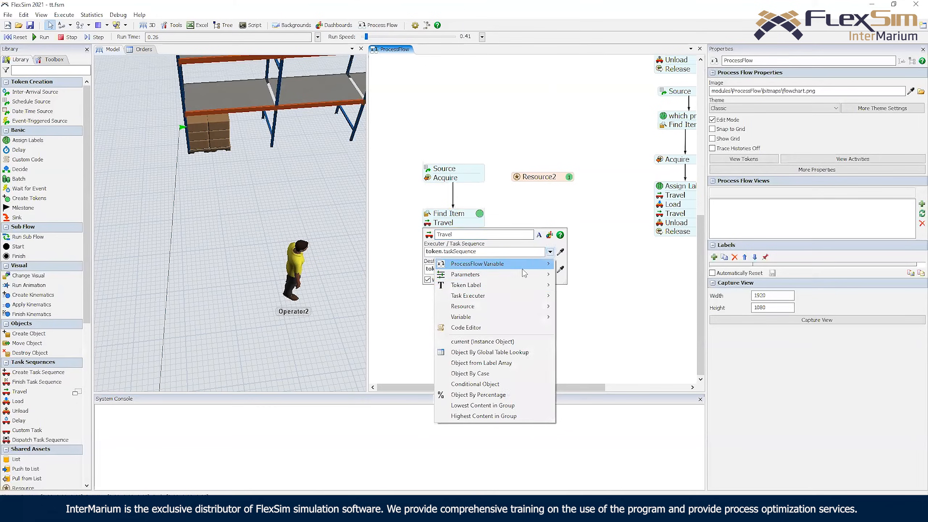
pyautogui.moveTo(475, 285)
pyautogui.click(581, 359)
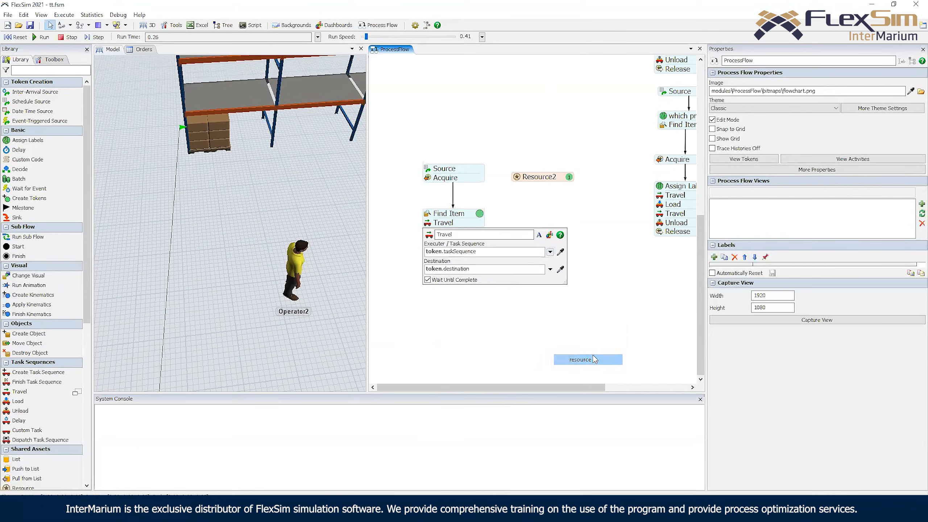
pyautogui.click(550, 270)
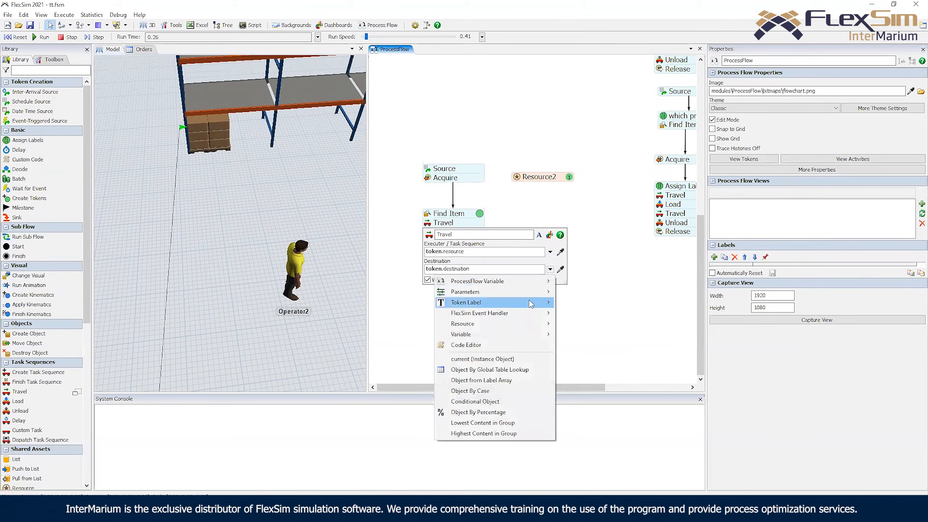
pyautogui.moveTo(475, 303)
pyautogui.click(583, 324)
pyautogui.click(477, 297)
# Add a Load activity and attach it directly beneath the new Travel activity
pyautogui.doubleClick(440, 274)
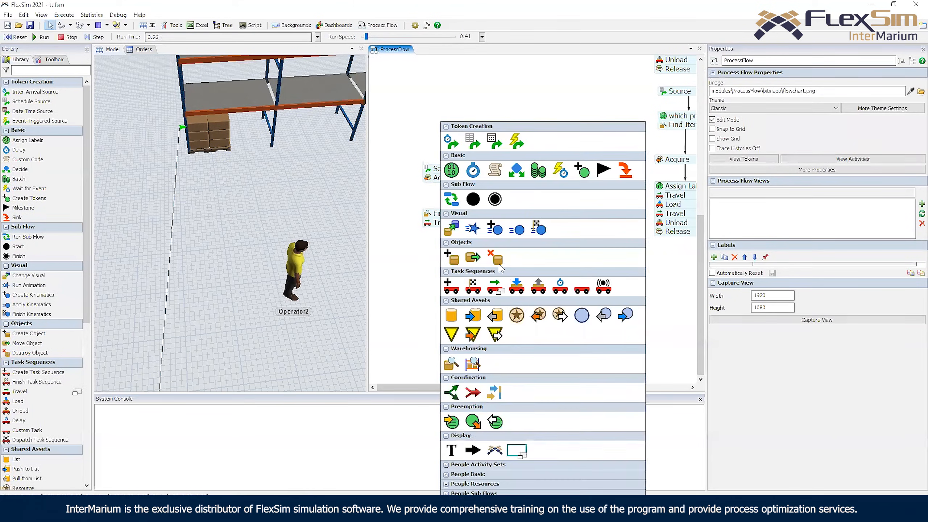
pyautogui.click(506, 289)
pyautogui.moveTo(468, 279); pyautogui.dragTo(430, 236)
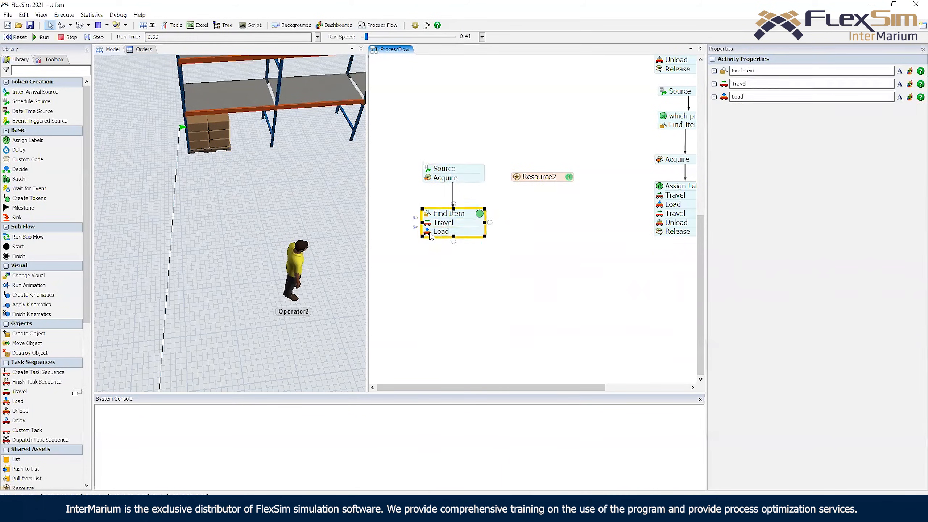
# Set the Load activity's executer to token.resource and its item to token.item.last
pyautogui.click(431, 235)
pyautogui.click(550, 261)
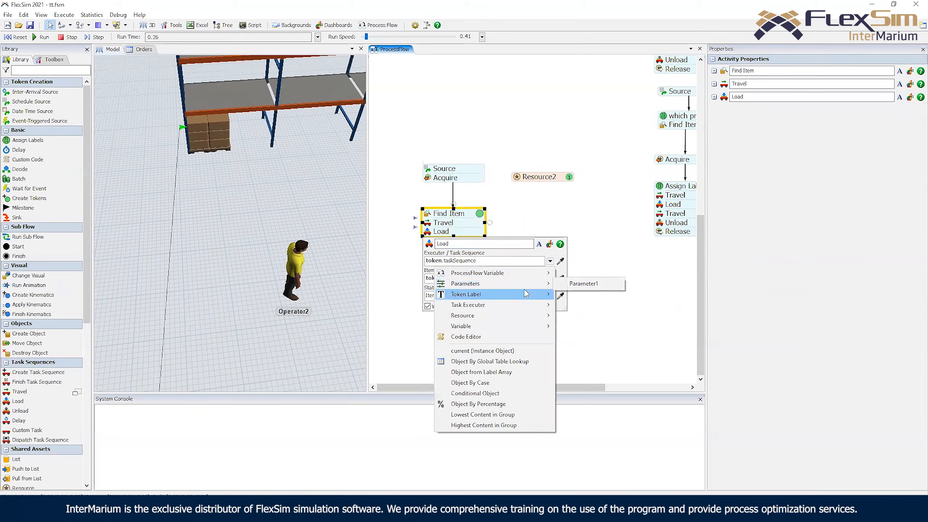
pyautogui.moveTo(544, 294)
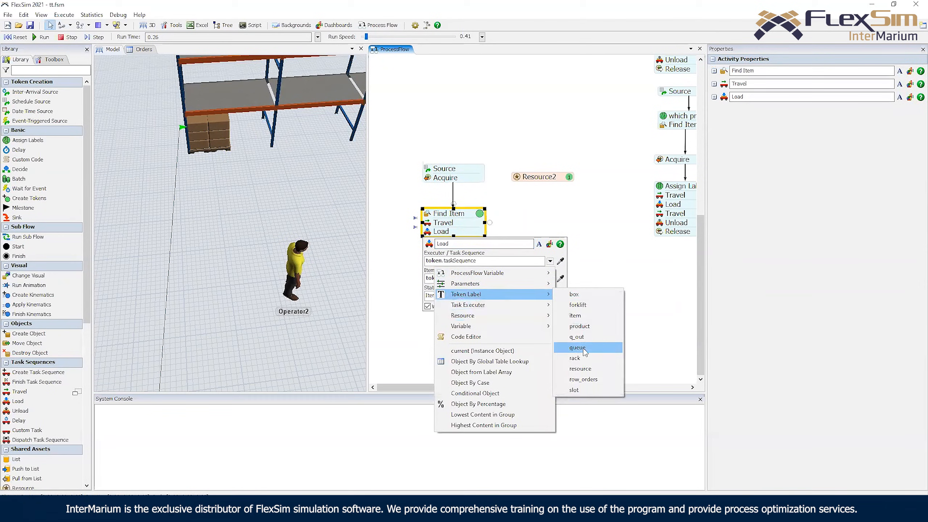
pyautogui.click(580, 368)
pyautogui.click(550, 278)
pyautogui.click(518, 279)
pyautogui.write('.last')
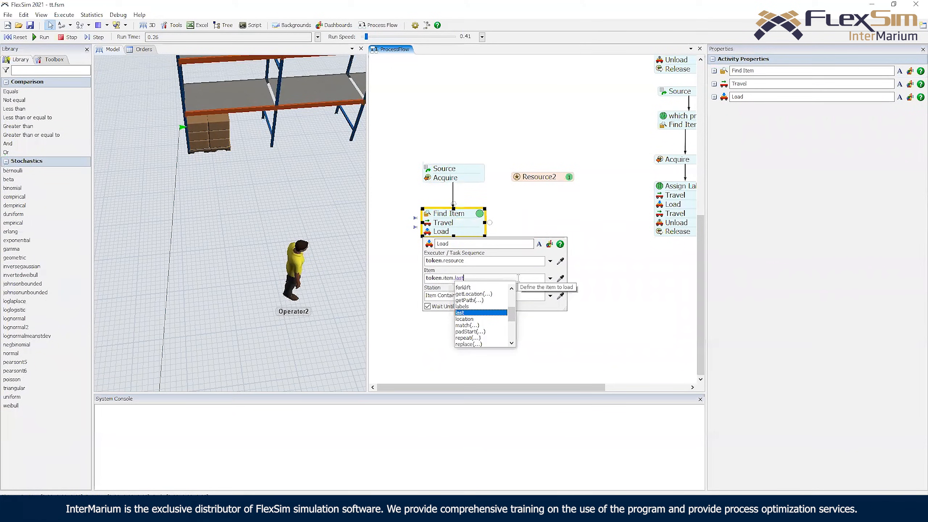
pyautogui.click(502, 220)
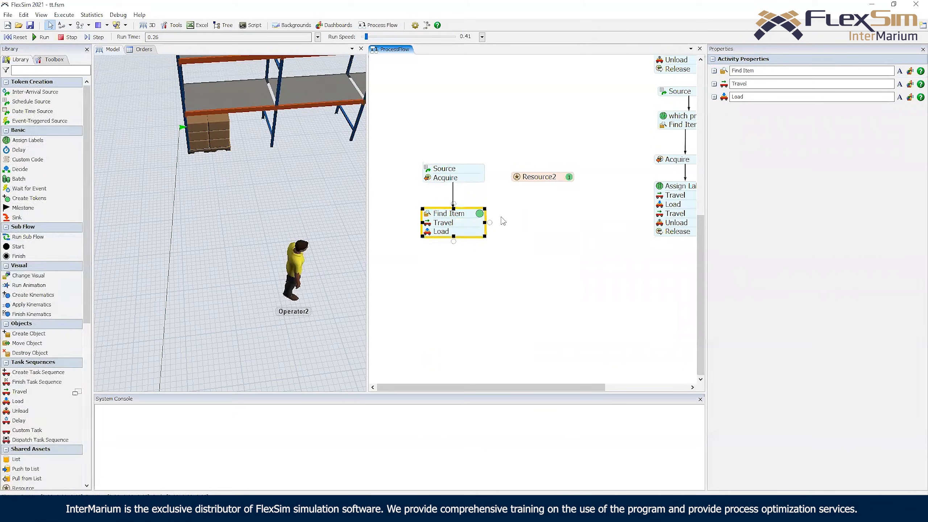
# Reset and run the simulation, watching Operator2 travel to the pallet in Rack2 and load a box
pyautogui.click(26, 37)
pyautogui.click(42, 37)
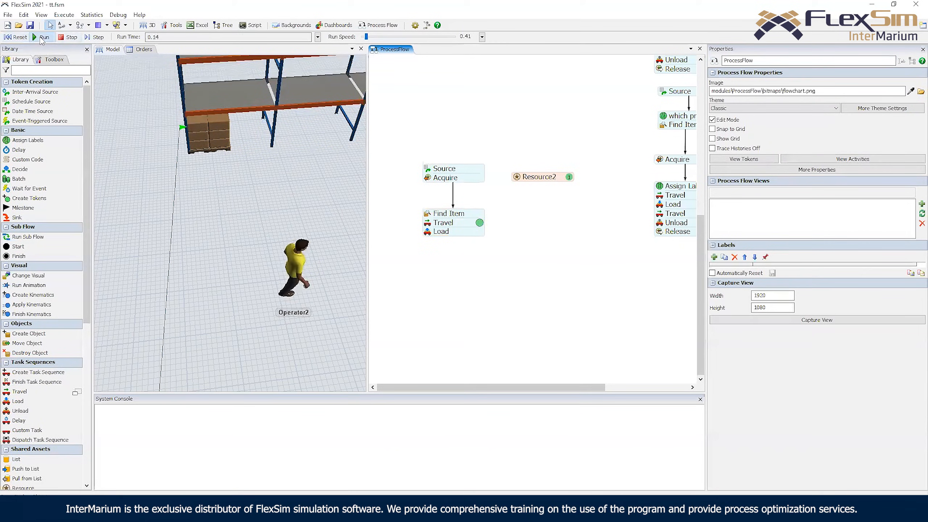
pyautogui.moveTo(238, 237); pyautogui.dragTo(234, 233, button='right')
pyautogui.moveTo(234, 232); pyautogui.dragTo(258, 239)
pyautogui.moveTo(367, 37); pyautogui.dragTo(370, 38)
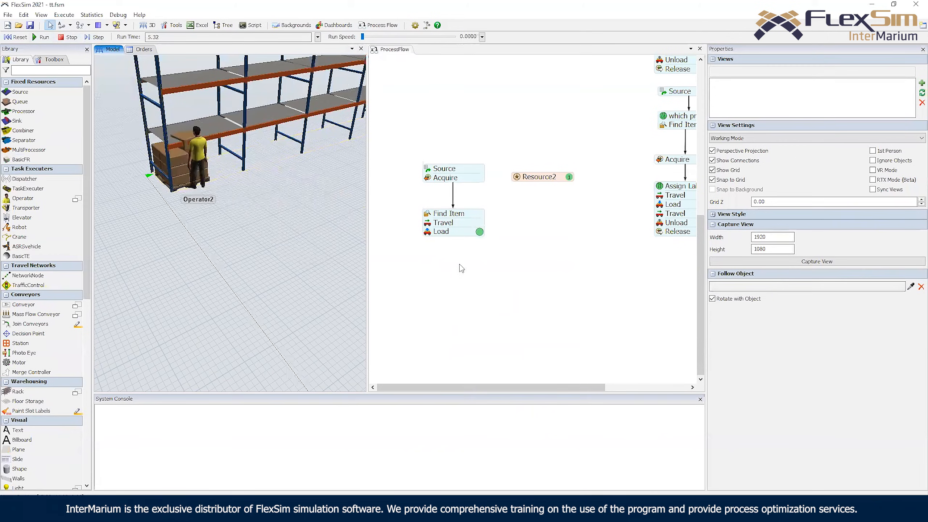
# Add a Travel To Object activity and attach it directly beneath the Load activity
pyautogui.moveTo(267, 214); pyautogui.dragTo(264, 200, button='right')
pyautogui.doubleClick(263, 199)
pyautogui.click(297, 210)
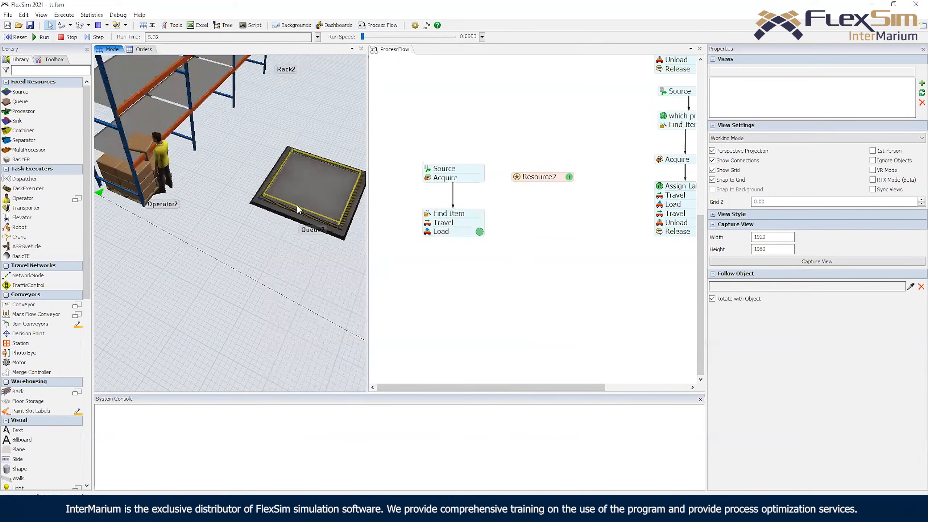
pyautogui.doubleClick(455, 262)
pyautogui.click(486, 287)
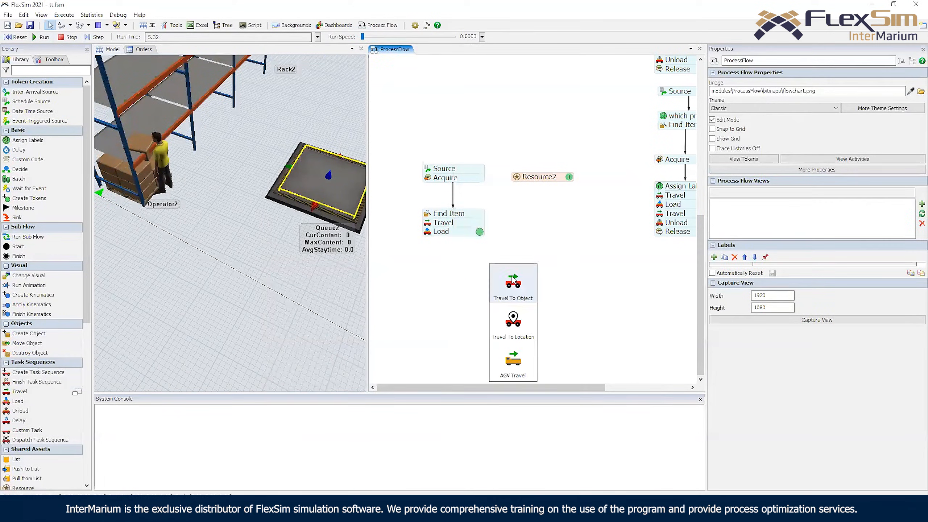
pyautogui.moveTo(488, 264); pyautogui.dragTo(455, 247)
# Set the new Travel activity's executer to token.resource and its destination to Queue2
pyautogui.click(428, 242)
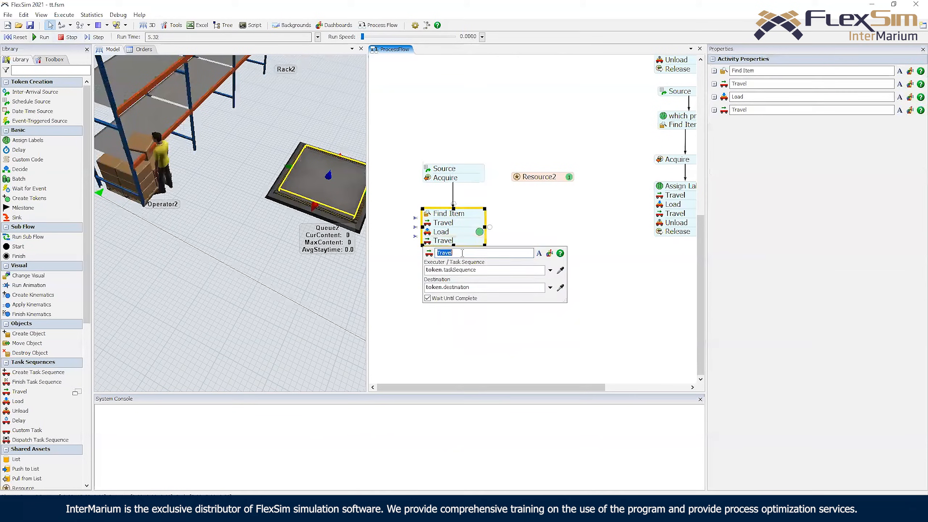
pyautogui.doubleClick(524, 270)
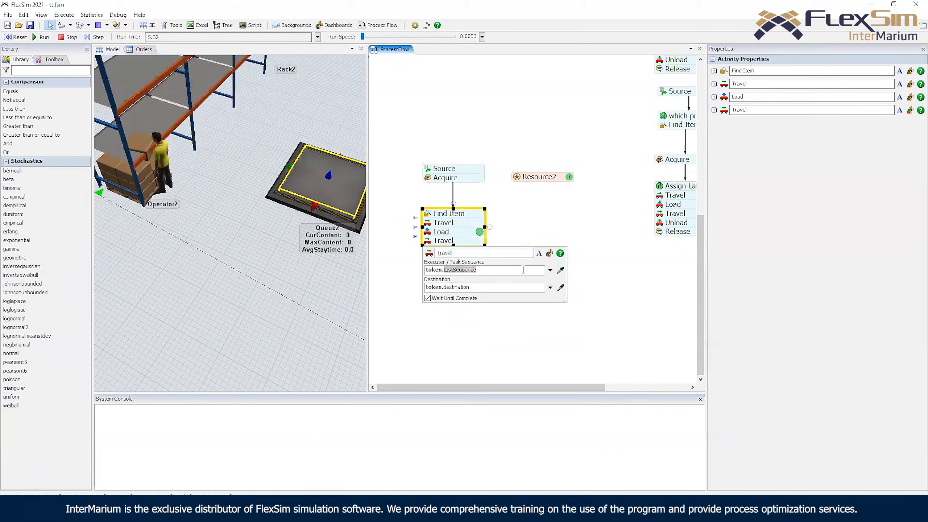
pyautogui.write('resource')
pyautogui.press('Return')
pyautogui.click(561, 288)
pyautogui.click(328, 191)
pyautogui.click(339, 198)
# Add an Unload activity and attach it directly beneath the second Travel activity
pyautogui.doubleClick(411, 281)
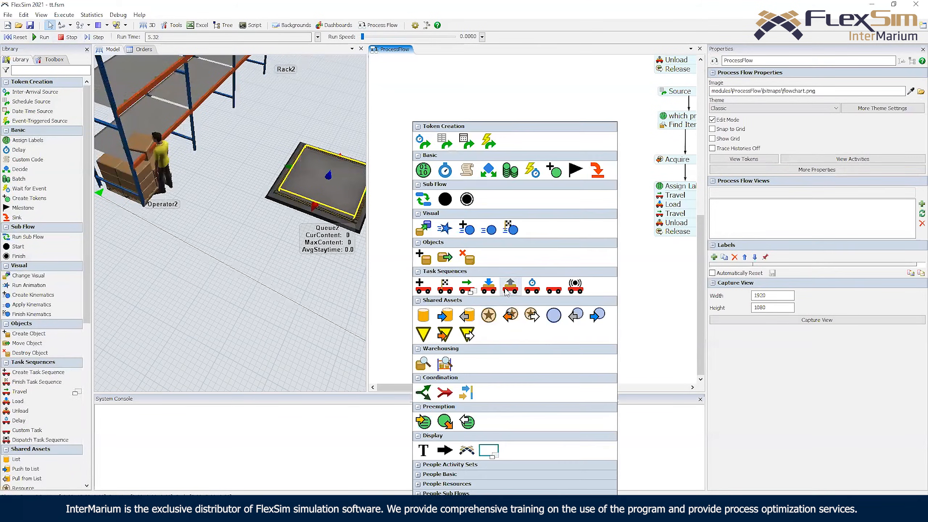
pyautogui.click(505, 290)
pyautogui.moveTo(462, 276); pyautogui.dragTo(472, 255)
# Set the Unload activity's executer to token.resource, its item to token.box and its station to Queue2
pyautogui.click(428, 250)
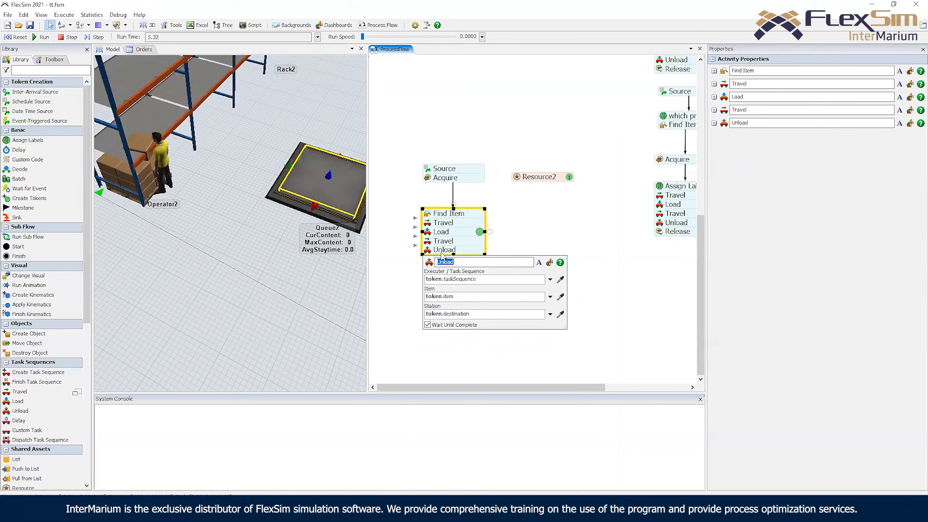
pyautogui.click(550, 279)
pyautogui.moveTo(526, 313)
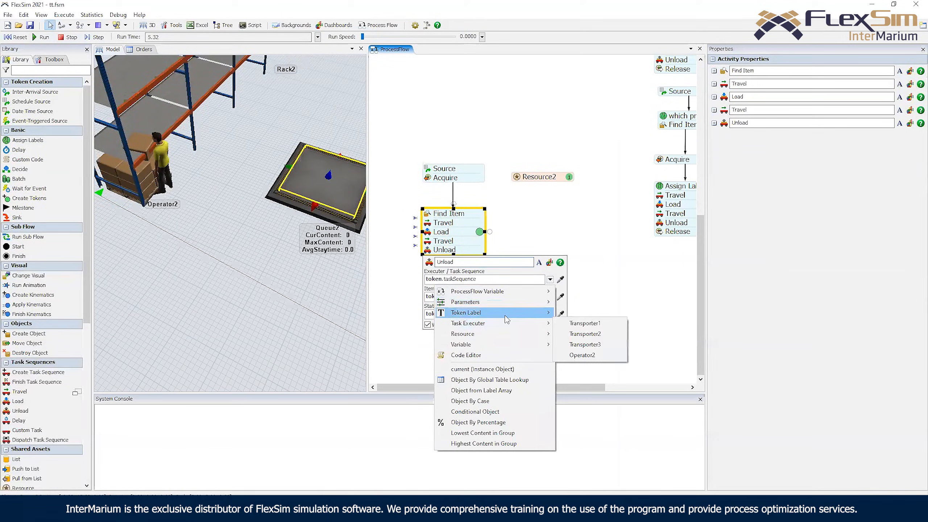
pyautogui.click(579, 387)
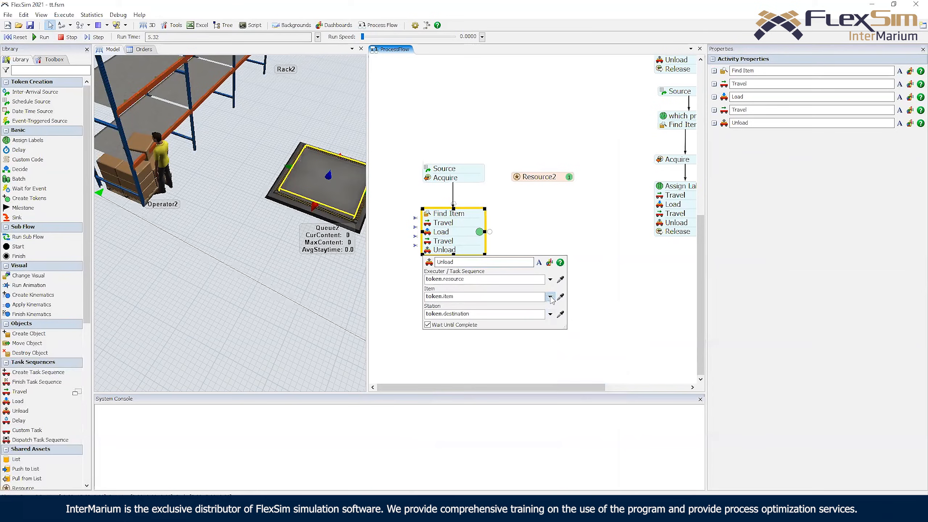
pyautogui.click(550, 297)
pyautogui.moveTo(525, 334)
pyautogui.click(577, 333)
# Add a Release activity and attach it directly beneath the Unload activity
pyautogui.click(456, 280)
pyautogui.doubleClick(456, 280)
pyautogui.click(581, 329)
pyautogui.moveTo(486, 286); pyautogui.dragTo(457, 260)
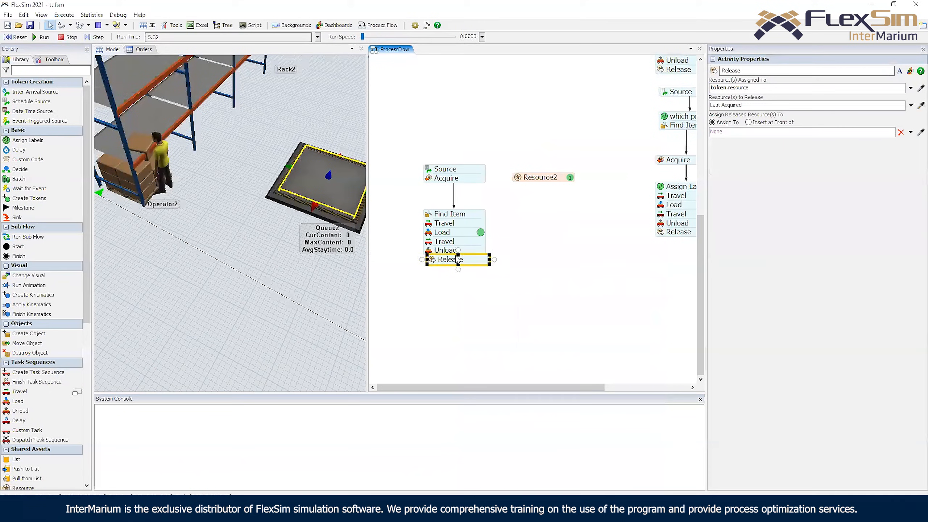
pyautogui.click(506, 289)
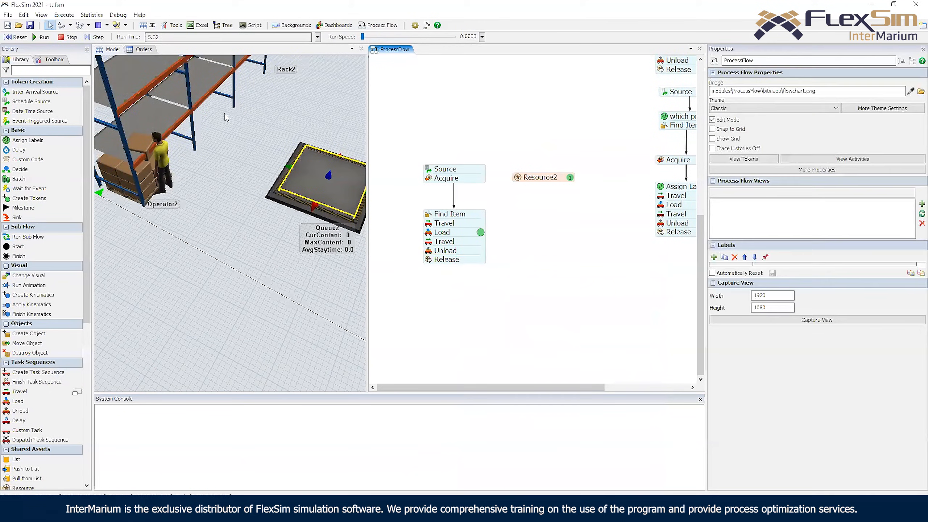
# Reset and run the simulation at a run speed of 10.50 to test unloading into Queue2
pyautogui.click(15, 37)
pyautogui.moveTo(363, 37); pyautogui.dragTo(371, 37)
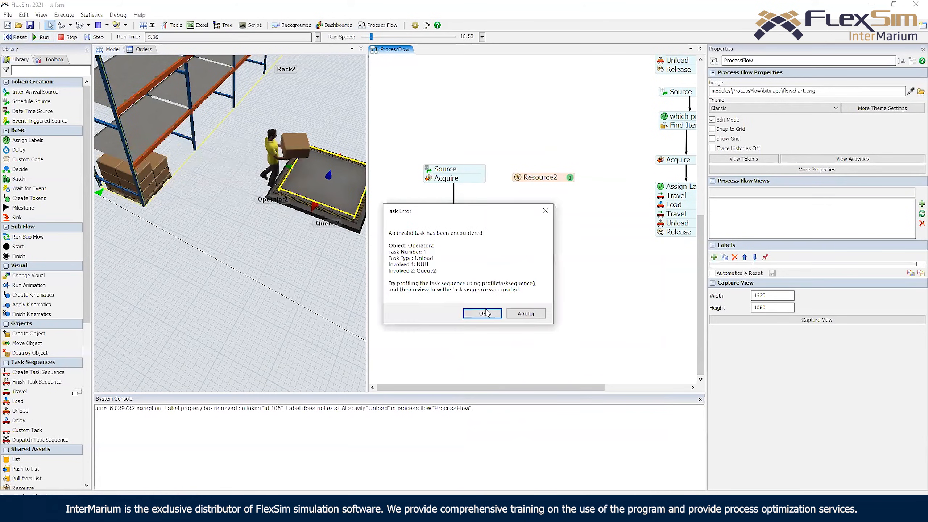
pyautogui.click(486, 313)
# Try token.item as the item of the Unload activity
pyautogui.click(435, 253)
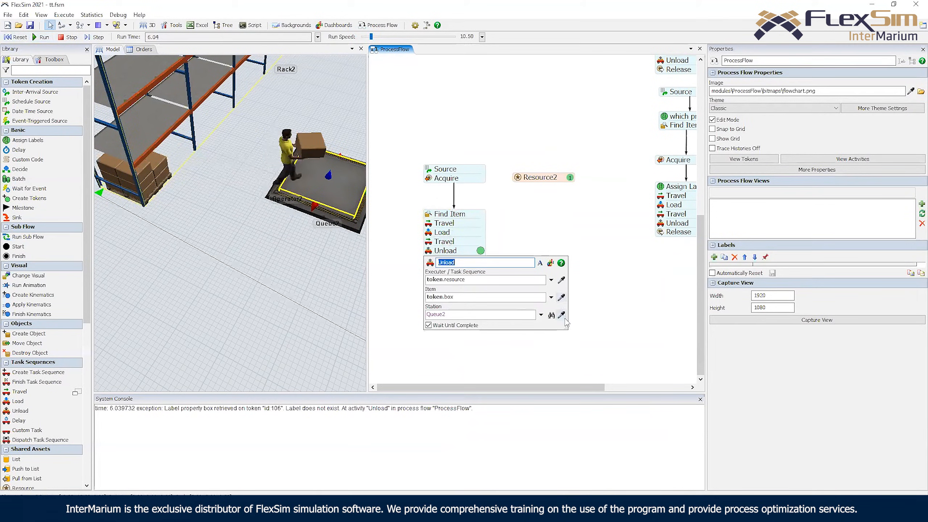
pyautogui.click(526, 297)
pyautogui.press('BackSpace')
pyautogui.press('BackSpace')
pyautogui.press('BackSpace')
pyautogui.write('item')
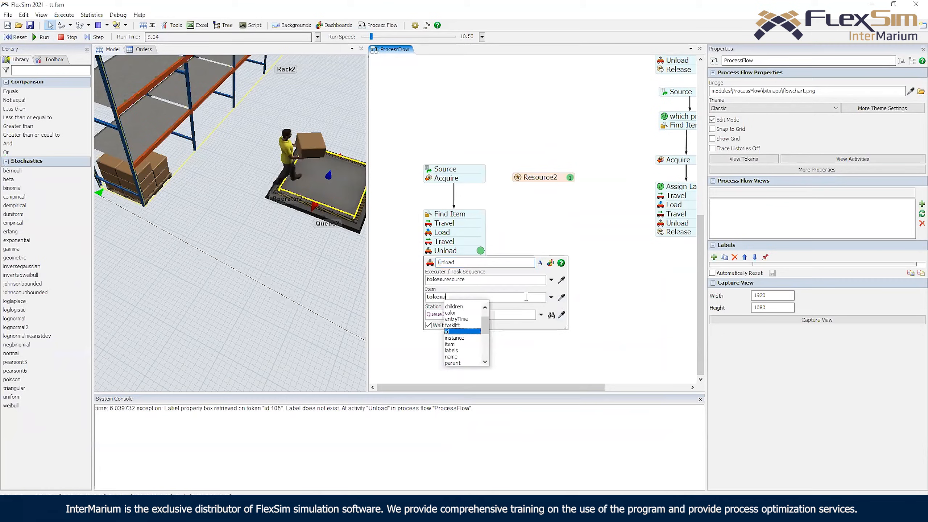
pyautogui.click(504, 124)
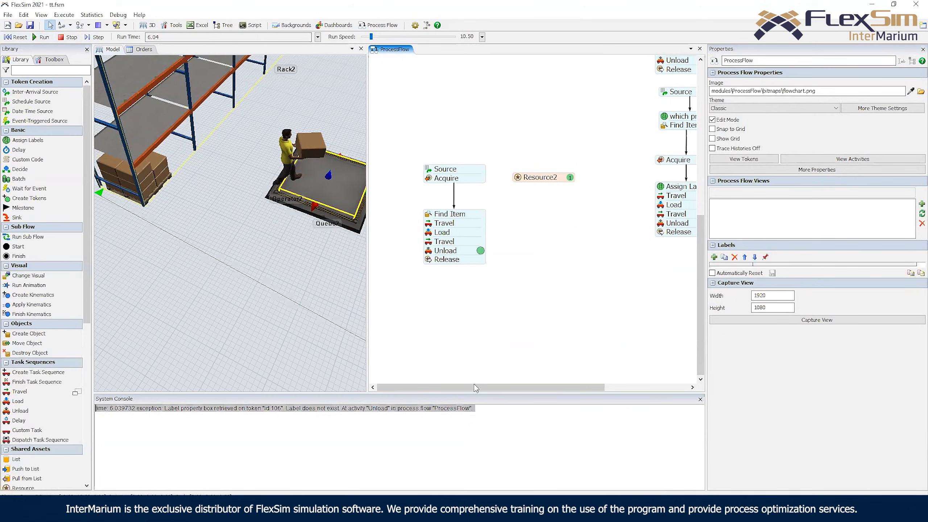
# Reset and run the simulation, and move the pallet by hand from Queue2 back to Rack2
pyautogui.click(17, 38)
pyautogui.click(41, 38)
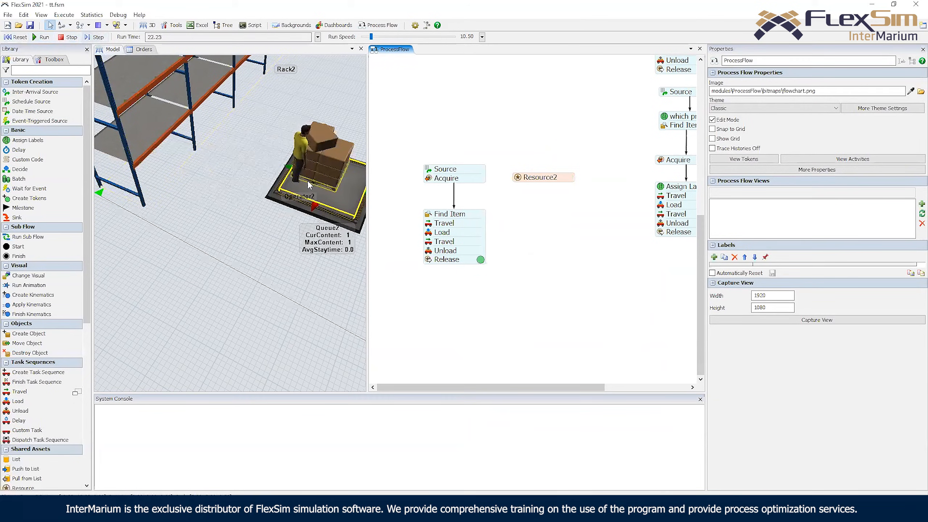
pyautogui.moveTo(305, 177); pyautogui.dragTo(131, 187)
# Check the Load activity's item setting and set the Unload activity's item to token.resource.first
pyautogui.doubleClick(429, 254)
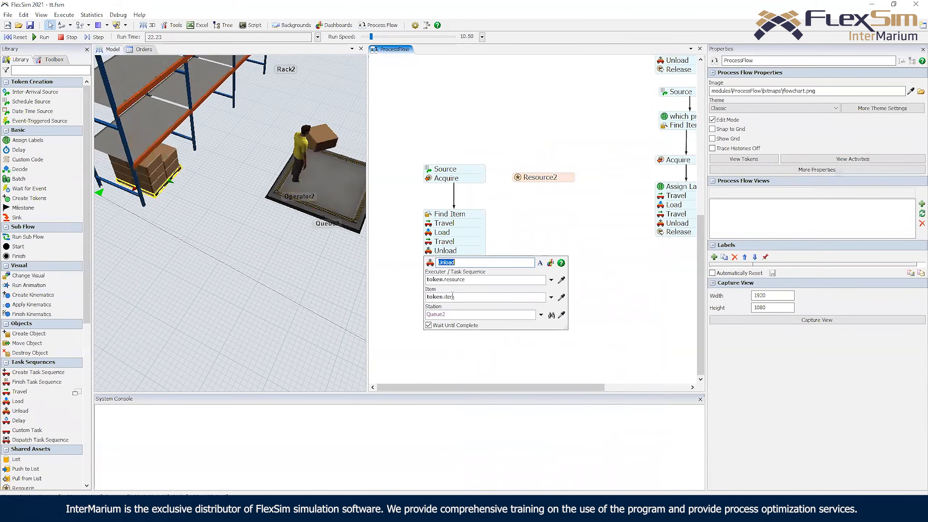
pyautogui.doubleClick(439, 232)
pyautogui.moveTo(464, 278); pyautogui.dragTo(443, 278)
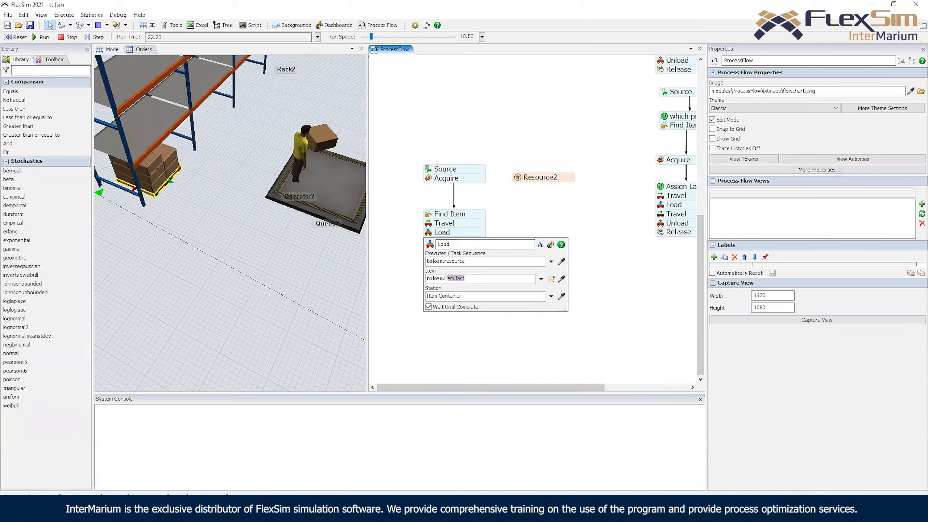
pyautogui.click(455, 226)
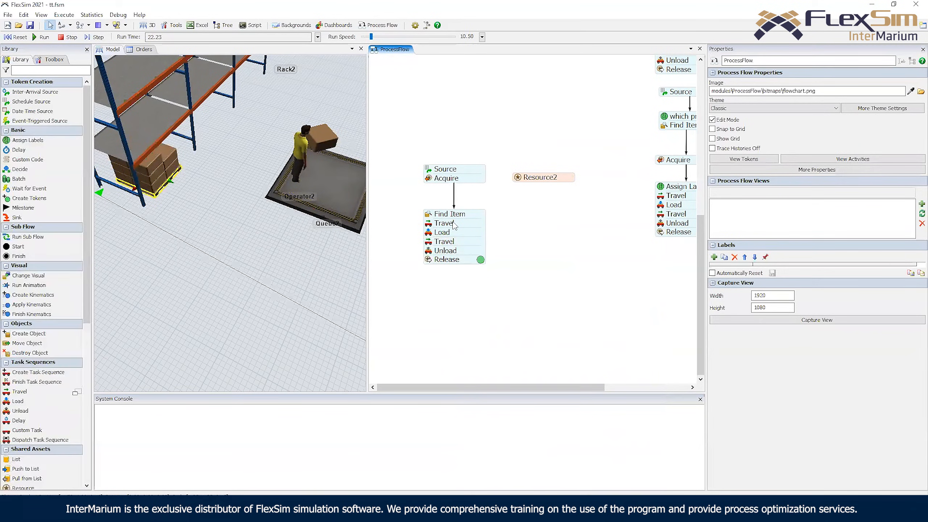
pyautogui.doubleClick(431, 250)
pyautogui.doubleClick(463, 297)
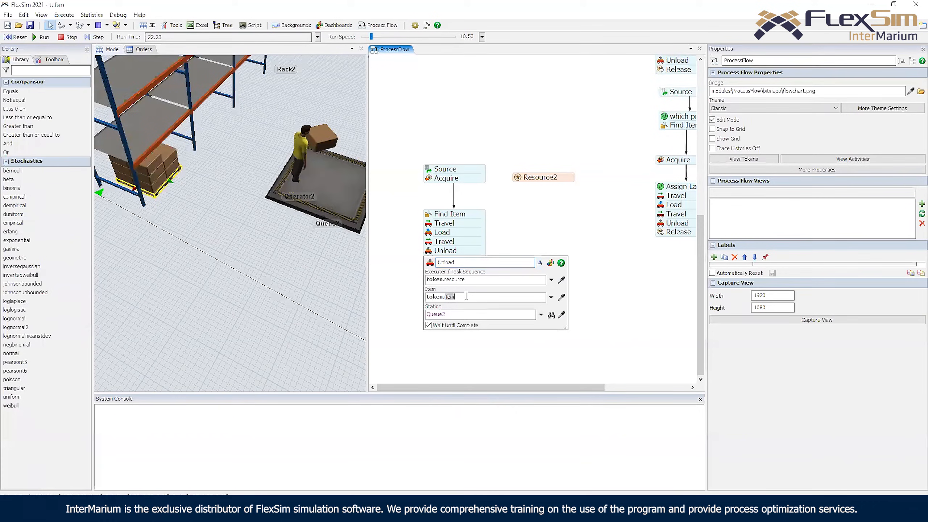
pyautogui.write('resource.')
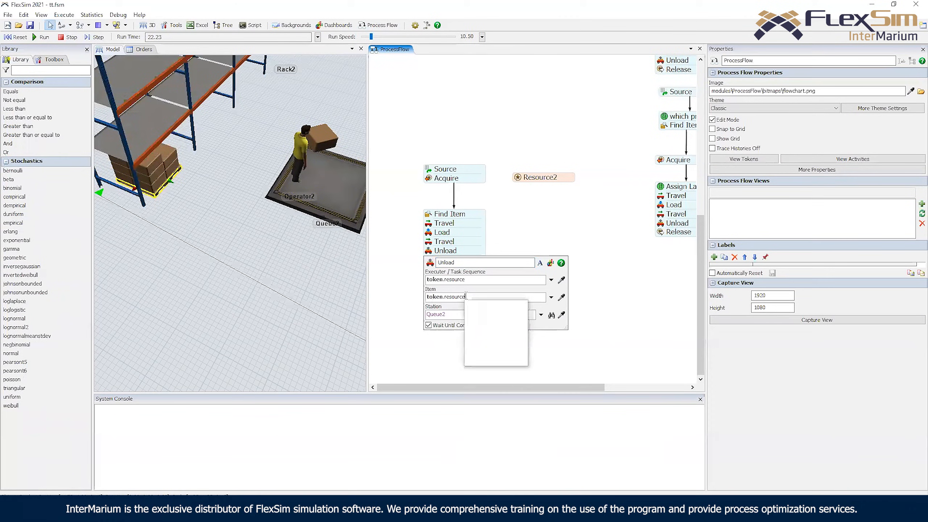
pyautogui.write('fis')
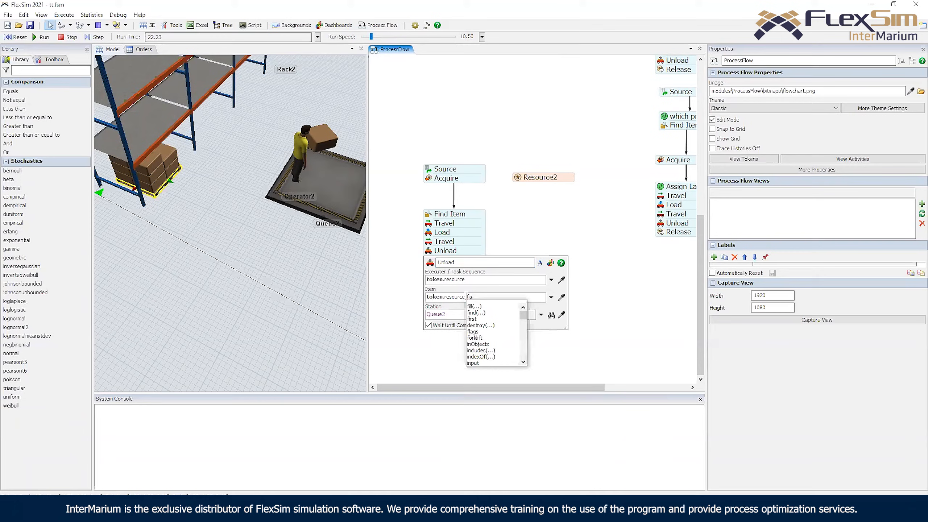
pyautogui.press('BackSpace')
pyautogui.write('rs')
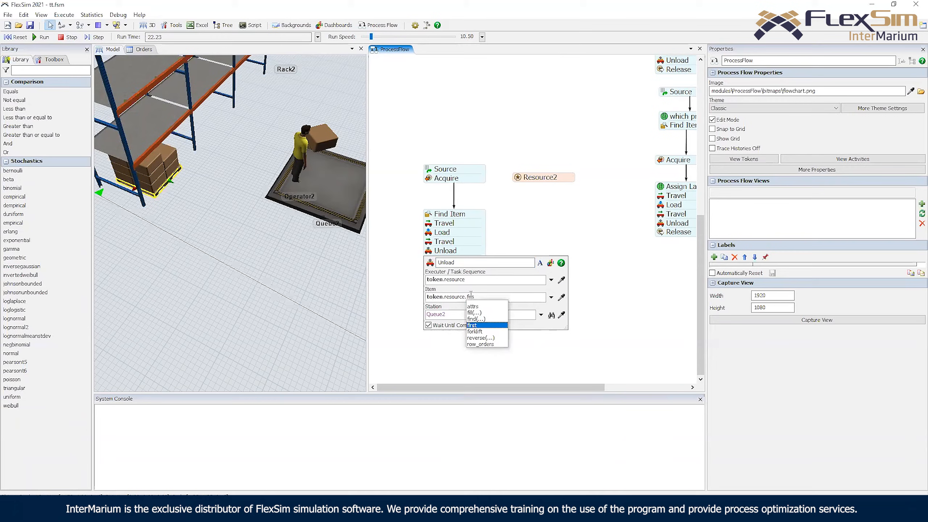
pyautogui.press('Return')
pyautogui.click(520, 227)
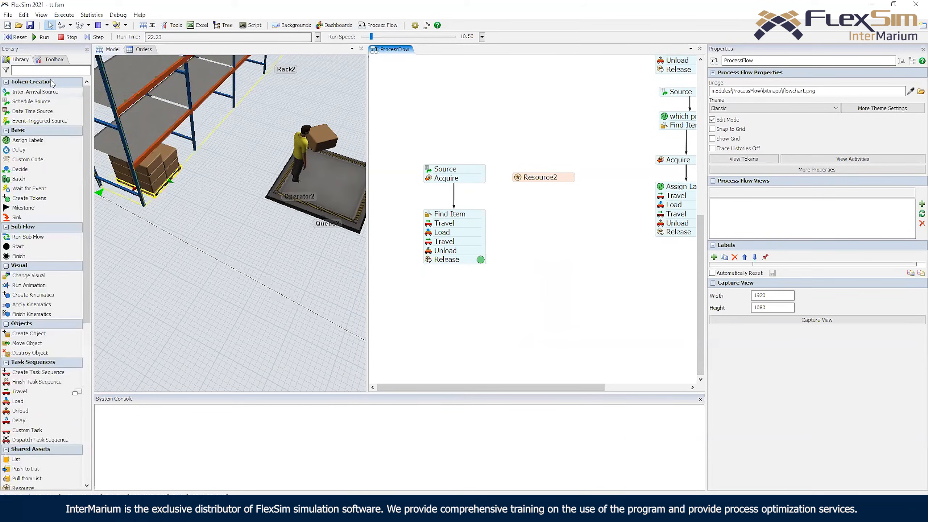
# Reset and run the simulation, select the box unloaded in Queue2, and reduce the run speed to 1.00
pyautogui.click(36, 38)
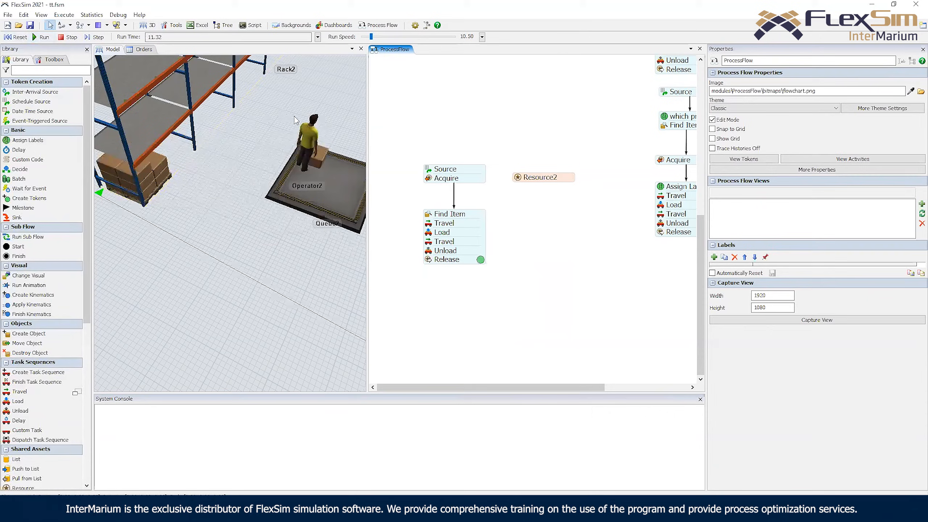
pyautogui.click(320, 159)
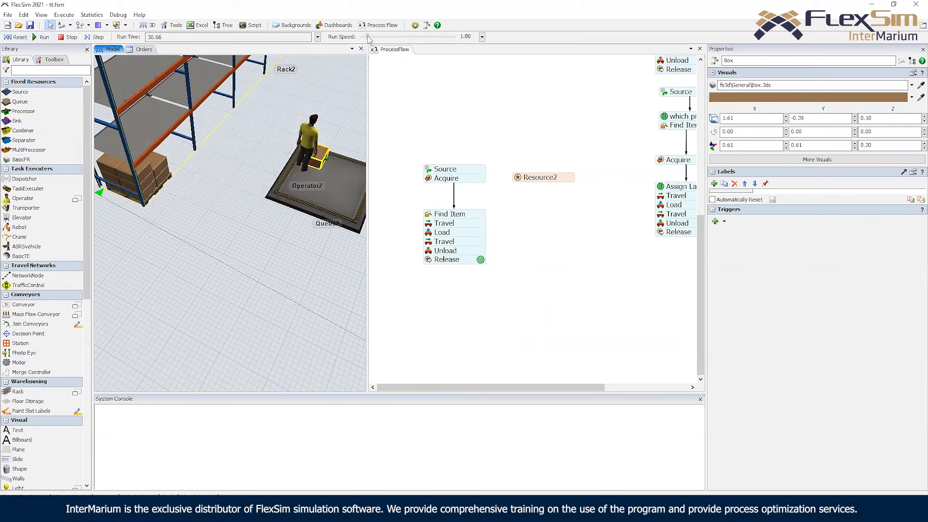
pyautogui.click(438, 219)
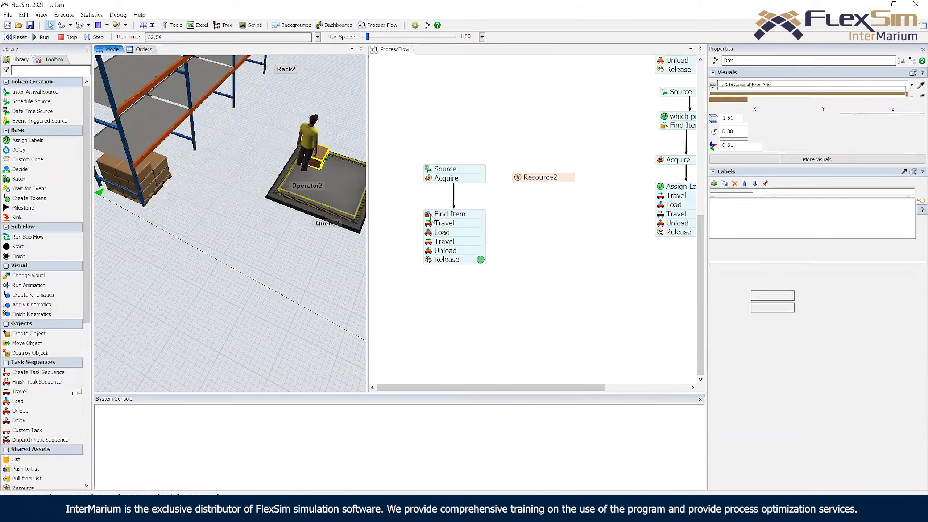
# Set the quantity of the Source activity's arrival to 2
pyautogui.click(430, 171)
pyautogui.doubleClick(430, 172)
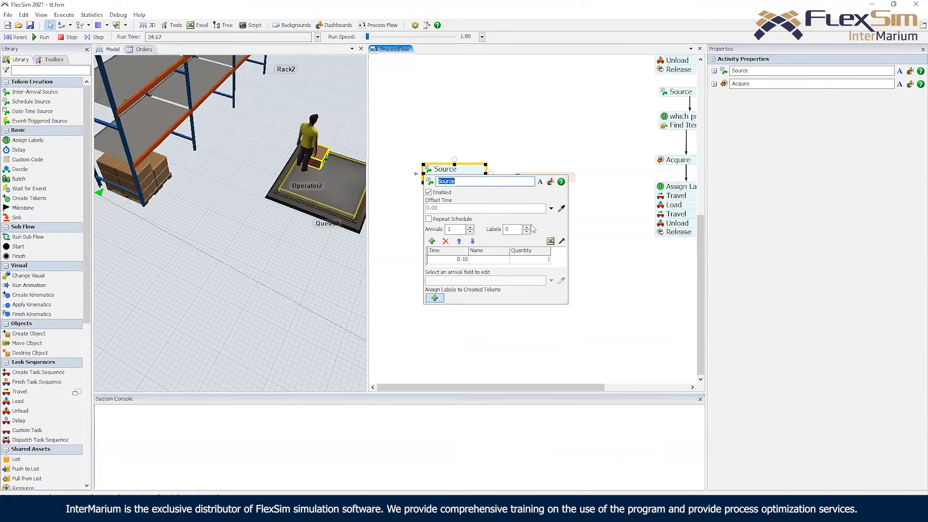
pyautogui.click(540, 261)
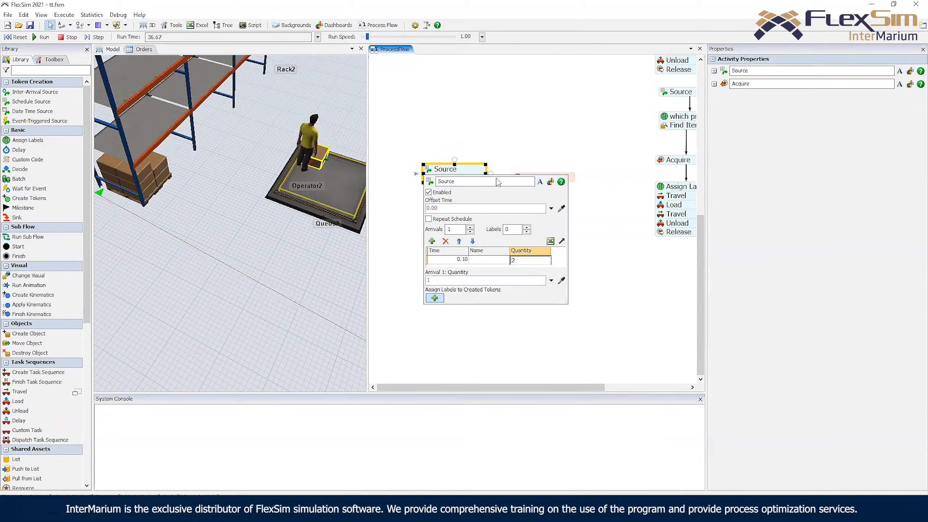
pyautogui.click(489, 112)
# Reset and run the simulation at a higher speed, and inspect the properties of the token at Find Item
pyautogui.click(22, 38)
pyautogui.click(39, 39)
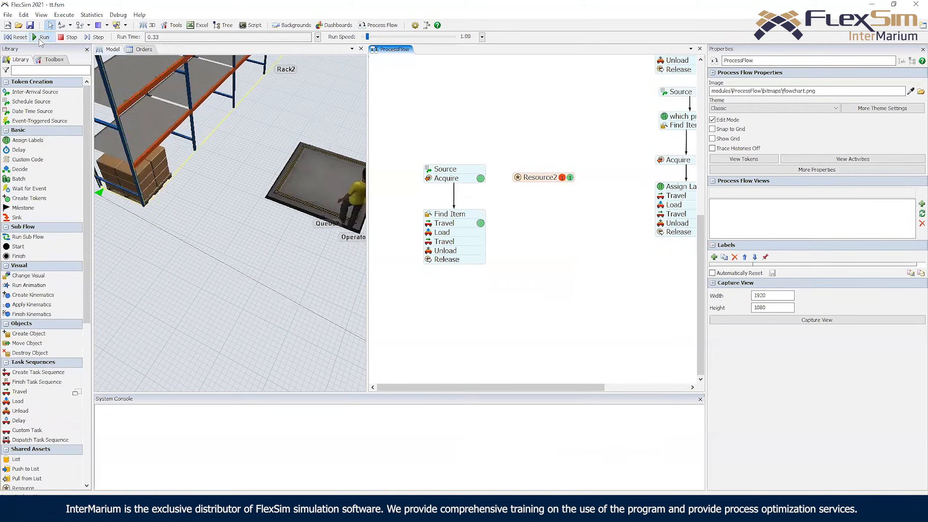
pyautogui.moveTo(368, 36); pyautogui.dragTo(375, 39)
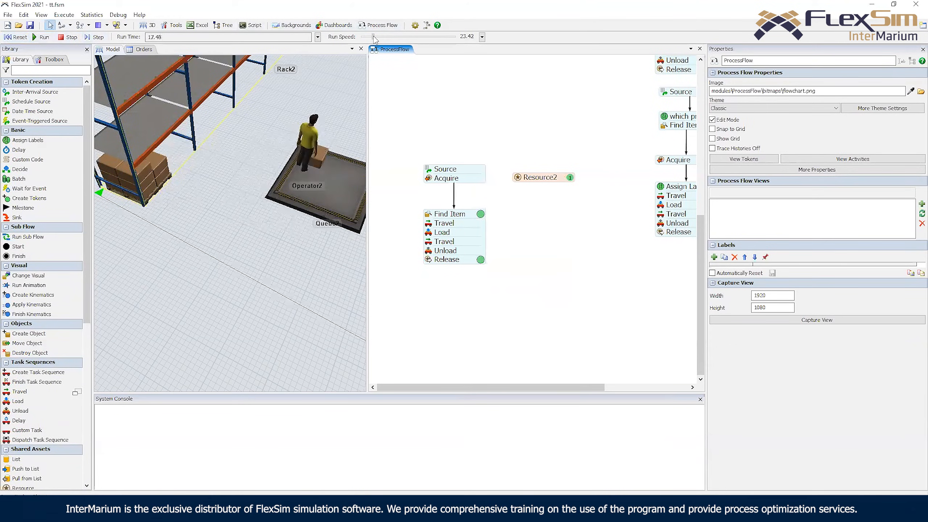
pyautogui.click(475, 216)
pyautogui.click(480, 213)
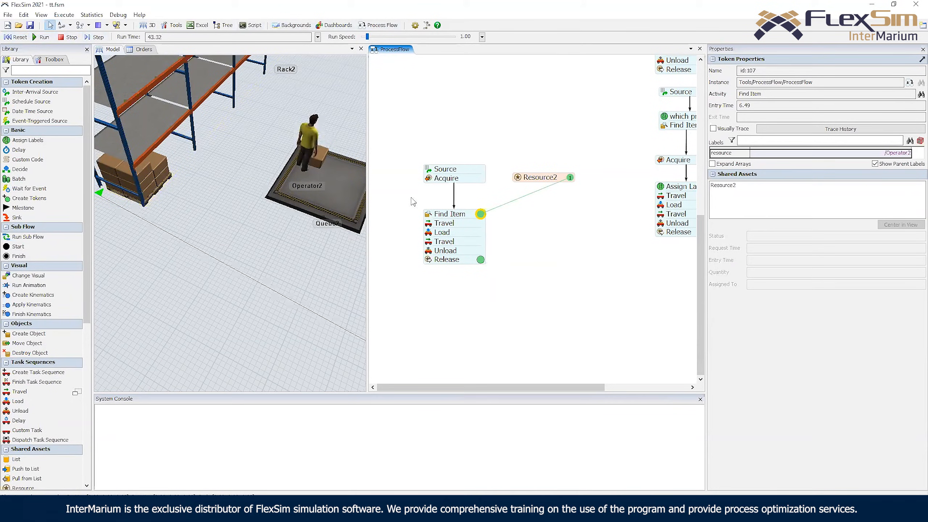
# Turn off Mark Item as Outbound in the Find Item activity
pyautogui.doubleClick(450, 214)
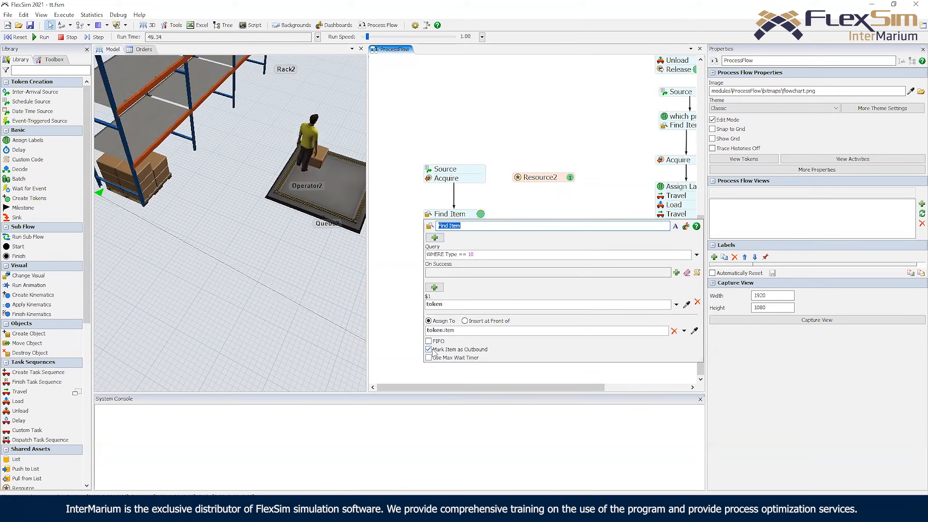
pyautogui.click(502, 208)
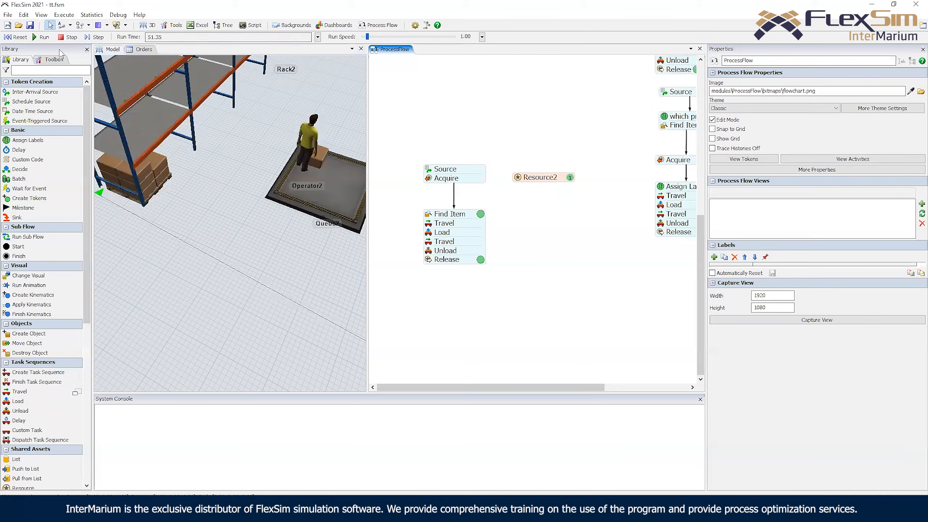
# Reset and run the simulation at a reduced speed, watching Operator2 carry boxes from the pallet to Queue2
pyautogui.click(16, 37)
pyautogui.click(42, 37)
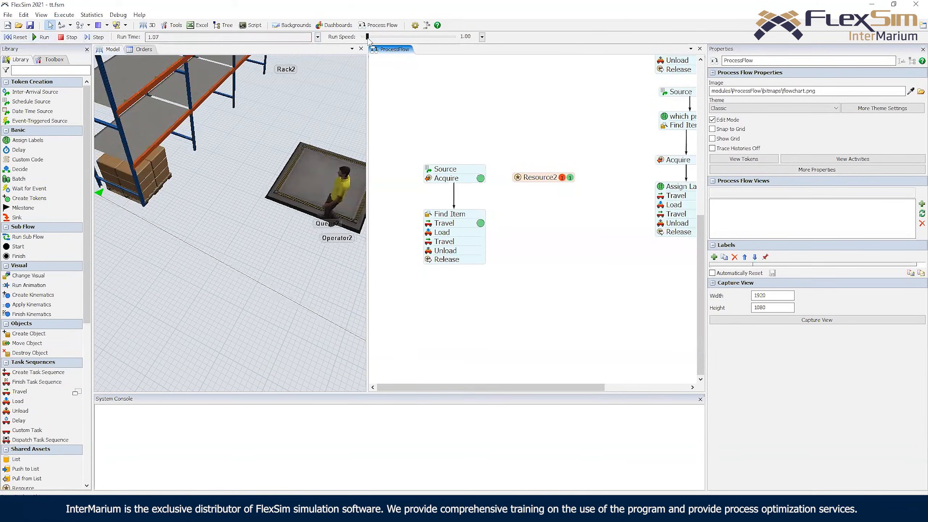
pyautogui.moveTo(368, 38); pyautogui.dragTo(365, 42)
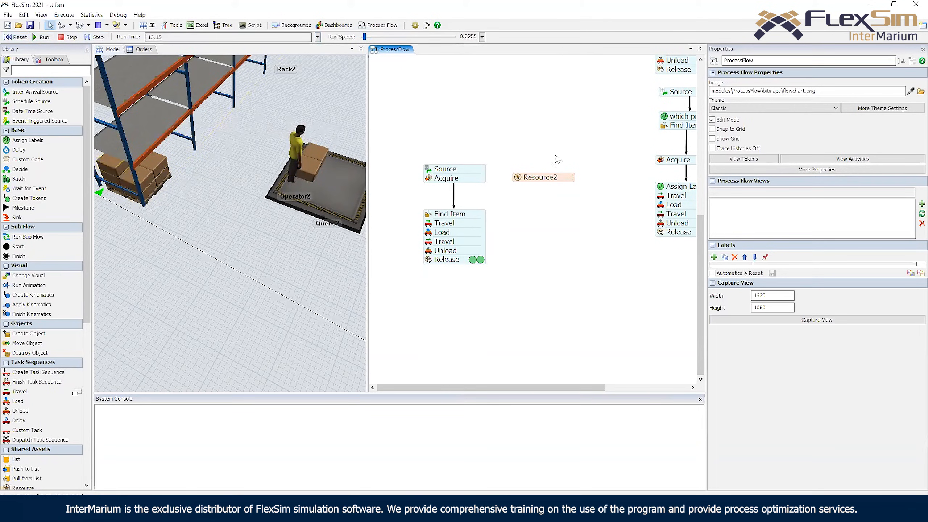
# Review the settings of the Find Item activity and the item reference of the Load activity in the Operator2 flow
pyautogui.doubleClick(435, 218)
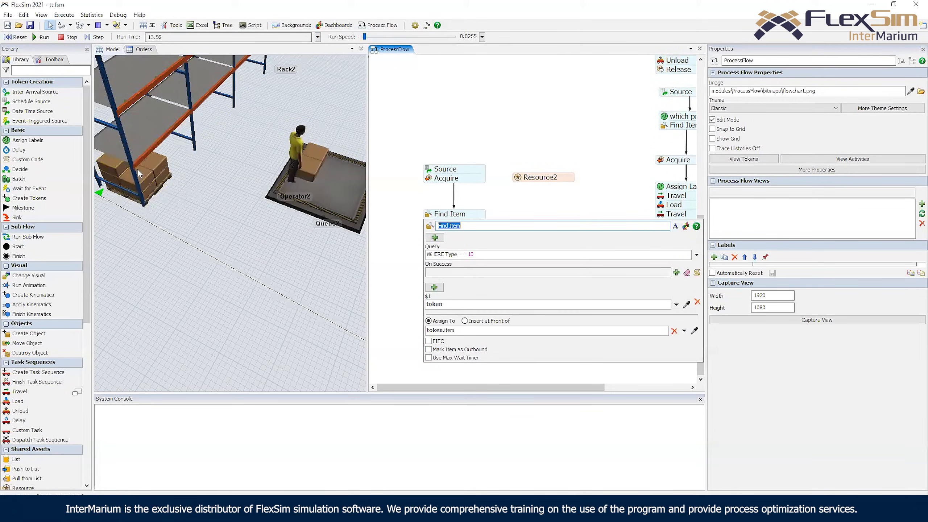
pyautogui.moveTo(202, 188); pyautogui.dragTo(182, 181, button='right')
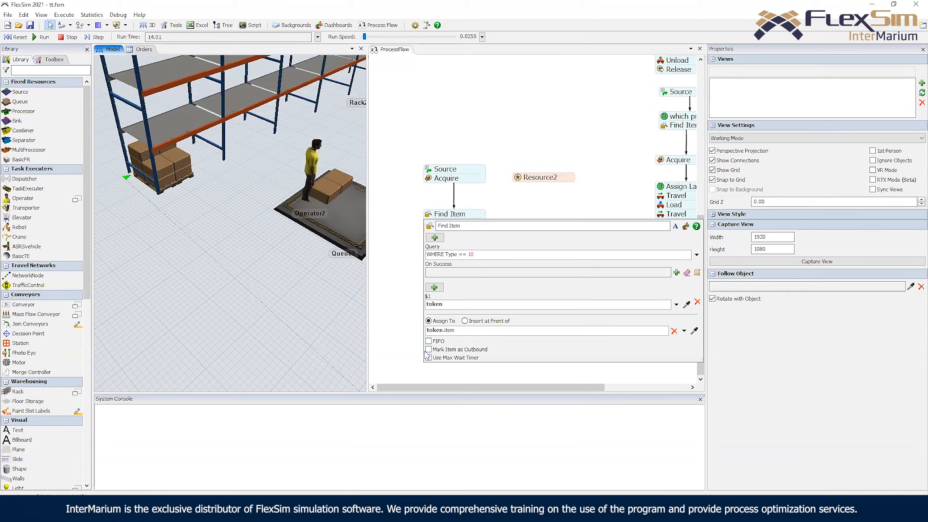
pyautogui.click(476, 147)
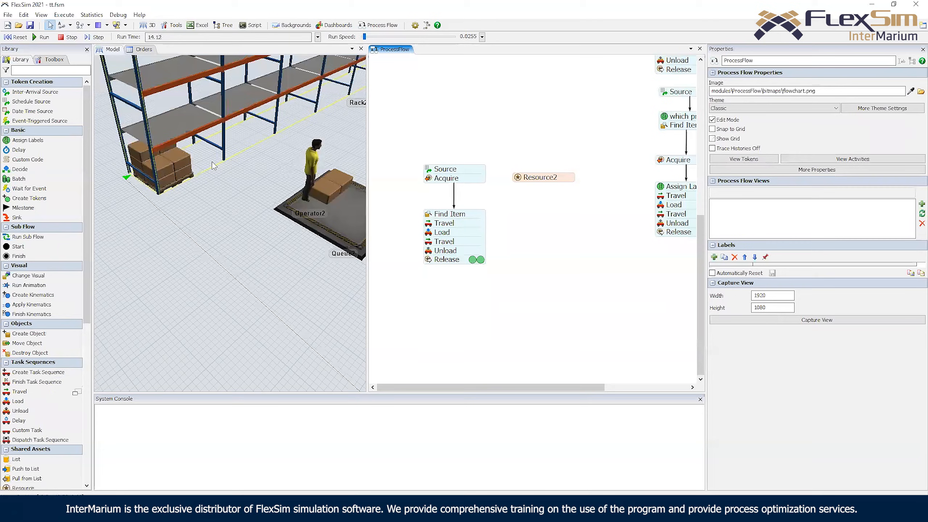
pyautogui.doubleClick(442, 232)
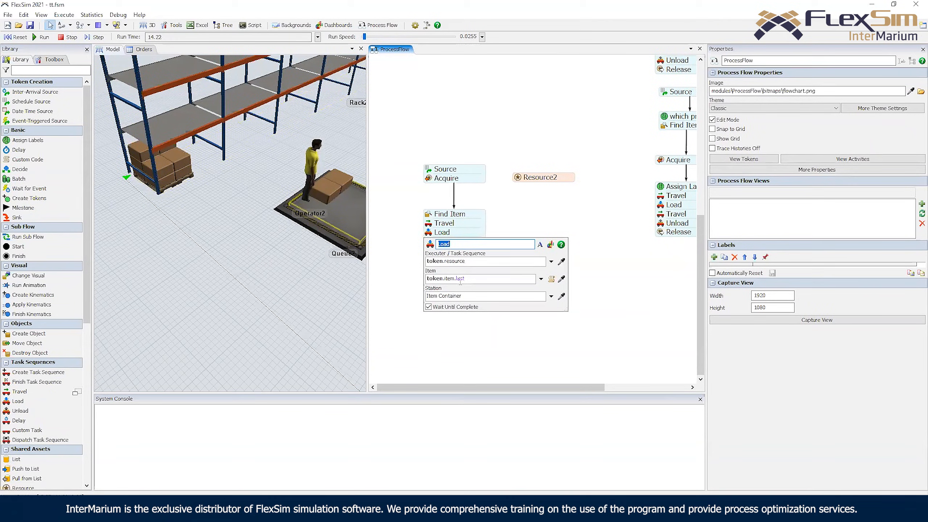
pyautogui.moveTo(455, 279); pyautogui.dragTo(473, 279)
pyautogui.hotkey('ctrl', 'a')
pyautogui.click(473, 276)
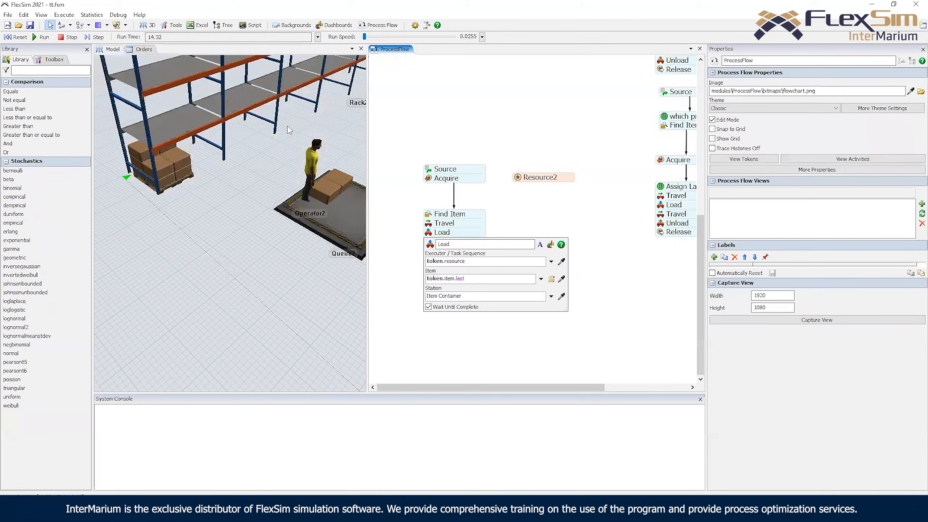
# Reset and run the simulation, slowing it almost to a halt as Operator2 lifts a box from the pallet
pyautogui.click(18, 36)
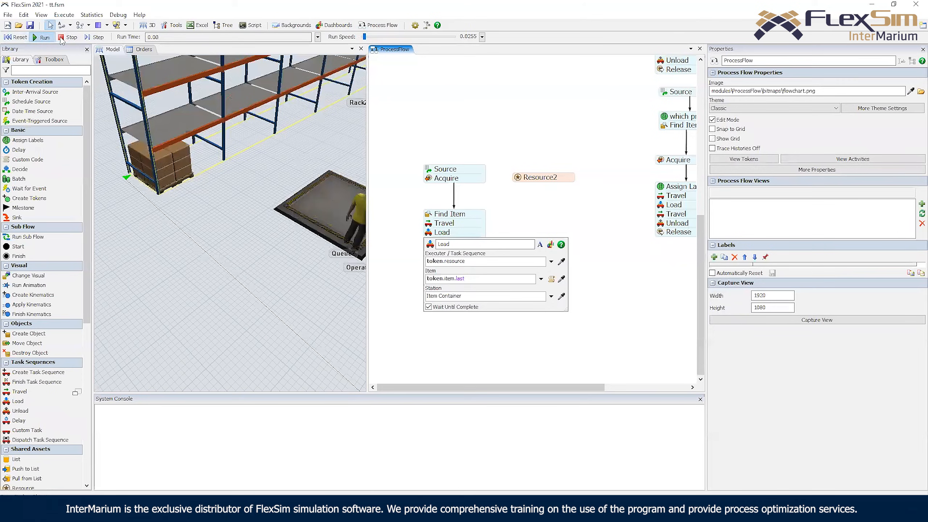
pyautogui.moveTo(365, 37); pyautogui.dragTo(366, 37)
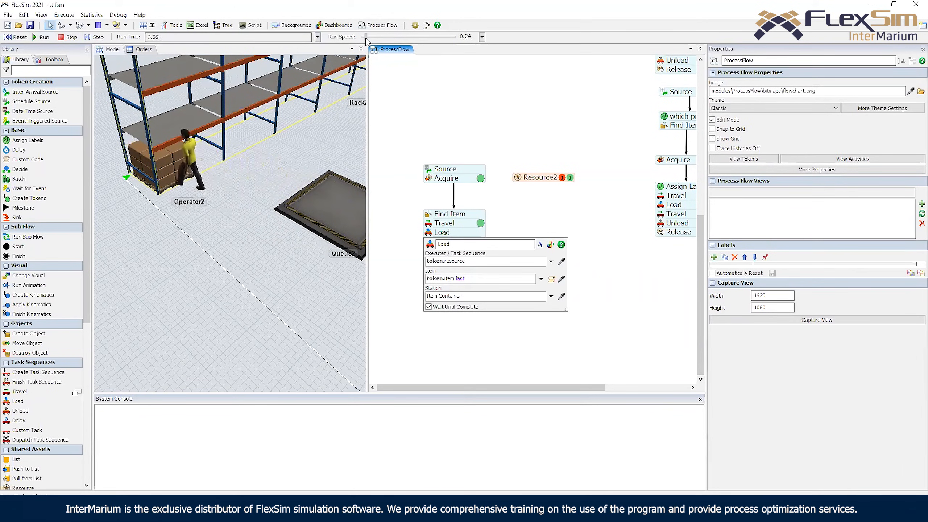
pyautogui.moveTo(366, 38); pyautogui.dragTo(261, 123)
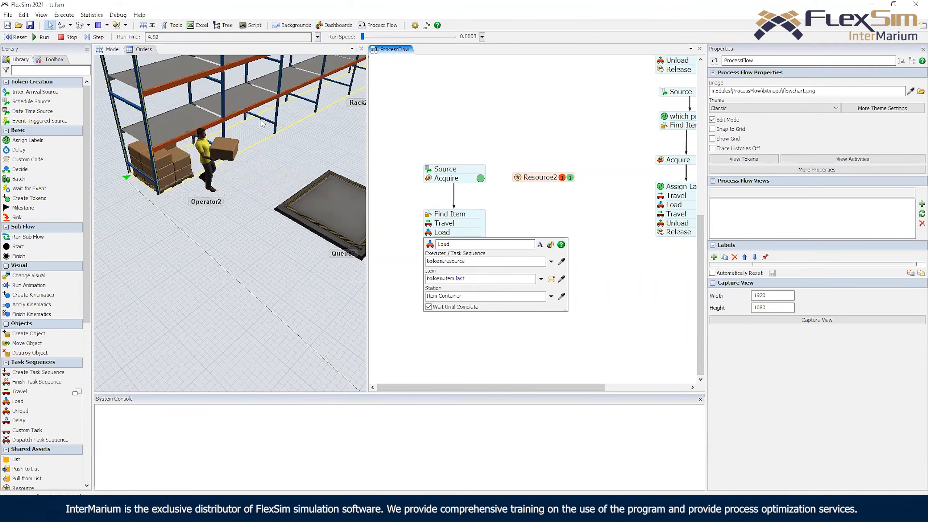
# Try token.item.first as the item of the Load activity
pyautogui.doubleClick(469, 279)
pyautogui.write('fkirs')
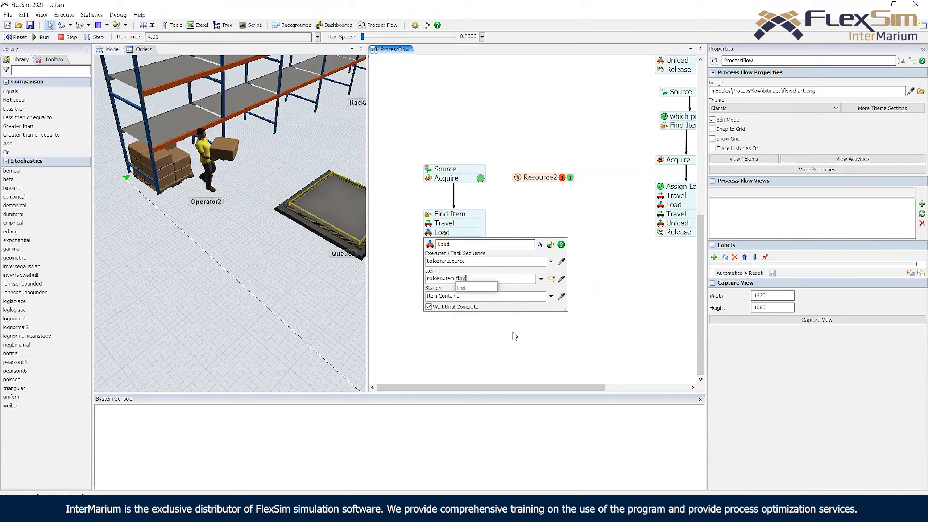
pyautogui.press('BackSpace')
pyautogui.press('BackSpace')
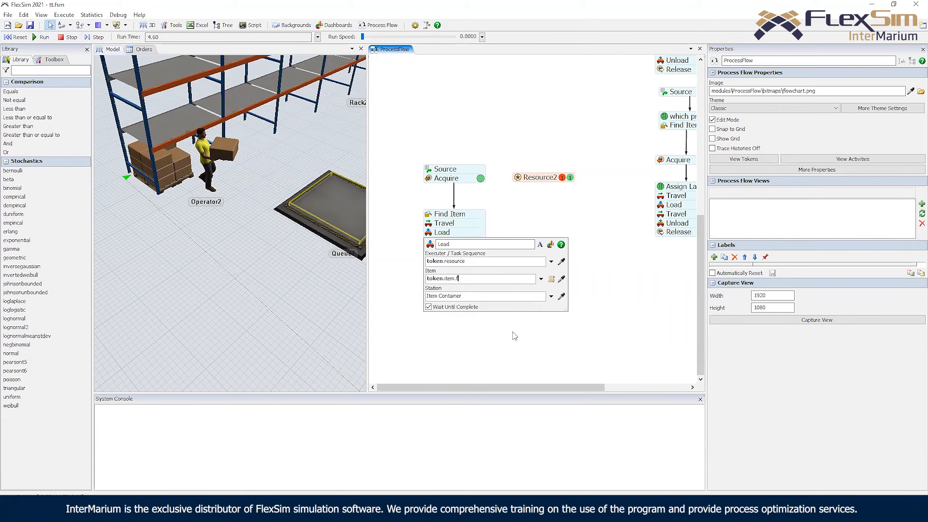
pyautogui.write('irst')
pyautogui.click(603, 199)
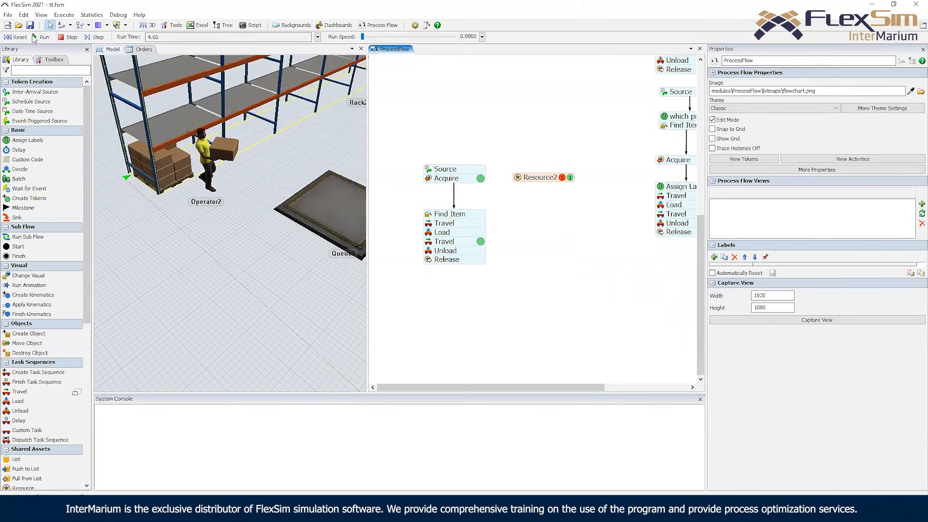
# Reset and rerun the simulation, slow it almost to a halt, and examine up close which box is taken from the pallet
pyautogui.click(16, 37)
pyautogui.click(42, 37)
pyautogui.moveTo(363, 37)
pyautogui.mouseDown()
pyautogui.moveTo(370, 43)
pyautogui.moveTo(359, 42)
pyautogui.mouseUp()
pyautogui.moveTo(220, 199); pyautogui.dragTo(162, 237, button='right')
pyautogui.scroll(5, 182, 219)
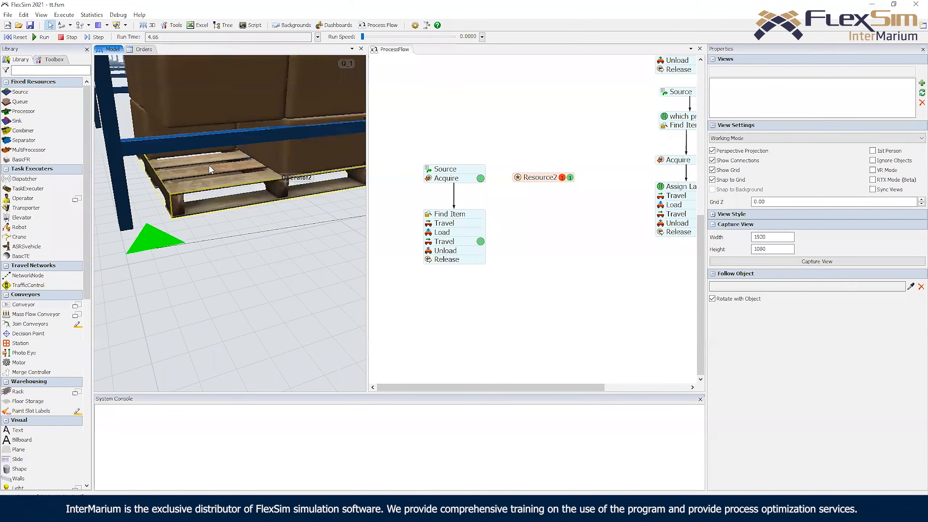
pyautogui.scroll(2, 219, 234)
pyautogui.moveTo(223, 240); pyautogui.dragTo(244, 247, button='right')
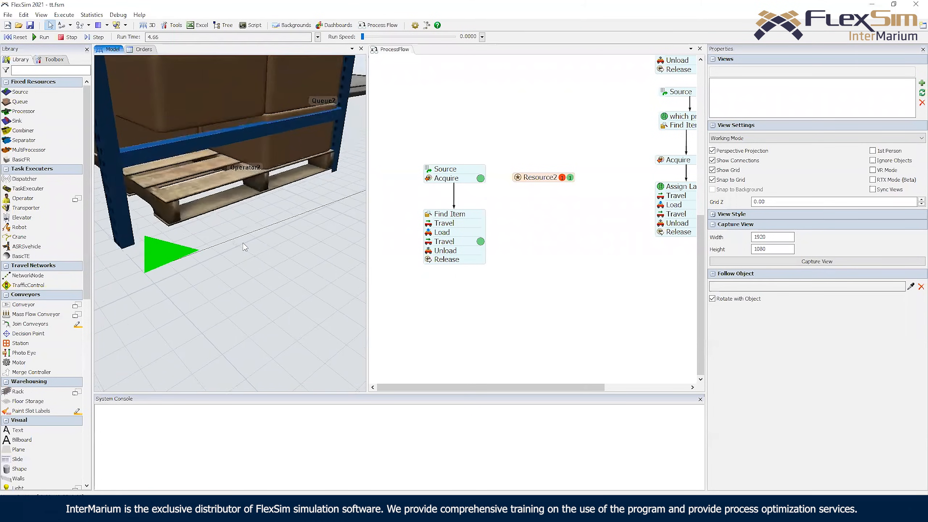
pyautogui.scroll(-5, 239, 250)
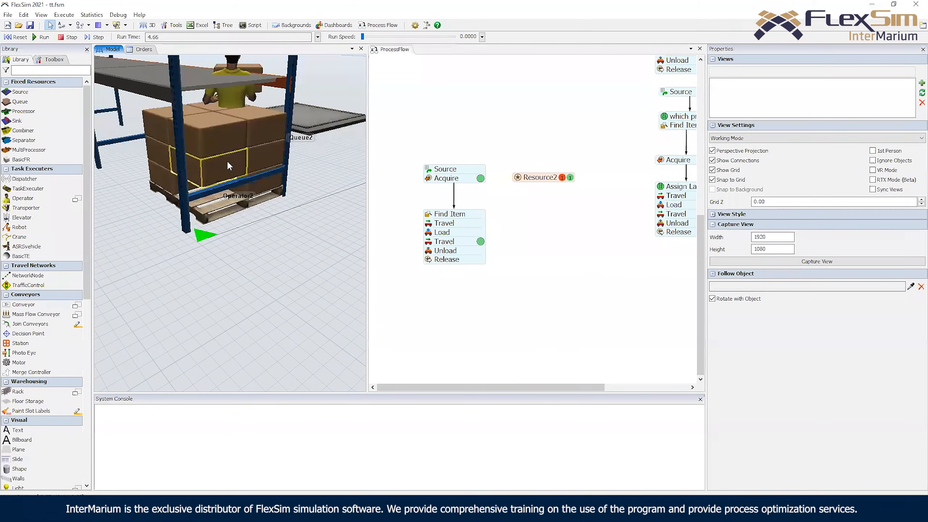
# Set the Load activity's item to token.item.last
pyautogui.click(429, 234)
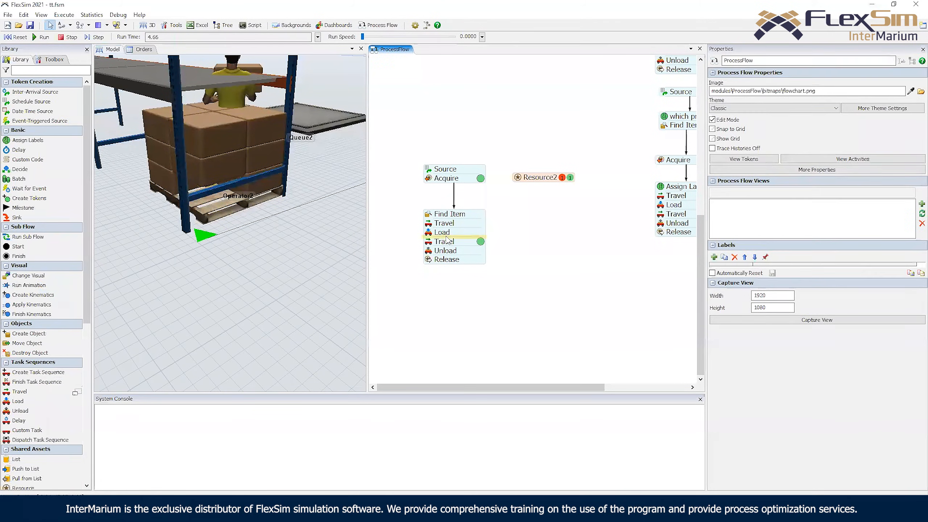
pyautogui.click(430, 235)
pyautogui.doubleClick(481, 280)
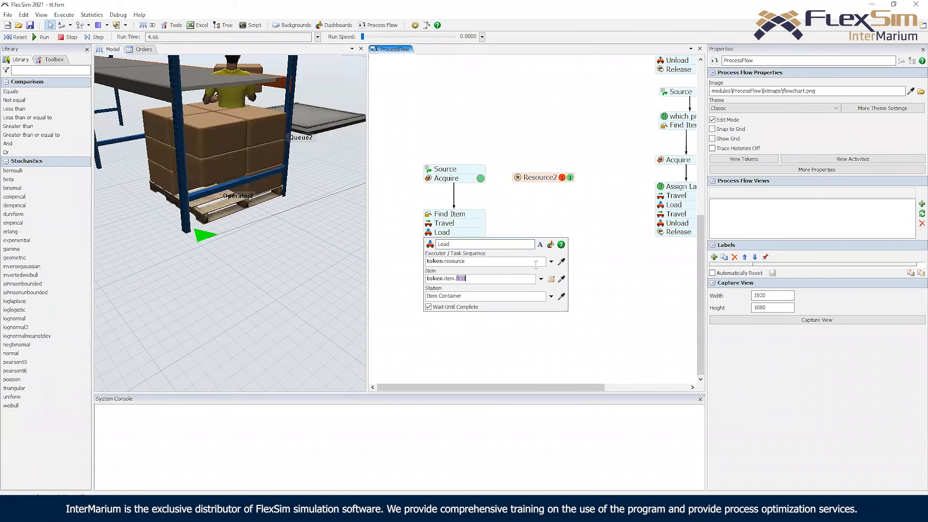
pyautogui.write('last')
pyautogui.click(546, 210)
# Reset and run the simulation at a higher speed, watch the pallet and Queue2, and stop the run
pyautogui.click(25, 36)
pyautogui.click(41, 37)
pyautogui.moveTo(363, 37); pyautogui.dragTo(372, 40)
pyautogui.moveTo(350, 183); pyautogui.dragTo(90, 163, button='right')
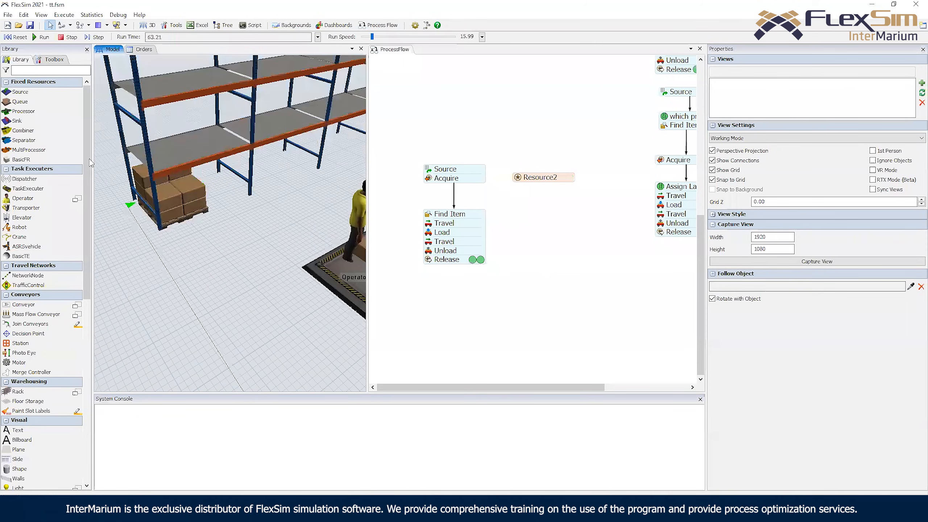
pyautogui.moveTo(372, 37); pyautogui.dragTo(370, 37)
pyautogui.click(69, 37)
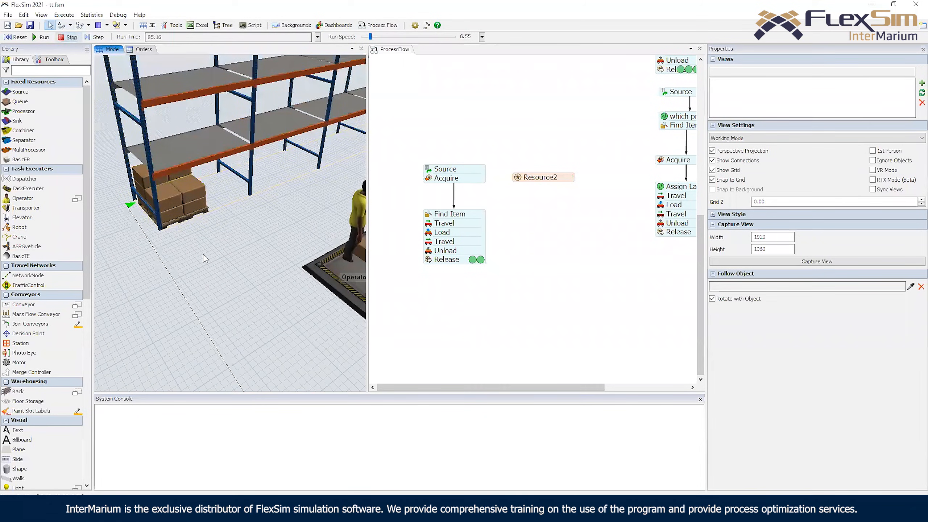
# Compare the Find Item settings of the Operator2 flow and the product-order flow, and look over the whole process flow
pyautogui.doubleClick(438, 215)
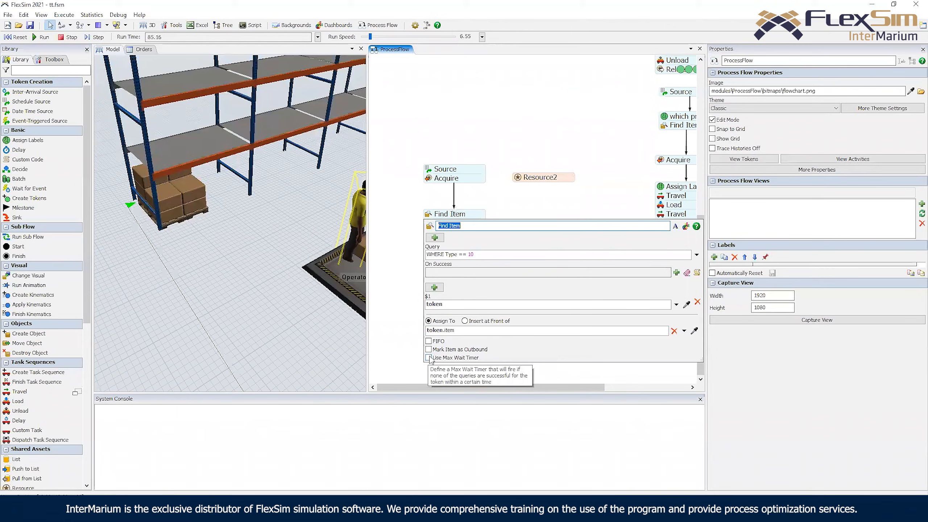
pyautogui.moveTo(553, 211); pyautogui.dragTo(381, 243)
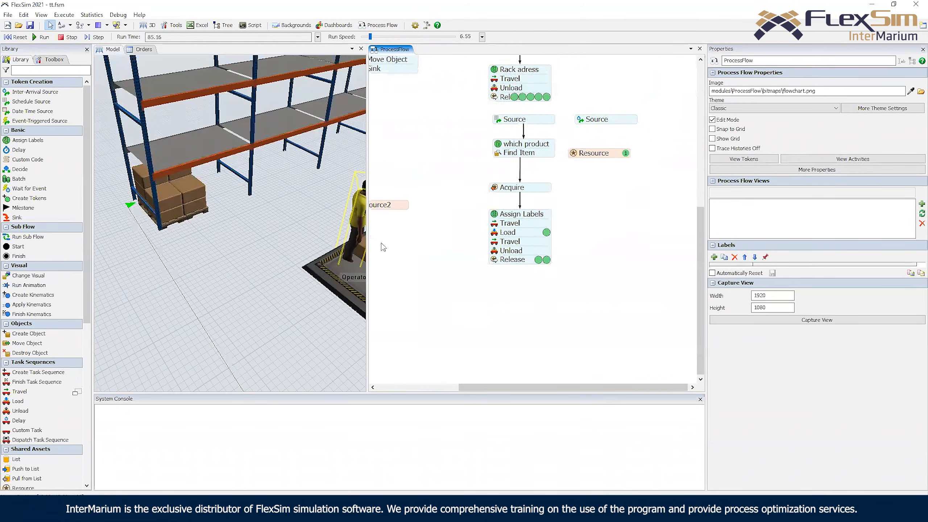
pyautogui.click(492, 158)
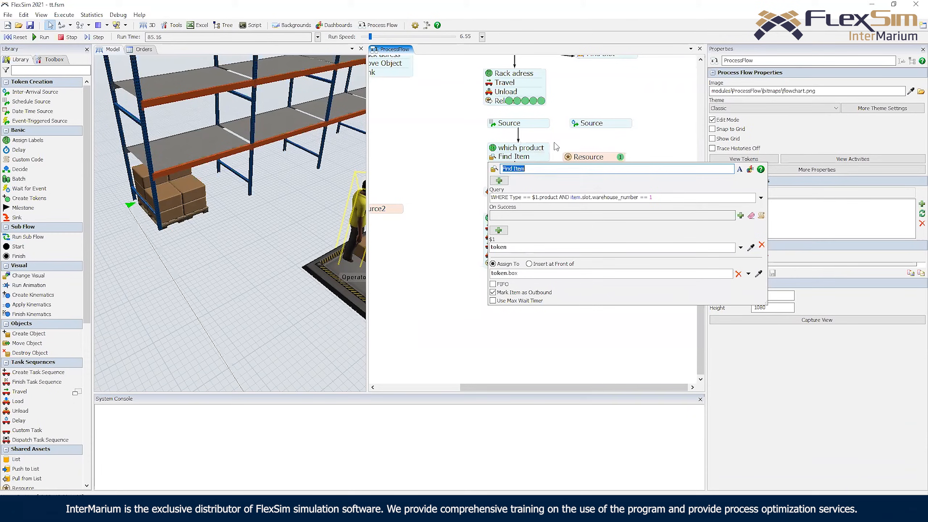
pyautogui.moveTo(564, 143); pyautogui.dragTo(567, 178)
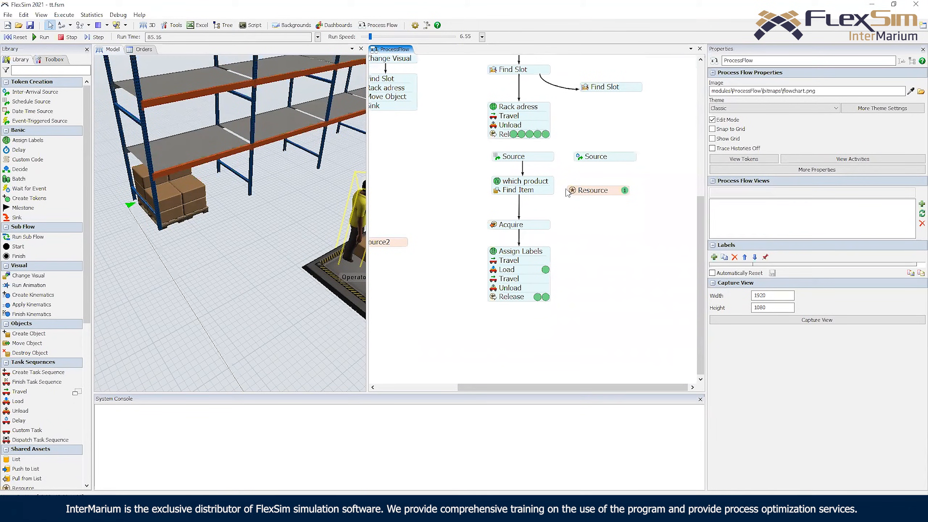
pyautogui.moveTo(577, 208); pyautogui.dragTo(634, 244)
pyautogui.scroll(-3, 485, 218)
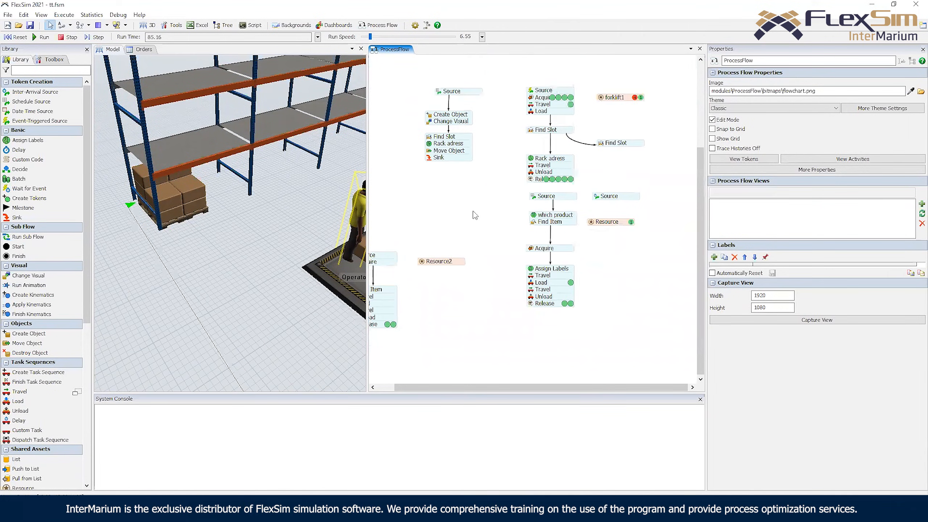
pyautogui.moveTo(451, 209); pyautogui.dragTo(483, 215)
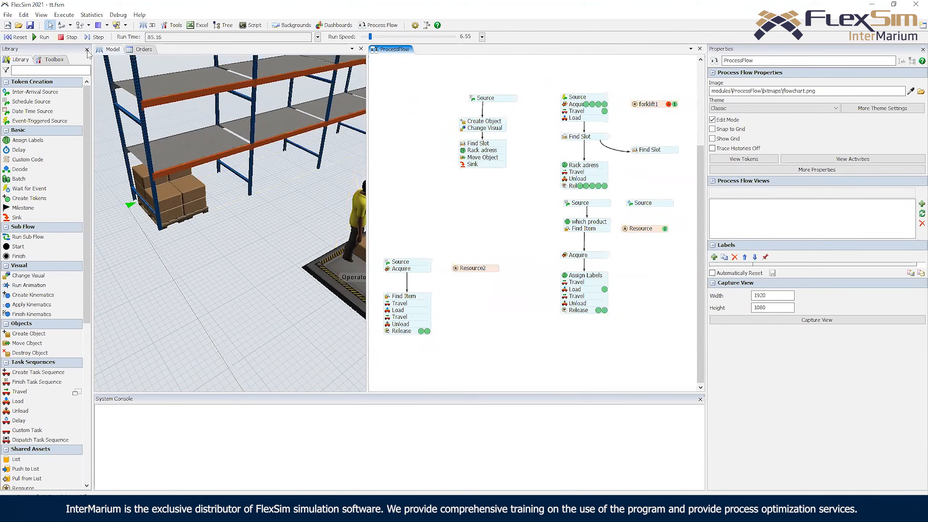
# Open the Storage System properties and review the slot labels, including the color palette choices for product
pyautogui.scroll(-4, 243, 210)
pyautogui.moveTo(242, 210); pyautogui.dragTo(252, 220, button='right')
pyautogui.scroll(-3, 253, 224)
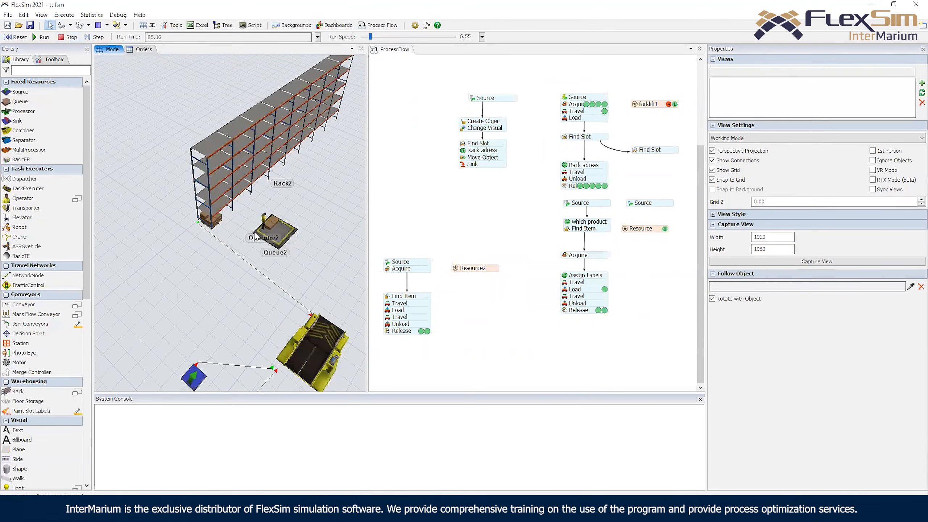
pyautogui.click(54, 60)
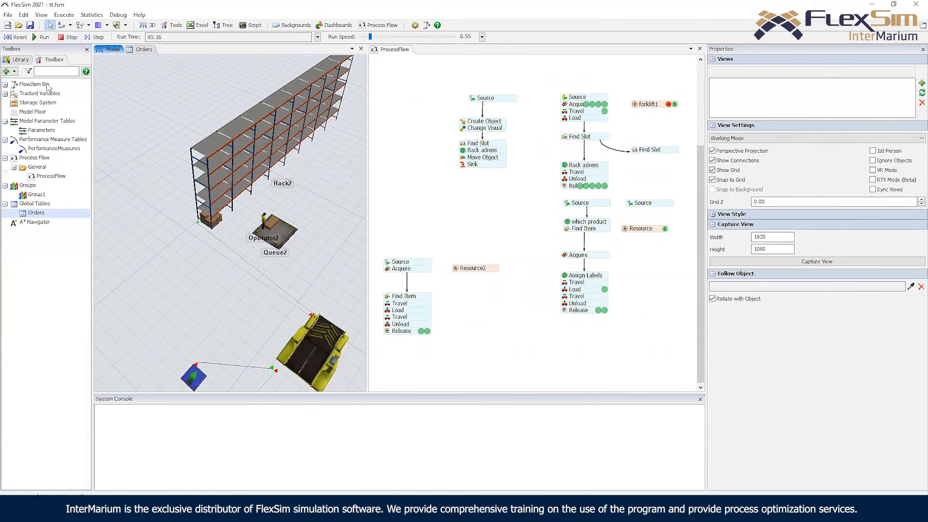
pyautogui.click(25, 104)
pyautogui.doubleClick(25, 104)
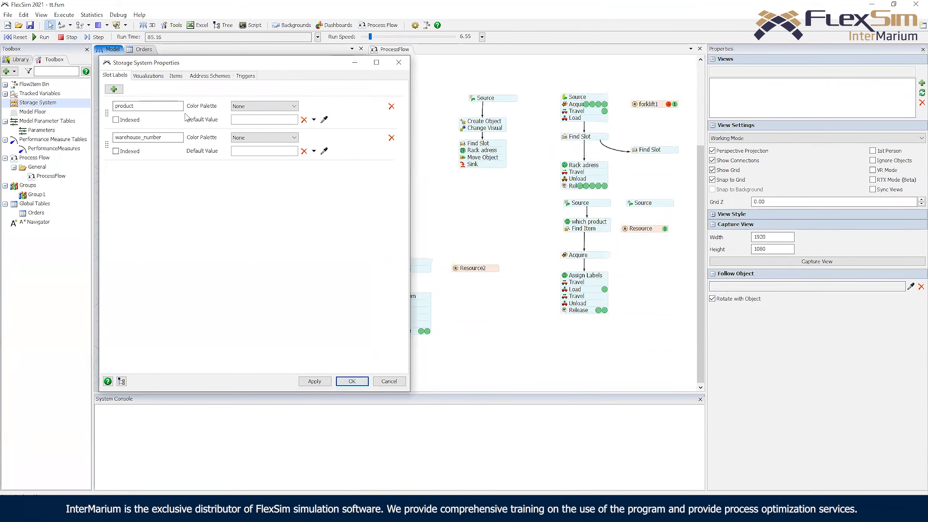
pyautogui.click(275, 105)
pyautogui.click(282, 106)
pyautogui.moveTo(178, 67); pyautogui.dragTo(471, 90)
# Go through the Bay Supports draw elements in the Storage System visualizations, checking which rack parts each one represents
pyautogui.click(451, 99)
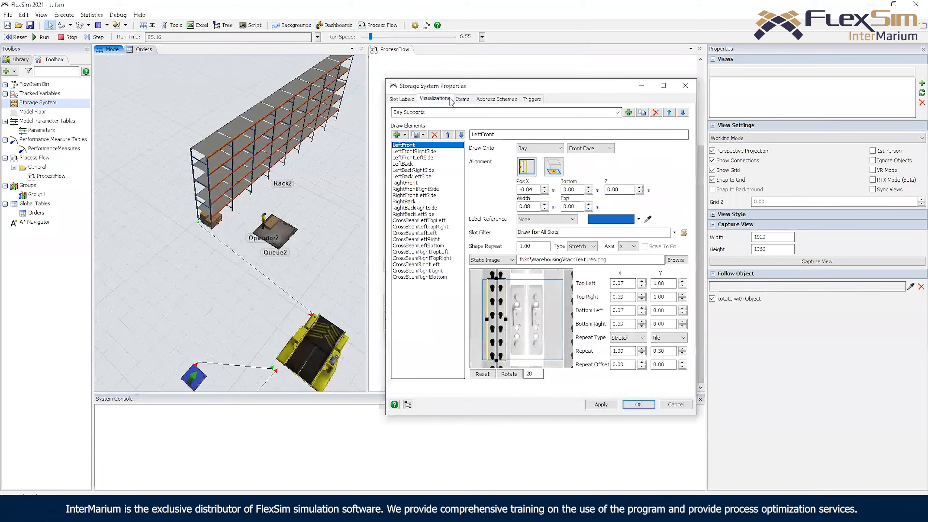
pyautogui.click(420, 158)
pyautogui.click(420, 164)
pyautogui.click(422, 171)
pyautogui.click(423, 182)
pyautogui.click(422, 195)
pyautogui.click(422, 207)
pyautogui.click(421, 220)
pyautogui.click(421, 227)
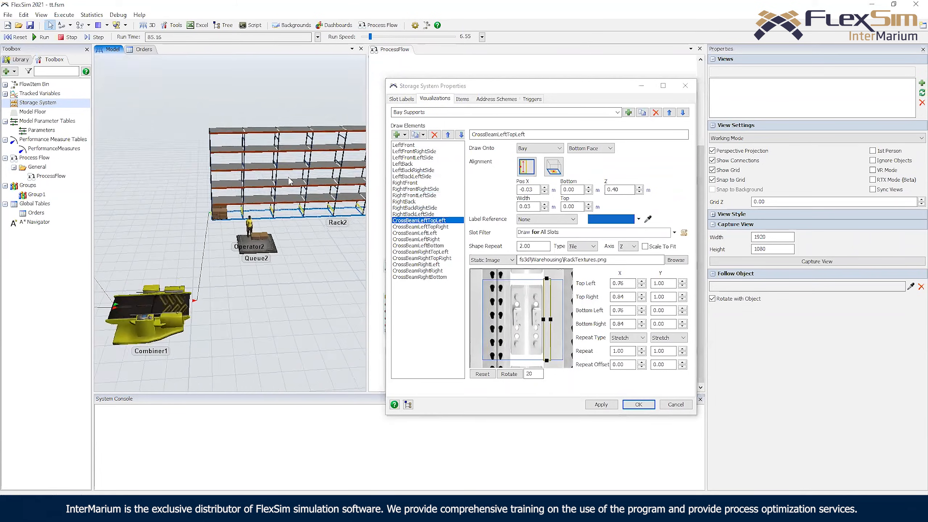
pyautogui.click(421, 233)
pyautogui.click(419, 252)
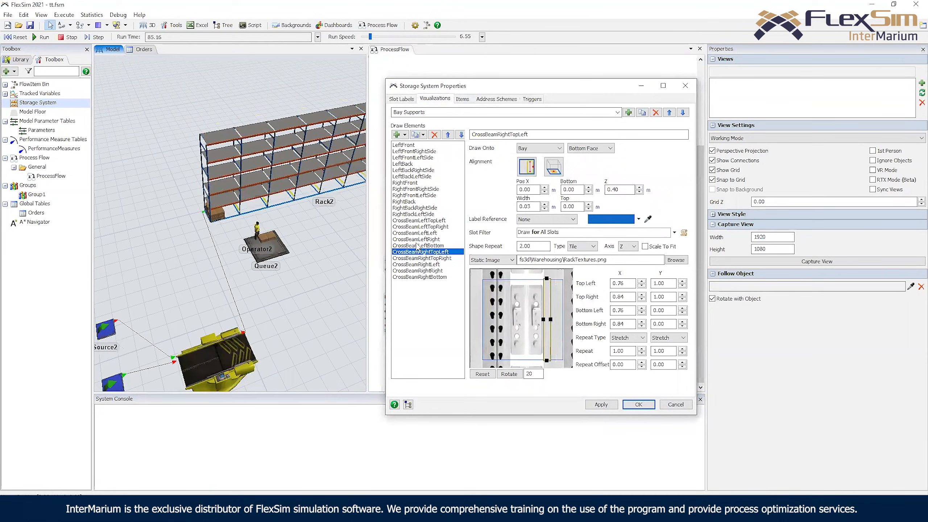
pyautogui.click(419, 246)
pyautogui.click(420, 240)
pyautogui.click(420, 233)
pyautogui.click(409, 202)
pyautogui.click(415, 189)
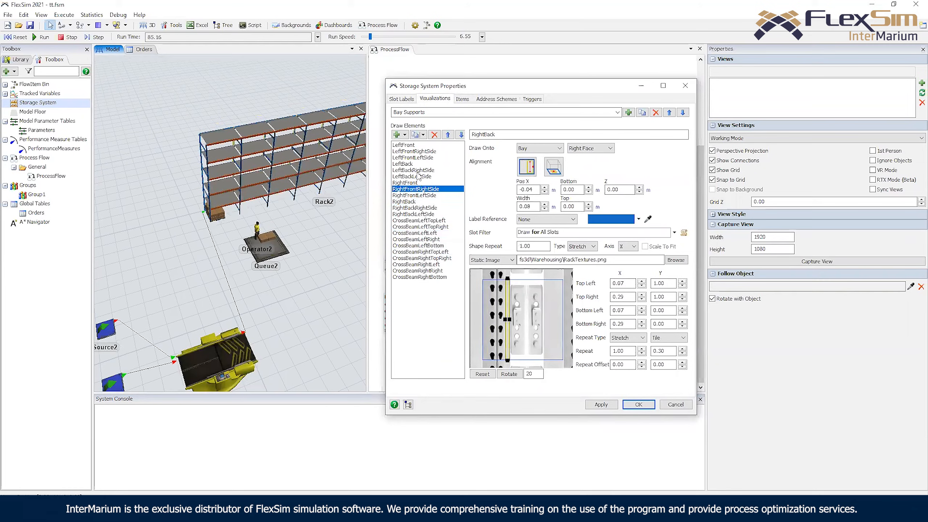
pyautogui.click(414, 170)
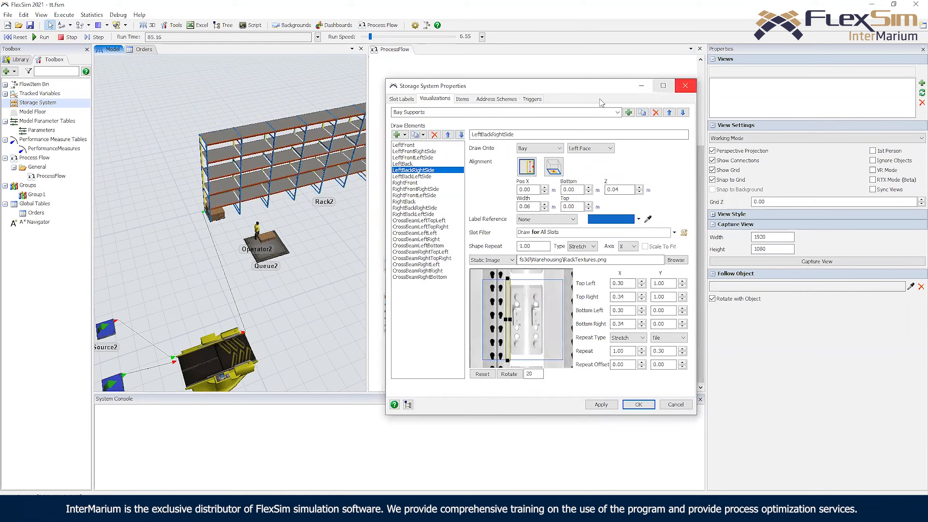
# Examine the LeftBackRightSide support on Rack2 in the 3D model, both up close and from a distance
pyautogui.moveTo(537, 88); pyautogui.dragTo(649, 82)
pyautogui.scroll(10, 253, 209)
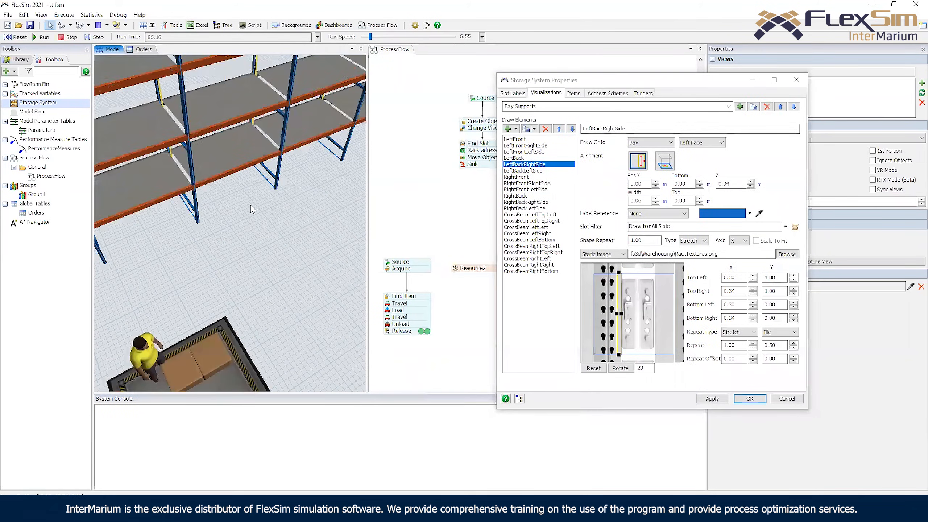
pyautogui.moveTo(299, 196); pyautogui.dragTo(263, 195, button='right')
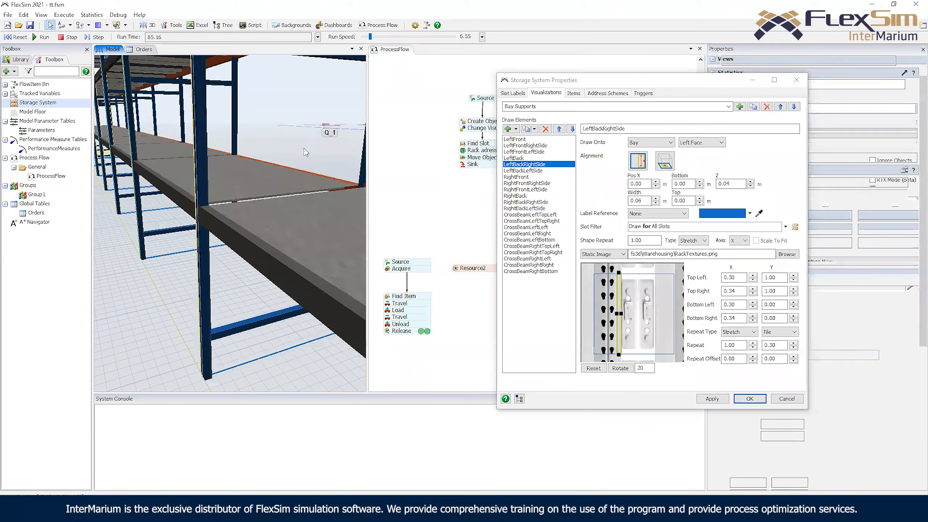
pyautogui.moveTo(126, 310); pyautogui.dragTo(251, 252, button='right')
pyautogui.moveTo(303, 220); pyautogui.dragTo(332, 241, button='right')
pyautogui.scroll(-10, 303, 219)
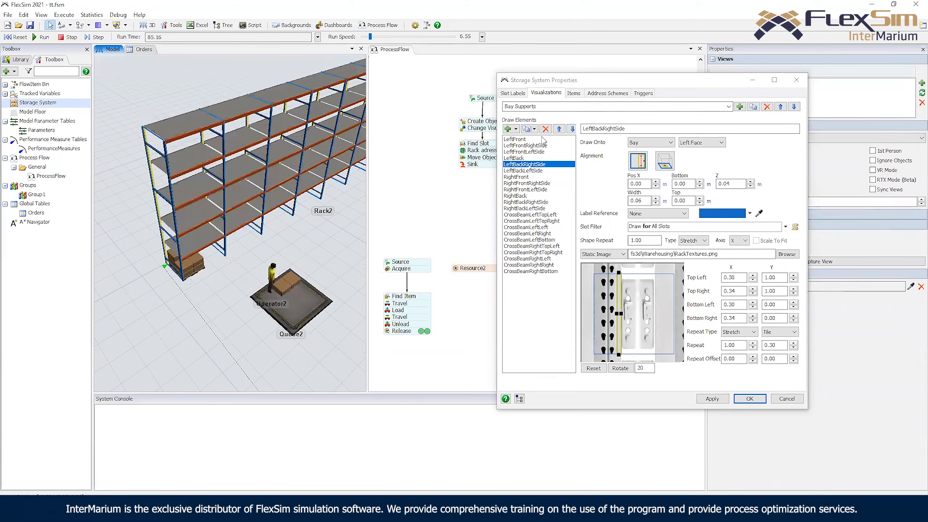
# Select Rack2 in the 3D model and move the Storage System Properties window clear of the rack's own properties
pyautogui.moveTo(305, 242); pyautogui.dragTo(262, 246)
pyautogui.click(247, 186)
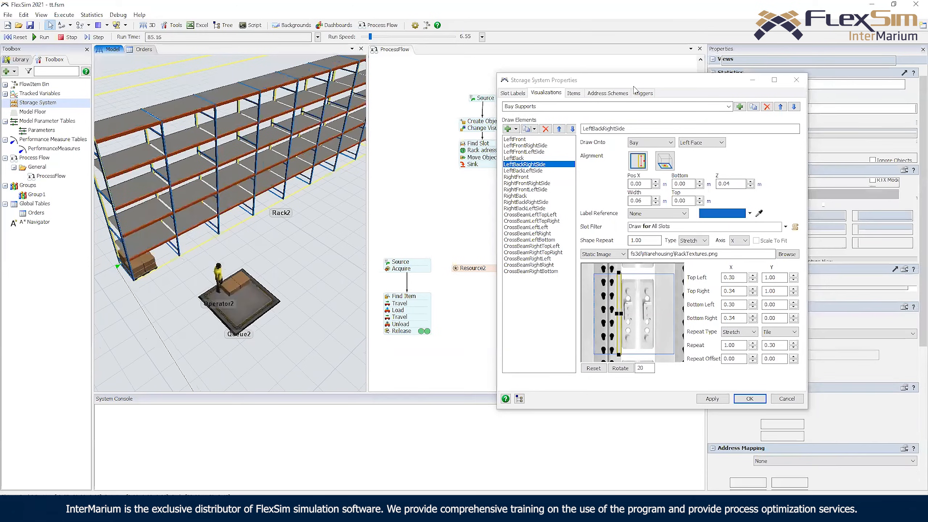
pyautogui.moveTo(809, 116); pyautogui.dragTo(808, 116)
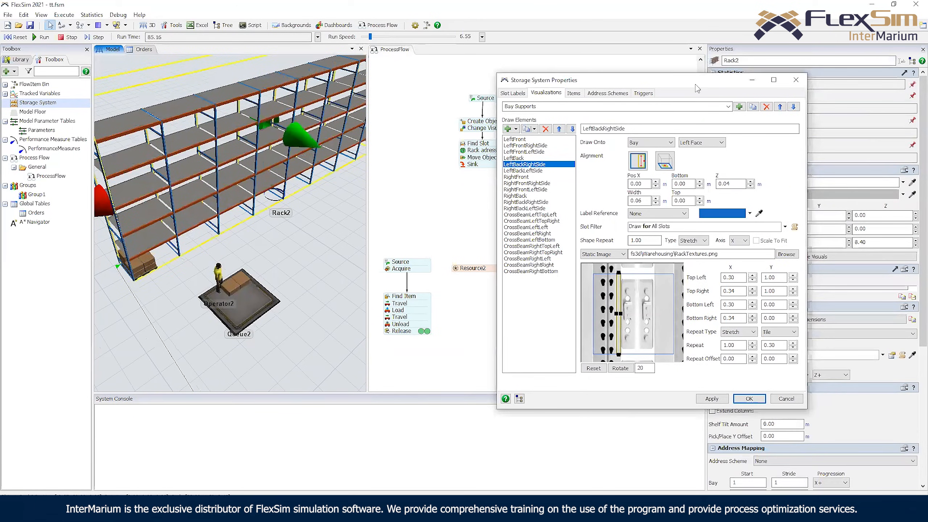
pyautogui.moveTo(695, 88); pyautogui.dragTo(589, 86)
pyautogui.click(251, 92)
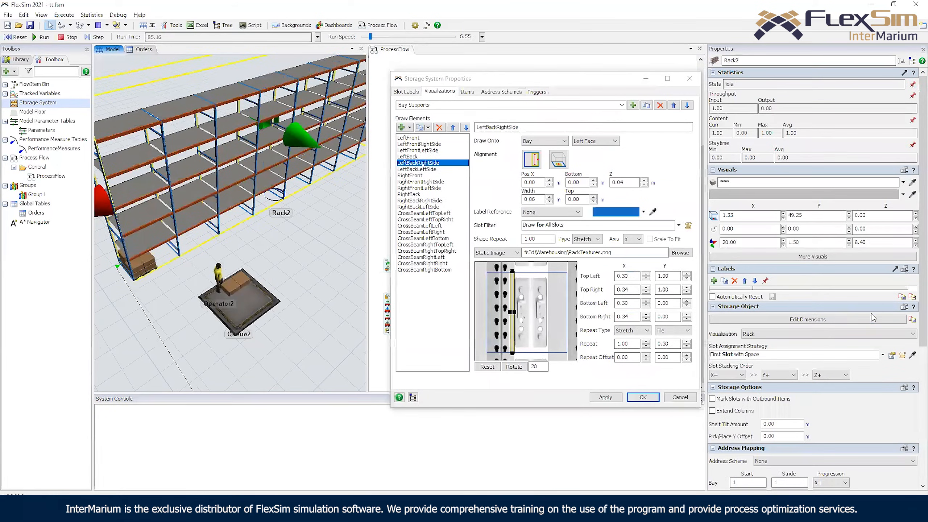
# Set Rack2's visualization to Pallet Rack and view the rack from another angle
pyautogui.click(785, 334)
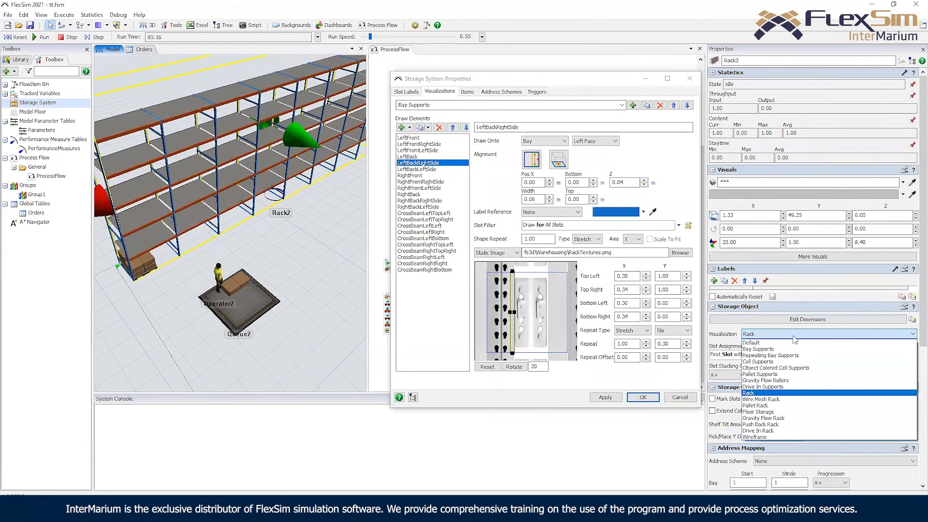
pyautogui.click(783, 406)
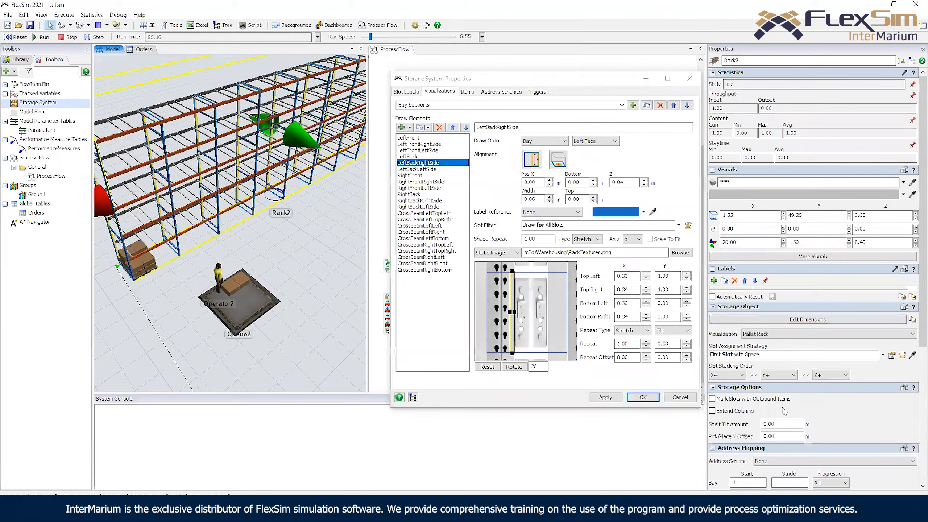
pyautogui.click(323, 261)
pyautogui.moveTo(322, 258); pyautogui.dragTo(279, 184, button='right')
pyautogui.click(278, 188)
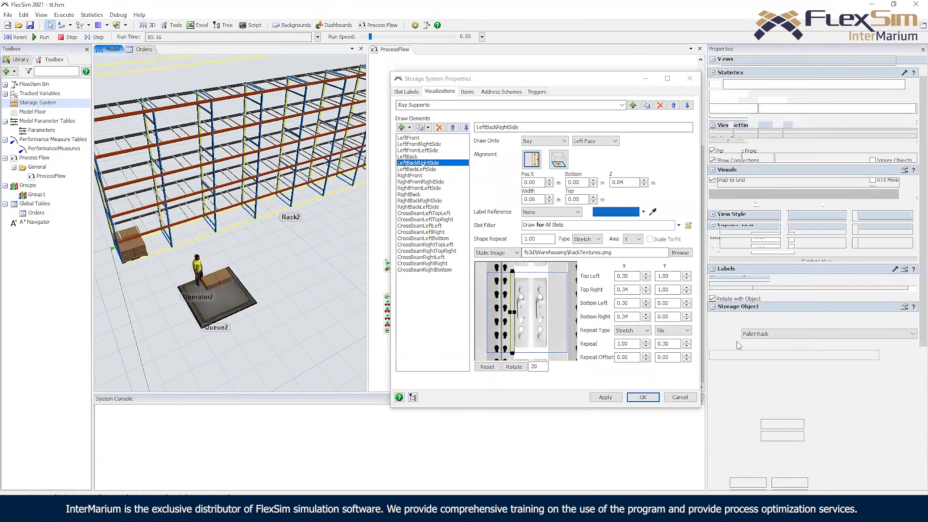
# Try the Gravity Flow Rollers, Repeating Bay Supports and Bay Supports visualizations on Rack2
pyautogui.click(826, 333)
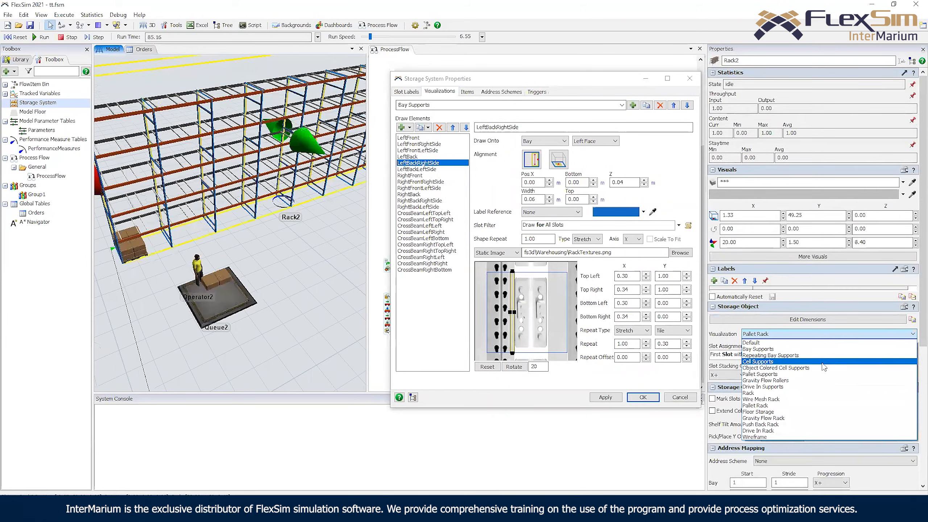
pyautogui.click(818, 382)
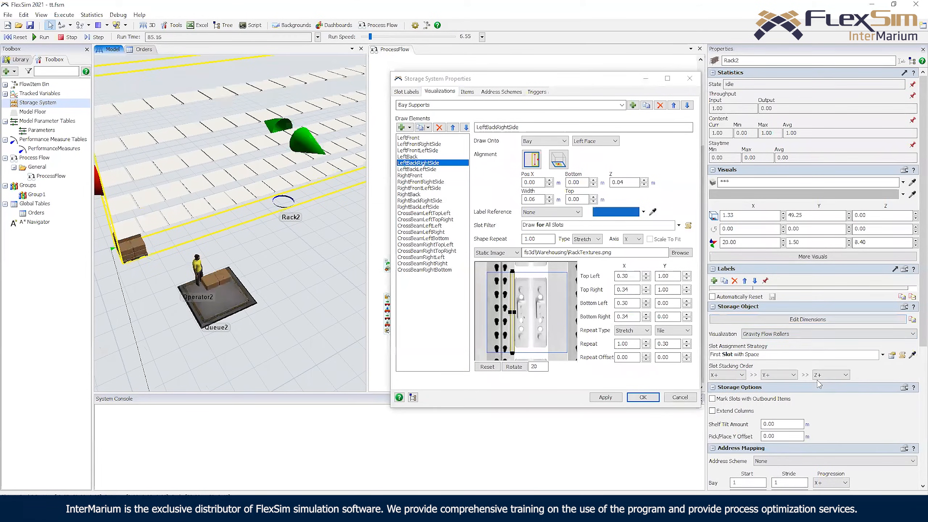
pyautogui.click(818, 333)
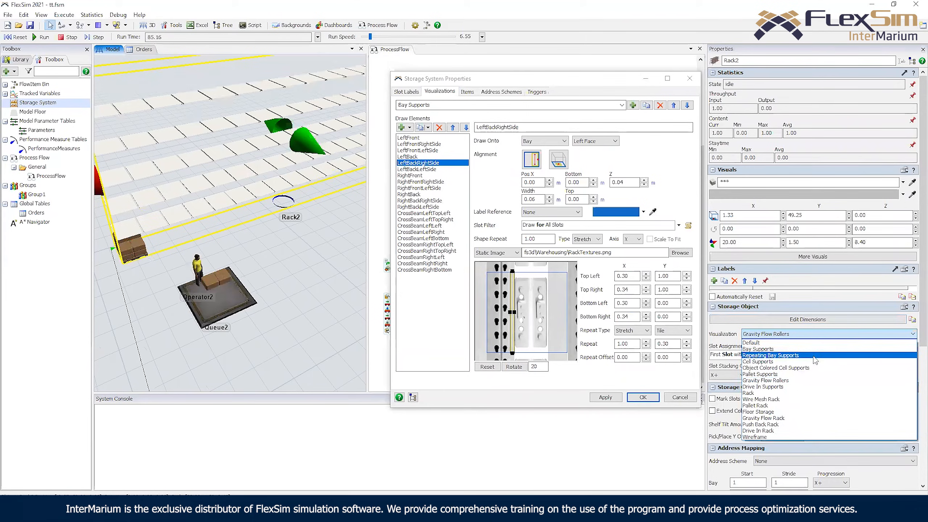
pyautogui.click(816, 354)
pyautogui.click(815, 333)
pyautogui.click(809, 351)
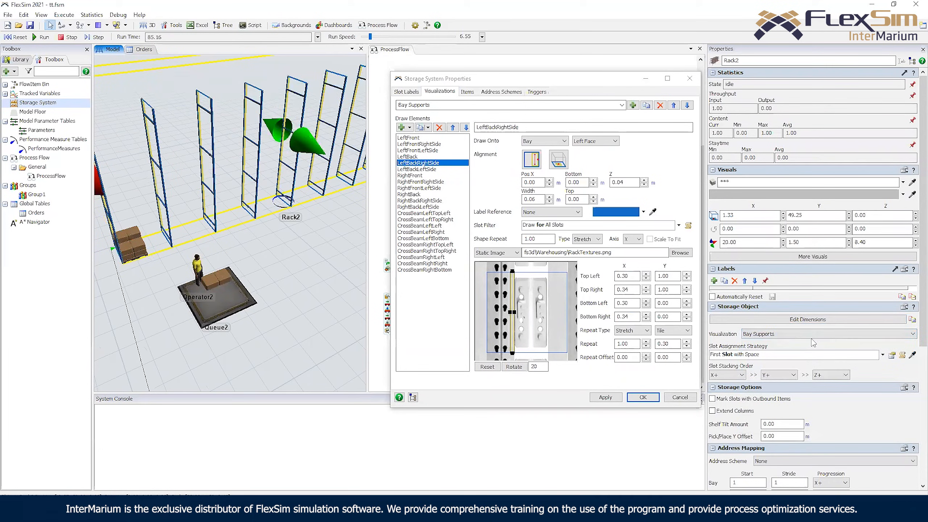
# Set Rack2's visualization to Wireframe and deselect the rack
pyautogui.click(815, 334)
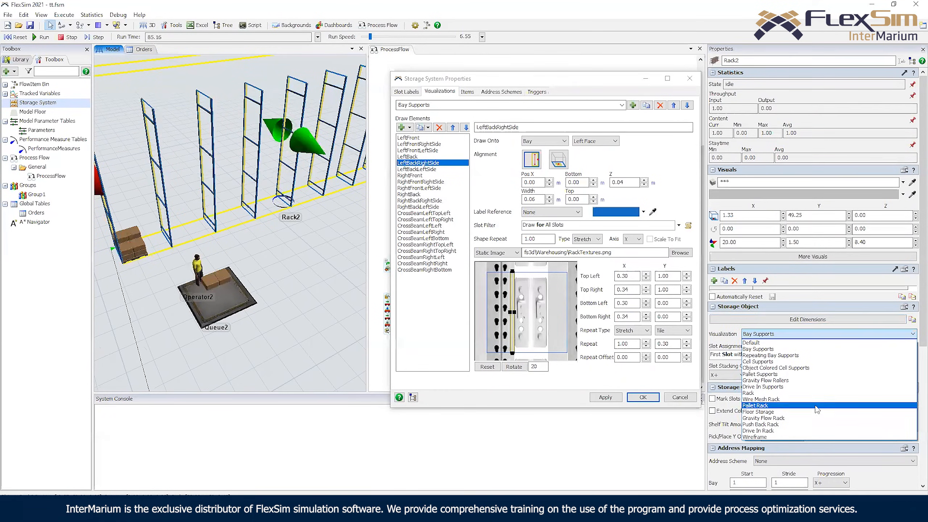
pyautogui.click(803, 437)
pyautogui.click(337, 288)
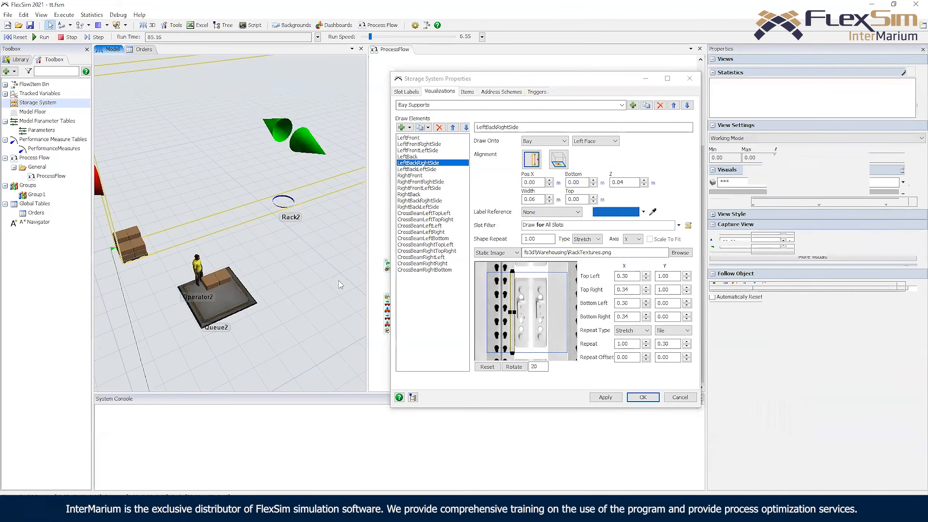
pyautogui.moveTo(311, 253); pyautogui.dragTo(261, 249, button='right')
pyautogui.click(317, 230)
pyautogui.scroll(-5, 318, 234)
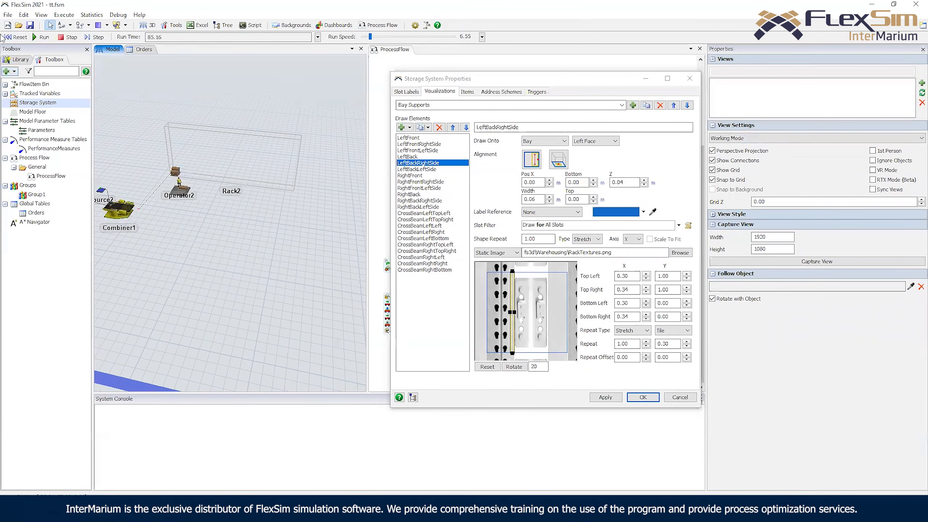
# Reset and run the model, lowering the run speed to 0.66 while watching the operator at Rack2
pyautogui.click(10, 37)
pyautogui.click(34, 38)
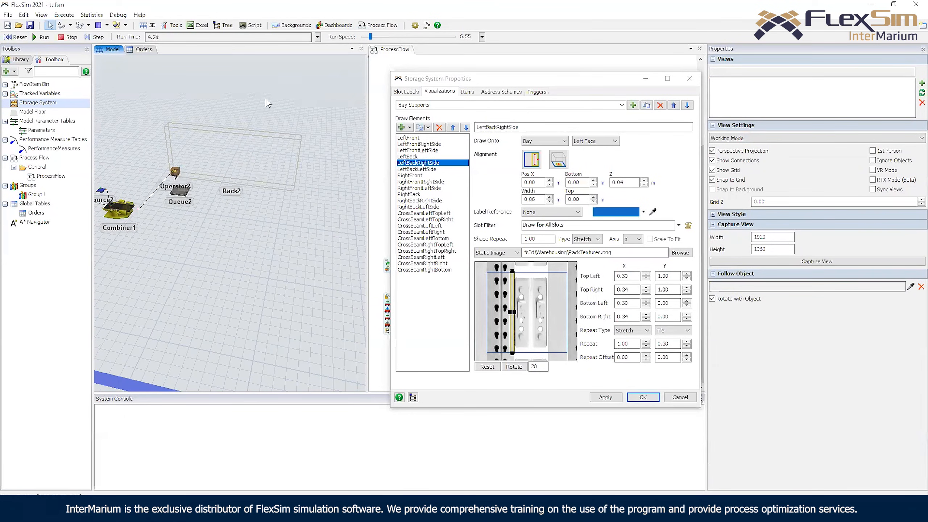
pyautogui.moveTo(370, 36); pyautogui.dragTo(367, 37)
pyautogui.moveTo(260, 226); pyautogui.dragTo(266, 221)
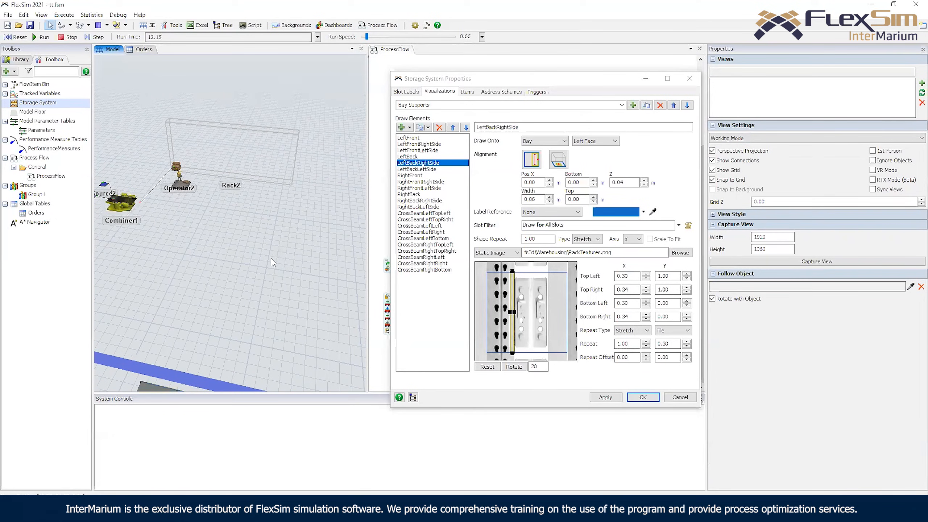
pyautogui.moveTo(244, 266); pyautogui.dragTo(228, 178, button='right')
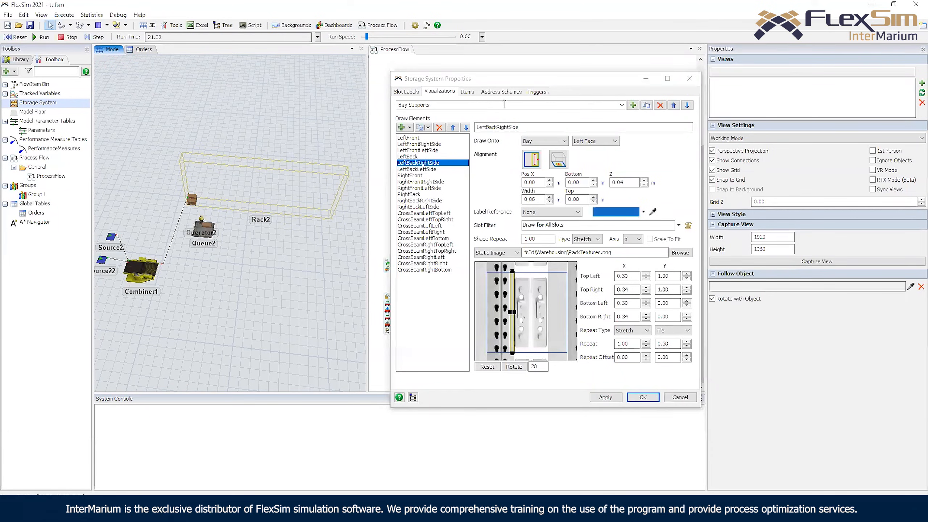
# Open the Storage System's item settings and lower the run speed to 0.0081 while viewing the colored boxes in the racks
pyautogui.click(468, 92)
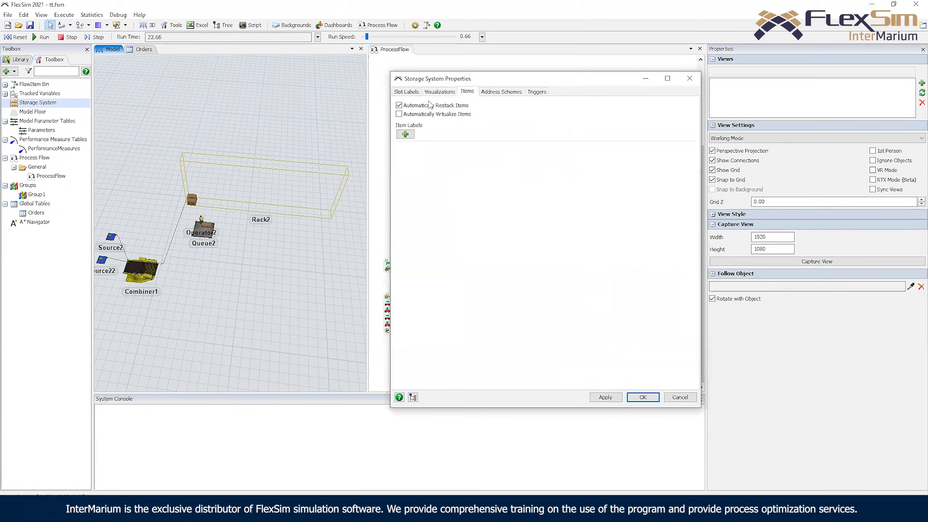
pyautogui.moveTo(261, 258); pyautogui.dragTo(279, 257)
pyautogui.scroll(5, 207, 199)
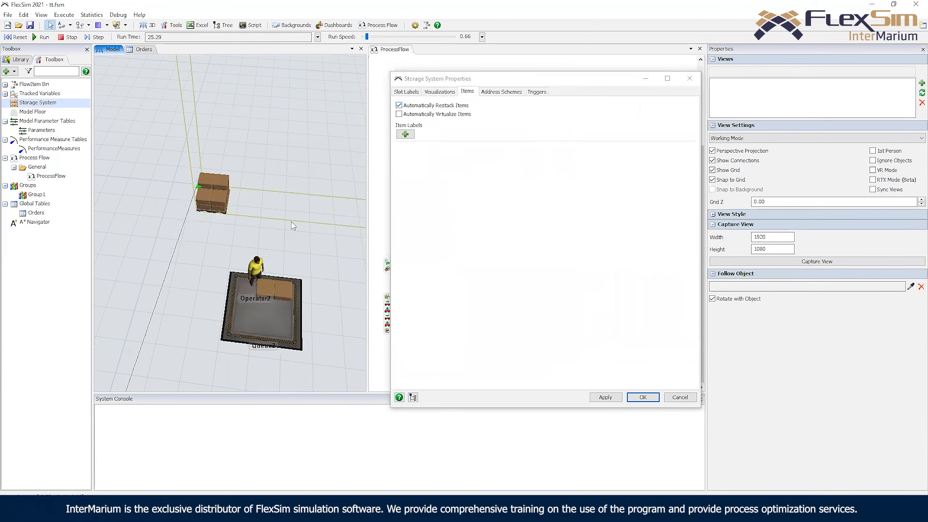
pyautogui.moveTo(328, 339); pyautogui.dragTo(340, 132)
pyautogui.moveTo(287, 329); pyautogui.dragTo(269, 106)
pyautogui.scroll(-4, 272, 166)
pyautogui.moveTo(271, 152); pyautogui.dragTo(294, 66)
pyautogui.scroll(-2, 294, 66)
pyautogui.moveTo(292, 220); pyautogui.dragTo(230, 241)
pyautogui.scroll(4, 230, 242)
pyautogui.moveTo(229, 242); pyautogui.dragTo(219, 164, button='right')
pyautogui.moveTo(367, 38); pyautogui.dragTo(363, 38)
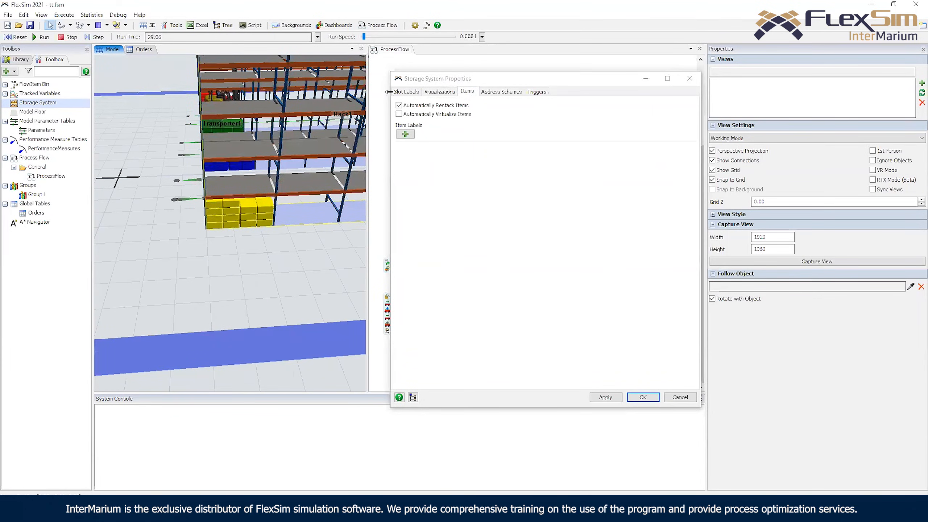
# Examine a yellow box in the lowest rack slot in relation to the Automatically Restack Items option
pyautogui.click(238, 222)
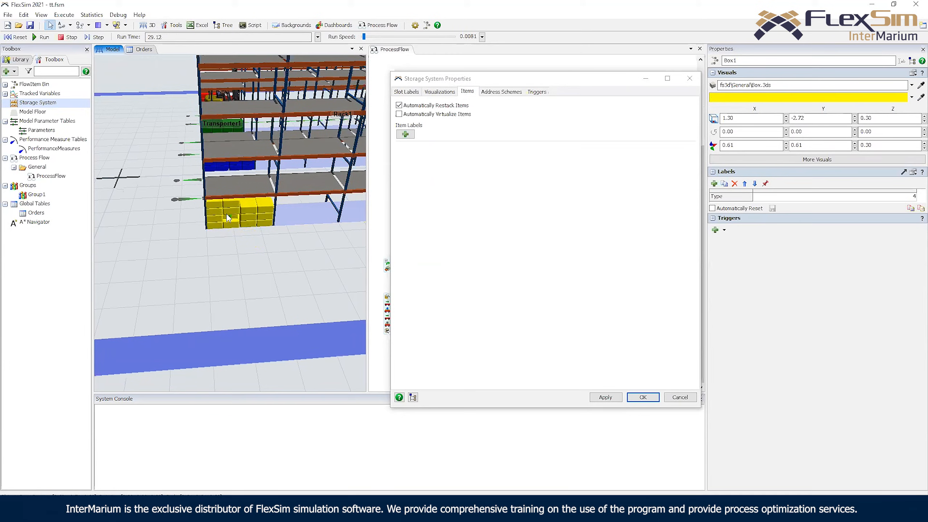
pyautogui.click(399, 106)
pyautogui.click(213, 268)
pyautogui.scroll(2, 213, 274)
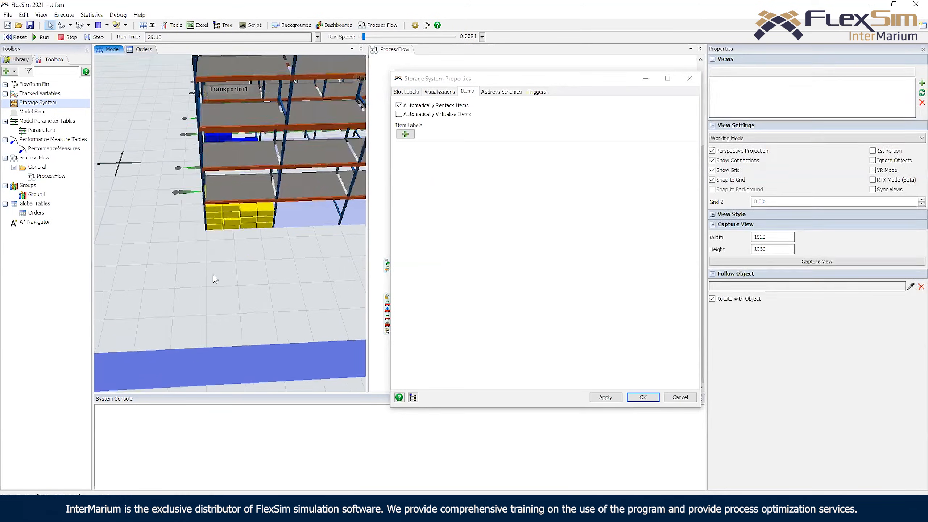
# Enable Automatically Virtualize Items for the Storage System and view the stored boxes in the racks
pyautogui.scroll(-7, 213, 275)
pyautogui.moveTo(206, 93); pyautogui.dragTo(205, 187)
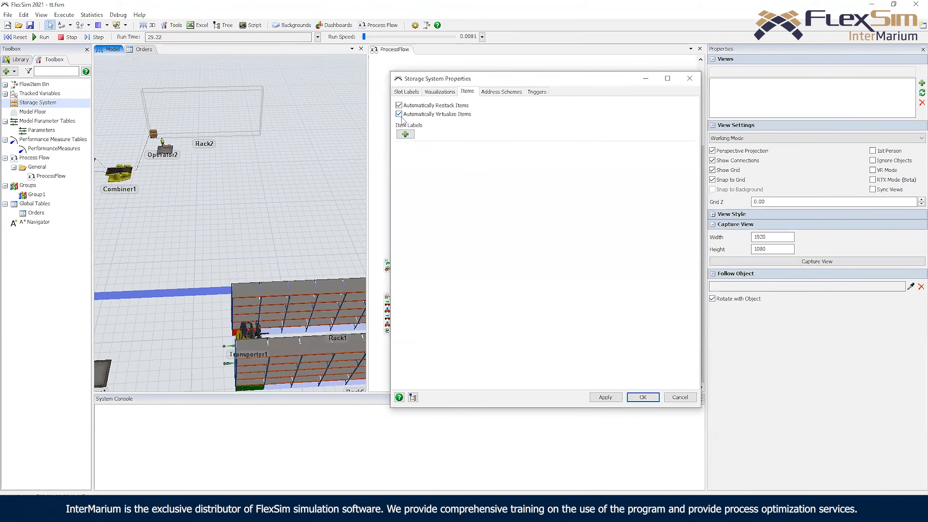
pyautogui.moveTo(325, 209); pyautogui.dragTo(325, 176)
pyautogui.moveTo(189, 367); pyautogui.dragTo(214, 207)
pyautogui.moveTo(284, 251); pyautogui.dragTo(312, 253, button='right')
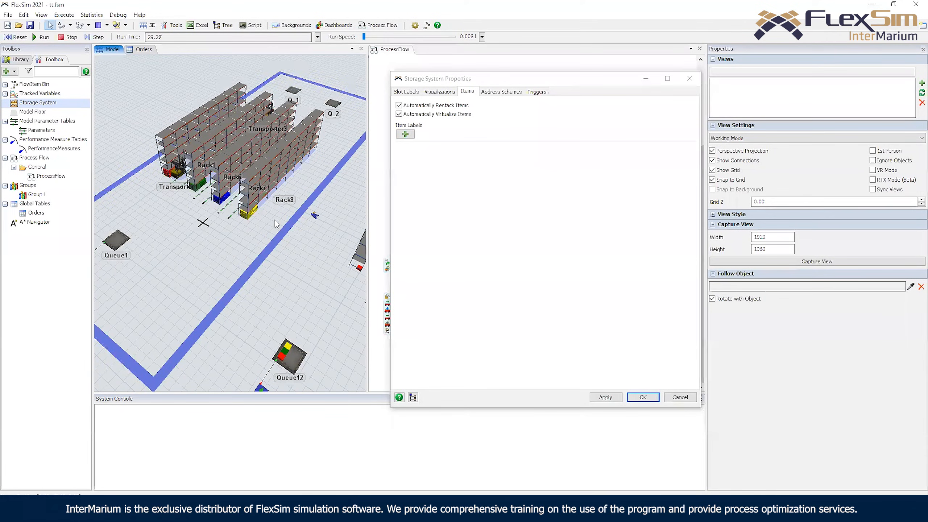
pyautogui.scroll(5, 270, 234)
pyautogui.scroll(5, 186, 215)
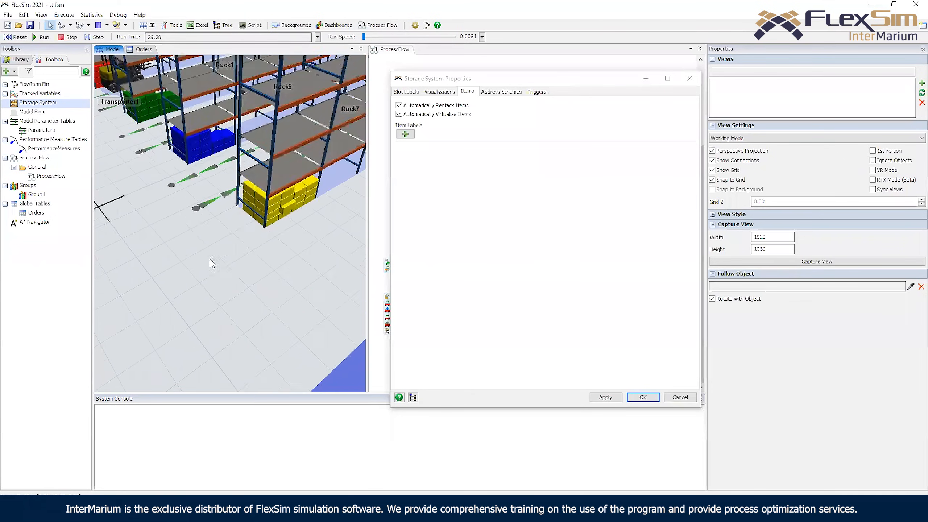
# Move a green box out of its rack and put it back among the stored green boxes
pyautogui.click(196, 170)
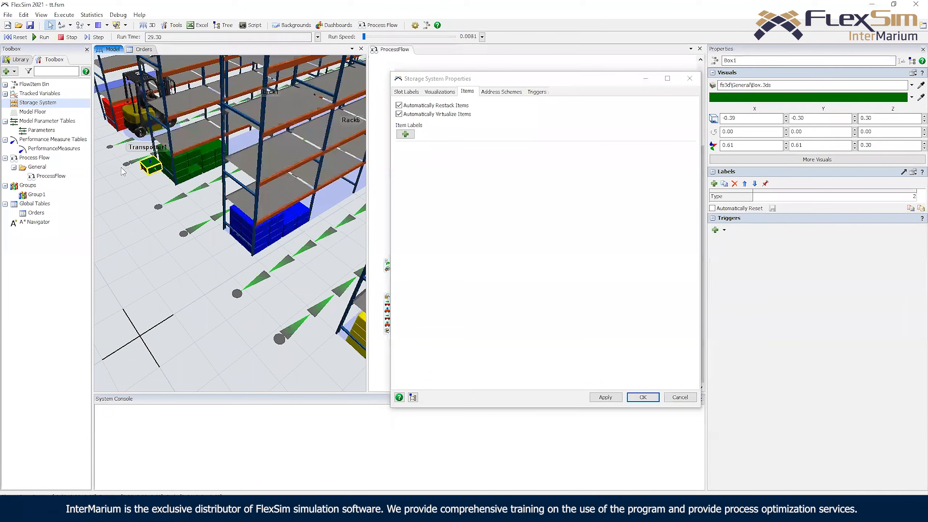
pyautogui.moveTo(149, 164); pyautogui.dragTo(203, 166)
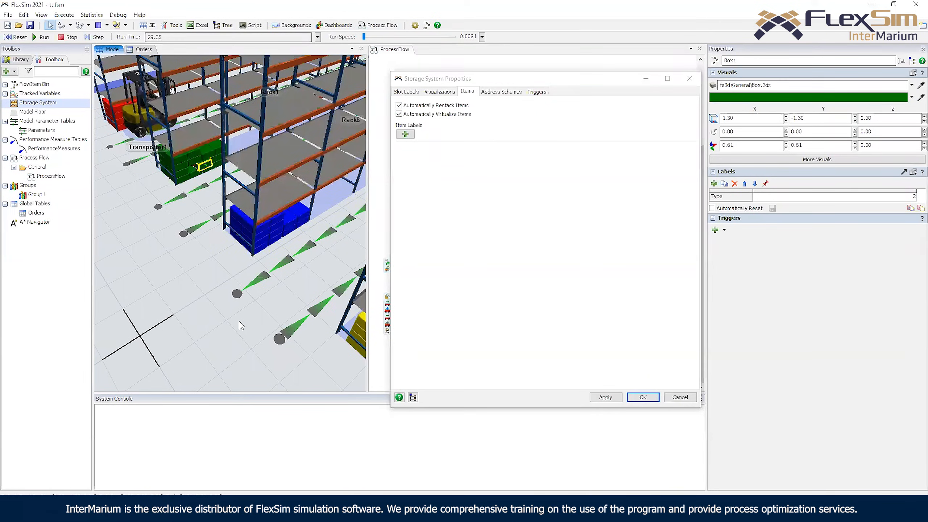
pyautogui.moveTo(239, 321); pyautogui.dragTo(214, 336, button='right')
pyautogui.scroll(-6, 213, 336)
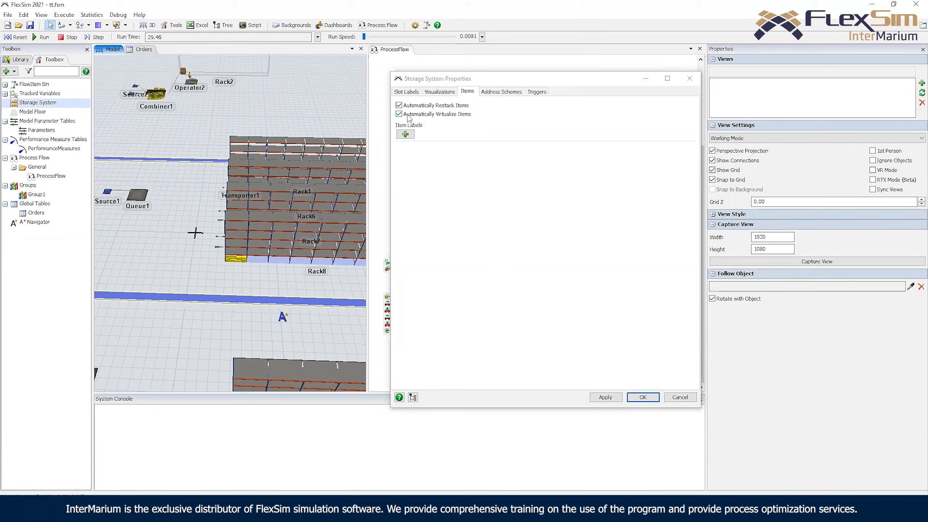
# Add a new item label in the Storage System's item settings
pyautogui.moveTo(244, 280); pyautogui.dragTo(260, 265, button='right')
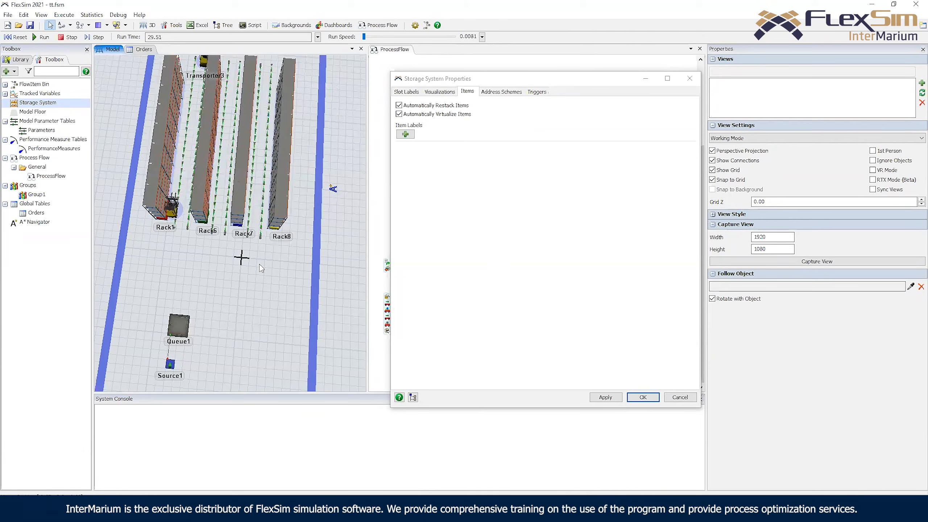
pyautogui.moveTo(252, 269); pyautogui.dragTo(239, 264, button='right')
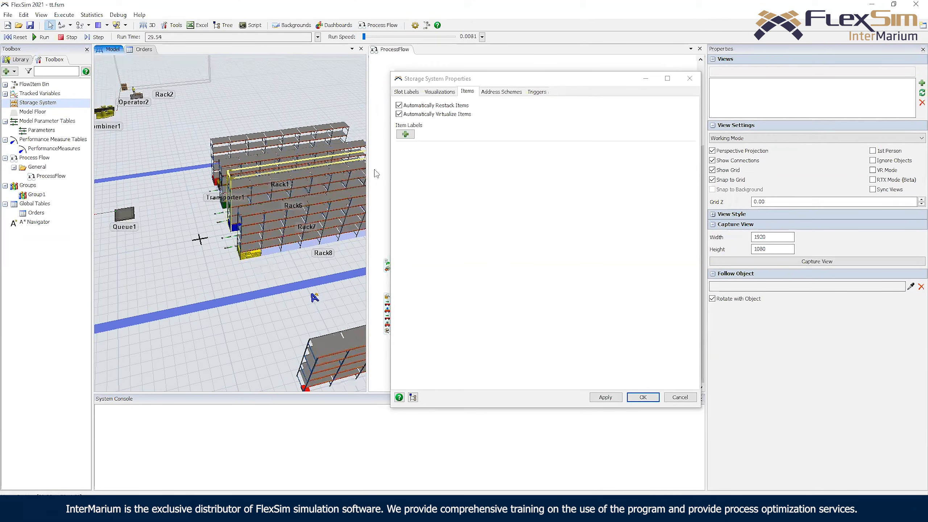
pyautogui.click(406, 134)
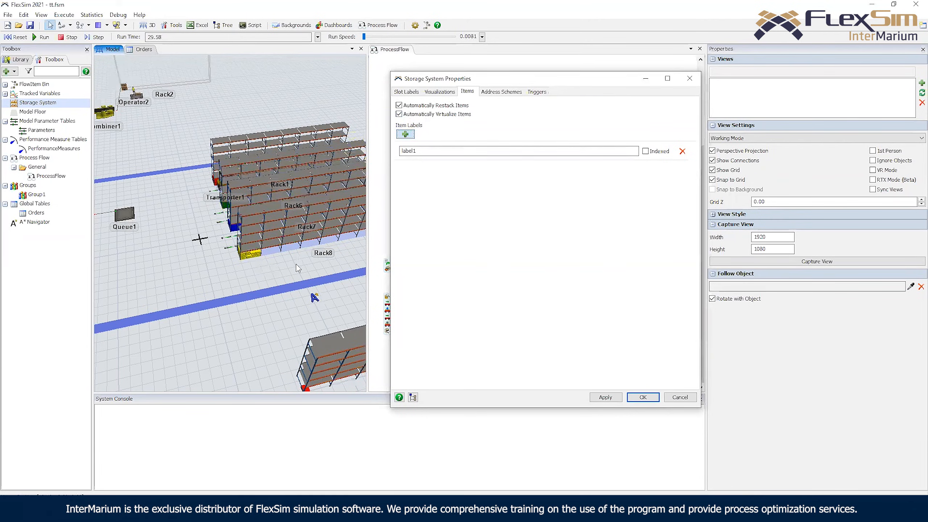
pyautogui.scroll(6, 270, 256)
pyautogui.scroll(2, 241, 235)
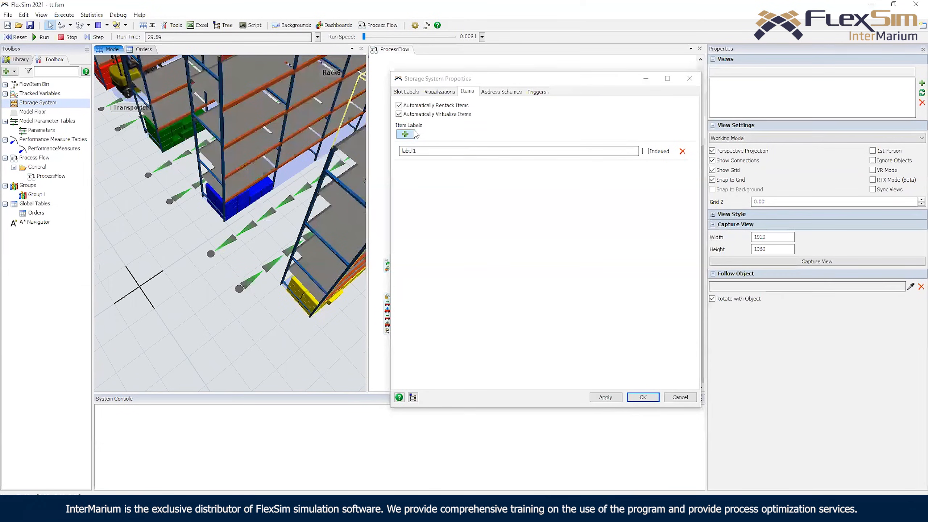
# Highlight the new item label's name and move the Storage System Properties window to uncover the process flow
pyautogui.moveTo(428, 152); pyautogui.dragTo(395, 145)
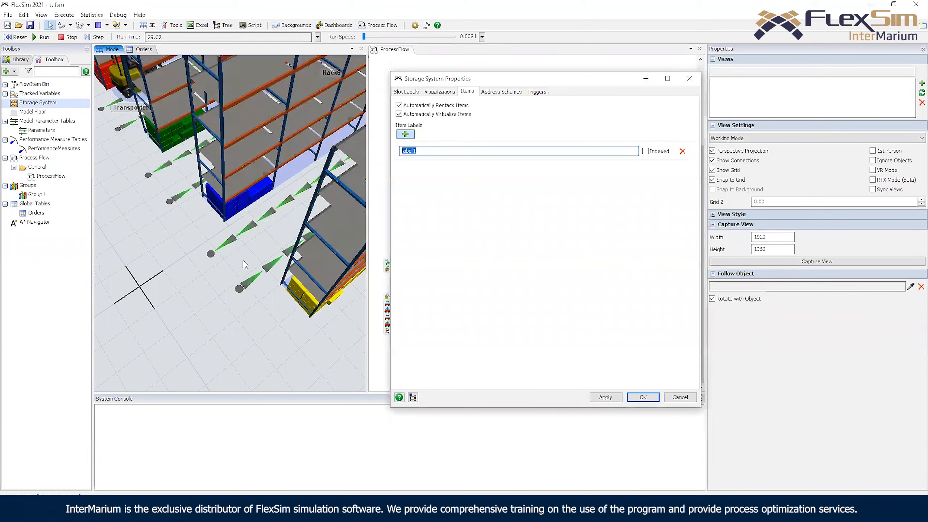
pyautogui.moveTo(244, 263); pyautogui.dragTo(236, 261, button='right')
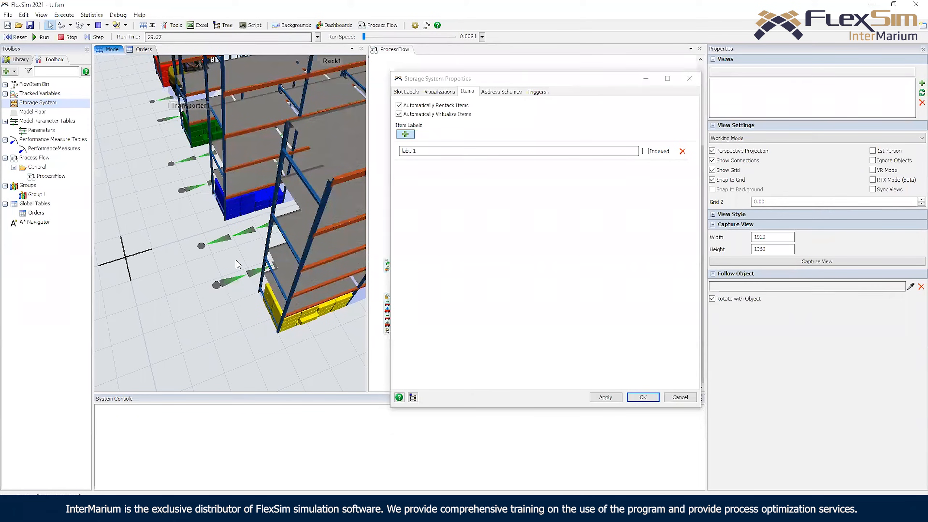
pyautogui.moveTo(429, 152); pyautogui.dragTo(368, 145)
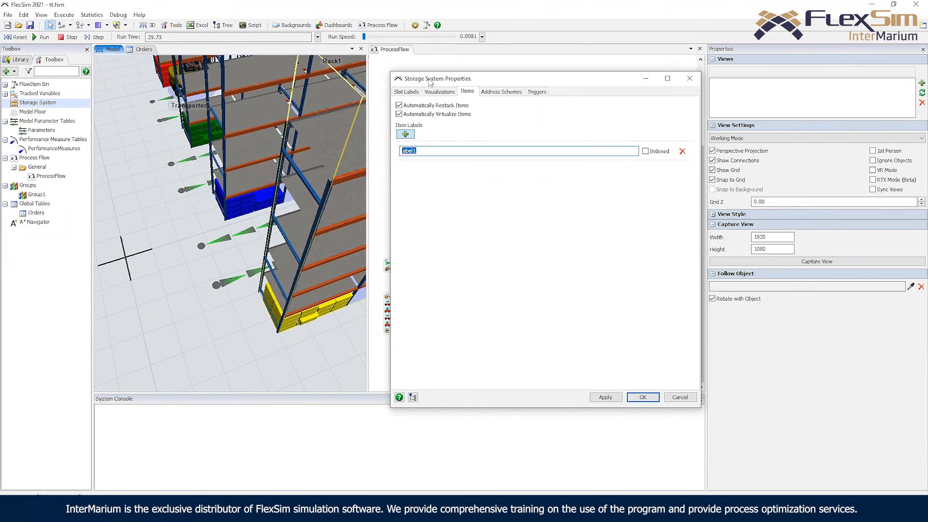
pyautogui.moveTo(430, 82); pyautogui.dragTo(571, 97)
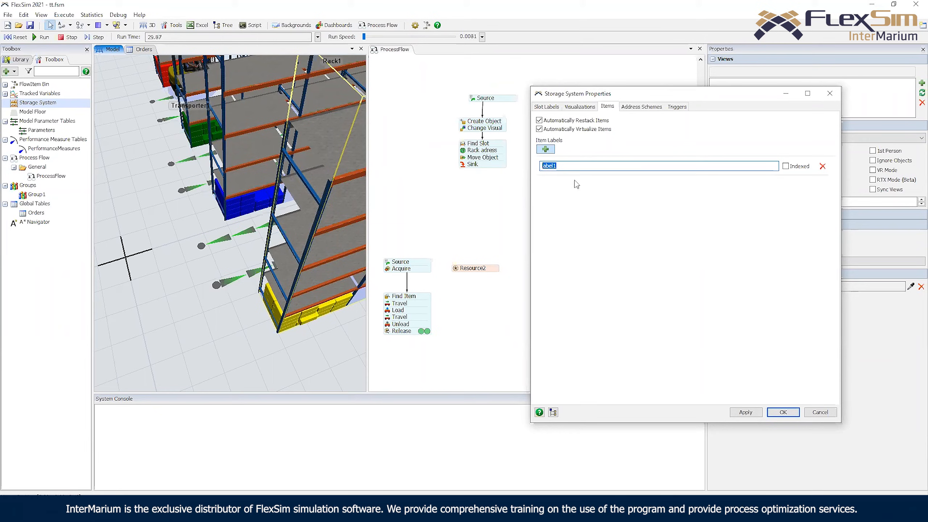
# Show the Storage System's address schemes and move the properties window clear of the process flow
pyautogui.click(639, 107)
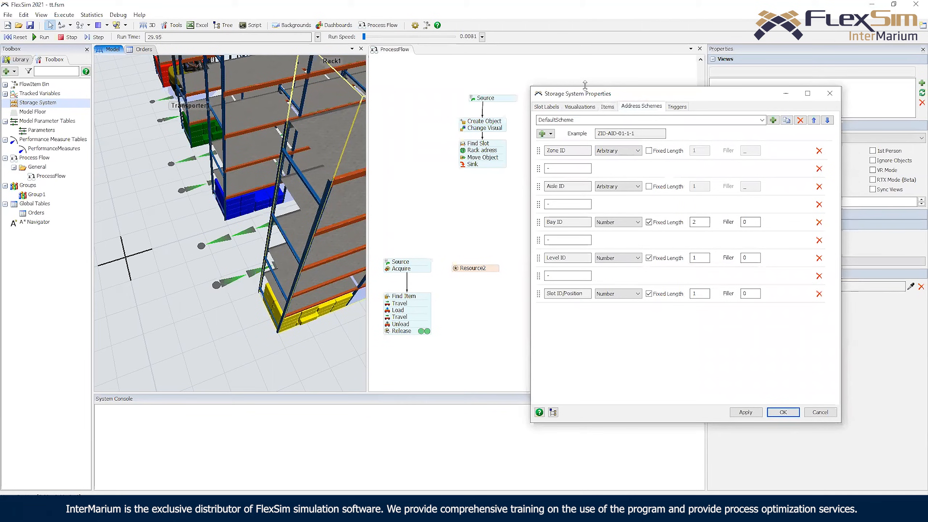
pyautogui.moveTo(600, 94); pyautogui.dragTo(633, 106)
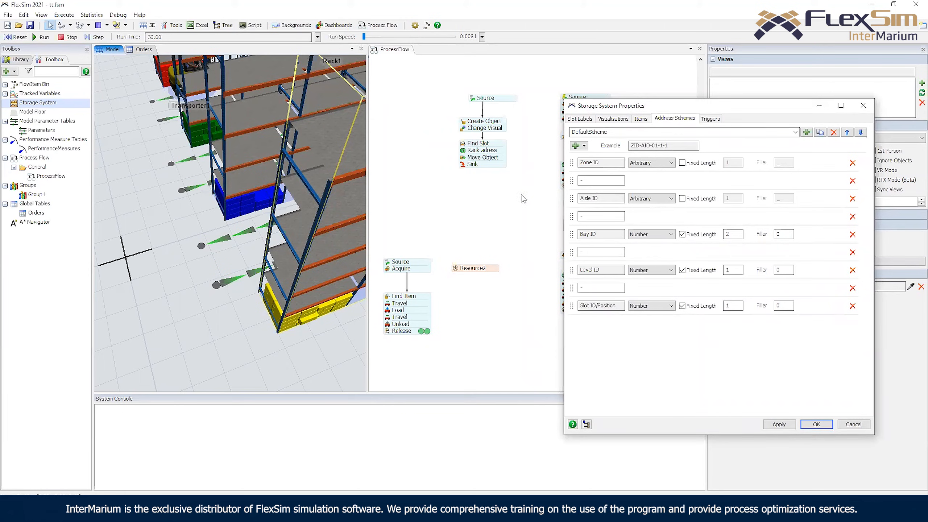
# Add a standalone Assign Labels activity in the process flow beside the Find Slot block
pyautogui.click(478, 205)
pyautogui.scroll(3, 430, 148)
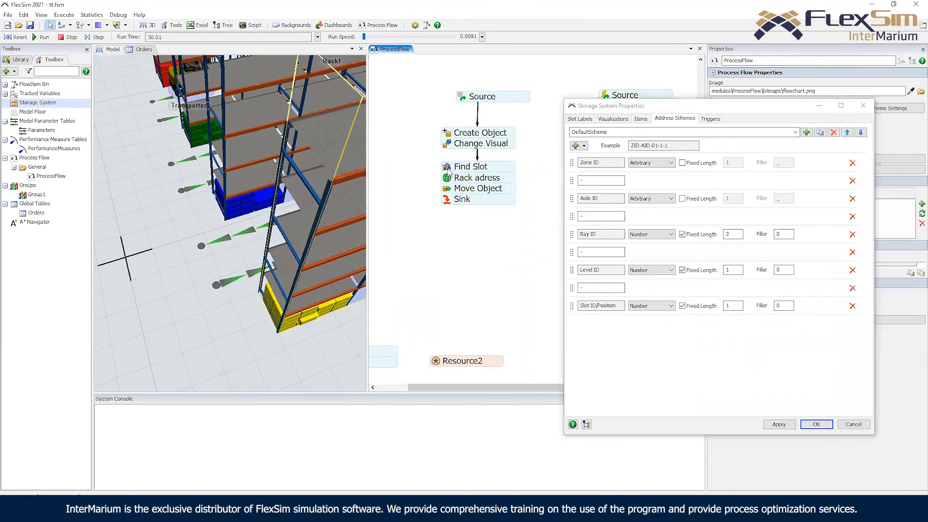
pyautogui.doubleClick(471, 167)
pyautogui.moveTo(414, 189); pyautogui.dragTo(436, 167)
pyautogui.doubleClick(423, 167)
pyautogui.click(433, 172)
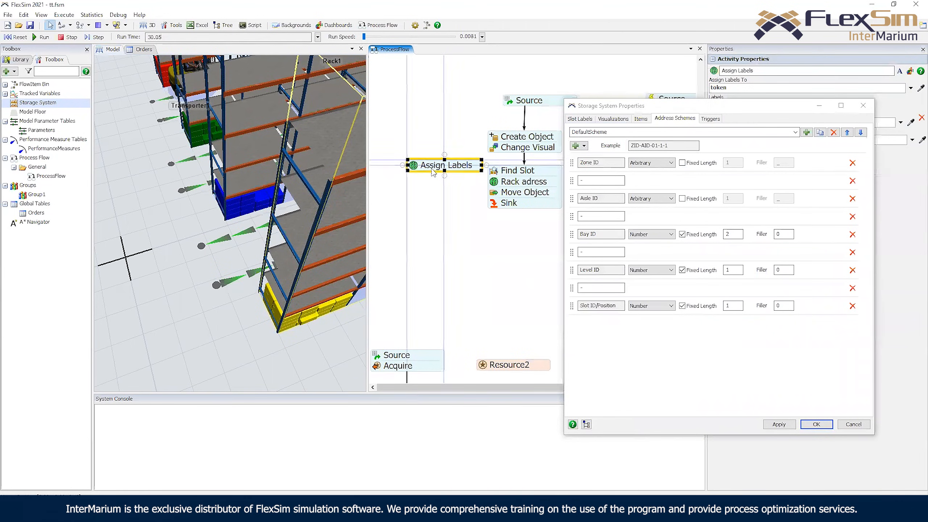
# Set the label value of the new Assign Labels activity to Get a Storage Slot by Address
pyautogui.doubleClick(436, 167)
pyautogui.click(523, 230)
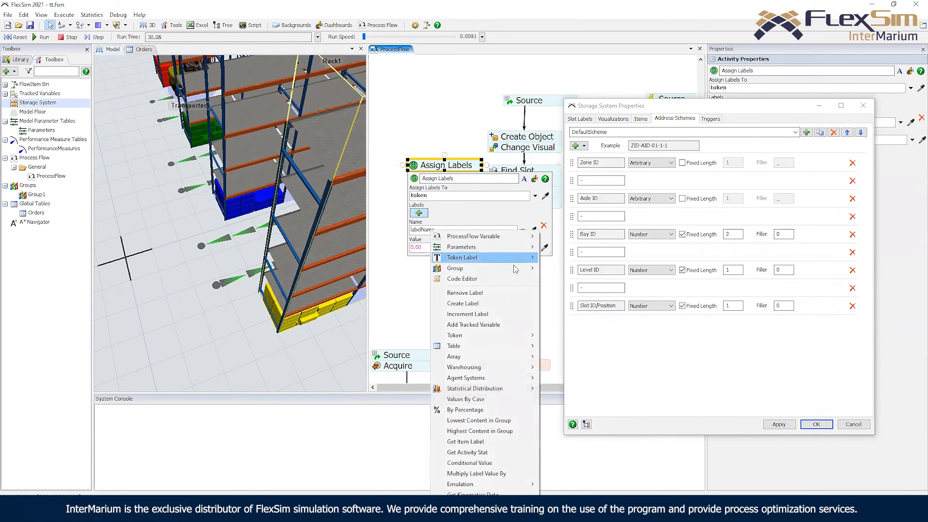
pyautogui.moveTo(506, 373)
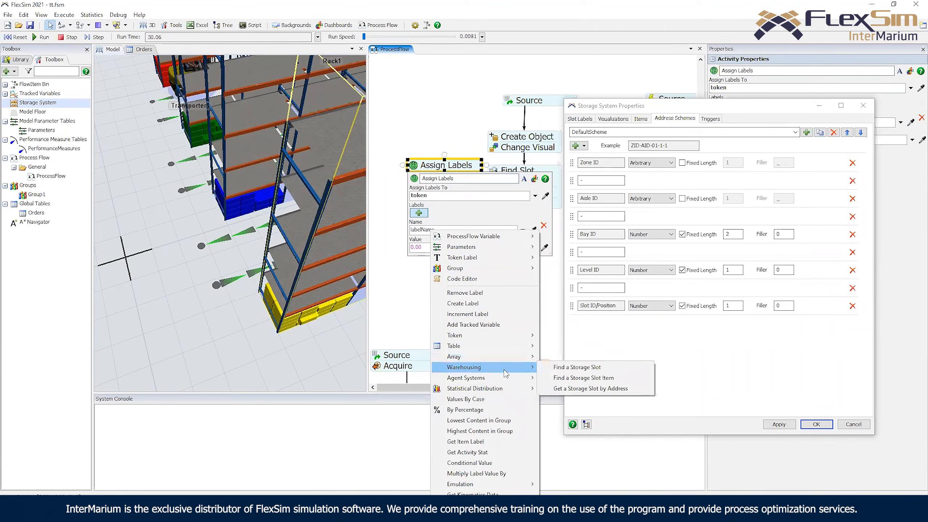
pyautogui.click(567, 389)
pyautogui.doubleClick(501, 248)
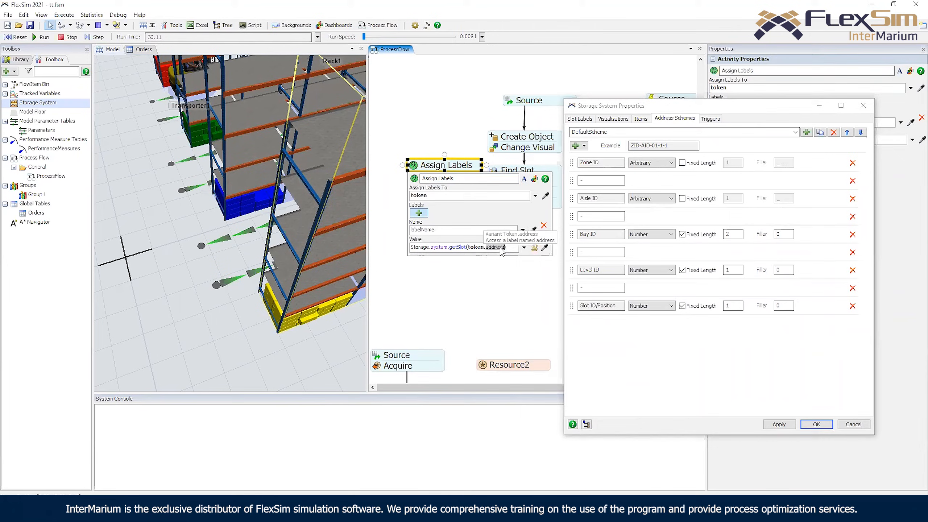
# Set the fixed length of both Level ID and Slot ID/Position to 2 in DefaultScheme
pyautogui.moveTo(684, 146); pyautogui.dragTo(629, 137)
pyautogui.click(732, 234)
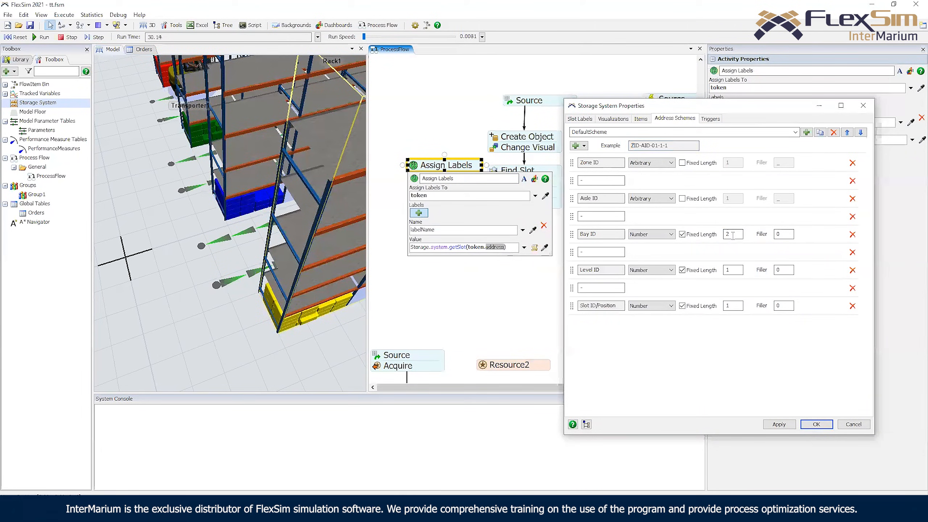
pyautogui.moveTo(726, 269); pyautogui.dragTo(720, 272)
pyautogui.write('2')
pyautogui.moveTo(735, 305); pyautogui.dragTo(724, 306)
pyautogui.write('2')
# Remove the Zone ID element and its separator from DefaultScheme and highlight the example address
pyautogui.click(852, 163)
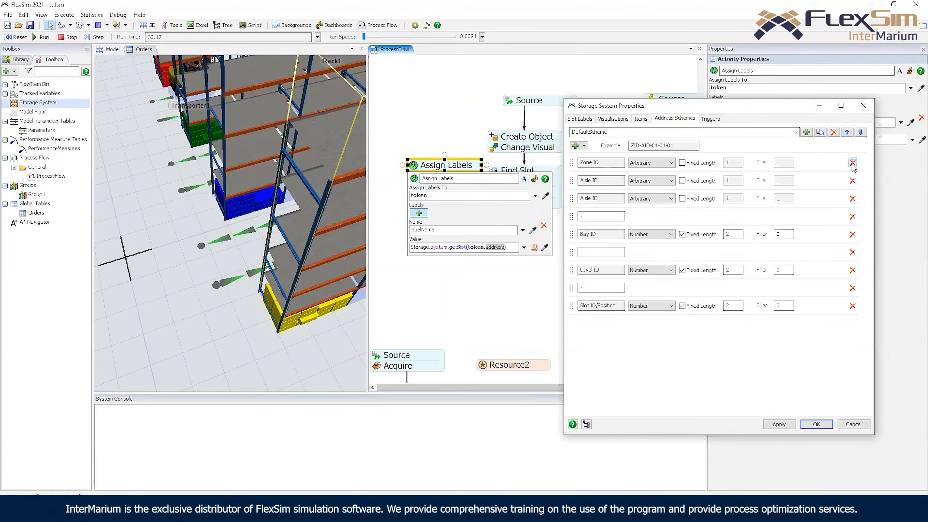
pyautogui.click(852, 163)
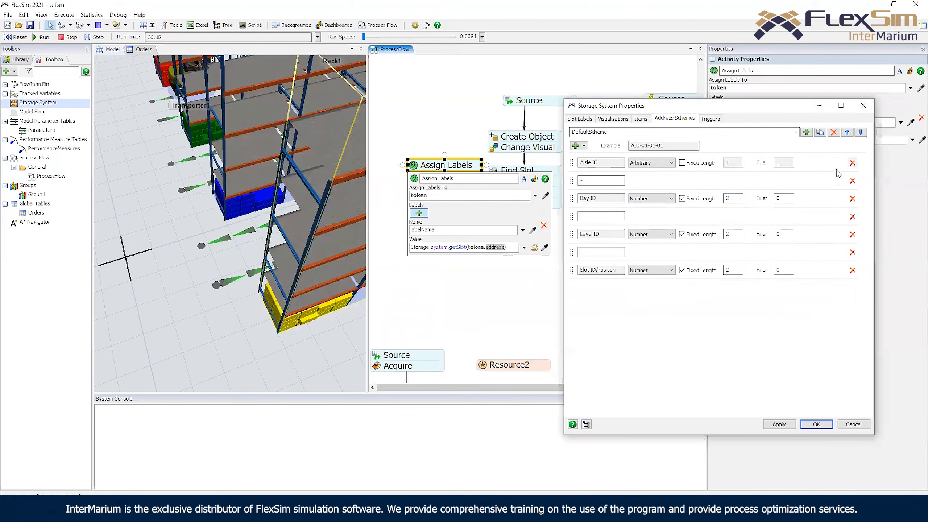
pyautogui.moveTo(668, 145); pyautogui.dragTo(647, 146)
pyautogui.click(657, 147)
# Set the fixed length of both Level ID and Slot ID/Position to 3 in DefaultScheme
pyautogui.click(723, 234)
pyautogui.moveTo(722, 232); pyautogui.dragTo(715, 234)
pyautogui.write('3')
pyautogui.click(713, 336)
pyautogui.moveTo(731, 270); pyautogui.dragTo(721, 270)
pyautogui.write('3')
pyautogui.click(716, 349)
pyautogui.moveTo(683, 147); pyautogui.dragTo(641, 145)
# Review the Storage System's triggers and list of address schemes, and accept the property changes
pyautogui.click(713, 120)
pyautogui.click(657, 121)
pyautogui.click(794, 134)
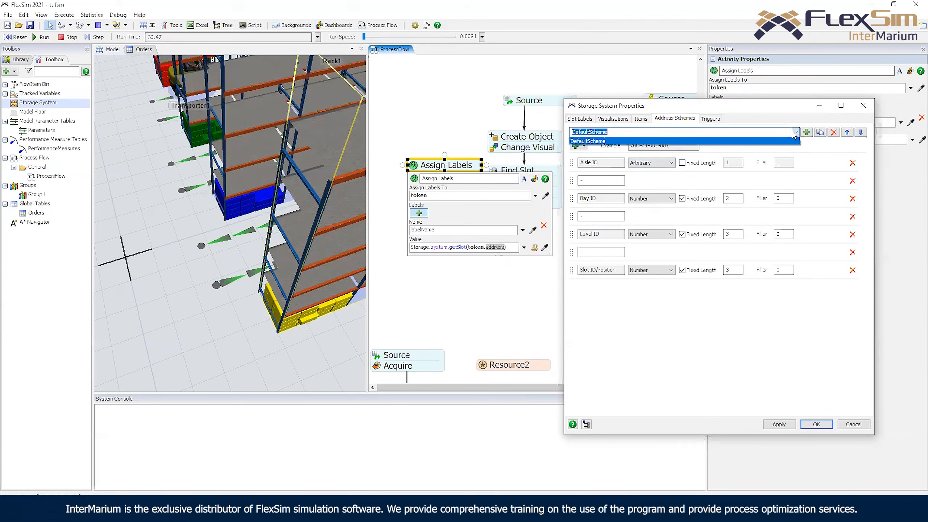
pyautogui.click(797, 118)
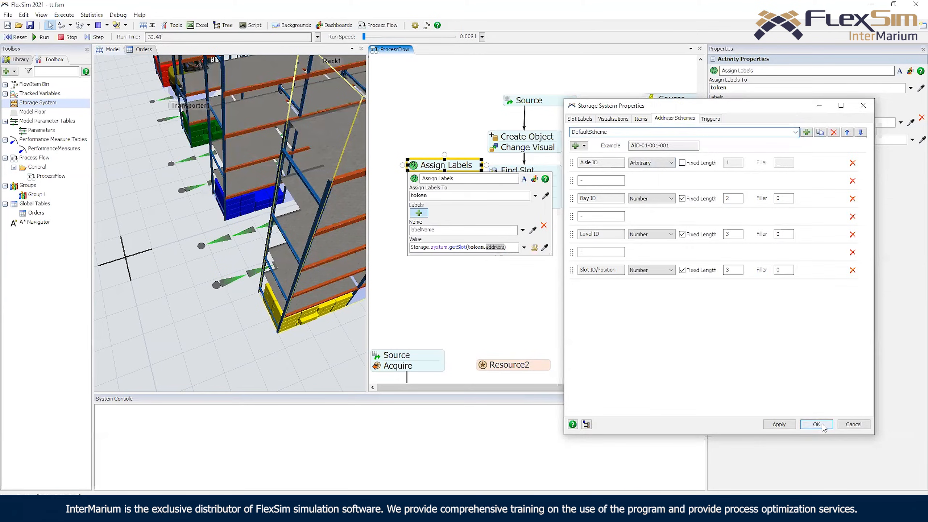
pyautogui.click(817, 424)
# Replace the token.address argument in the Assign Labels value with the fixed address "01-001-01"
pyautogui.click(469, 175)
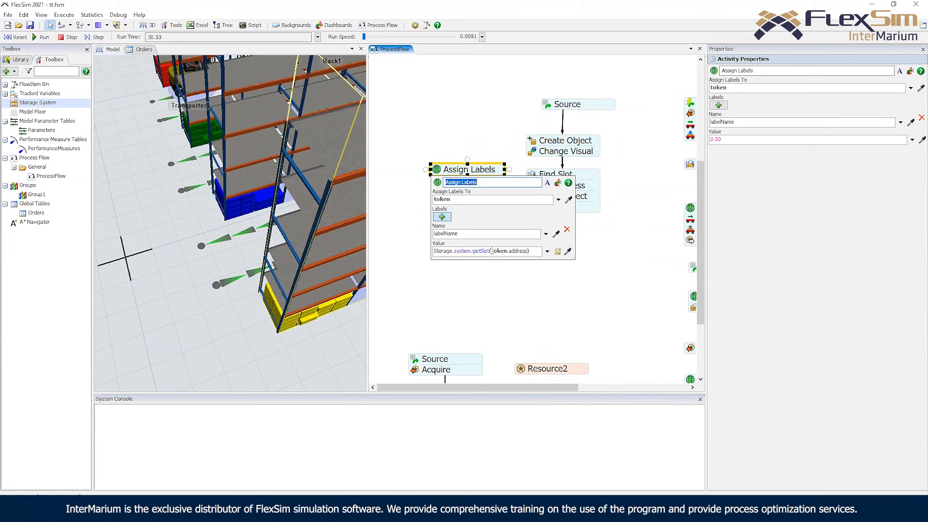
pyautogui.moveTo(493, 251); pyautogui.dragTo(529, 251)
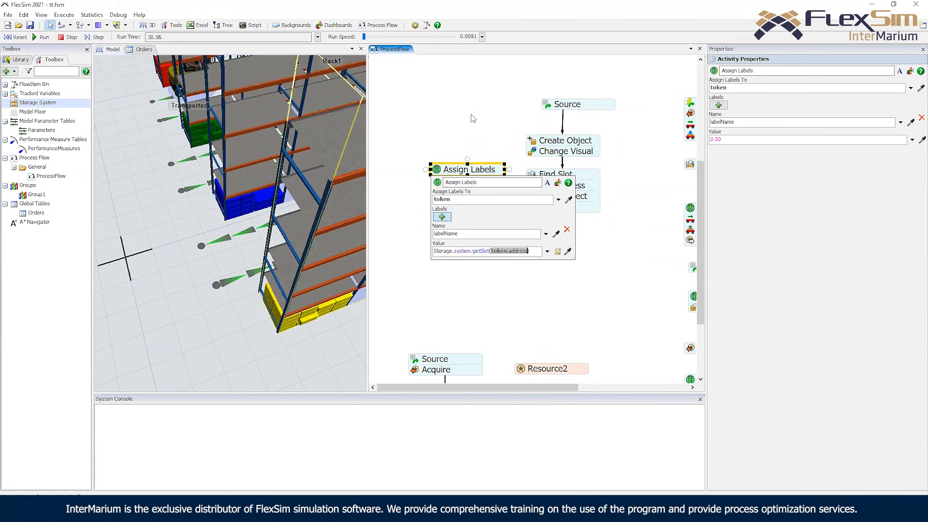
pyautogui.write('0')
pyautogui.press('BackSpace')
pyautogui.write('"01-001-01')
pyautogui.moveTo(252, 233); pyautogui.dragTo(267, 381)
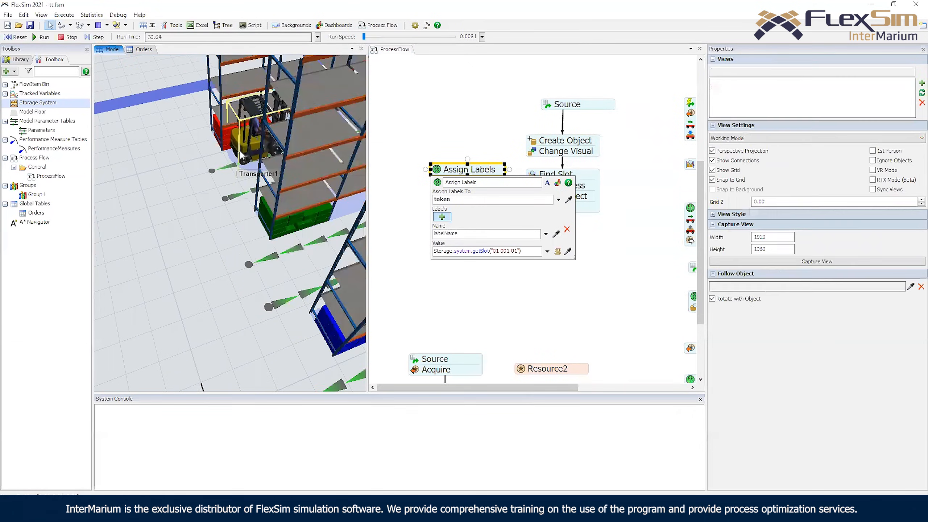
pyautogui.click(537, 252)
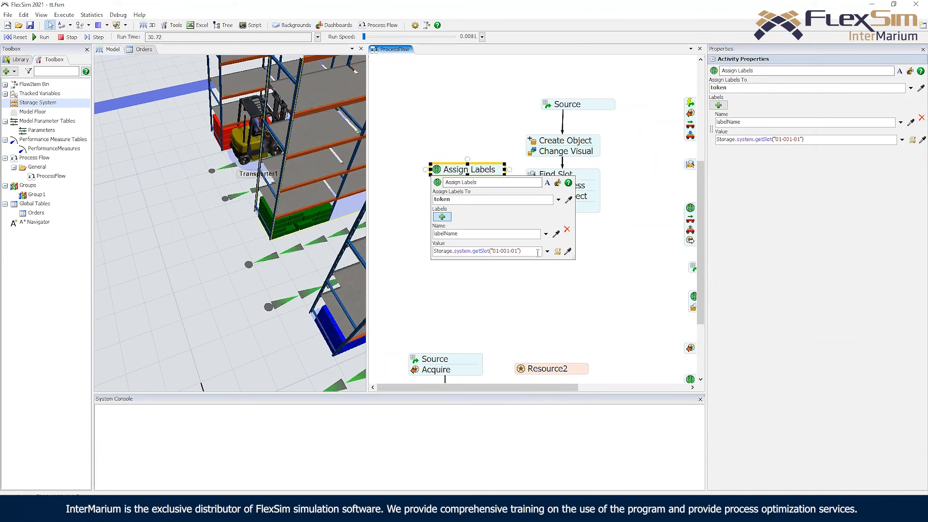
pyautogui.moveTo(493, 250); pyautogui.dragTo(516, 250)
pyautogui.click(510, 274)
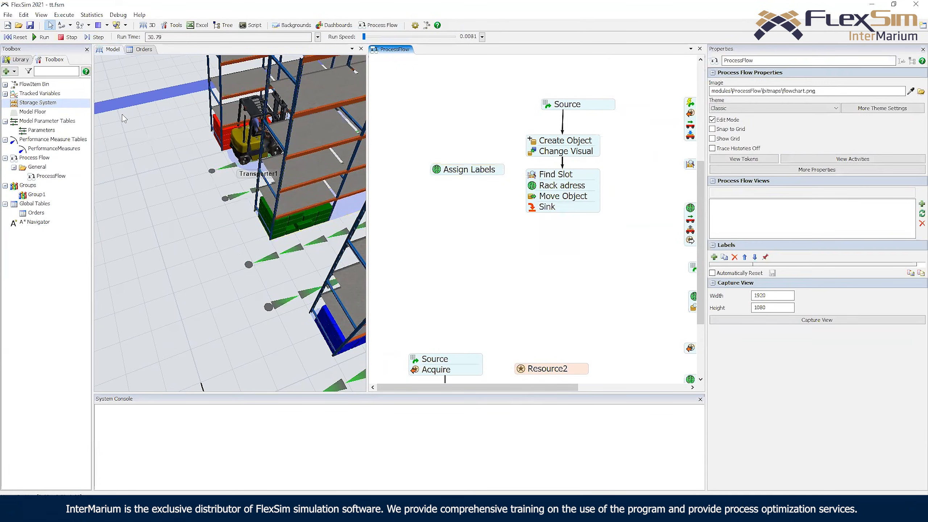
# Reopen the Storage System's address schemes and look at the Address Scheme choices offered for Rack1
pyautogui.doubleClick(35, 102)
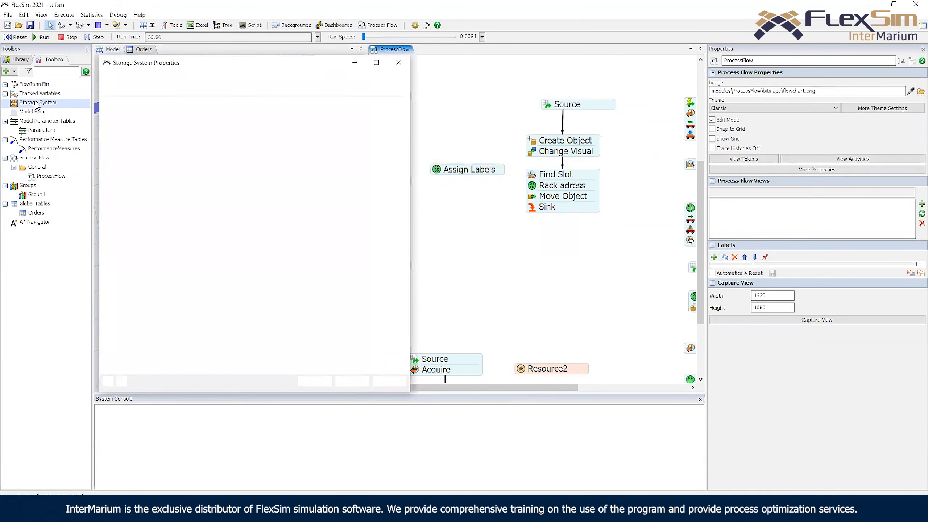
pyautogui.moveTo(286, 70); pyautogui.dragTo(478, 86)
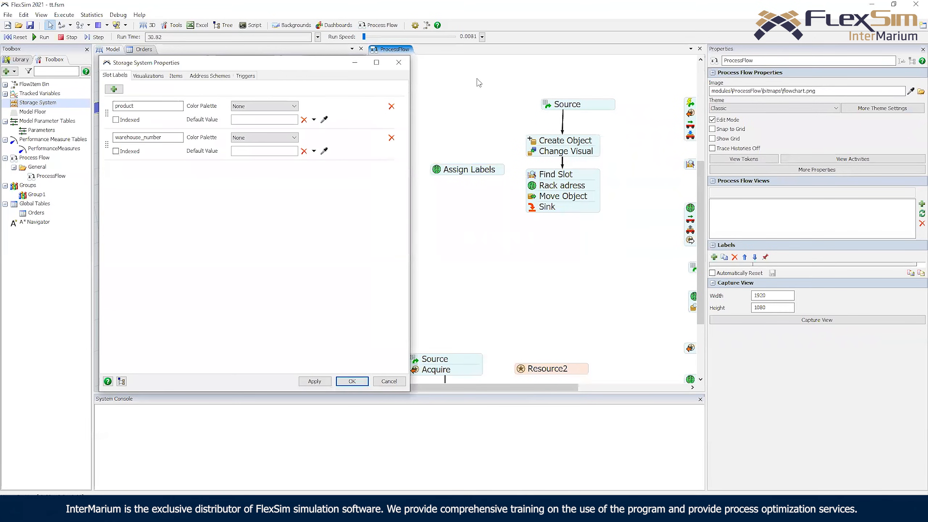
pyautogui.click(402, 91)
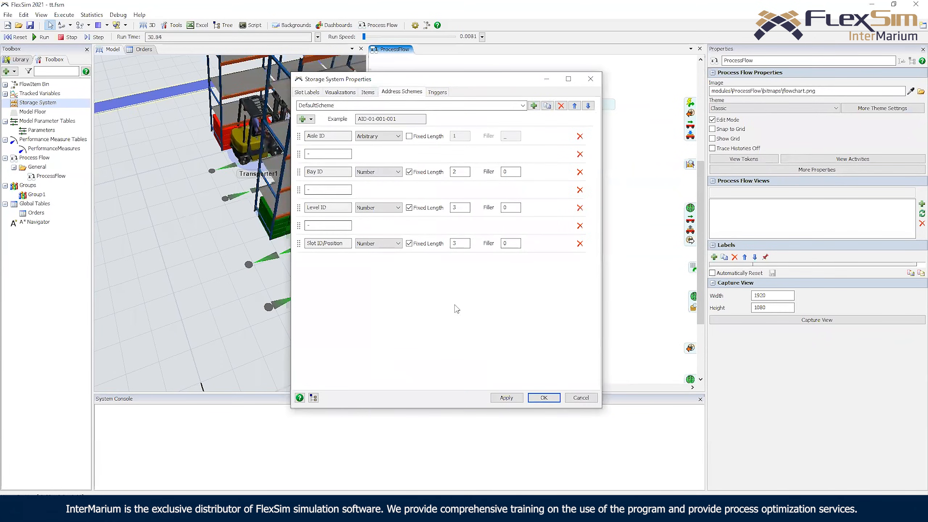
pyautogui.click(249, 85)
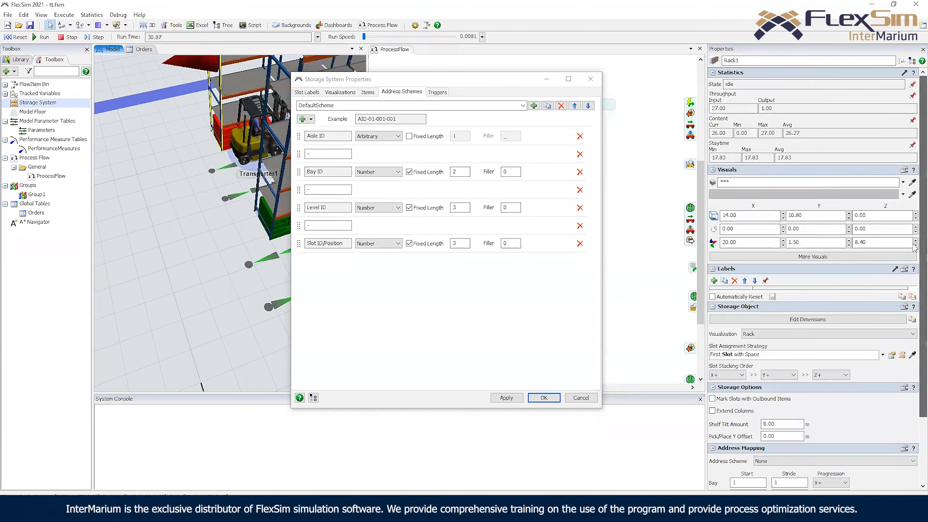
pyautogui.scroll(-3, 915, 293)
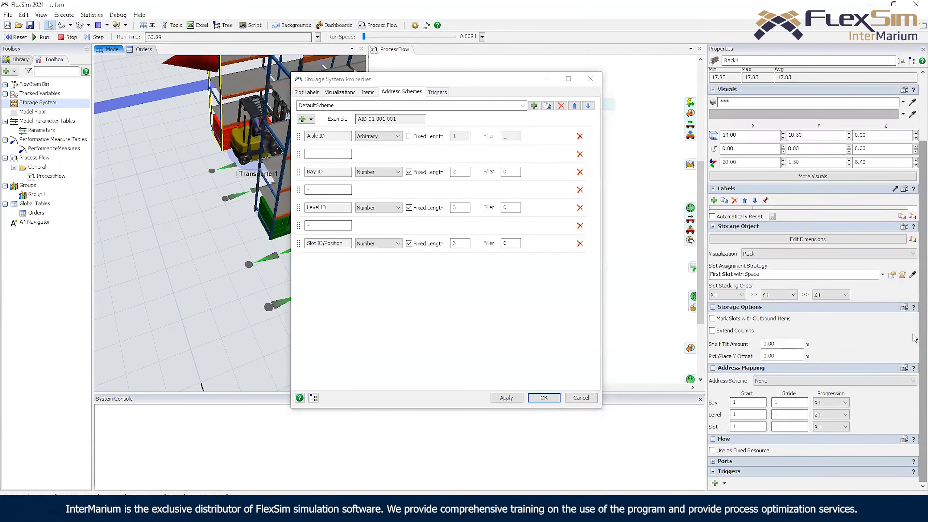
pyautogui.click(824, 381)
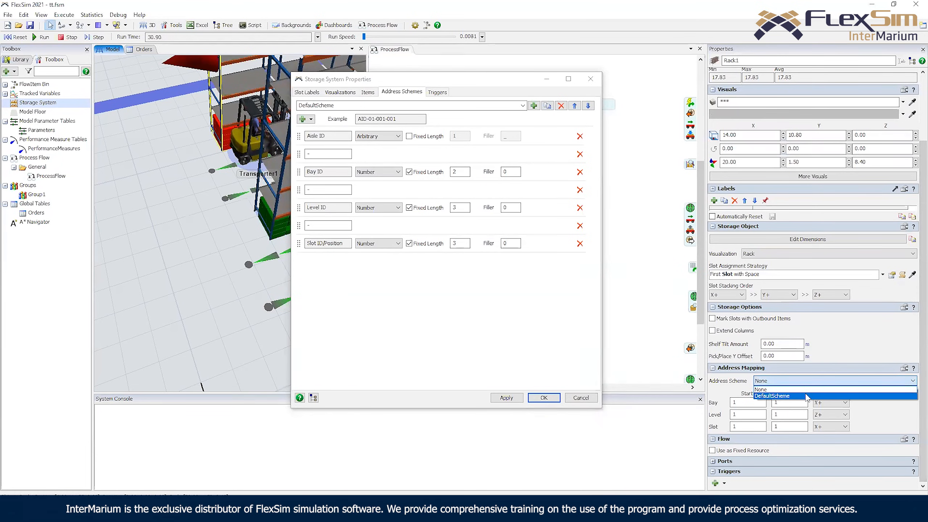
# Rename the Storage System's DefaultScheme address scheme as MY_SCHEME and accept the change
pyautogui.doubleClick(357, 106)
pyautogui.write('MY_SCHEME')
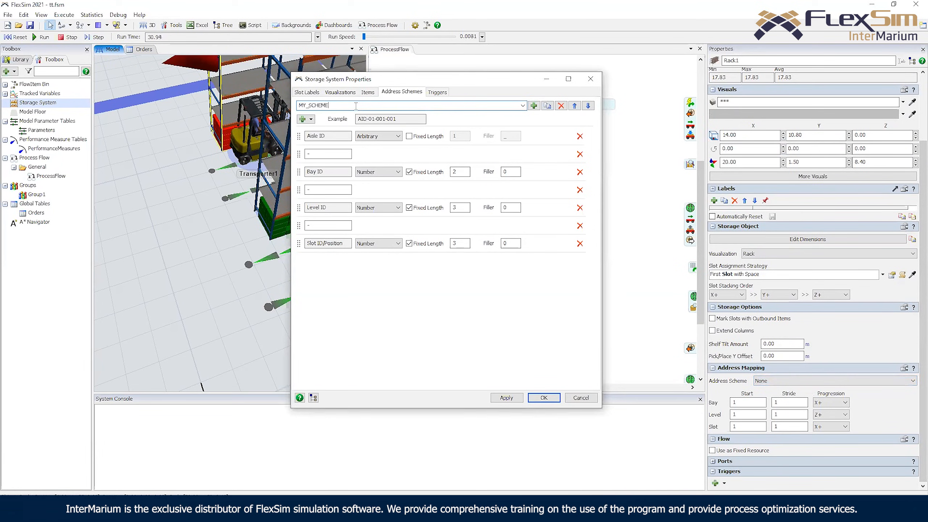
pyautogui.click(544, 398)
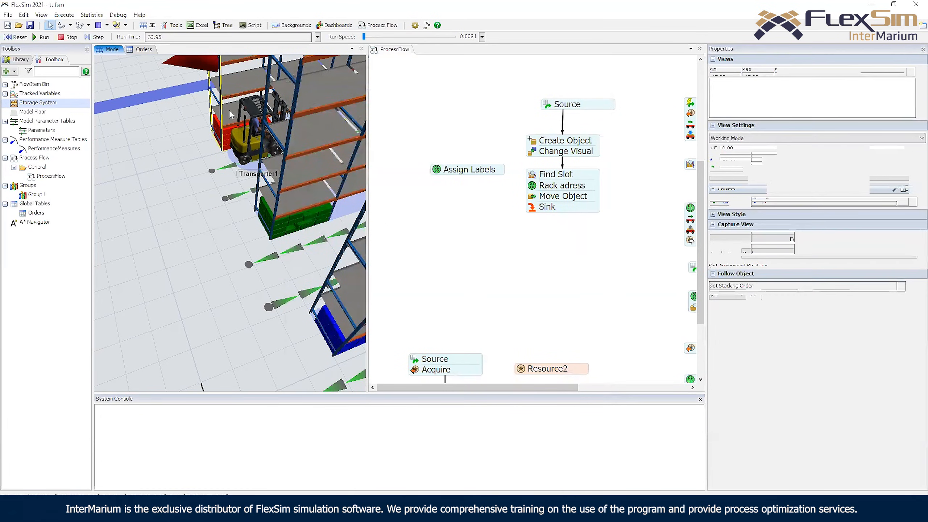
# Reset the model and assign the MY_SCHEME address scheme to Rack1
pyautogui.click(14, 37)
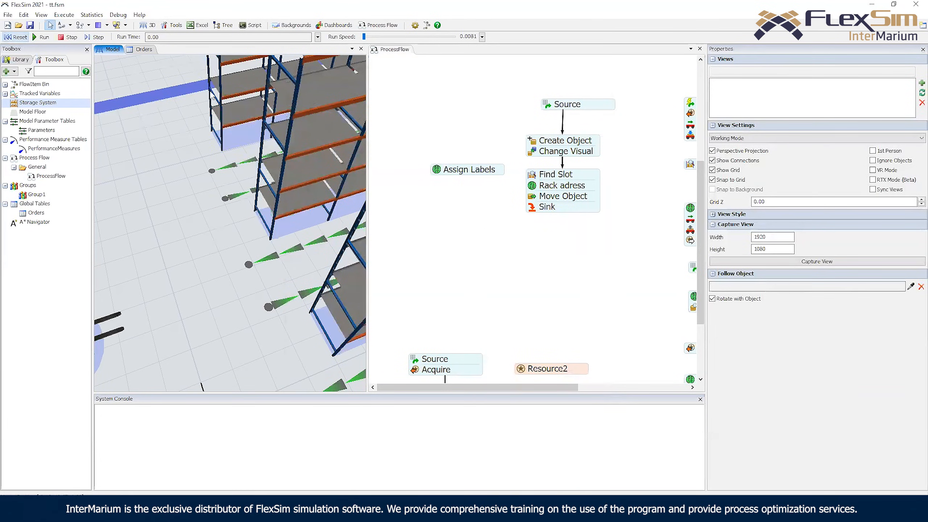
pyautogui.click(215, 98)
pyautogui.click(804, 374)
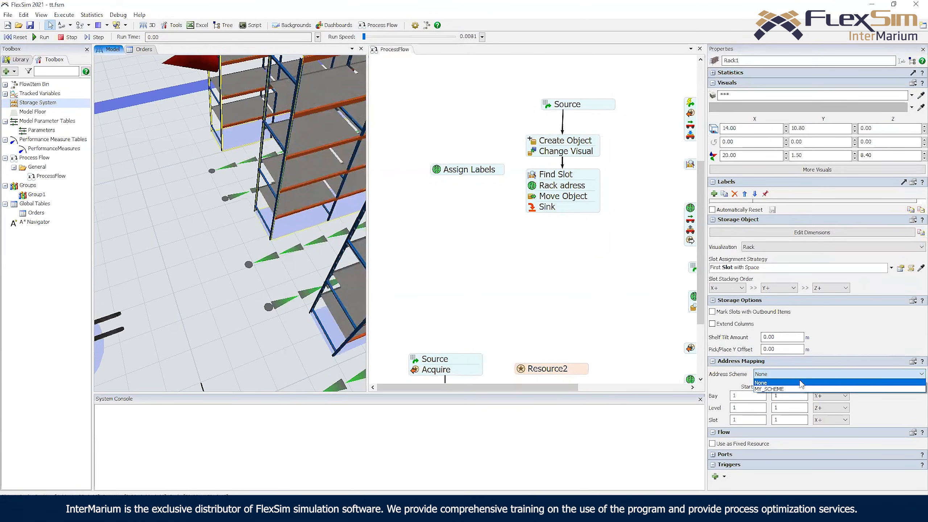
pyautogui.click(771, 389)
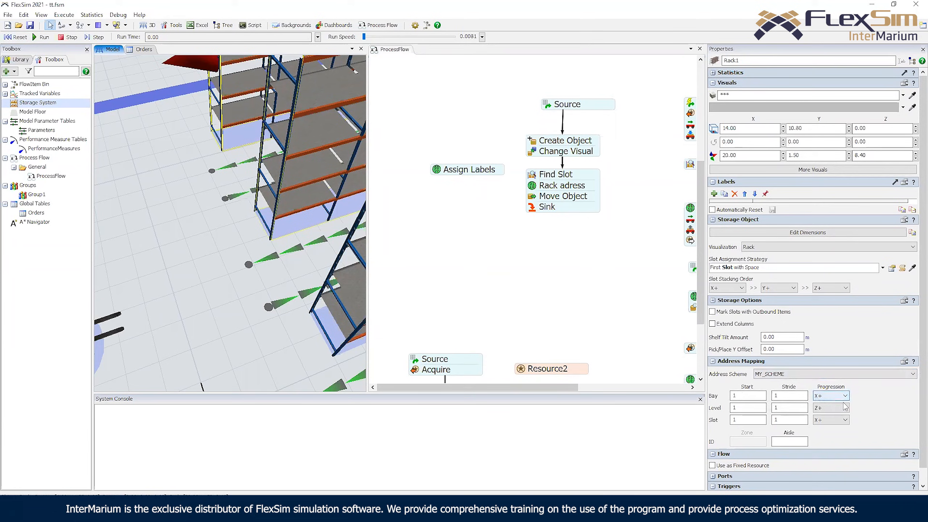
# Set the bay start number in Rack6's address mapping to 25
pyautogui.click(311, 156)
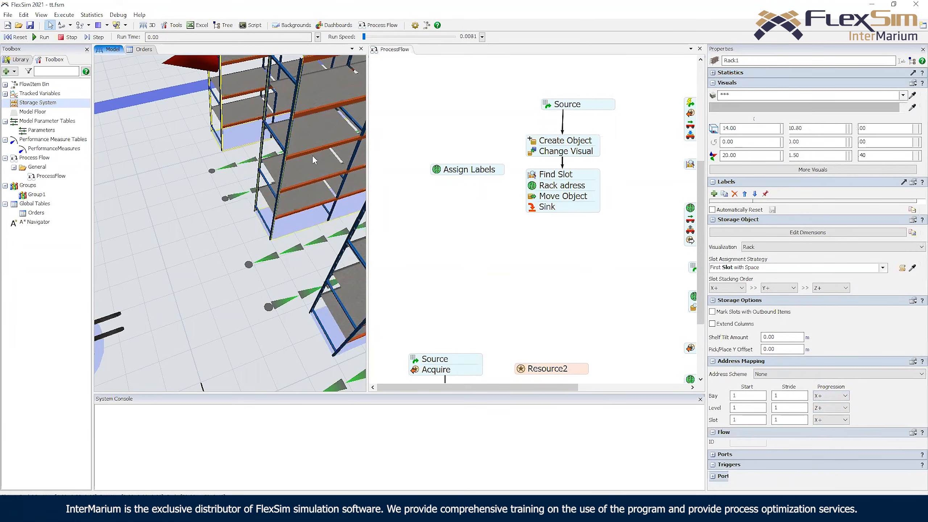
pyautogui.doubleClick(736, 397)
pyautogui.write('25')
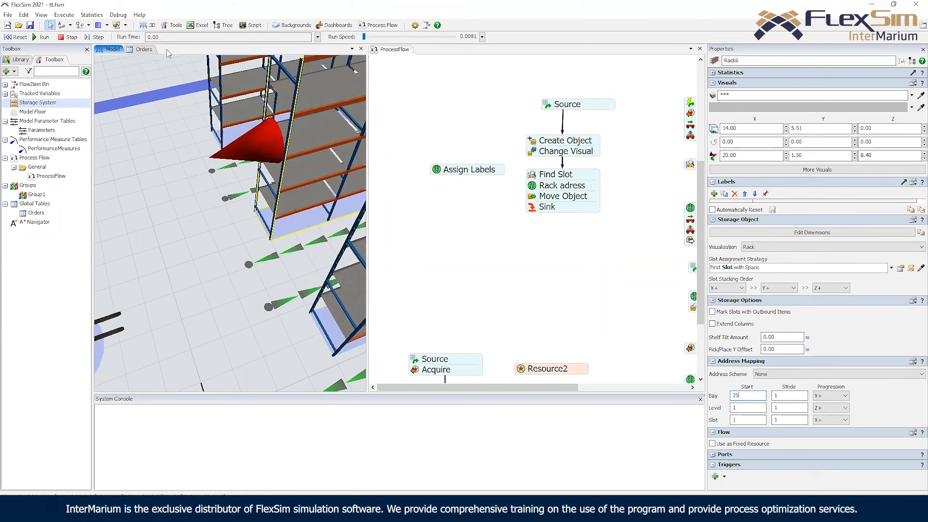
# Add a third column named Location to the Orders table
pyautogui.click(146, 50)
pyautogui.click(178, 78)
pyautogui.click(786, 91)
pyautogui.click(218, 60)
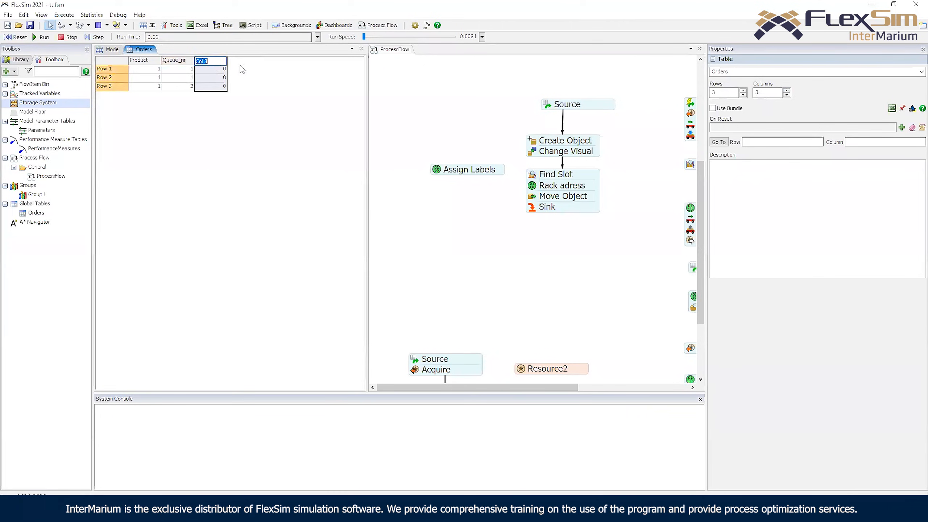
pyautogui.rightClick(221, 64)
pyautogui.moveTo(268, 156)
pyautogui.press('Escape')
pyautogui.doubleClick(216, 61)
pyautogui.press('BackSpace')
pyautogui.write('Location')
pyautogui.press('Return')
# Enter the address 01-01-001 in the first row of the Orders table's Location column
pyautogui.write('01-')
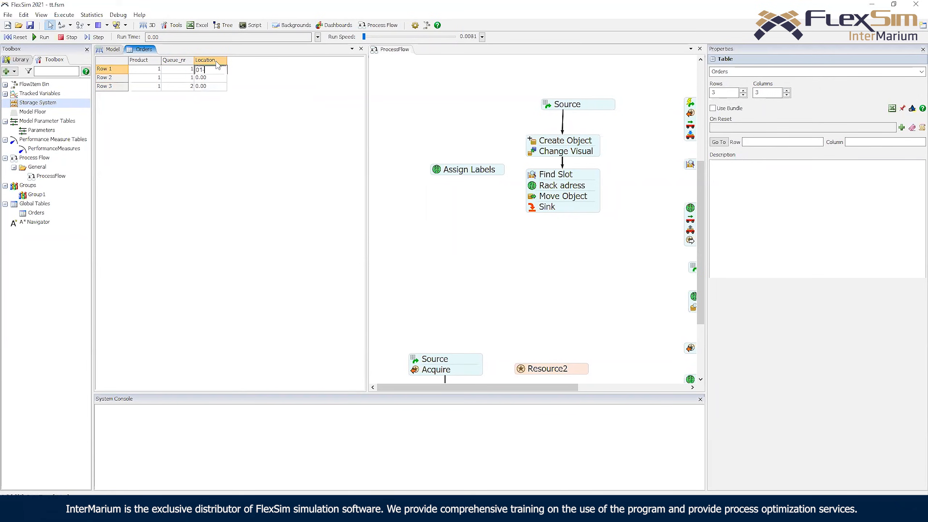
pyautogui.write('01-001')
pyautogui.moveTo(219, 69)
pyautogui.mouseDown()
pyautogui.moveTo(223, 89)
pyautogui.moveTo(215, 72)
pyautogui.moveTo(195, 72)
pyautogui.moveTo(213, 85)
pyautogui.moveTo(208, 73)
pyautogui.mouseUp()
# Examine the address argument of the Storage.system.getSlot expression in the standalone Assign Labels activity
pyautogui.click(109, 49)
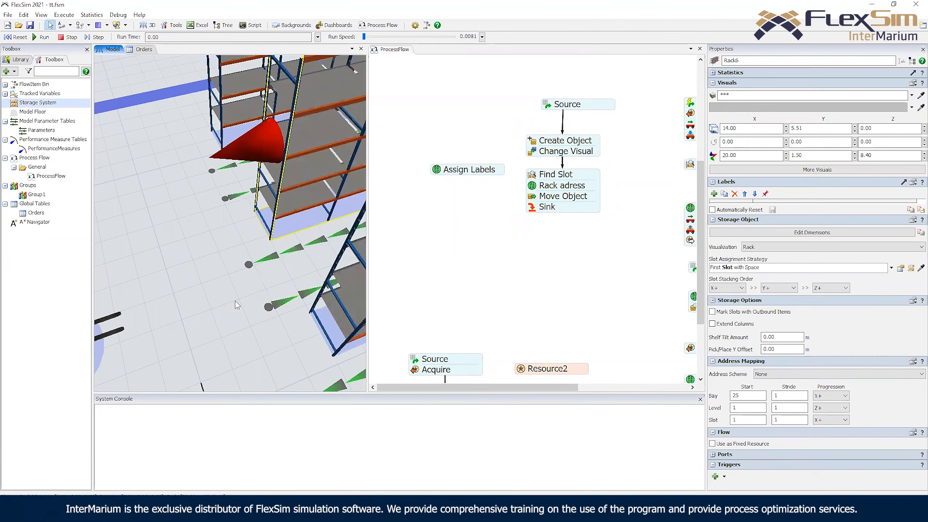
pyautogui.moveTo(234, 302); pyautogui.dragTo(245, 306, button='right')
pyautogui.scroll(-8, 245, 314)
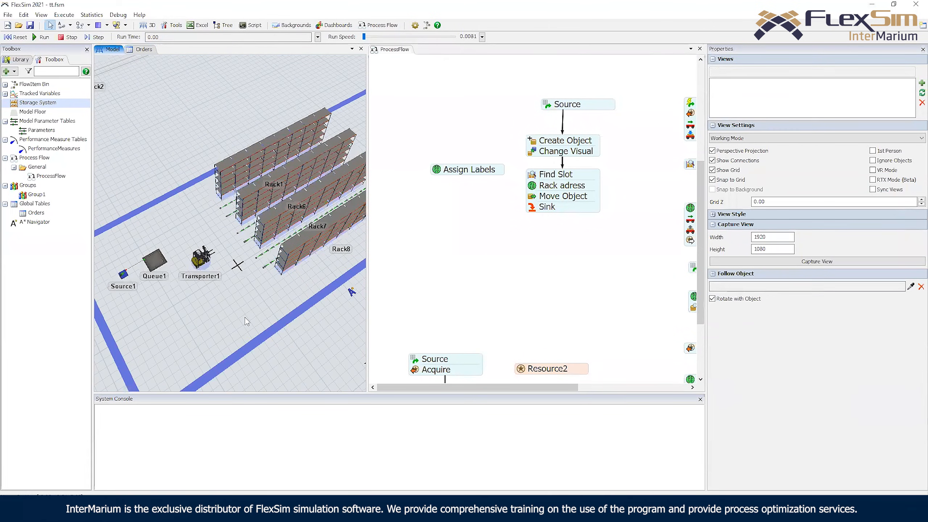
pyautogui.moveTo(298, 310); pyautogui.dragTo(248, 278, button='right')
pyautogui.click(468, 169)
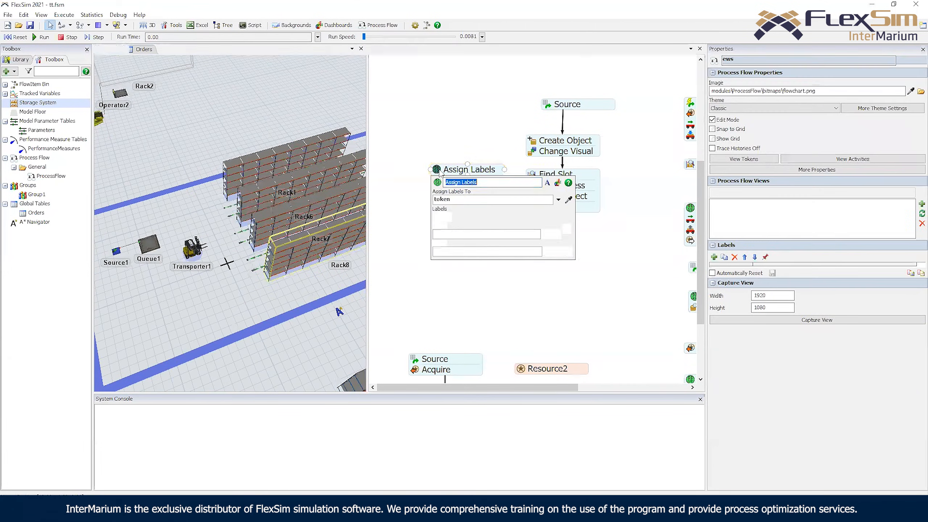
pyautogui.moveTo(518, 251); pyautogui.dragTo(496, 251)
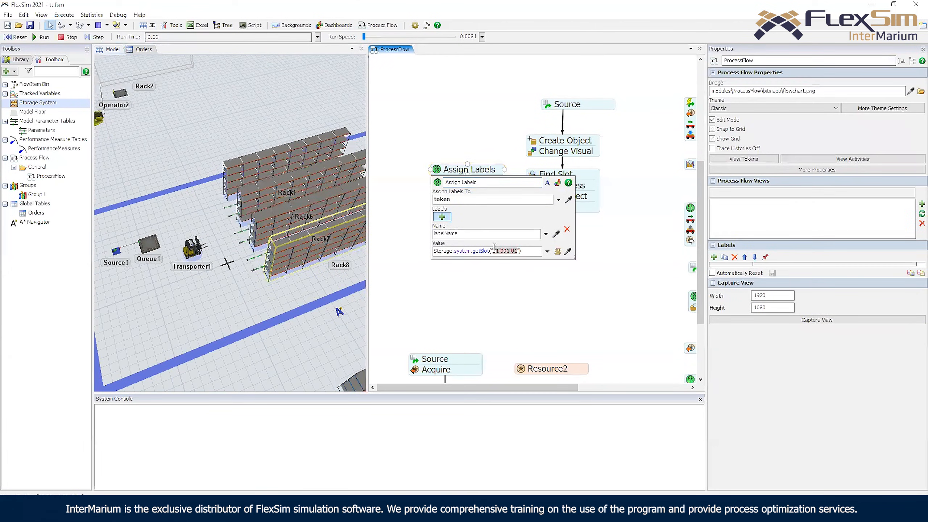
pyautogui.click(525, 281)
pyautogui.moveTo(511, 132); pyautogui.dragTo(462, 154)
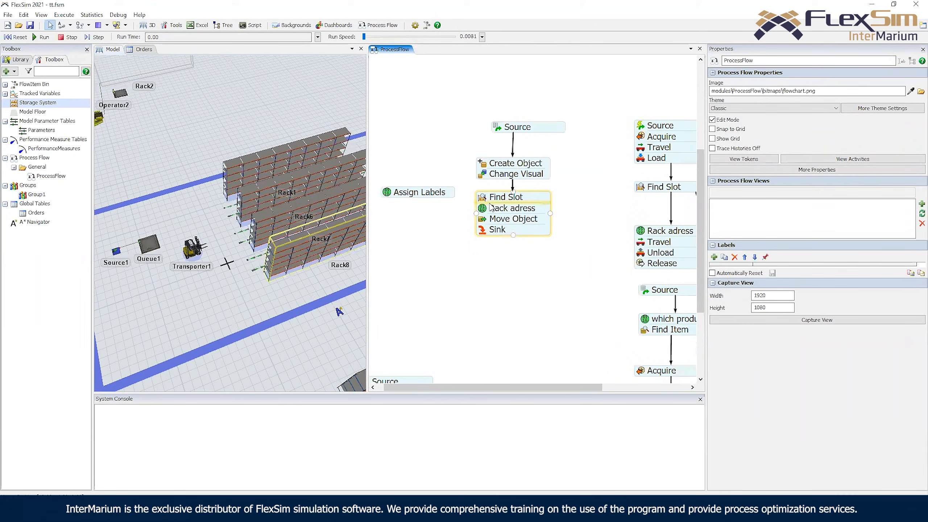
pyautogui.scroll(-3, 519, 260)
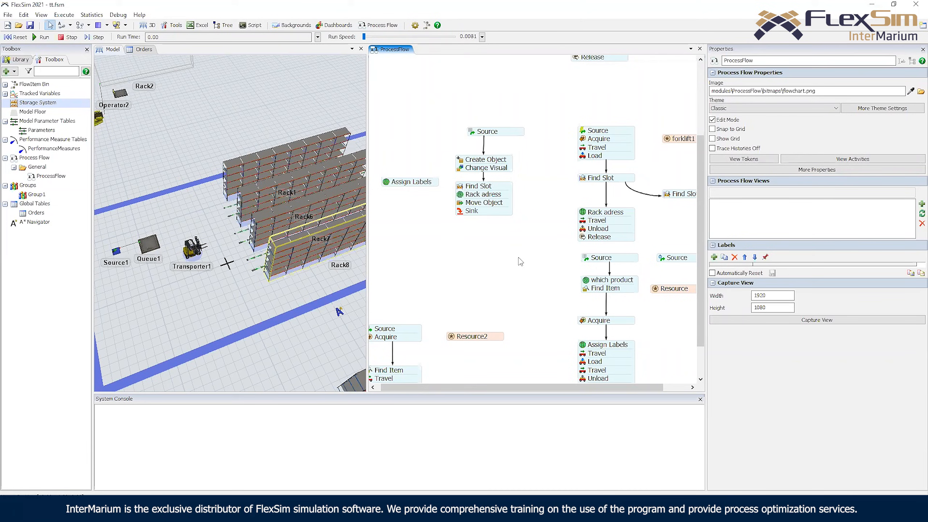
pyautogui.moveTo(539, 260); pyautogui.dragTo(500, 249)
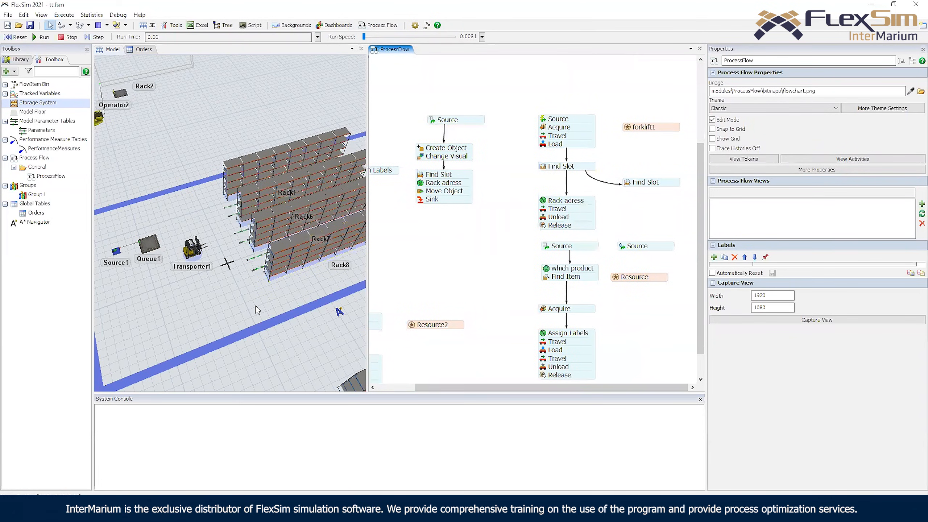
pyautogui.moveTo(245, 304); pyautogui.dragTo(271, 234, button='right')
pyautogui.scroll(4, 270, 233)
pyautogui.moveTo(345, 230); pyautogui.dragTo(220, 126, button='right')
pyautogui.moveTo(233, 134); pyautogui.dragTo(218, 140, button='right')
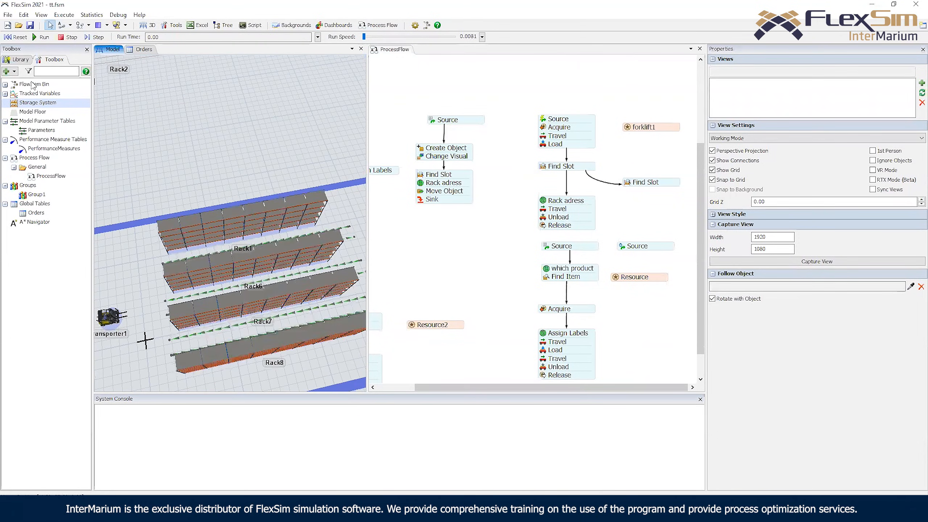
# Add a third slot label named temperature to the Storage System and apply it
pyautogui.click(29, 61)
pyautogui.click(50, 60)
pyautogui.doubleClick(37, 103)
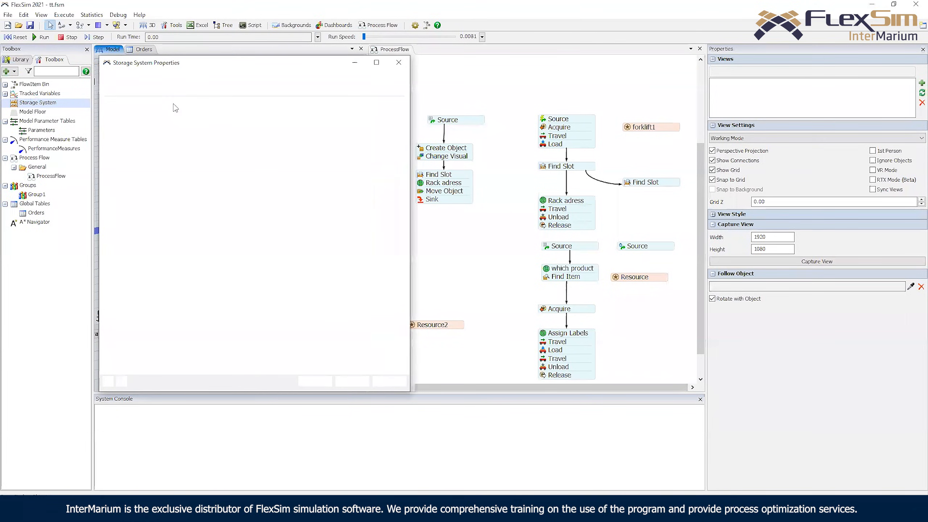
pyautogui.click(114, 89)
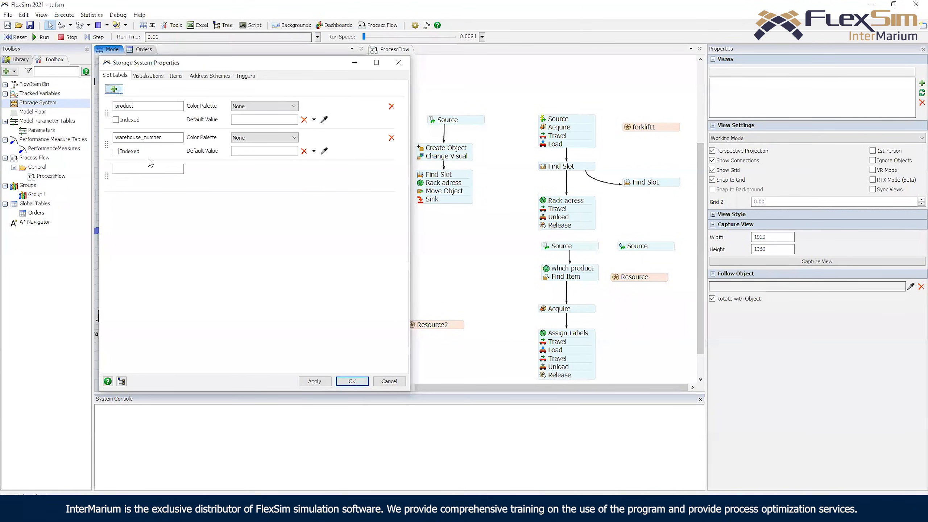
pyautogui.doubleClick(123, 169)
pyautogui.write('temper')
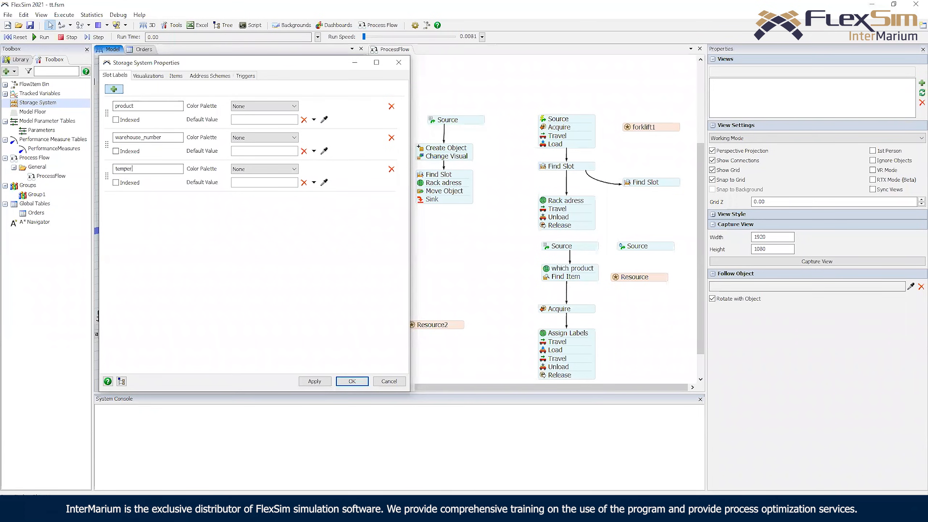
pyautogui.write('atur')
pyautogui.write('u')
pyautogui.write('e')
pyautogui.click(354, 382)
# Paint all slots of Rack14 and Rack15 with the temperature slot label set to -8
pyautogui.moveTo(179, 239); pyautogui.dragTo(182, 126)
pyautogui.scroll(-4, 197, 236)
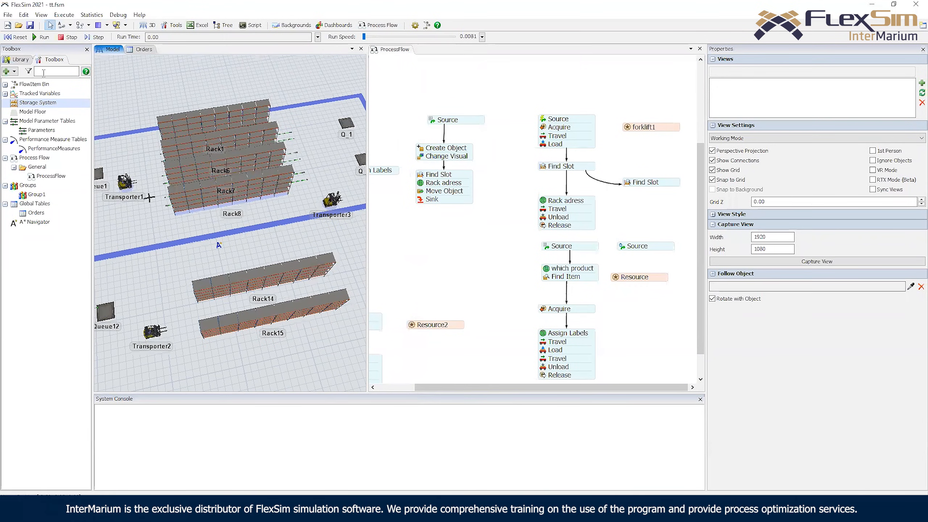
pyautogui.click(13, 71)
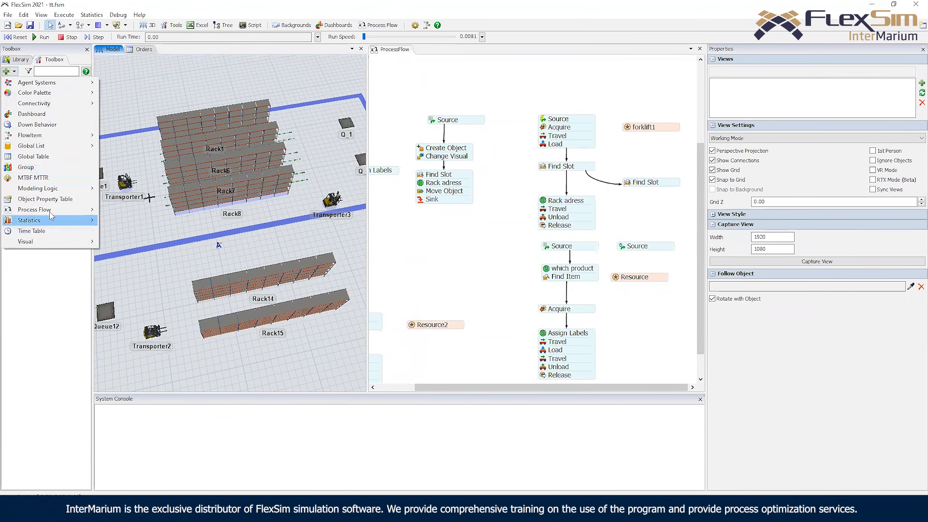
pyautogui.click(21, 59)
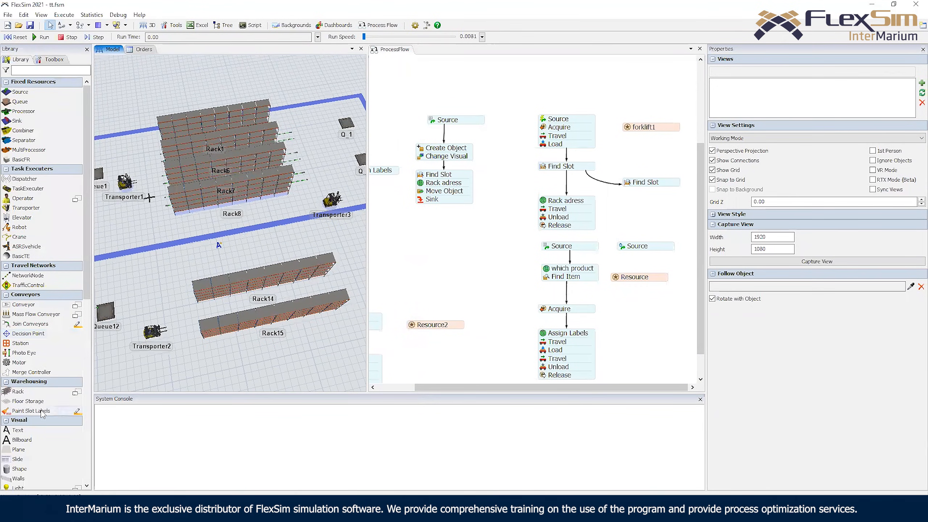
pyautogui.click(31, 411)
pyautogui.click(922, 78)
pyautogui.click(869, 87)
pyautogui.moveTo(749, 97); pyautogui.dragTo(724, 97)
pyautogui.write('-8')
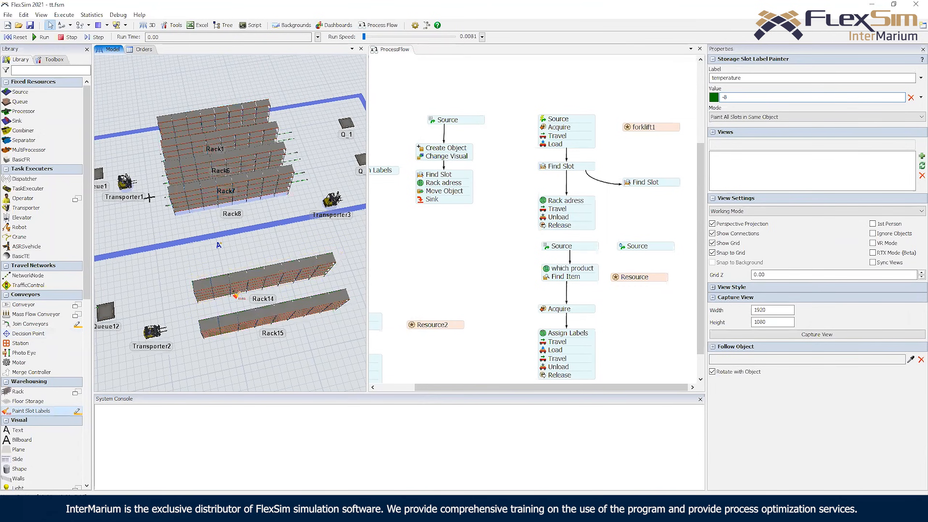
pyautogui.click(235, 296)
pyautogui.click(262, 319)
# Paint all slots of Rack8, Rack7, Rack6 and Rack1 with temperature value -20, and leave the slot label painter
pyautogui.moveTo(733, 98); pyautogui.dragTo(704, 97)
pyautogui.write('-20')
pyautogui.click(266, 181)
pyautogui.click(256, 149)
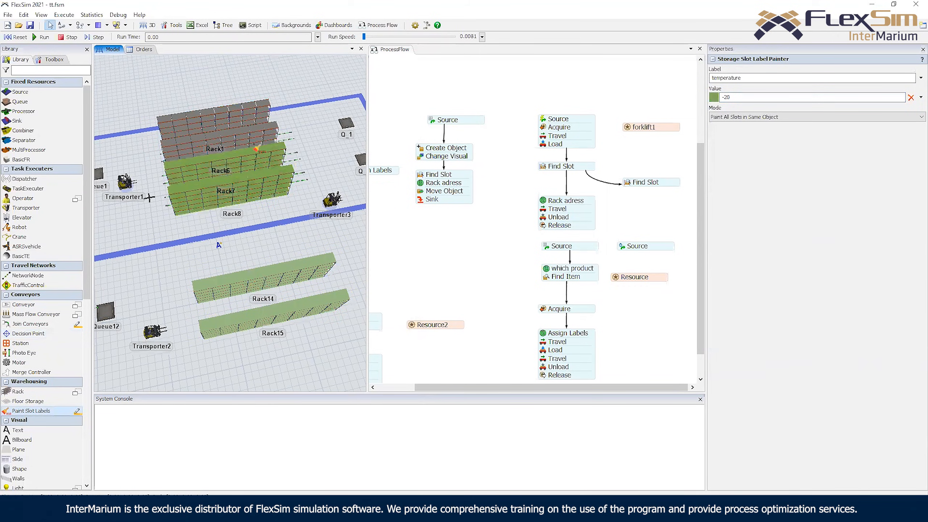
pyautogui.click(255, 140)
pyautogui.click(255, 119)
pyautogui.moveTo(288, 245); pyautogui.dragTo(344, 228, button='right')
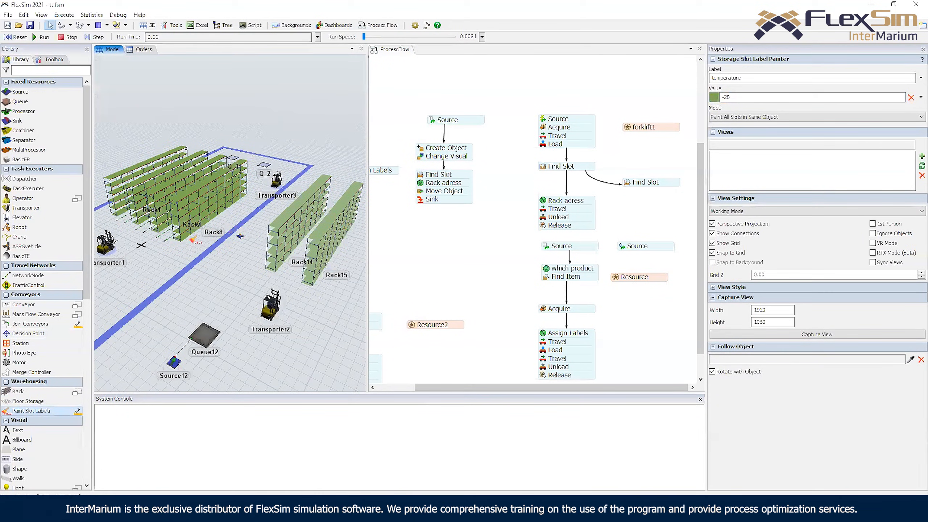
pyautogui.moveTo(220, 261)
pyautogui.mouseDown(button='right')
pyautogui.moveTo(188, 271)
pyautogui.moveTo(181, 288)
pyautogui.mouseUp(button='right')
pyautogui.press('Escape')
pyautogui.click(422, 256)
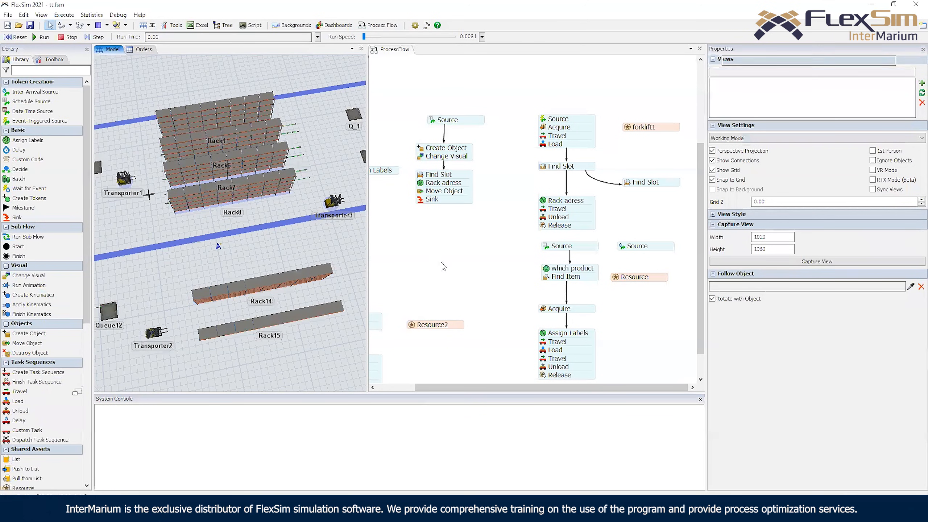
pyautogui.click(448, 201)
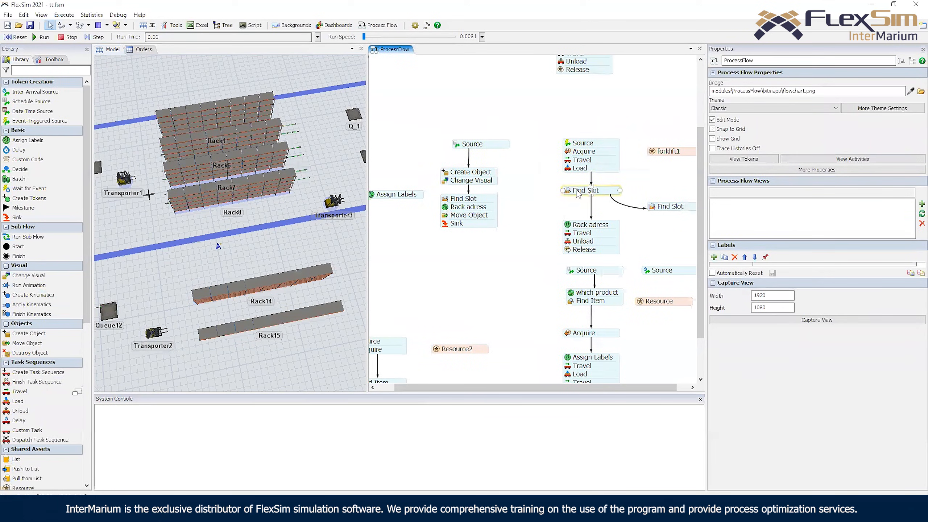
pyautogui.moveTo(529, 261); pyautogui.dragTo(524, 177)
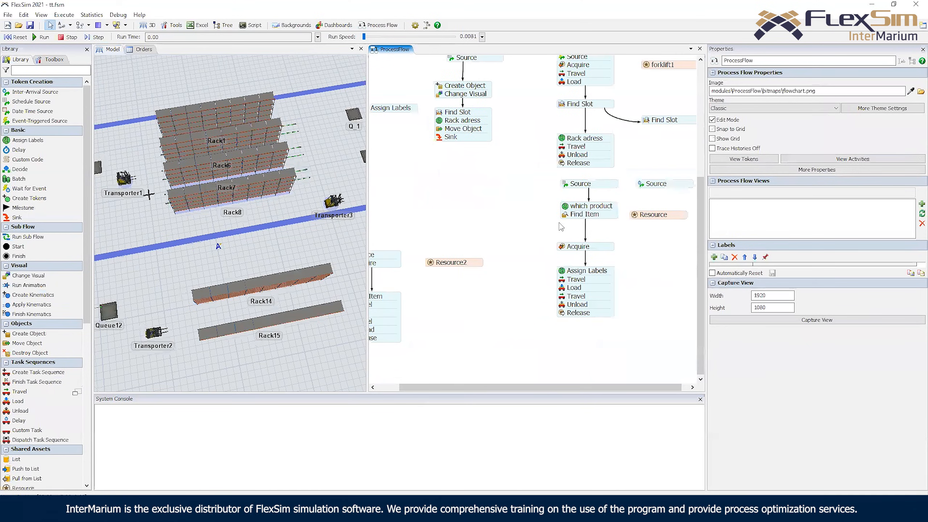
pyautogui.moveTo(492, 182); pyautogui.dragTo(522, 269)
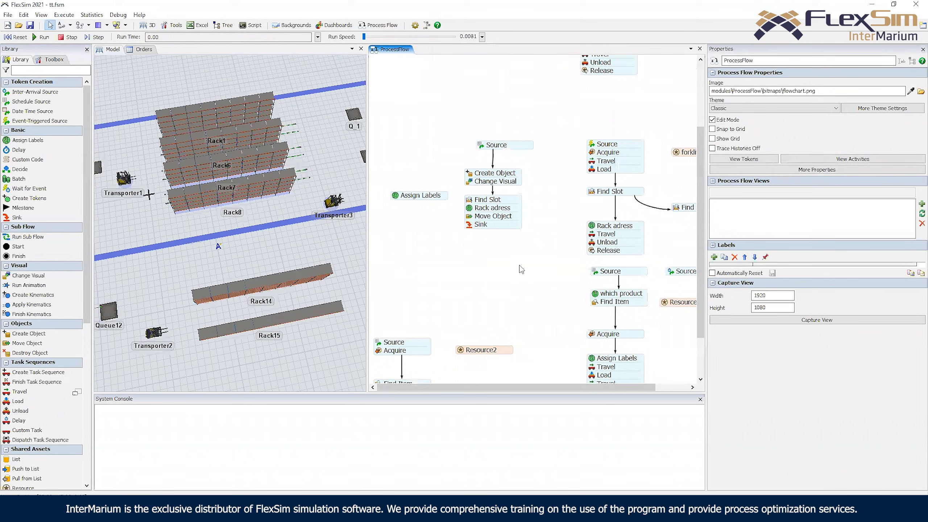
pyautogui.scroll(-1, 522, 269)
pyautogui.scroll(-2, 497, 238)
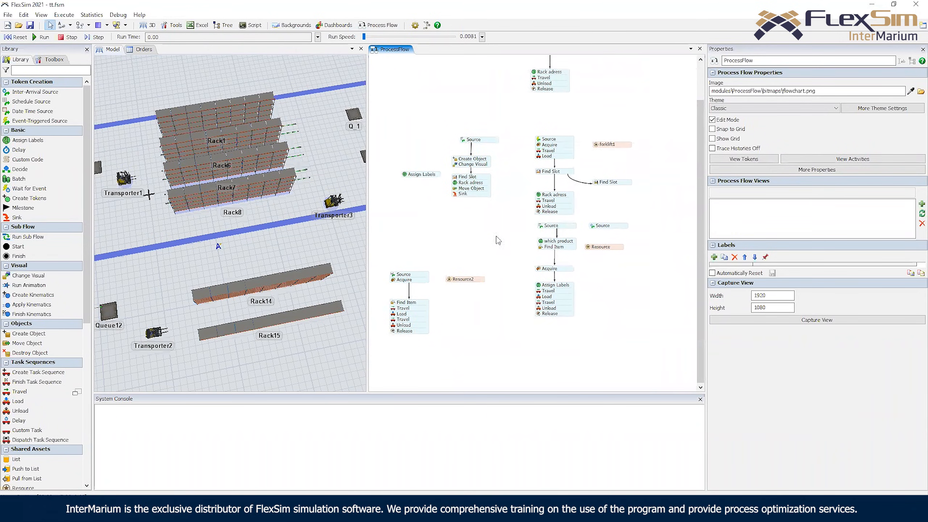
pyautogui.moveTo(496, 236); pyautogui.dragTo(496, 241)
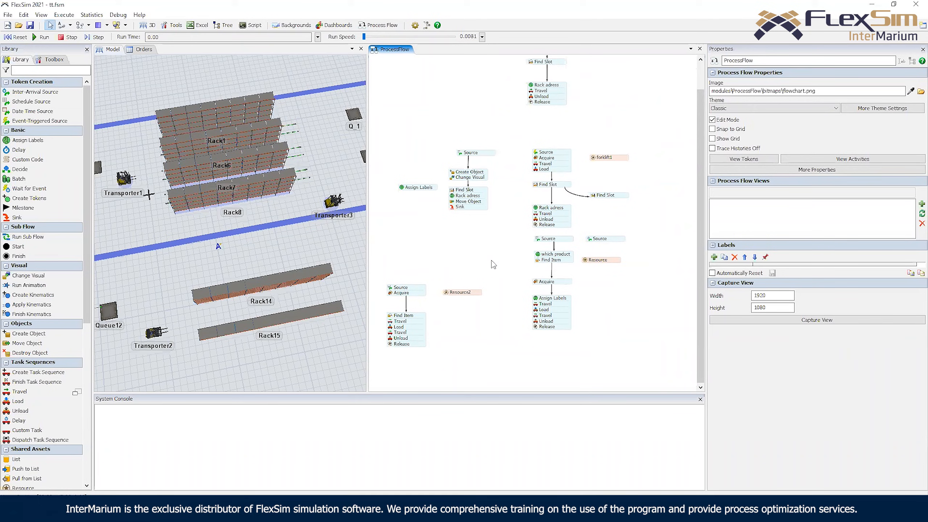
pyautogui.moveTo(494, 264); pyautogui.dragTo(475, 258)
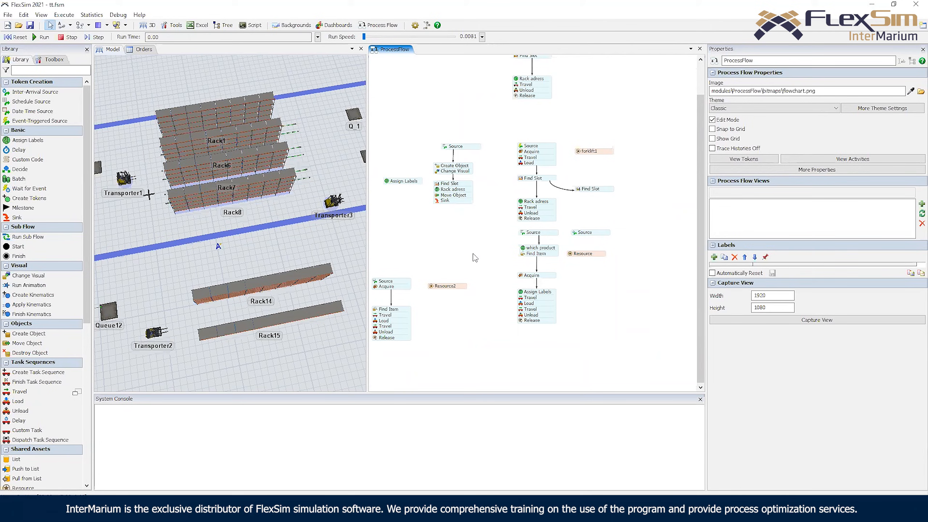
pyautogui.moveTo(287, 246); pyautogui.dragTo(317, 234, button='right')
pyautogui.moveTo(240, 276); pyautogui.dragTo(216, 271)
pyautogui.moveTo(216, 271); pyautogui.dragTo(239, 279, button='right')
pyautogui.moveTo(316, 284); pyautogui.dragTo(247, 310, button='right')
pyautogui.moveTo(247, 310); pyautogui.dragTo(214, 268)
pyautogui.moveTo(221, 271)
pyautogui.mouseDown(button='right')
pyautogui.moveTo(237, 280)
pyautogui.moveTo(221, 285)
pyautogui.mouseUp(button='right')
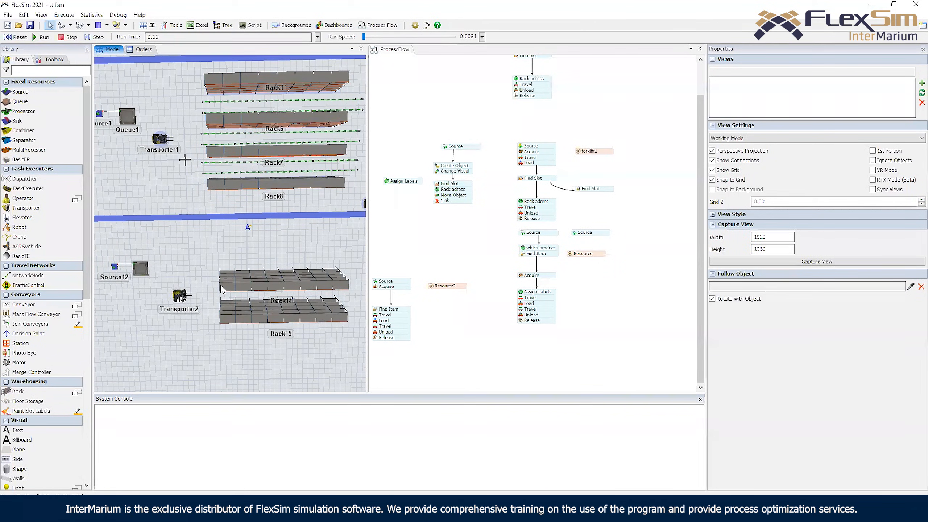